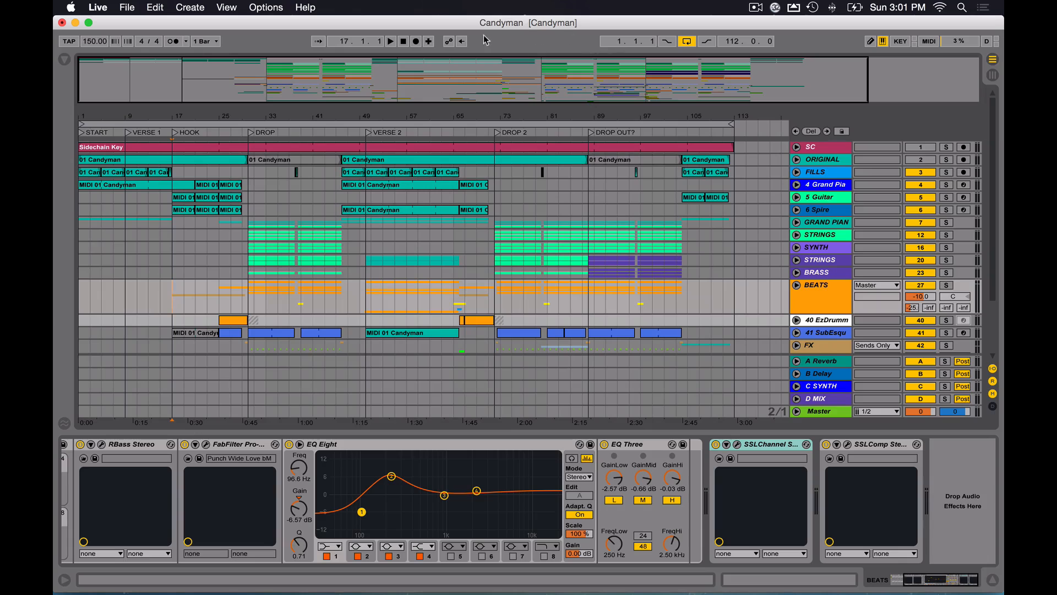
pyautogui.moveTo(172, 296); pyautogui.dragTo(248, 309)
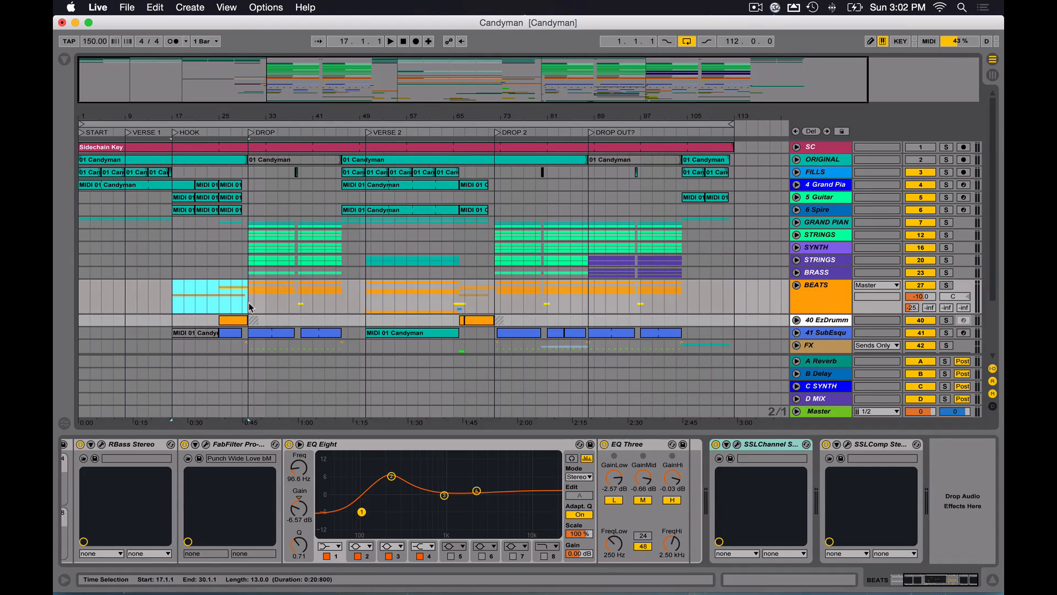
pyautogui.click(174, 295)
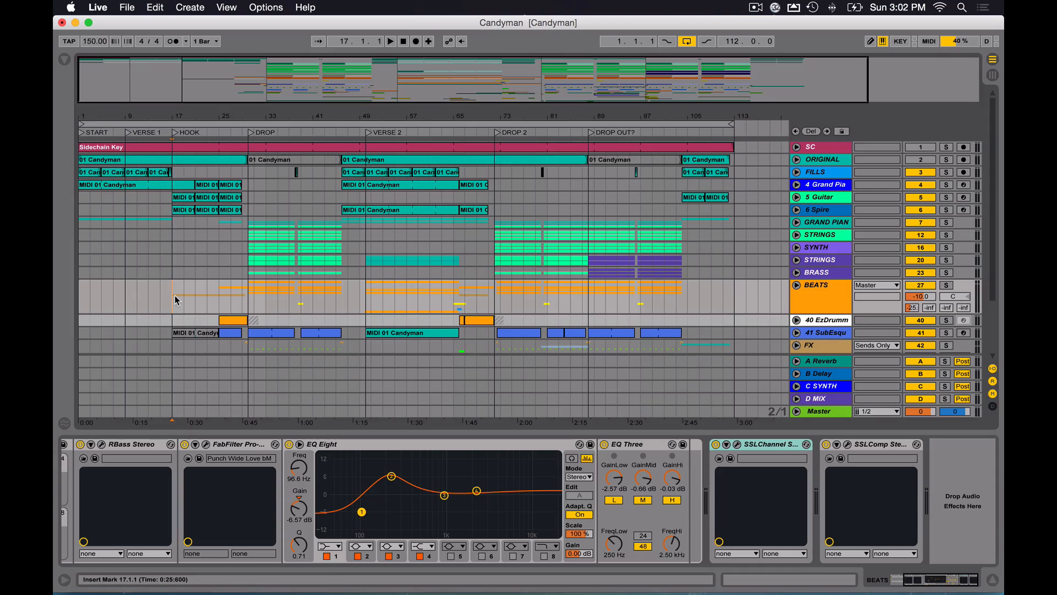
# - Switch to Safari, look over the YouTube page of the Zedd, Aloe Blacc Candyman instrumental remake, and return to Live
pyautogui.press('super+Tab')
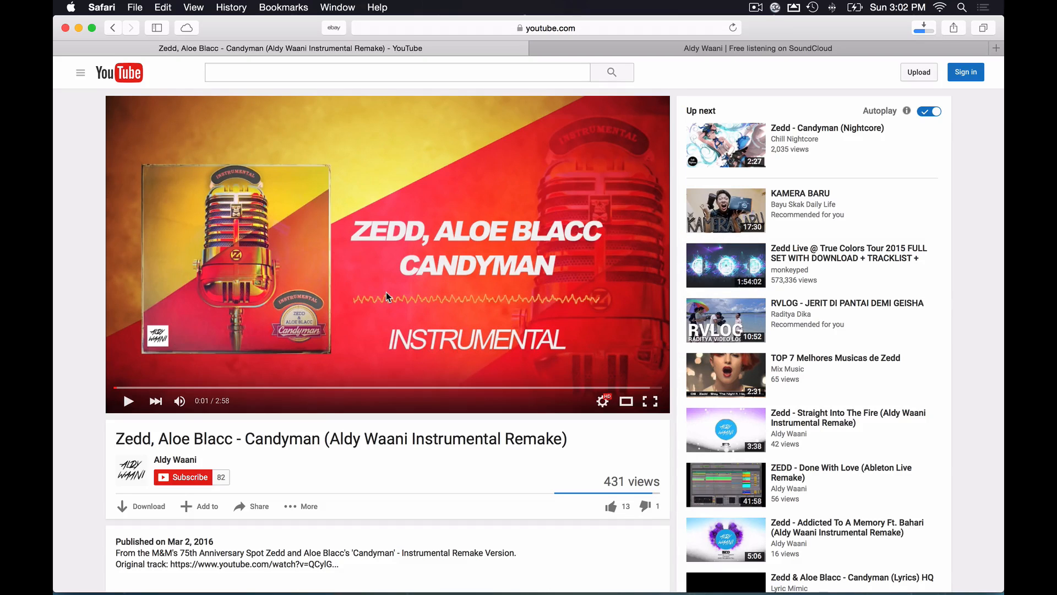
pyautogui.scroll(-5, 118, 253)
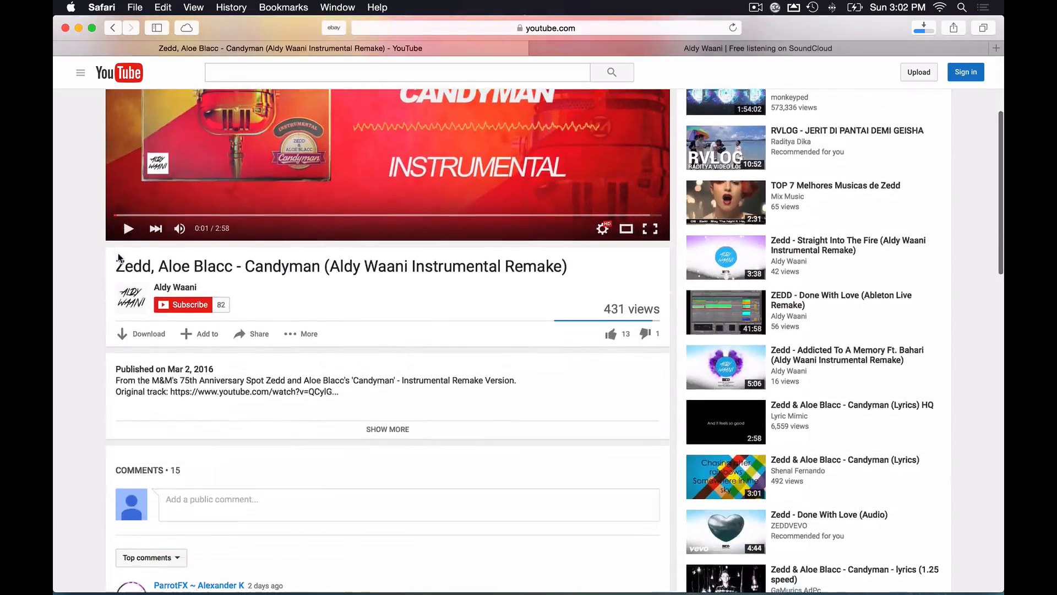
pyautogui.scroll(5, 118, 253)
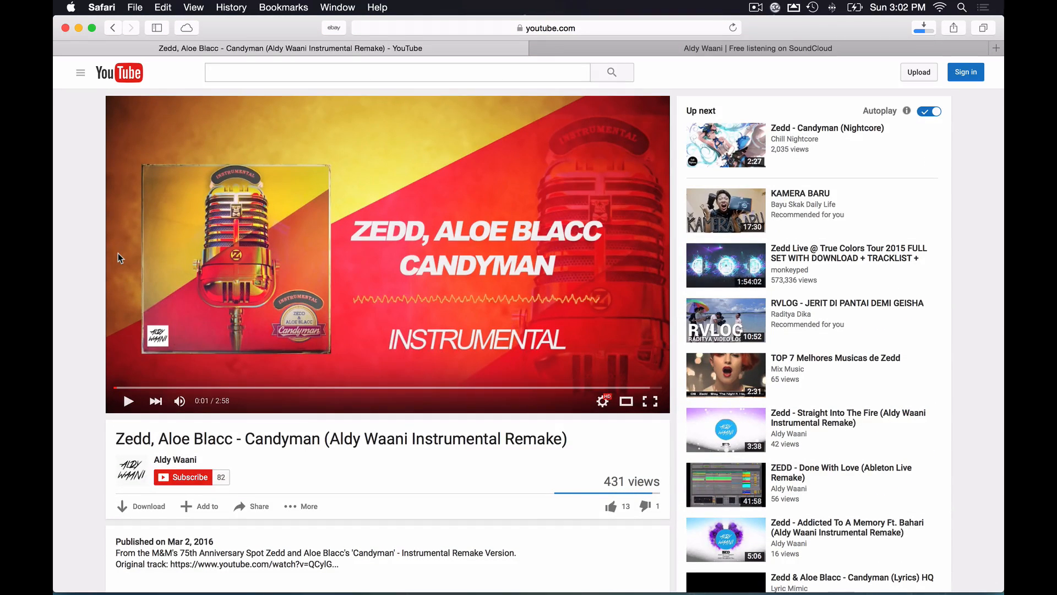
pyautogui.scroll(-15, 118, 253)
pyautogui.scroll(15, 118, 253)
pyautogui.scroll(-2, 101, 215)
pyautogui.scroll(2, 101, 214)
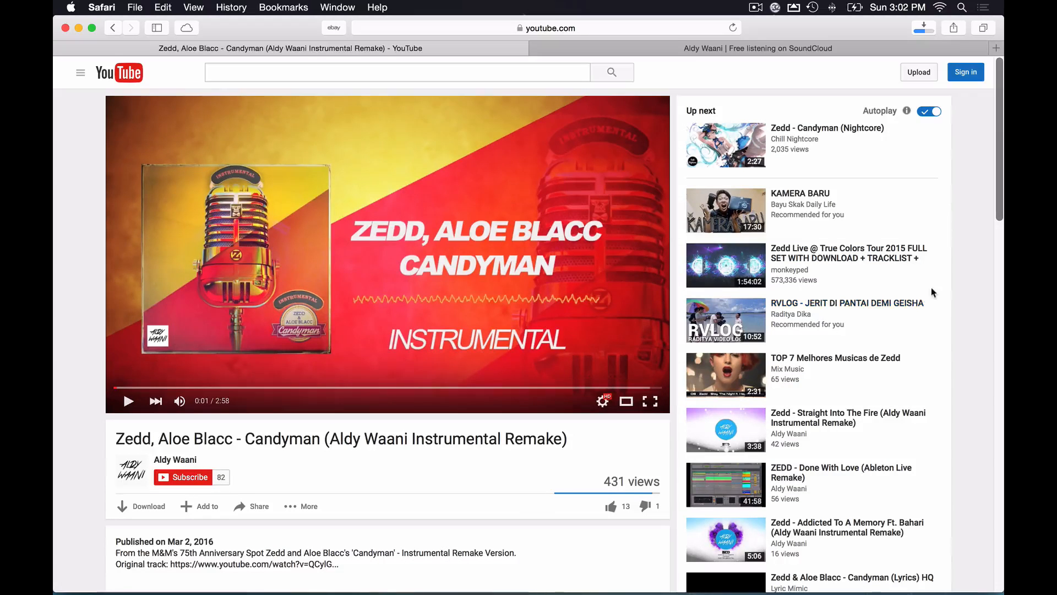
pyautogui.press('super+Tab')
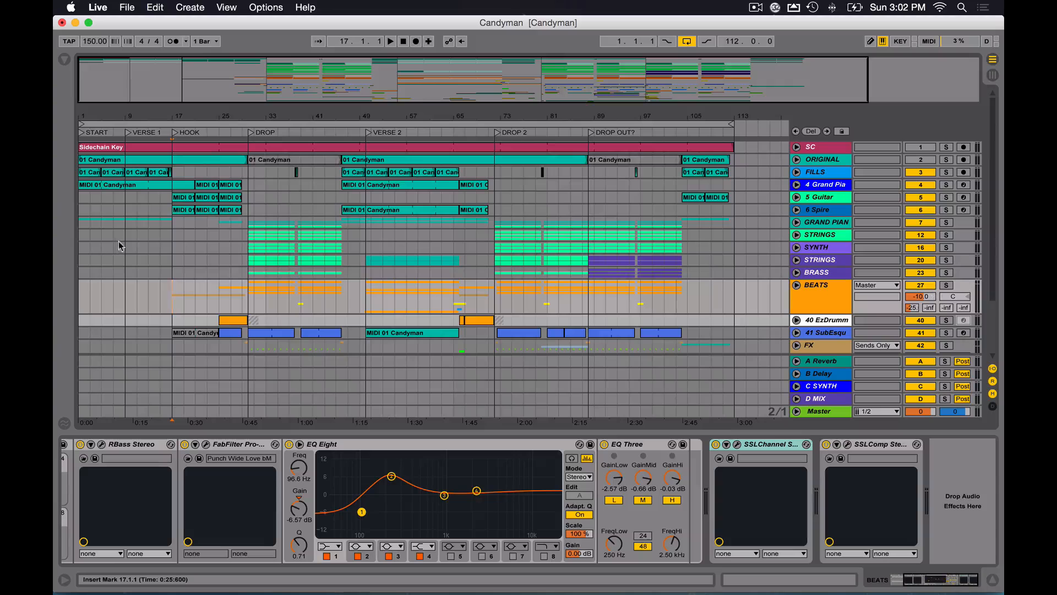
pyautogui.click(796, 346)
pyautogui.click(797, 277)
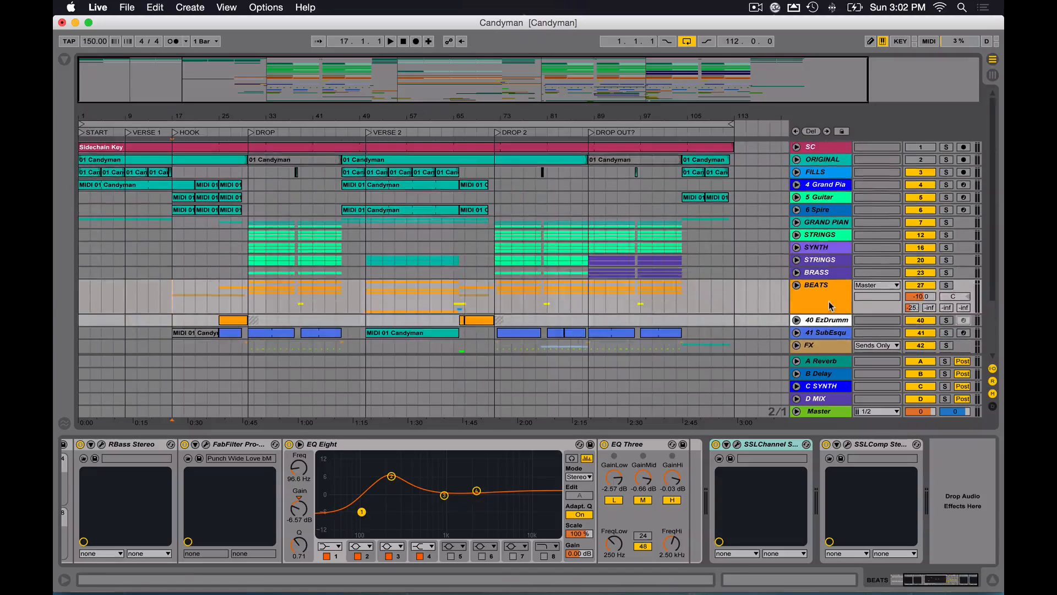
pyautogui.moveTo(264, 96); pyautogui.dragTo(538, 143)
pyautogui.moveTo(302, 77); pyautogui.dragTo(301, 47)
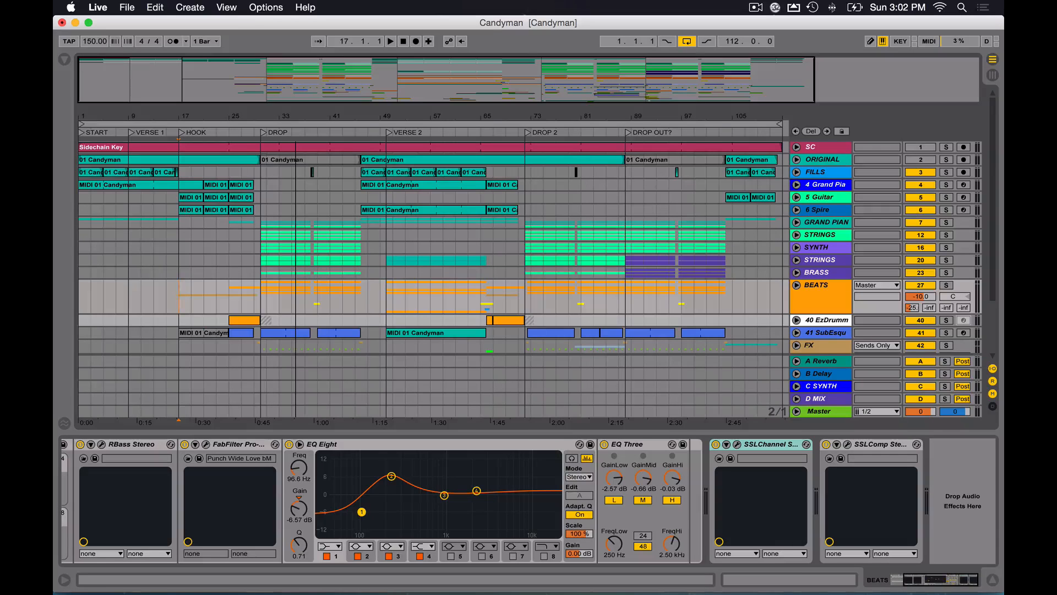
pyautogui.moveTo(302, 46); pyautogui.dragTo(302, 48)
pyautogui.moveTo(488, 82); pyautogui.dragTo(488, 80)
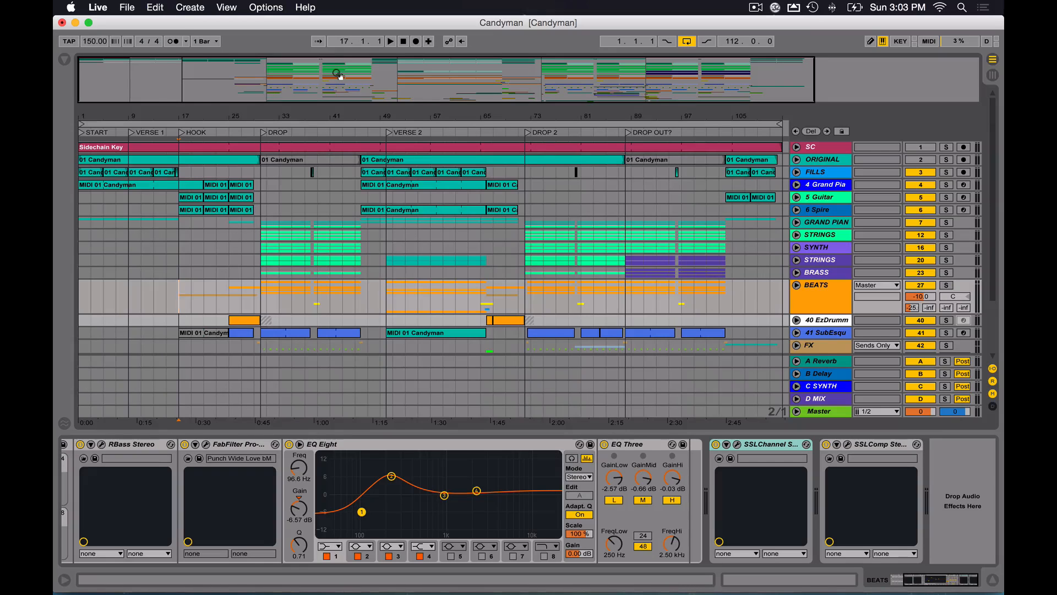
pyautogui.moveTo(338, 76); pyautogui.dragTo(338, 77)
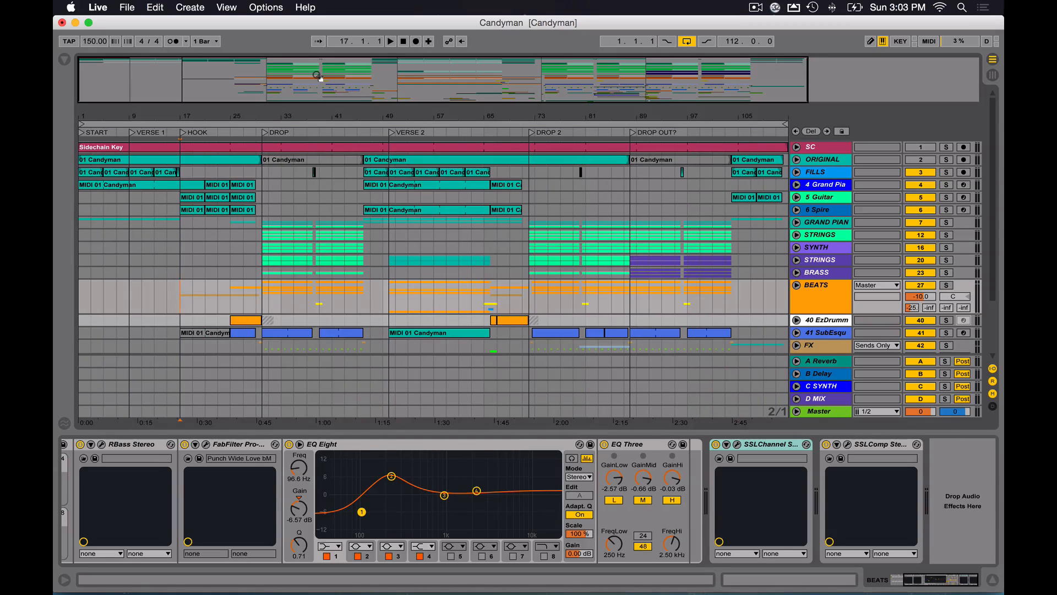
pyautogui.scroll(-5, 319, 236)
pyautogui.scroll(5, 319, 236)
# - Play the arrangement from the HOOK at bar 17 while viewing the Master and GRAND PIANO device chains, and stop playback
pyautogui.moveTo(190, 306)
pyautogui.mouseDown()
pyautogui.moveTo(401, 306)
pyautogui.moveTo(183, 296)
pyautogui.mouseUp()
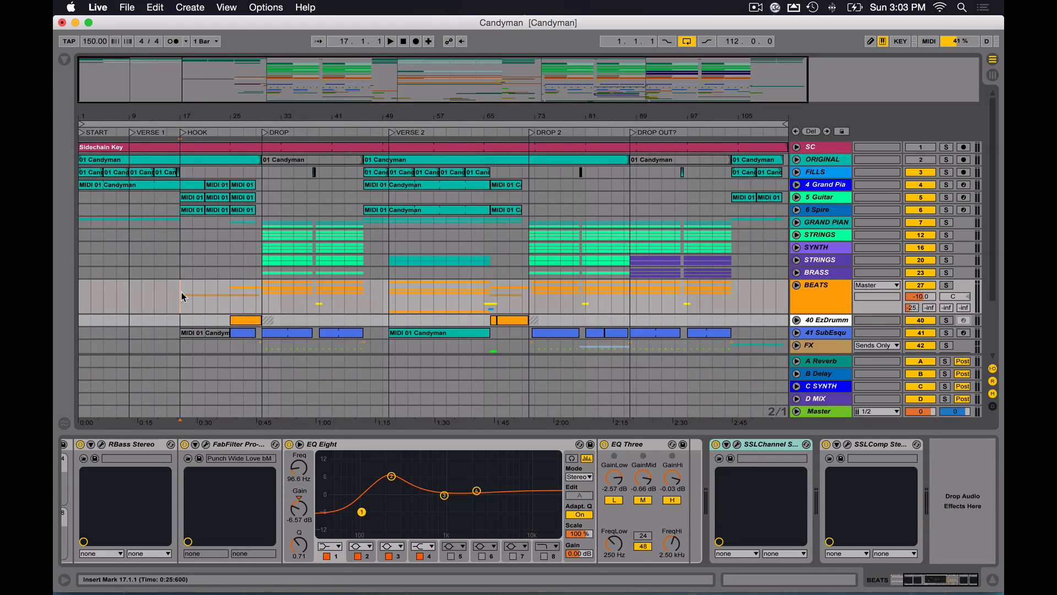
pyautogui.press('space')
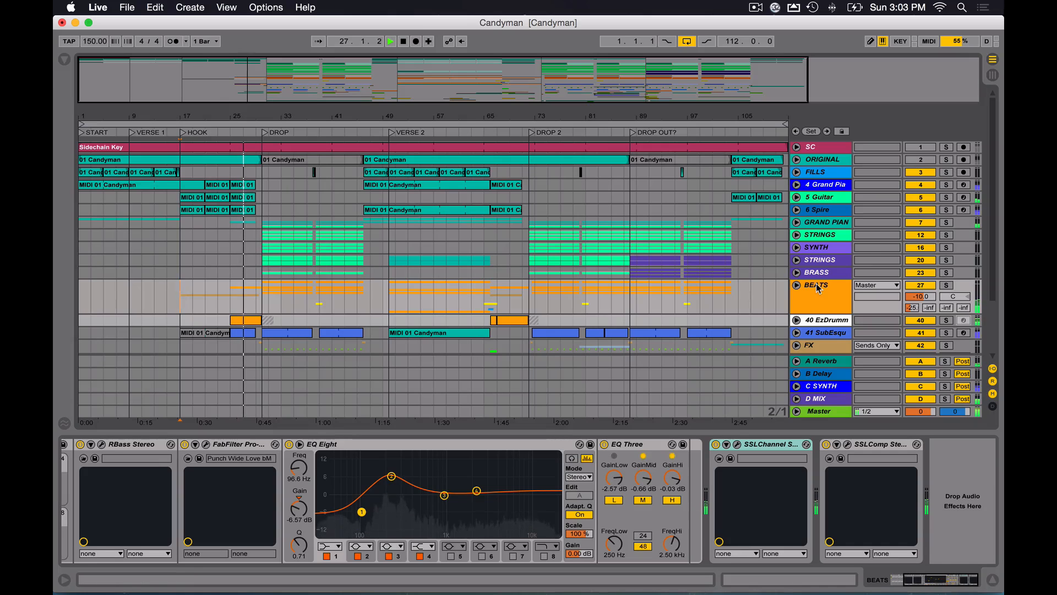
pyautogui.click(826, 412)
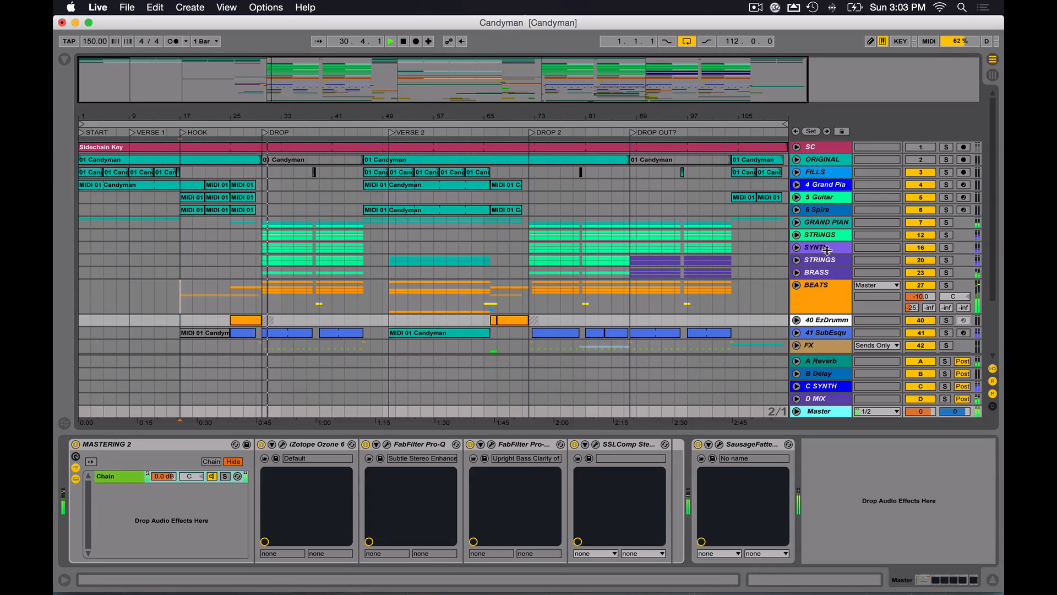
pyautogui.click(825, 226)
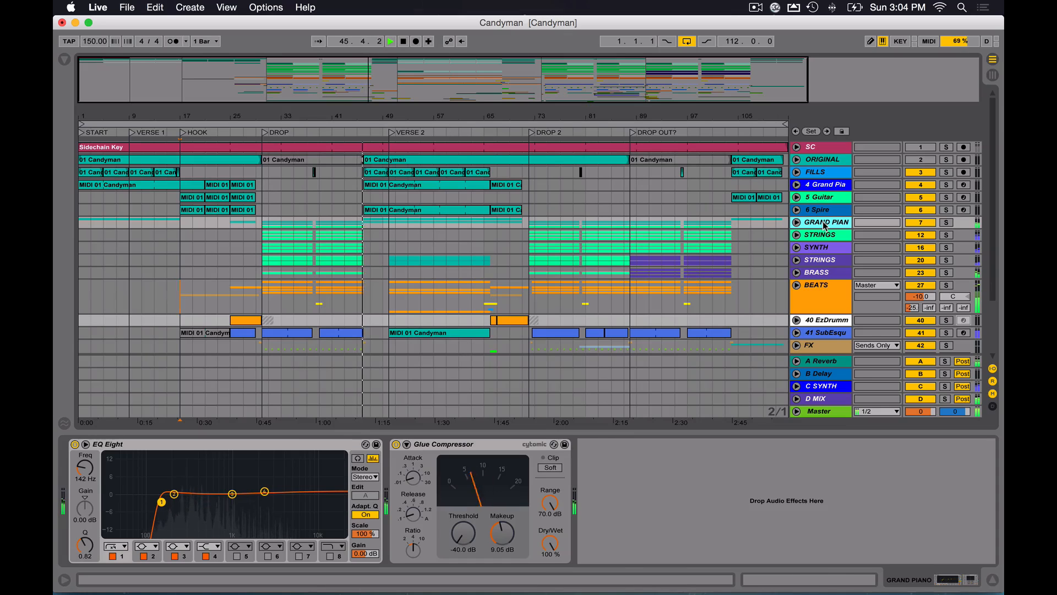
pyautogui.press('space')
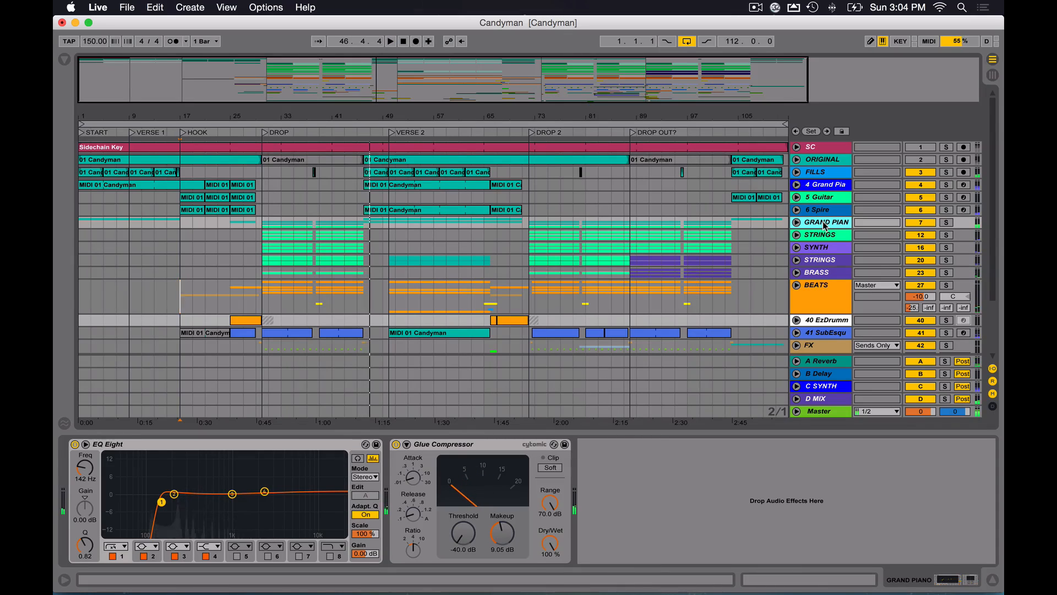
# - Hide the device view and unfold the SC track to show the Sidechain Key waveform
pyautogui.moveTo(237, 87); pyautogui.dragTo(236, 86)
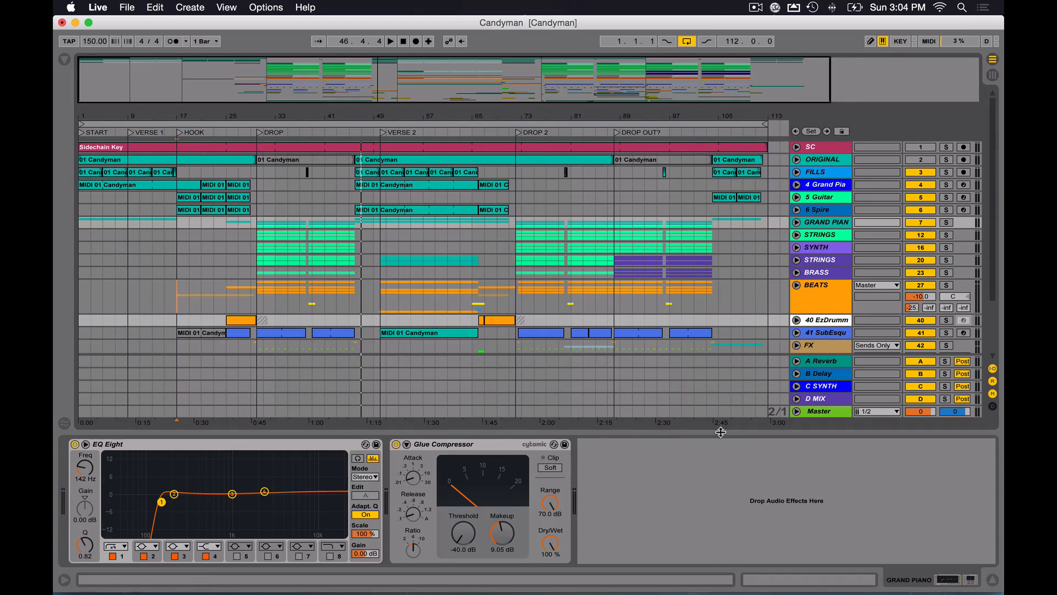
pyautogui.click(993, 580)
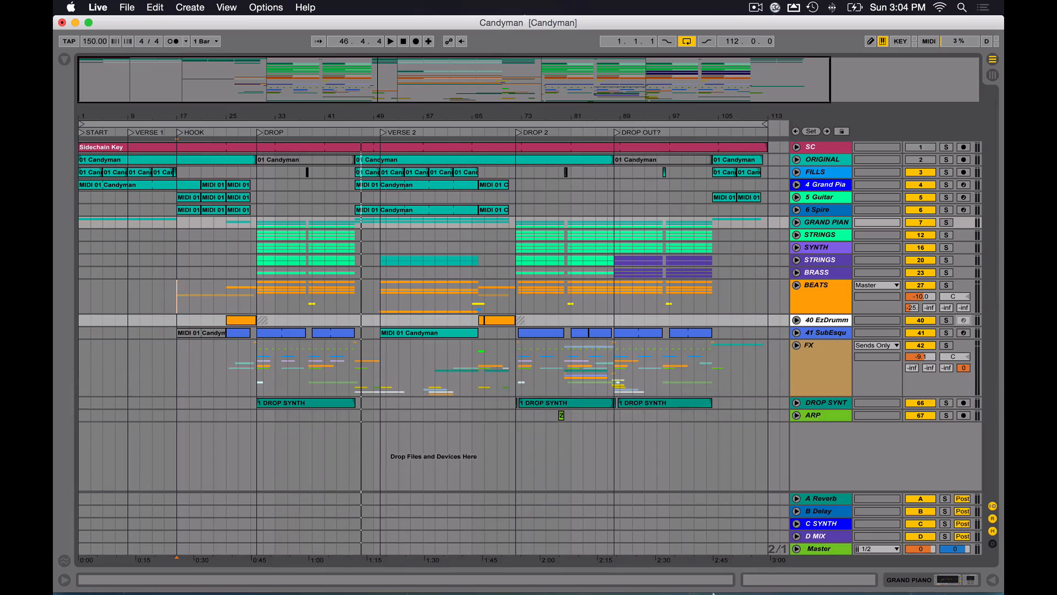
pyautogui.click(819, 150)
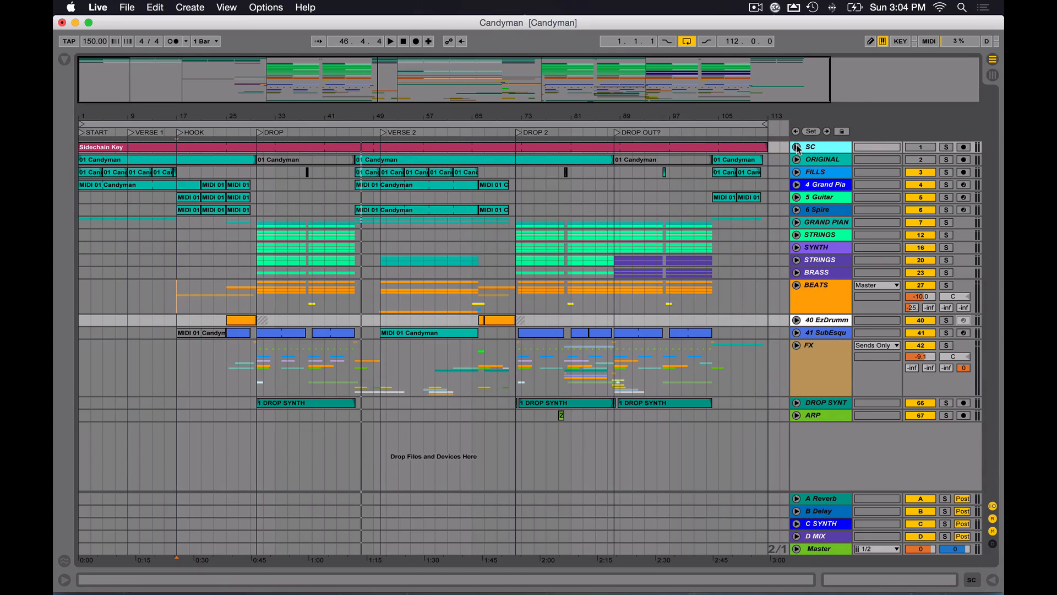
pyautogui.click(808, 150)
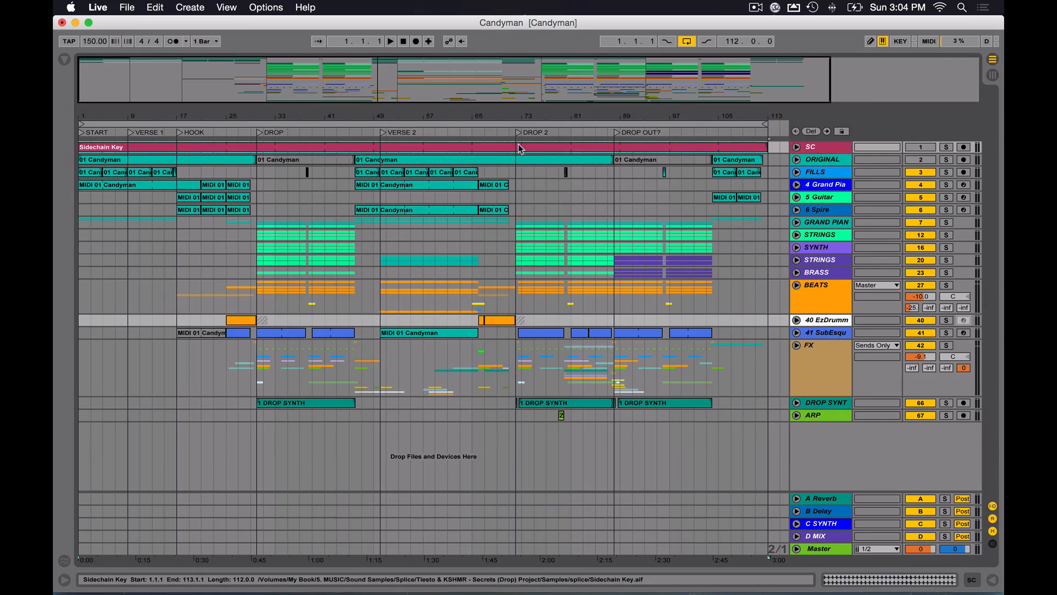
pyautogui.click(797, 148)
# - Set the SC track's volume to -18.0 and audition the track soloed from bar 5
pyautogui.moveTo(123, 78); pyautogui.dragTo(119, 179)
pyautogui.click(120, 179)
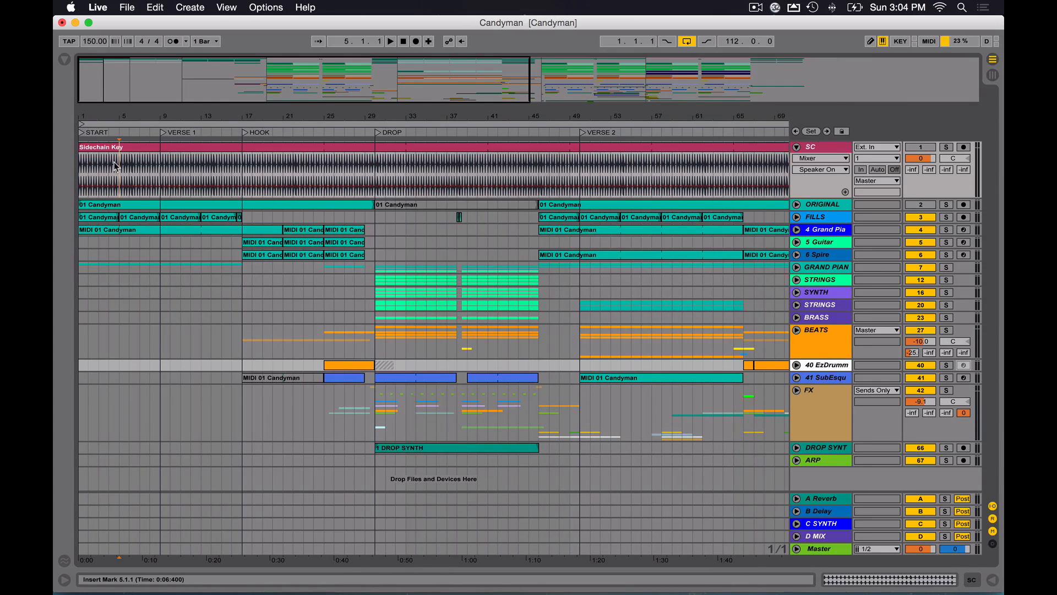
pyautogui.moveTo(102, 81); pyautogui.dragTo(160, 73)
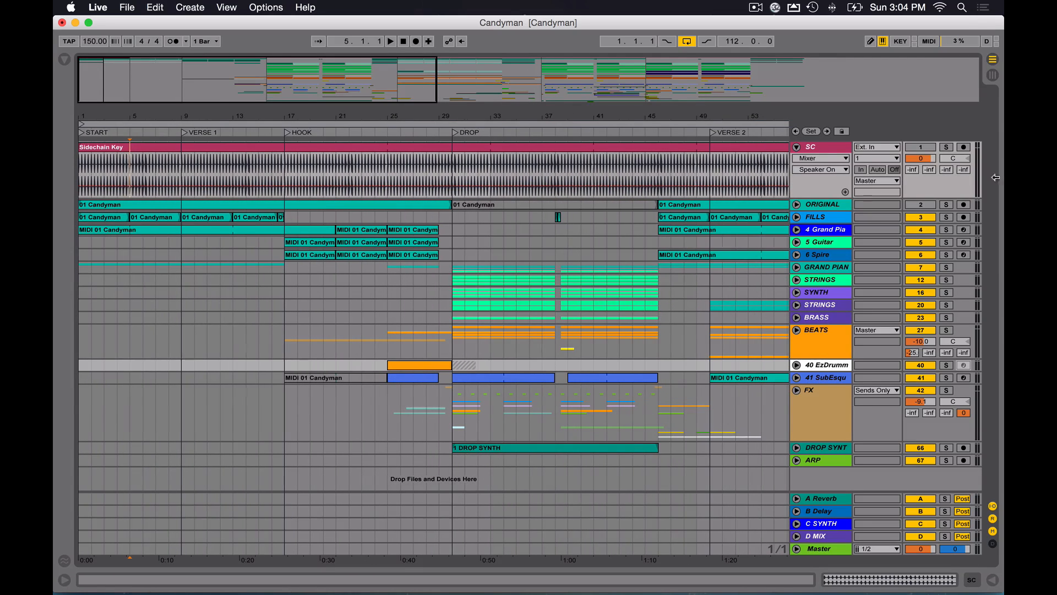
pyautogui.moveTo(921, 158); pyautogui.dragTo(926, 161)
pyautogui.press('space')
pyautogui.press('space')
pyautogui.click(947, 147)
pyautogui.press('space')
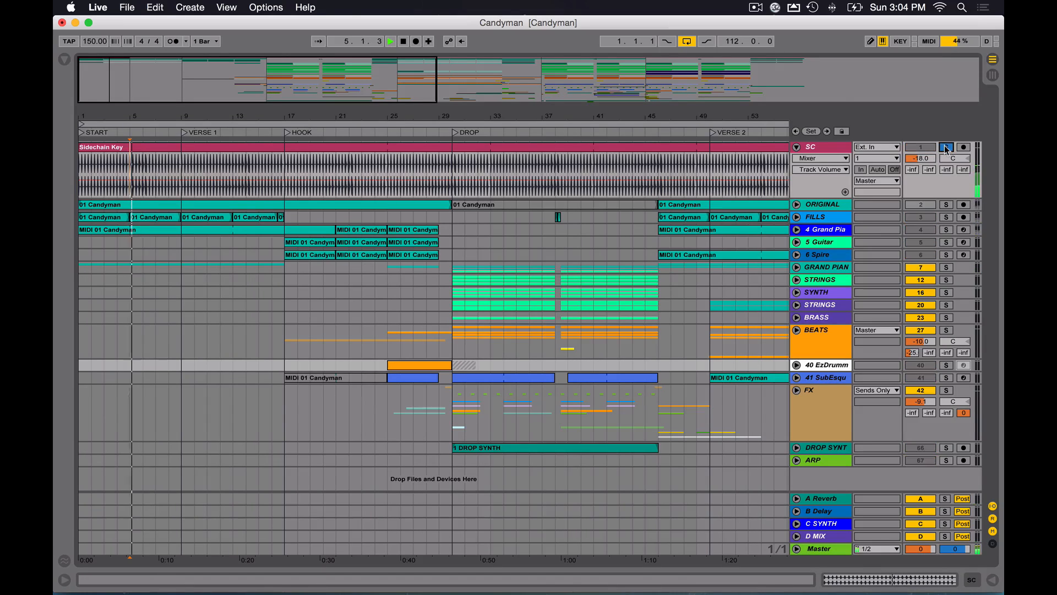
pyautogui.press('space')
# - Examine the individual Sidechain Key hits around bars 5 to 7, selecting the sixteenth from 5.4.1 to 5.4.2
pyautogui.moveTo(88, 83)
pyautogui.mouseDown()
pyautogui.moveTo(89, 231)
pyautogui.moveTo(84, 7)
pyautogui.moveTo(100, 74)
pyautogui.mouseUp()
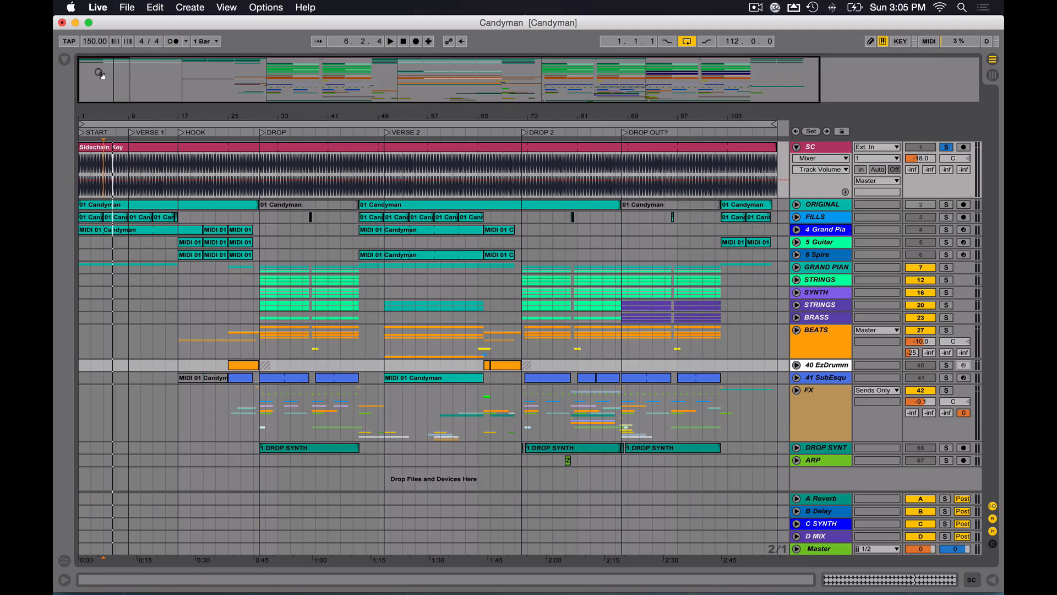
pyautogui.moveTo(100, 74); pyautogui.dragTo(100, 126)
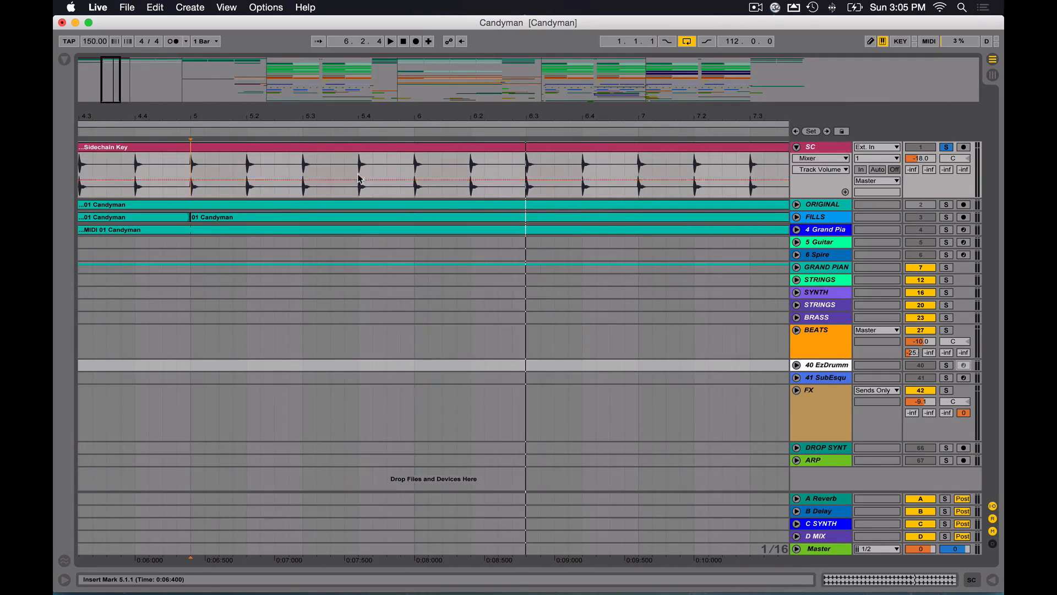
pyautogui.moveTo(359, 178); pyautogui.dragTo(371, 175)
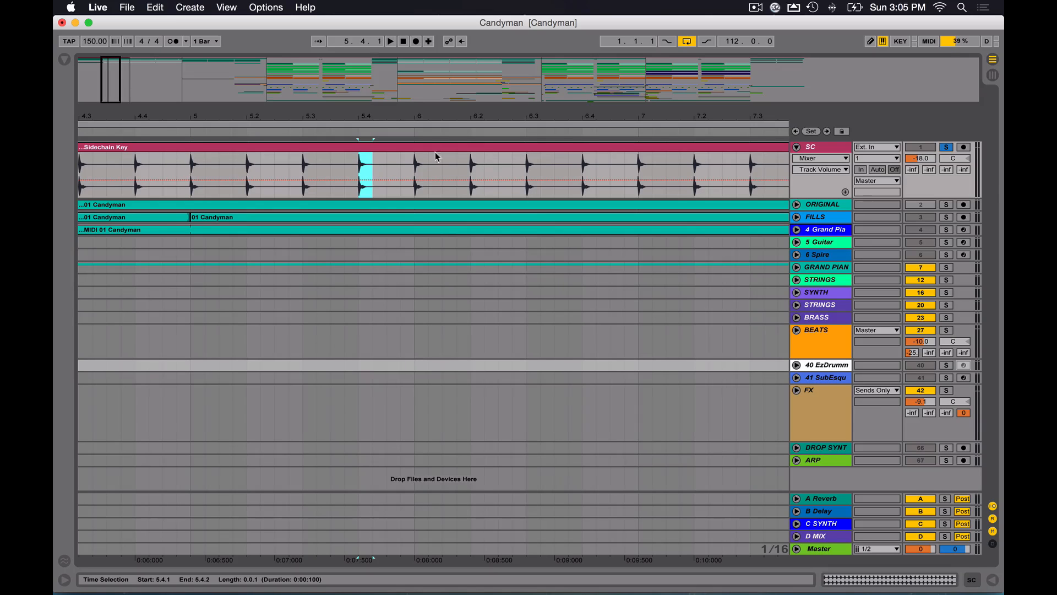
pyautogui.click(823, 551)
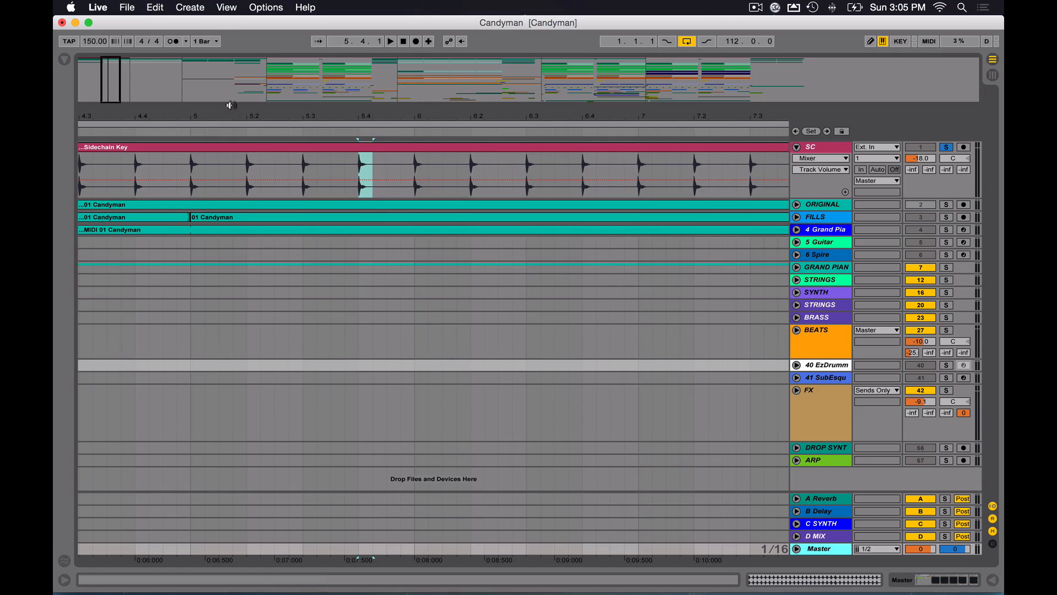
pyautogui.moveTo(111, 91); pyautogui.dragTo(111, 32)
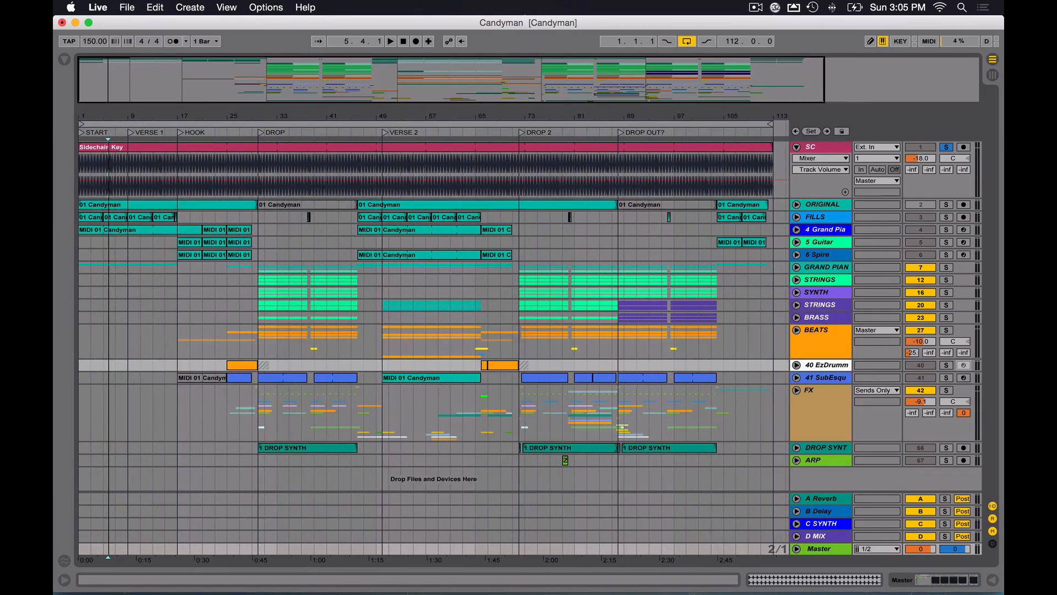
# - Fold the SC track back to its compact height
pyautogui.click(823, 148)
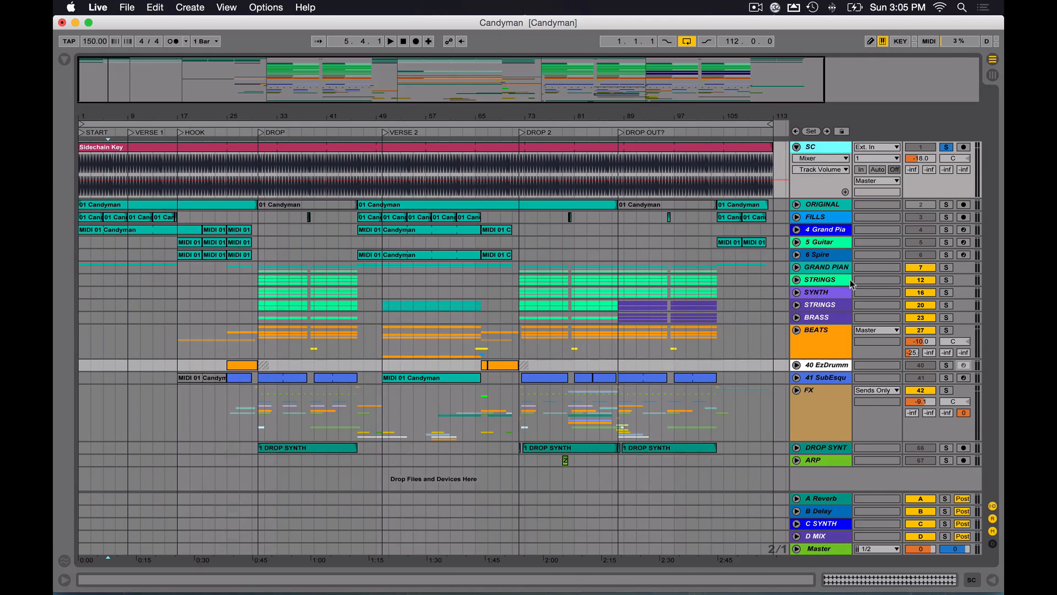
pyautogui.press('+')
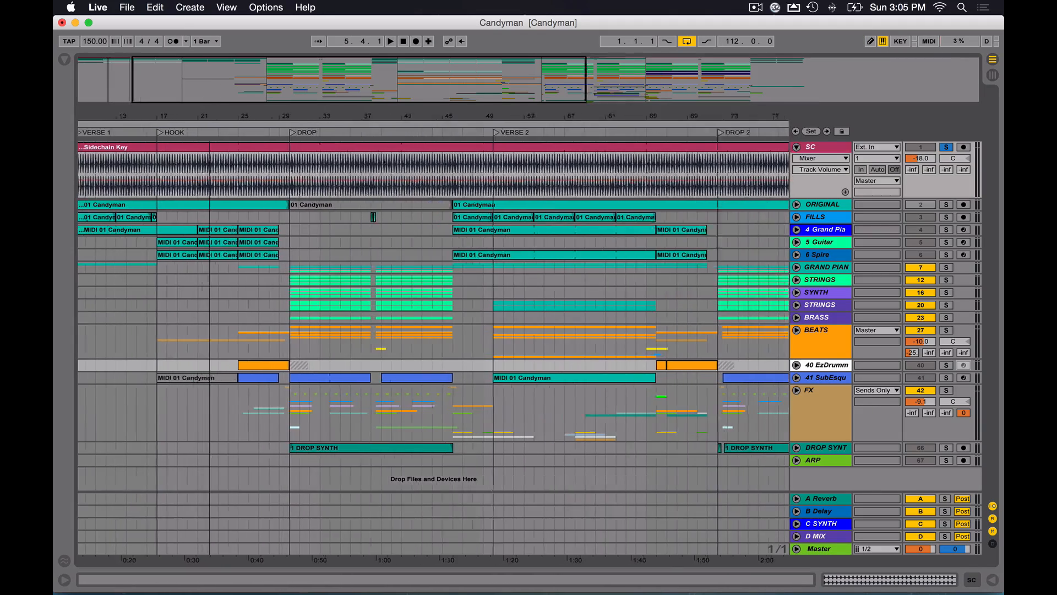
pyautogui.click(797, 147)
# - Move the solo from the SC track to the ORIGINAL track, and view the ORIGINAL track's waveform before folding it again
pyautogui.click(823, 160)
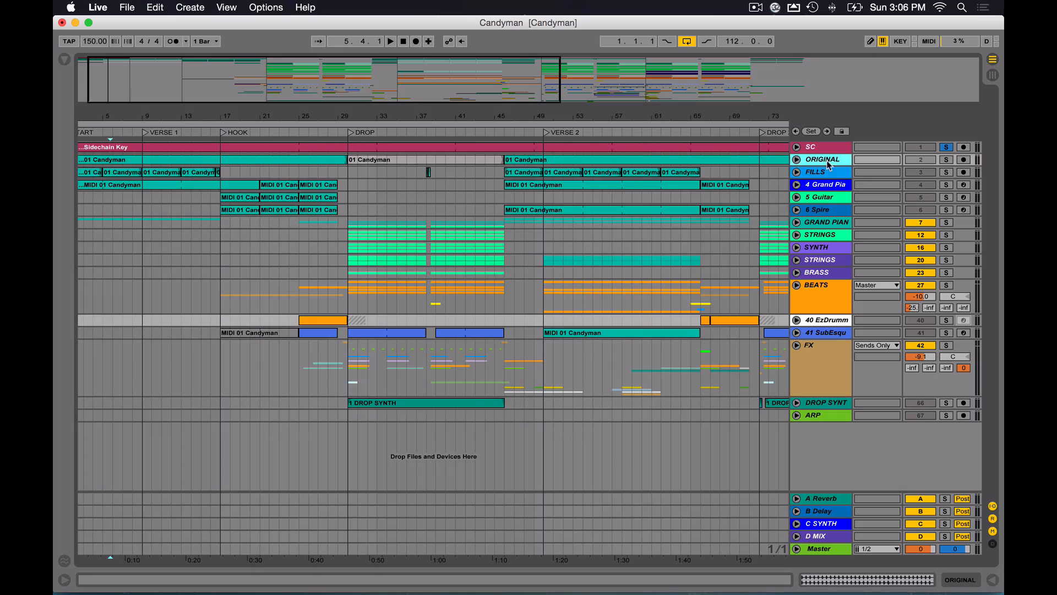
pyautogui.click(945, 159)
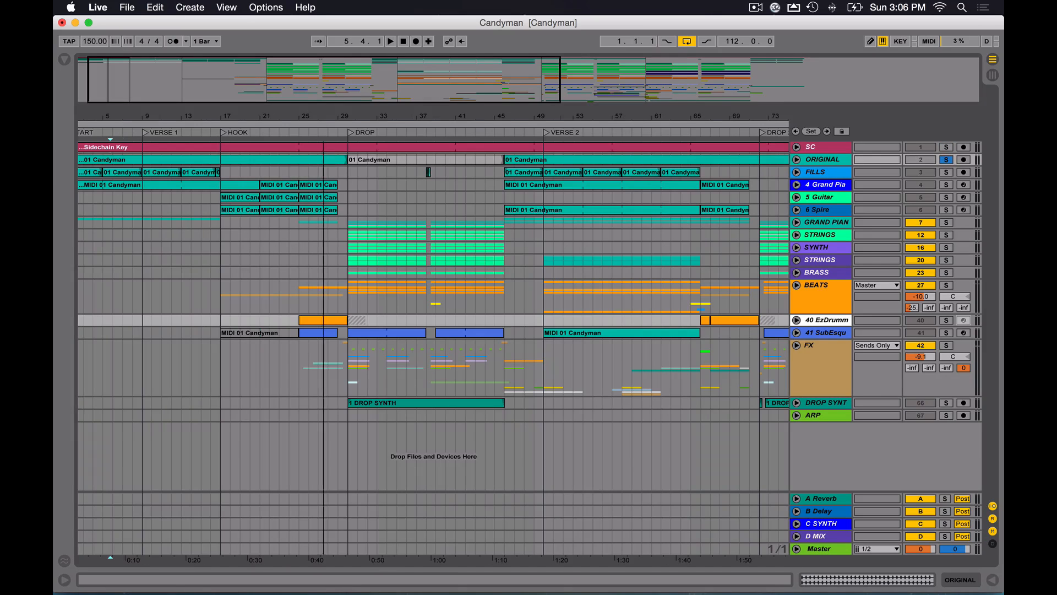
pyautogui.press('-')
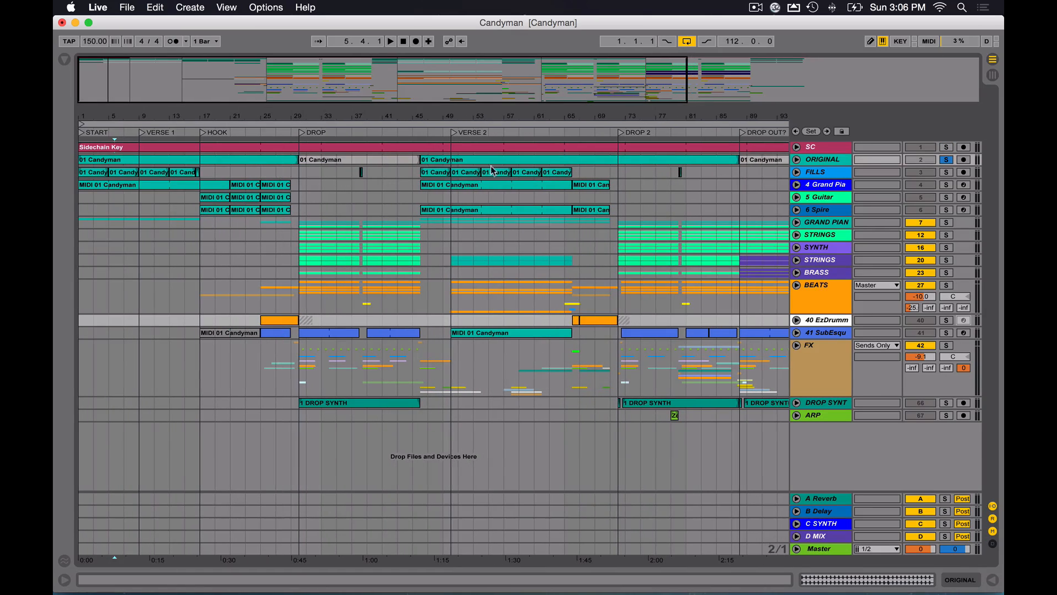
pyautogui.click(796, 160)
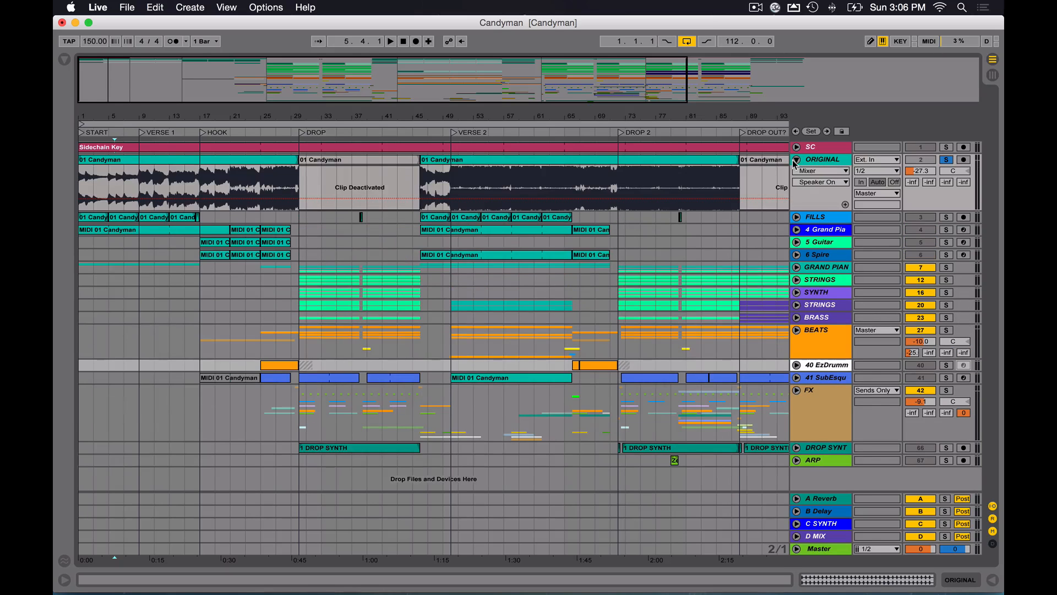
pyautogui.click(796, 160)
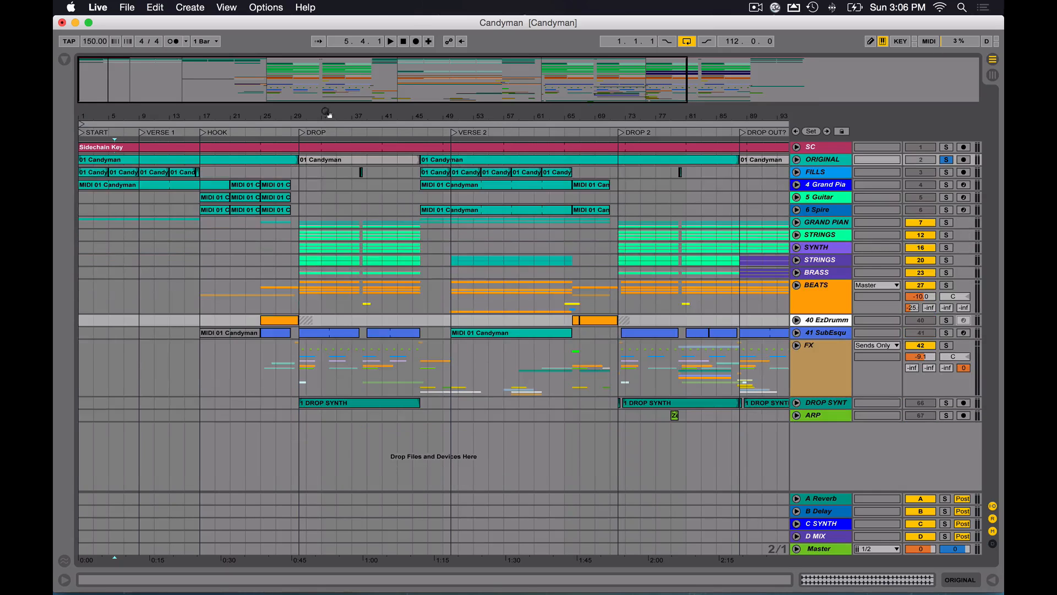
# - Remove the solo from the ORIGINAL track and unfold the FILLS track
pyautogui.click(946, 160)
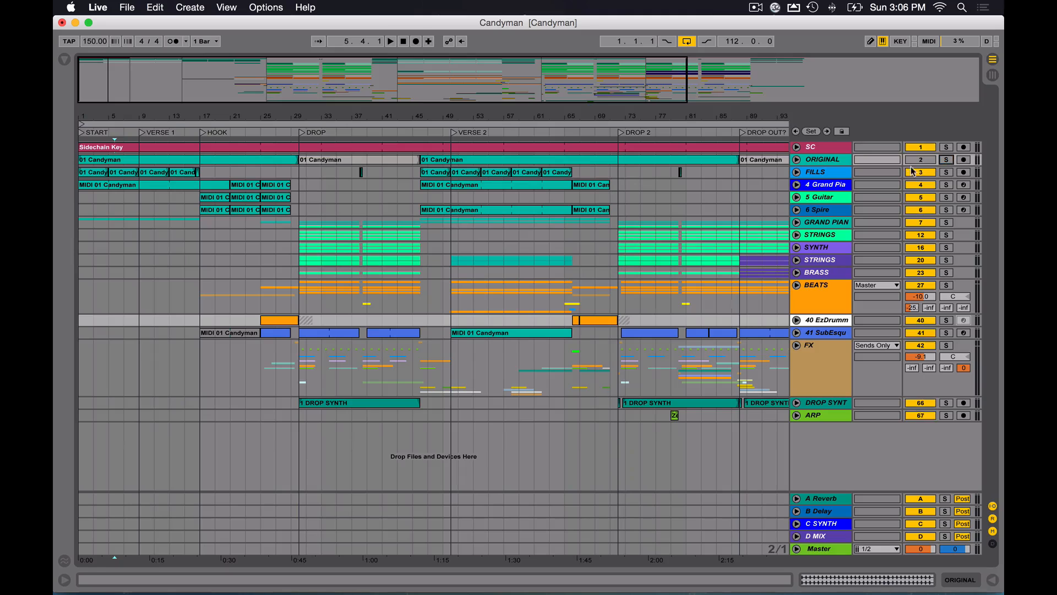
pyautogui.click(819, 163)
pyautogui.click(819, 174)
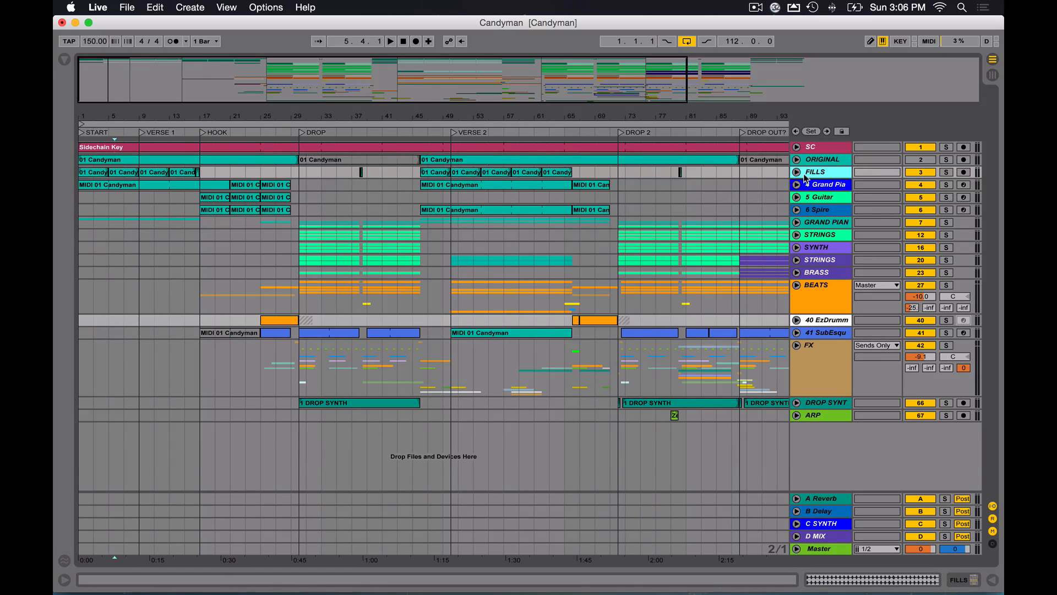
pyautogui.click(797, 172)
# - Examine the FILLS clips across the arrangement, selecting bars 1 to 17 and the closing section from bar 104 to 113
pyautogui.moveTo(134, 88)
pyautogui.mouseDown()
pyautogui.moveTo(135, 100)
pyautogui.moveTo(137, 82)
pyautogui.mouseUp()
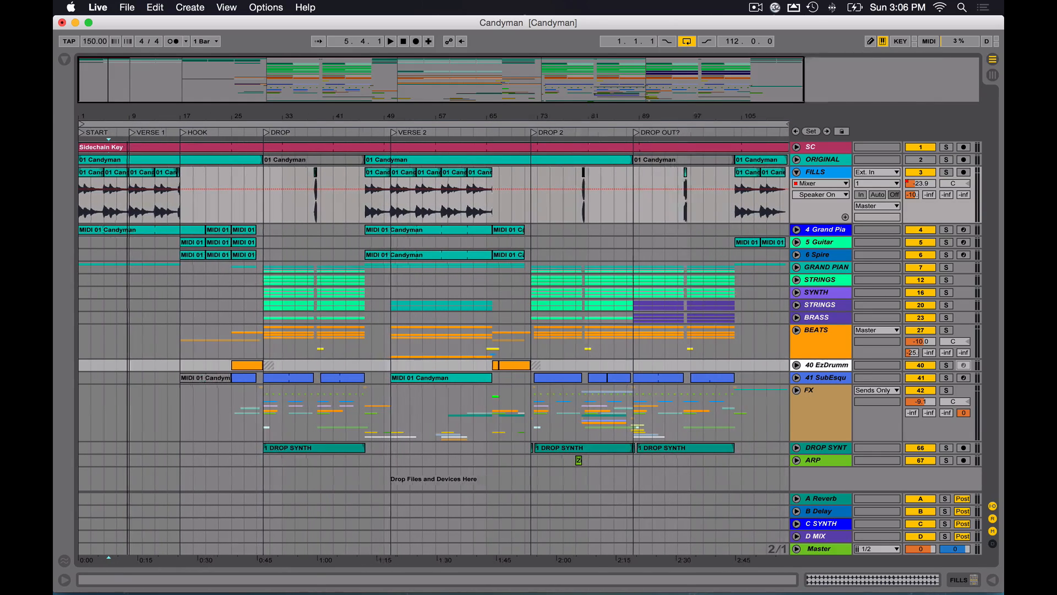
pyautogui.moveTo(80, 201); pyautogui.dragTo(180, 201)
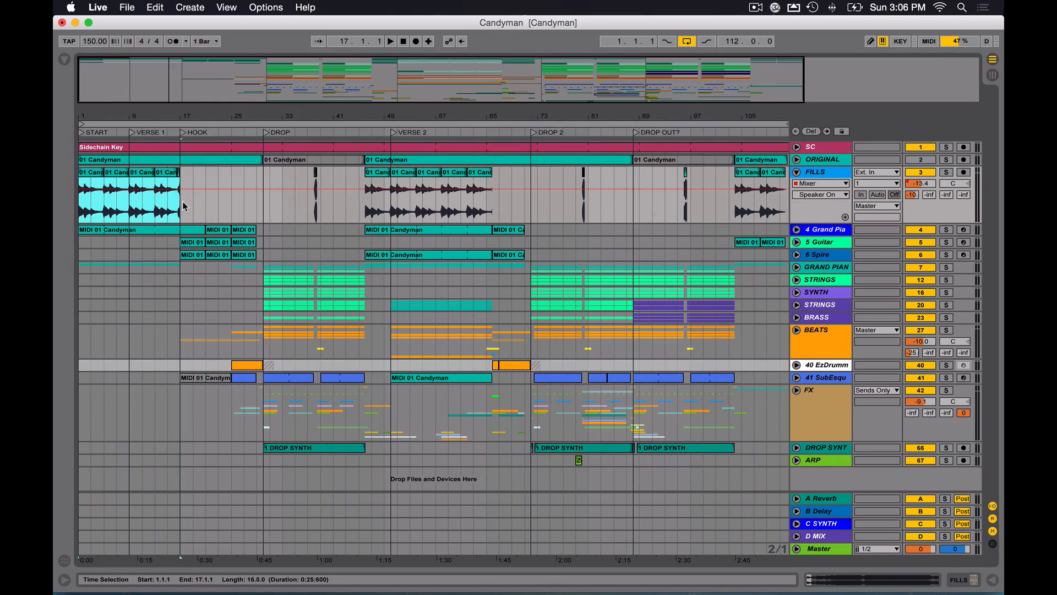
pyautogui.moveTo(366, 204); pyautogui.dragTo(621, 211)
pyautogui.hscroll(5, 535, 212)
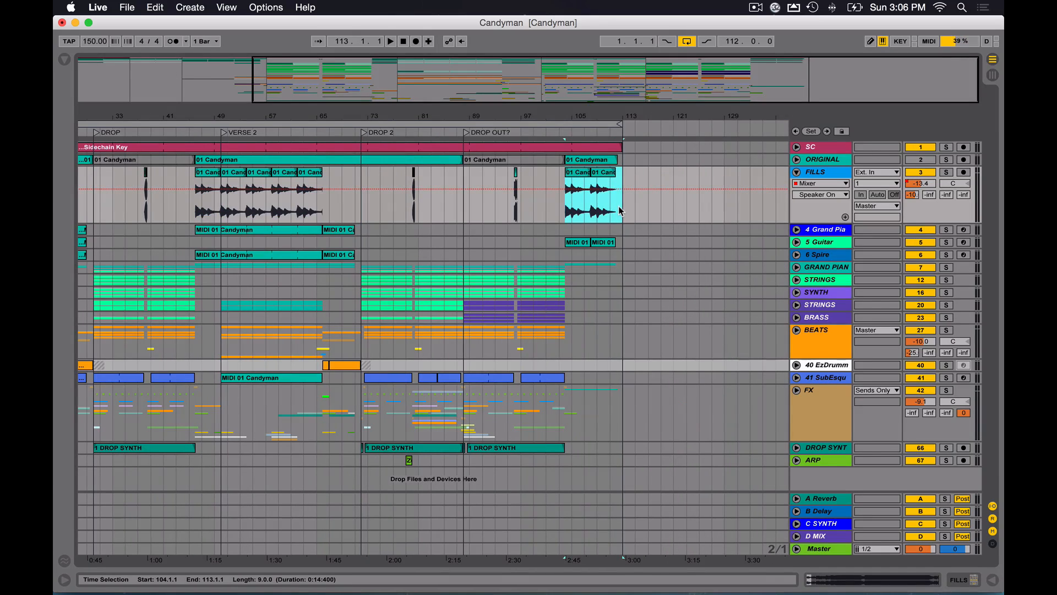
# - Solo the FILLS track and audition its short fill from 38.1.1 to 38.3.1 in the first drop
pyautogui.moveTo(443, 76); pyautogui.dragTo(380, 93)
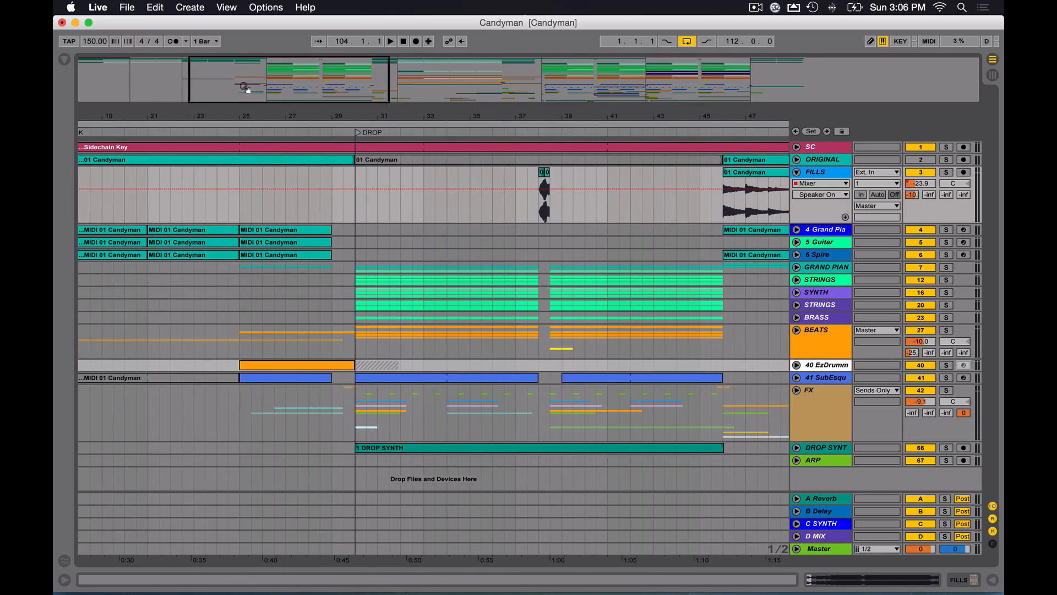
pyautogui.click(541, 214)
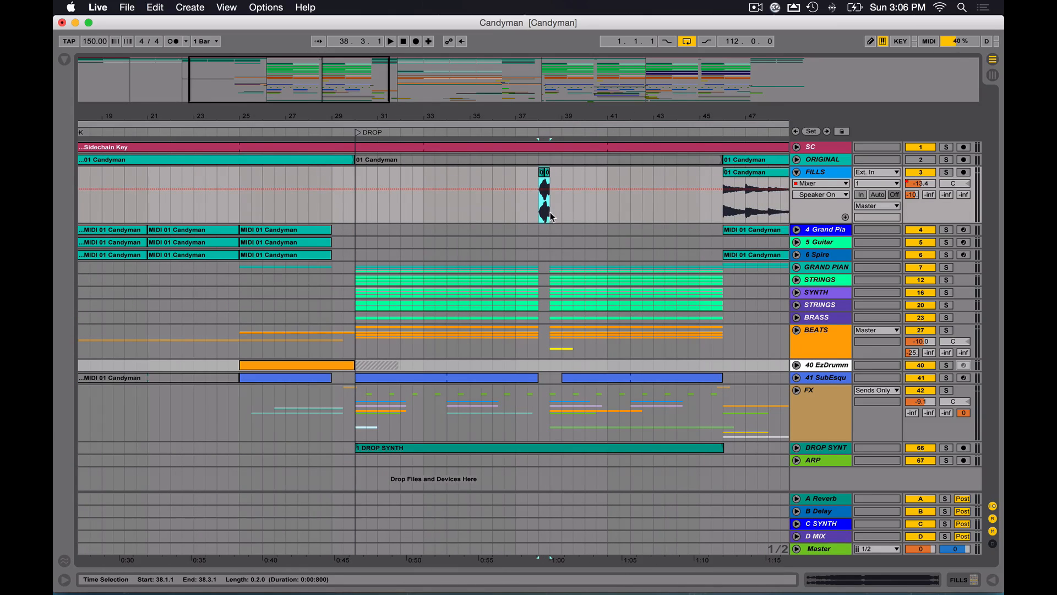
pyautogui.scroll(2, 782, 209)
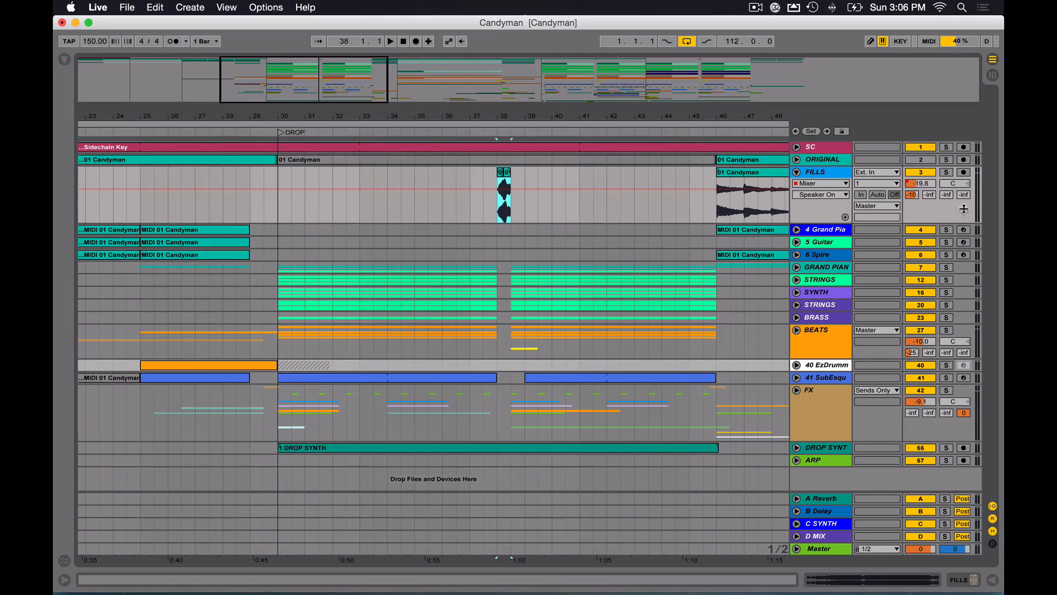
pyautogui.click(946, 172)
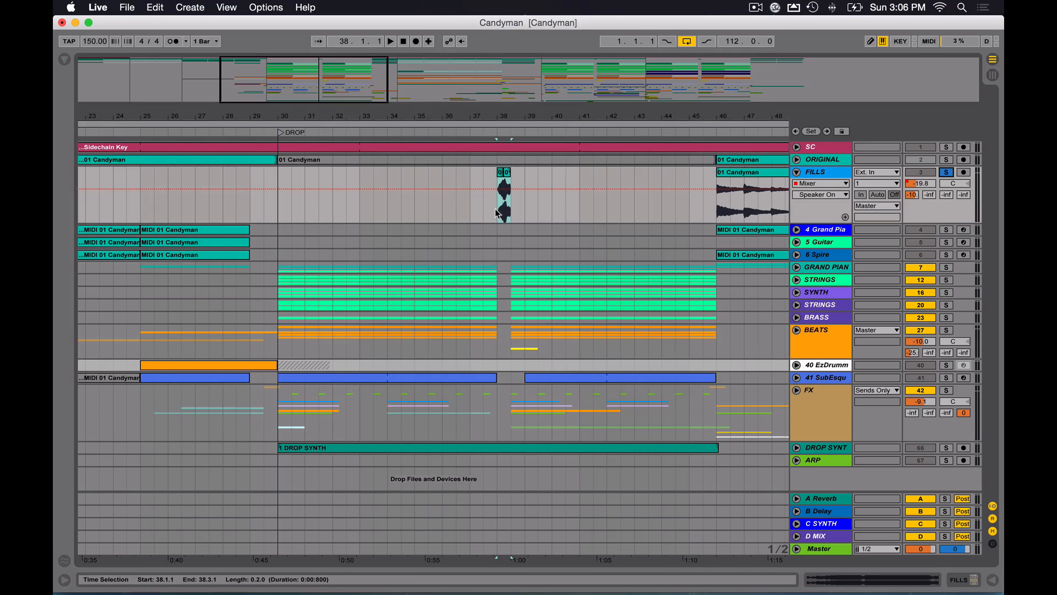
pyautogui.moveTo(376, 131); pyautogui.dragTo(456, 217)
pyautogui.press('space')
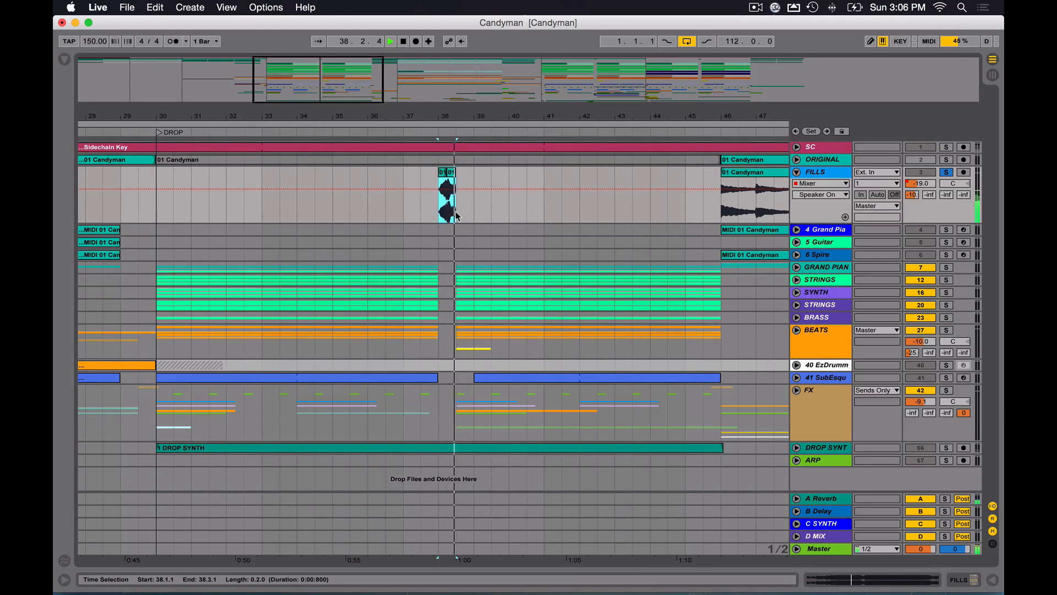
pyautogui.press('space')
# - Display the clip fades on the FILLS track and audition the two short clips at bar 38
pyautogui.moveTo(322, 86); pyautogui.dragTo(323, 102)
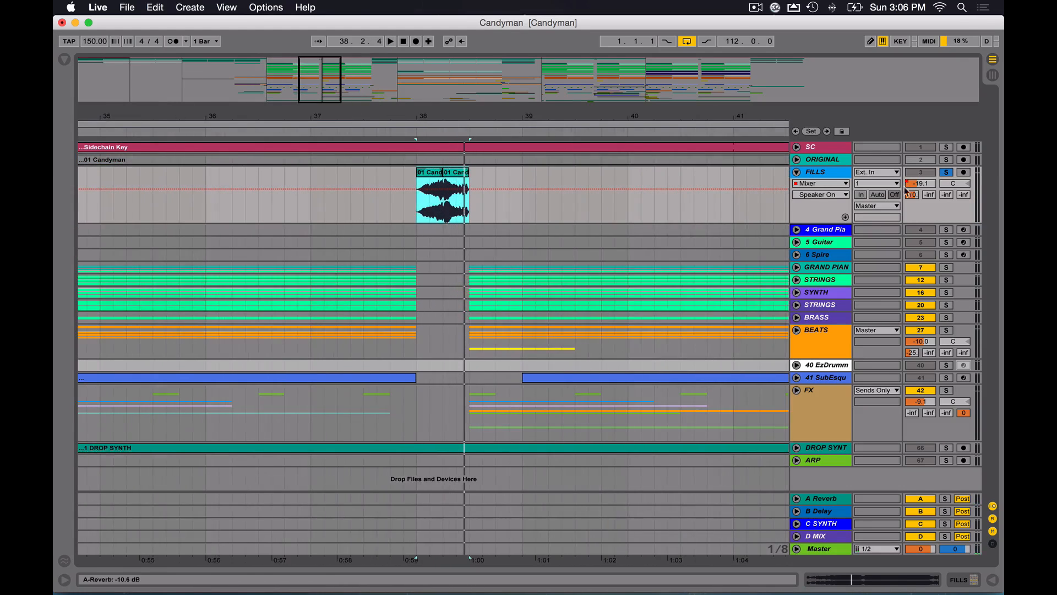
pyautogui.click(832, 183)
pyautogui.click(833, 183)
pyautogui.click(832, 183)
pyautogui.click(828, 203)
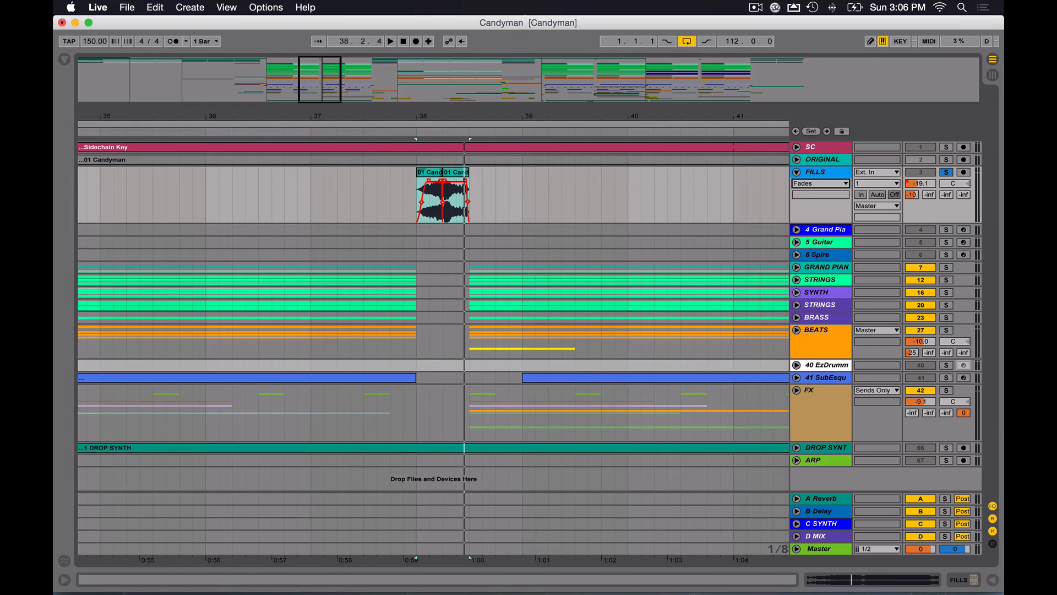
pyautogui.moveTo(325, 88); pyautogui.dragTo(325, 127)
pyautogui.click(374, 133)
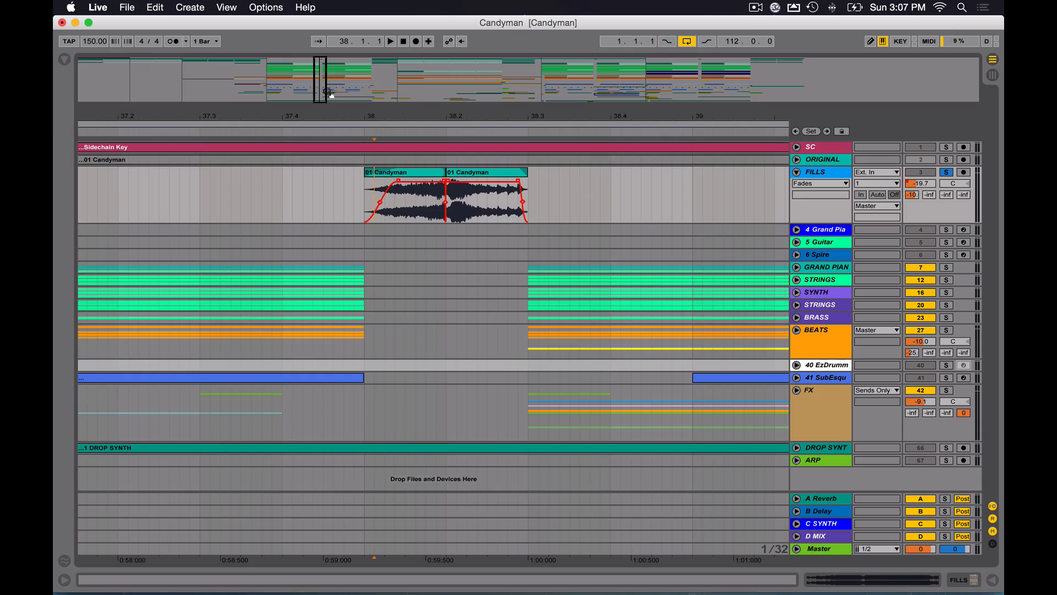
pyautogui.press('space')
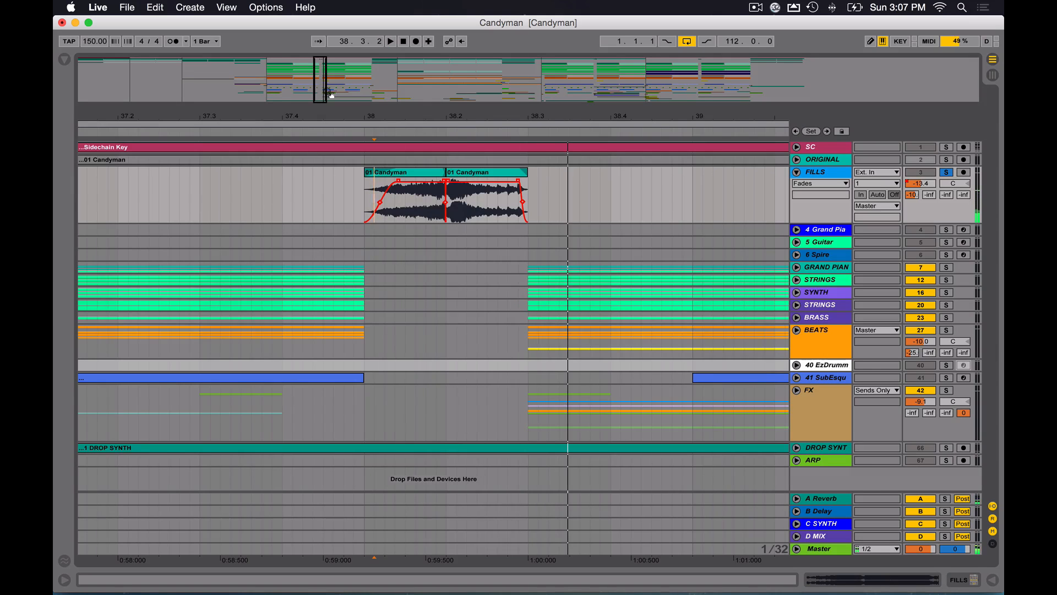
# - Remove the solo from the FILLS track and select the GRAND PIANO group
pyautogui.moveTo(310, 95); pyautogui.dragTo(557, 72)
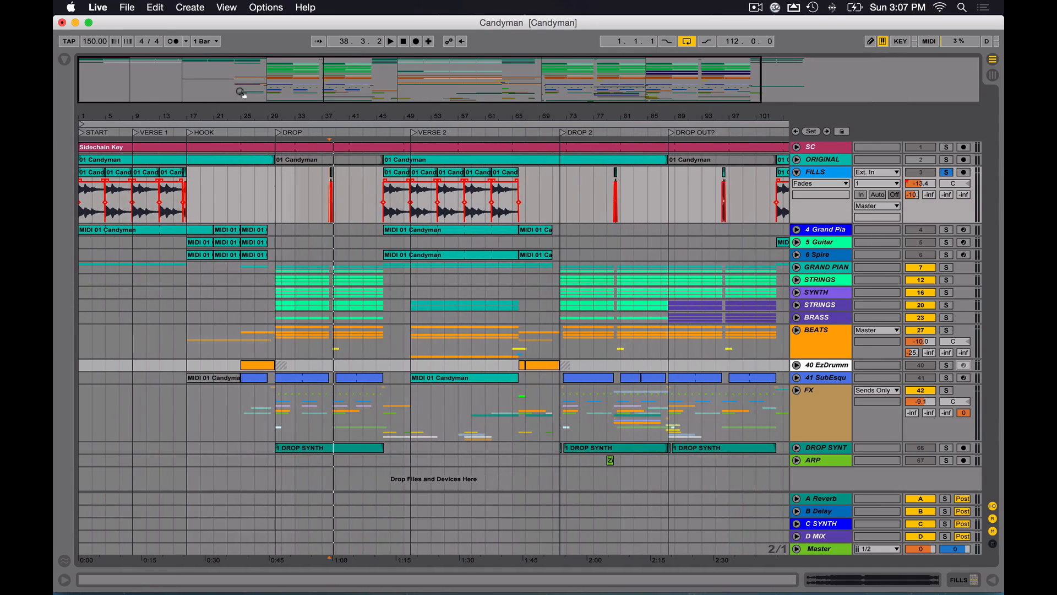
pyautogui.click(947, 173)
pyautogui.click(835, 231)
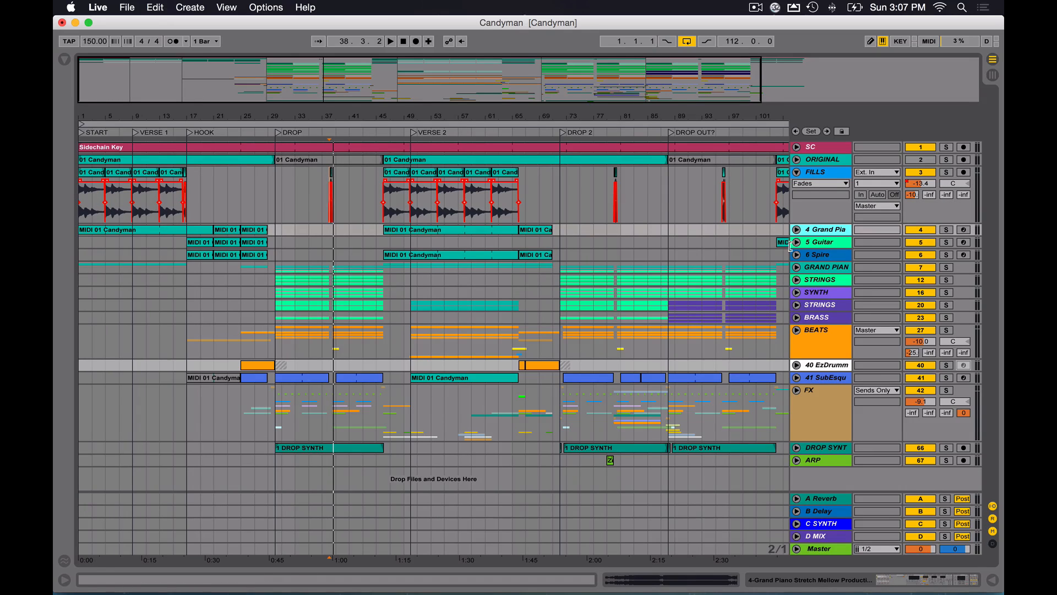
pyautogui.click(828, 267)
pyautogui.click(821, 234)
pyautogui.click(824, 268)
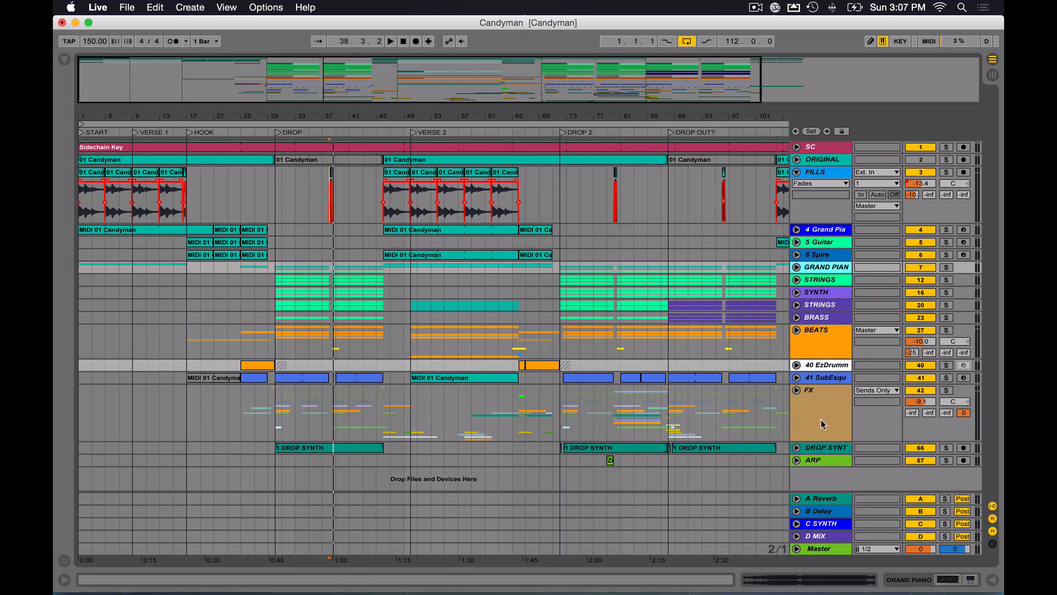
# - Unfold the 4 Grand Piano track and open its device chain
pyautogui.click(797, 230)
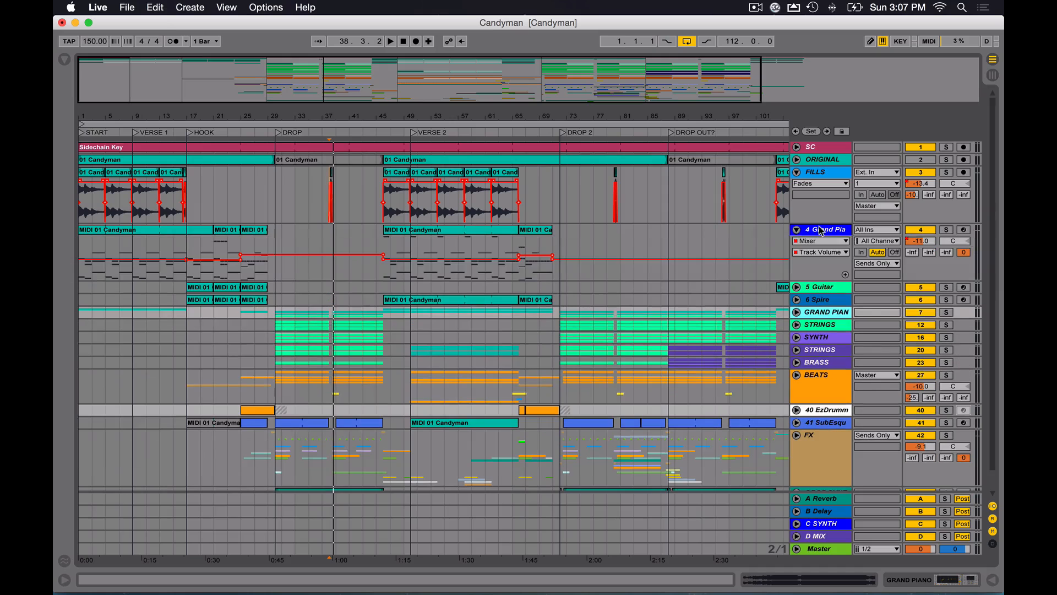
pyautogui.click(812, 230)
pyautogui.moveTo(144, 94); pyautogui.dragTo(160, 95)
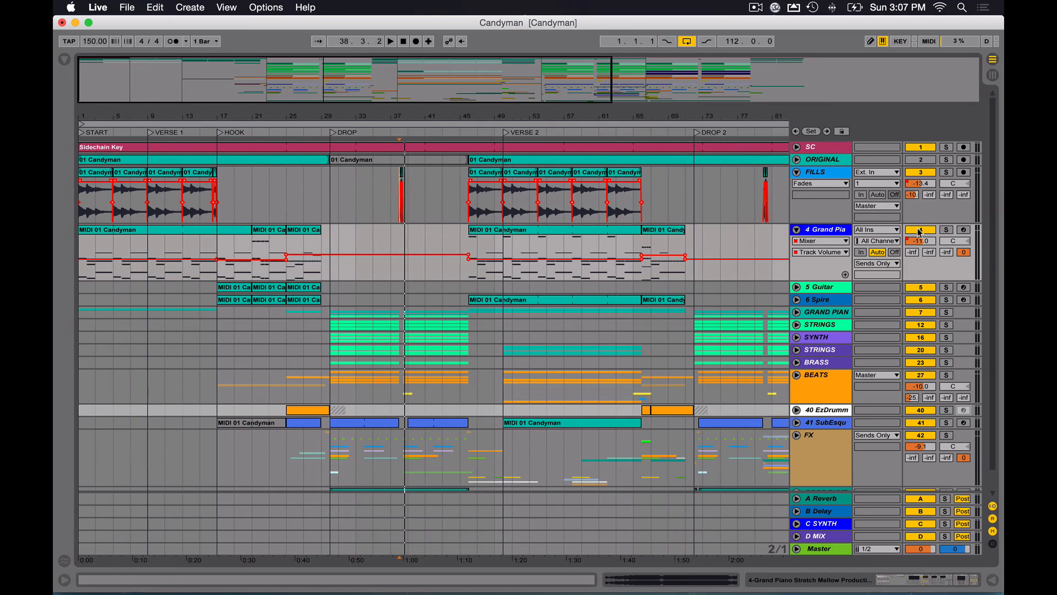
pyautogui.doubleClick(839, 230)
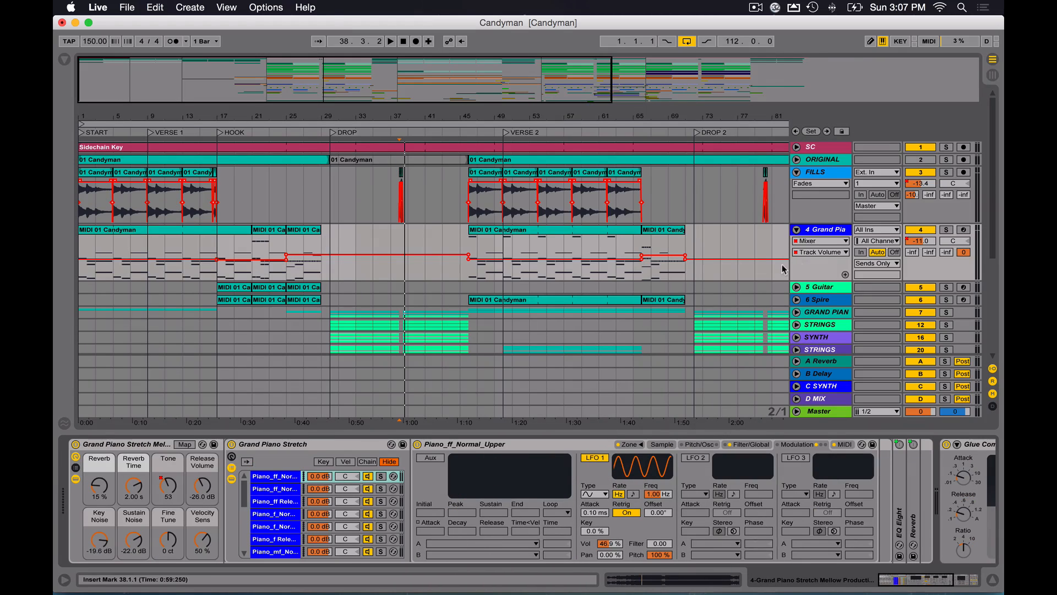
# - Solo and record-arm the 4 Grand Piano track, and display the sample waveform of Piano_ff_Normal_Upper
pyautogui.click(946, 230)
pyautogui.click(964, 230)
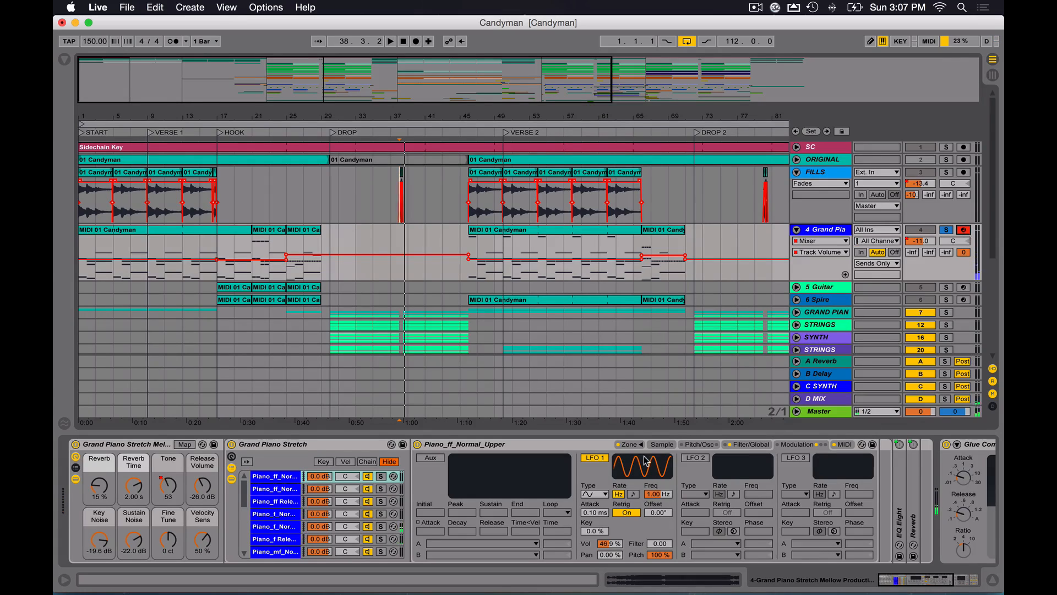
pyautogui.click(663, 445)
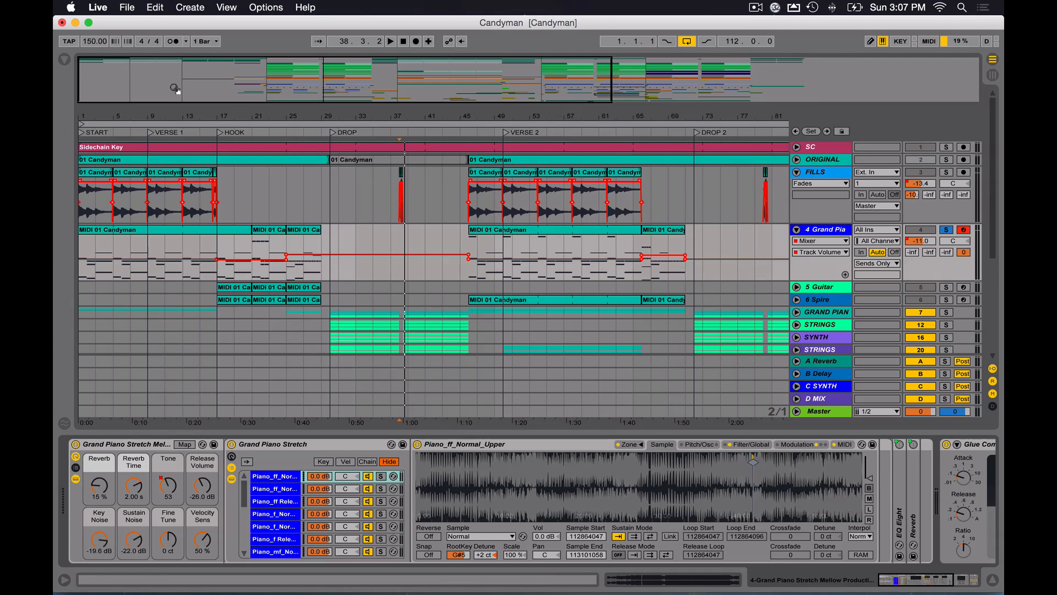
# - Audition the soloed piano from bar 1 and view the Glue Compressor and EQ Three at the end of its device chain
pyautogui.moveTo(173, 87); pyautogui.dragTo(199, 76)
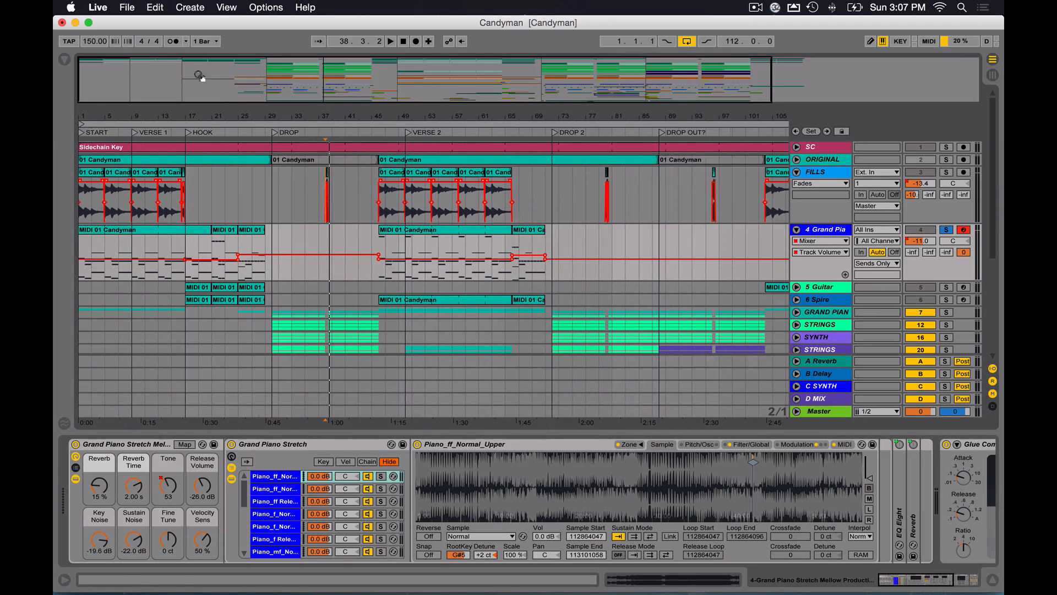
pyautogui.click(186, 278)
pyautogui.click(82, 279)
pyautogui.press('space')
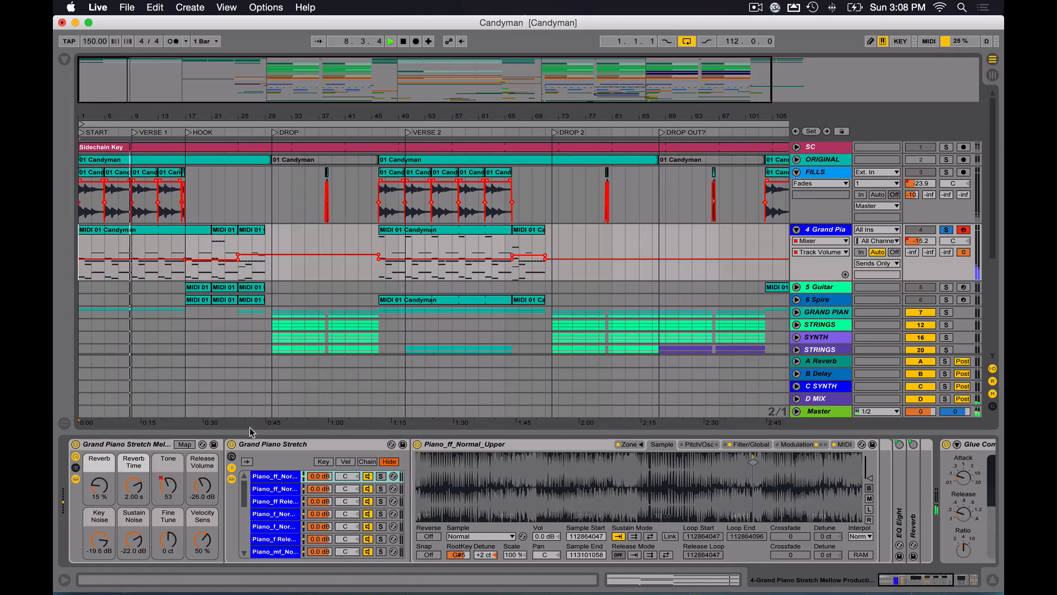
pyautogui.hscroll(5, 669, 492)
pyautogui.press('space')
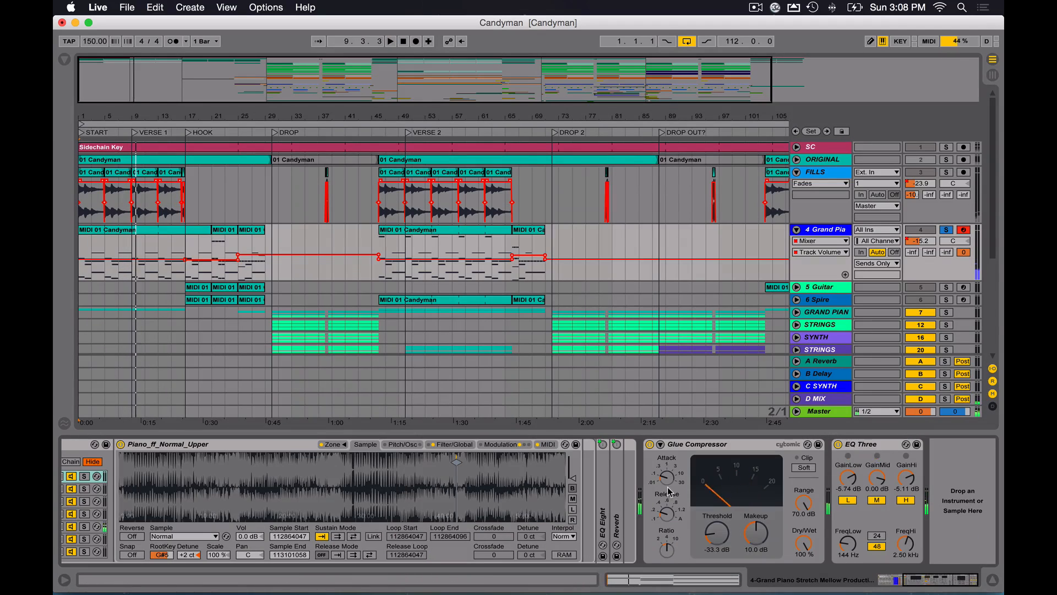
# - Fold the 4 Grand Piano track back to its compact height
pyautogui.scroll(-1, 694, 238)
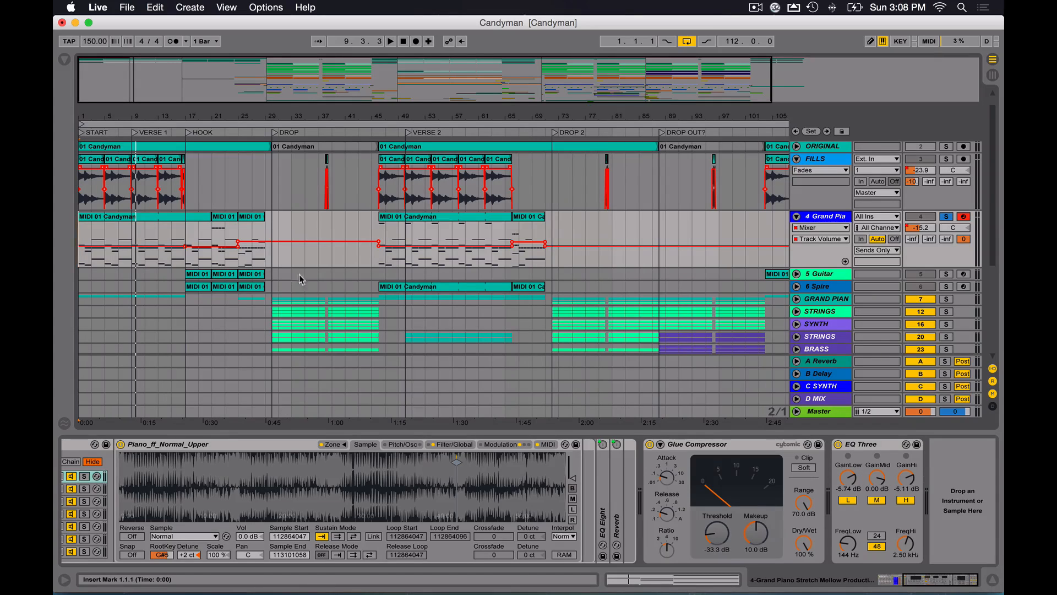
pyautogui.click(828, 216)
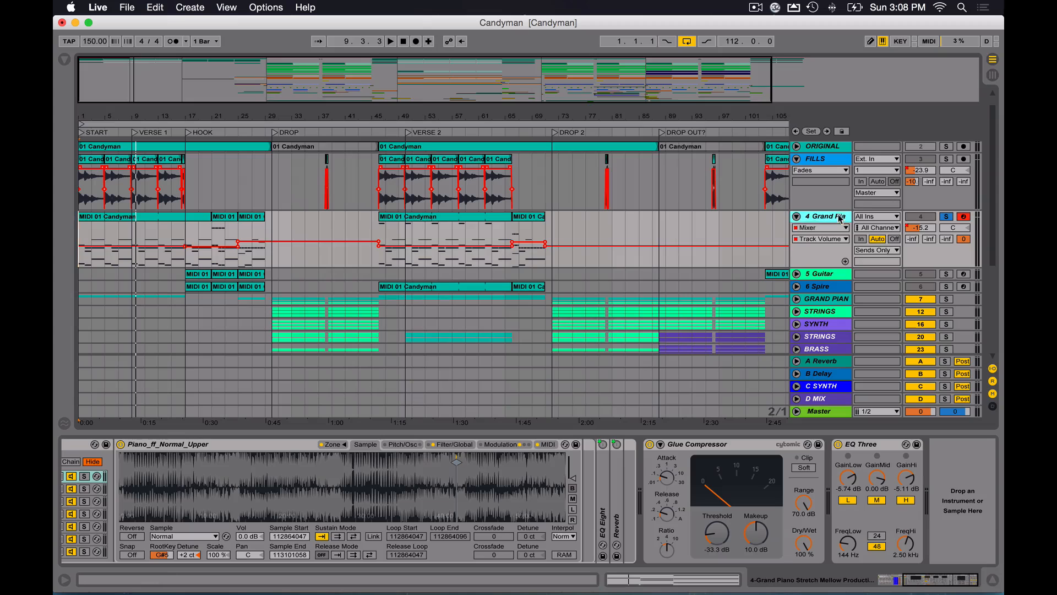
pyautogui.click(797, 217)
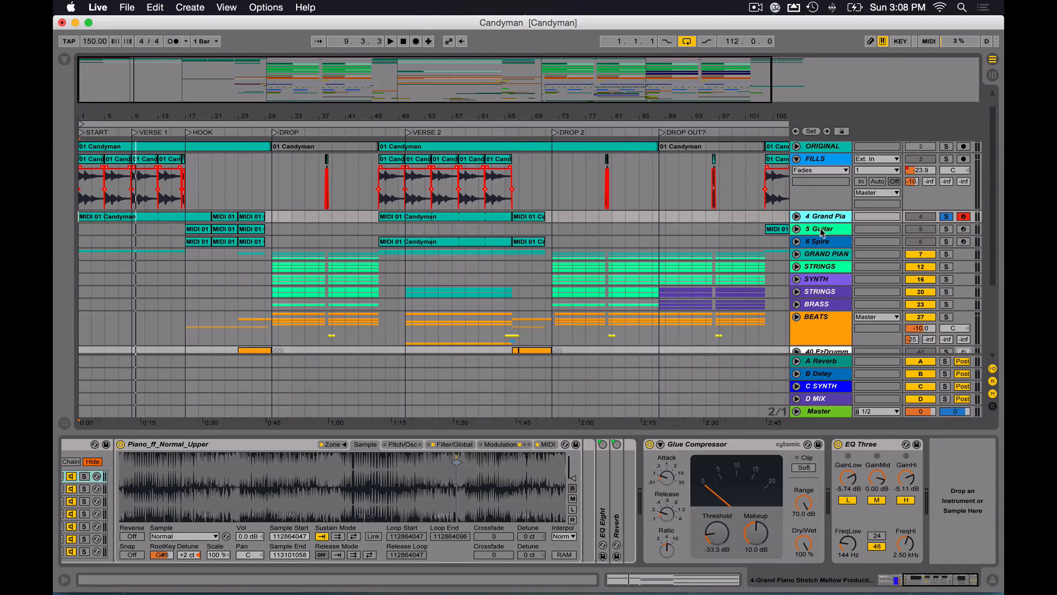
# - Unfold the 5 Guitar track with its device chain, place the insert mark at bar 17, and solo and record-arm the track
pyautogui.doubleClick(821, 230)
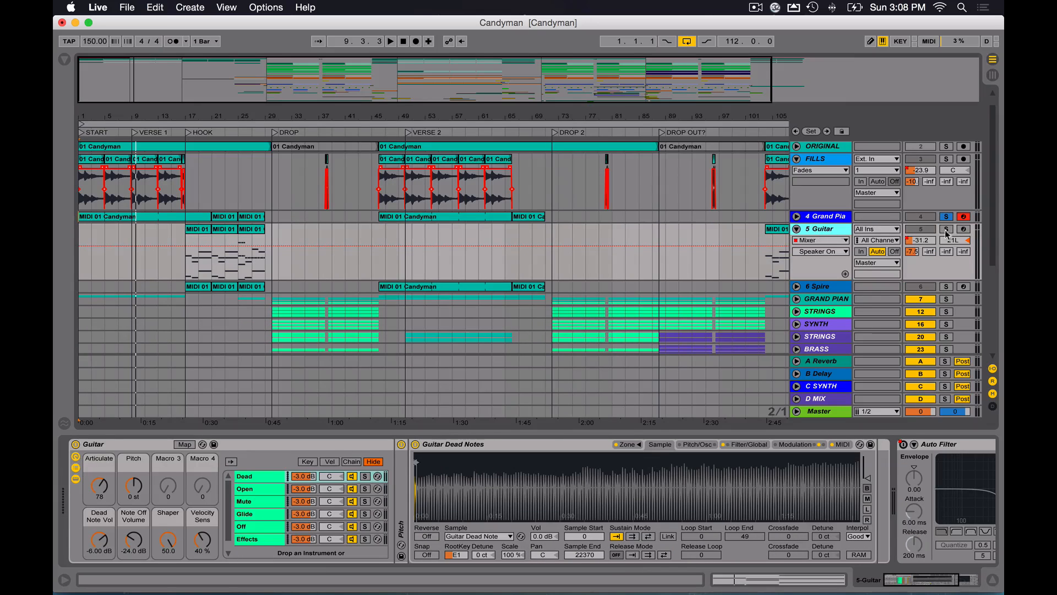
pyautogui.click(186, 271)
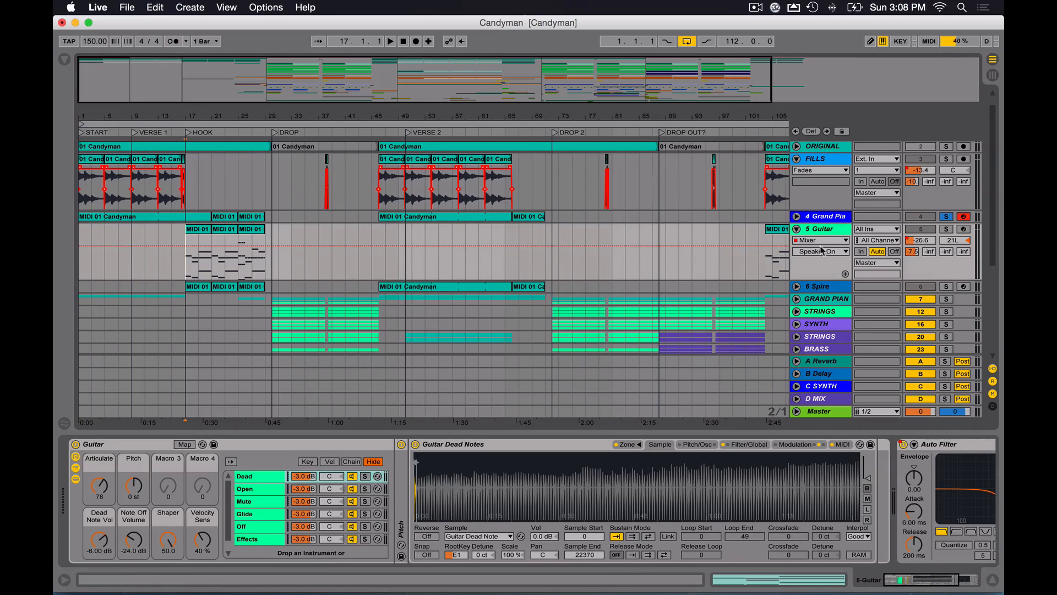
pyautogui.click(948, 231)
pyautogui.click(963, 231)
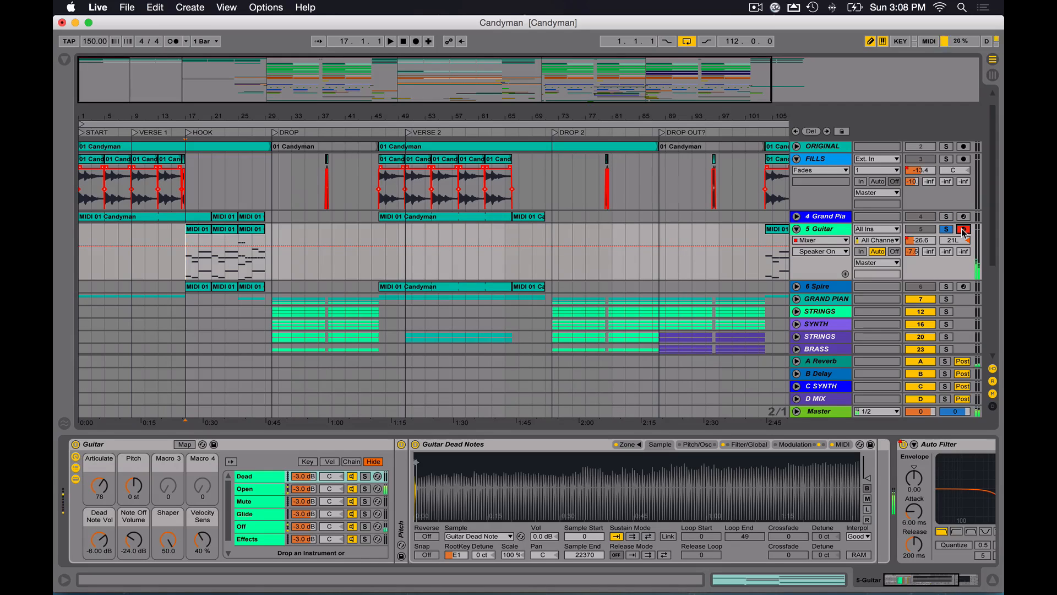
# - Shift the computer MIDI keyboard down an octave and back up, and play the soloed guitar from bar 17
pyautogui.press('z')
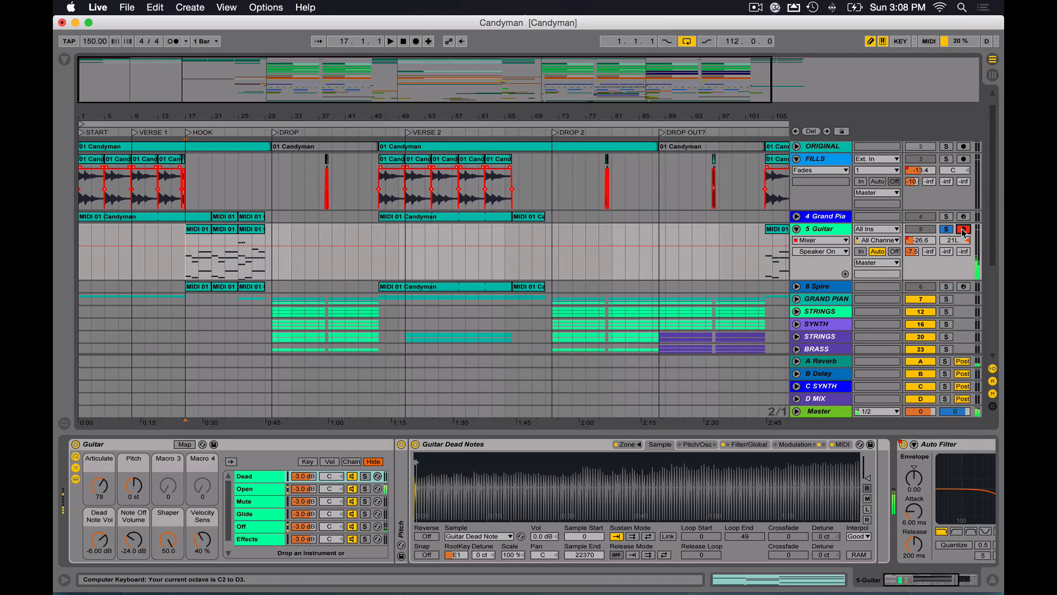
pyautogui.press('x')
pyautogui.press('space')
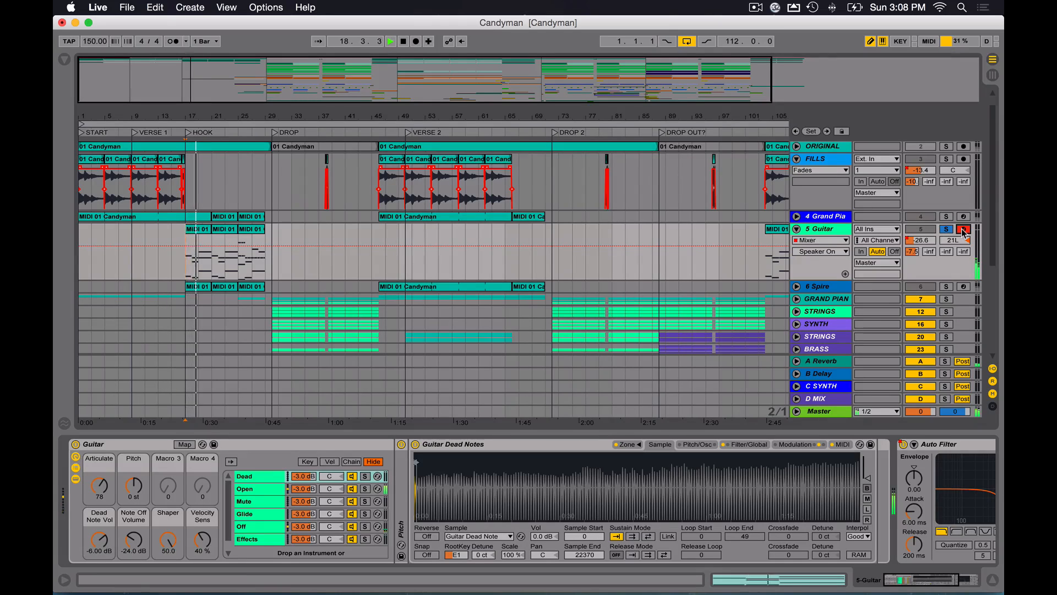
# - Open the first 5 Guitar clip in an enlarged note editor, fold it to the used notes and mark beat 3
pyautogui.click(199, 253)
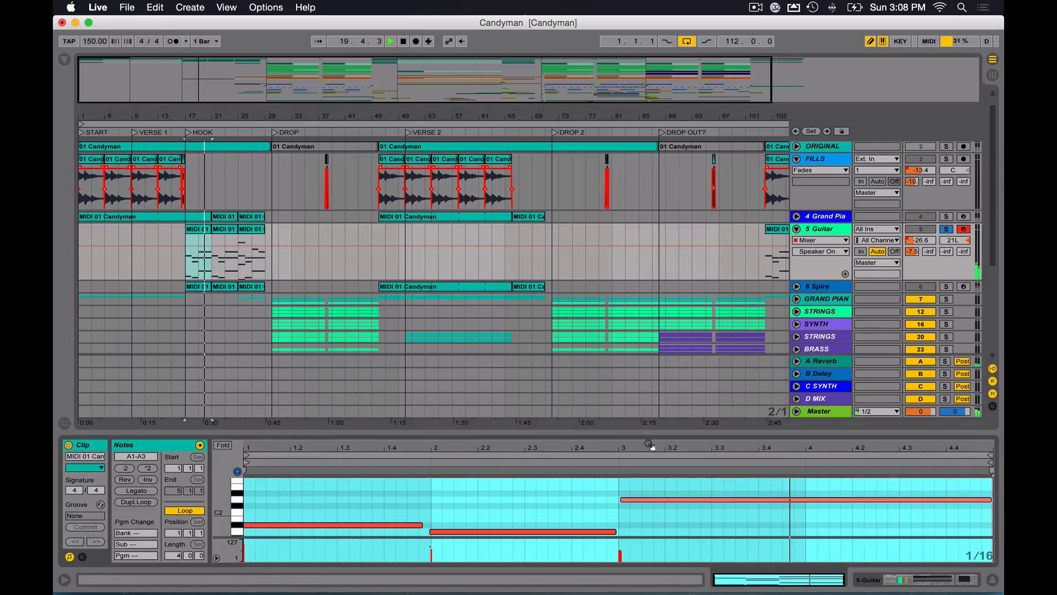
pyautogui.moveTo(649, 433); pyautogui.dragTo(650, 182)
pyautogui.click(223, 196)
pyautogui.click(619, 425)
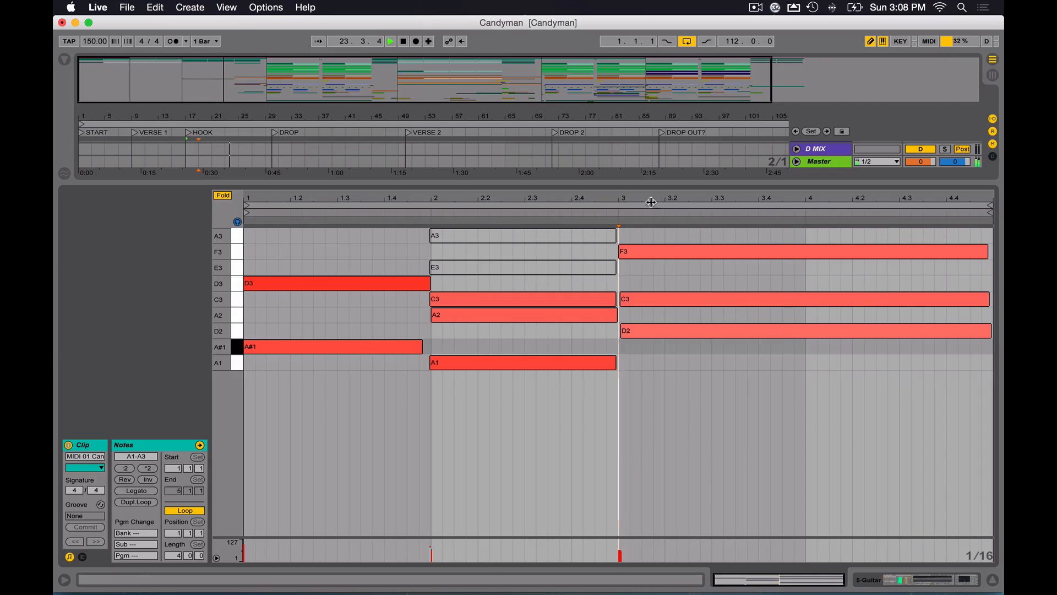
# - Shrink the note editor, stop playback and show the 5 Guitar track's device chain
pyautogui.moveTo(640, 190); pyautogui.dragTo(715, 361)
pyautogui.press('space')
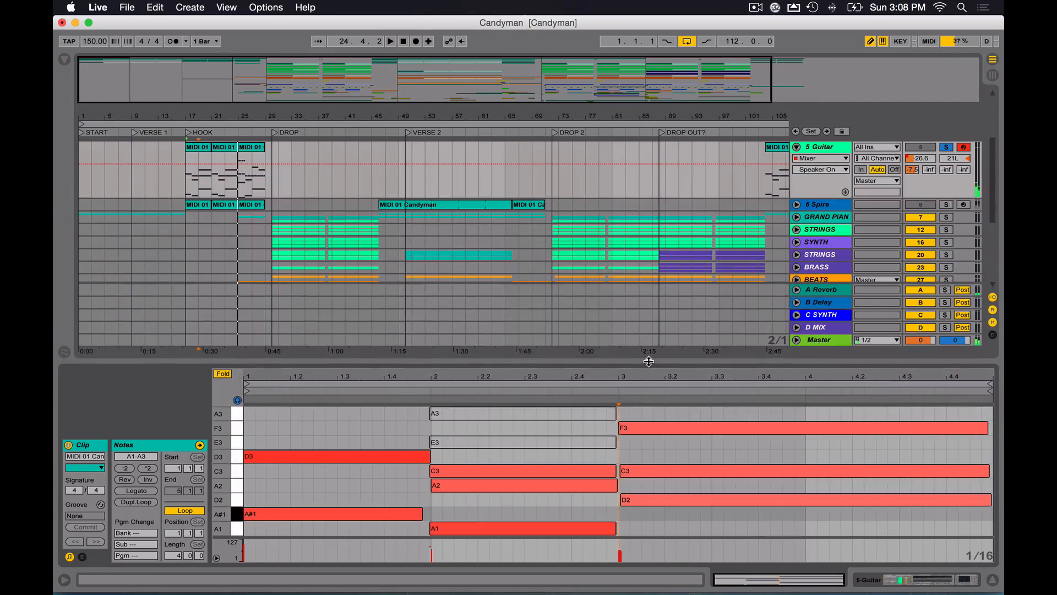
pyautogui.click(826, 149)
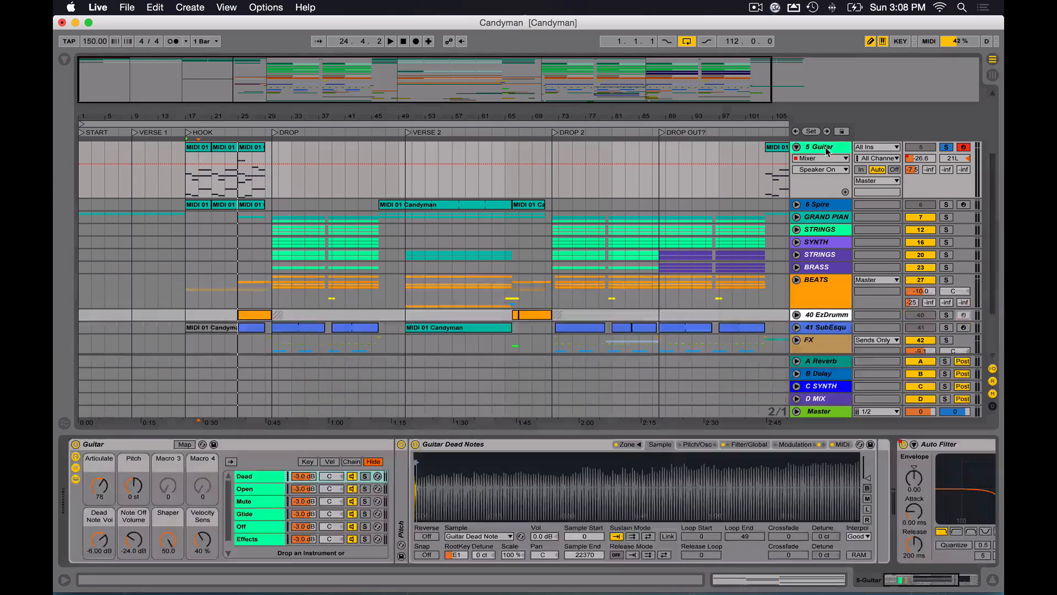
pyautogui.scroll(4, 549, 252)
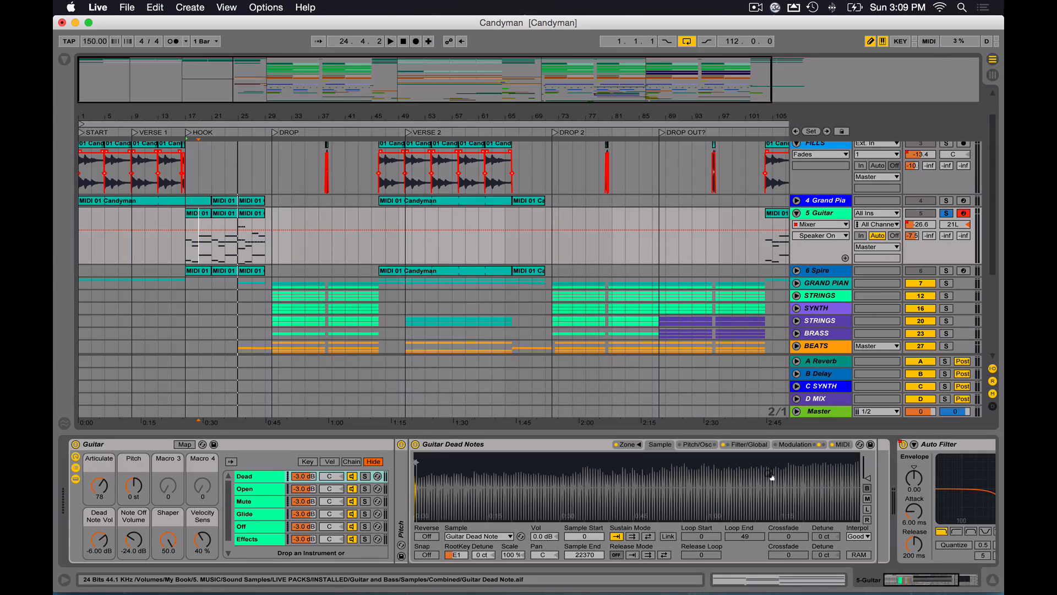
# - Go through the Guitar rack's Dead, Open, Mute, Glide, Off and Effects chains to examine their samplers, finishing on Glide
pyautogui.click(229, 490)
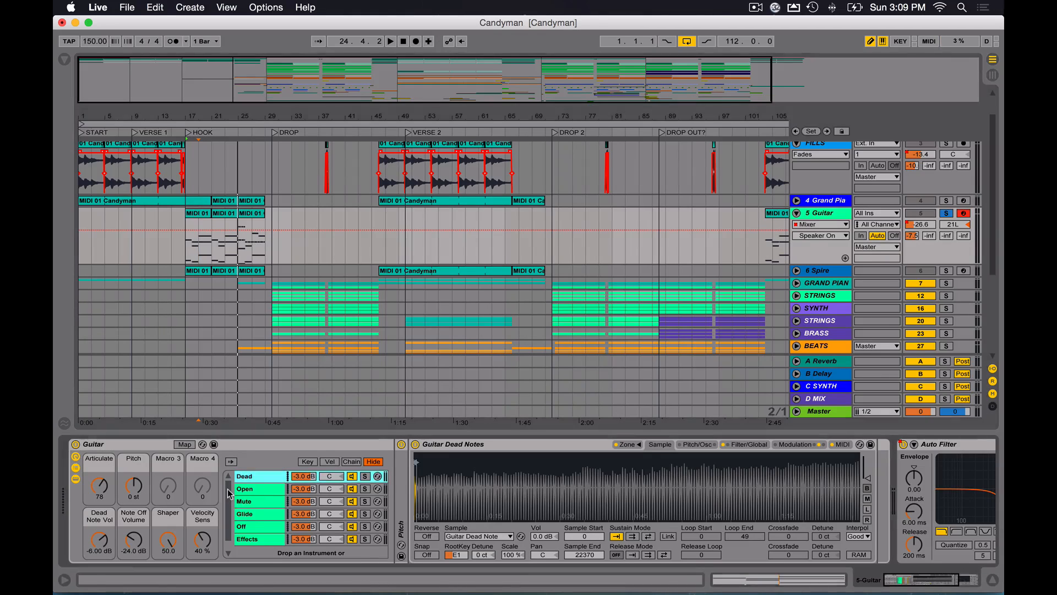
pyautogui.click(247, 488)
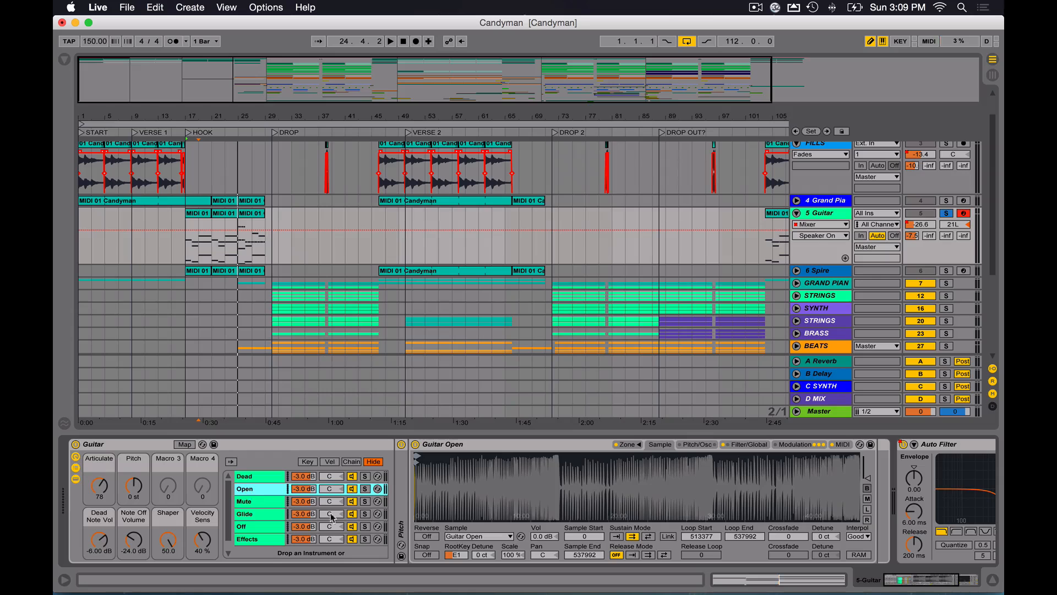
pyautogui.click(251, 502)
pyautogui.click(251, 478)
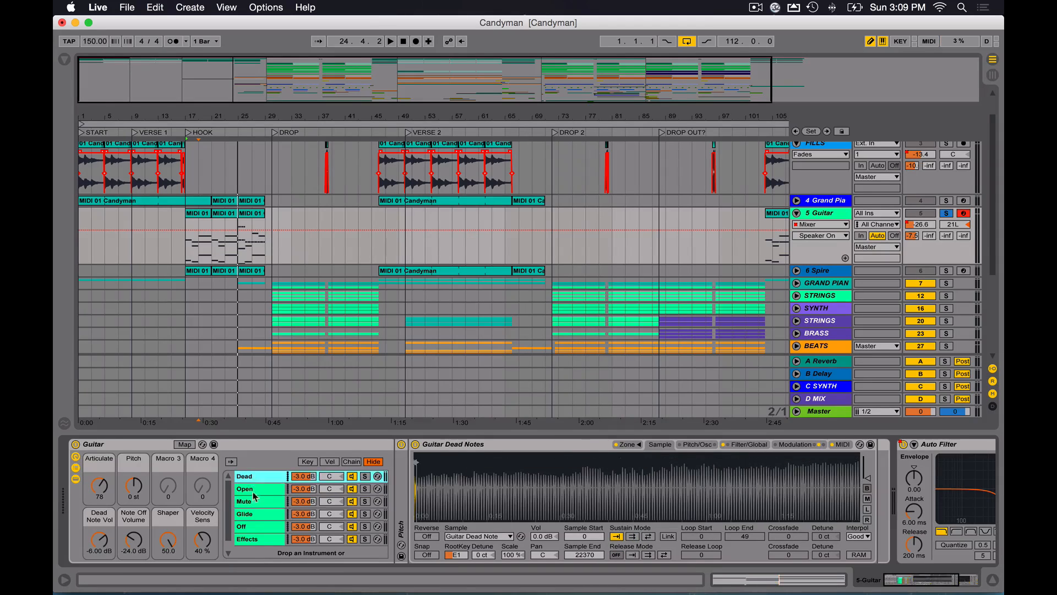
pyautogui.click(254, 500)
pyautogui.click(255, 514)
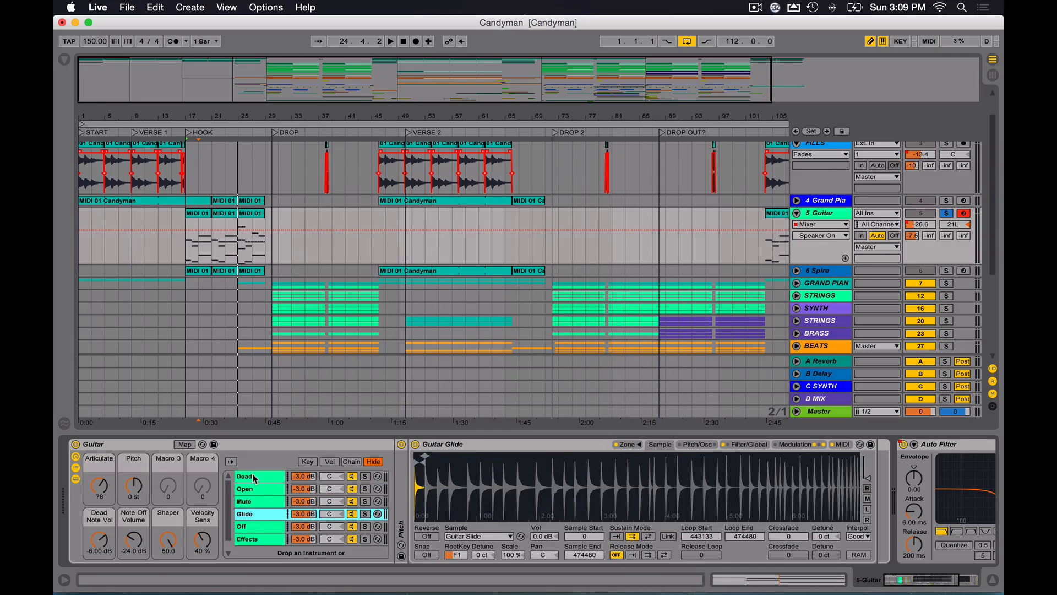
pyautogui.click(254, 477)
pyautogui.click(259, 490)
pyautogui.click(259, 503)
pyautogui.click(257, 527)
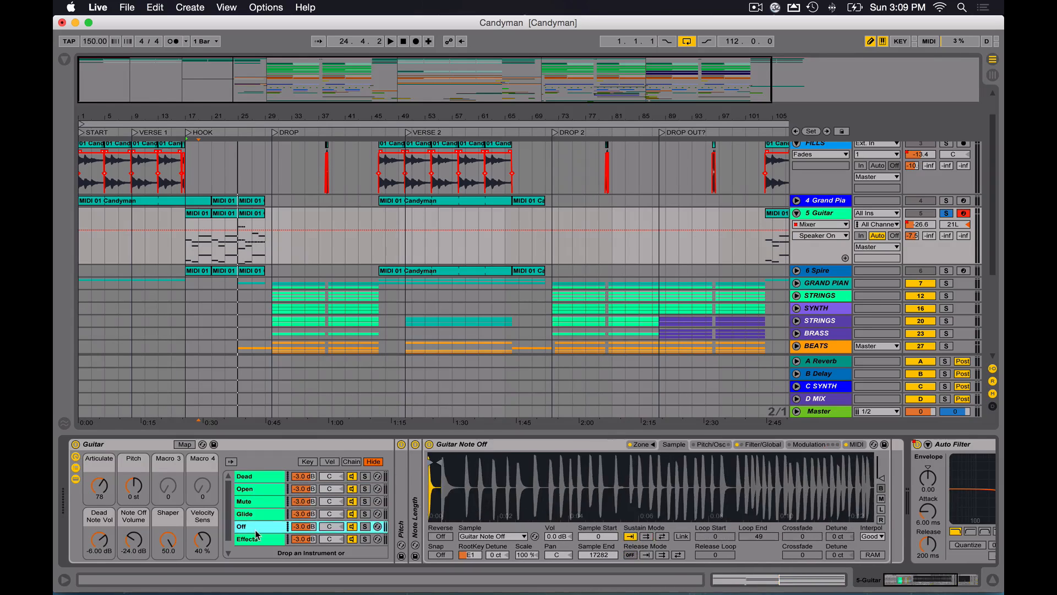
pyautogui.click(257, 540)
pyautogui.click(257, 482)
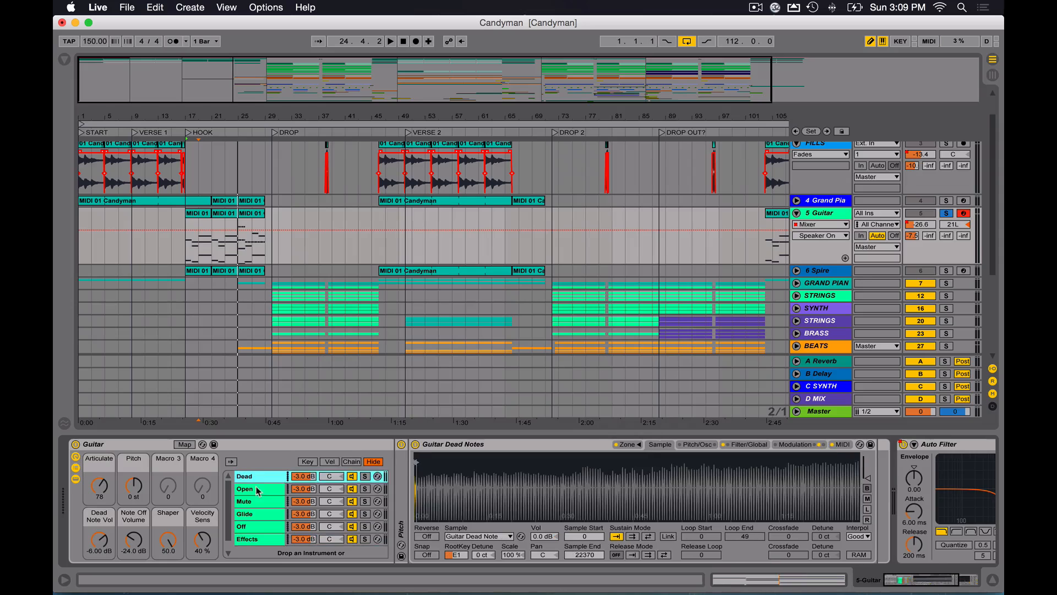
pyautogui.click(257, 493)
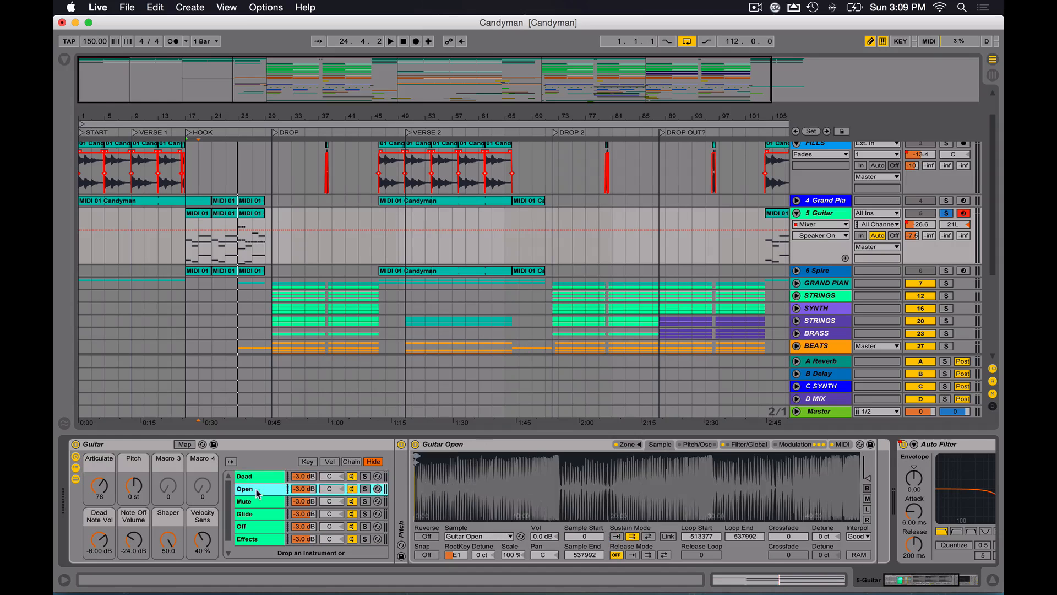
pyautogui.click(261, 520)
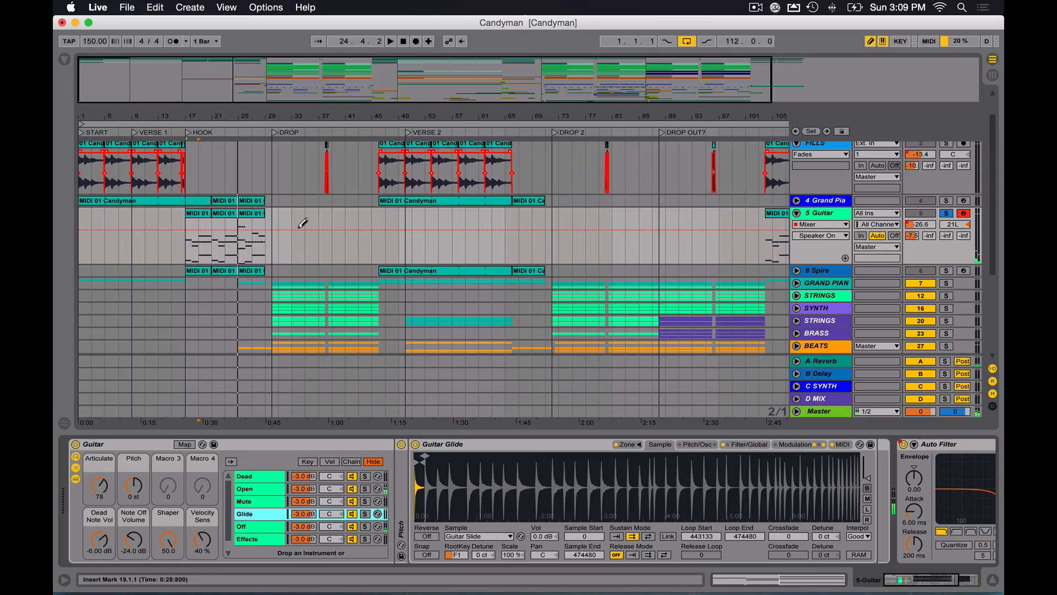
# - Select the D3 note in the first 5 Guitar clip, turn off Draw Mode and collapse the note editor
pyautogui.doubleClick(199, 231)
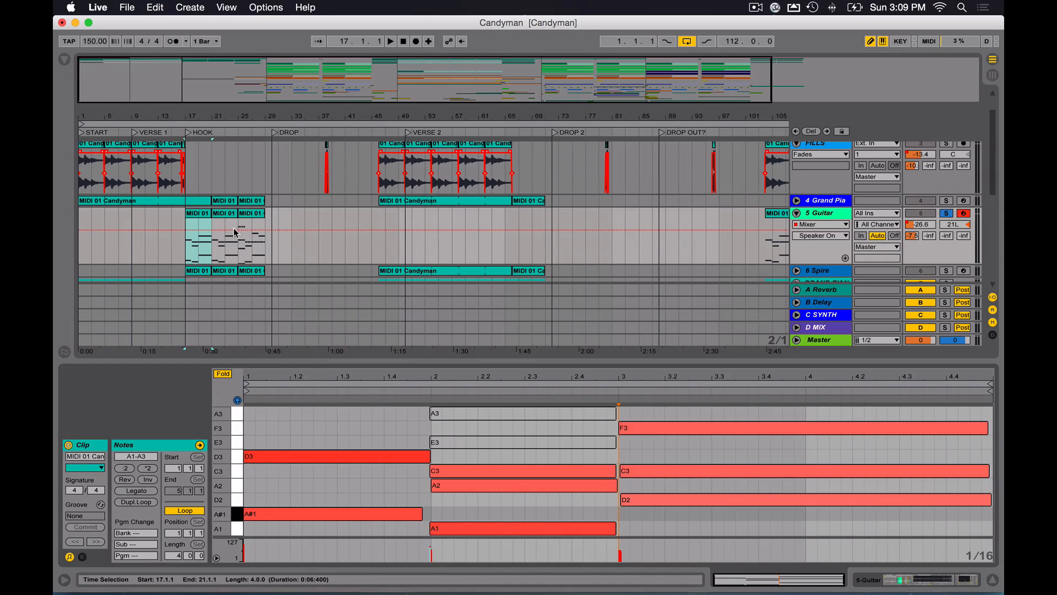
pyautogui.click(235, 460)
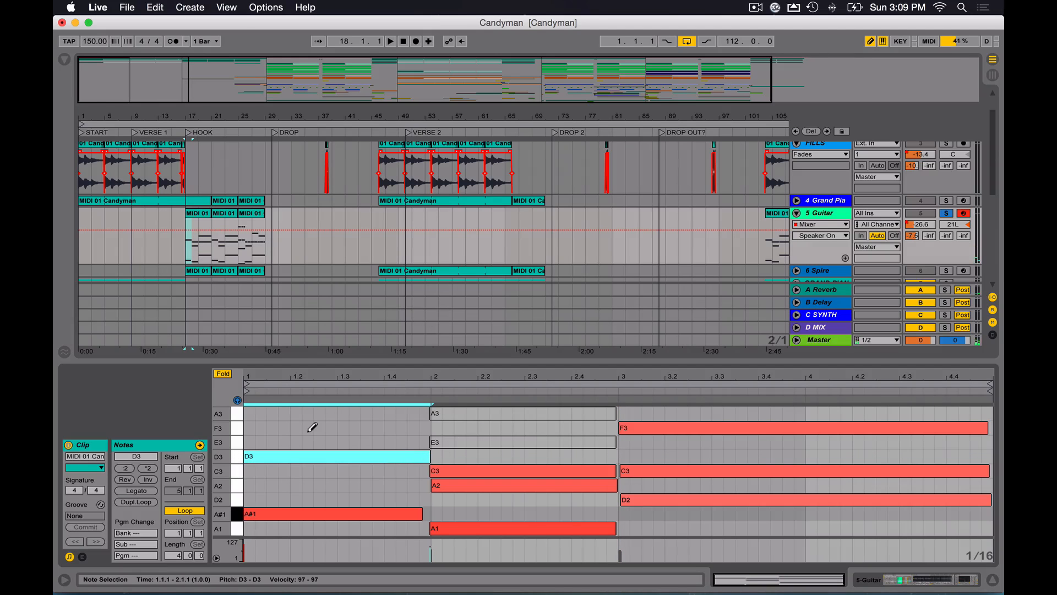
pyautogui.press('b')
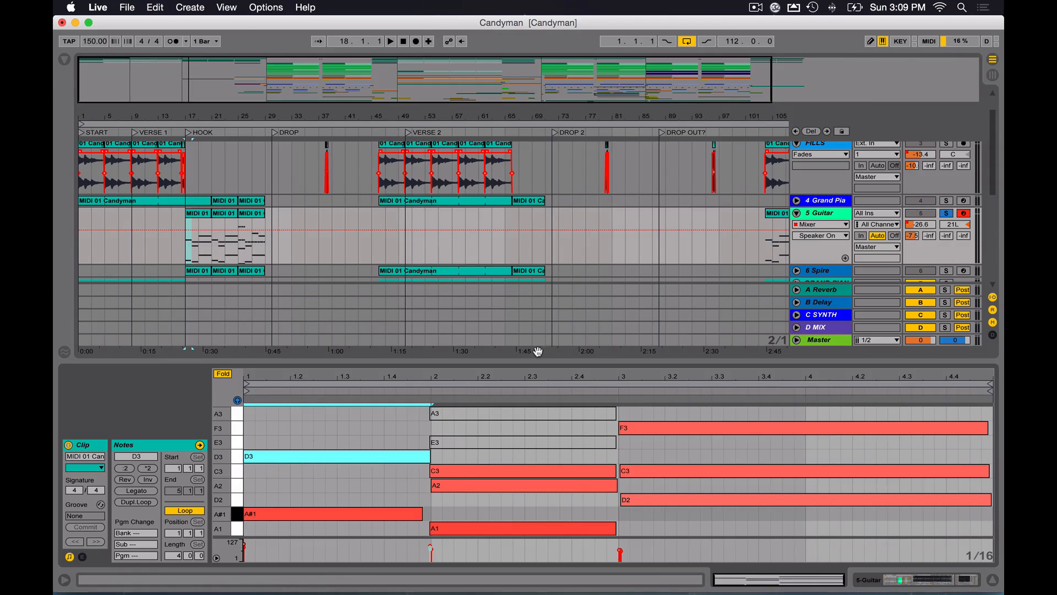
pyautogui.moveTo(538, 366); pyautogui.dragTo(569, 527)
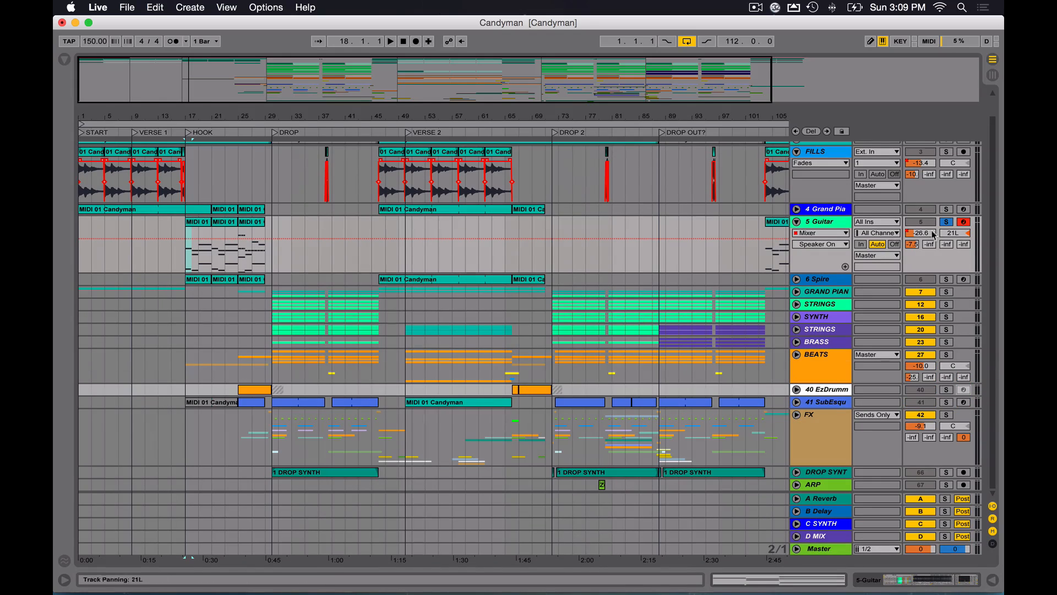
# - Examine the Auto Filter in the 5 Guitar device chain and the Reverb on the A Reverb return track
pyautogui.doubleClick(843, 225)
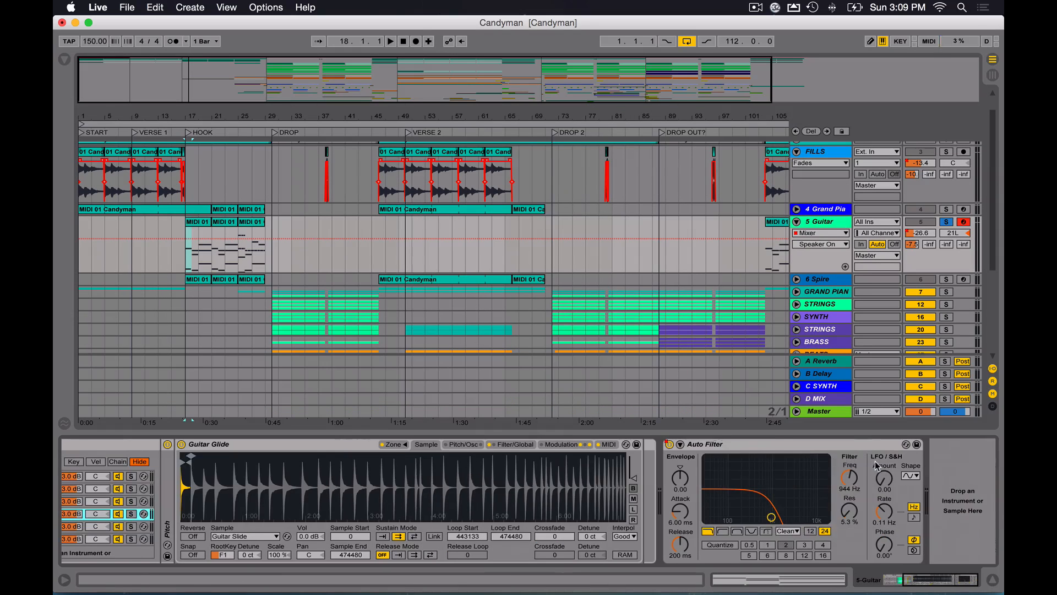
pyautogui.click(757, 450)
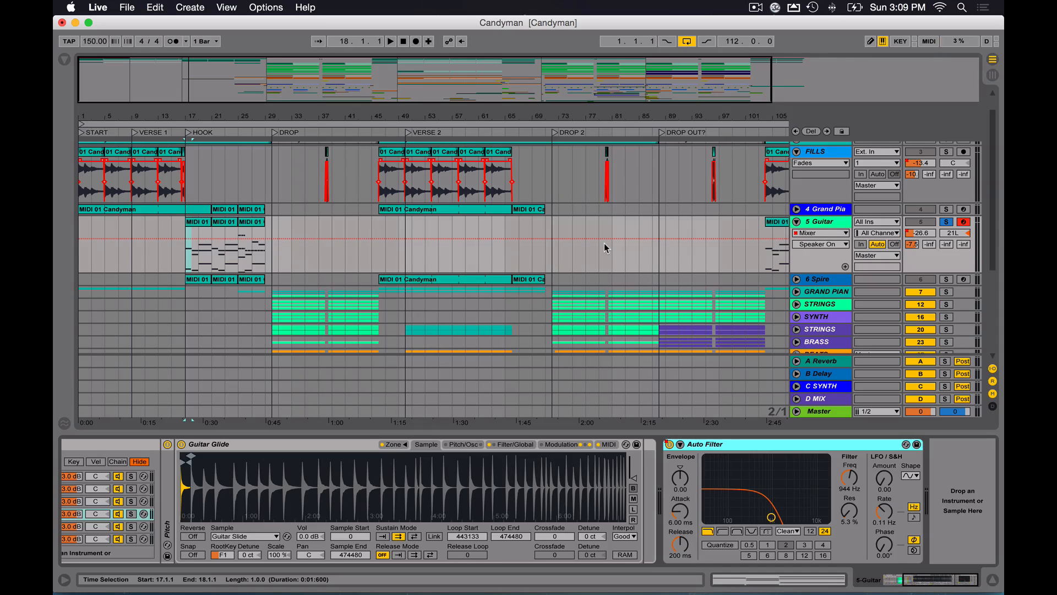
pyautogui.click(797, 222)
pyautogui.click(797, 222)
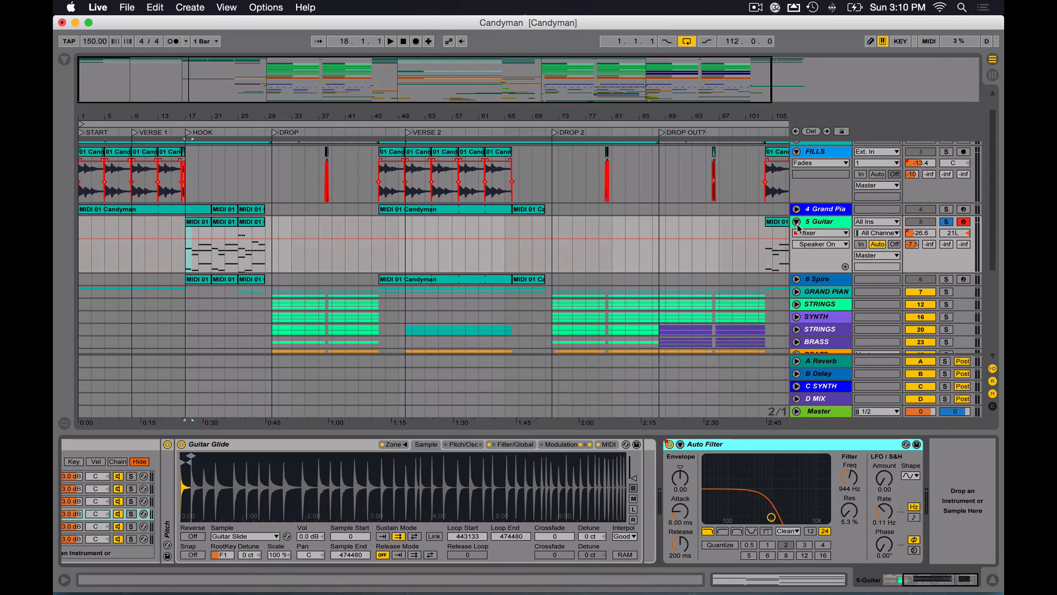
pyautogui.click(824, 362)
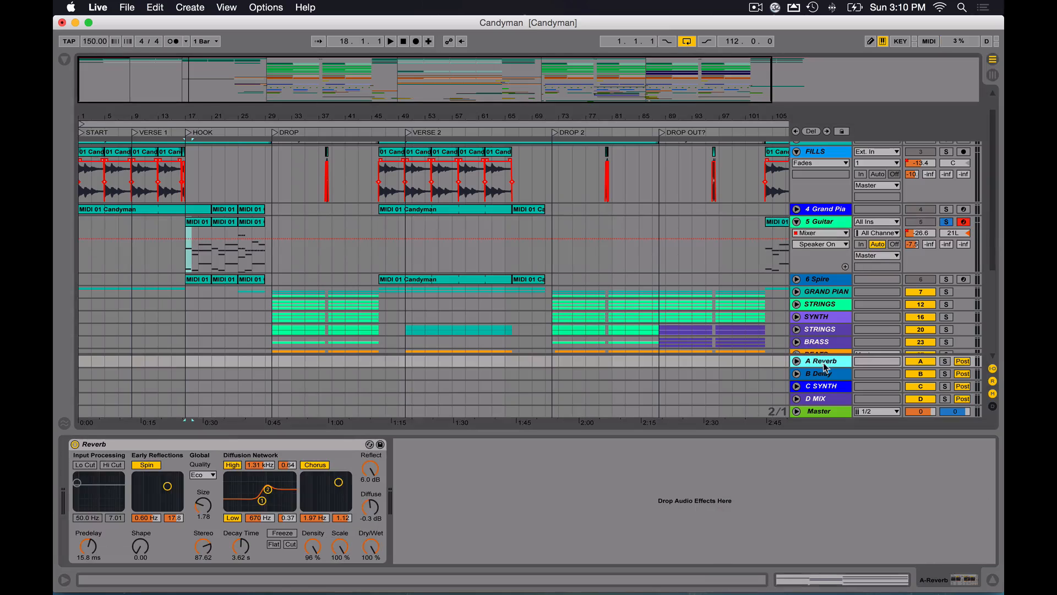
# - Fold the 5 Guitar track and unfold the 6 Spire track, leaving 6 Spire soloed and record-armed
pyautogui.click(797, 222)
pyautogui.click(828, 236)
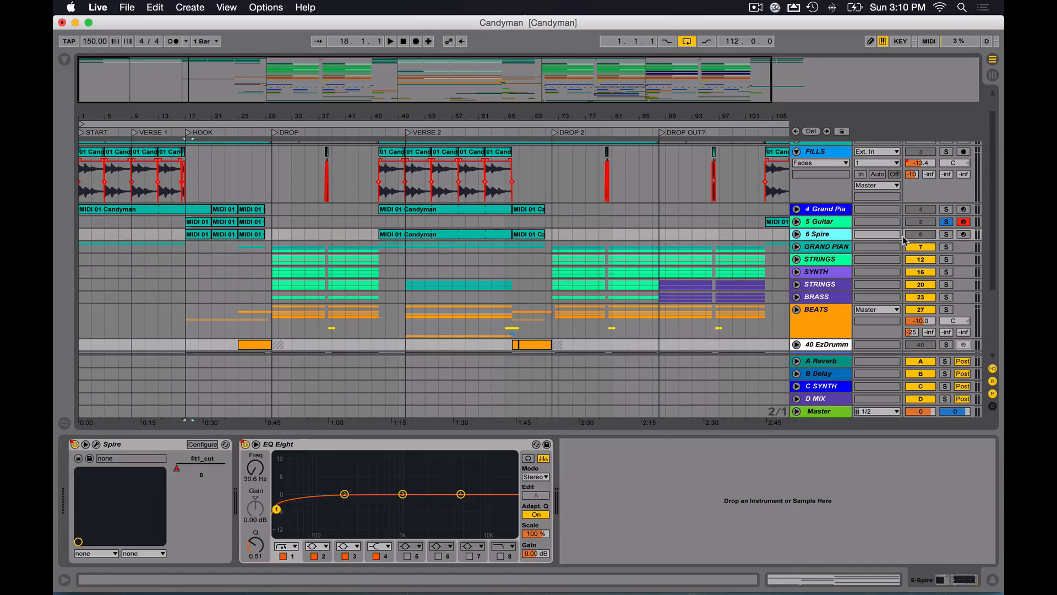
pyautogui.click(964, 235)
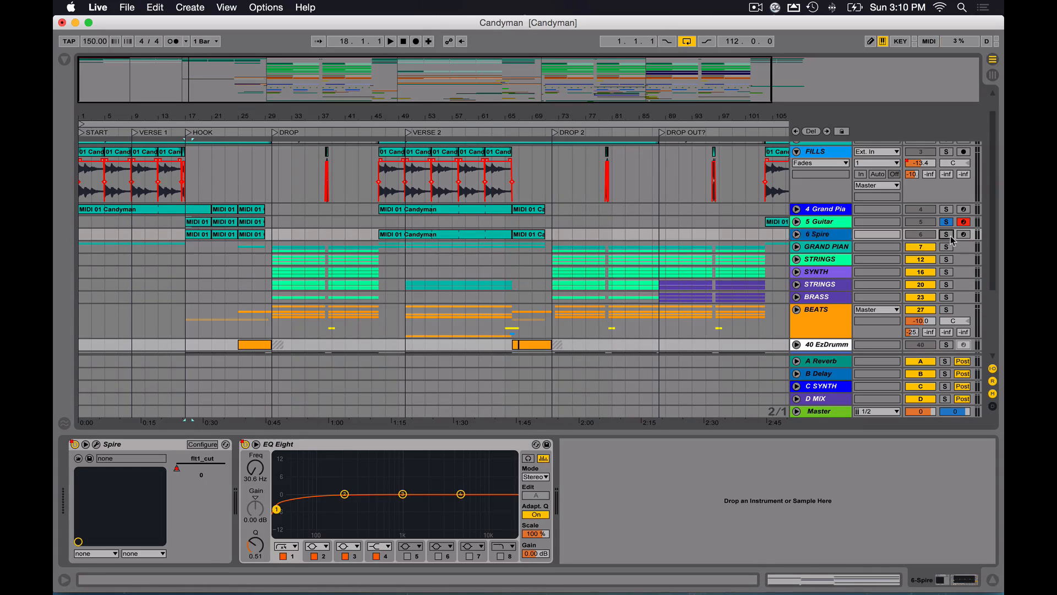
pyautogui.click(797, 234)
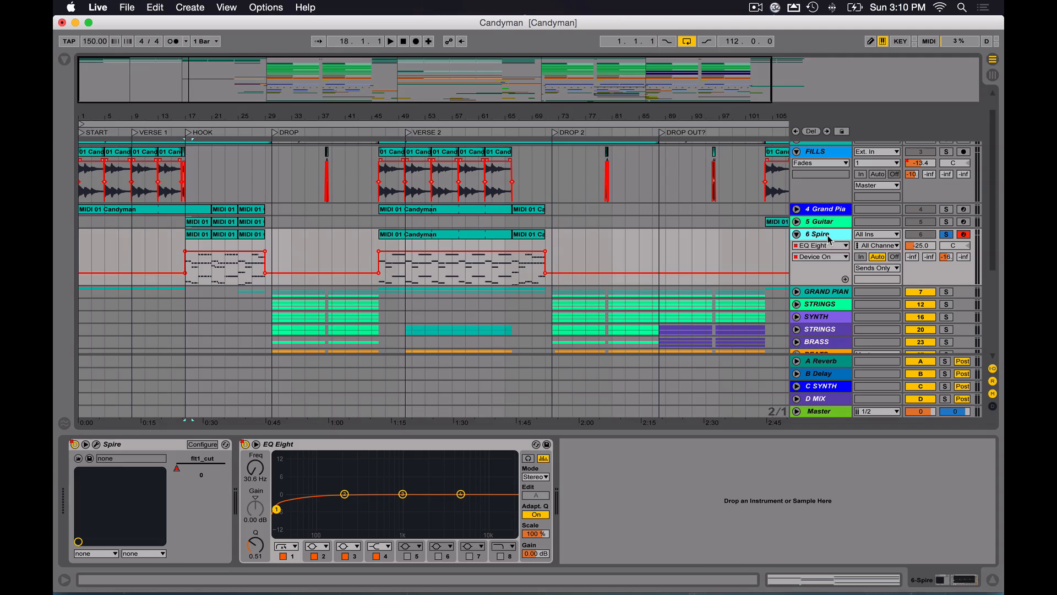
pyautogui.moveTo(190, 68)
pyautogui.mouseDown()
pyautogui.moveTo(195, 95)
pyautogui.moveTo(187, 67)
pyautogui.moveTo(191, 82)
pyautogui.moveTo(258, 81)
pyautogui.moveTo(179, 69)
pyautogui.mouseUp()
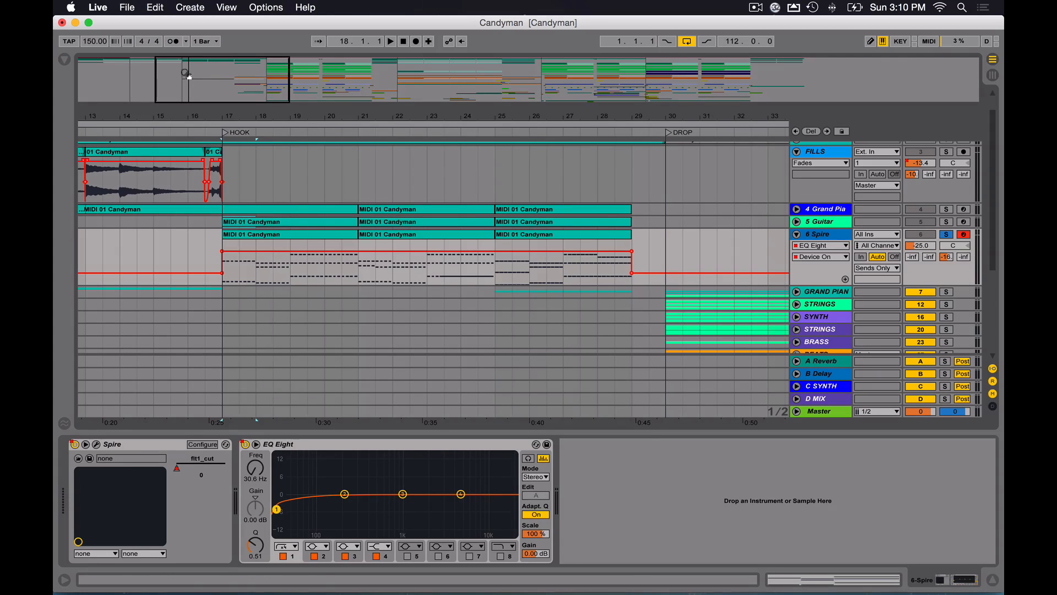
# - Open the Spire synth window from the 6 Spire device chain to examine its settings, and close it
pyautogui.click(835, 236)
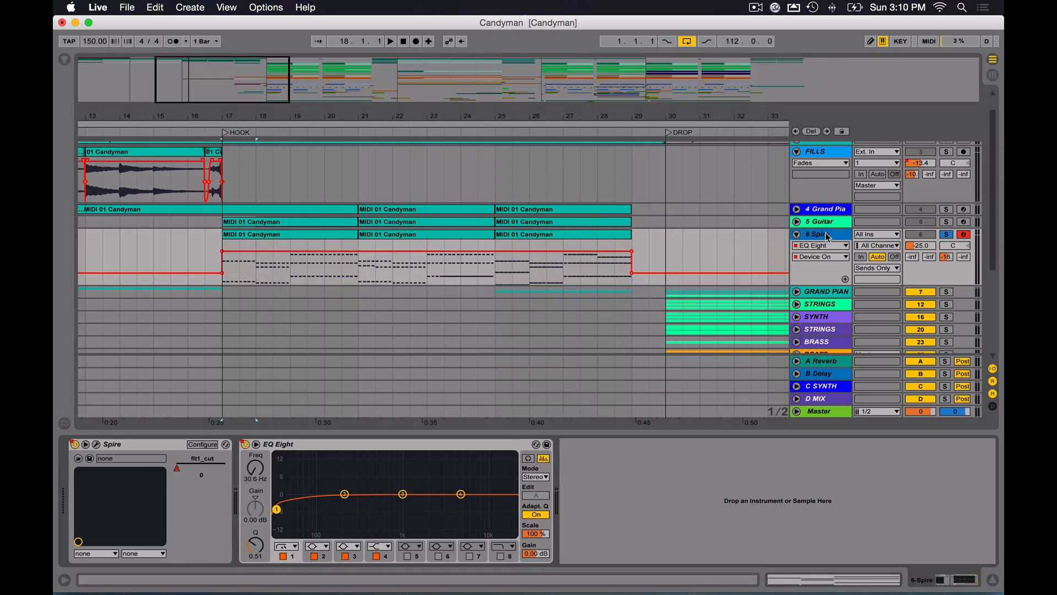
pyautogui.click(120, 449)
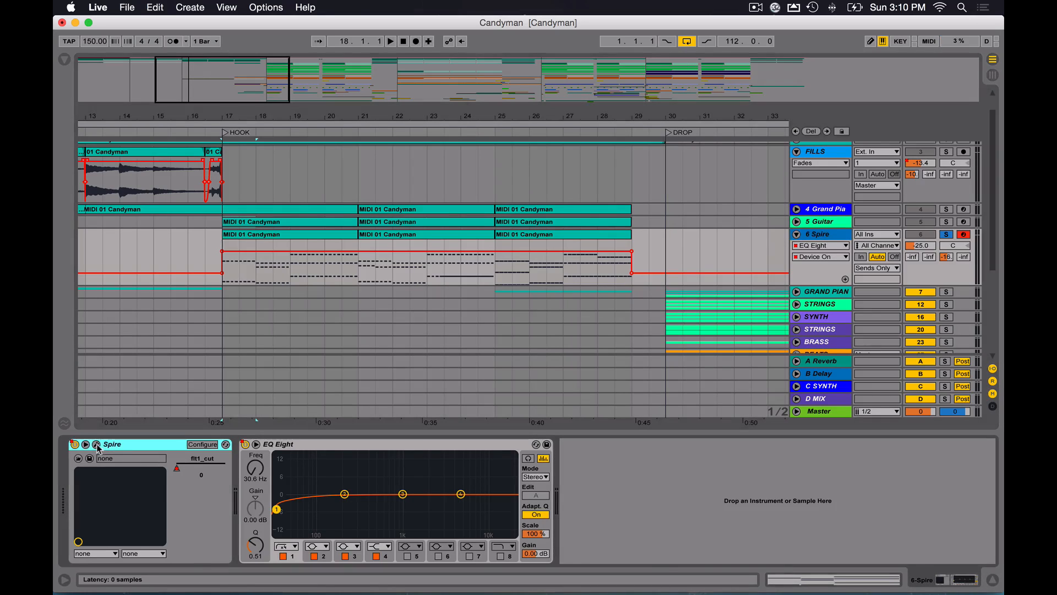
pyautogui.click(96, 444)
pyautogui.moveTo(458, 234); pyautogui.dragTo(470, 130)
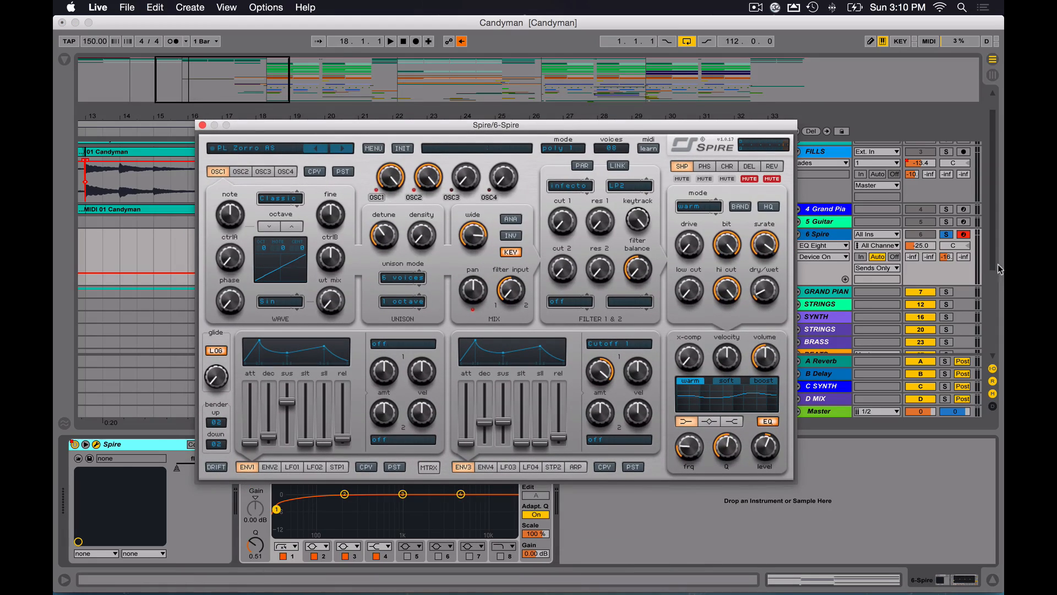
pyautogui.click(380, 148)
pyautogui.moveTo(360, 131); pyautogui.dragTo(396, 201)
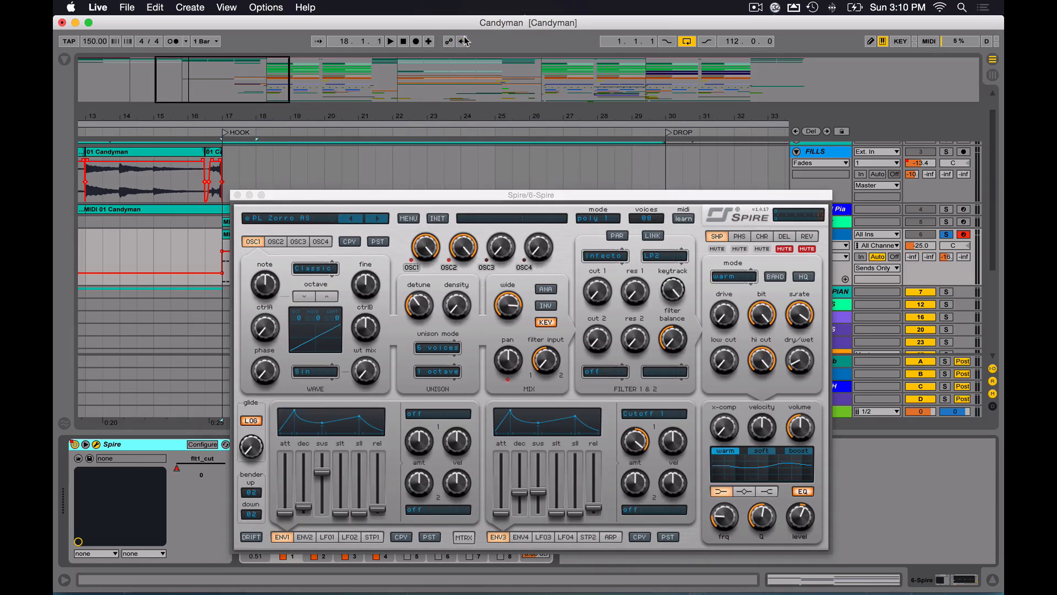
pyautogui.moveTo(306, 196); pyautogui.dragTo(298, 154)
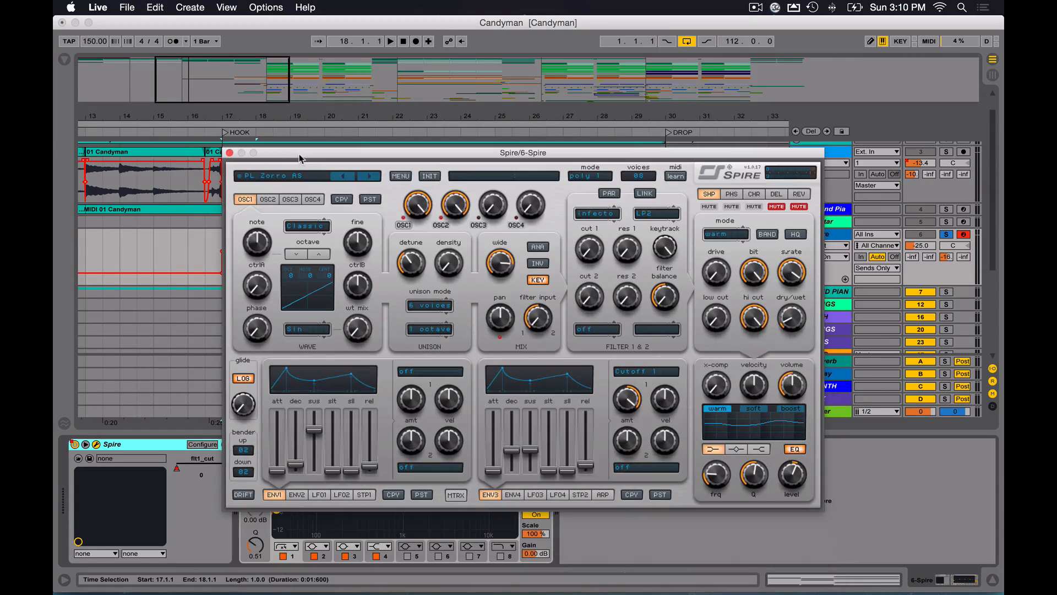
pyautogui.click(230, 153)
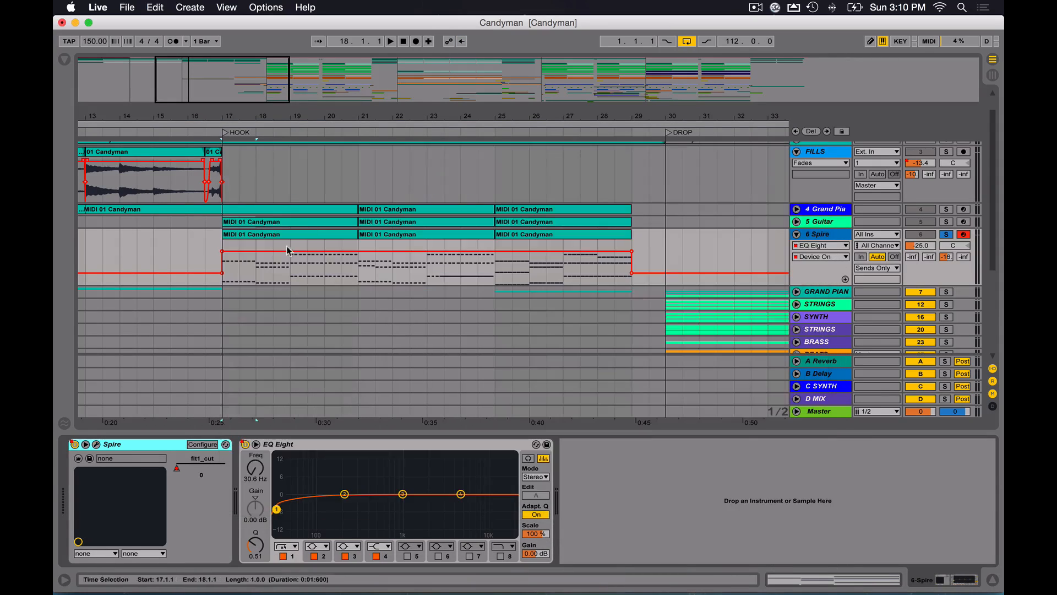
# - Select the 6 Spire clip at bar 17, play the soloed track from there and stop in bar 23
pyautogui.click(823, 237)
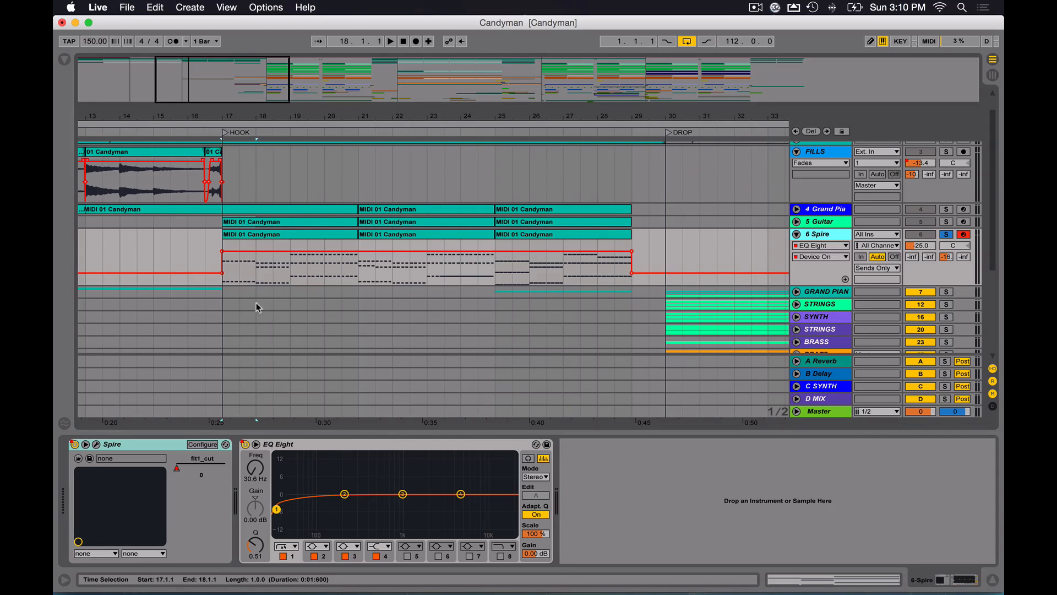
pyautogui.click(227, 235)
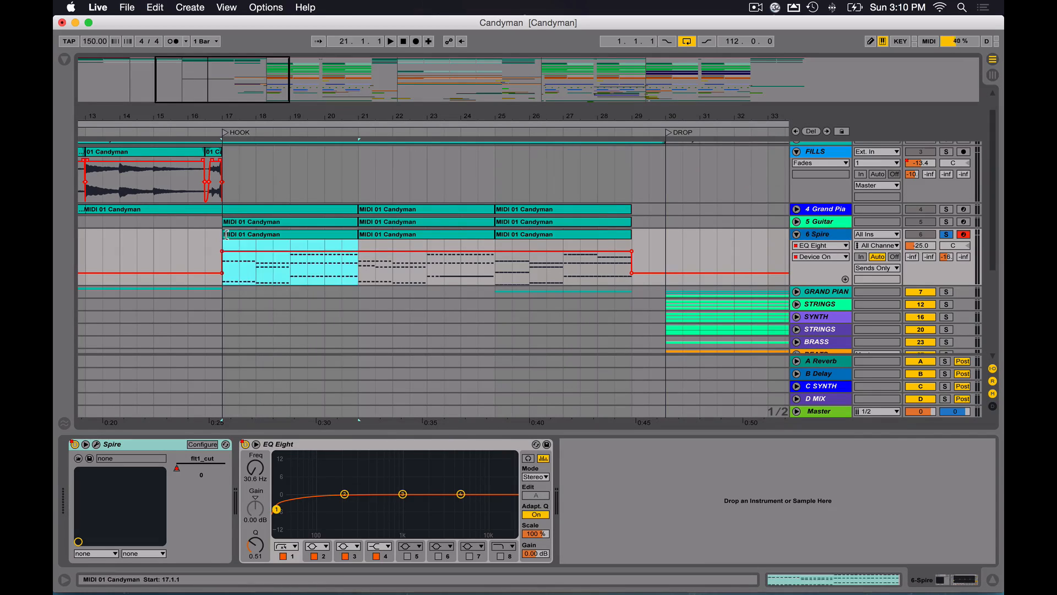
pyautogui.press('space')
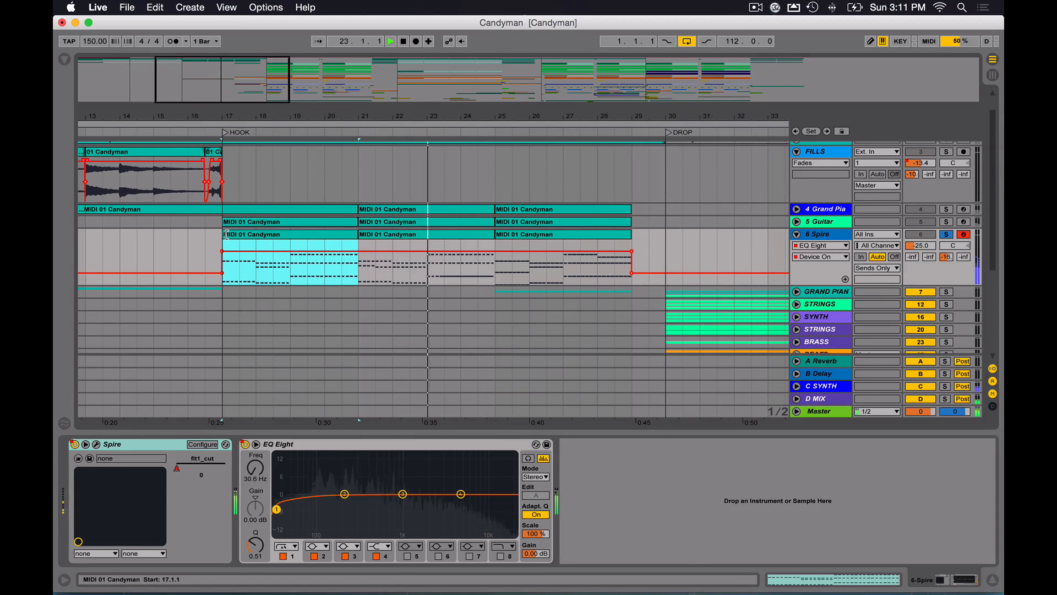
pyautogui.press('space')
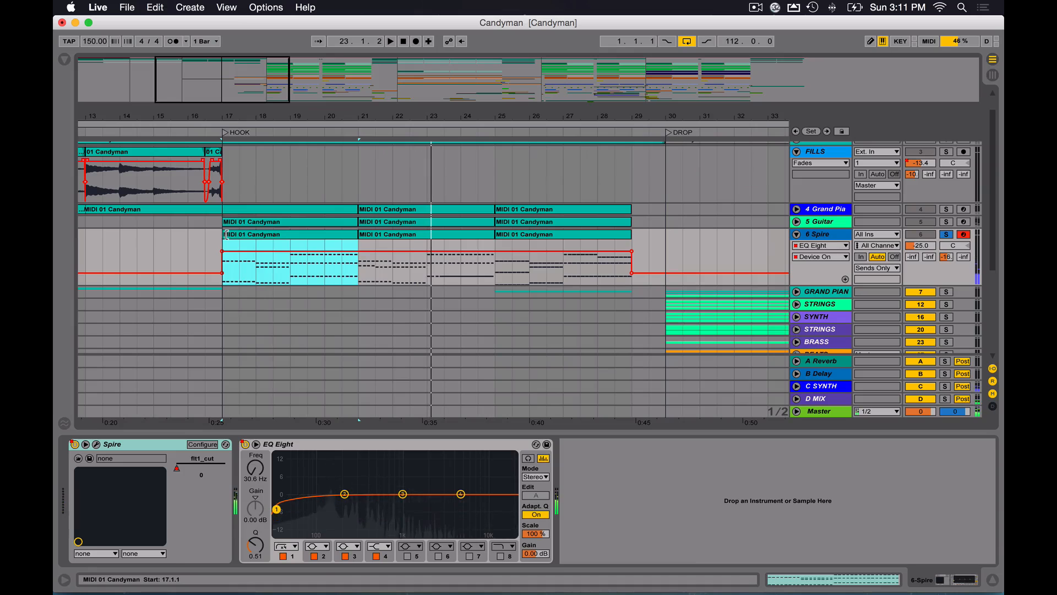
# - Reopen the Spire synth window and move it clear of the Spire device in the chain
pyautogui.click(97, 444)
pyautogui.moveTo(512, 157); pyautogui.dragTo(505, 188)
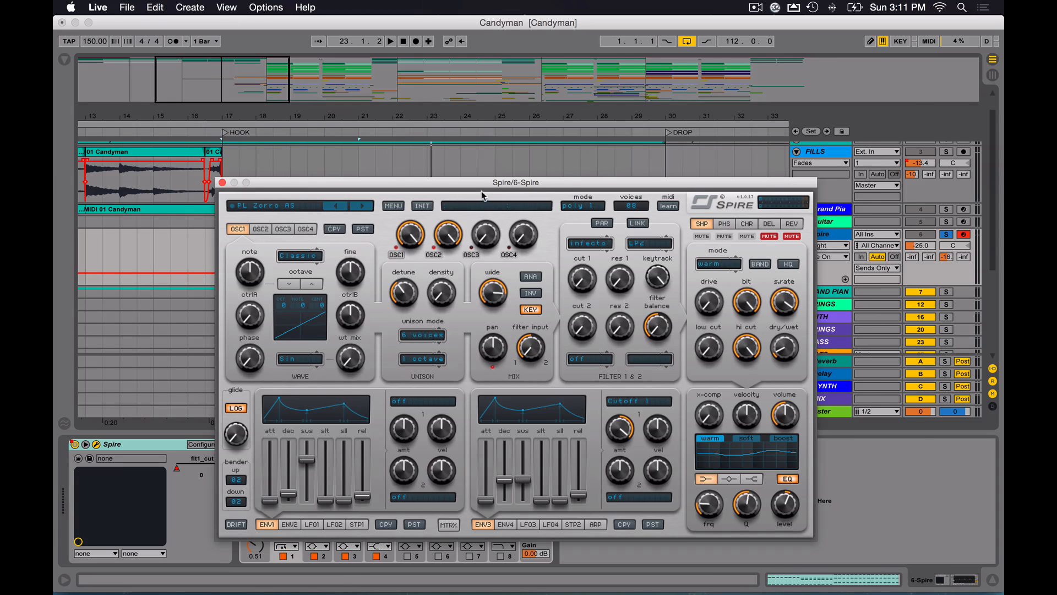
pyautogui.moveTo(482, 187); pyautogui.dragTo(579, 116)
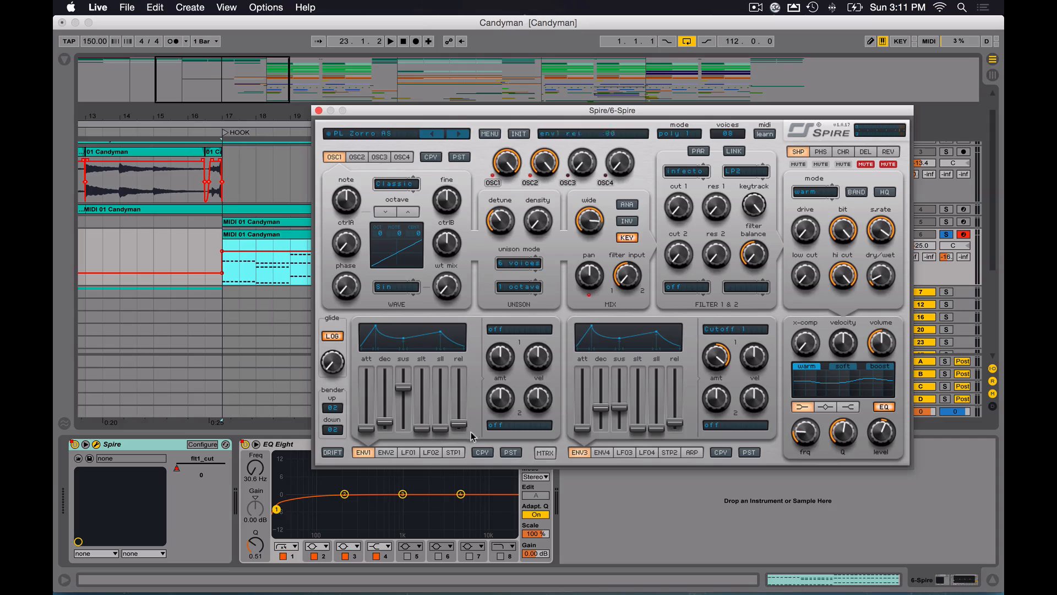
# - Close the Spire synth window, fold the 6 Spire track and show the arrangement from START to DROP 2
pyautogui.moveTo(550, 114); pyautogui.dragTo(413, 227)
pyautogui.click(180, 223)
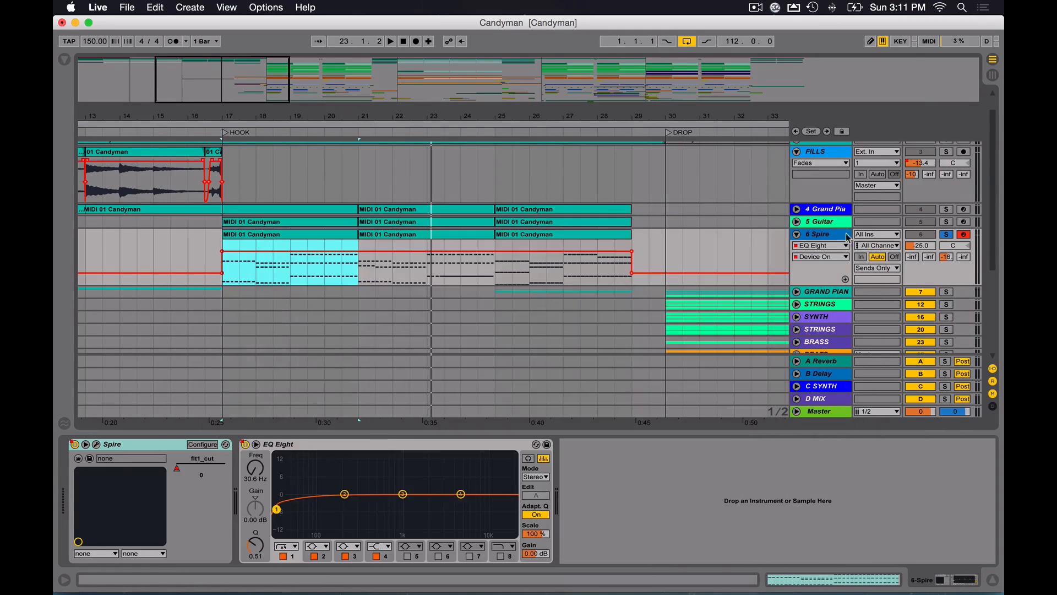
pyautogui.click(797, 235)
pyautogui.moveTo(220, 72); pyautogui.dragTo(221, 34)
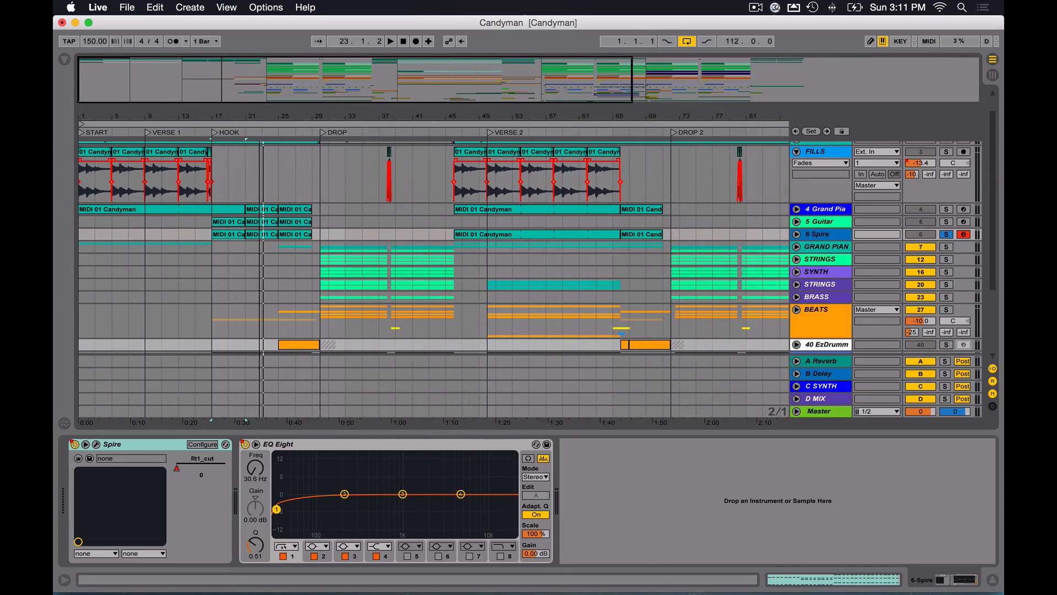
# - Unfold the GRAND PIANO group, place the insert marker at bar 25 and solo the group
pyautogui.click(838, 250)
pyautogui.click(796, 247)
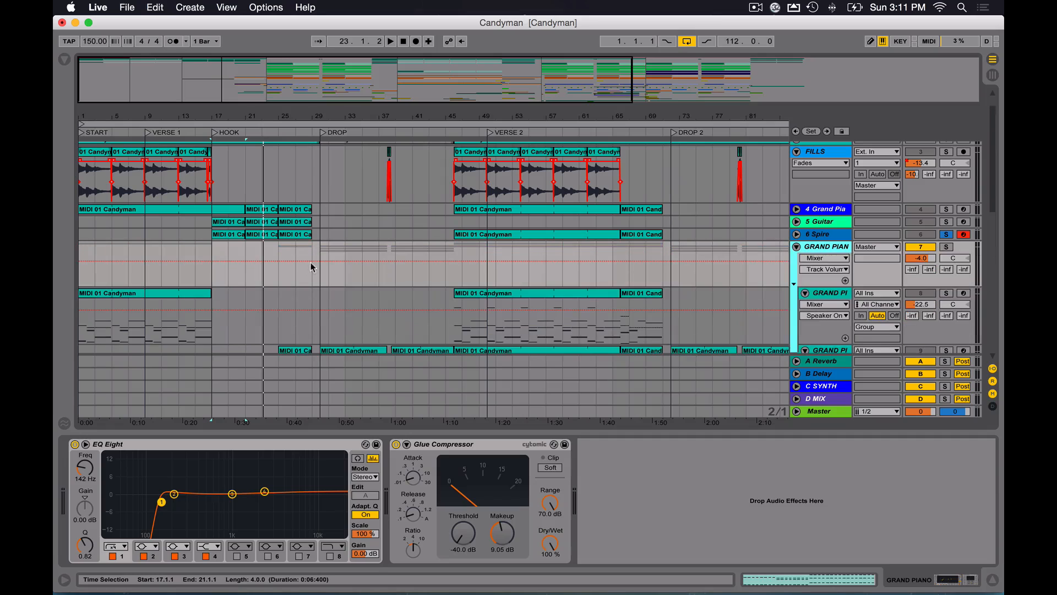
pyautogui.click(281, 282)
pyautogui.scroll(-10, 281, 278)
pyautogui.scroll(7, 283, 265)
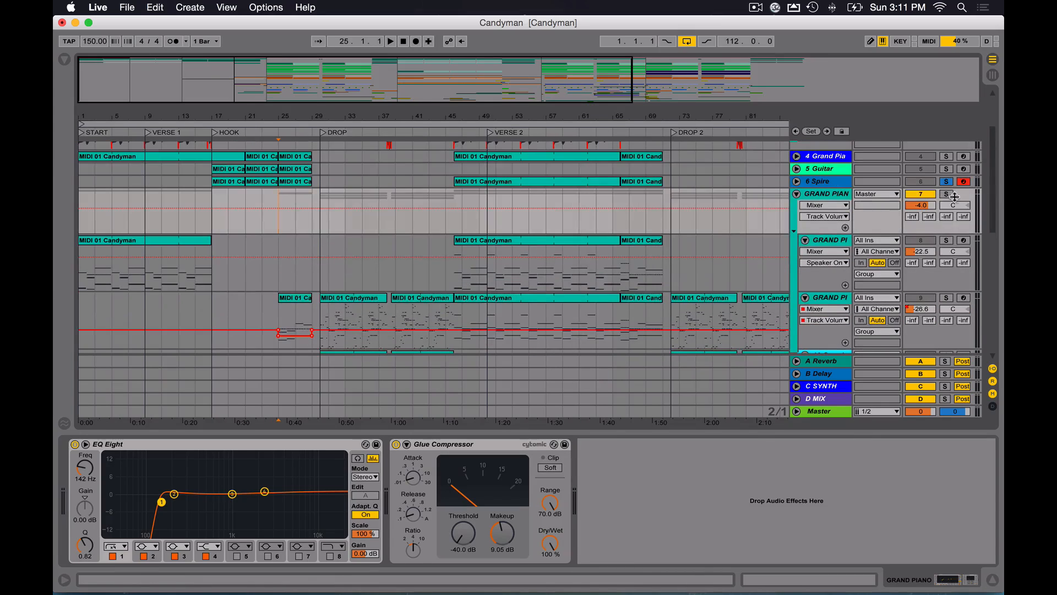
pyautogui.click(953, 303)
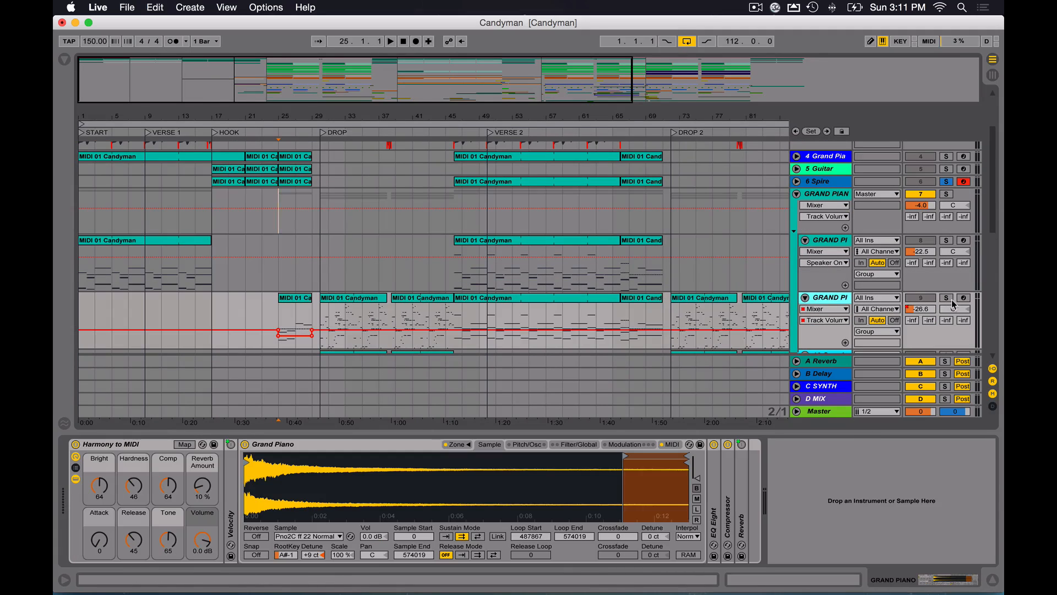
pyautogui.click(949, 194)
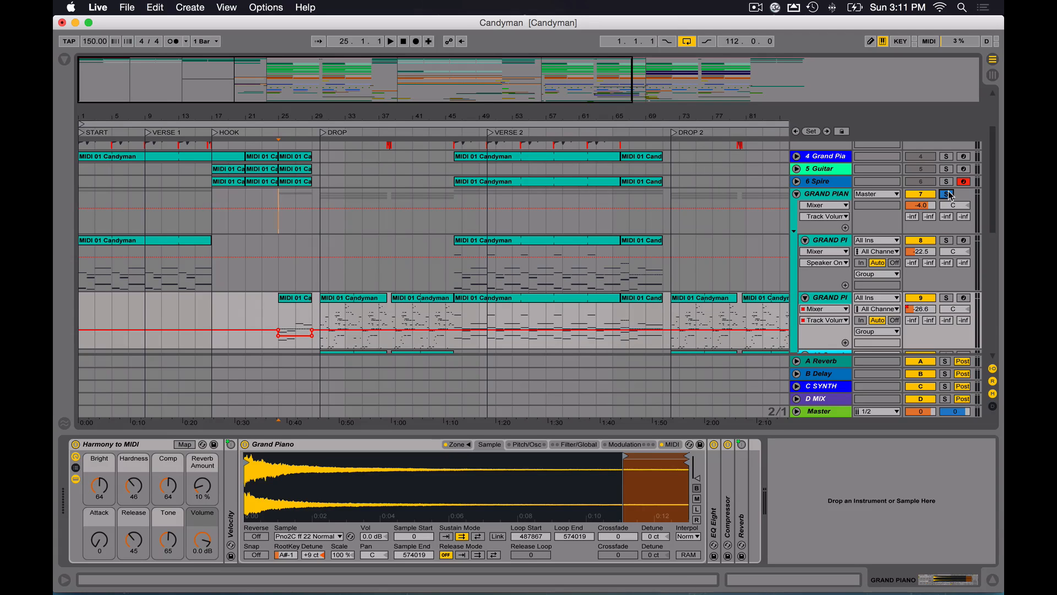
# - Play the soloed GRAND PIANO group from bar 25 while looking over its tracks, and stop at bar 29
pyautogui.scroll(-1, 948, 195)
pyautogui.press('space')
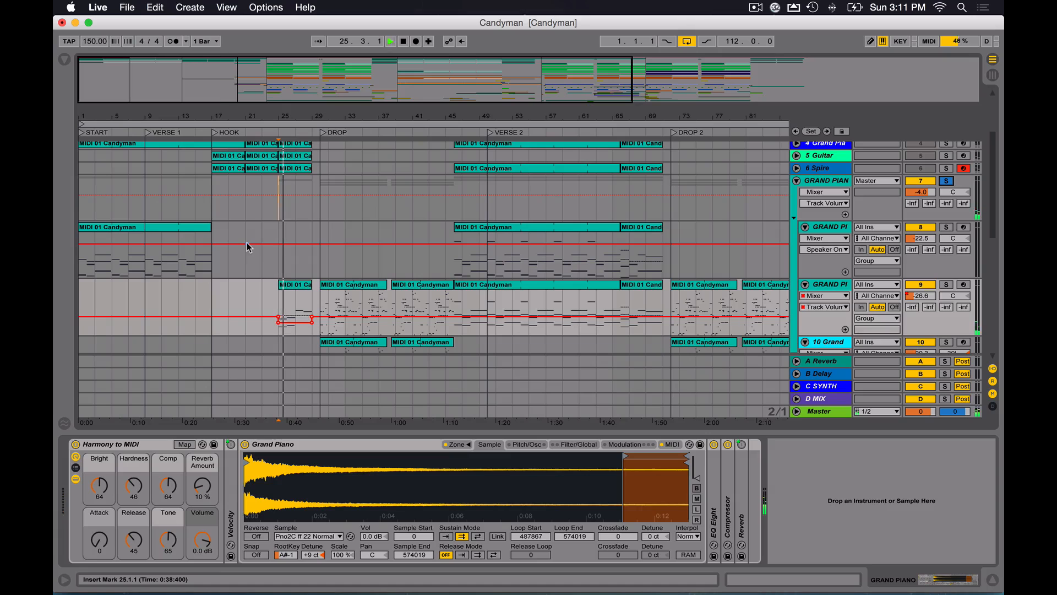
pyautogui.scroll(3, 919, 255)
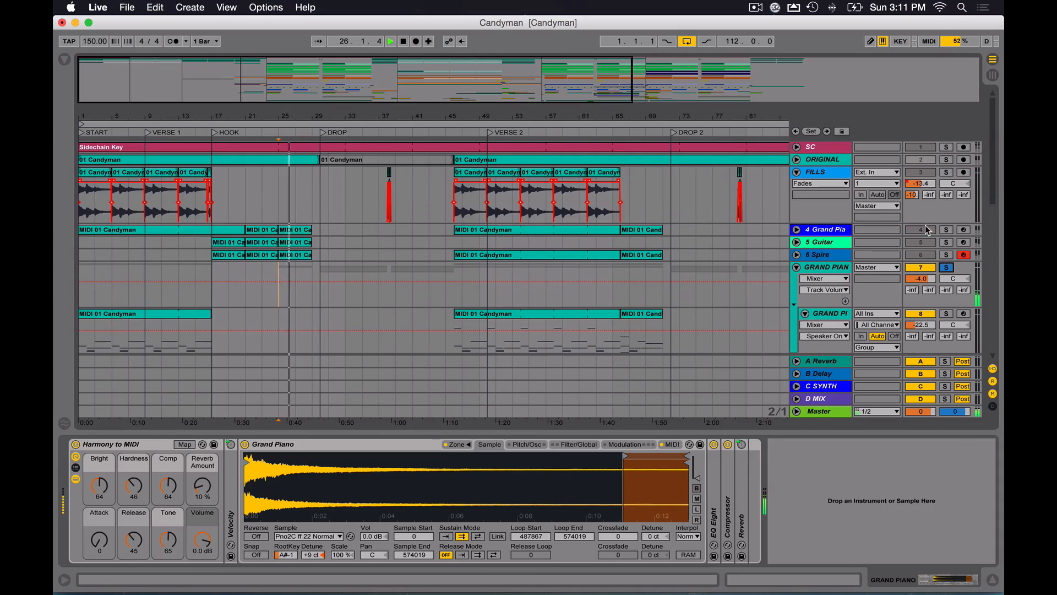
pyautogui.scroll(-2, 942, 230)
pyautogui.scroll(2, 946, 231)
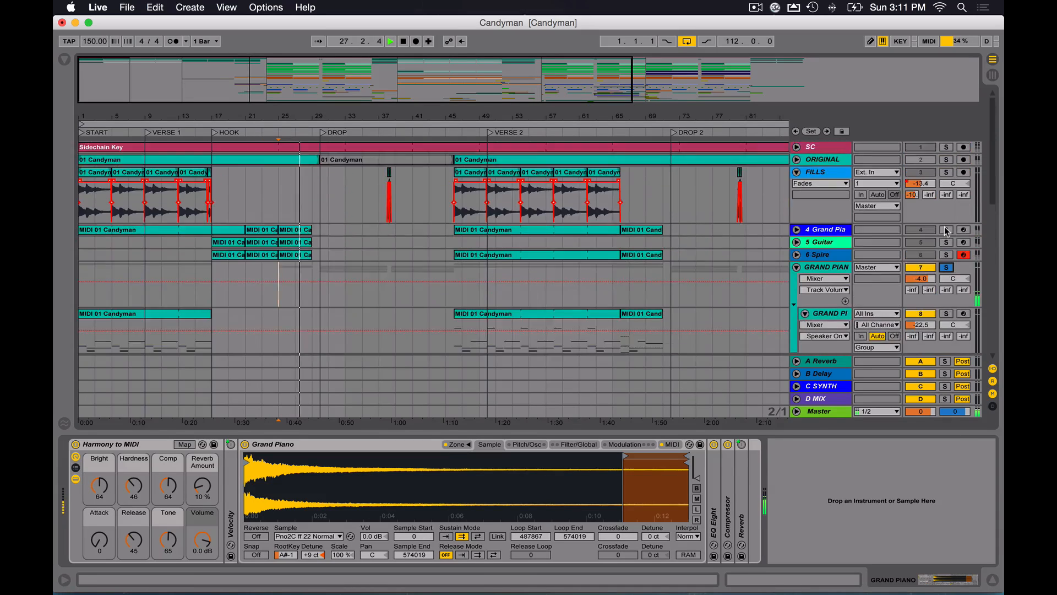
pyautogui.scroll(-10, 678, 241)
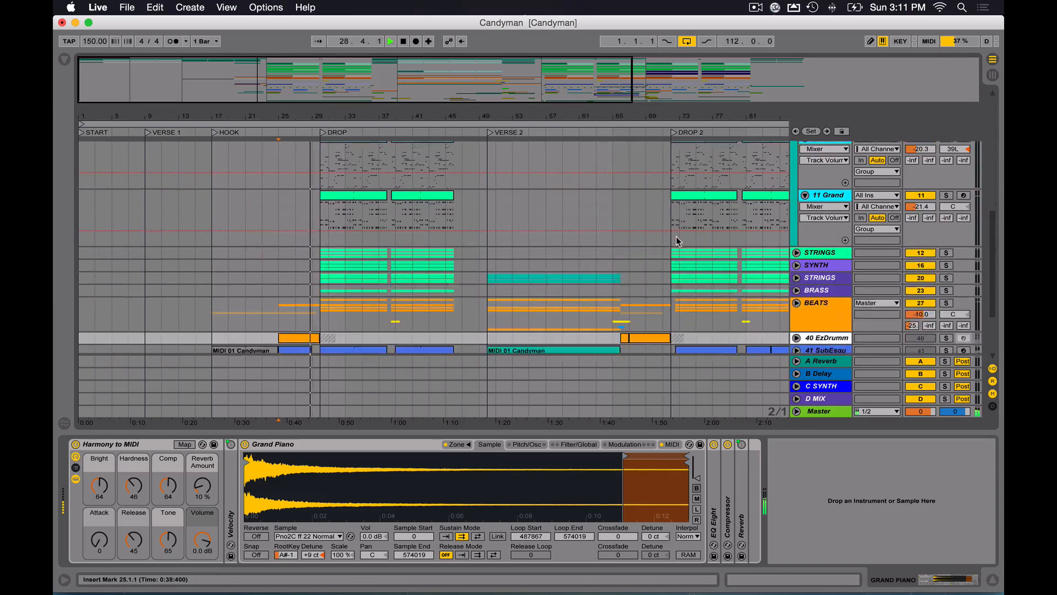
pyautogui.scroll(6, 678, 241)
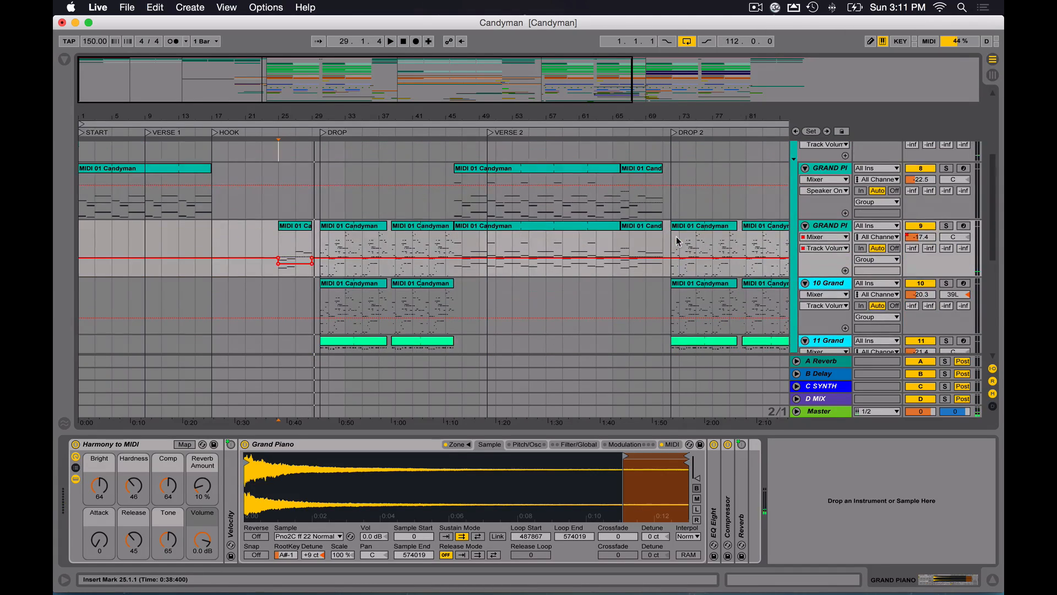
pyautogui.scroll(2, 682, 242)
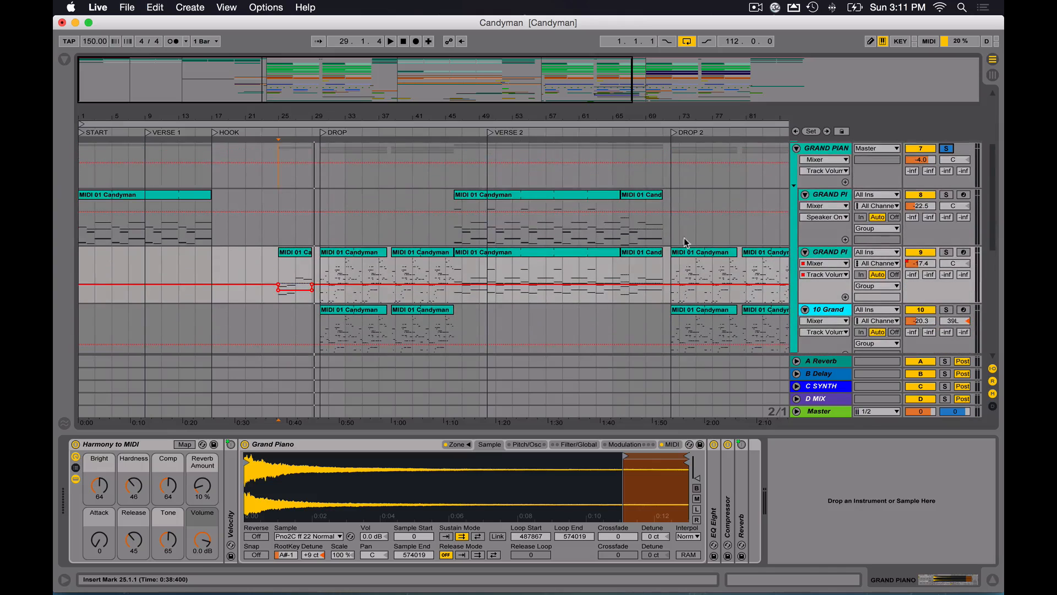
# - Select the grand piano tracks 9, 10 and 11 and the GRAND PIANO group to examine their device chains
pyautogui.click(836, 200)
pyautogui.click(836, 252)
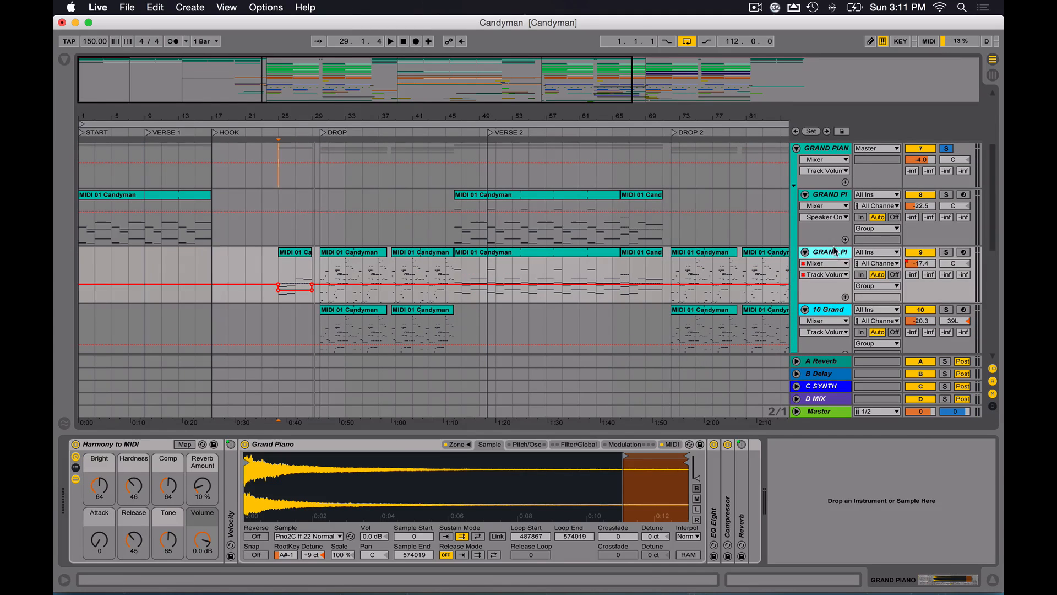
pyautogui.click(834, 310)
pyautogui.press('super+d')
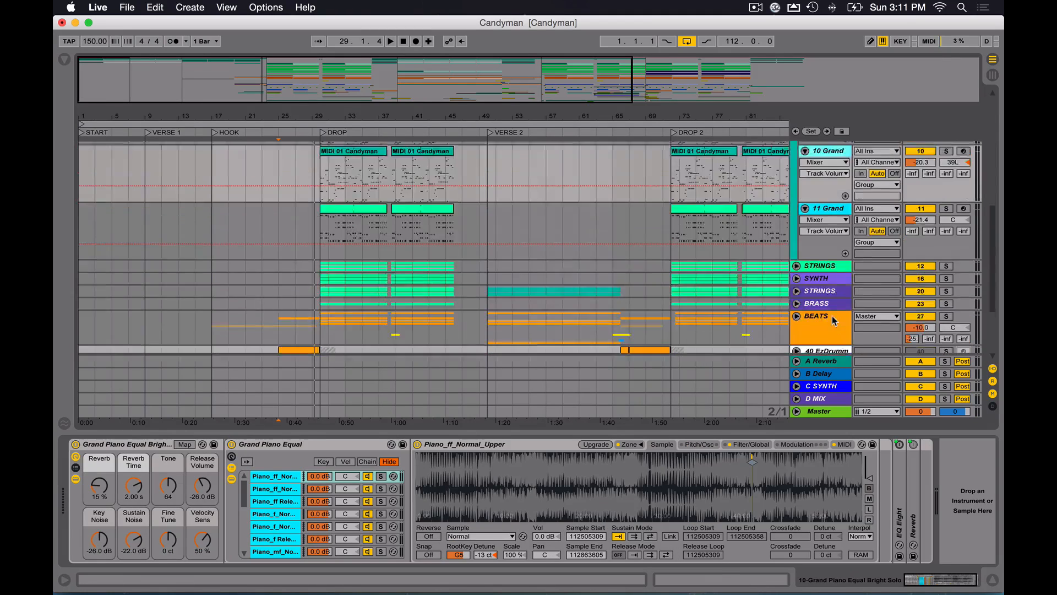
pyautogui.click(828, 344)
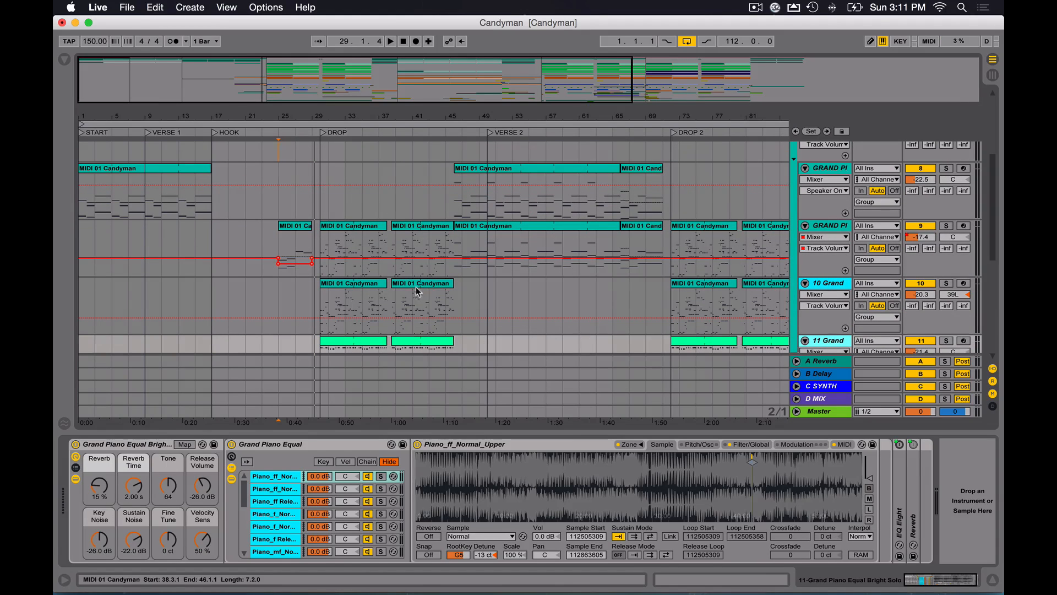
pyautogui.scroll(-5, 929, 340)
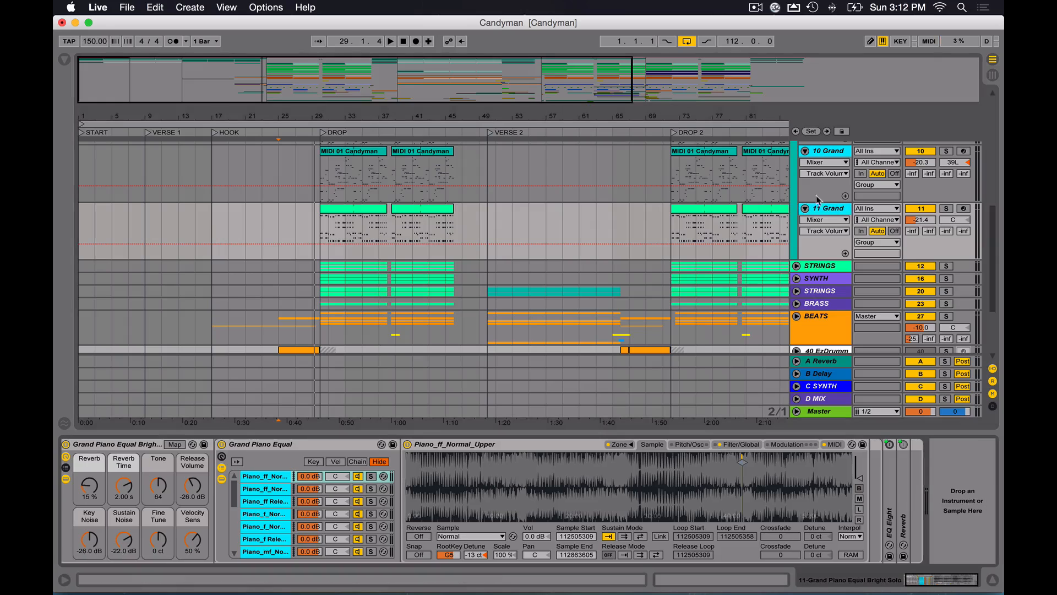
pyautogui.press('Up')
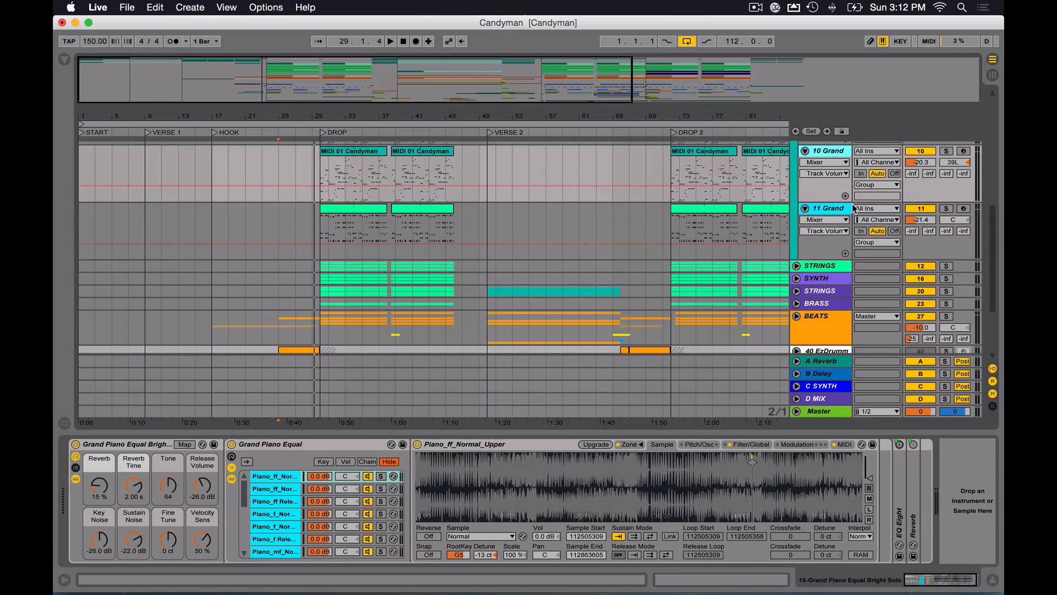
pyautogui.scroll(5, 842, 235)
pyautogui.click(833, 256)
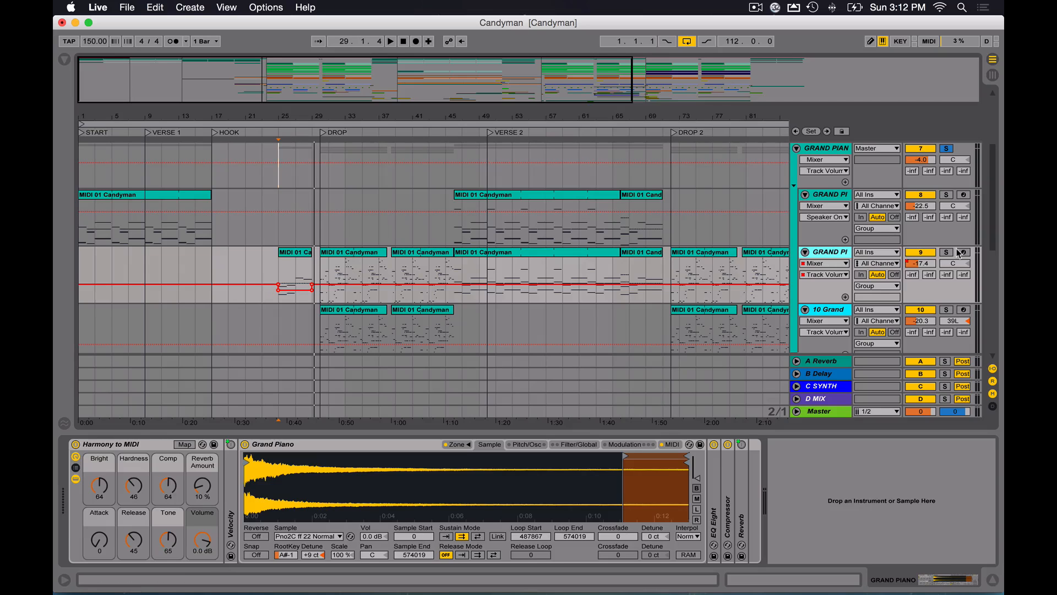
pyautogui.scroll(3, 924, 244)
pyautogui.scroll(1, 919, 244)
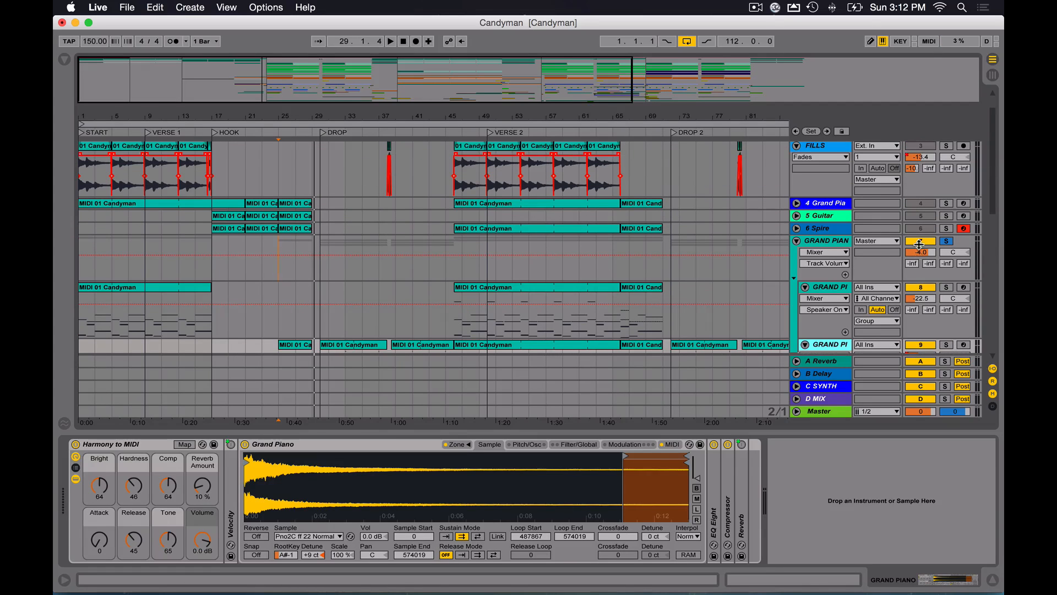
pyautogui.click(861, 248)
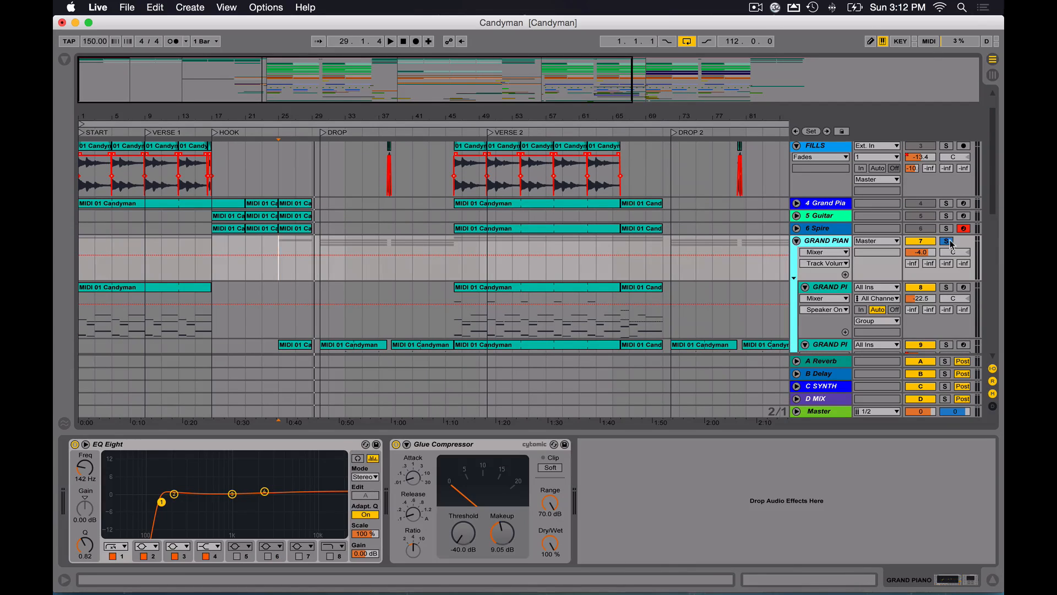
# - Play the grand pianos from the DROP at bar 30, soloing tracks 9, 10 and 11 in turn during playback
pyautogui.scroll(-5, 425, 288)
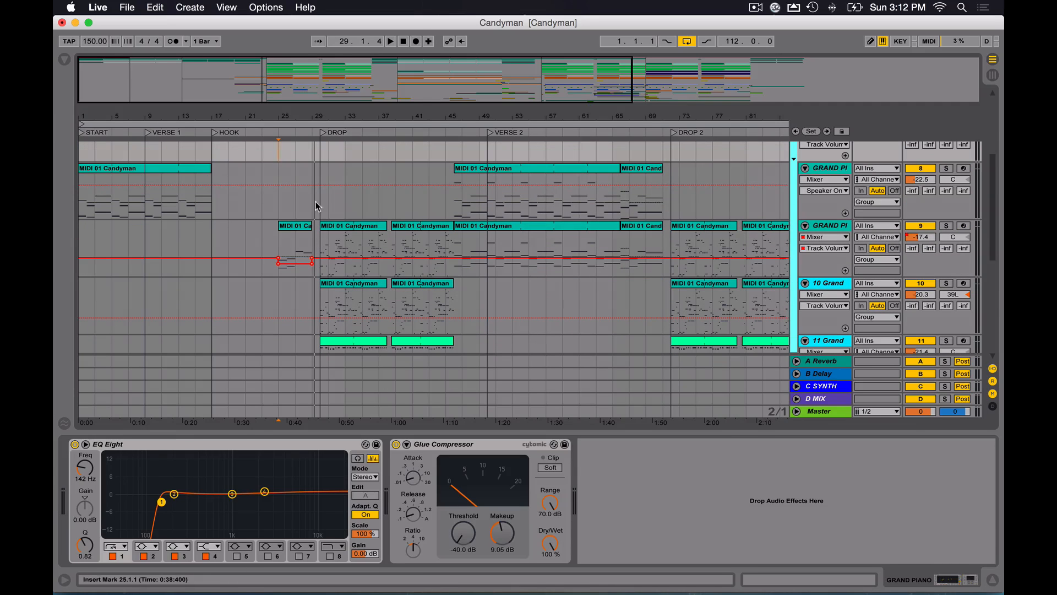
pyautogui.click(320, 205)
pyautogui.press('space')
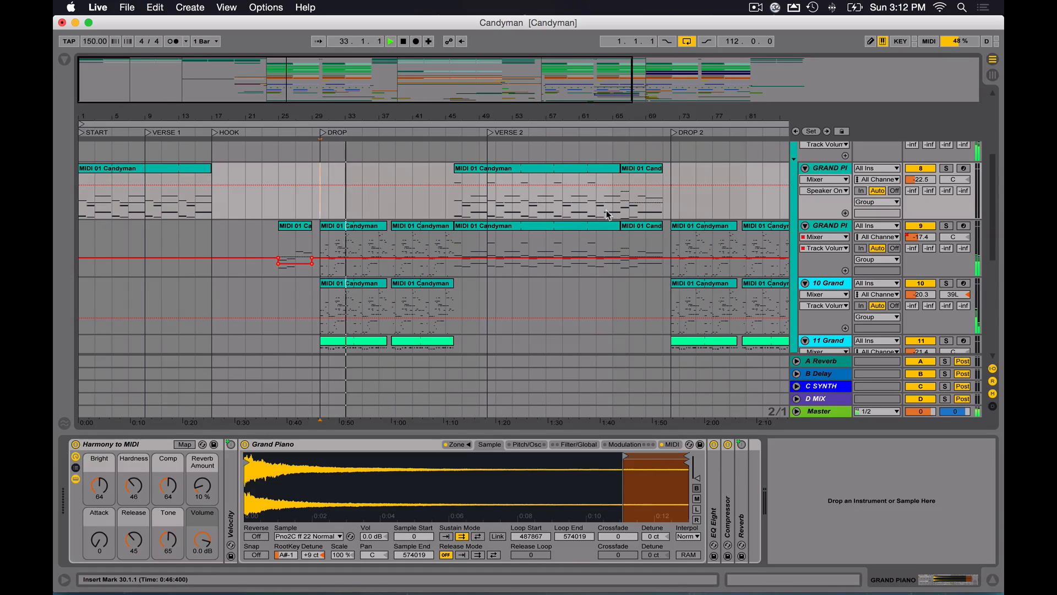
pyautogui.click(948, 226)
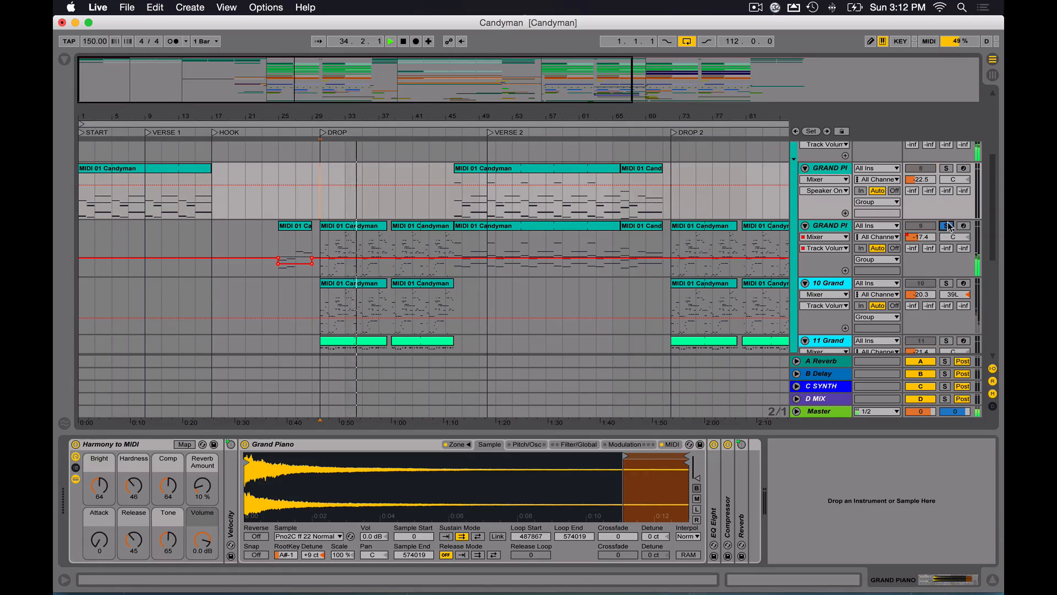
pyautogui.scroll(-2, 947, 237)
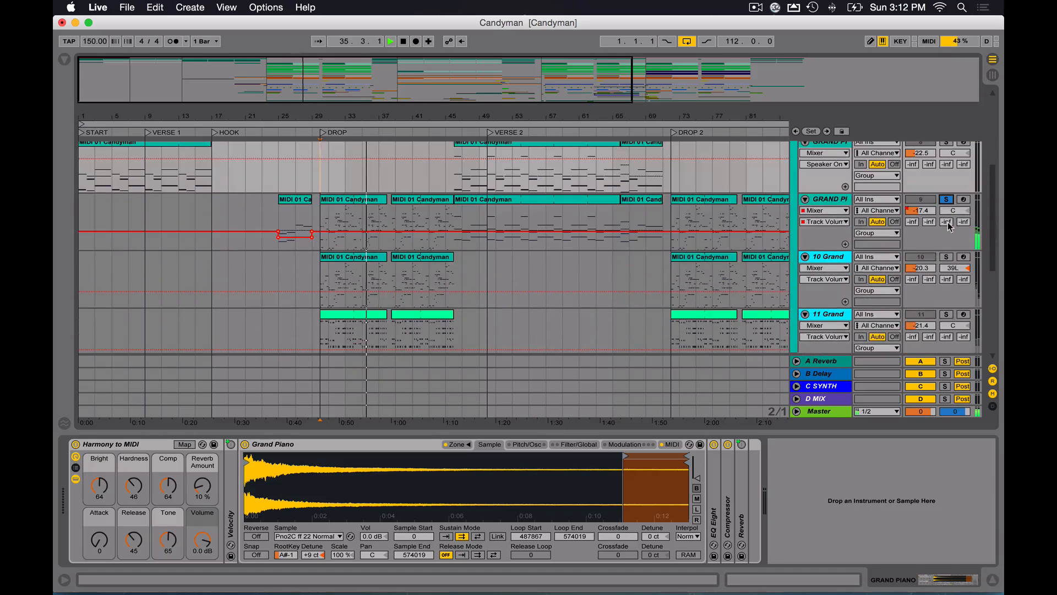
pyautogui.click(945, 257)
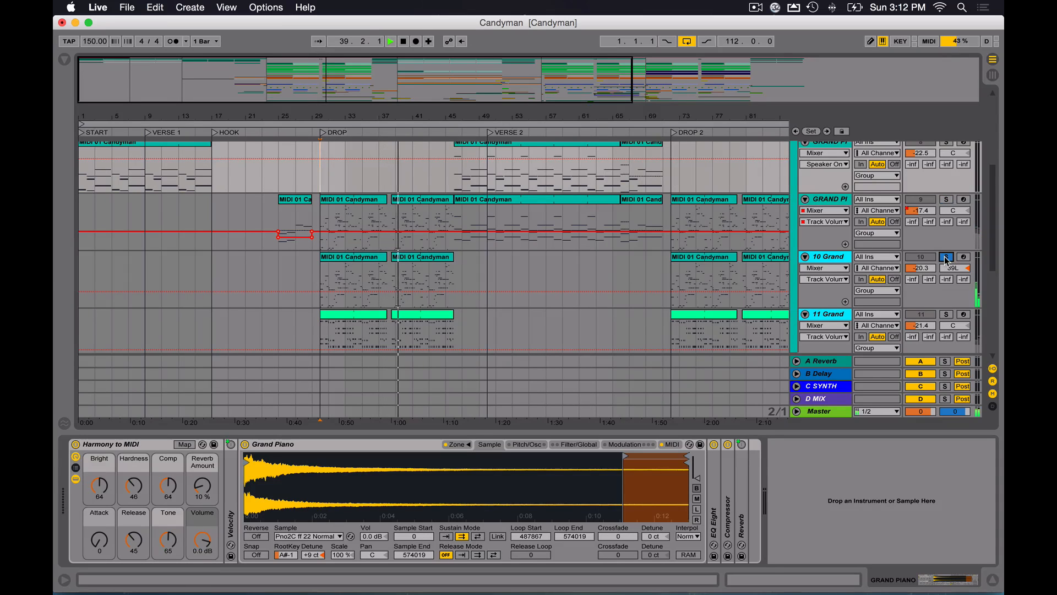
pyautogui.scroll(-2, 946, 260)
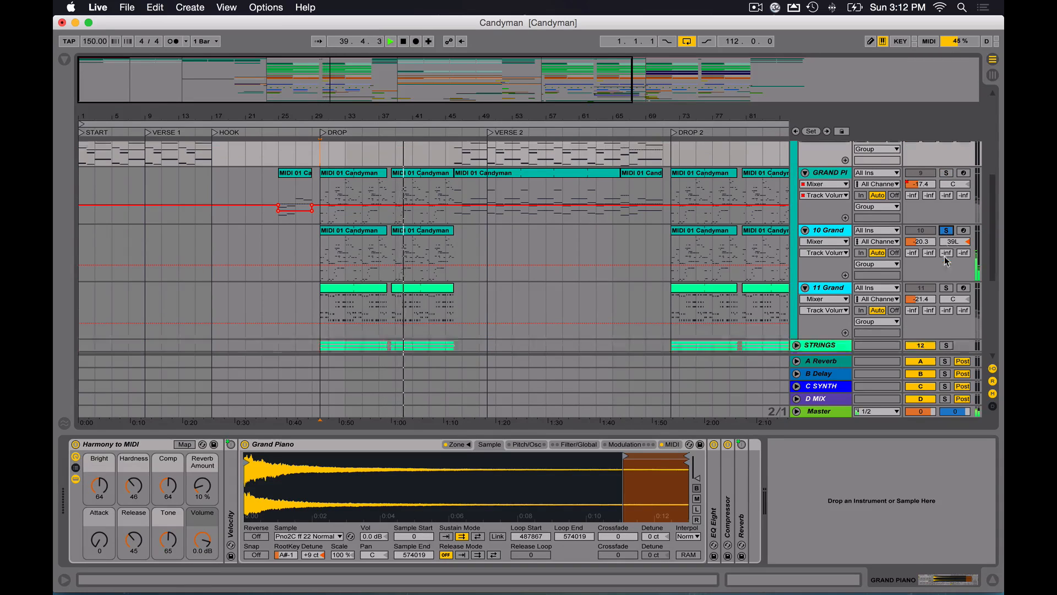
pyautogui.click(947, 288)
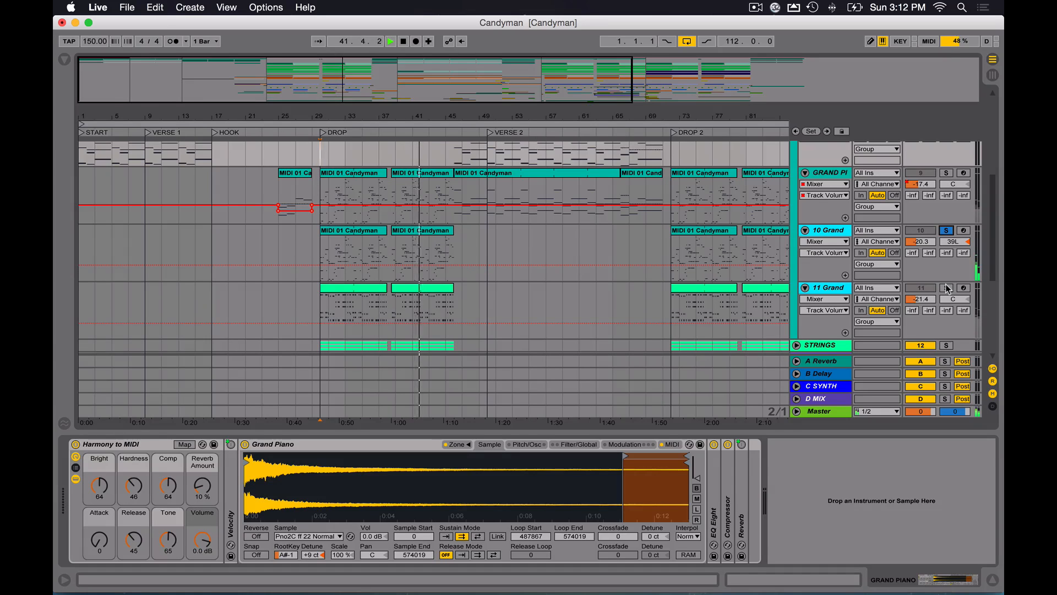
# - Select both DROP clips on the 11 Grand Piano track and loop the 16 bars from bar 30
pyautogui.moveTo(323, 302); pyautogui.dragTo(462, 315)
pyautogui.press('super+l')
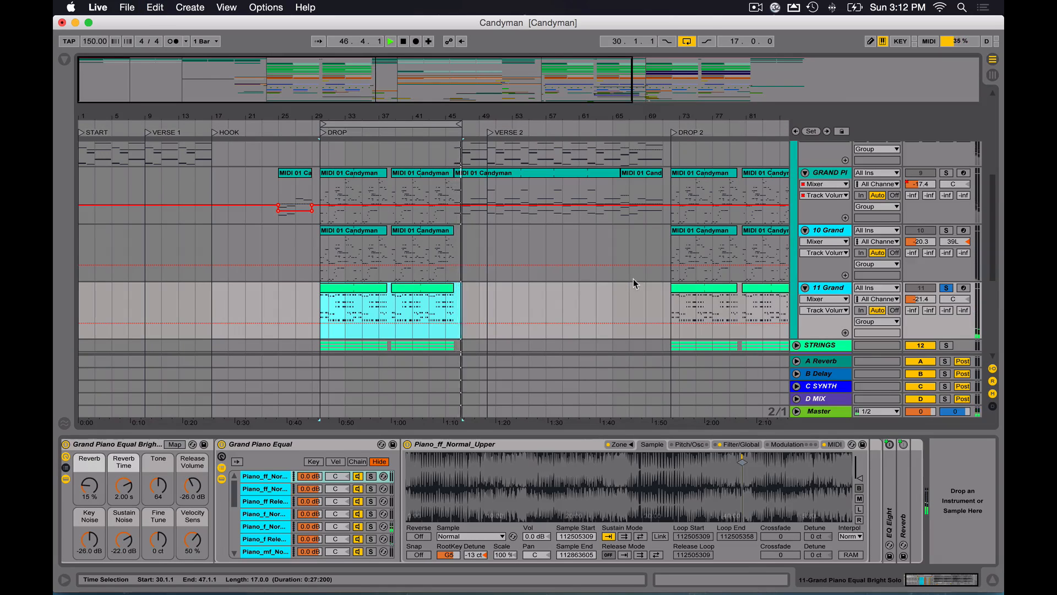
pyautogui.press('+')
pyautogui.press('+')
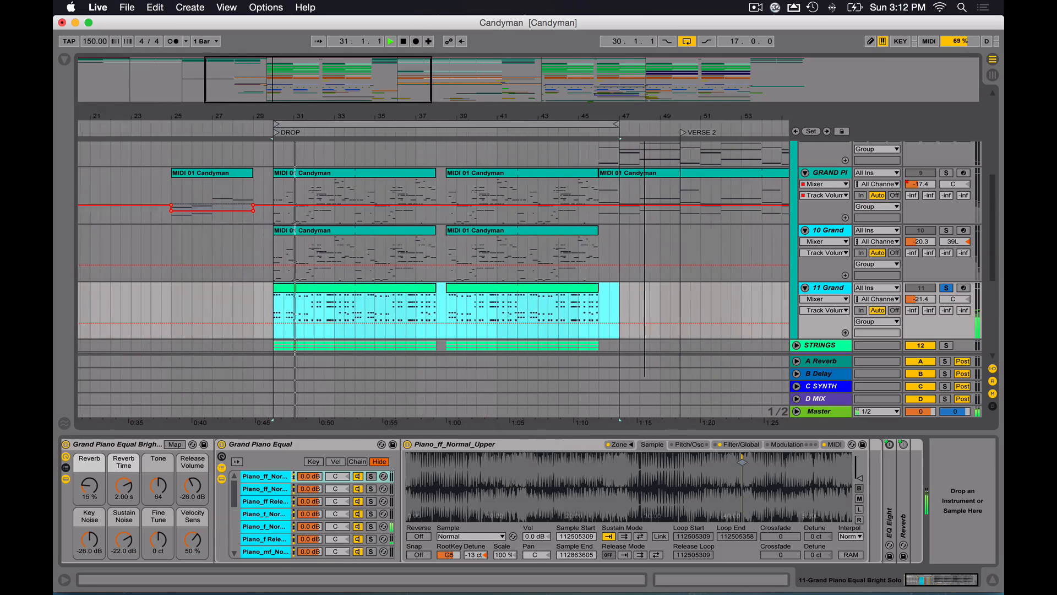
pyautogui.moveTo(599, 308); pyautogui.dragTo(268, 306)
pyautogui.press('super+l')
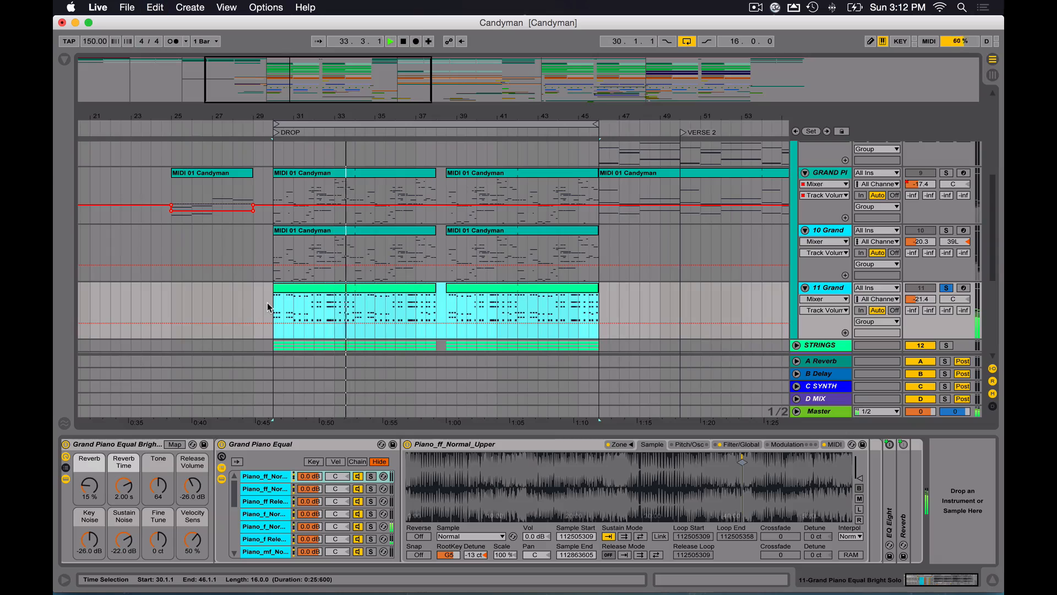
# - Solo the 10 Grand Piano track and open its clip at bar 30 in an enlarged MIDI note editor
pyautogui.click(947, 230)
pyautogui.doubleClick(361, 242)
pyautogui.moveTo(512, 368)
pyautogui.mouseDown()
pyautogui.moveTo(519, 267)
pyautogui.moveTo(522, 385)
pyautogui.mouseUp()
pyautogui.scroll(3, 363, 211)
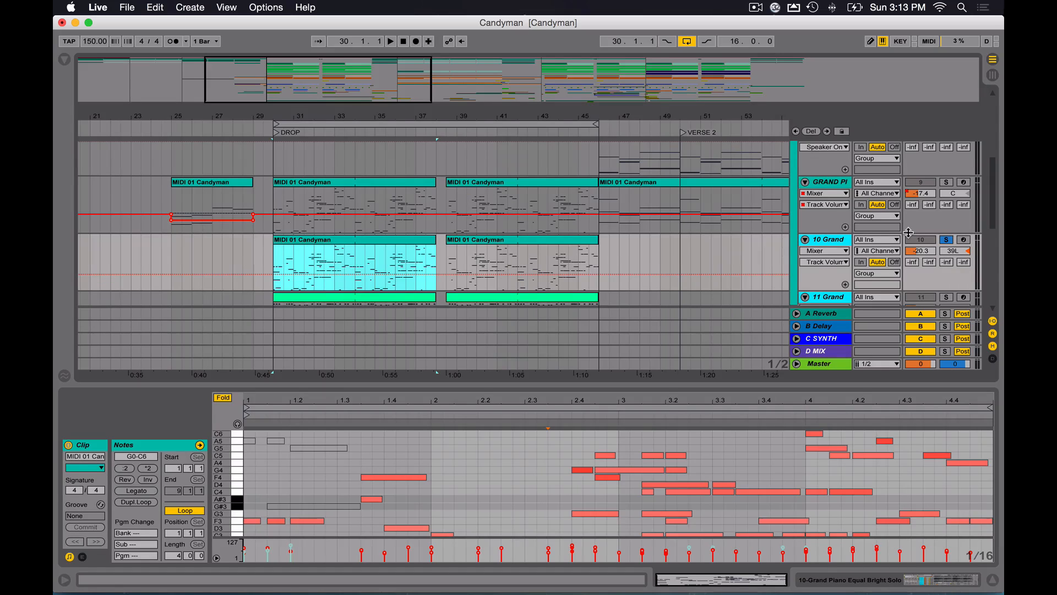
# - Select the GRAND PIANO group track, keeping the 10 Grand Piano clip's notes open
pyautogui.click(825, 245)
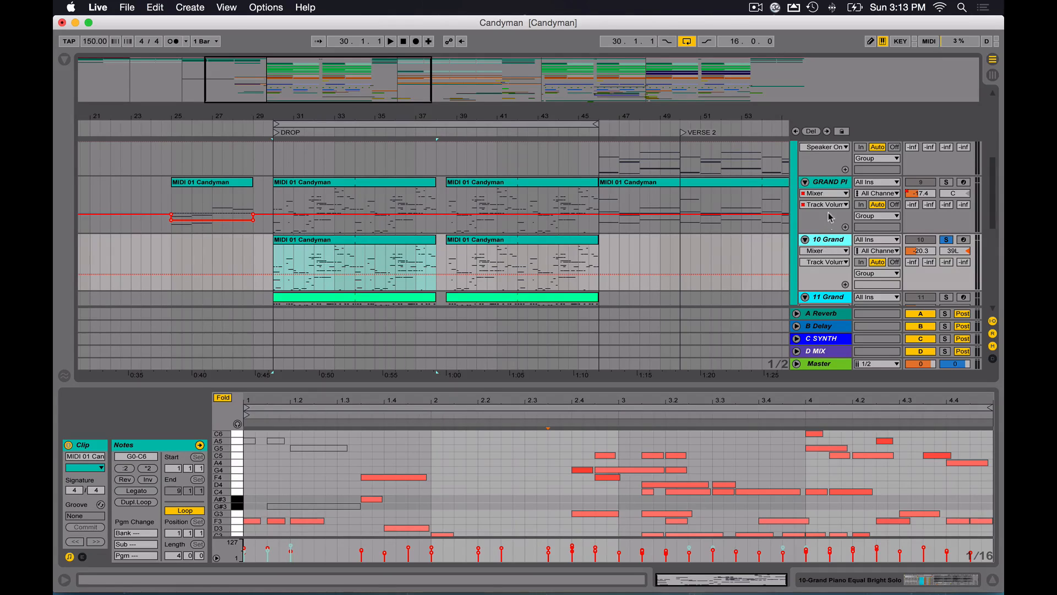
pyautogui.scroll(5, 833, 188)
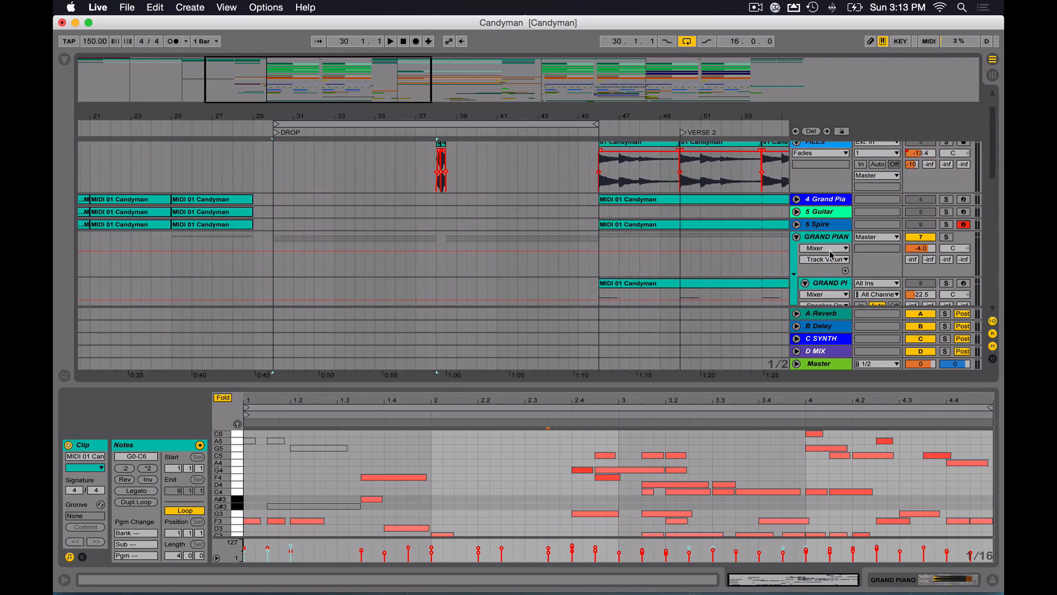
pyautogui.click(831, 244)
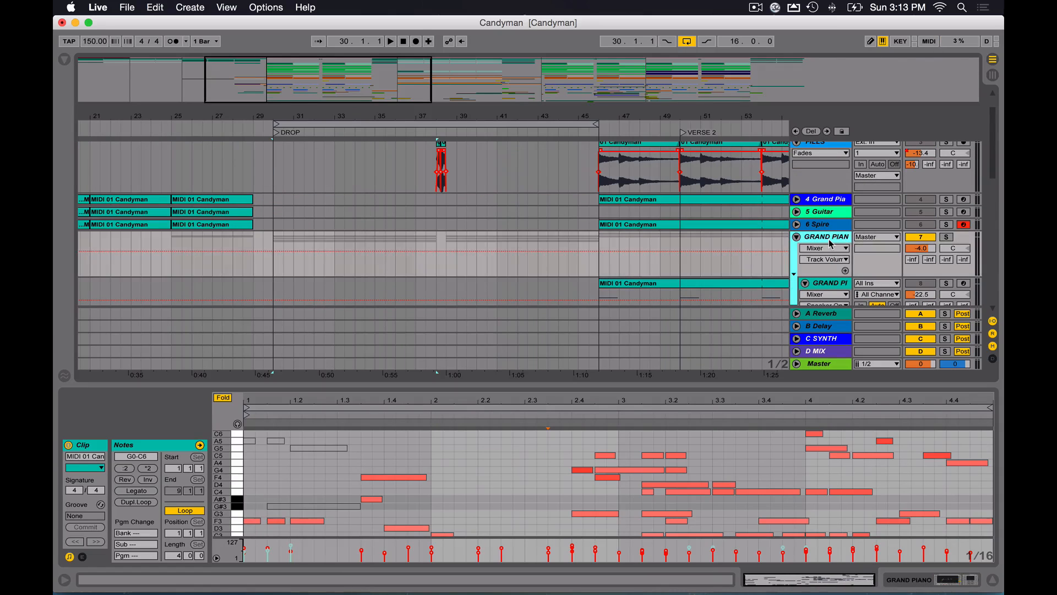
pyautogui.scroll(-3, 831, 244)
pyautogui.scroll(1, 832, 244)
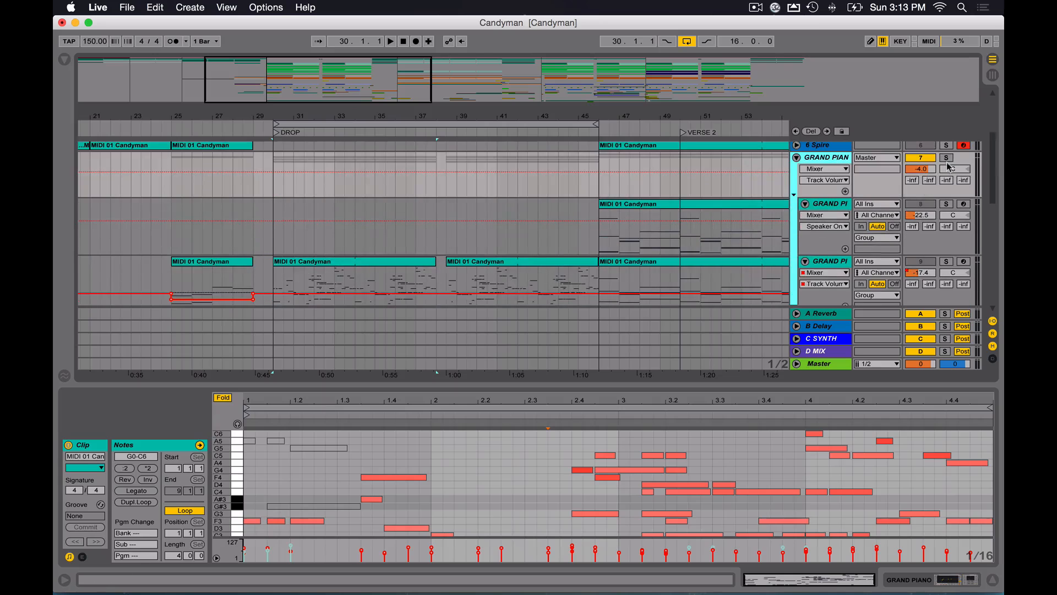
# - Select the first DROP clip on the 10 Grand Piano track and enlarge its note editor while playing from bar 30
pyautogui.scroll(-3, 371, 243)
pyautogui.click(392, 243)
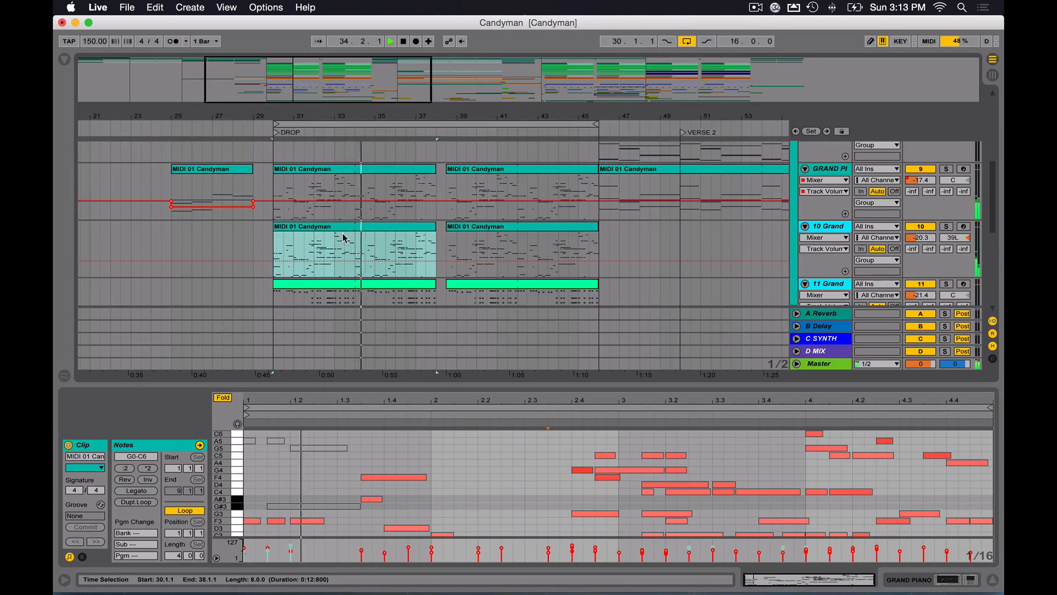
pyautogui.moveTo(546, 392); pyautogui.dragTo(537, 181)
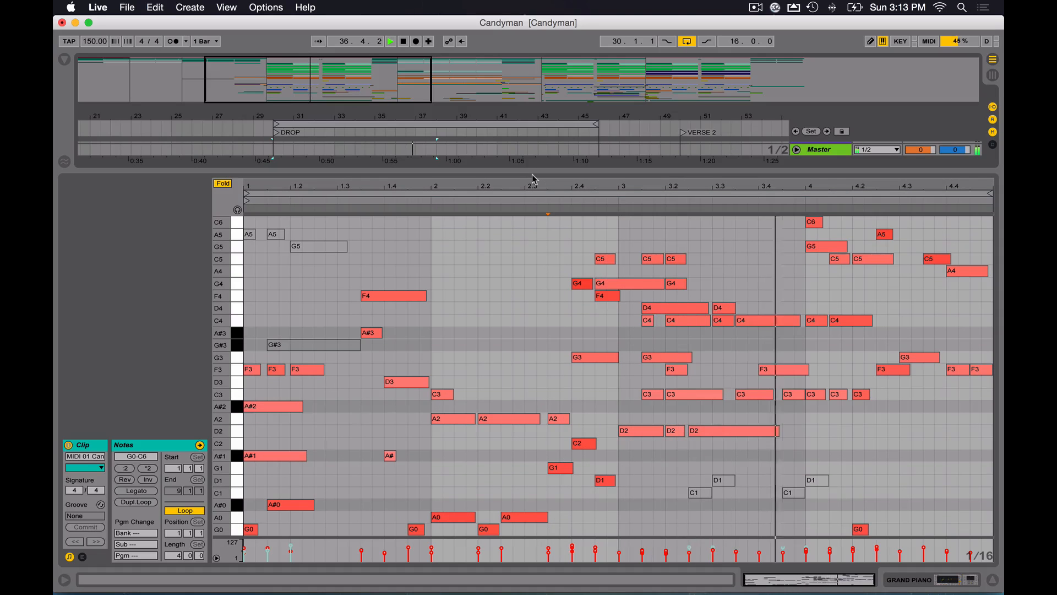
# - Stop playback and examine the piano clip's notes across the full unfolded key range, then fold the note rows again
pyautogui.click(223, 184)
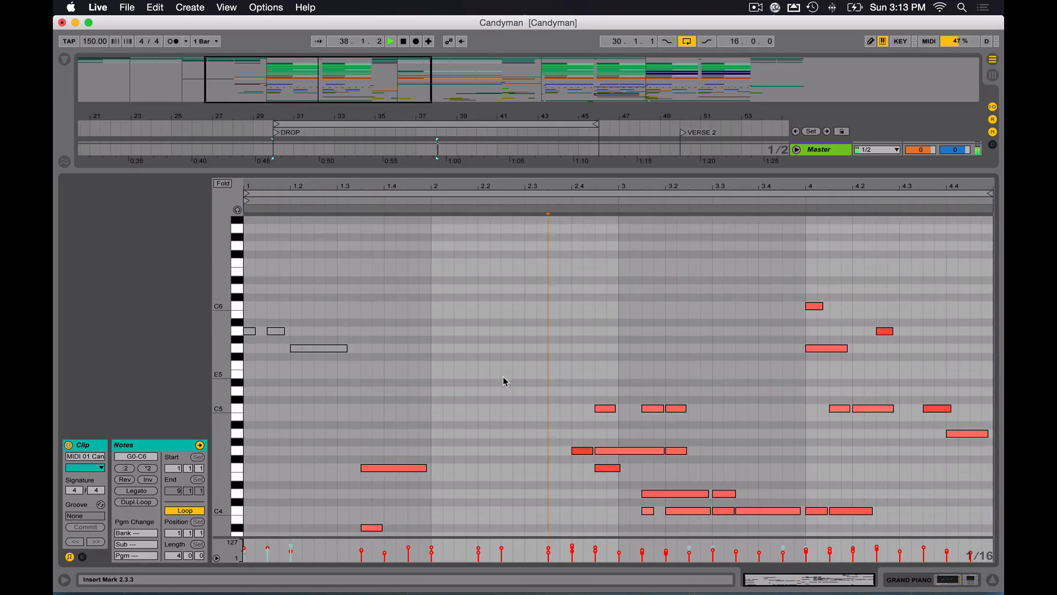
pyautogui.scroll(5, 503, 377)
pyautogui.press('space')
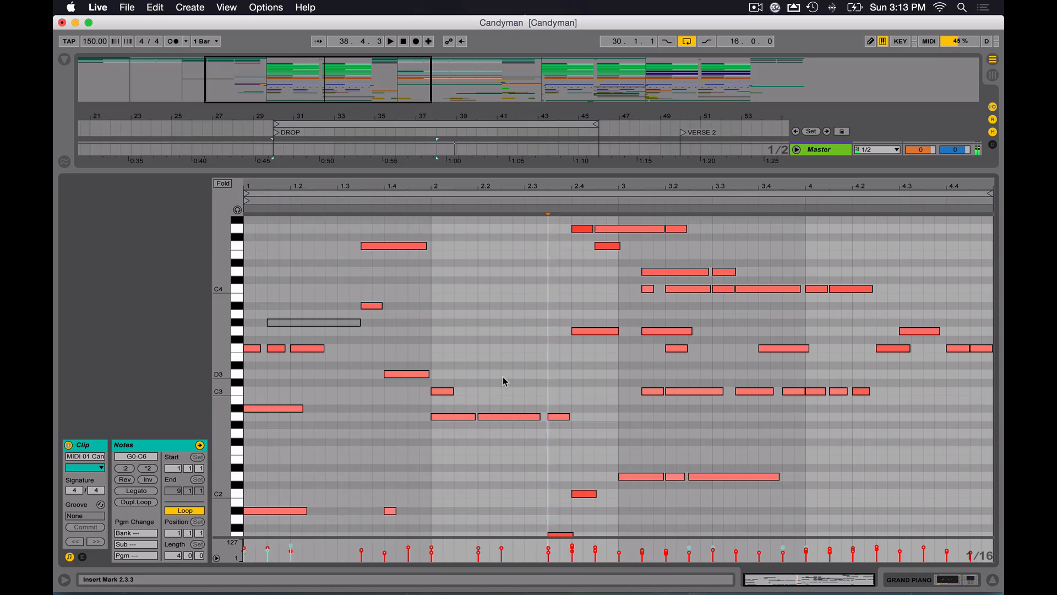
pyautogui.scroll(-5, 474, 312)
pyautogui.scroll(10, 474, 311)
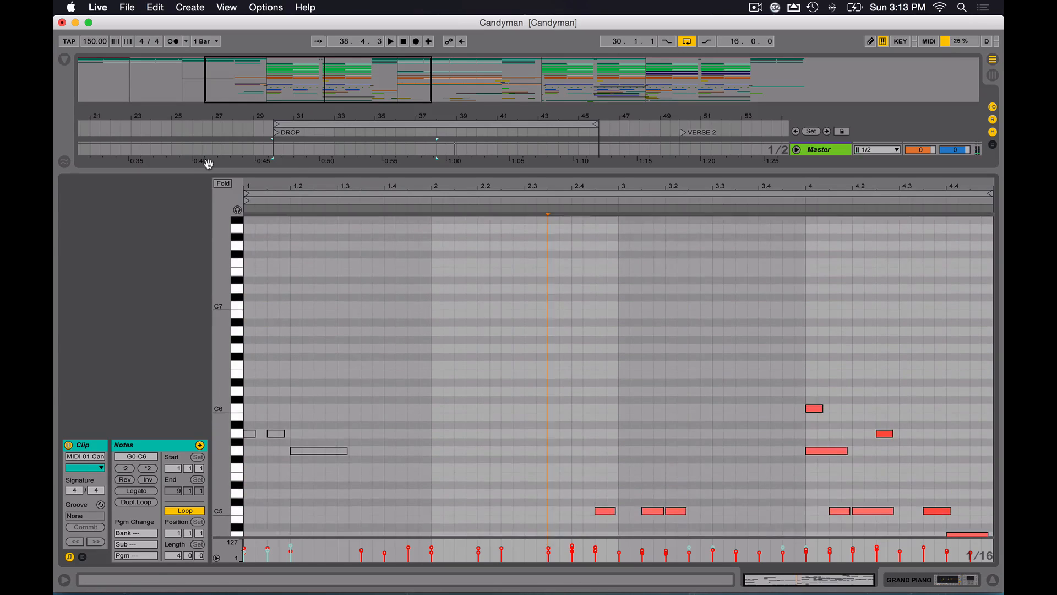
pyautogui.click(223, 183)
# - Shrink the note editor and hide the clip view so the arrangement fills the window
pyautogui.moveTo(544, 174); pyautogui.dragTo(556, 502)
pyautogui.press('super+alt+l')
pyautogui.scroll(5, 643, 362)
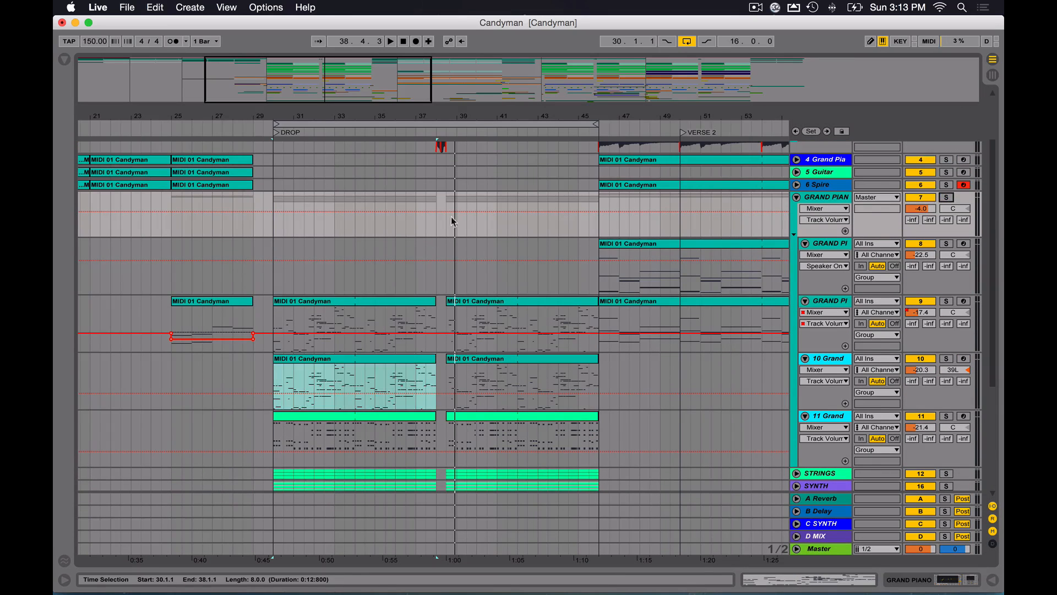
# - Play the arrangement from the DROP at bar 30 on the GRAND PIANO group track
pyautogui.click(275, 196)
pyautogui.press('space')
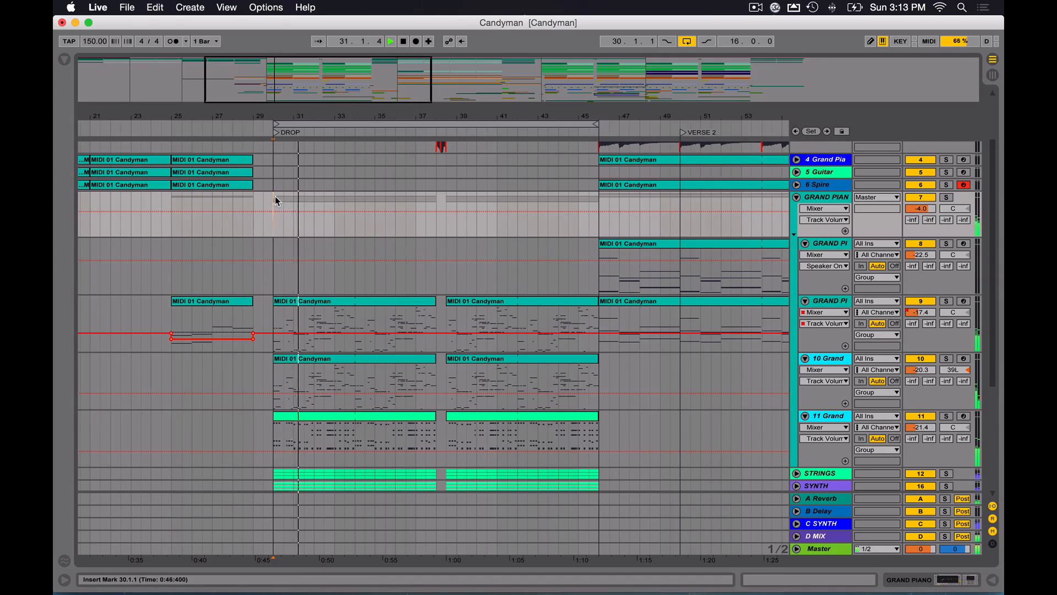
pyautogui.scroll(3, 925, 165)
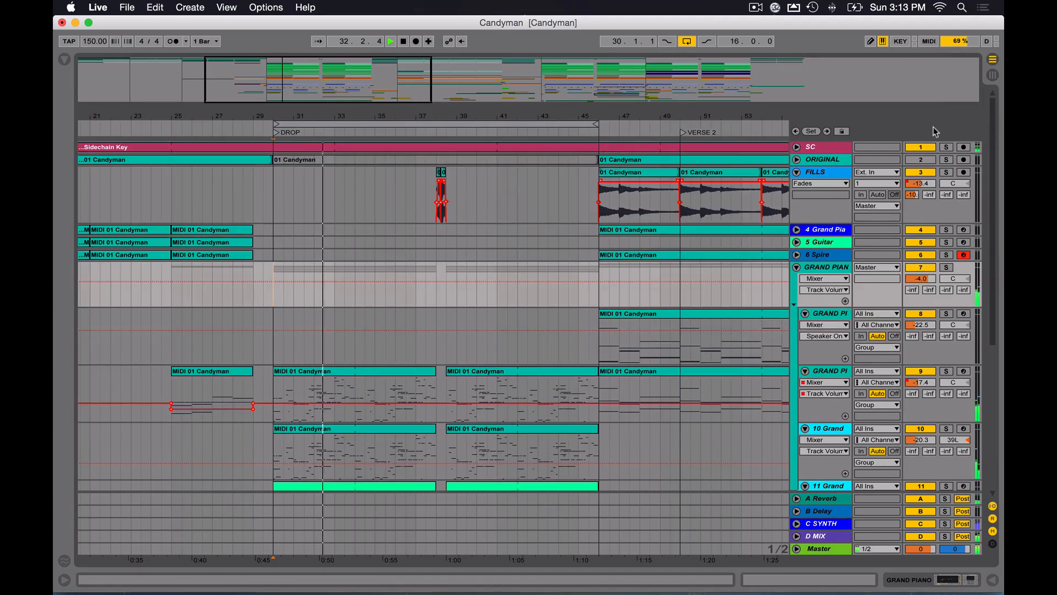
pyautogui.scroll(-10, 839, 292)
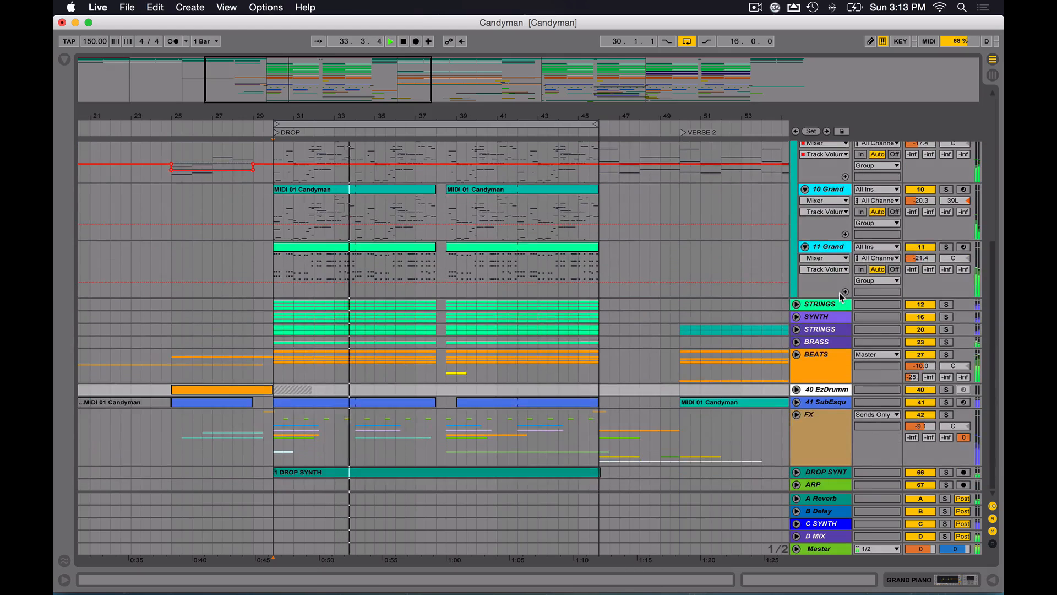
pyautogui.scroll(8, 839, 293)
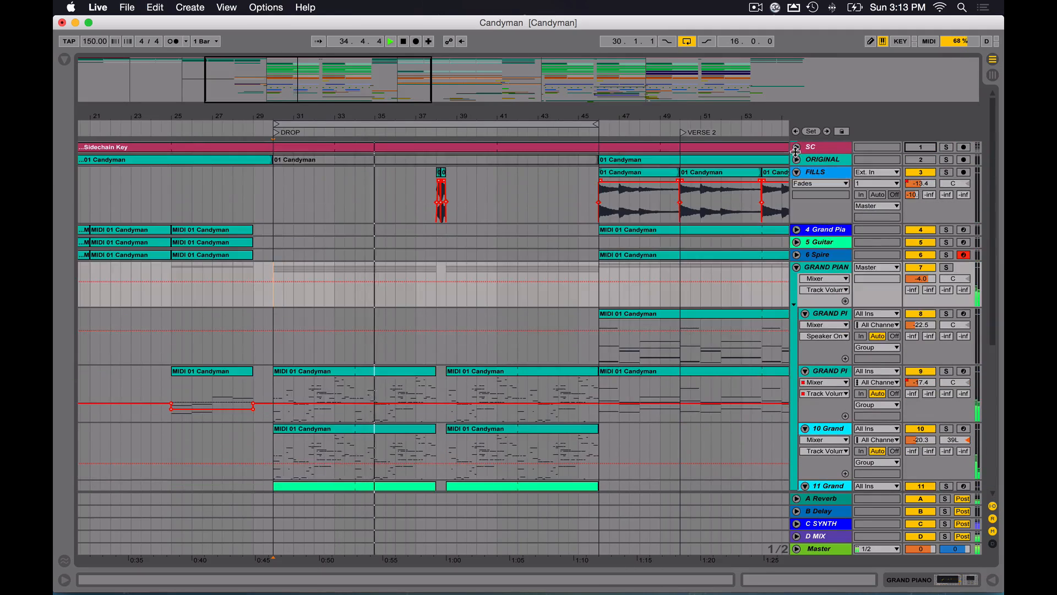
# - Unfold the SC track and select its Sidechain Key clip during playback
pyautogui.scroll(4, 673, 151)
pyautogui.click(673, 151)
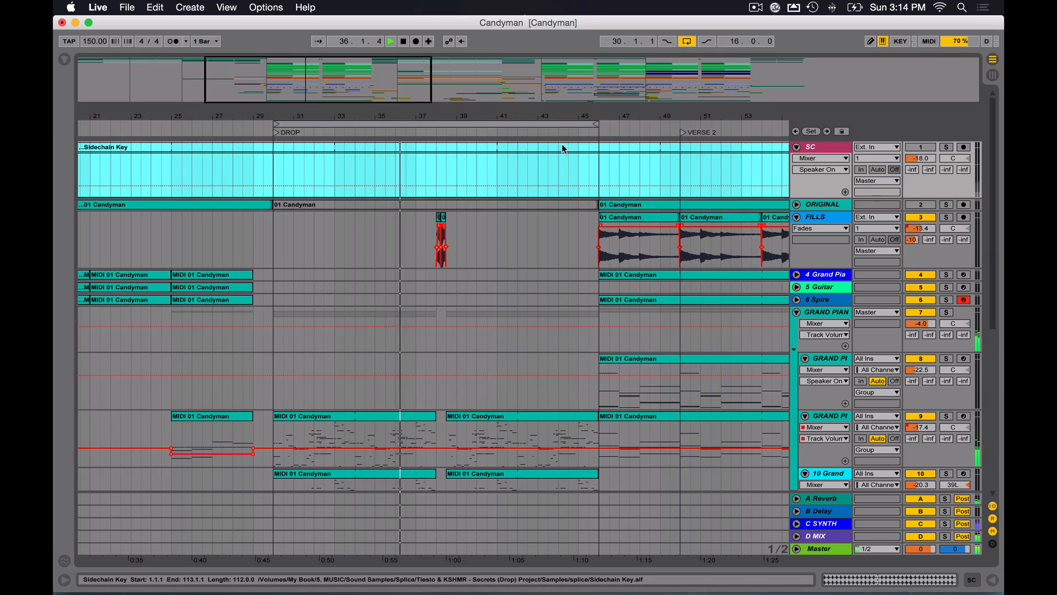
pyautogui.scroll(-12, 788, 270)
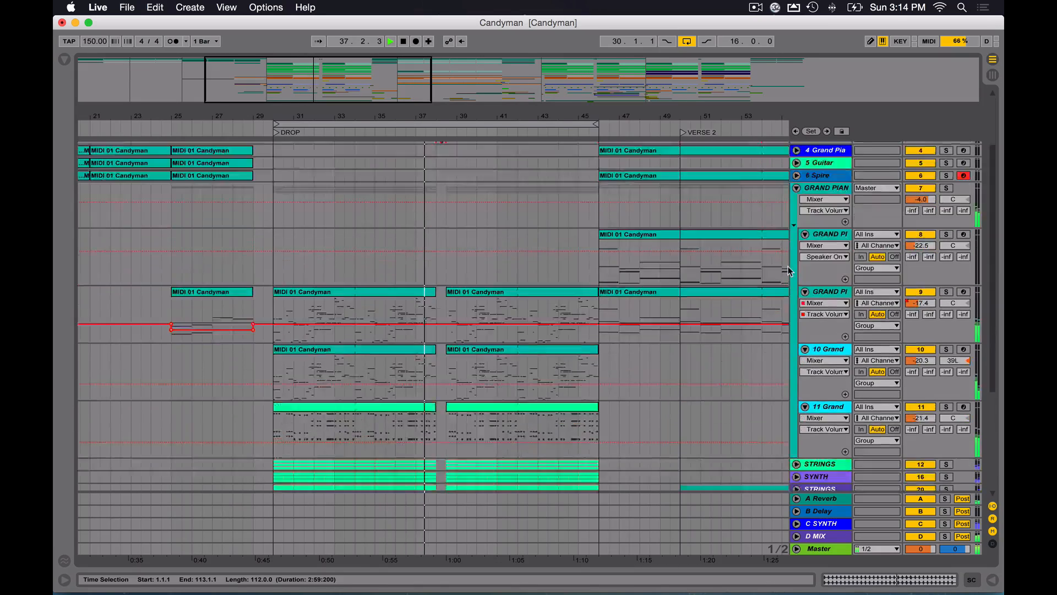
pyautogui.scroll(6, 788, 266)
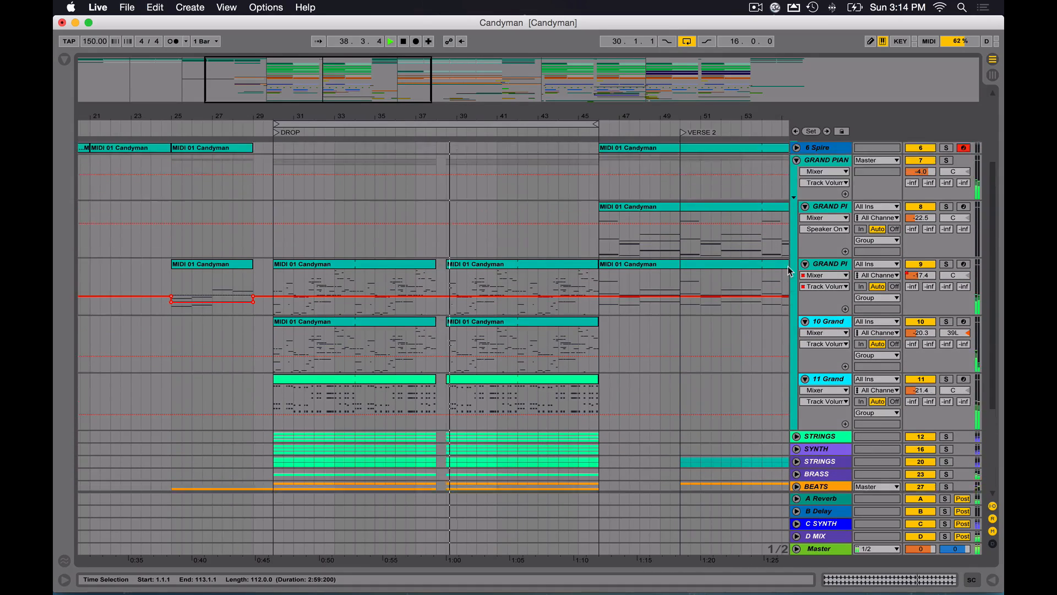
# - Stop playback and fold the SC track and the GRAND PIANO group
pyautogui.click(514, 237)
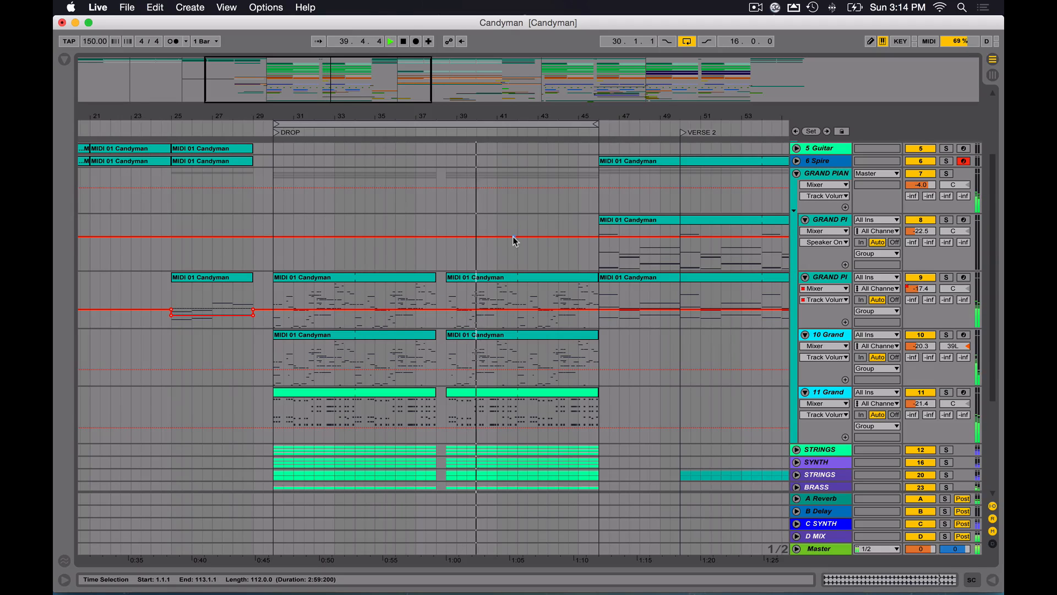
pyautogui.click(815, 175)
pyautogui.click(797, 174)
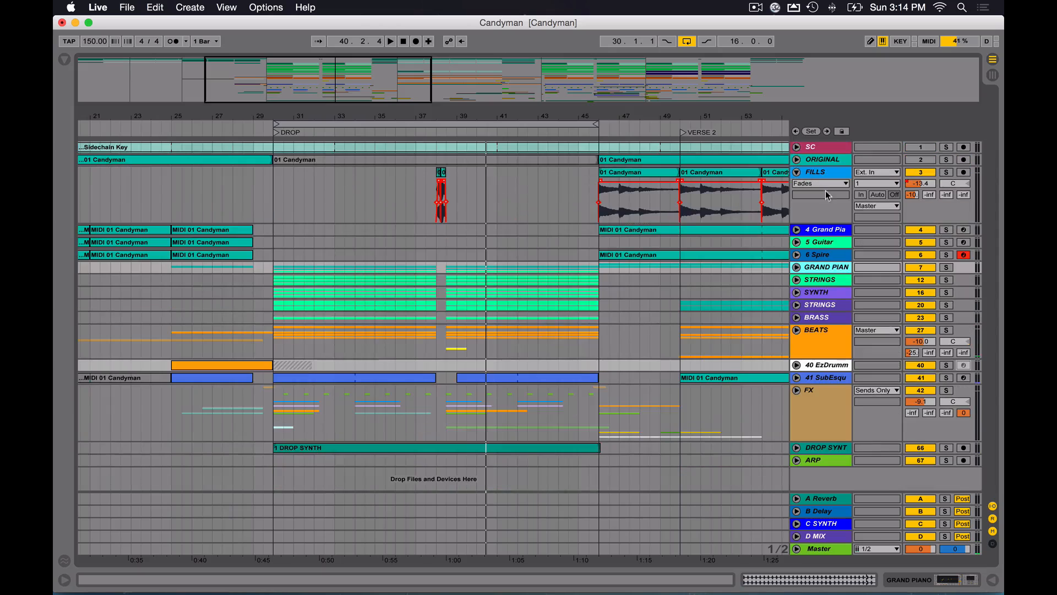
# - Solo the STRINGS group and unfold it to show tracks 13, 14 and 15 across the DROP
pyautogui.click(830, 281)
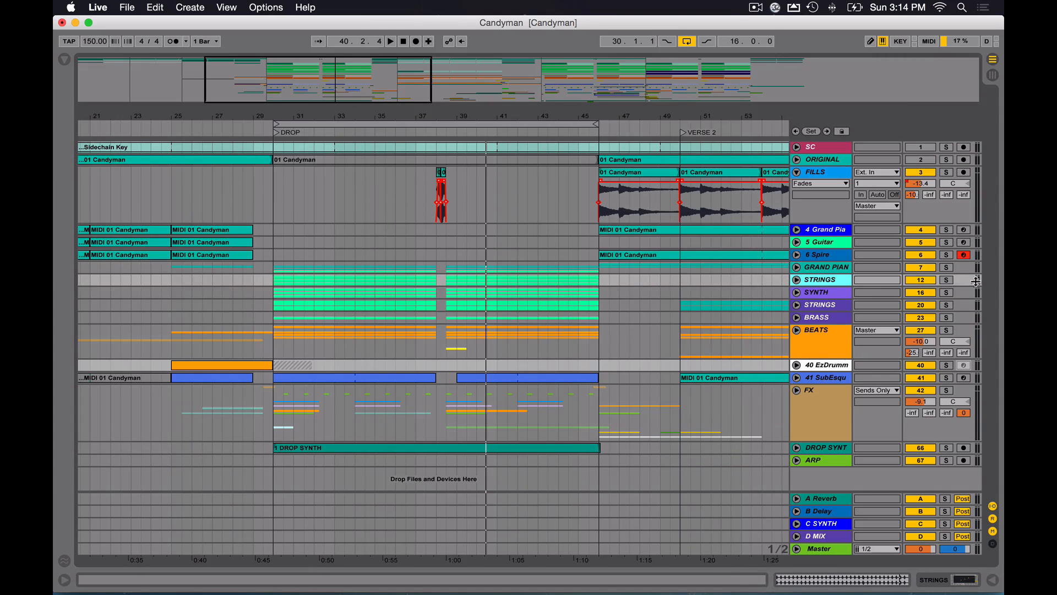
pyautogui.click(947, 280)
pyautogui.click(796, 280)
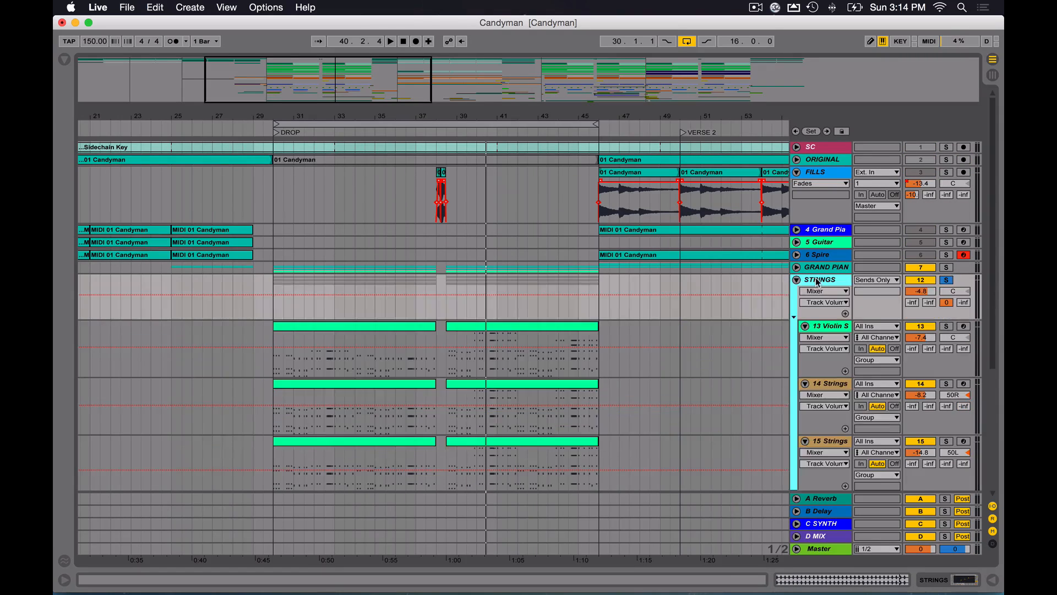
pyautogui.scroll(-3, 392, 315)
pyautogui.scroll(-1, 391, 315)
pyautogui.hscroll(2, 391, 313)
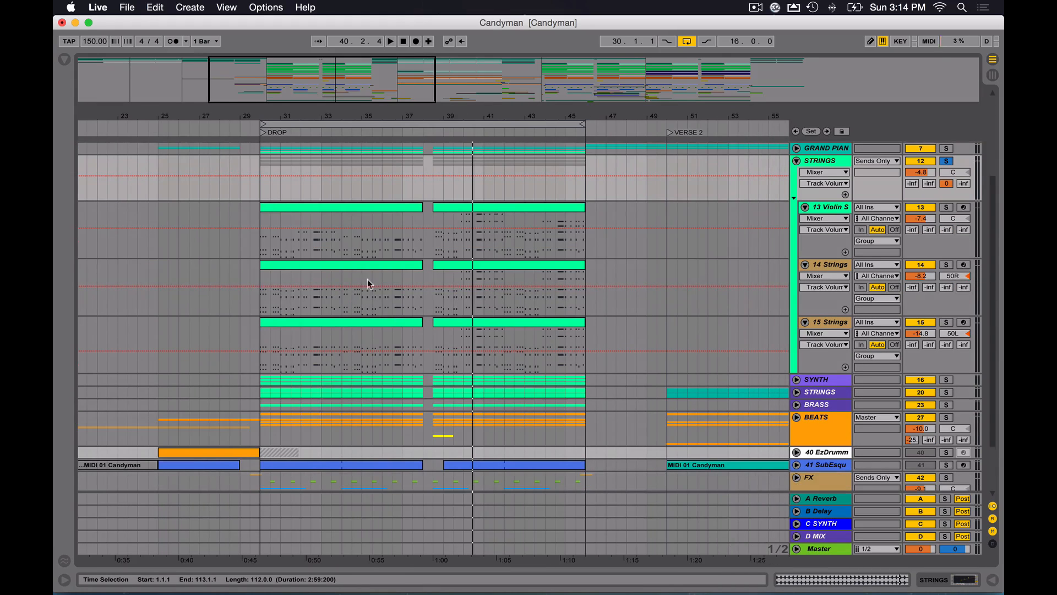
pyautogui.moveTo(330, 86); pyautogui.dragTo(331, 102)
pyautogui.scroll(3, 821, 264)
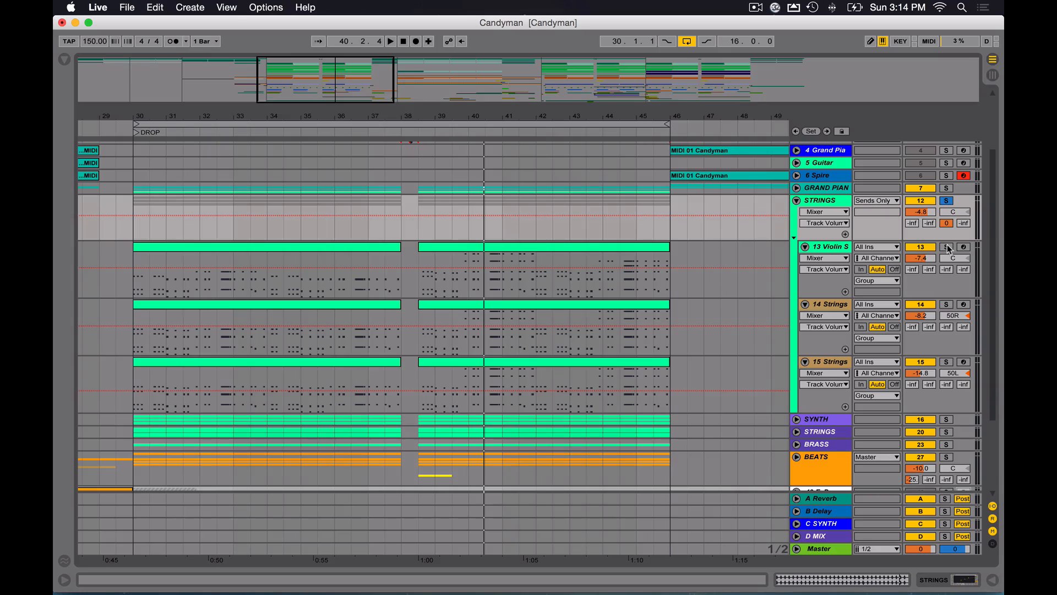
# - Select the first DROP clip on the 13 Violin Section track, and the track itself
pyautogui.scroll(-5, 935, 269)
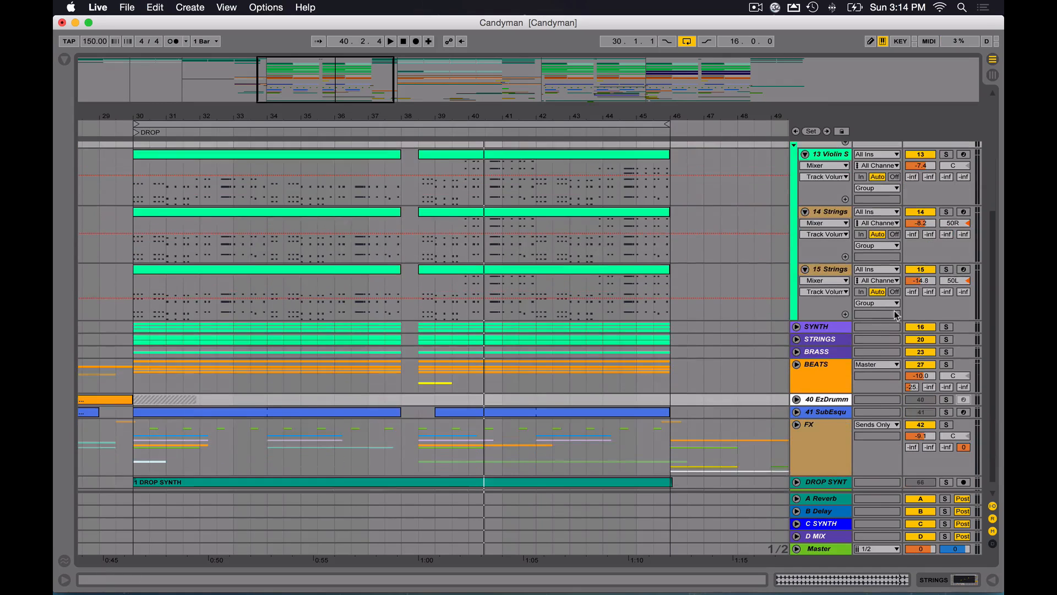
pyautogui.click(827, 342)
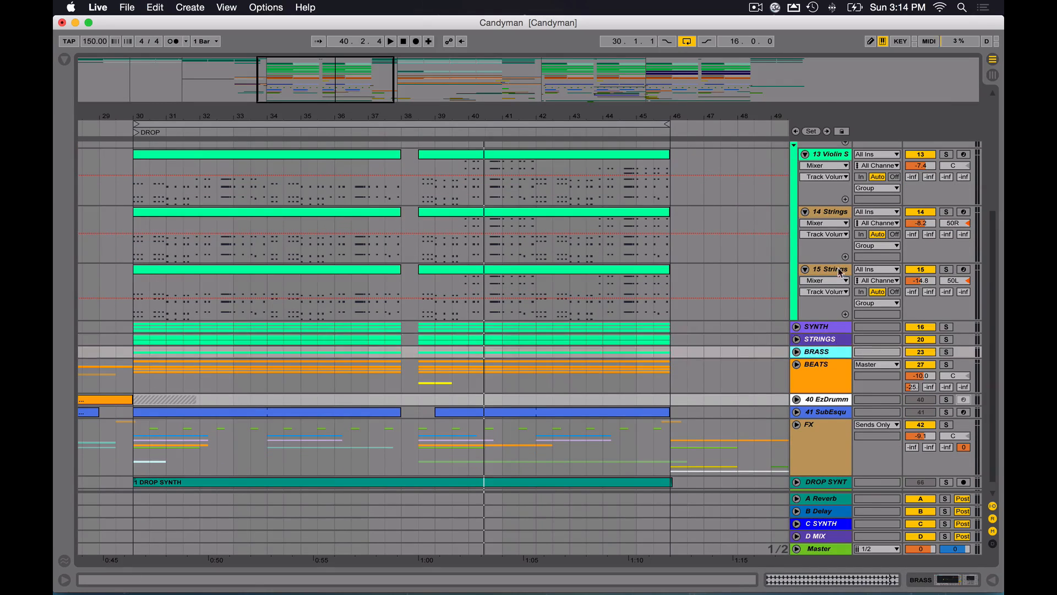
pyautogui.scroll(6, 840, 272)
pyautogui.click(208, 277)
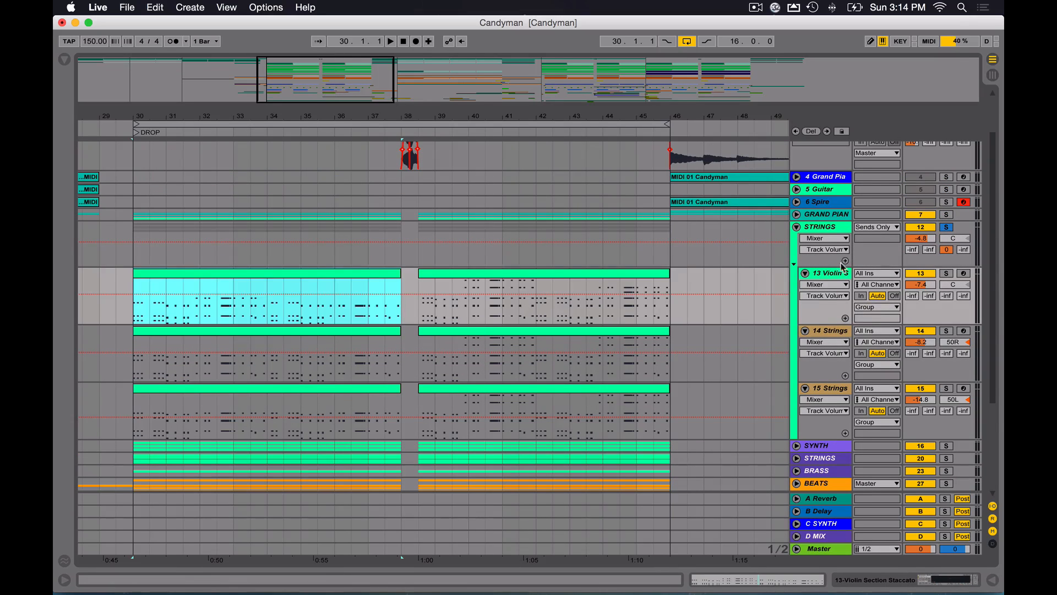
pyautogui.click(824, 285)
pyautogui.click(830, 275)
pyautogui.click(830, 273)
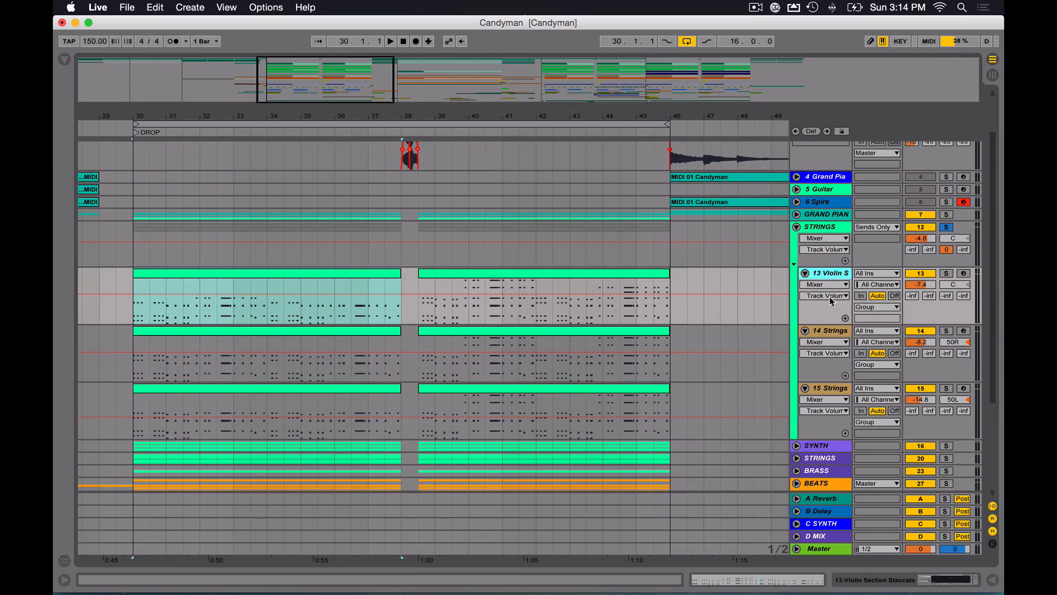
# - Select string tracks 14 and 15 in turn, and widen the track headers to show more of the track names
pyautogui.click(837, 332)
pyautogui.moveTo(793, 311); pyautogui.dragTo(683, 308)
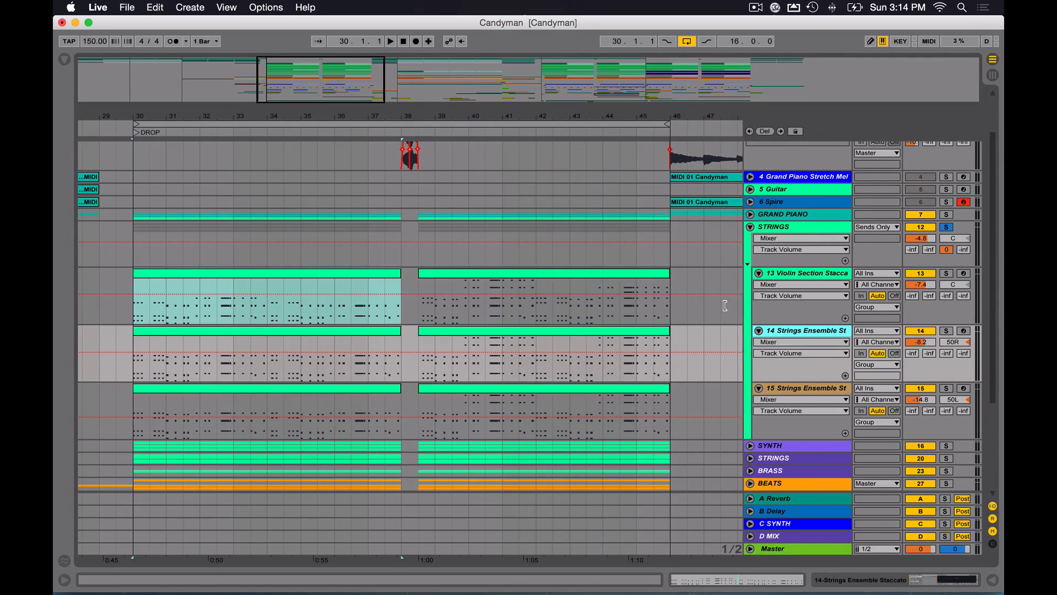
pyautogui.click(824, 390)
pyautogui.moveTo(729, 285); pyautogui.dragTo(754, 285)
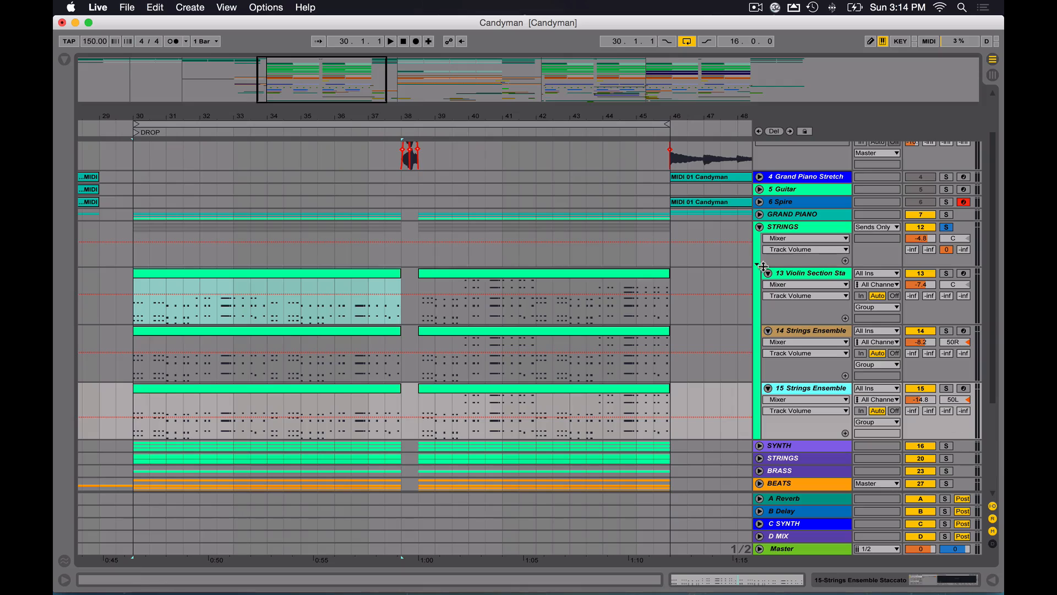
pyautogui.moveTo(755, 282)
pyautogui.mouseDown()
pyautogui.moveTo(776, 282)
pyautogui.moveTo(766, 283)
pyautogui.mouseUp()
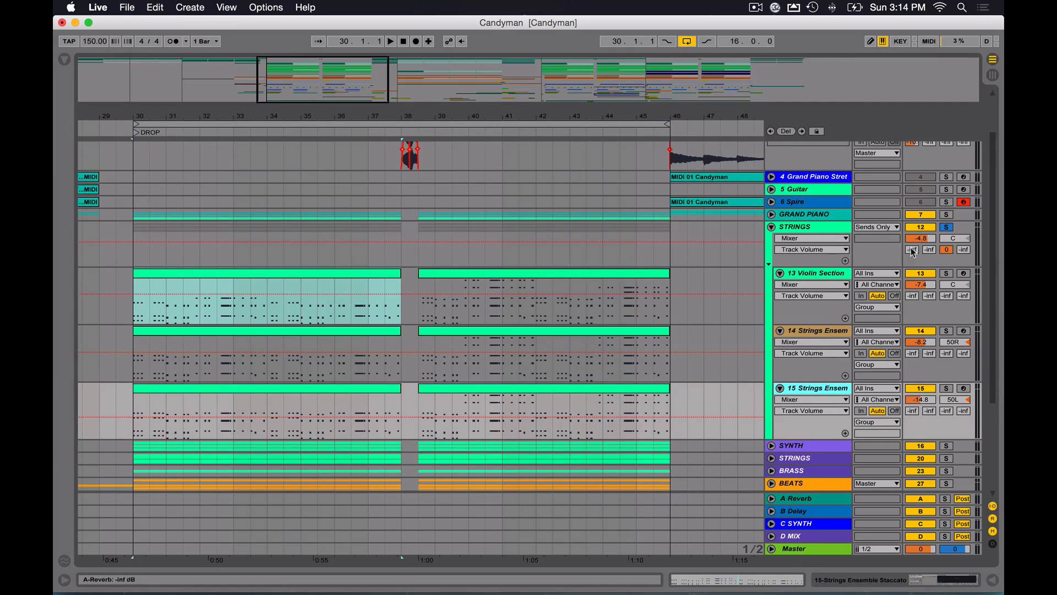
# - Solo the 13 Violin Section track, play it from bar 30 to bar 34, and arm it for recording
pyautogui.click(947, 274)
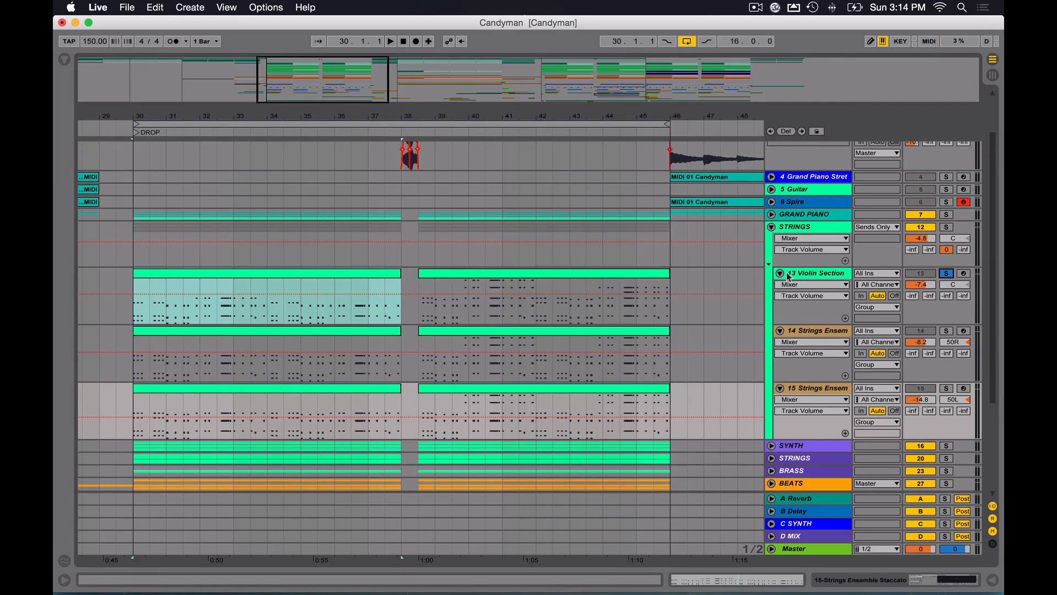
pyautogui.click(820, 275)
pyautogui.press('space')
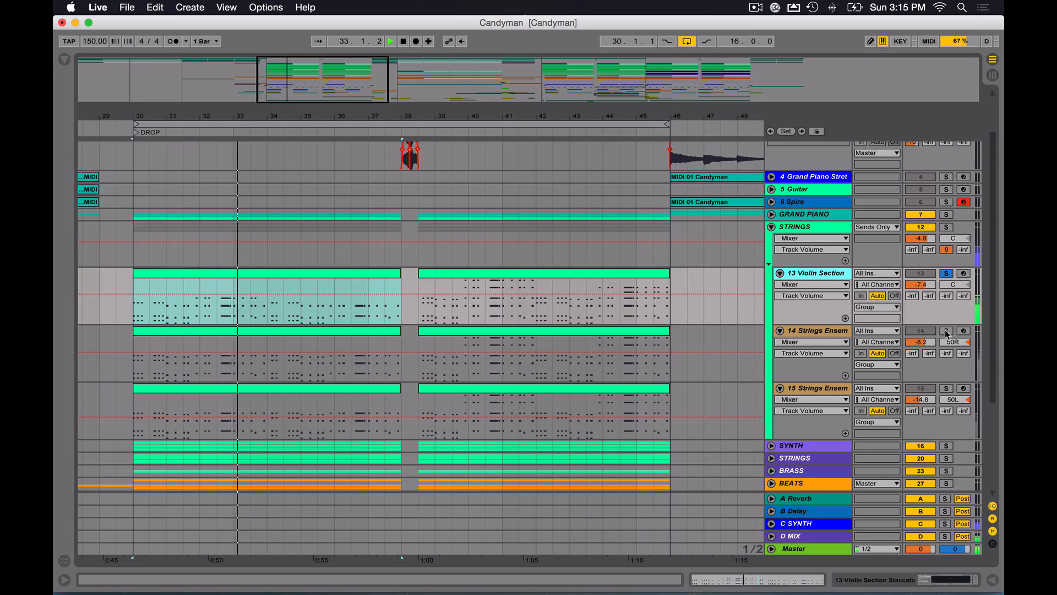
pyautogui.press('space')
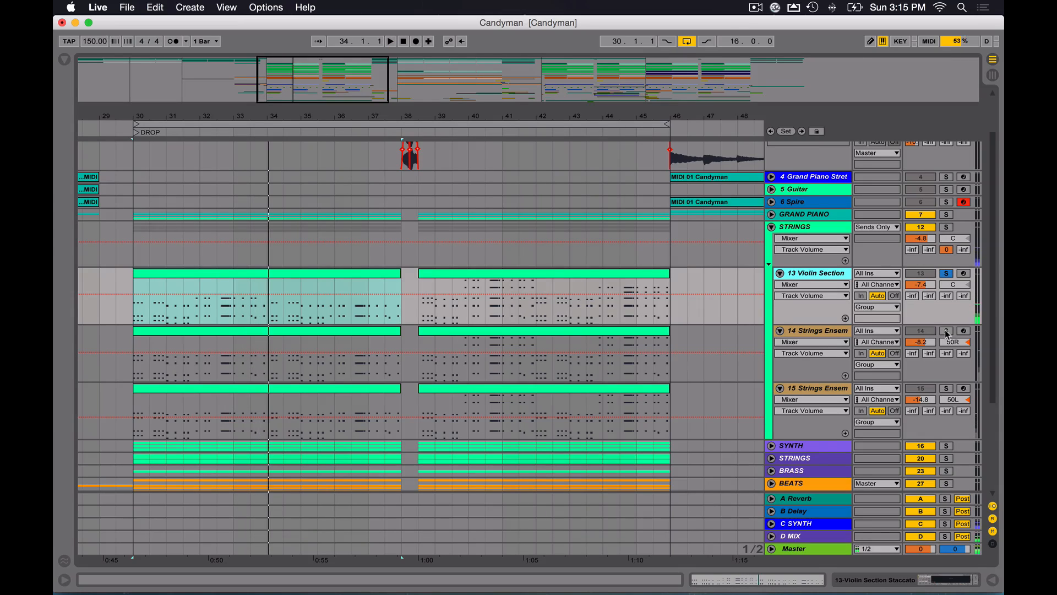
pyautogui.click(965, 274)
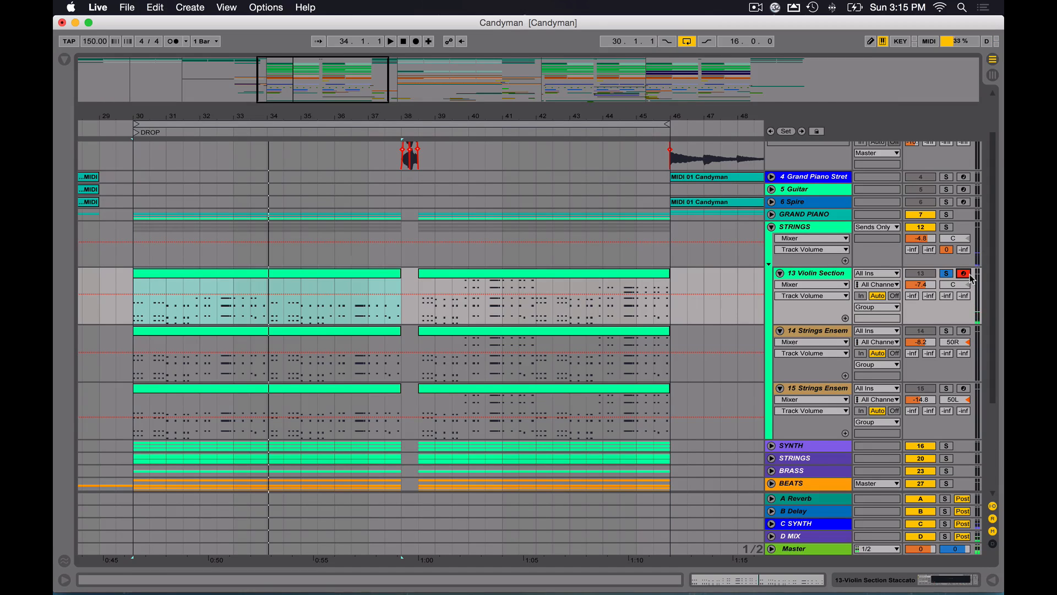
# - Open the 13 Violin Section clip at bar 30 in an enlarged note editor and play it
pyautogui.doubleClick(296, 274)
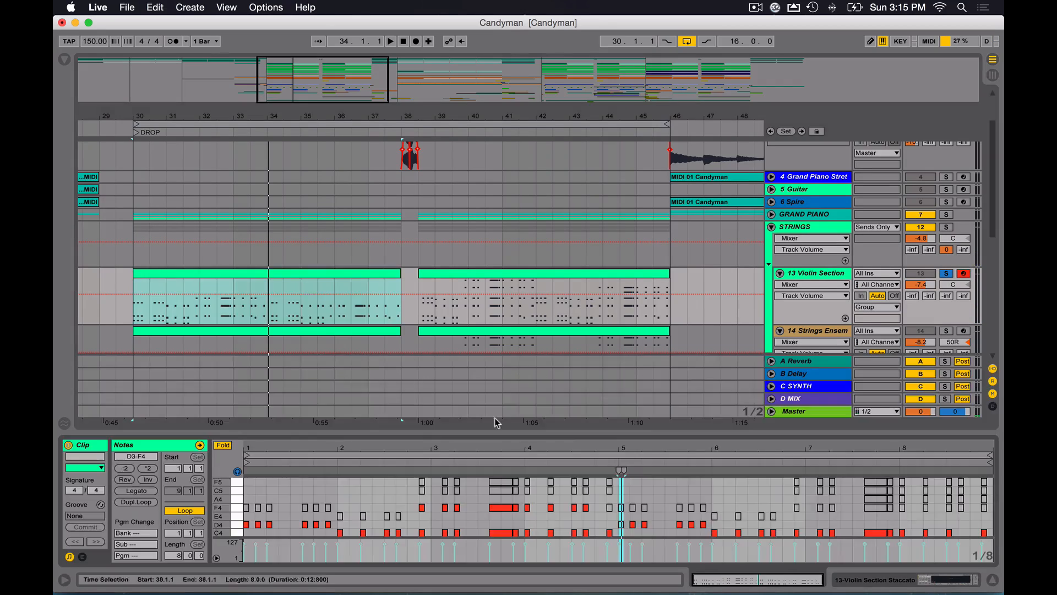
pyautogui.moveTo(568, 433); pyautogui.dragTo(577, 242)
pyautogui.press('space')
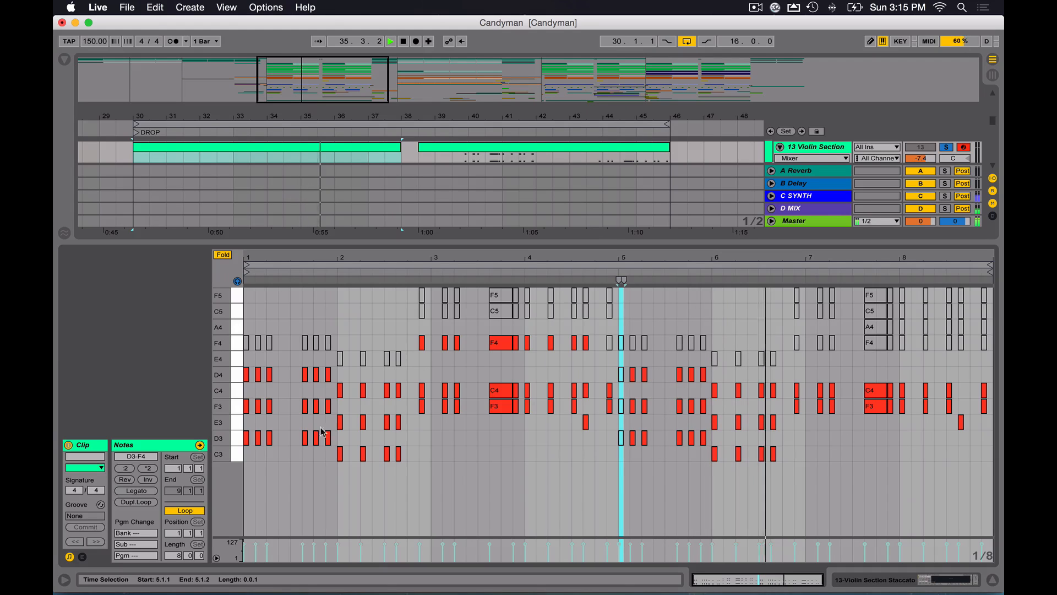
# - Show the violin clip's pitch bend envelope, marking the ramps in bars 3 and 7 and playing from 3.3.1
pyautogui.click(83, 557)
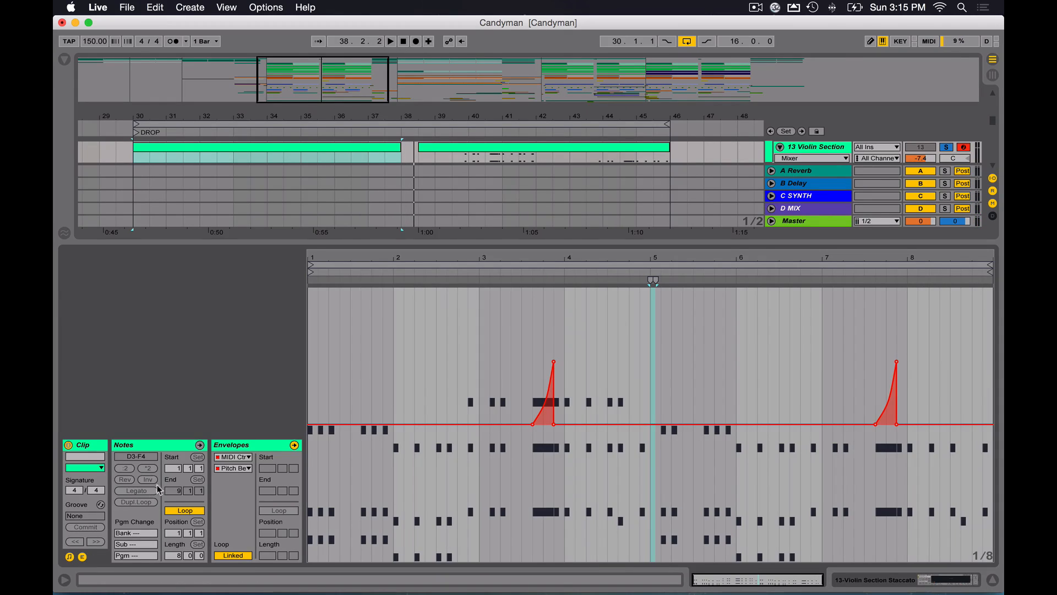
pyautogui.moveTo(534, 327); pyautogui.dragTo(554, 327)
pyautogui.moveTo(875, 324)
pyautogui.mouseDown()
pyautogui.moveTo(907, 324)
pyautogui.moveTo(896, 325)
pyautogui.mouseUp()
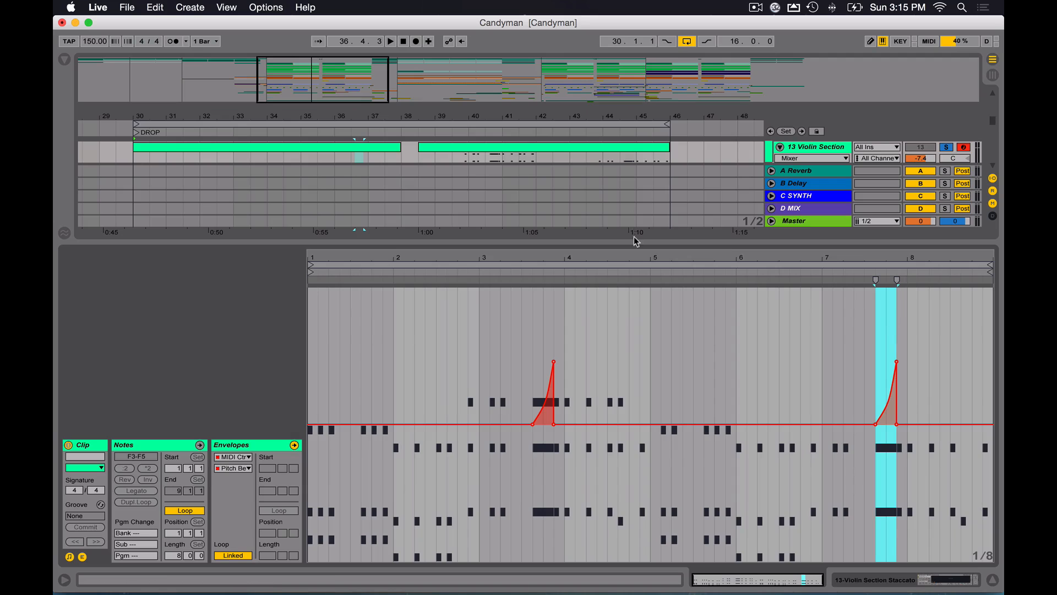
pyautogui.click(521, 300)
pyautogui.press('space')
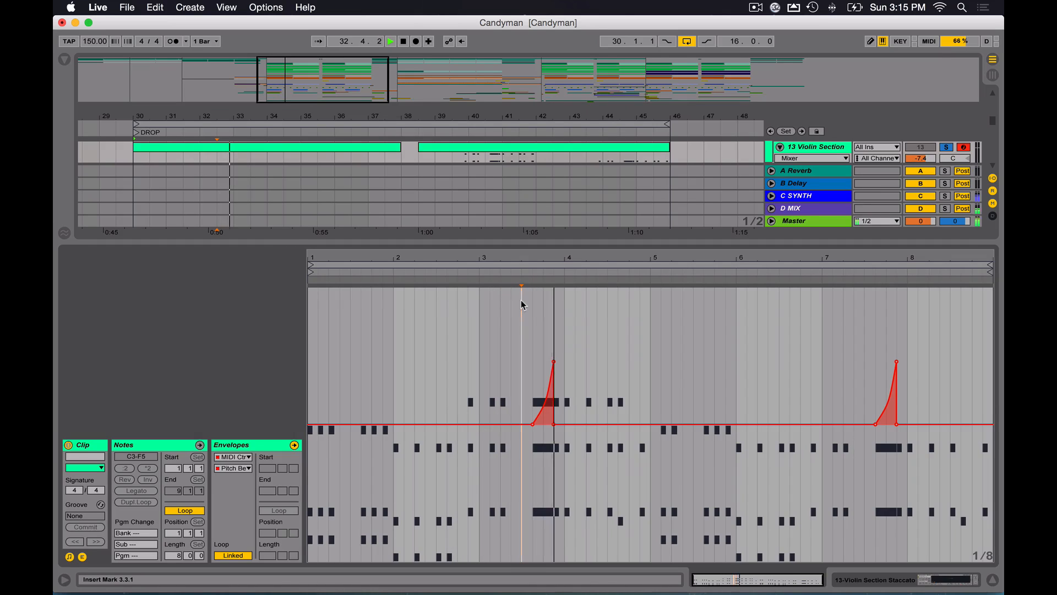
# - Stop the violin playback, leave the clip's note editor, and select the 14 Strings Ensemble track
pyautogui.press('space')
pyautogui.moveTo(582, 249); pyautogui.dragTo(597, 352)
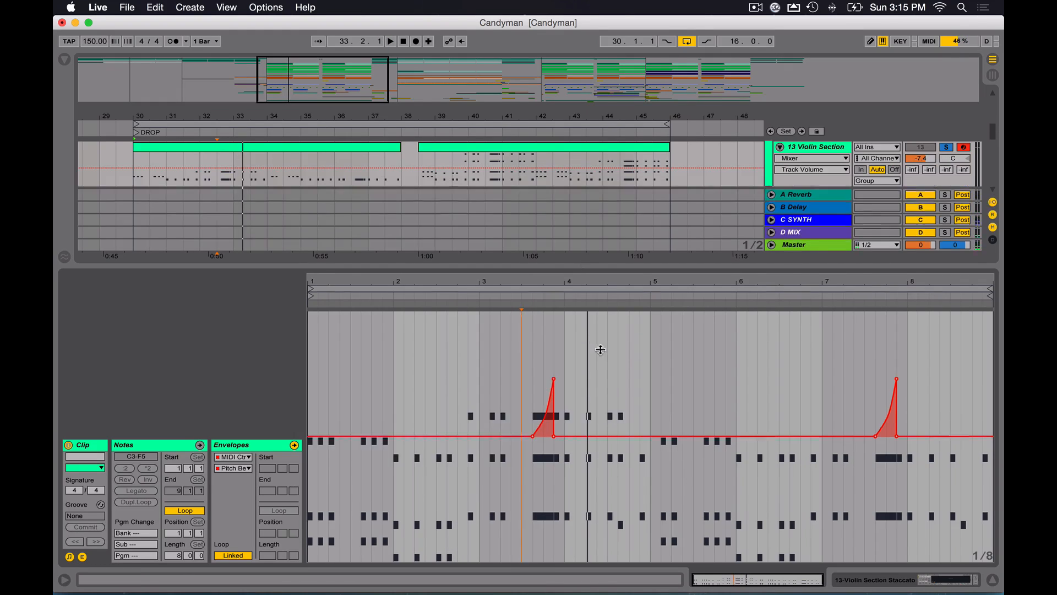
pyautogui.click(838, 205)
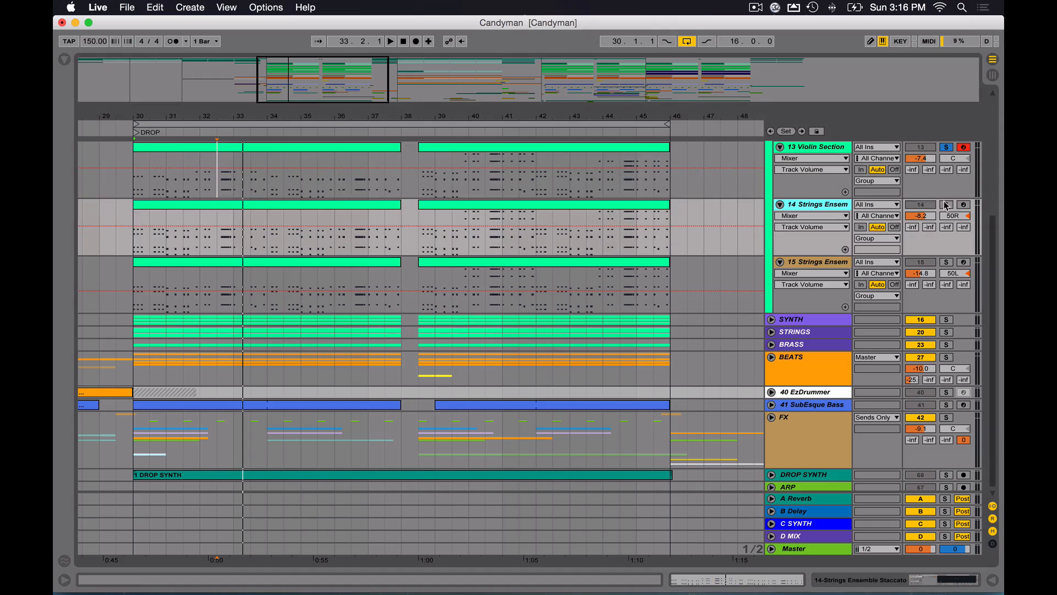
# - Solo and arm the 14 and 15 Strings Ensemble tracks in turn, playing each one
pyautogui.click(948, 205)
pyautogui.click(963, 205)
pyautogui.press('space')
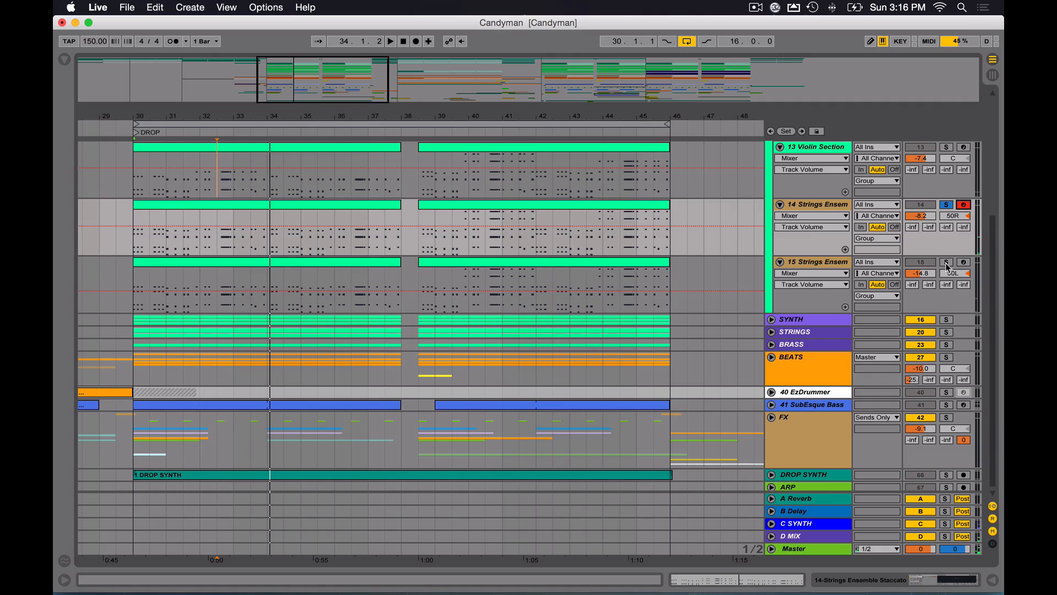
pyautogui.click(964, 265)
pyautogui.press('space')
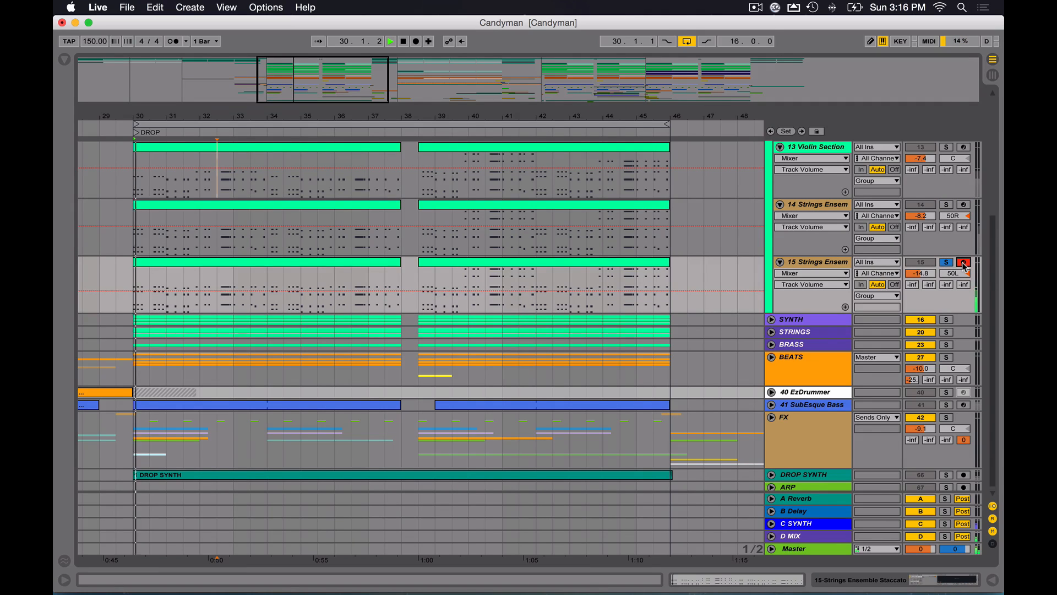
# - Solo the whole STRINGS group containing tracks 13 to 15, stop playback, and fold the group
pyautogui.scroll(2, 965, 268)
pyautogui.scroll(2, 965, 268)
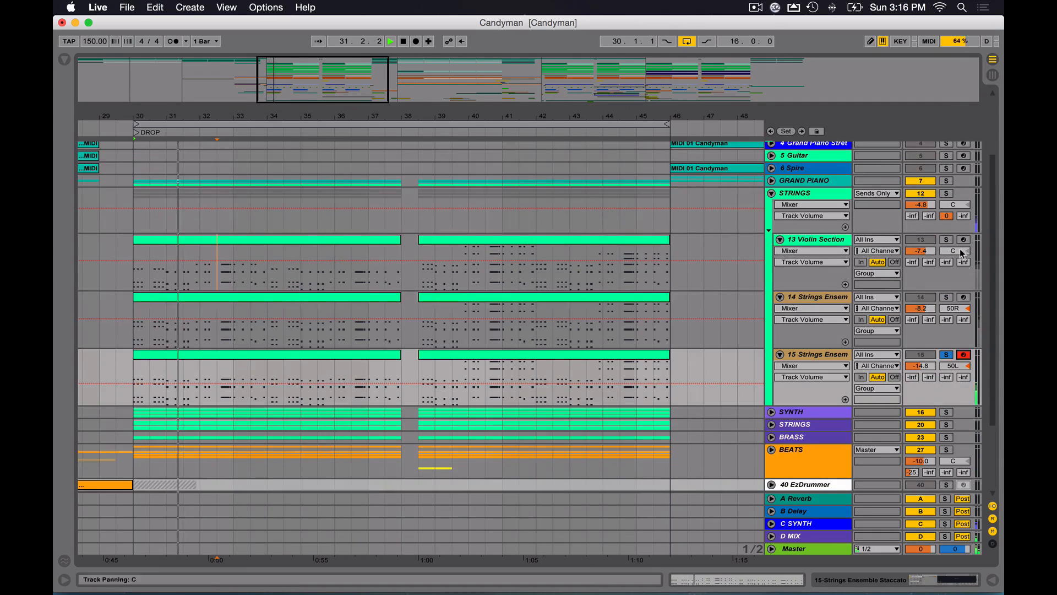
pyautogui.click(950, 193)
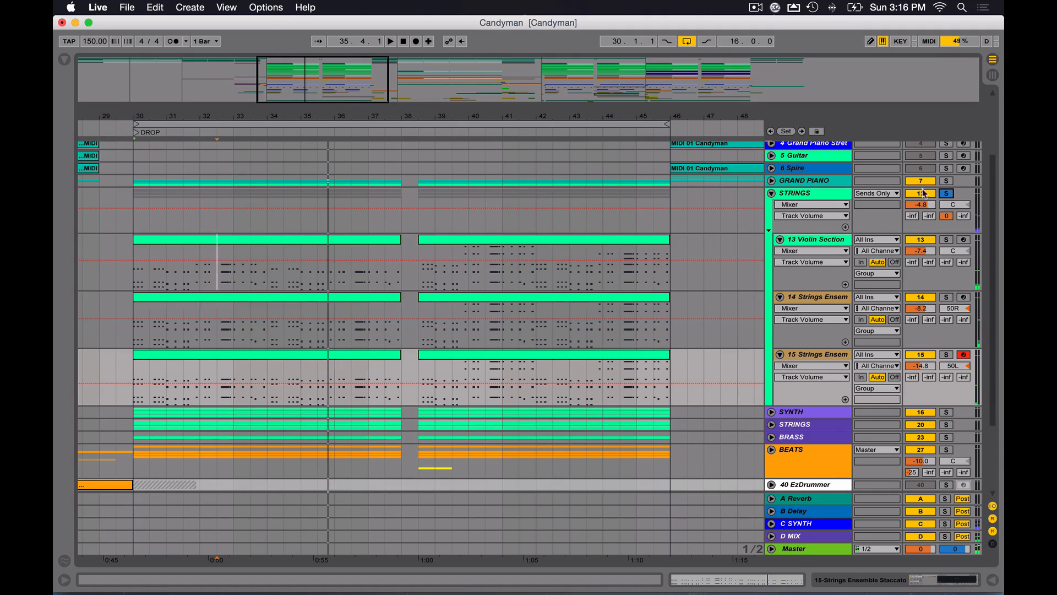
pyautogui.click(772, 193)
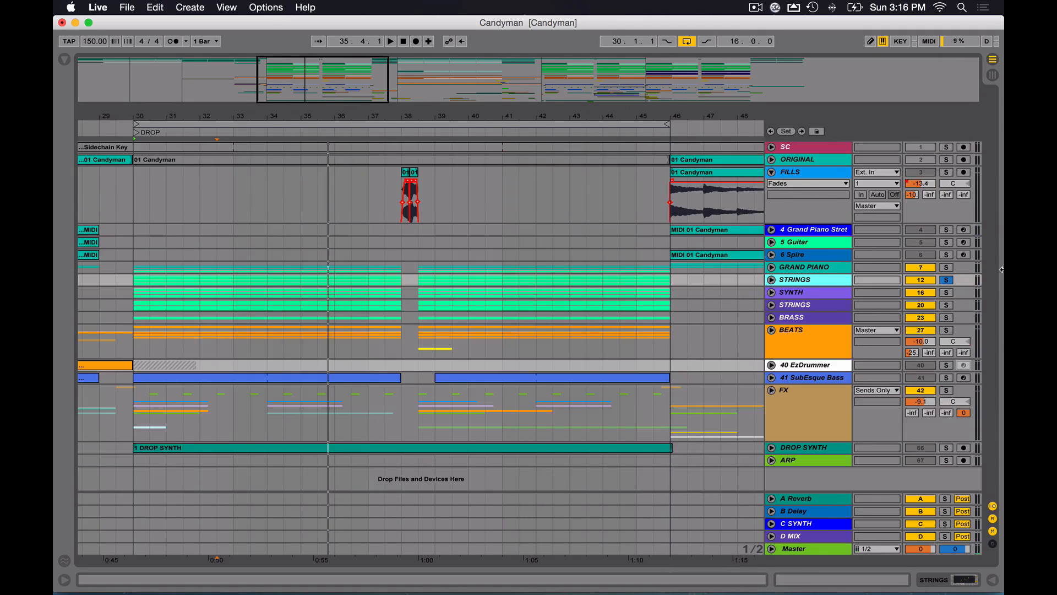
# - Unfold the SYNTH group with all solos off and select its 17 Spire and 18 Spire tracks in turn
pyautogui.click(786, 295)
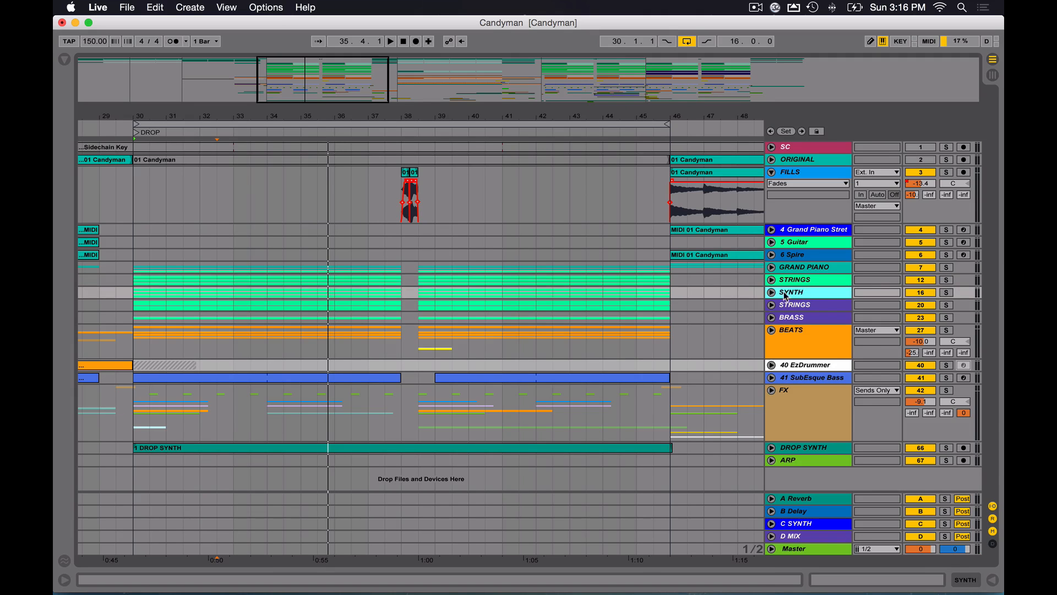
pyautogui.click(772, 292)
pyautogui.scroll(-5, 813, 252)
pyautogui.scroll(1, 813, 251)
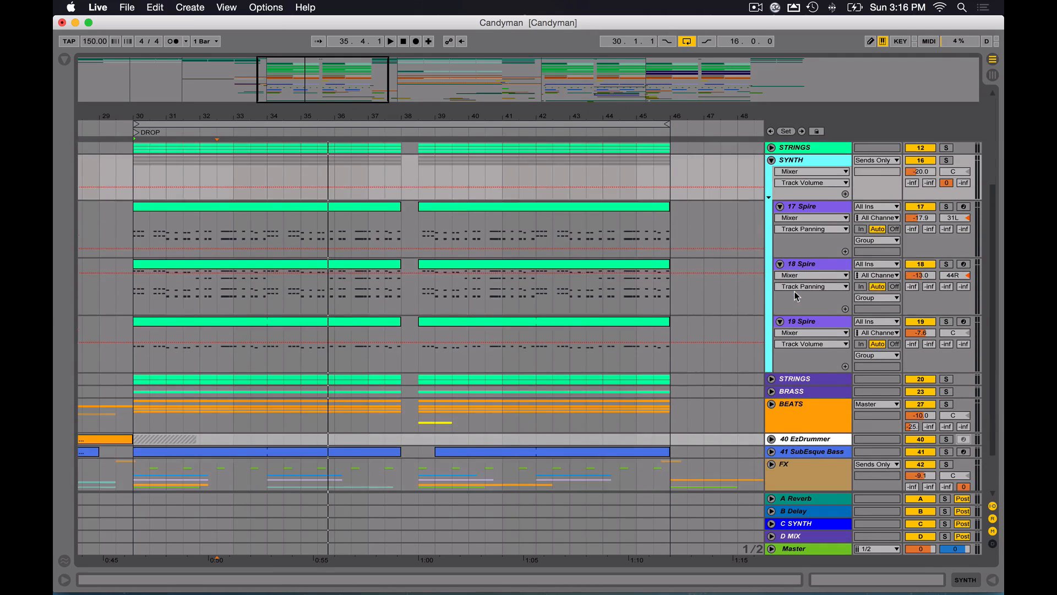
pyautogui.click(814, 223)
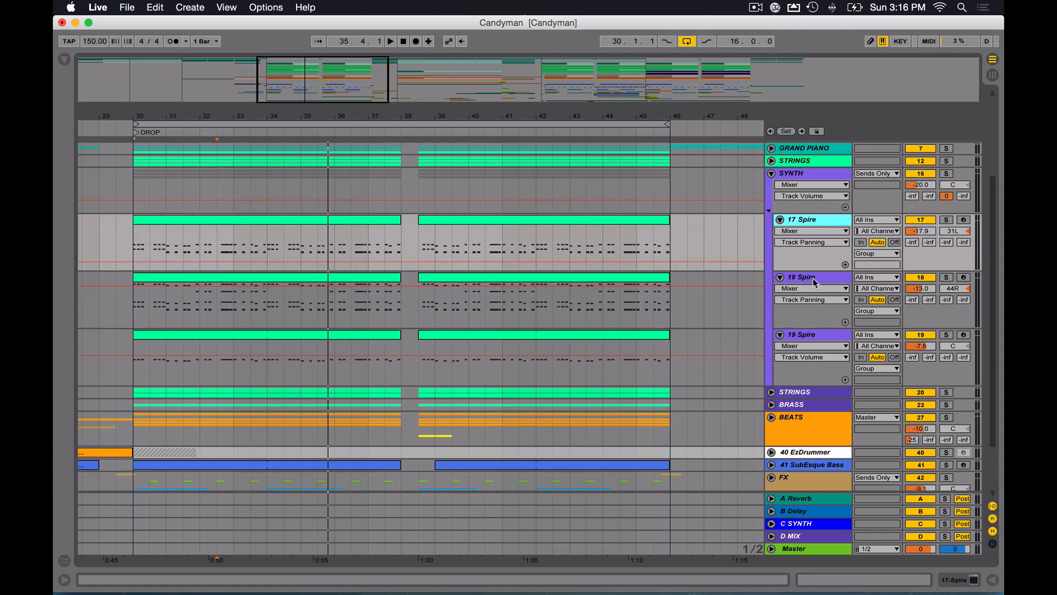
pyautogui.click(814, 282)
pyautogui.click(813, 219)
# - Solo the 17 Spire track and view its Spire synth plug-in, closing the plug-in window again
pyautogui.click(946, 220)
pyautogui.doubleClick(835, 226)
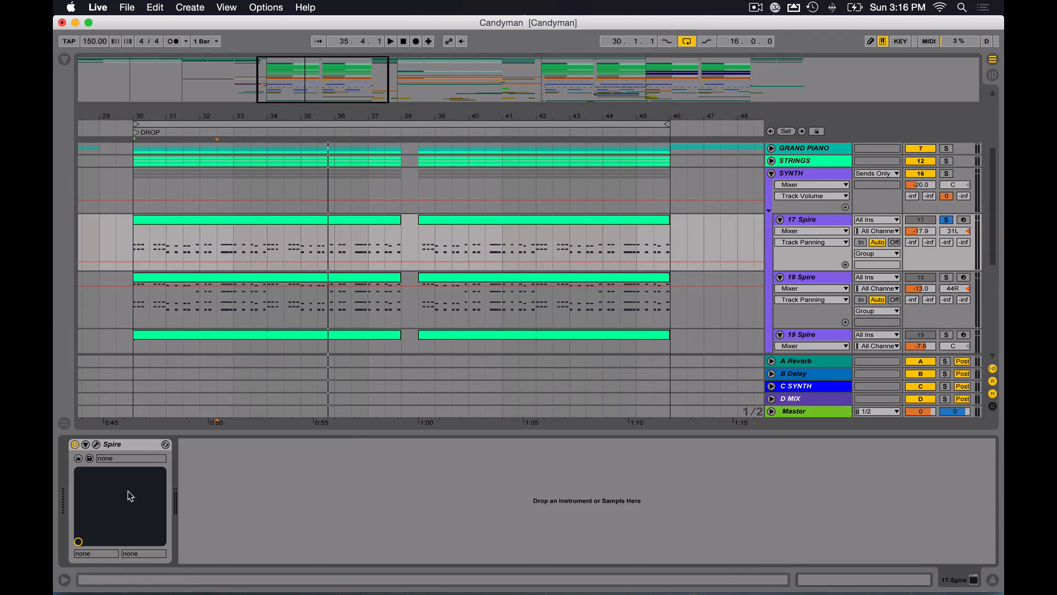
pyautogui.click(97, 445)
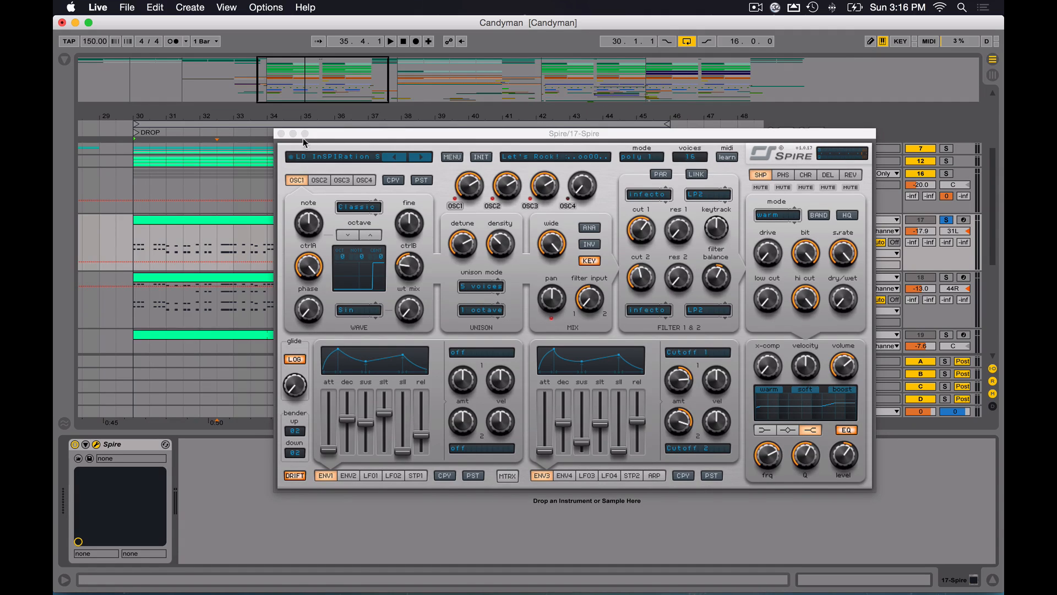
pyautogui.click(281, 134)
# - Play from bar 30 with 17 Spire, 18 Spire, 19 Spire and the whole SYNTH group soloed in turn, and stop playback
pyautogui.press('-')
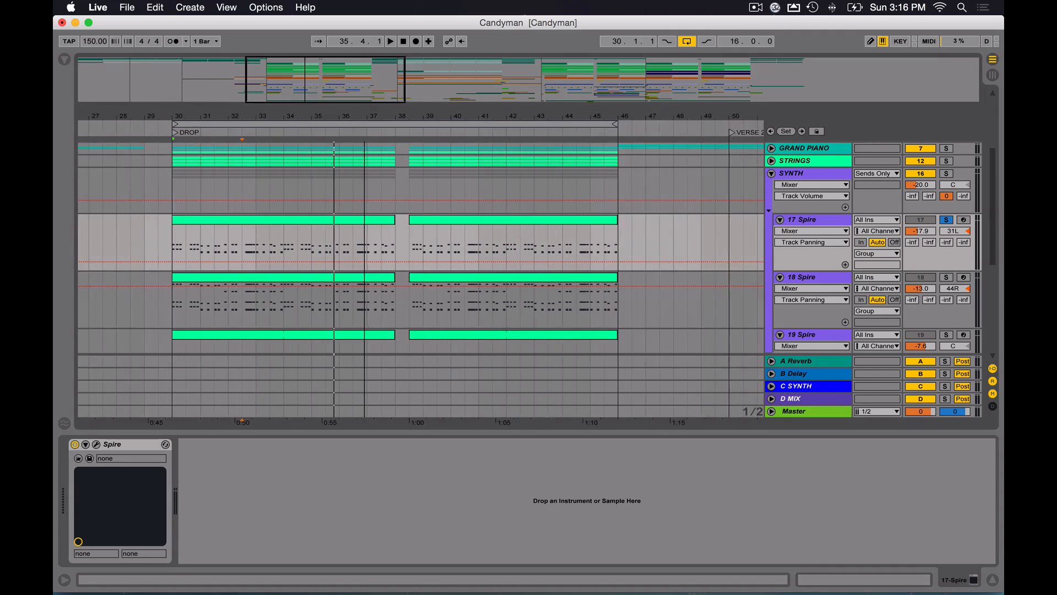
pyautogui.click(809, 223)
pyautogui.press('space')
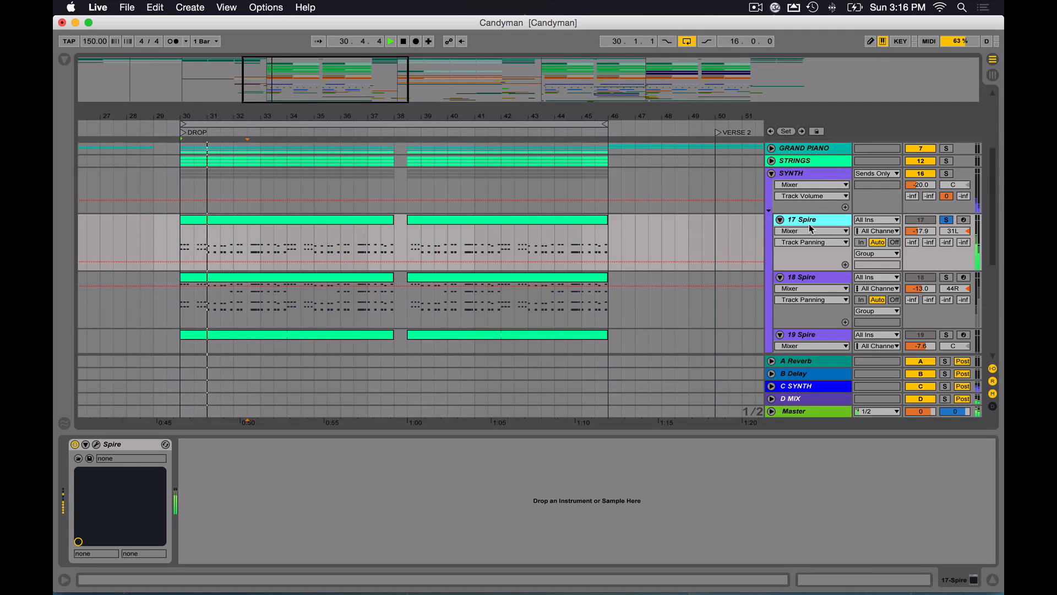
pyautogui.click(946, 280)
pyautogui.scroll(-1, 948, 322)
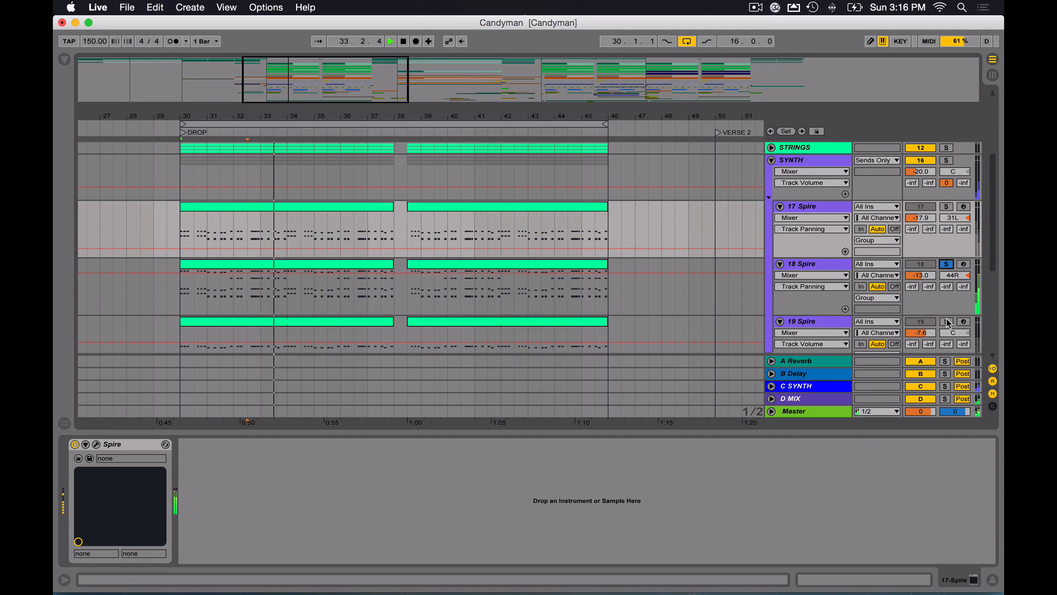
pyautogui.click(947, 322)
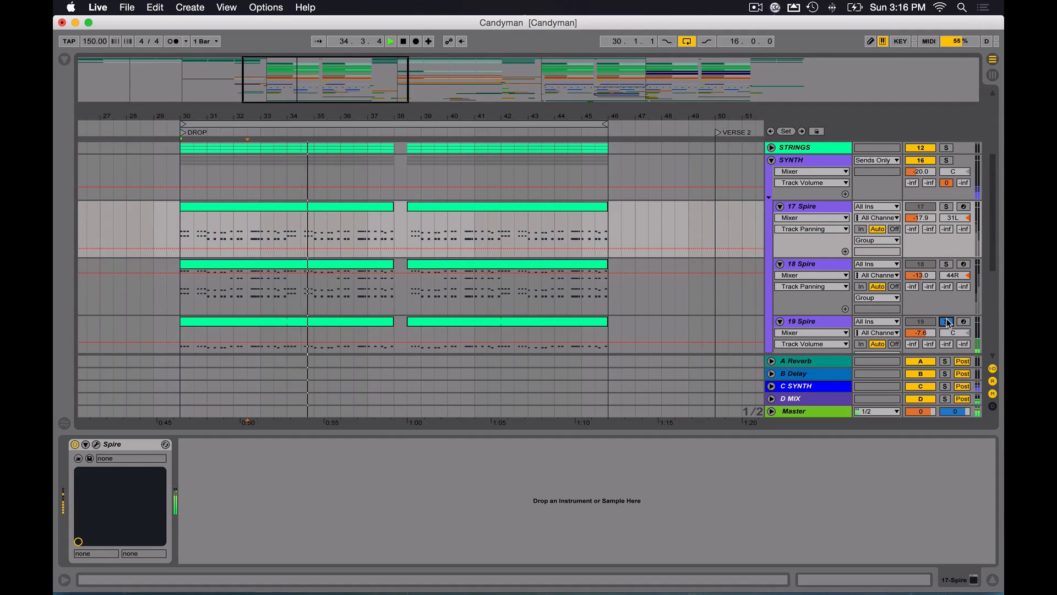
pyautogui.click(947, 160)
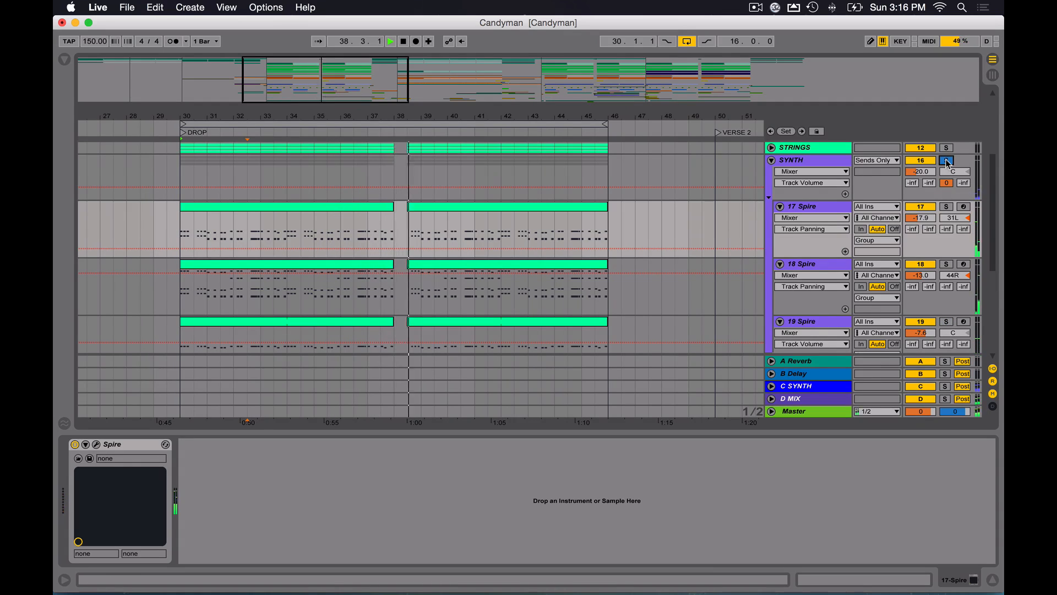
pyautogui.click(815, 161)
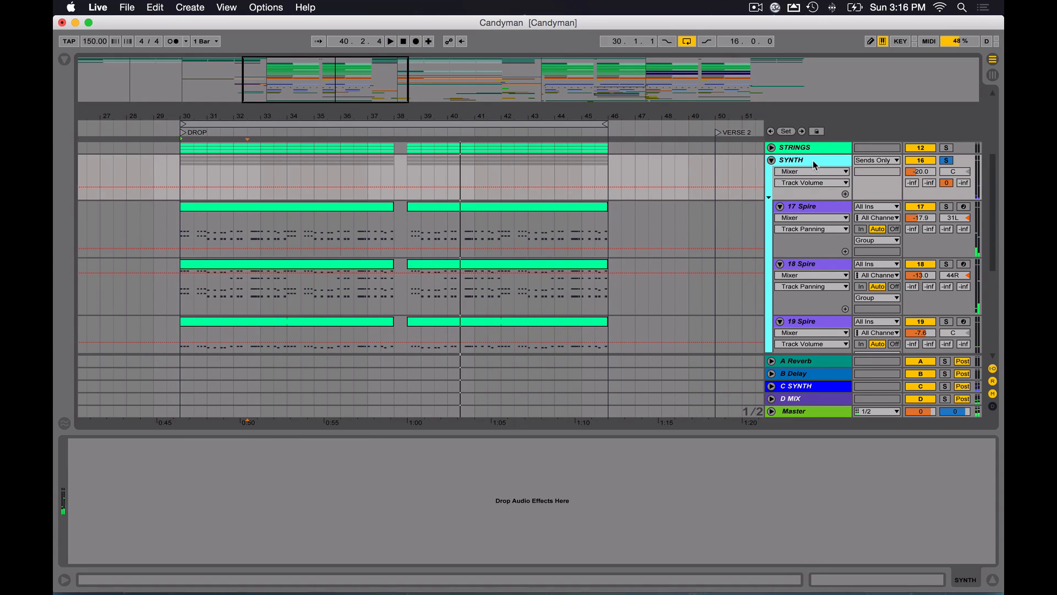
# - Select the SYNTH group track and fold the group
pyautogui.scroll(5, 815, 163)
pyautogui.scroll(-4, 815, 164)
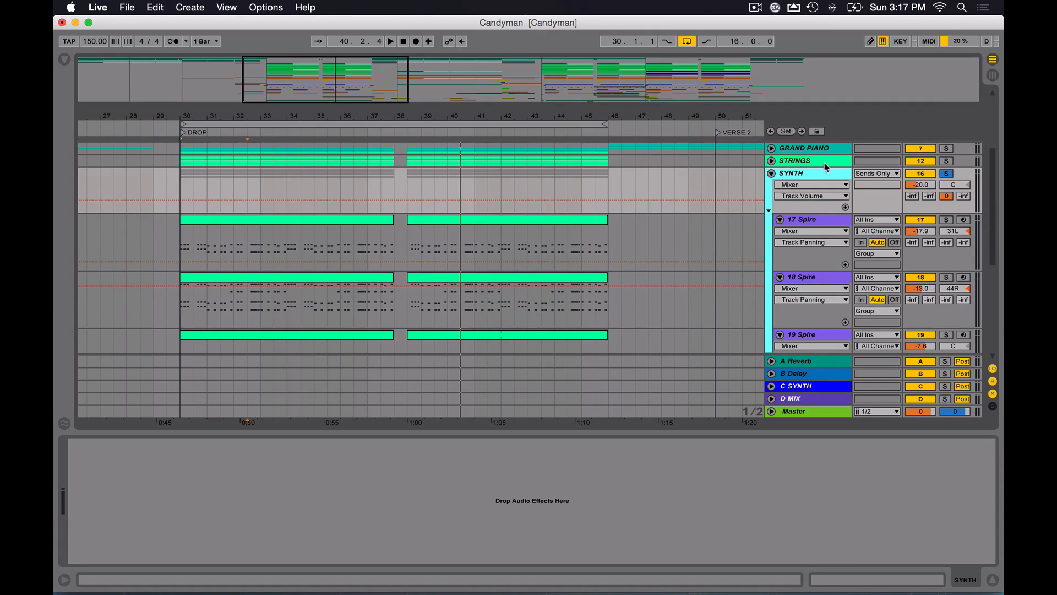
pyautogui.scroll(-5, 813, 234)
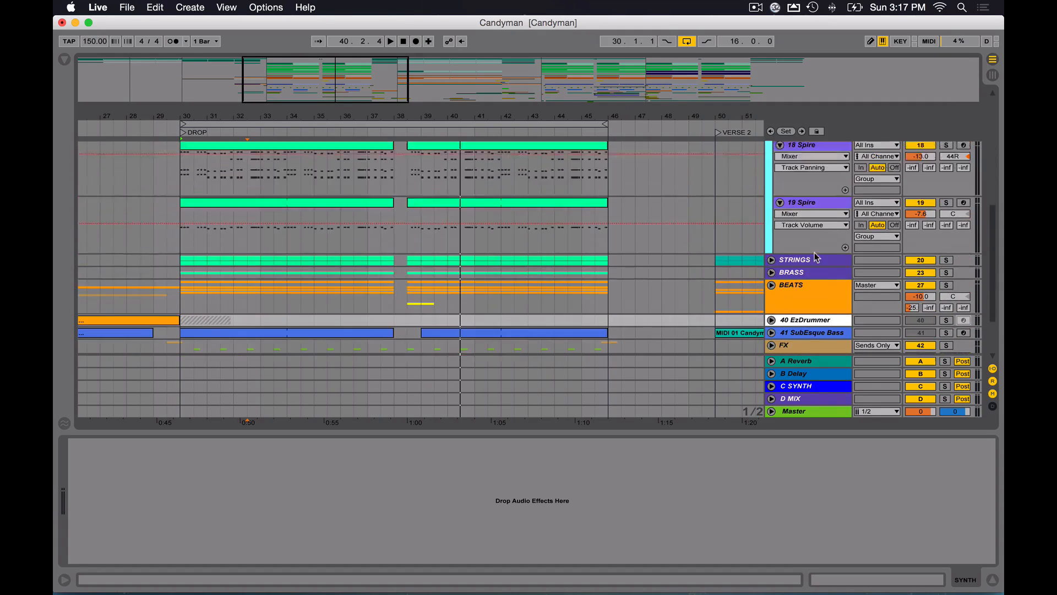
pyautogui.scroll(9, 817, 257)
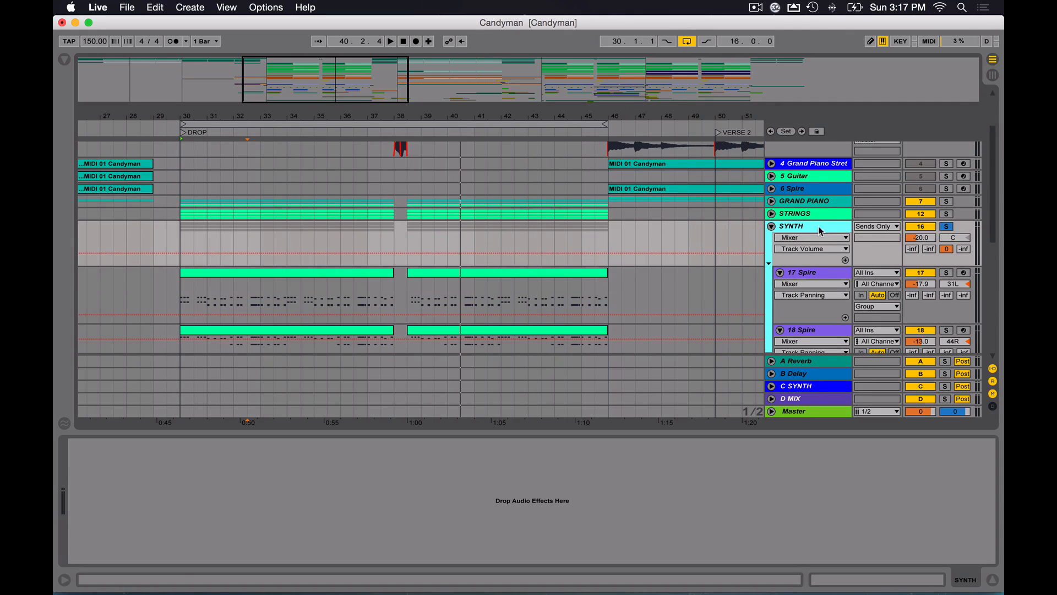
pyautogui.click(358, 524)
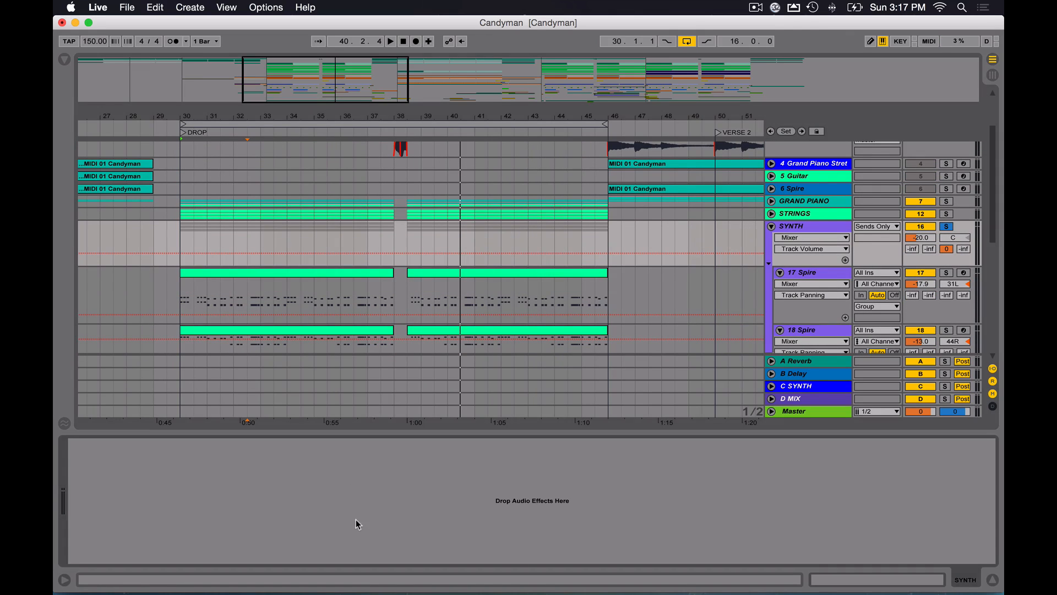
pyautogui.click(815, 230)
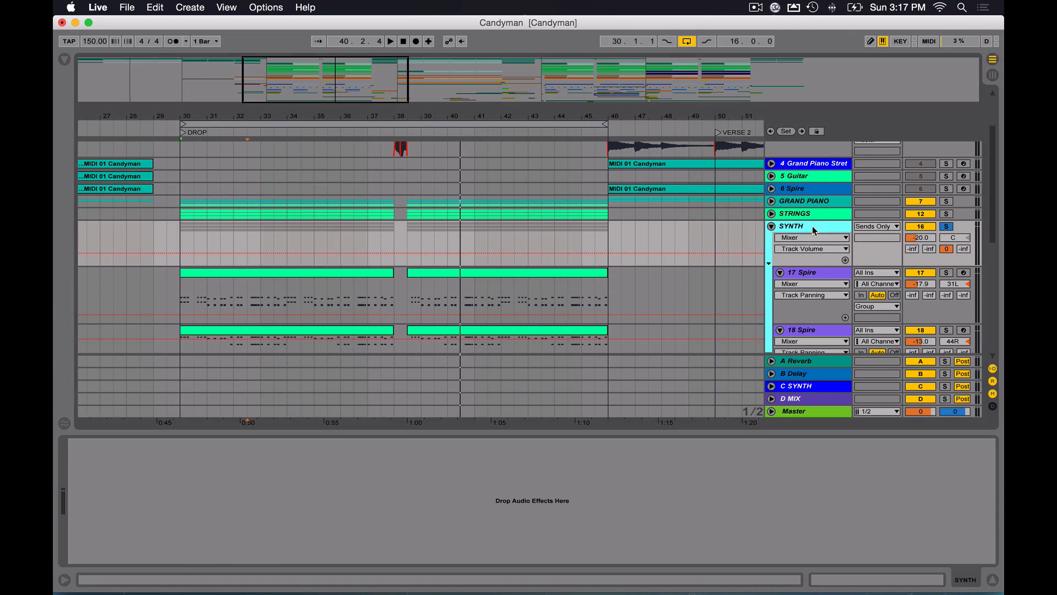
pyautogui.click(771, 226)
# - Unfold the second STRINGS group, below SYNTH, and solo its 21 Viola Solo Legato track
pyautogui.click(819, 239)
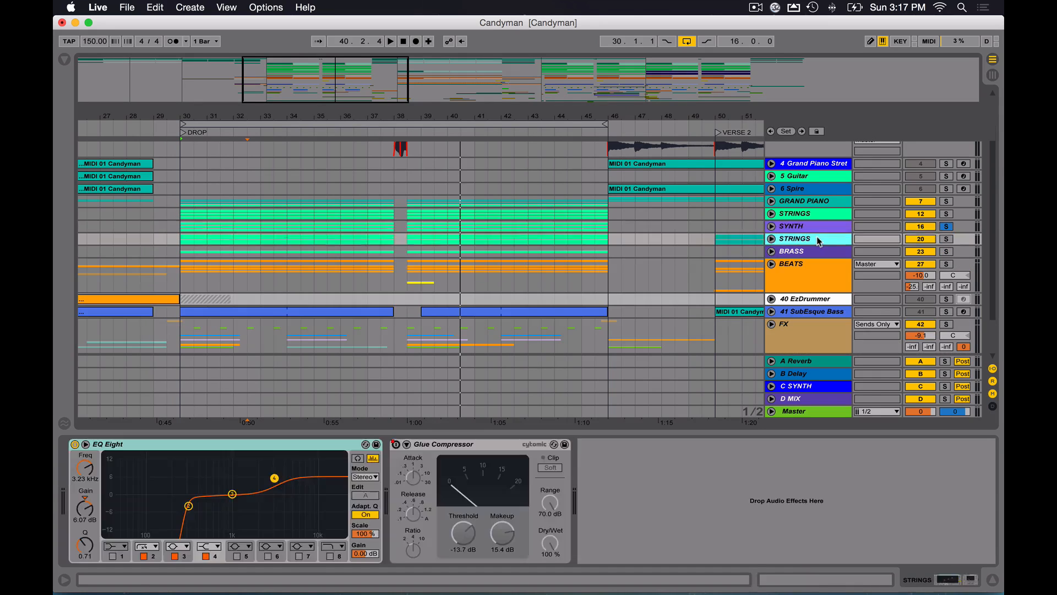
pyautogui.click(771, 239)
pyautogui.scroll(-2, 772, 240)
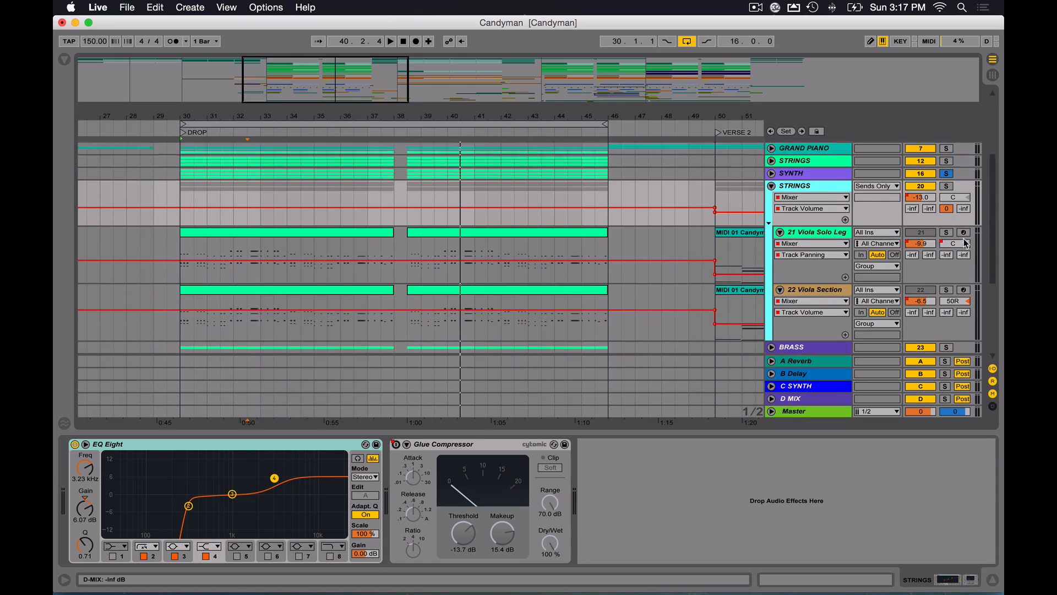
pyautogui.scroll(1, 965, 243)
pyautogui.click(951, 245)
pyautogui.scroll(-3, 791, 222)
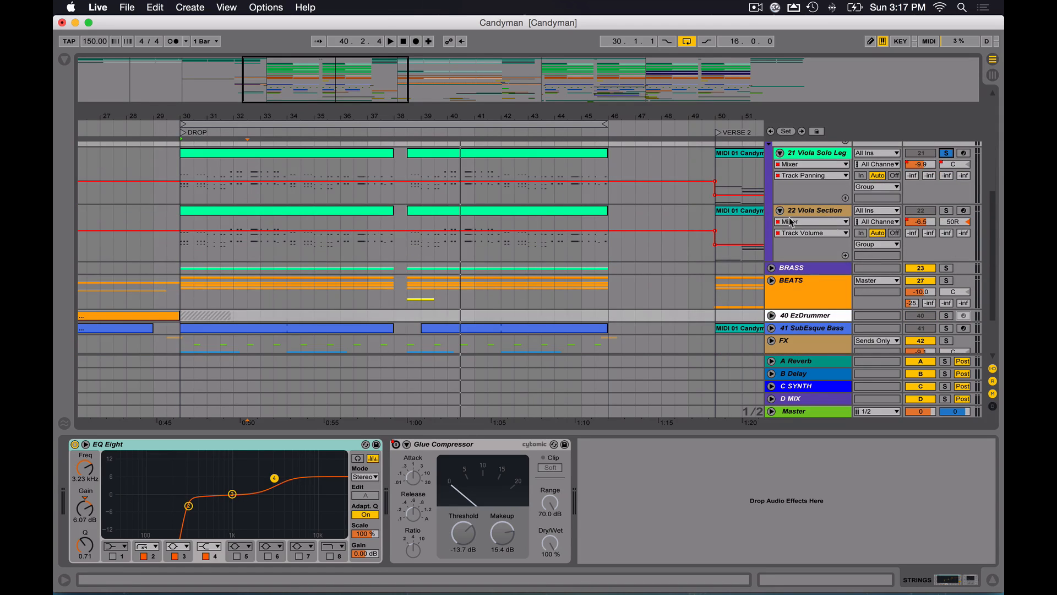
# - Widen the track headers, arm the 21 Viola Solo Legato track, and show its instrument rack and sampler
pyautogui.moveTo(767, 198); pyautogui.dragTo(737, 200)
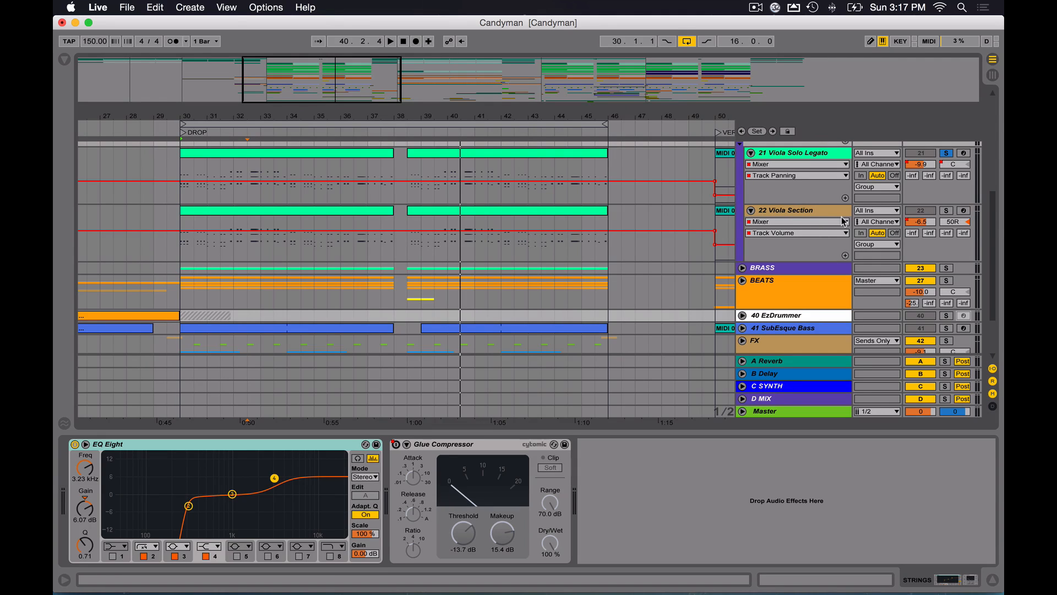
pyautogui.click(818, 213)
pyautogui.click(724, 157)
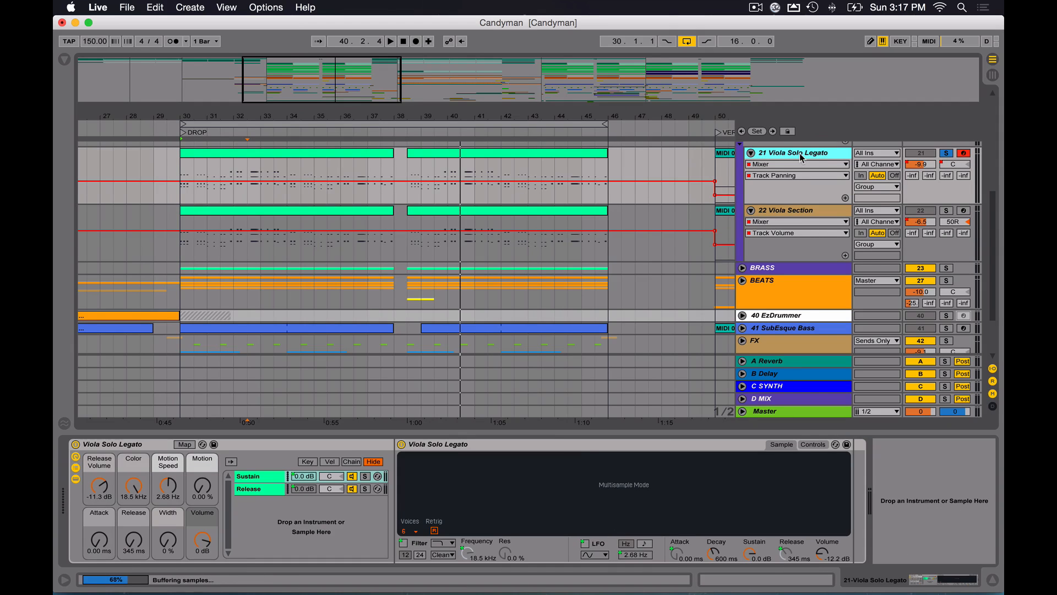
pyautogui.click(554, 453)
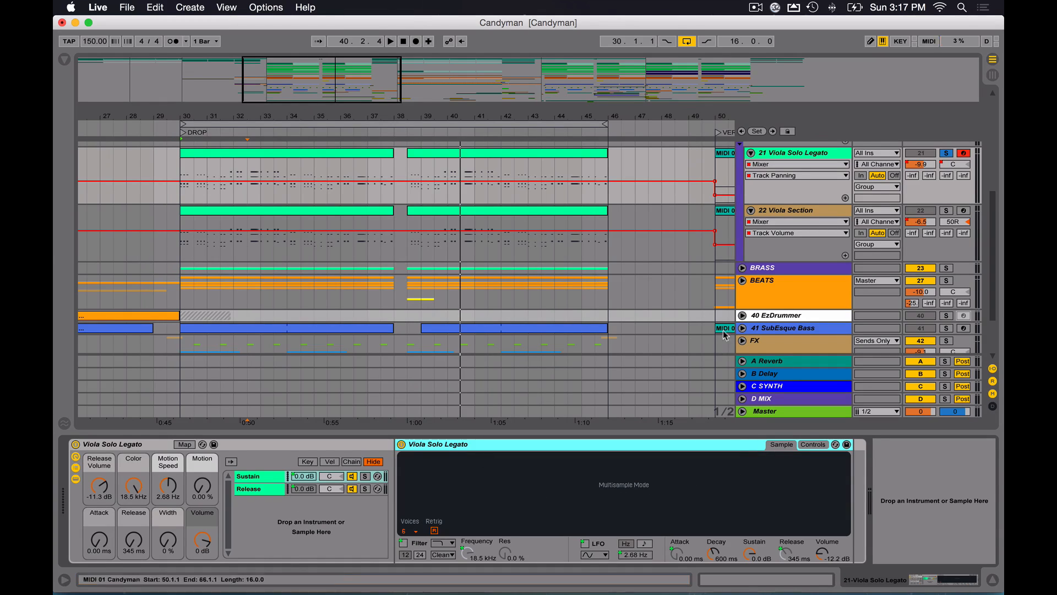
# - Unfold the 4 Grand Piano Stretch Mellow track and show its device chain from the instrument rack onward
pyautogui.scroll(5, 769, 270)
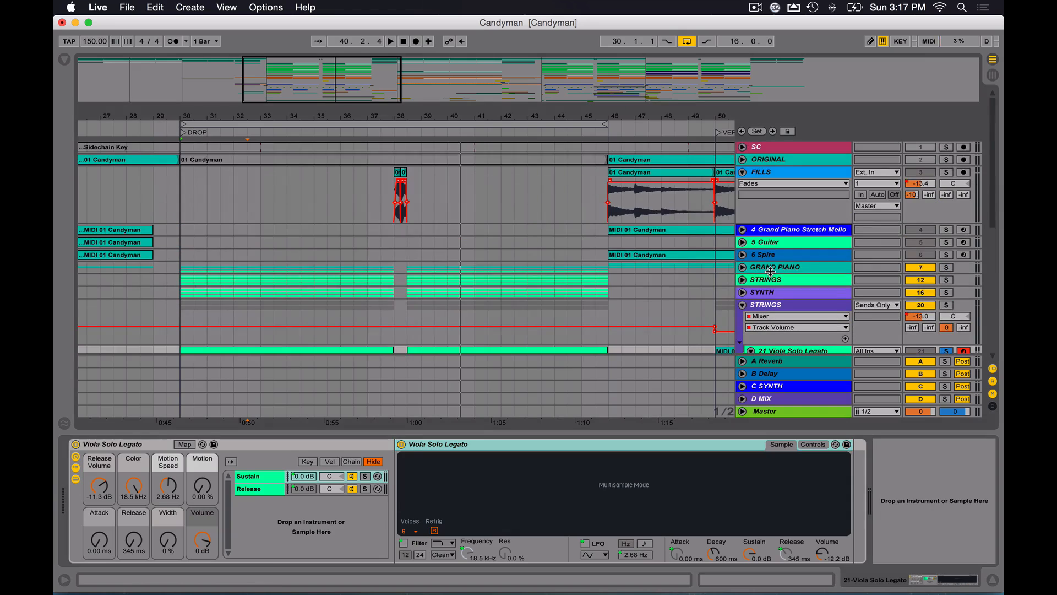
pyautogui.click(743, 230)
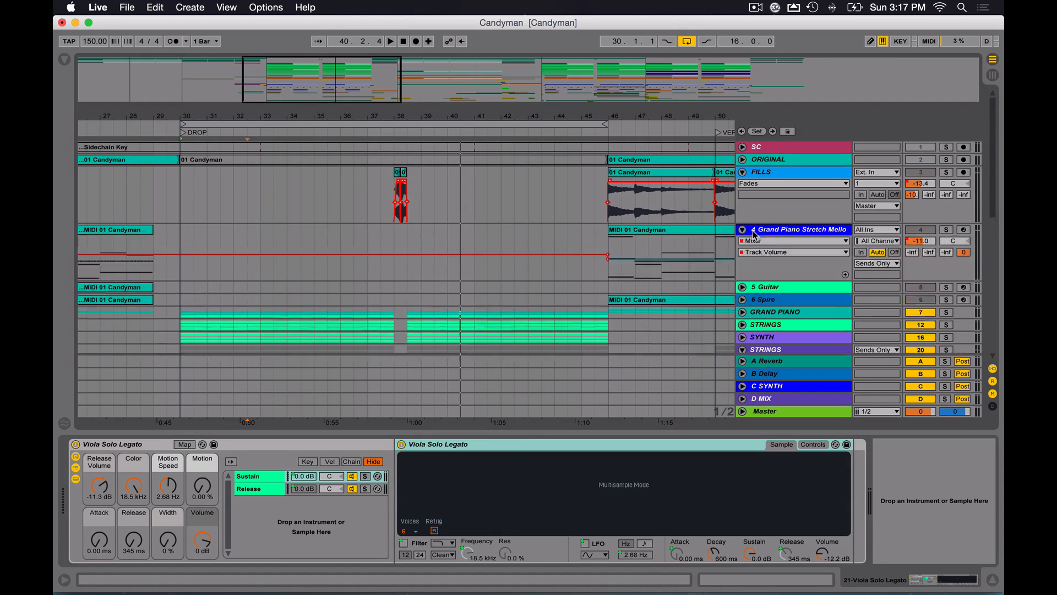
pyautogui.click(786, 231)
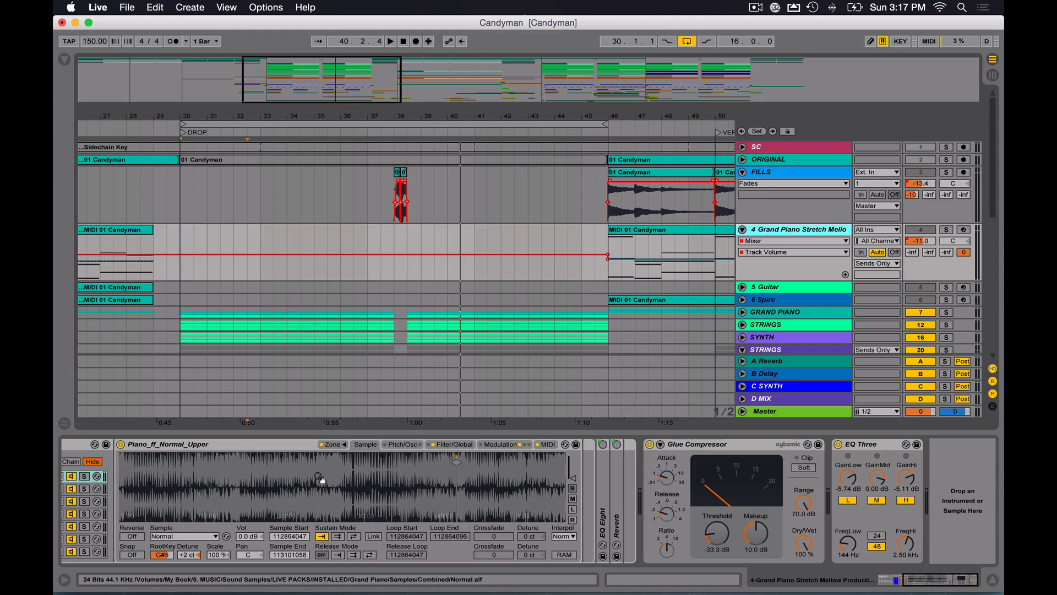
pyautogui.hscroll(-5, 314, 476)
pyautogui.hscroll(-3, 316, 477)
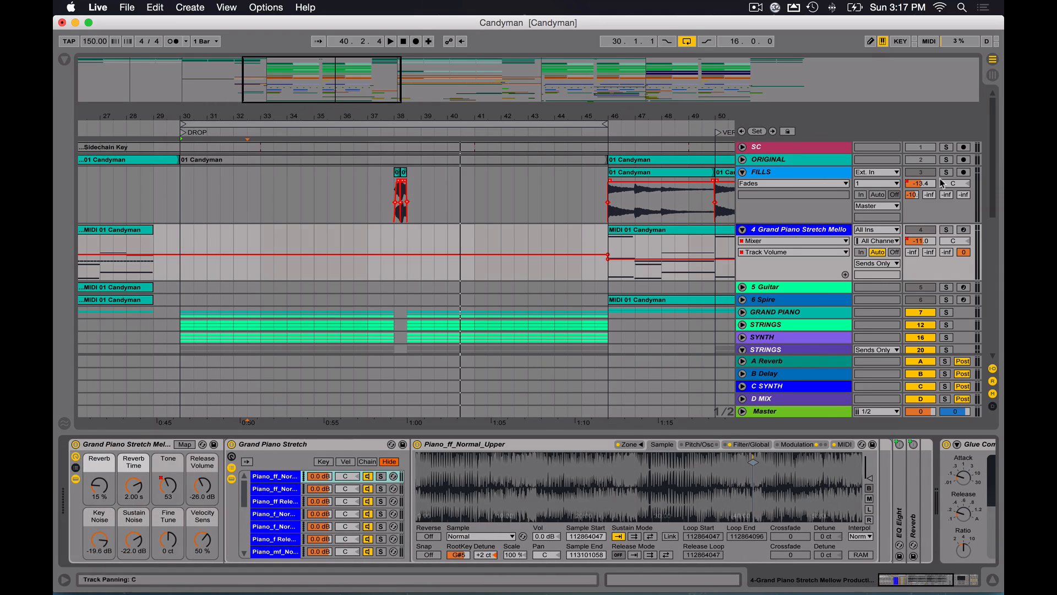
# - Return to the 21 Viola Solo Legato track and show its devices
pyautogui.scroll(-5, 823, 276)
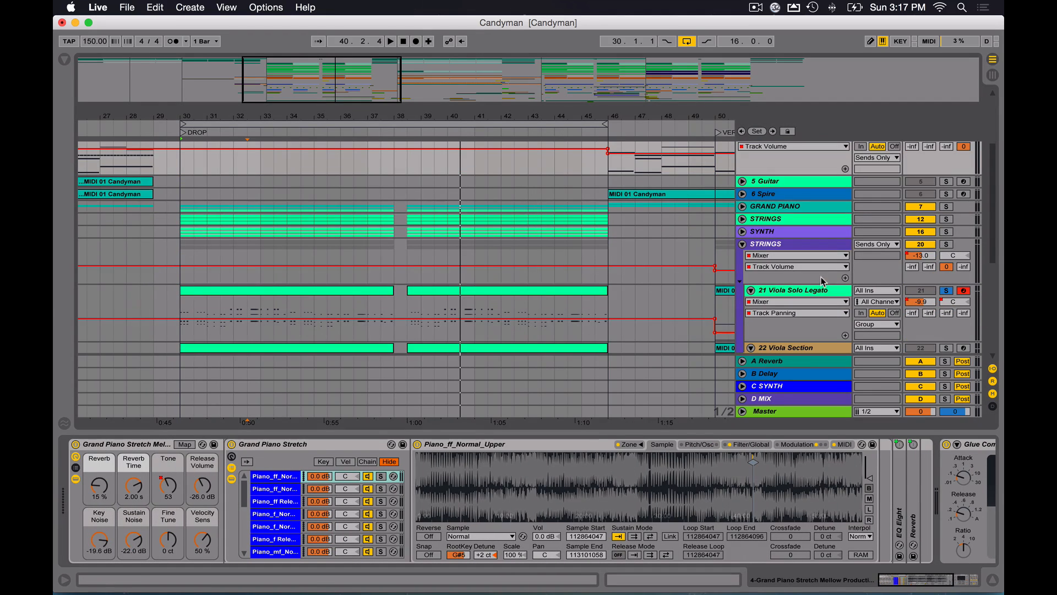
pyautogui.click(794, 293)
pyautogui.scroll(-5, 815, 239)
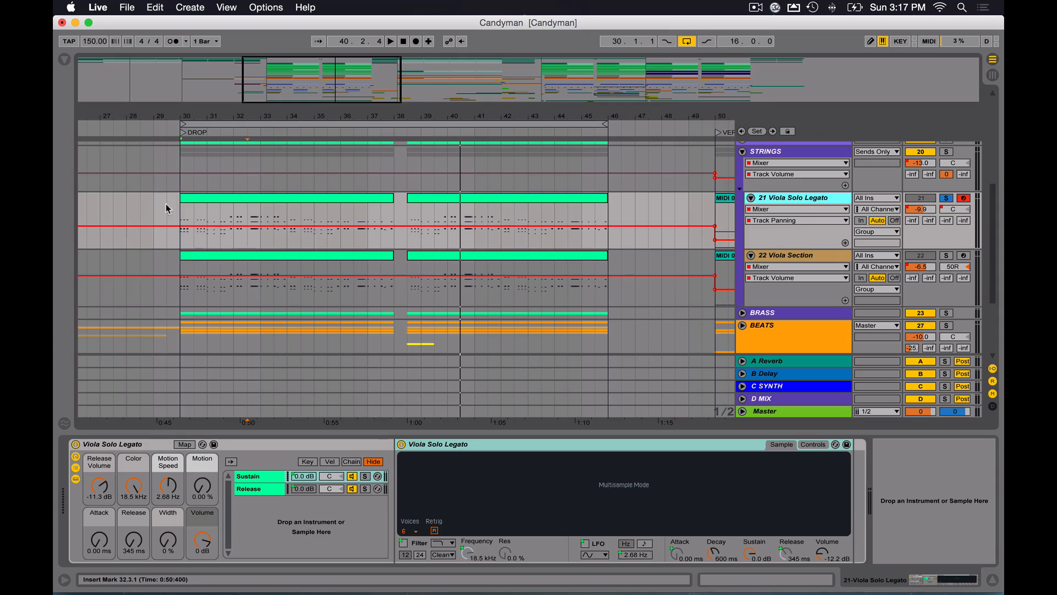
# - Audition the soloed 21 Viola Solo Legato track from the start of the DROP section at bar 30
pyautogui.click(181, 212)
pyautogui.press('space')
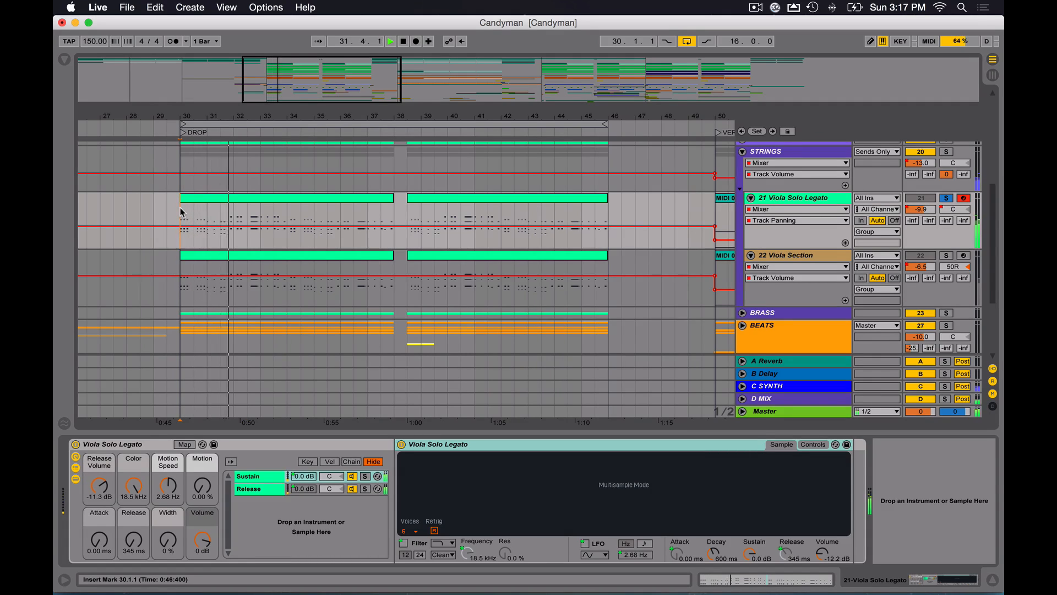
pyautogui.moveTo(288, 90)
pyautogui.mouseDown()
pyautogui.moveTo(288, 55)
pyautogui.moveTo(290, 87)
pyautogui.mouseUp()
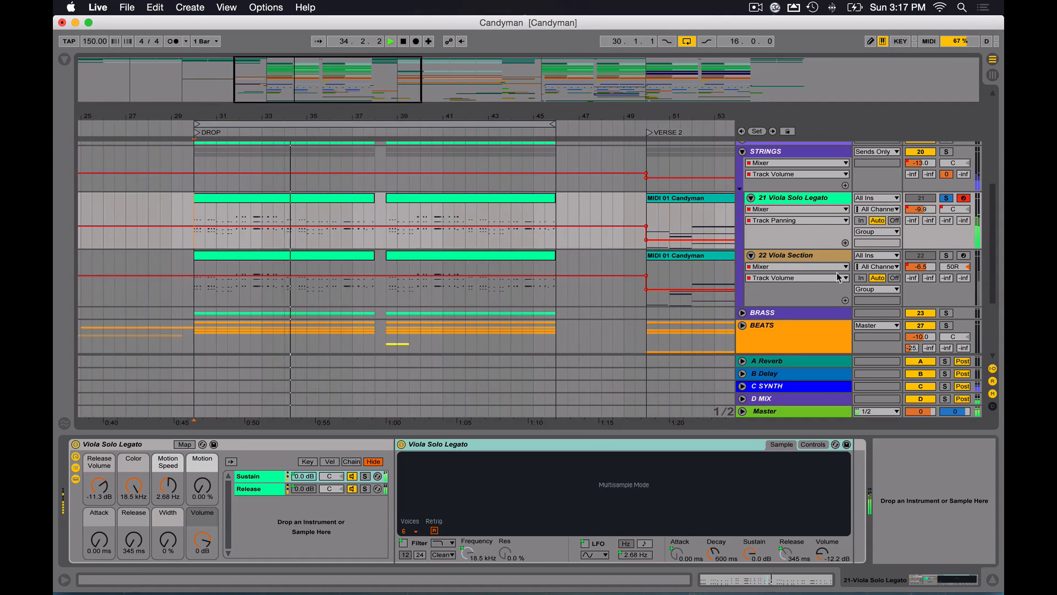
pyautogui.press('space')
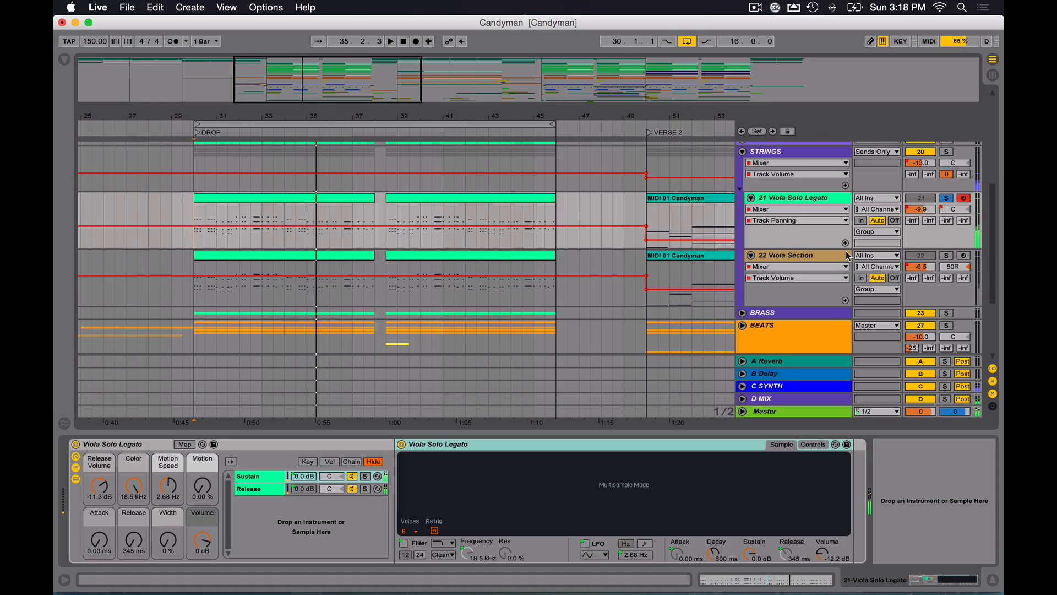
# - Arm and solo the 22 Viola Section track and play it from the start of the DROP section
pyautogui.click(963, 256)
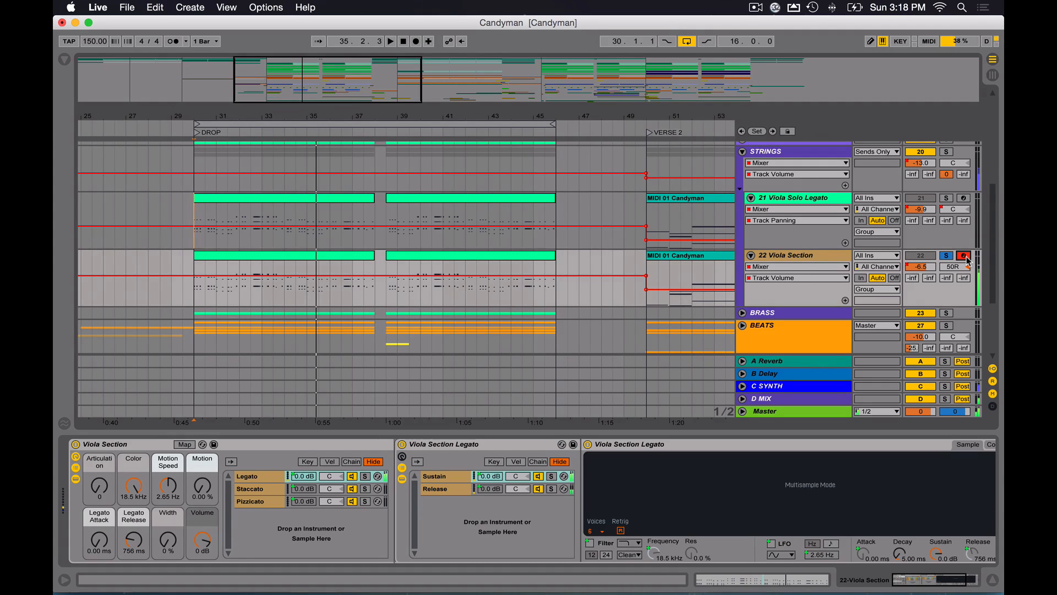
pyautogui.press('space')
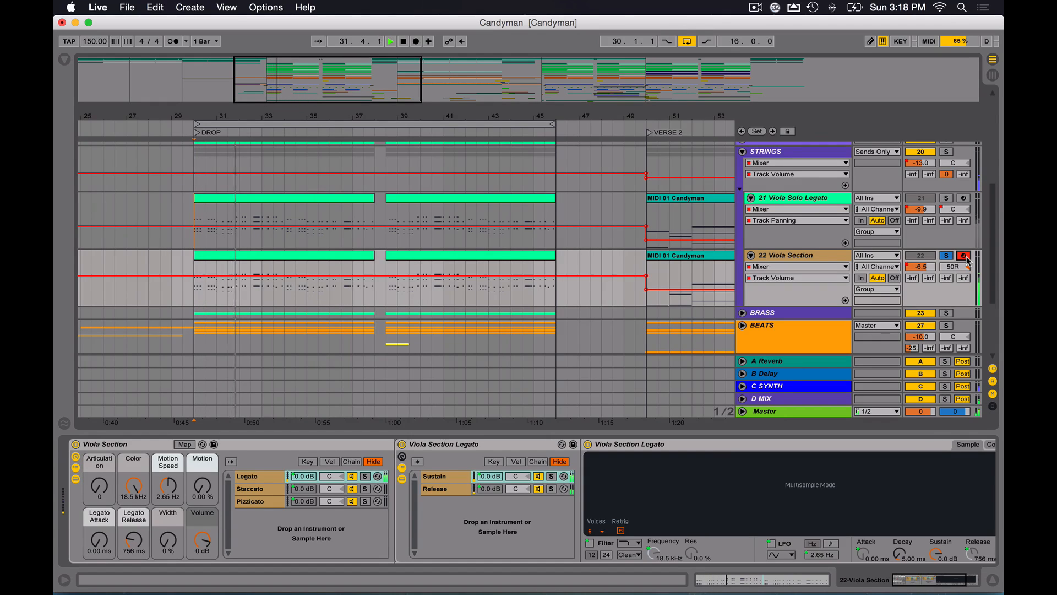
# - Solo the viola STRINGS group and show its EQ Eight and Glue Compressor
pyautogui.click(947, 152)
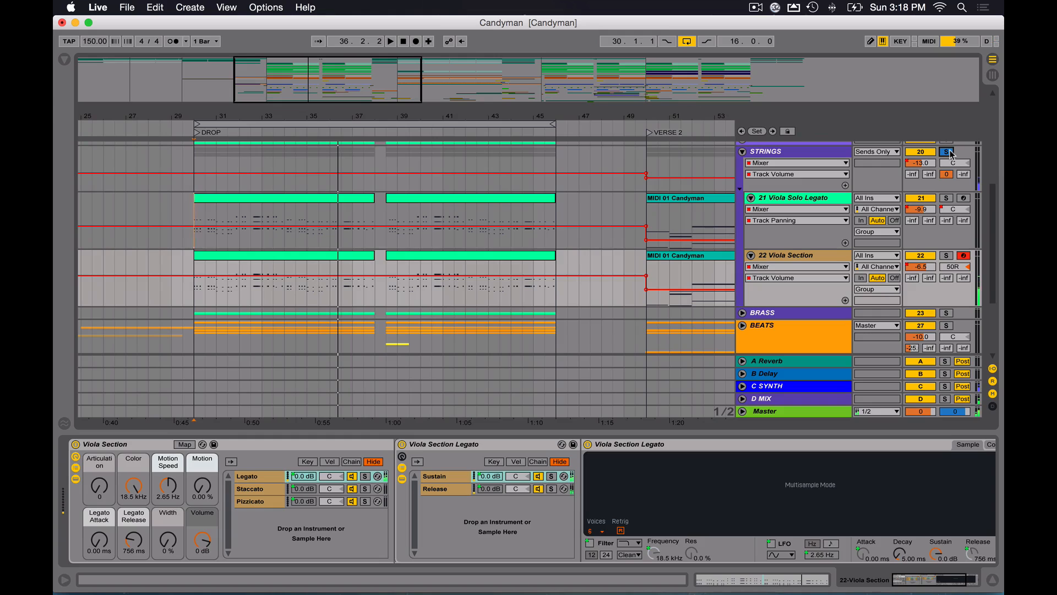
pyautogui.scroll(-3, 953, 155)
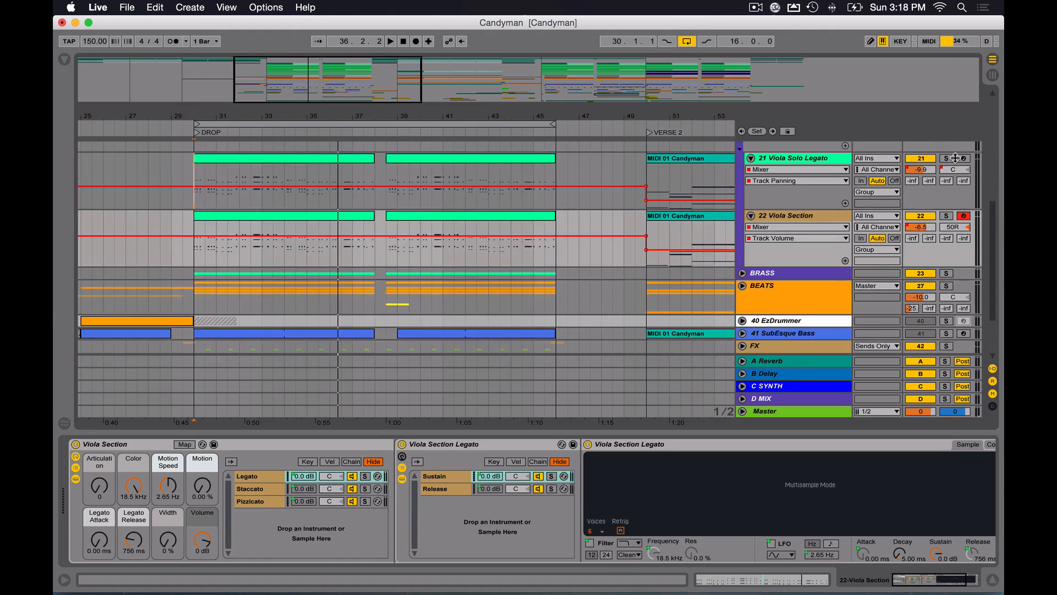
pyautogui.scroll(5, 956, 158)
pyautogui.click(805, 181)
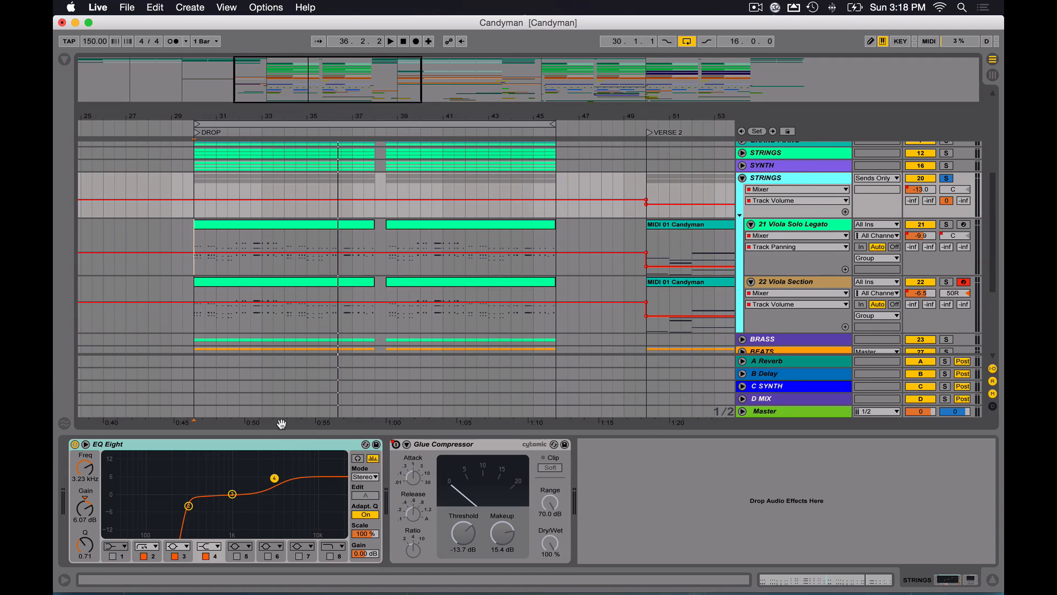
pyautogui.click(255, 447)
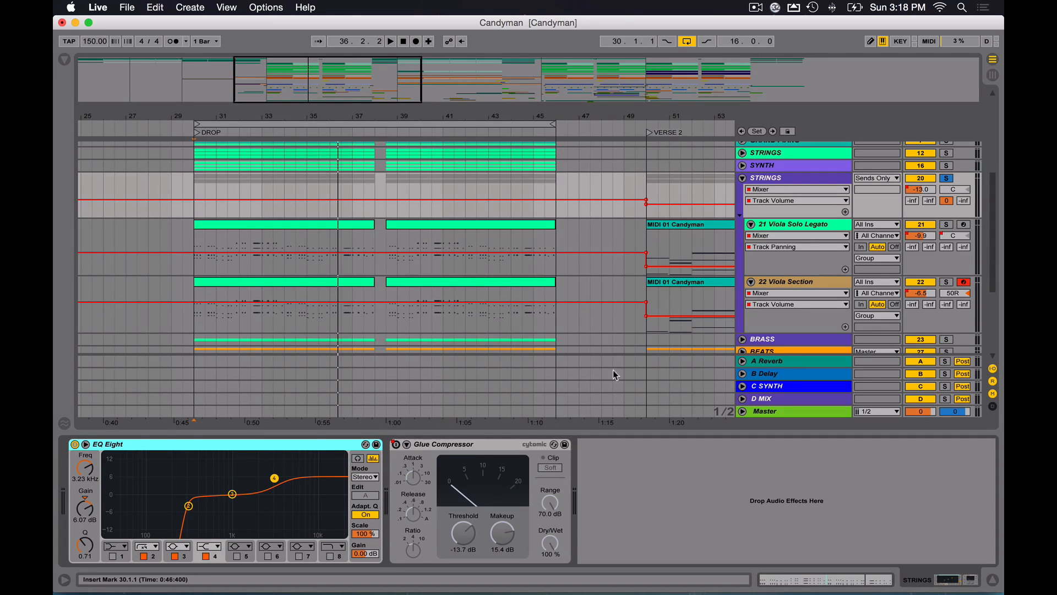
# - Examine the viola clips and their automation across the VERSE 2, DROP 2 and DROP OUT? sections
pyautogui.moveTo(389, 84); pyautogui.dragTo(500, 66)
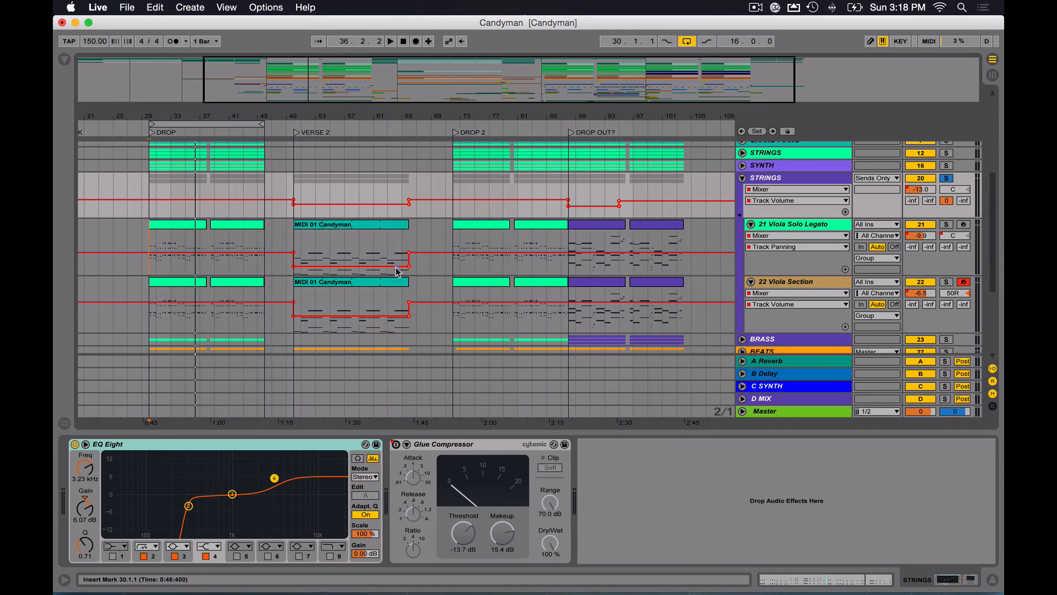
pyautogui.scroll(-2, 332, 287)
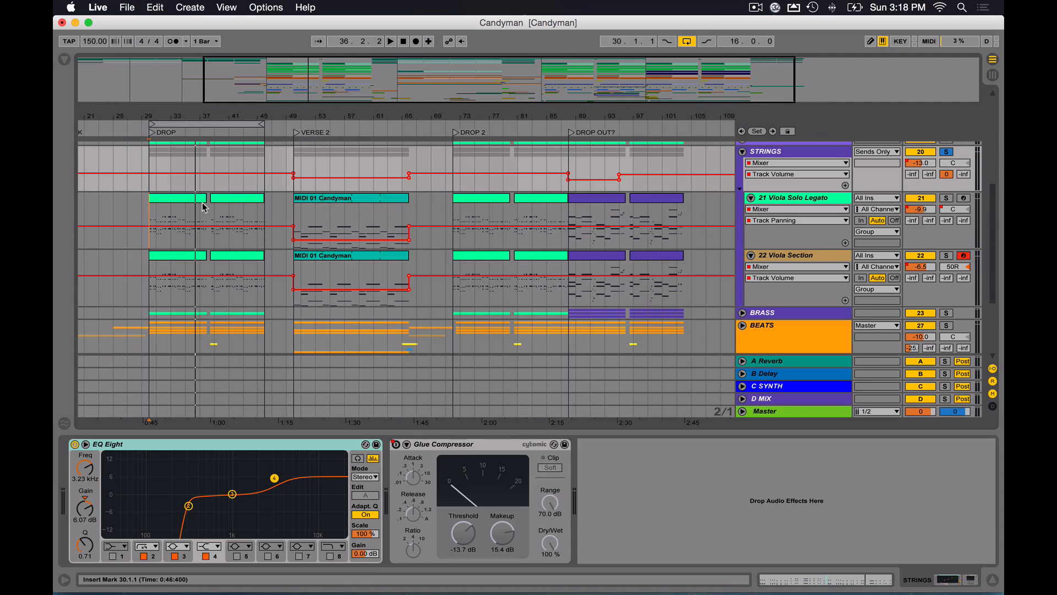
pyautogui.scroll(-1, 204, 207)
pyautogui.scroll(3, 204, 207)
pyautogui.hscroll(-4, 201, 206)
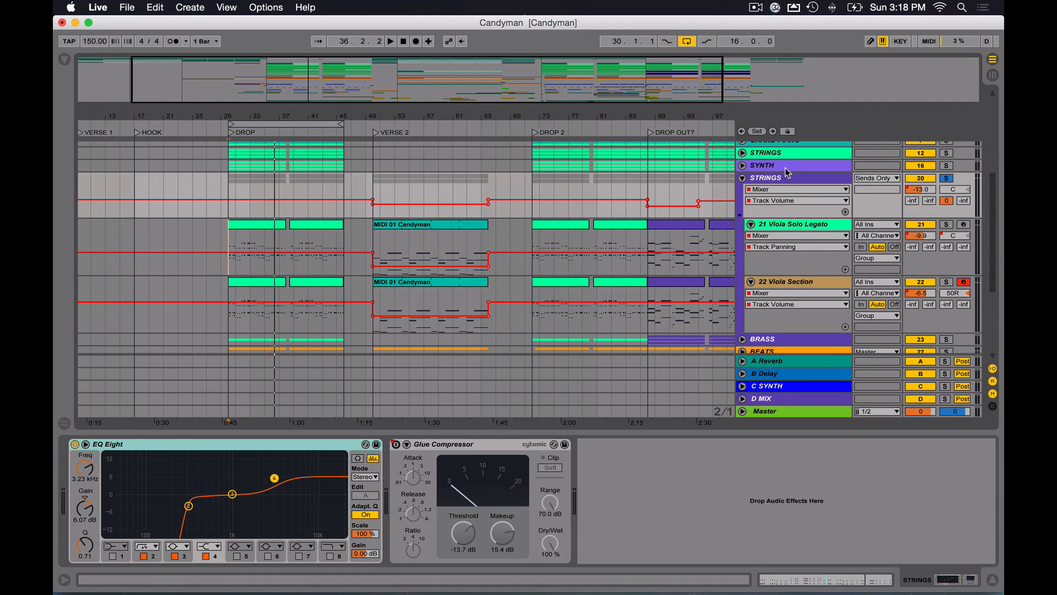
# - Fold the viola STRINGS group, then unfold and solo the BRASS group
pyautogui.click(786, 179)
pyautogui.click(742, 178)
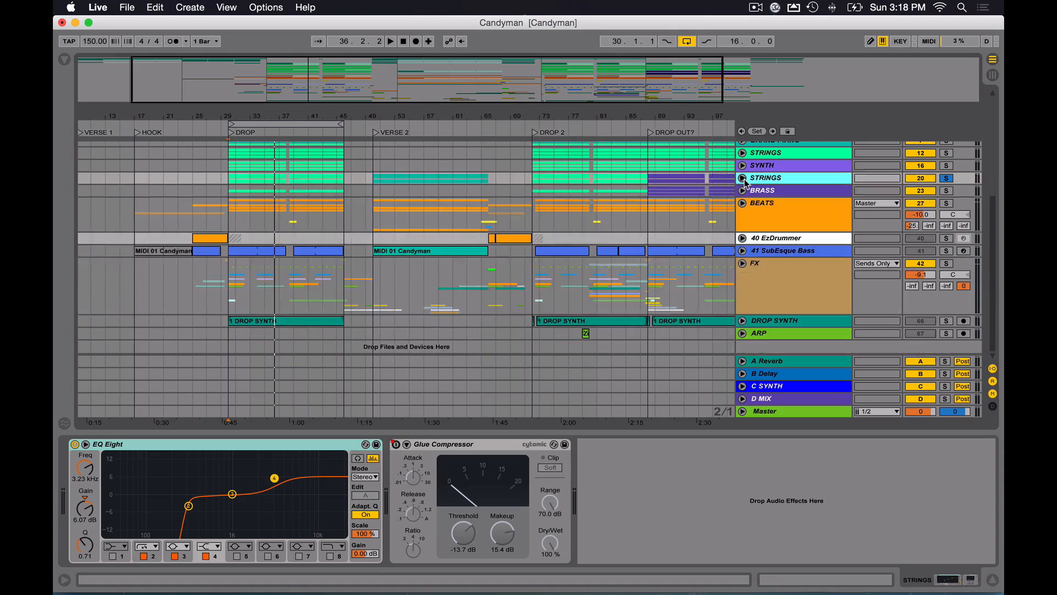
pyautogui.click(774, 193)
pyautogui.click(743, 190)
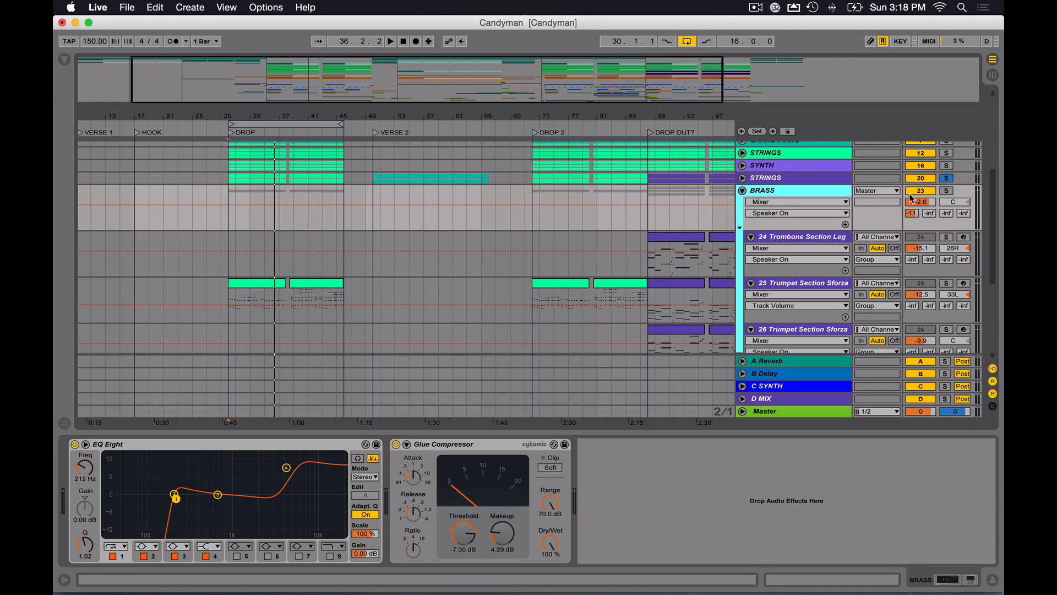
pyautogui.click(946, 191)
pyautogui.moveTo(248, 79); pyautogui.dragTo(249, 108)
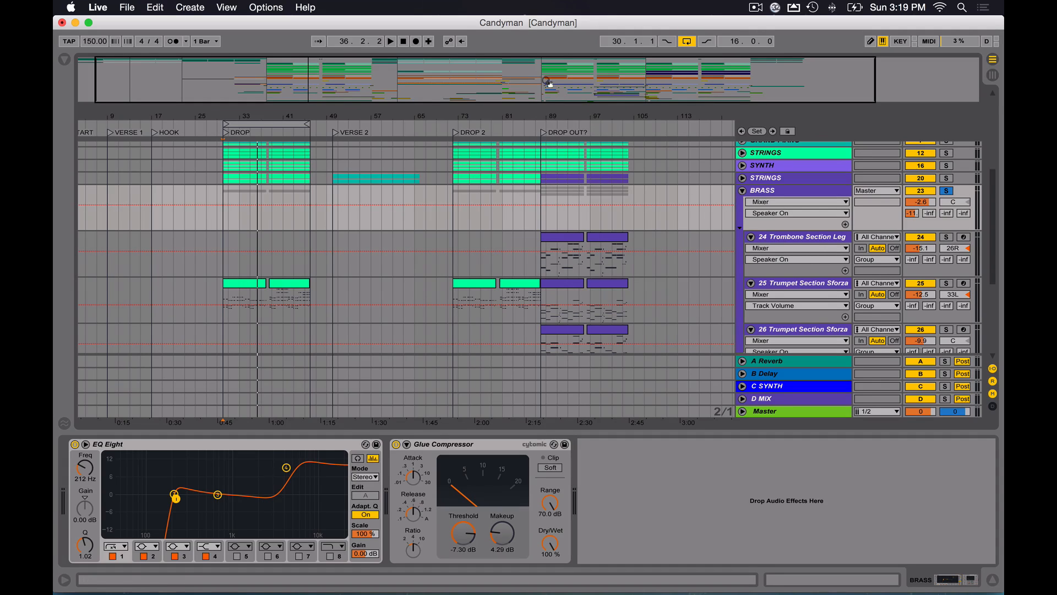
# - Audition the BRASS group from the start of the DROP section with its effects shown
pyautogui.click(783, 192)
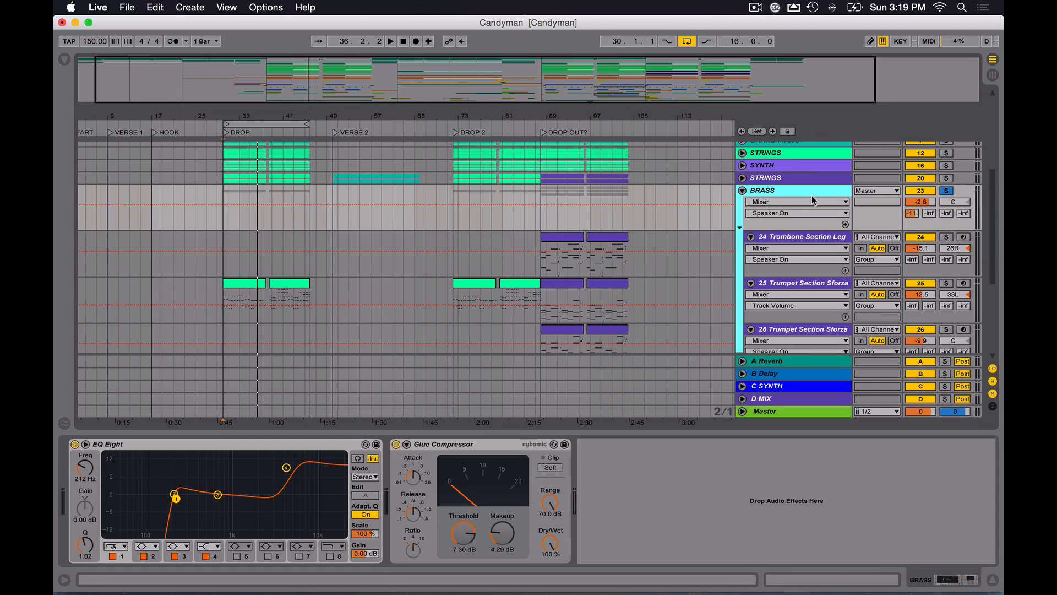
pyautogui.press('space')
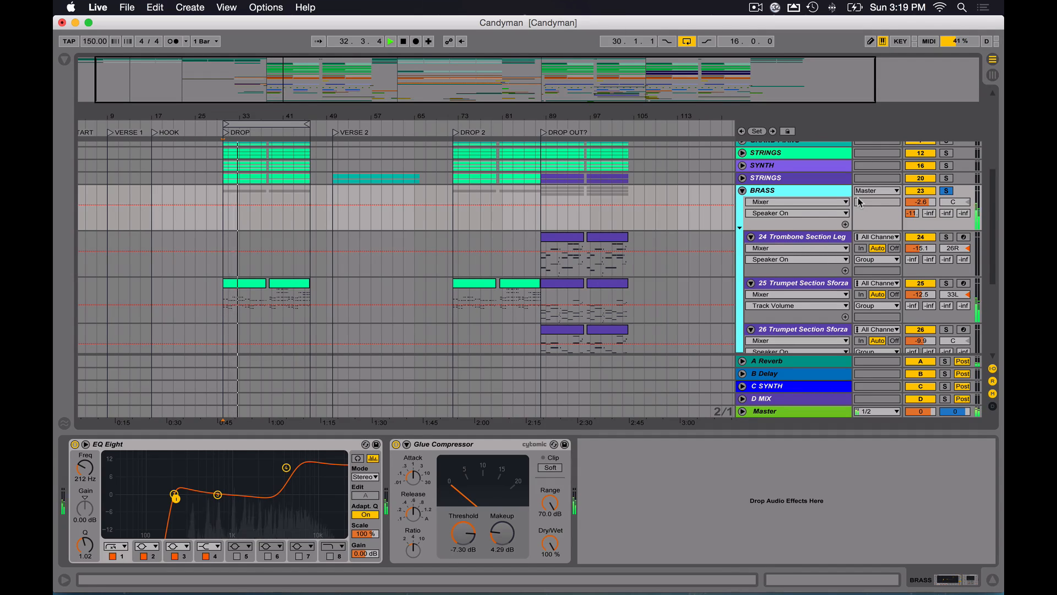
pyautogui.press('space')
# - Select the first DROP clip on the 25 Trumpet Section Sforzando track and show its instrument rack's chain list
pyautogui.click(237, 285)
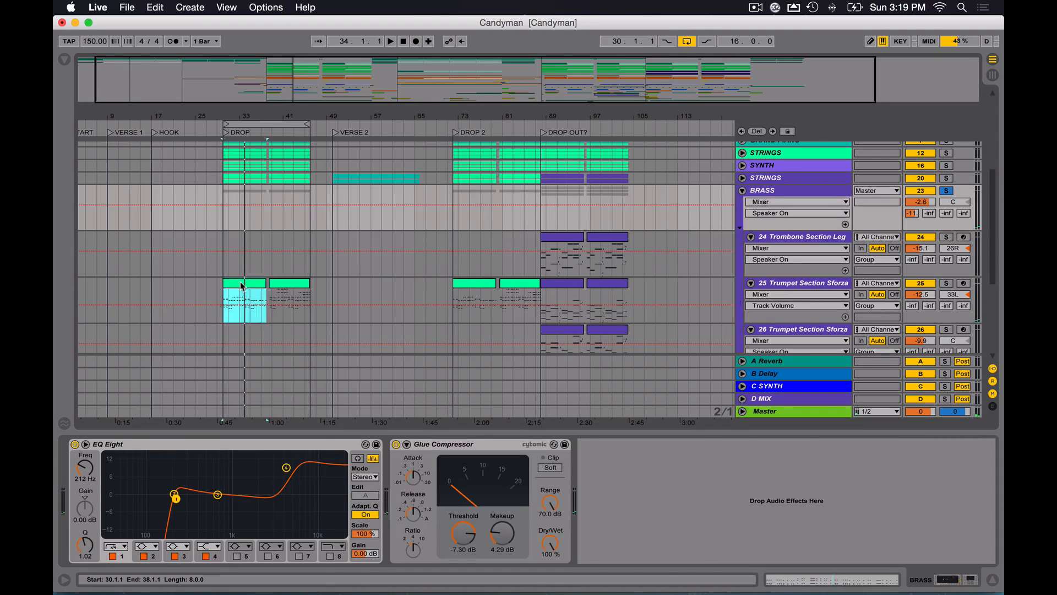
pyautogui.scroll(-3, 240, 285)
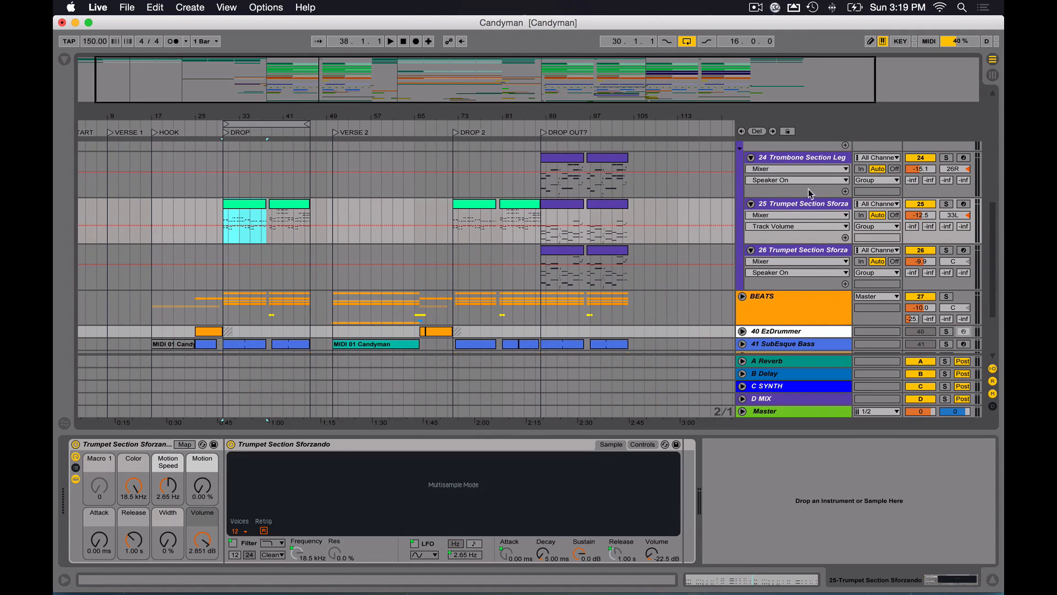
pyautogui.click(802, 207)
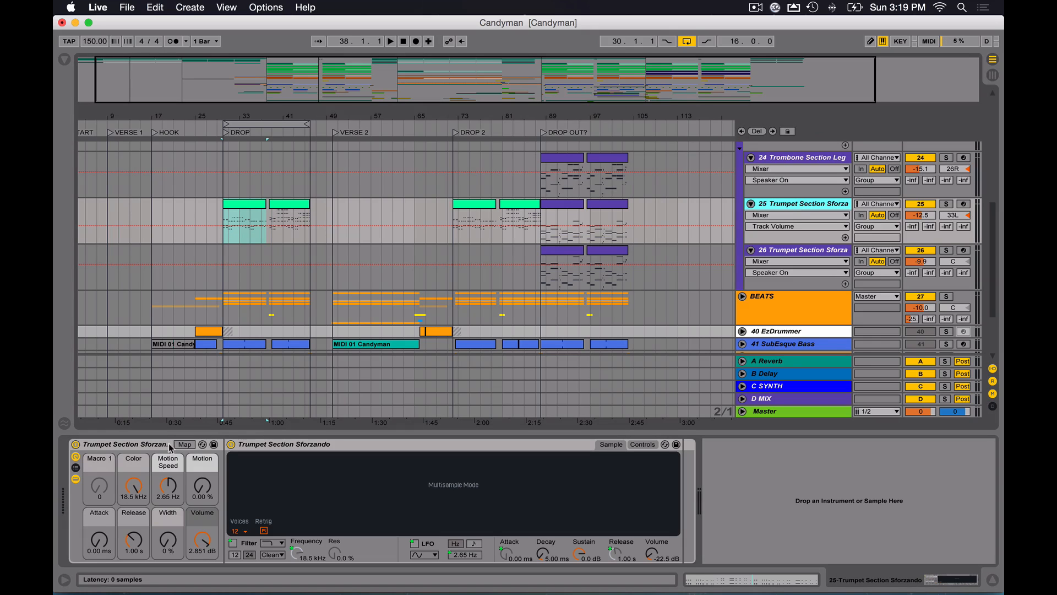
pyautogui.click(142, 448)
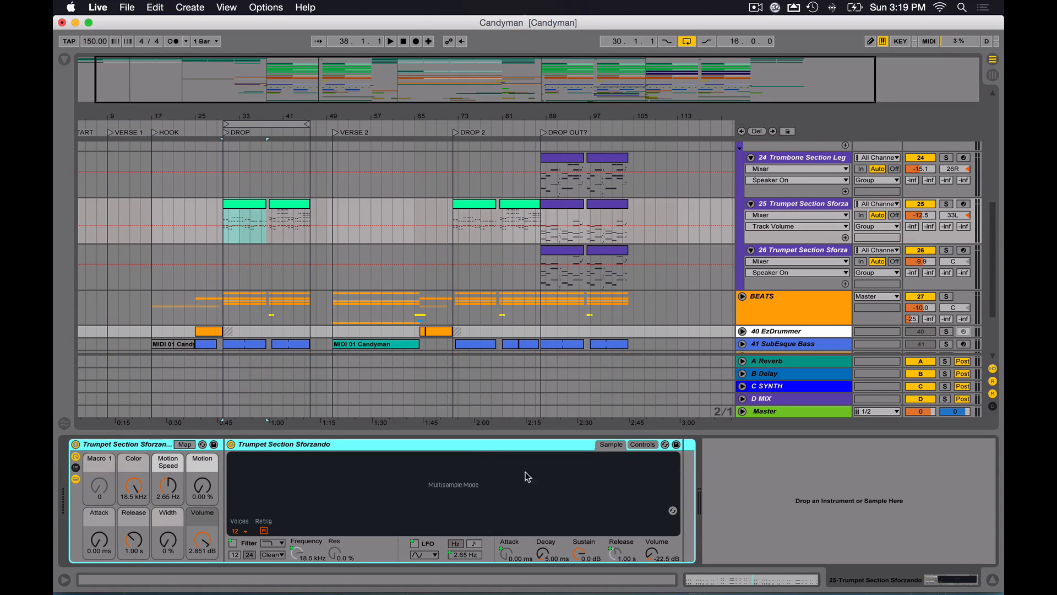
pyautogui.click(76, 468)
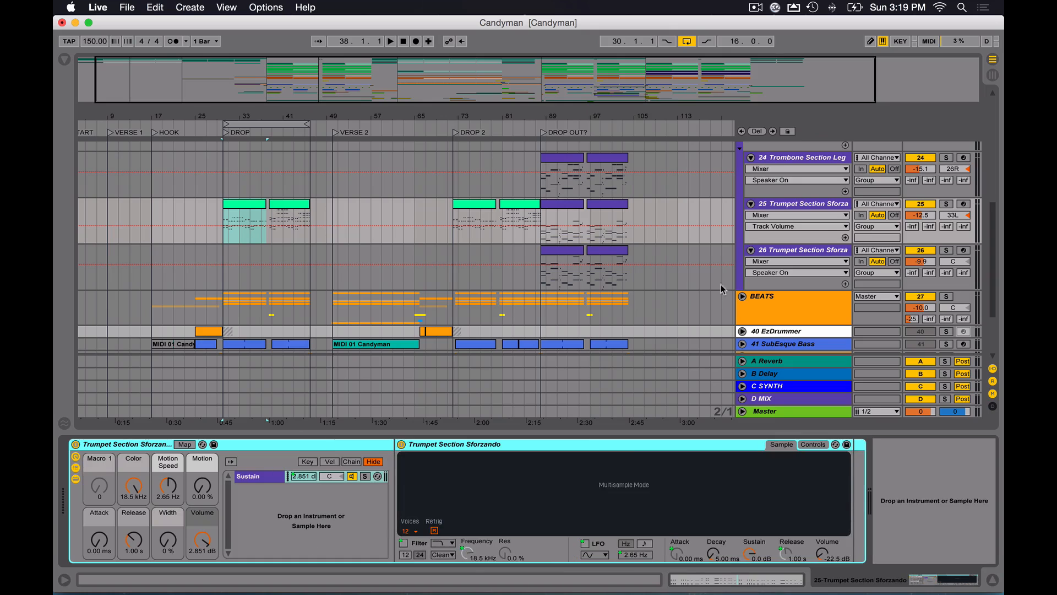
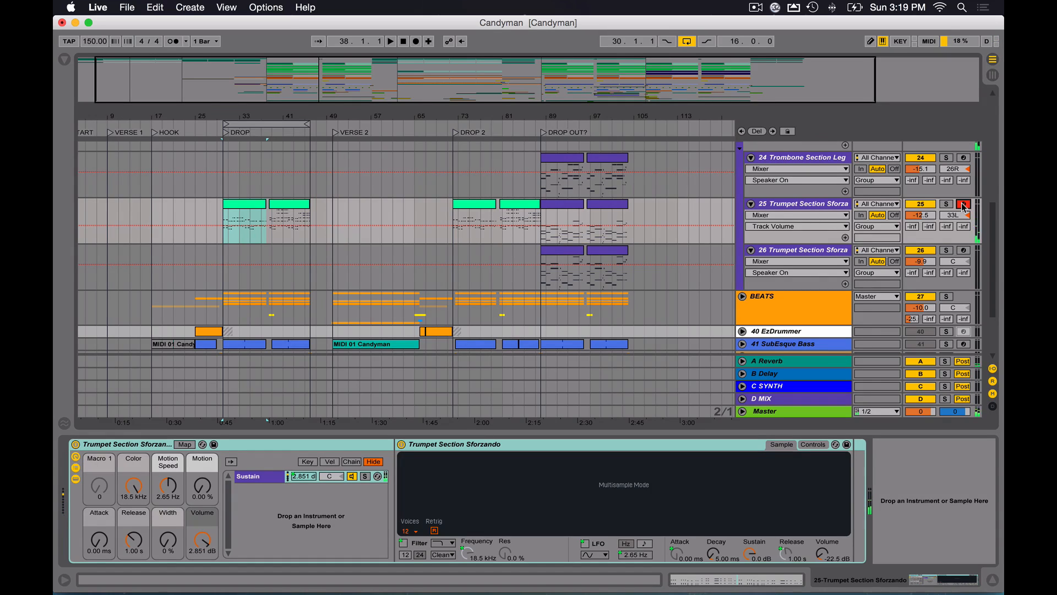
# - Select the first DROP clip on the 25 Trumpet Section Sforzando track, and show the devices of the 26 Trumpet Section Sforzando track
pyautogui.doubleClick(163, 76)
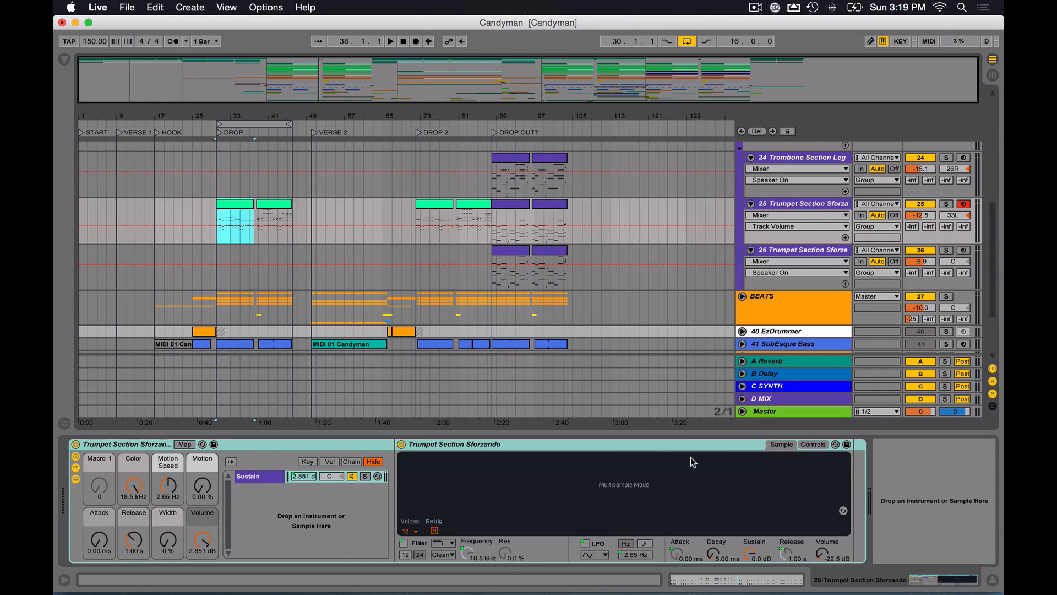
pyautogui.moveTo(255, 119); pyautogui.dragTo(261, 169)
pyautogui.click(800, 213)
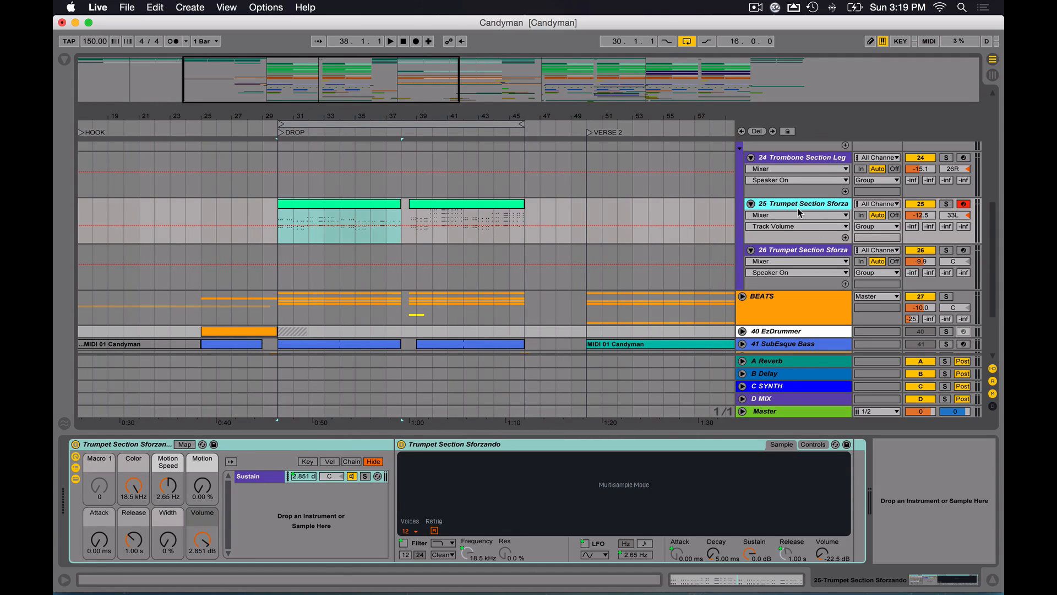
pyautogui.click(318, 204)
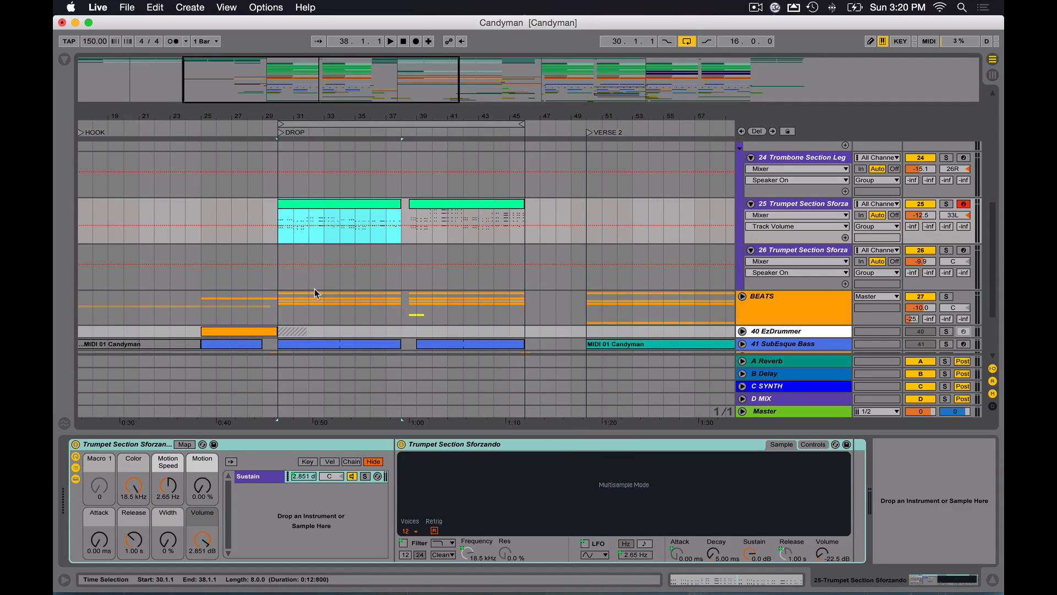
pyautogui.hscroll(2, 437, 309)
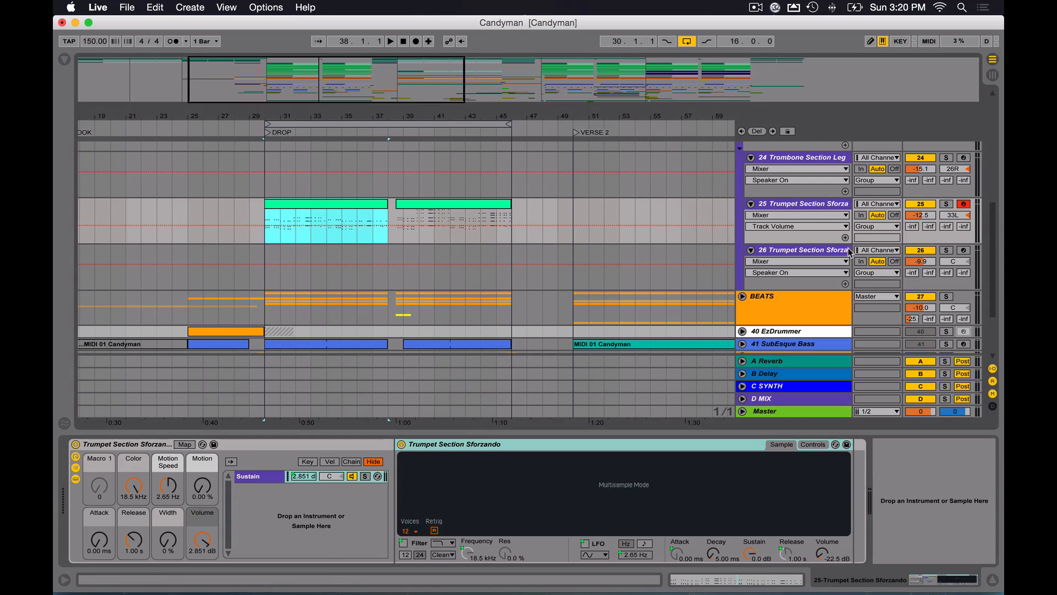
pyautogui.click(826, 253)
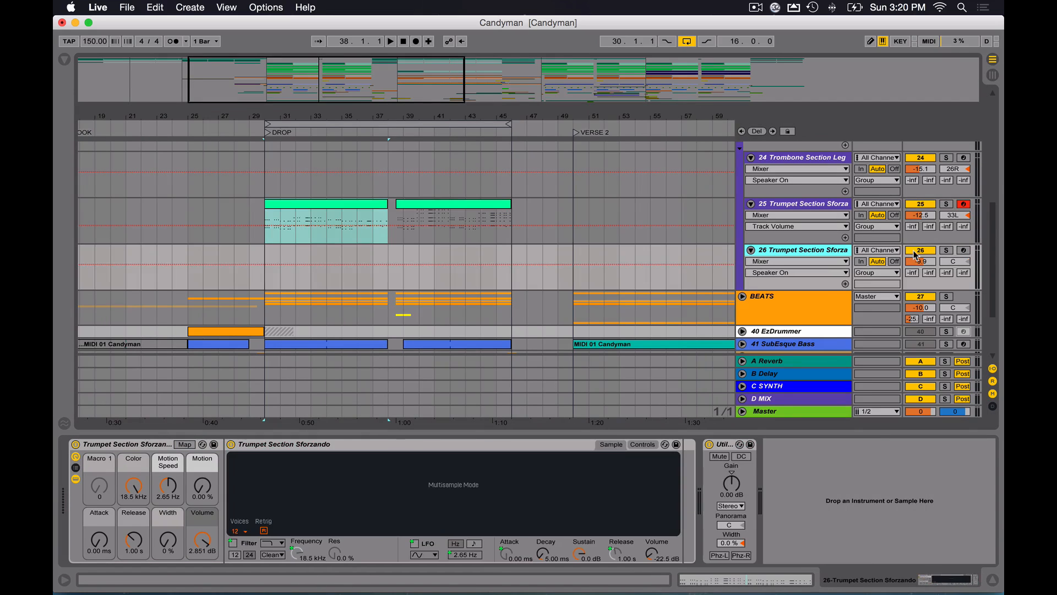
# - Place the insert marker at bar 88 in the BRASS group, at the start of the DROP OUT? section
pyautogui.scroll(5, 846, 250)
pyautogui.scroll(-4, 837, 250)
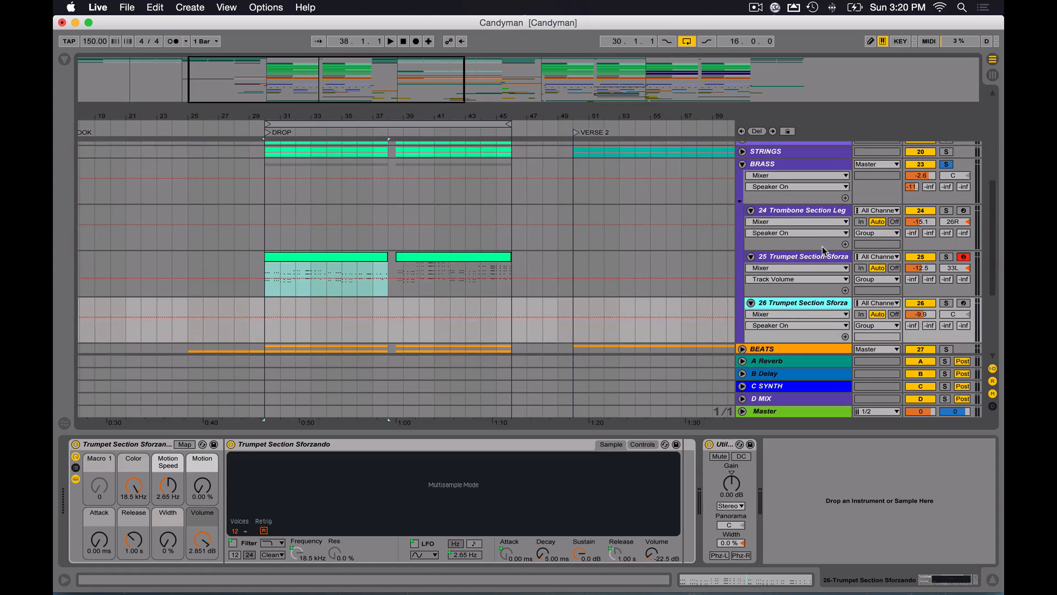
pyautogui.moveTo(237, 79); pyautogui.dragTo(405, 266)
pyautogui.scroll(-5, 287, 251)
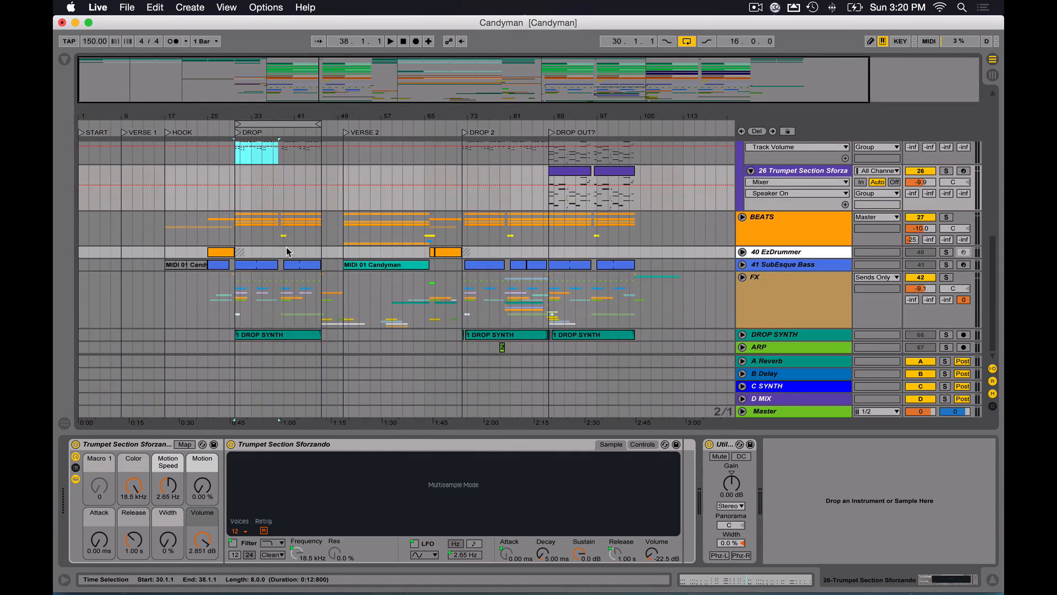
pyautogui.scroll(6, 287, 252)
pyautogui.scroll(-3, 286, 252)
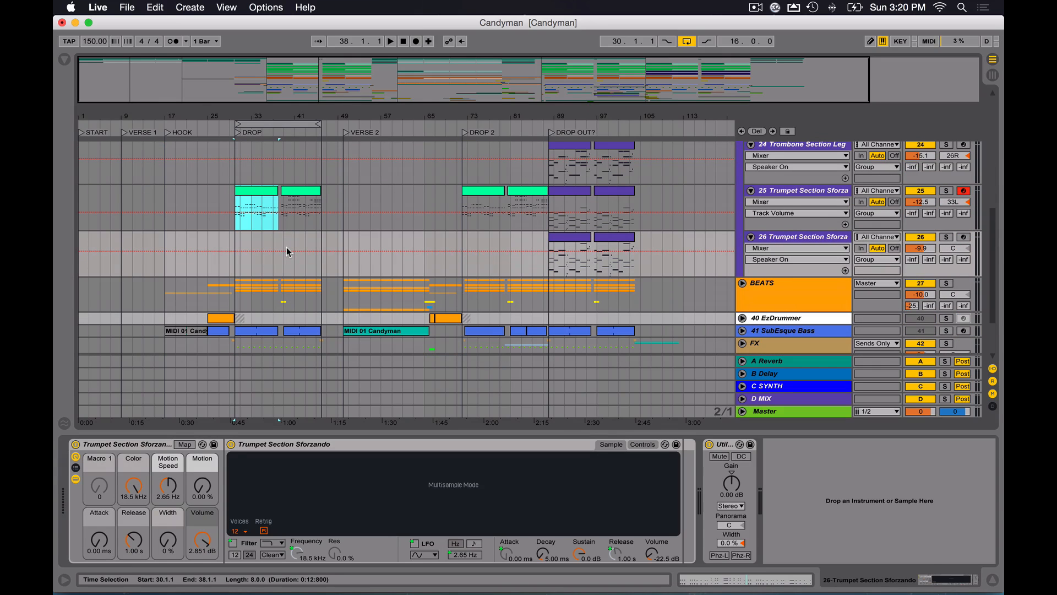
pyautogui.scroll(4, 287, 252)
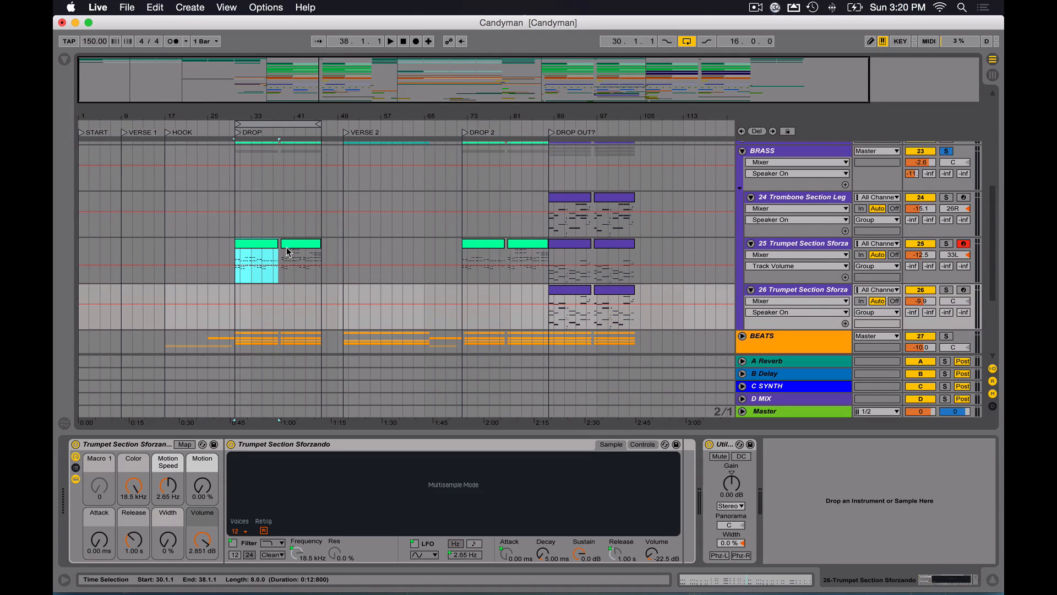
pyautogui.scroll(2, 619, 248)
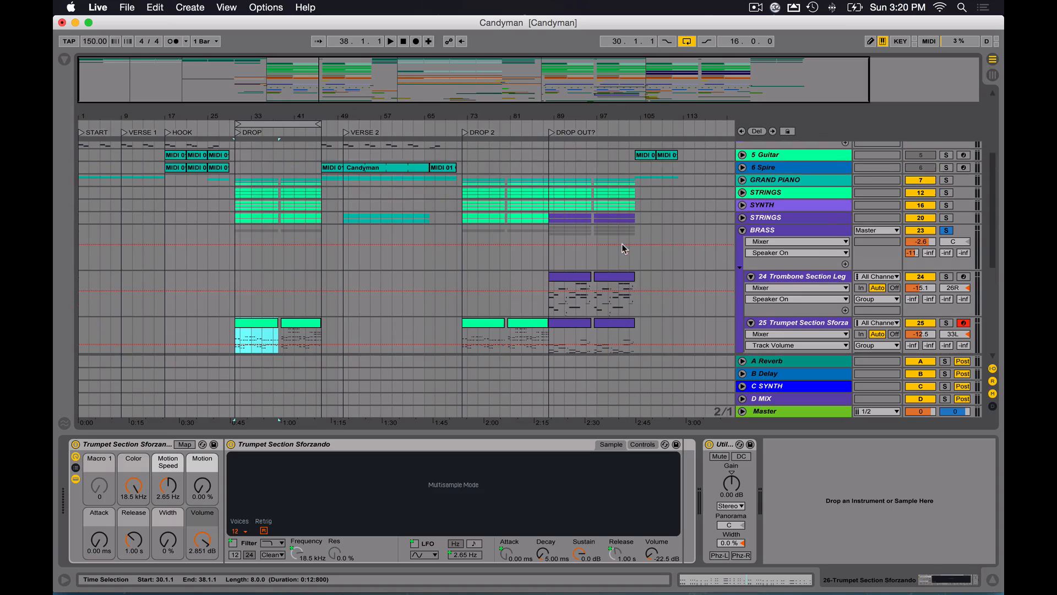
pyautogui.click(548, 255)
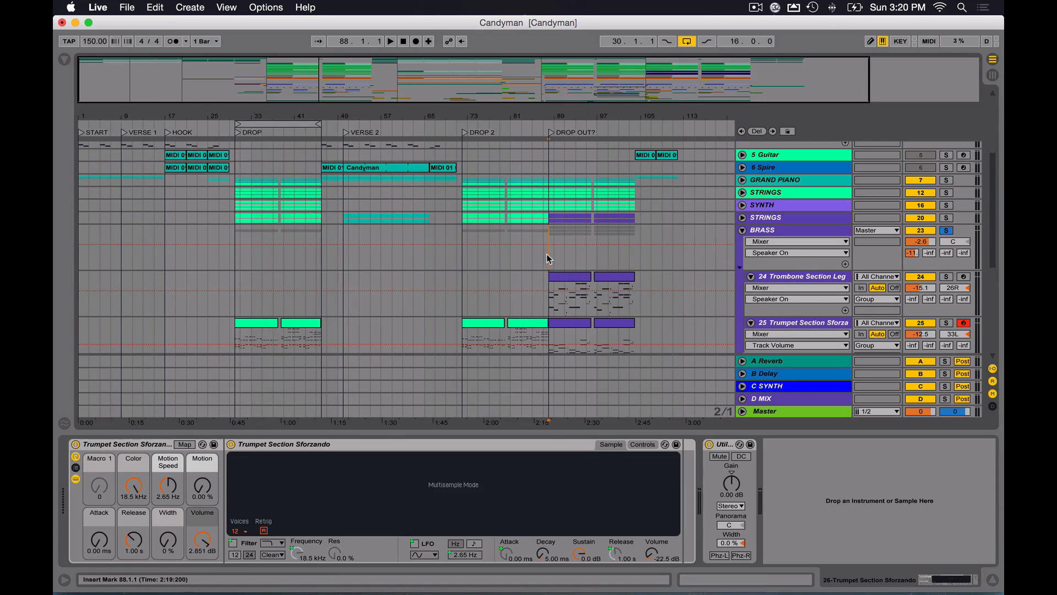
pyautogui.press('+')
pyautogui.hscroll(3, 890, 234)
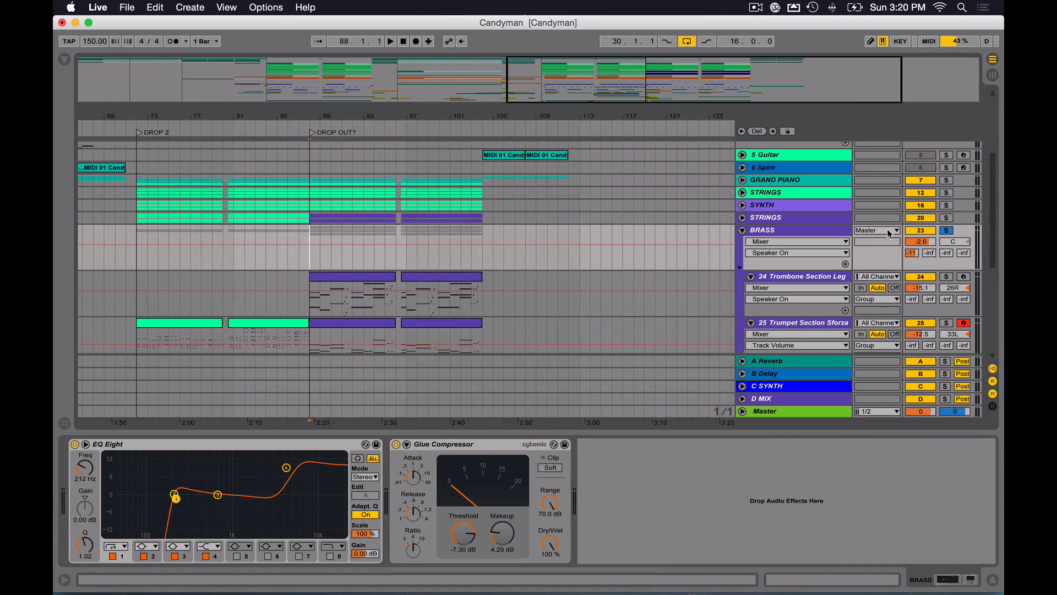
# - Audition the BRASS group from bar 88, the start of the DROP OUT? section, while reviewing its tracks
pyautogui.click(798, 232)
pyautogui.scroll(-4, 453, 262)
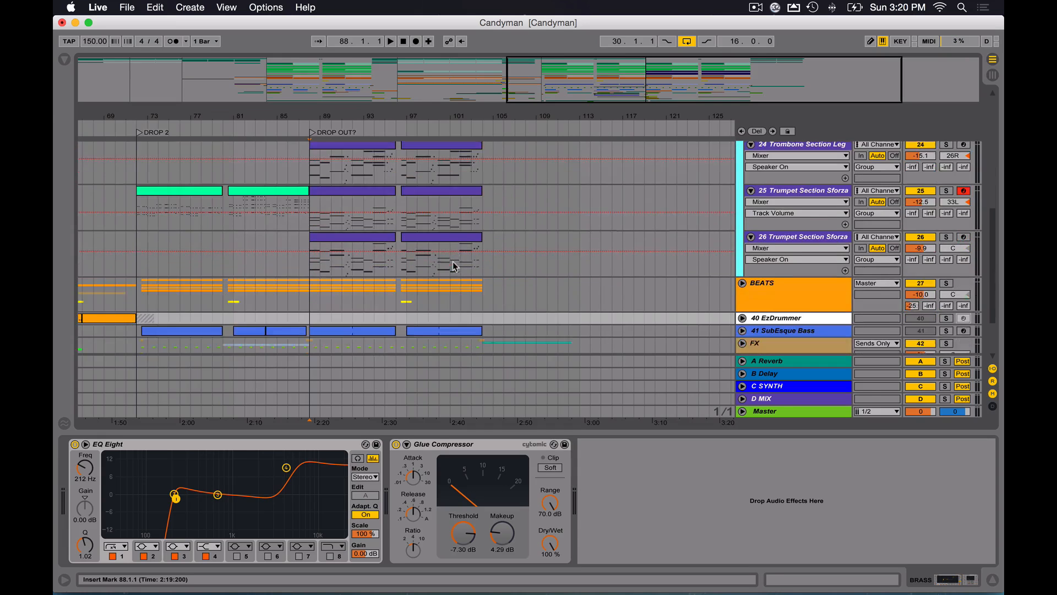
pyautogui.scroll(4, 452, 262)
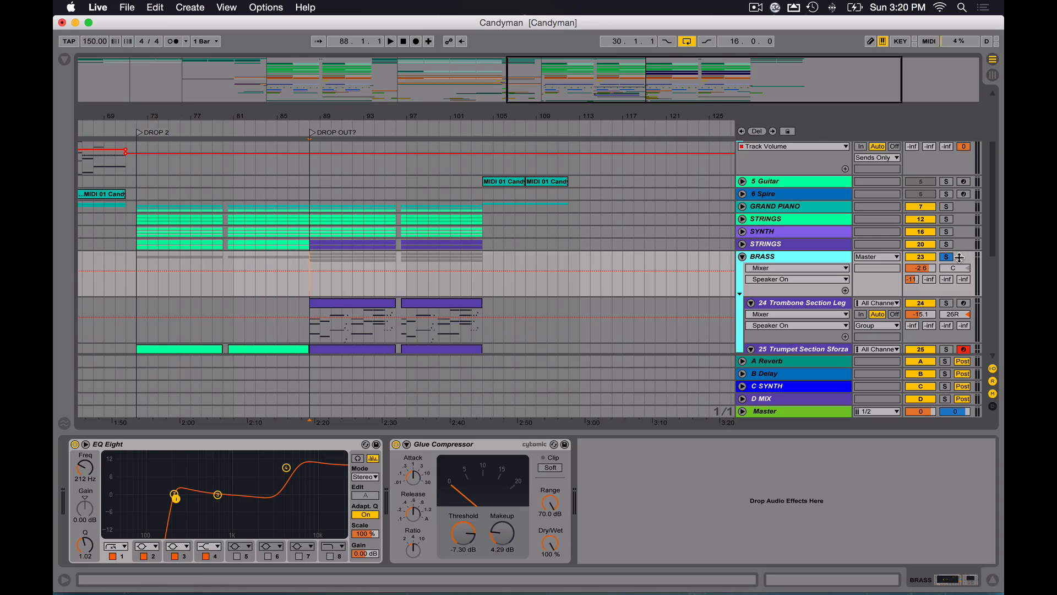
pyautogui.press('space')
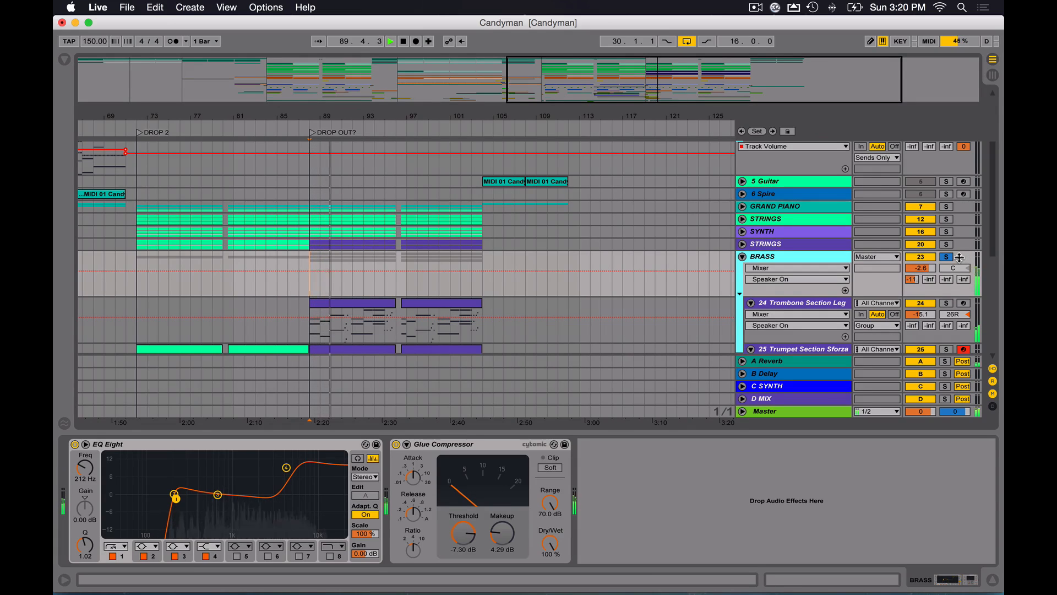
pyautogui.scroll(-6, 502, 242)
pyautogui.scroll(3, 502, 242)
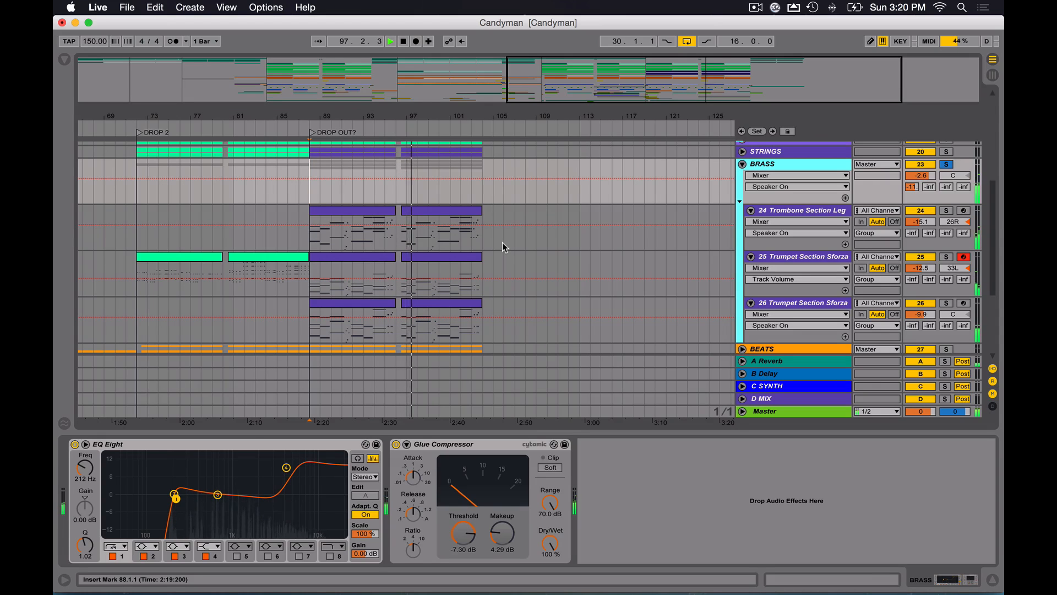
pyautogui.scroll(5, 802, 239)
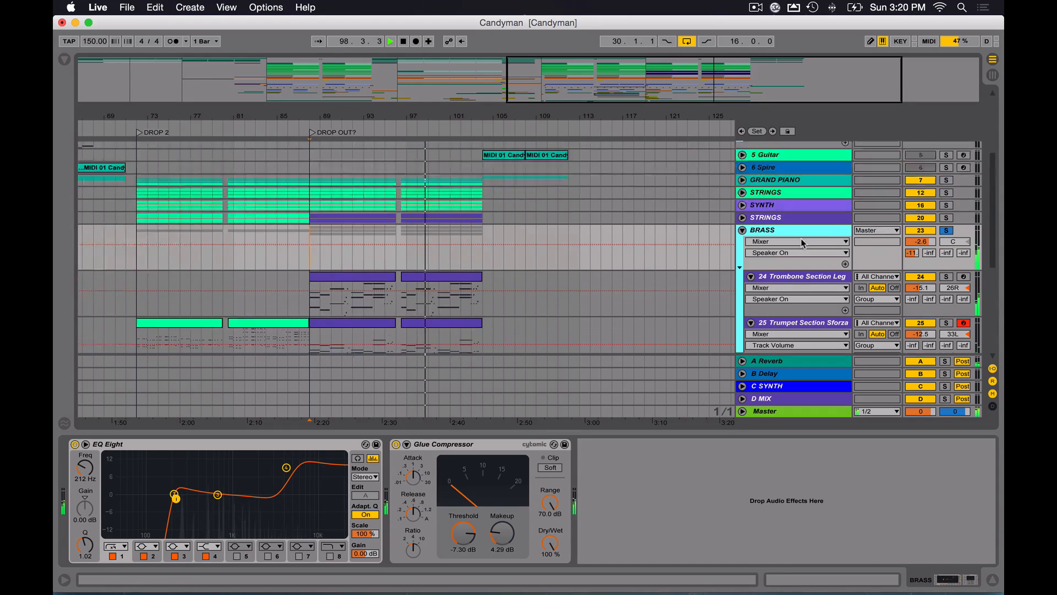
# - Select both DROP OUT? clips on the 24 Trombone Section Legato track and loop bars 88 to 104
pyautogui.click(353, 303)
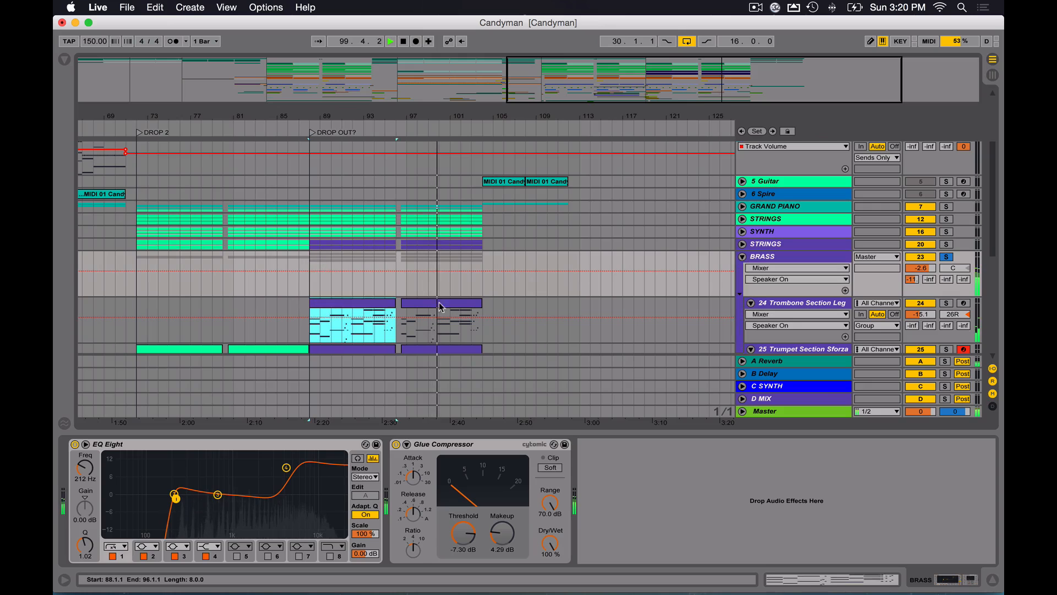
pyautogui.keyDown('shift'); pyautogui.click(468, 307); pyautogui.keyUp('shift')
pyautogui.press('super+l')
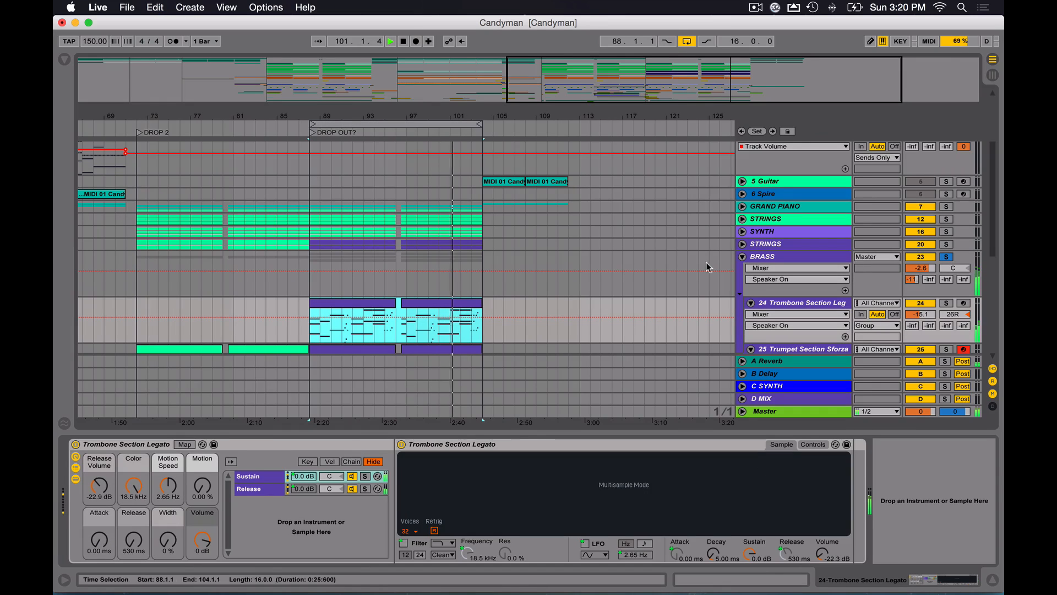
# - Solo the GRAND PIANO group and both STRINGS groups along with BRASS and audition them together
pyautogui.keyDown('super'); pyautogui.click(946, 244); pyautogui.keyUp('super')
pyautogui.keyDown('super'); pyautogui.click(946, 218); pyautogui.keyUp('super')
pyautogui.keyDown('super'); pyautogui.click(946, 206); pyautogui.keyUp('super')
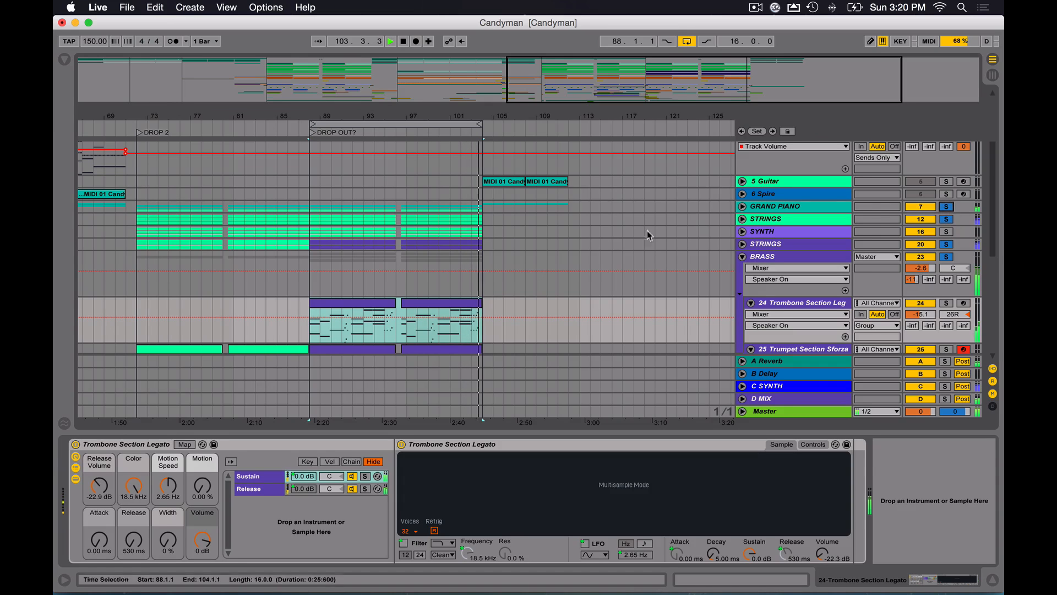
pyautogui.scroll(-3, 624, 242)
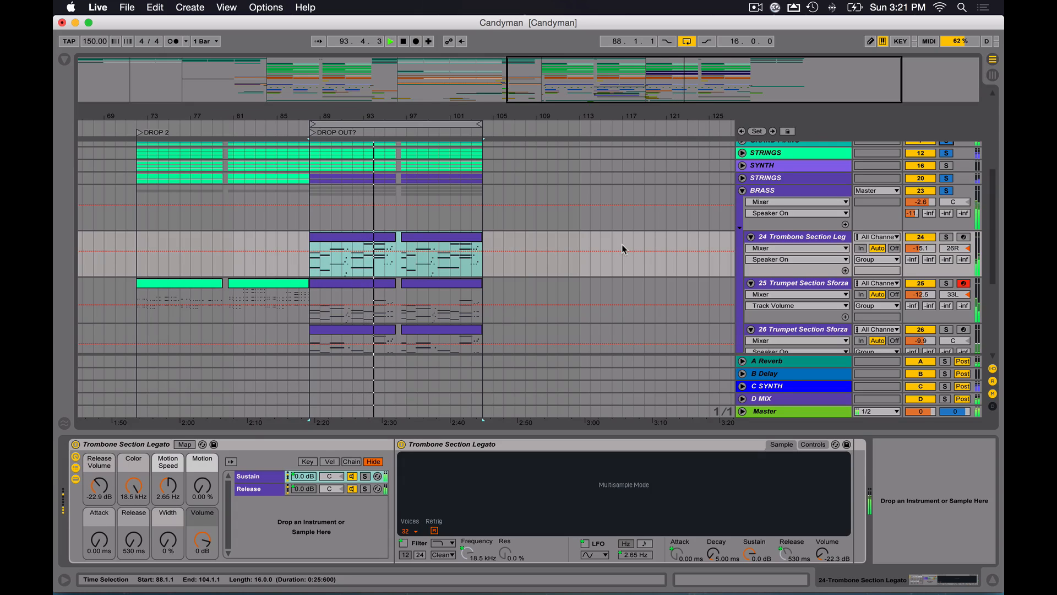
pyautogui.scroll(4, 622, 245)
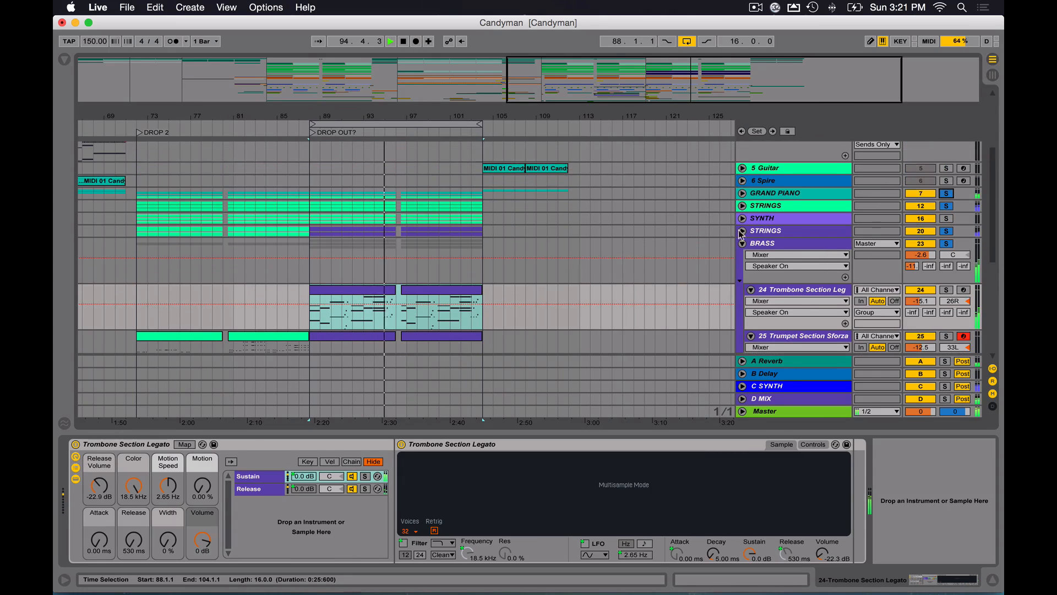
# - Take the GRAND PIANO group out of solo and audition the strings and brass without it
pyautogui.click(946, 194)
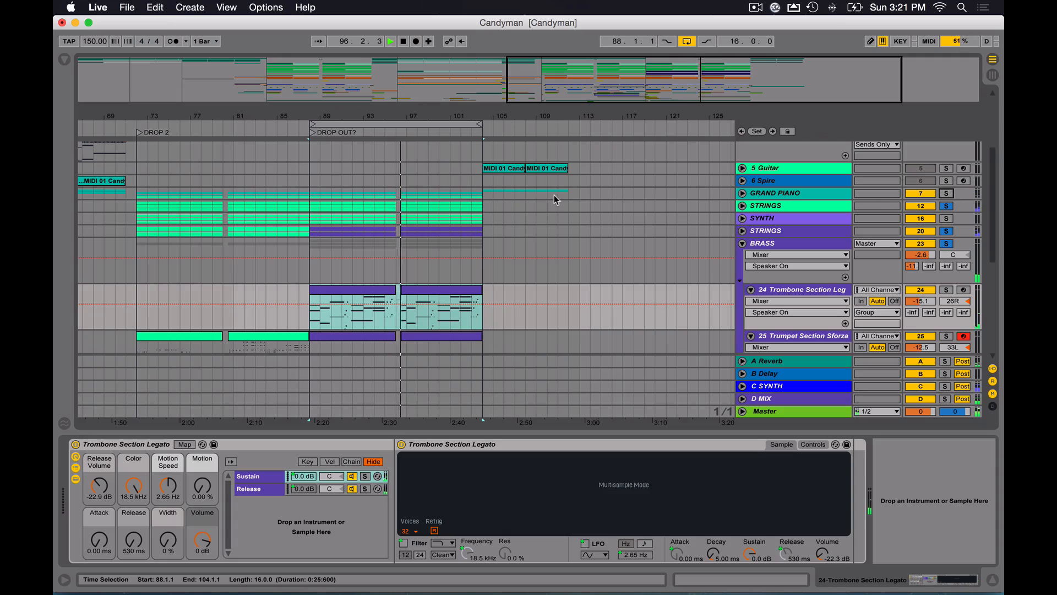
pyautogui.scroll(-6, 554, 195)
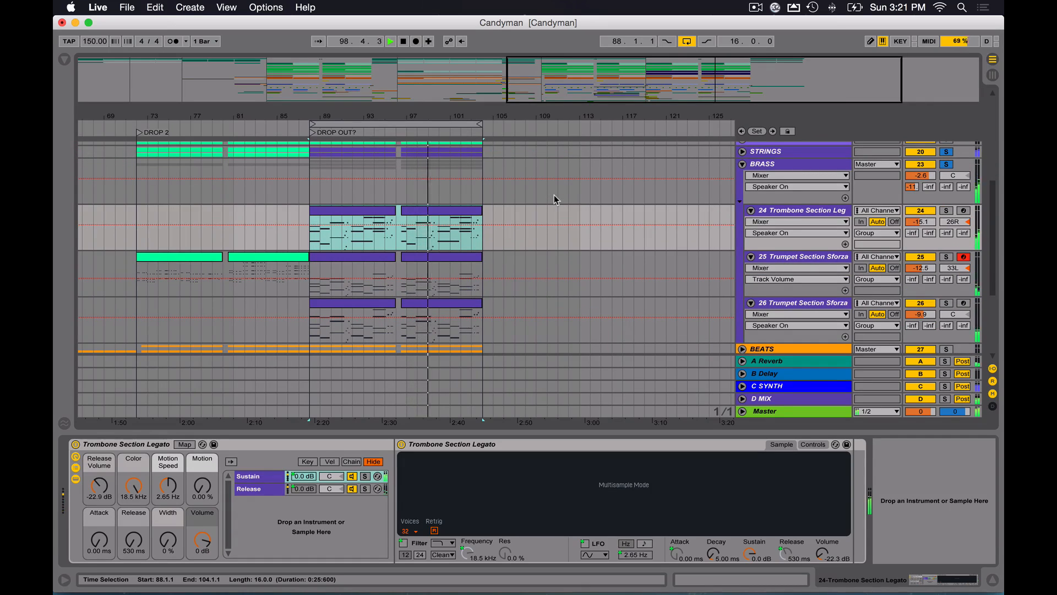
pyautogui.scroll(2, 554, 195)
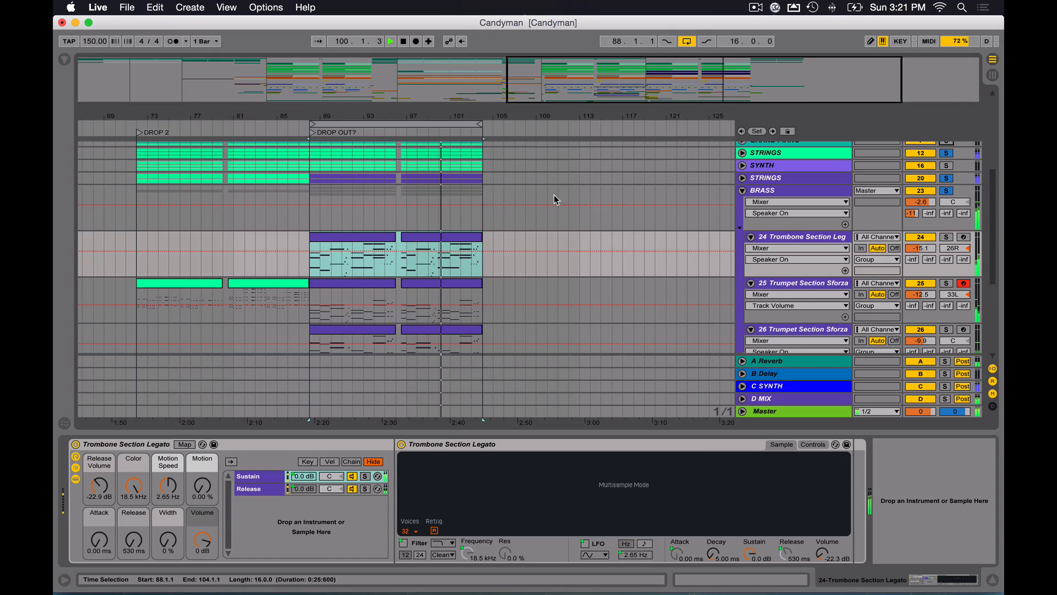
pyautogui.scroll(1, 554, 195)
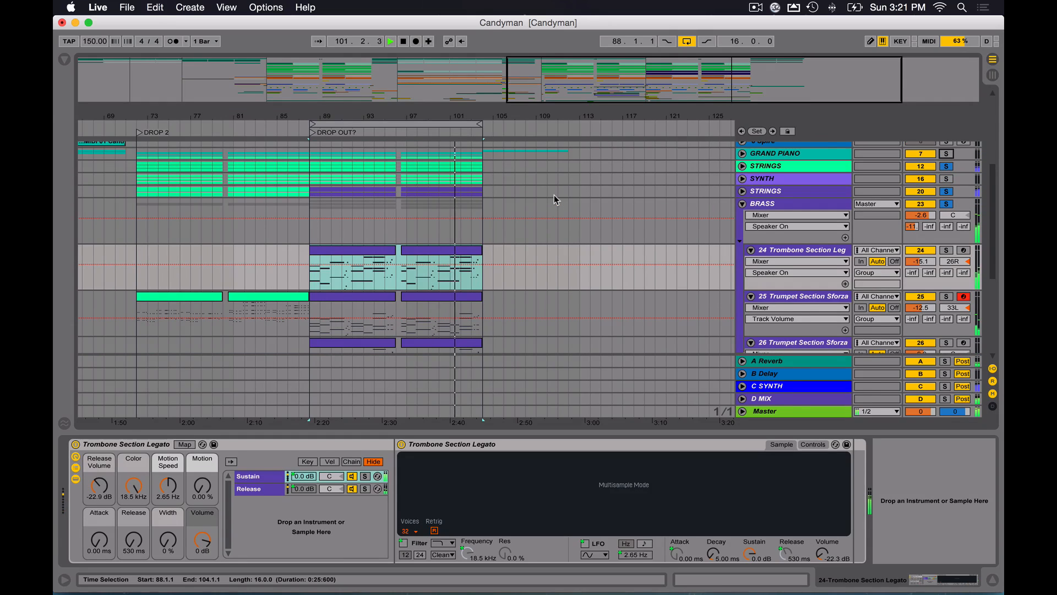
# - Show the notes of the second DROP OUT? trombone clip in an enlarged editor, stopping playback to view the clip's ending
pyautogui.hotkey('shift', 'Tab')
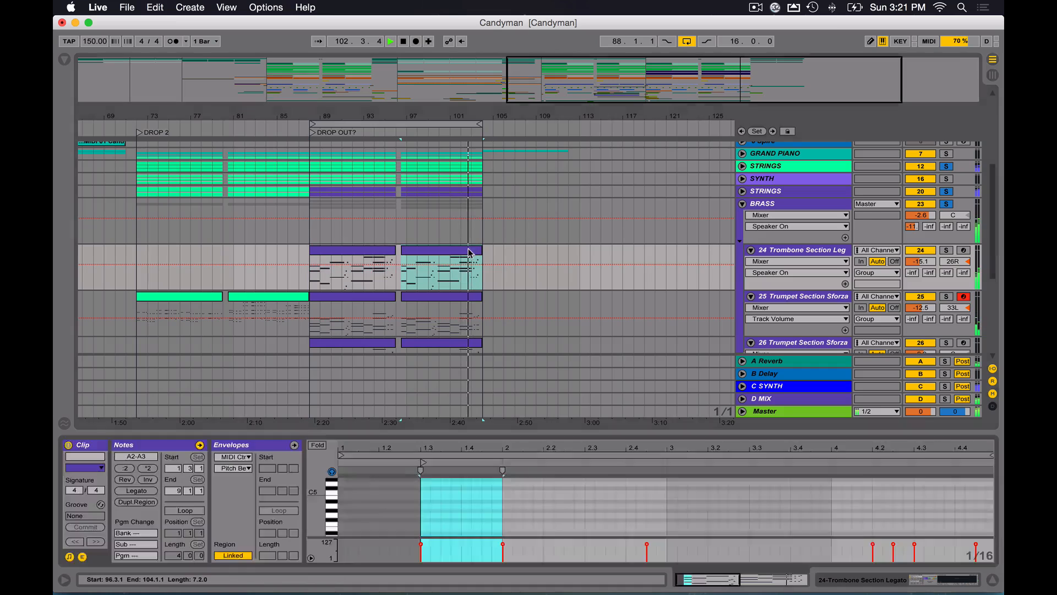
pyautogui.moveTo(571, 435); pyautogui.dragTo(549, 178)
pyautogui.press('space')
pyautogui.hscroll(10, 700, 413)
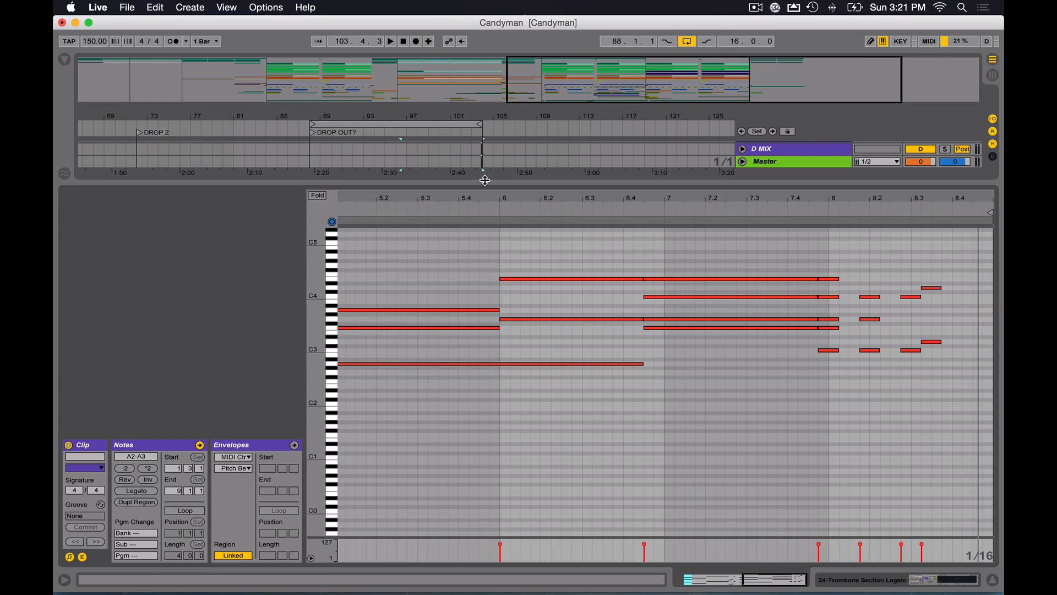
# - Shrink the note editor and review the DROP OUT? clips on the three brass tracks in the arrangement
pyautogui.moveTo(484, 179); pyautogui.dragTo(465, 378)
pyautogui.moveTo(620, 80); pyautogui.dragTo(559, 83)
pyautogui.scroll(5, 559, 229)
pyautogui.scroll(-2, 559, 230)
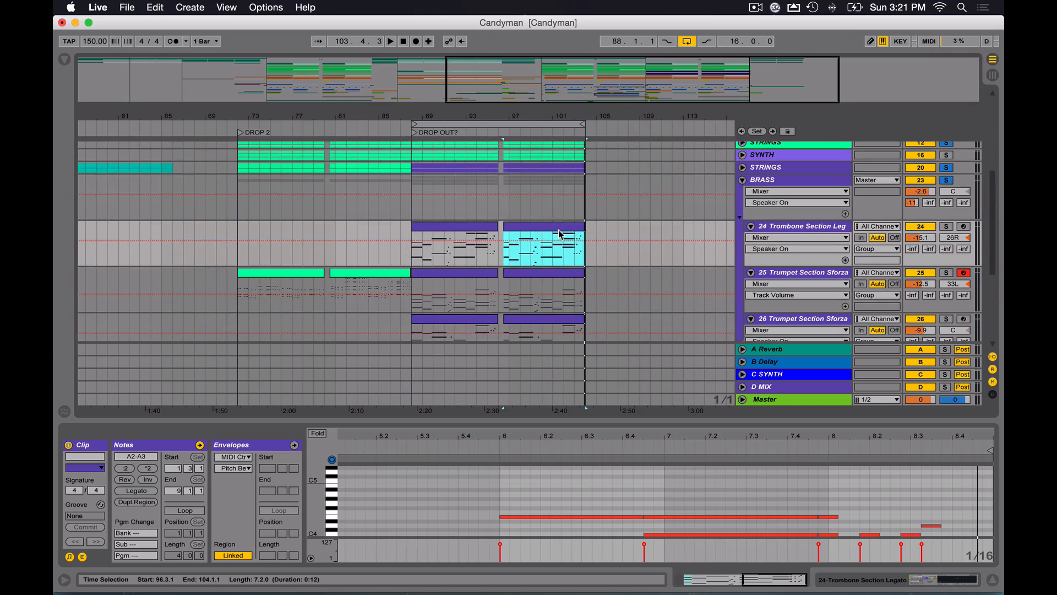
pyautogui.scroll(-2, 559, 230)
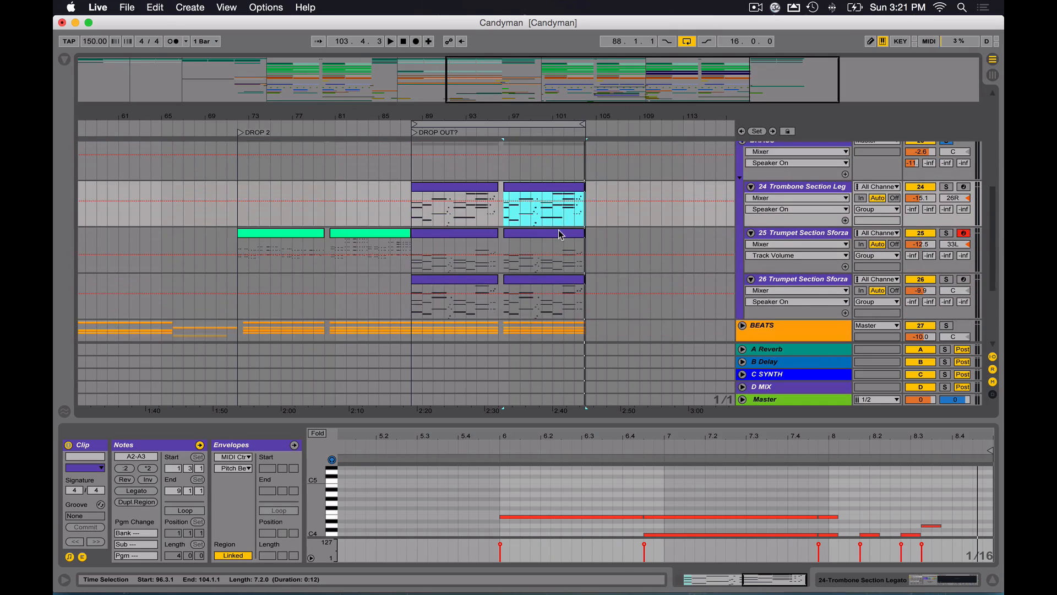
pyautogui.scroll(2, 559, 230)
pyautogui.scroll(-5, 558, 229)
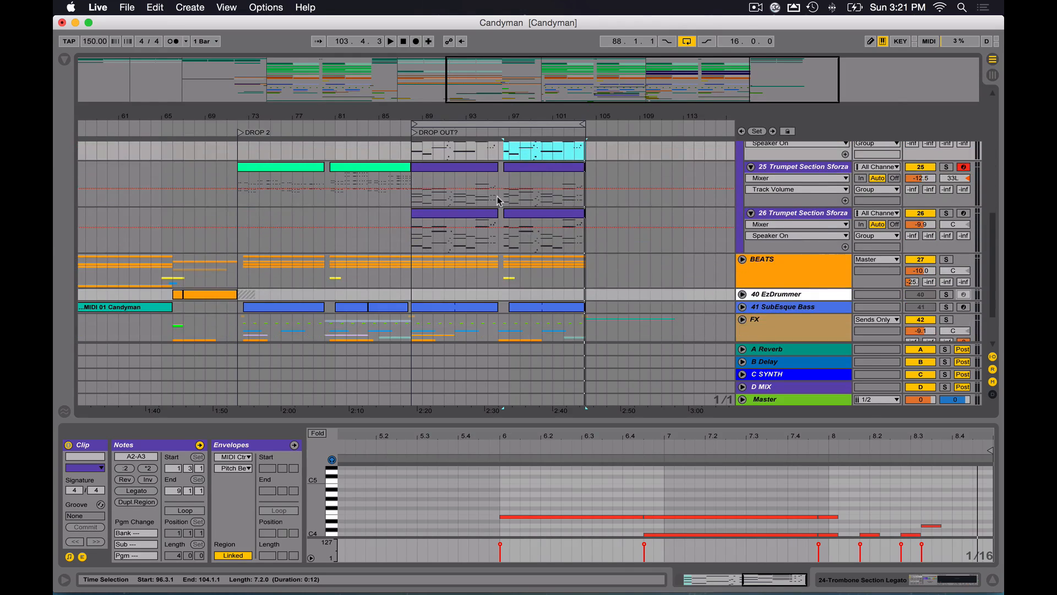
# - Enlarge the trombone clip's note editor, fold it to the used pitches, and preview D4, C4, A3 and the clip's ending
pyautogui.moveTo(673, 421); pyautogui.dragTo(661, 254)
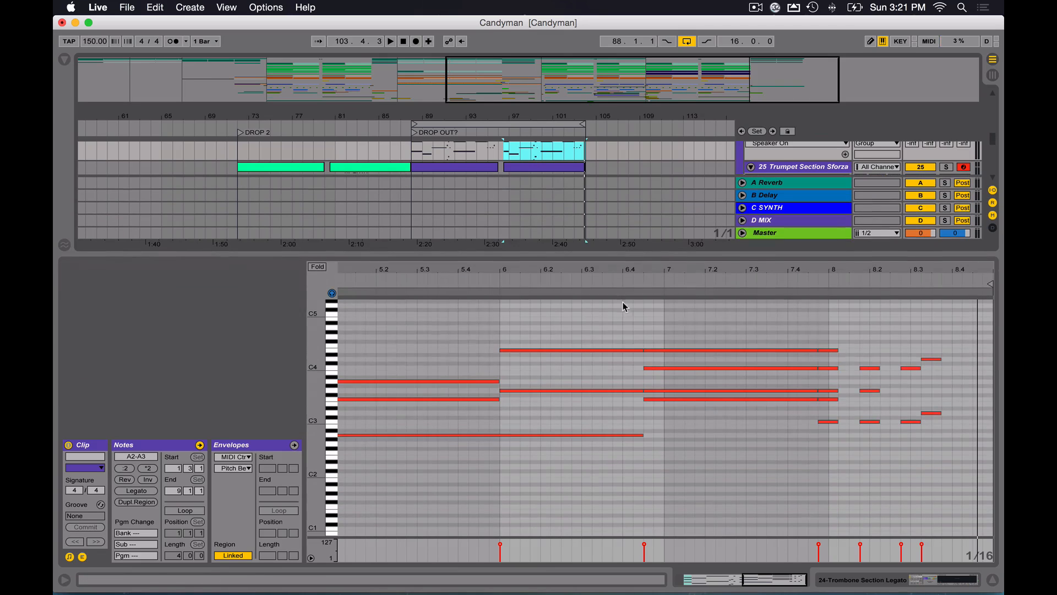
pyautogui.click(318, 267)
pyautogui.click(332, 323)
pyautogui.click(332, 338)
pyautogui.click(333, 355)
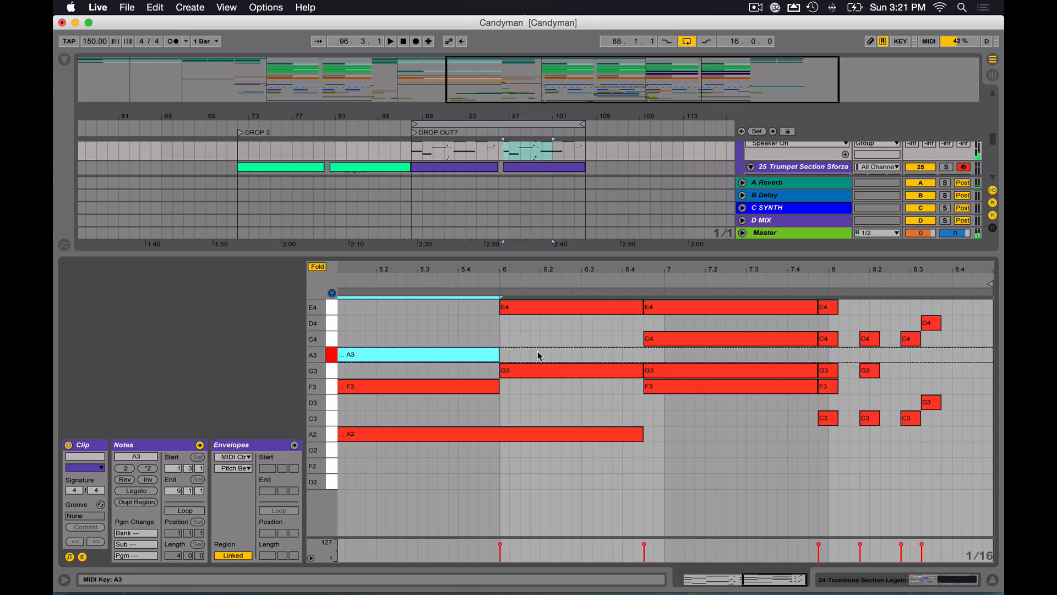
pyautogui.click(809, 279)
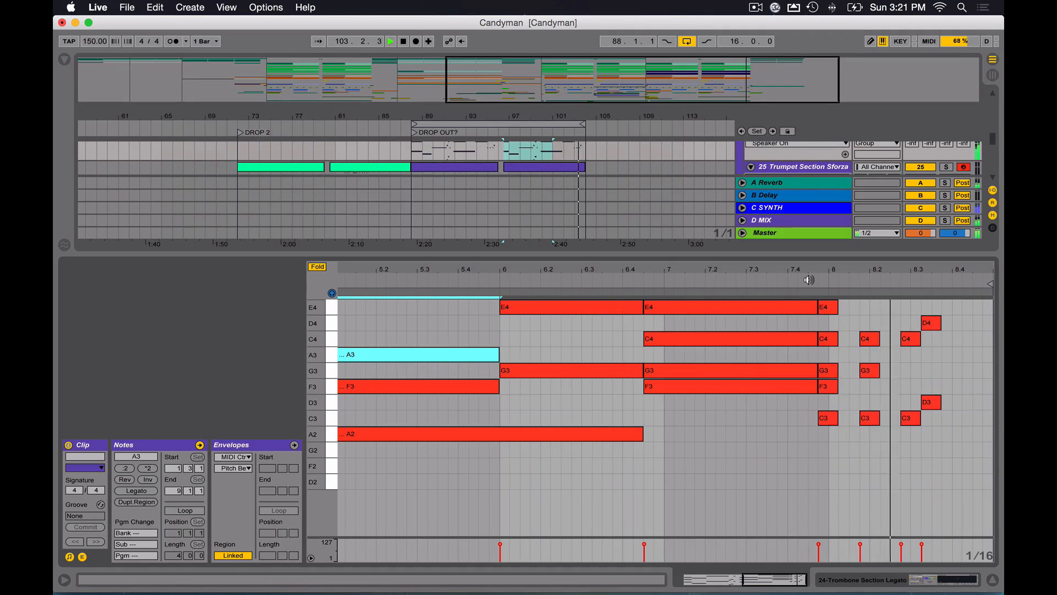
# - Collapse the note editor and clear the solo on all groups
pyautogui.moveTo(801, 250); pyautogui.dragTo(782, 545)
pyautogui.scroll(4, 569, 323)
pyautogui.moveTo(522, 86); pyautogui.dragTo(661, 67)
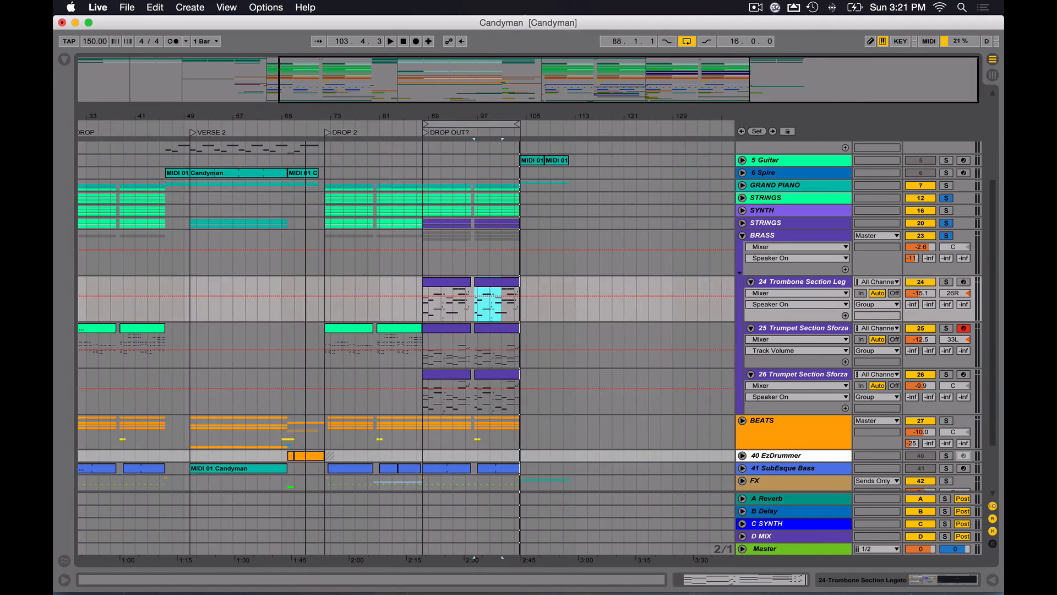
pyautogui.click(947, 200)
pyautogui.hscroll(-5, 394, 239)
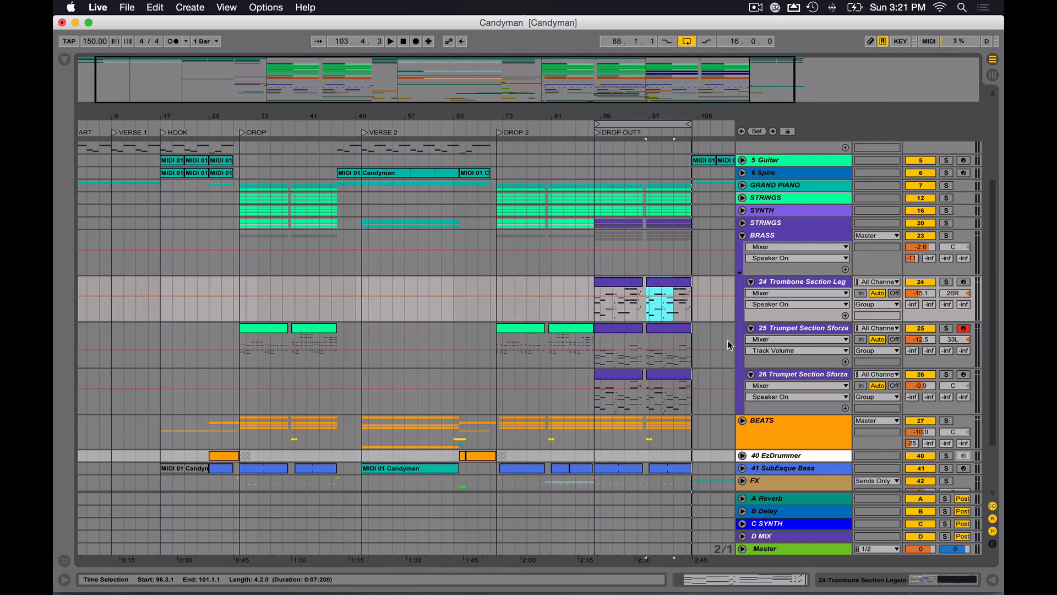
# - Show the BRASS group's devices and select its EQ Eight
pyautogui.doubleClick(795, 238)
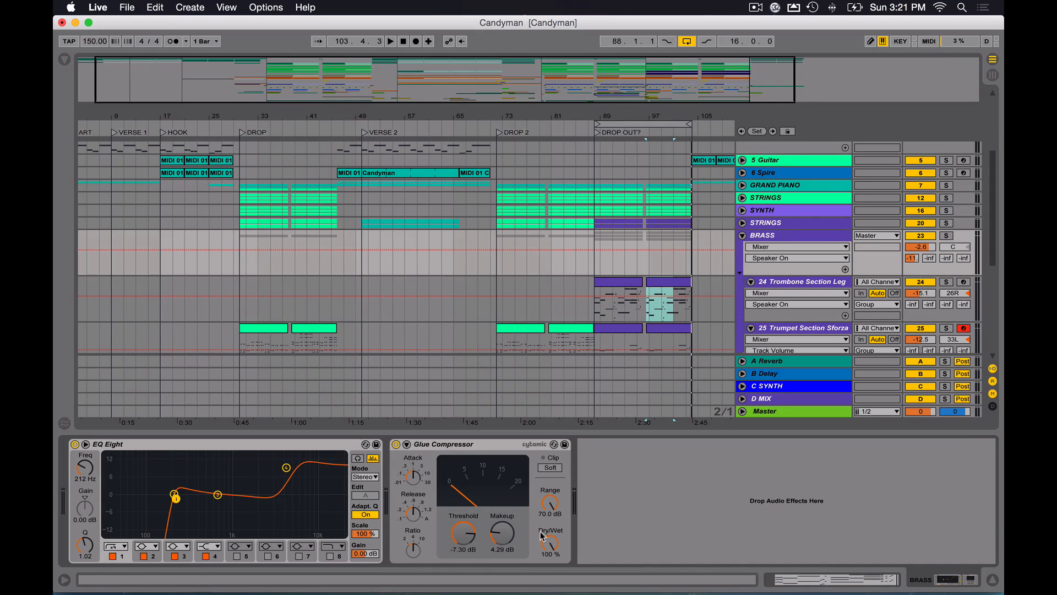
pyautogui.click(785, 238)
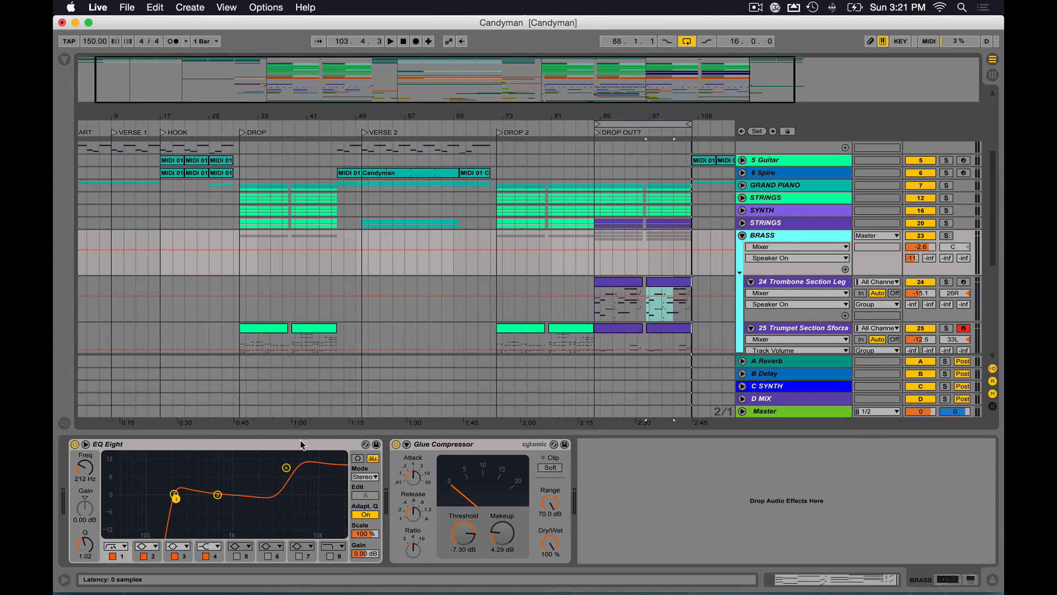
pyautogui.click(273, 445)
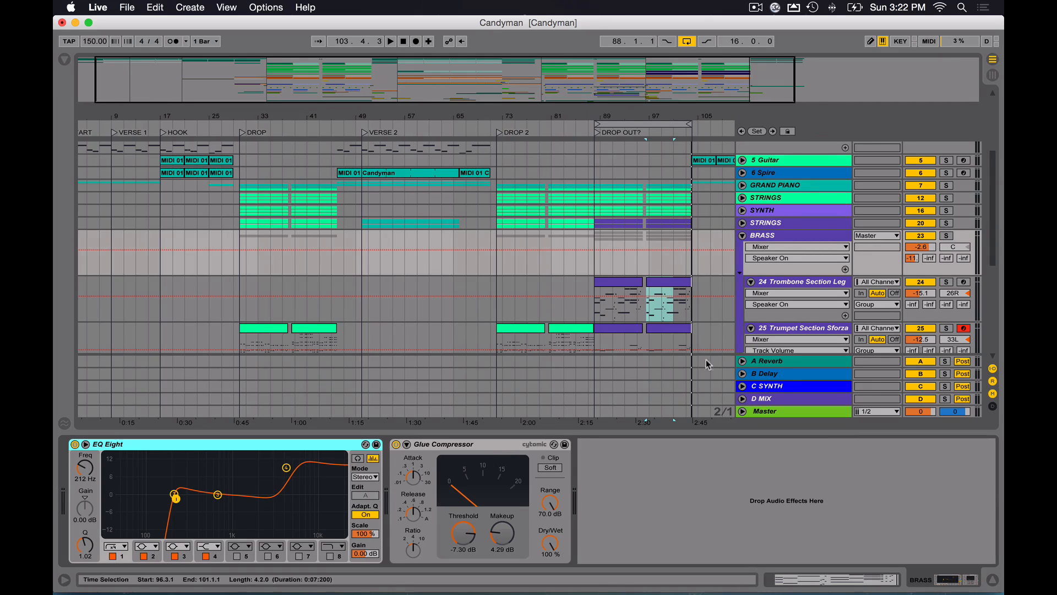
# - Select all DROP OUT? clips on brass tracks 24, 25 and 26, spanning bars 88 to 104
pyautogui.scroll(-5, 858, 252)
pyautogui.scroll(3, 791, 166)
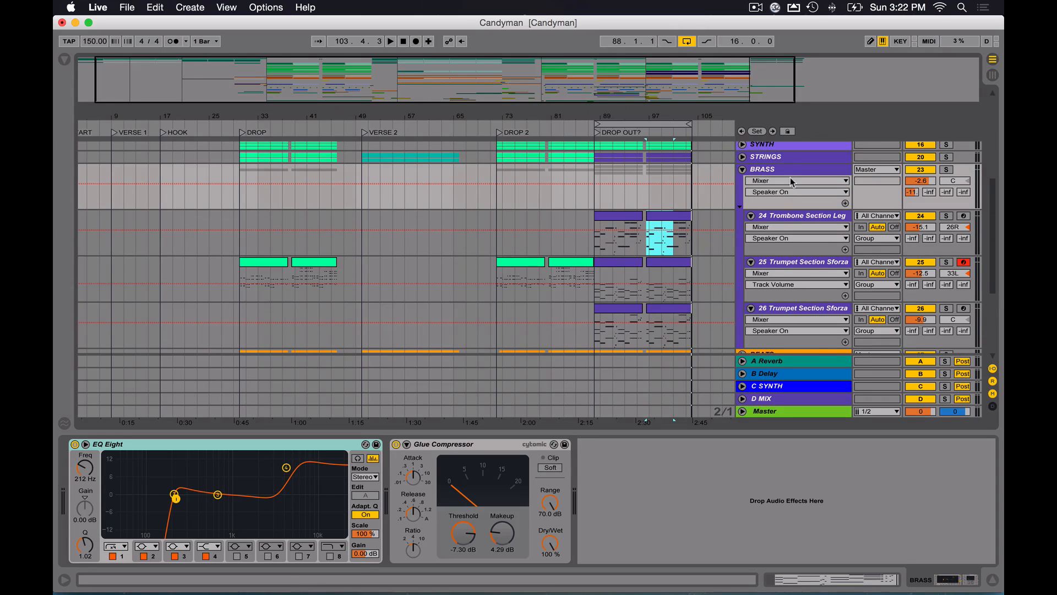
pyautogui.moveTo(333, 93); pyautogui.dragTo(334, 58)
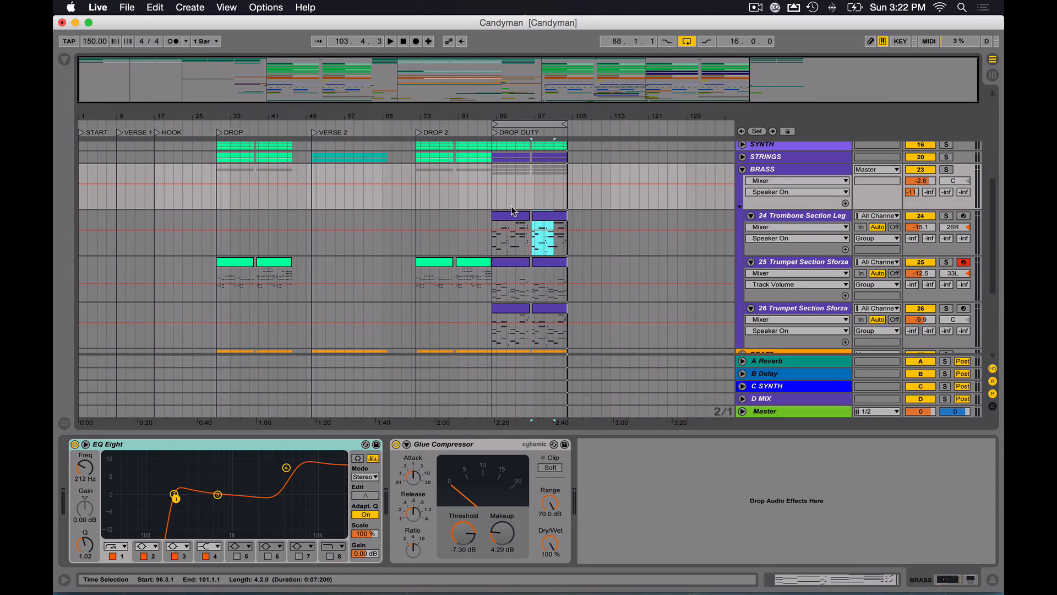
pyautogui.keyDown('shift'); pyautogui.click(557, 309); pyautogui.keyUp('shift')
pyautogui.keyDown('shift'); pyautogui.click(515, 309); pyautogui.keyUp('shift')
pyautogui.moveTo(571, 73); pyautogui.dragTo(706, 88)
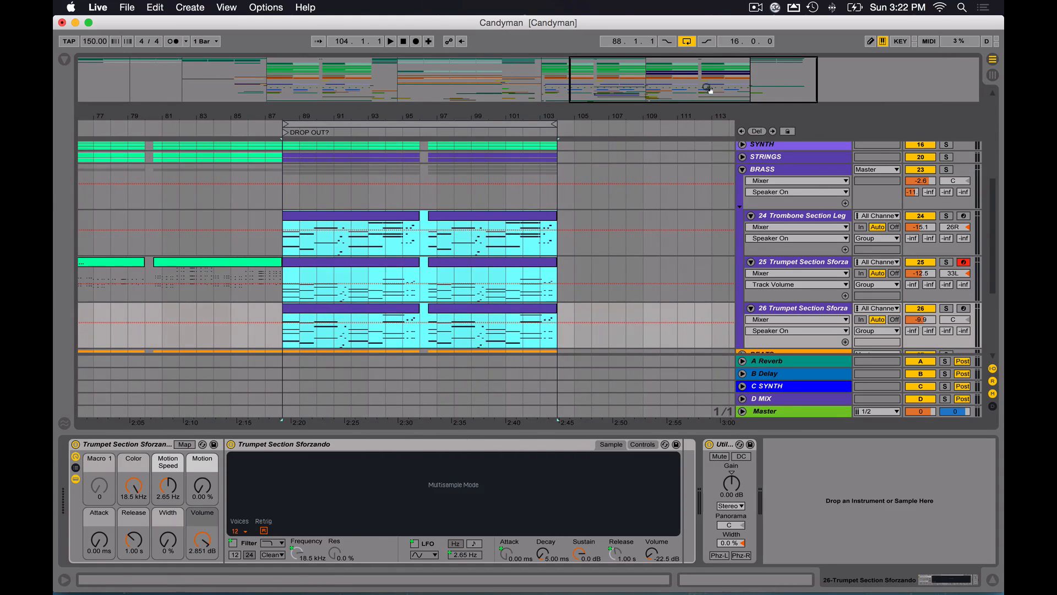
# - Show the BRASS group's effects and select its Glue Compressor
pyautogui.click(789, 171)
pyautogui.click(461, 463)
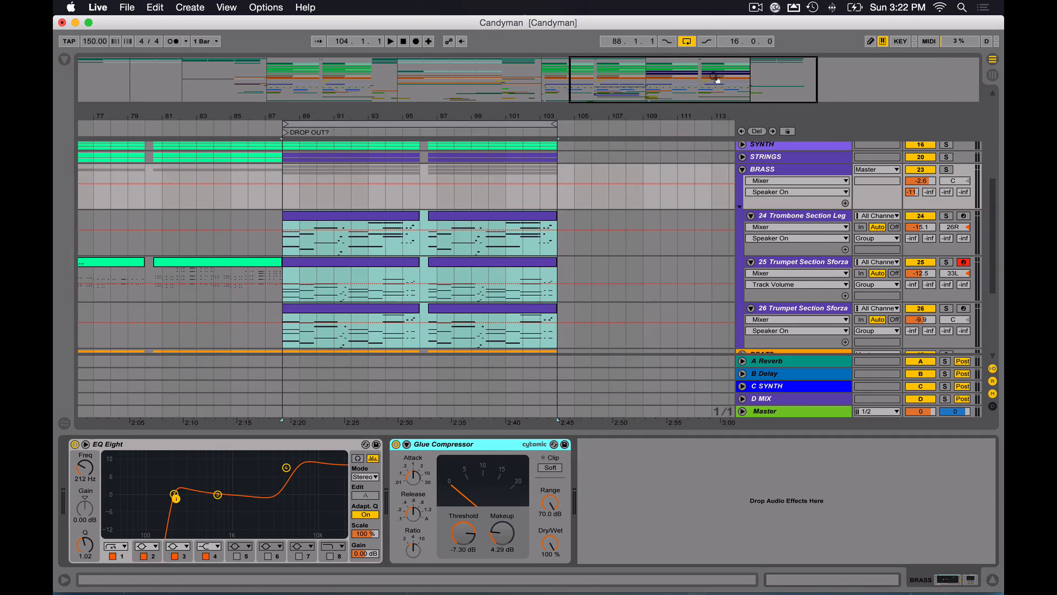
pyautogui.moveTo(718, 80); pyautogui.dragTo(715, 78)
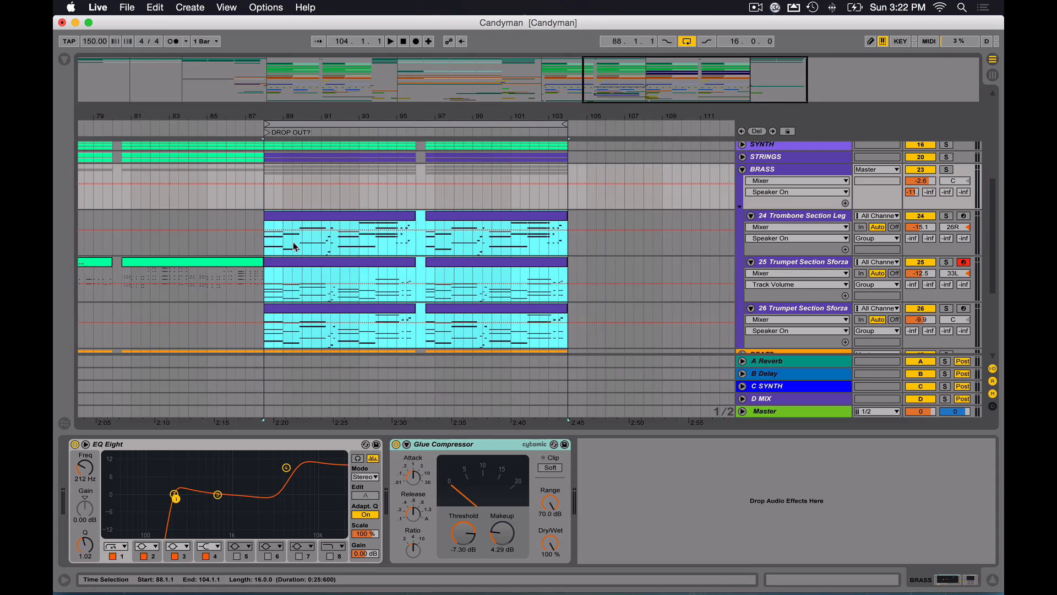
# - Collapse the BRASS group, then unfold the BEATS group with its effects chain shown
pyautogui.hscroll(-5, 295, 245)
pyautogui.moveTo(587, 64); pyautogui.dragTo(529, 24)
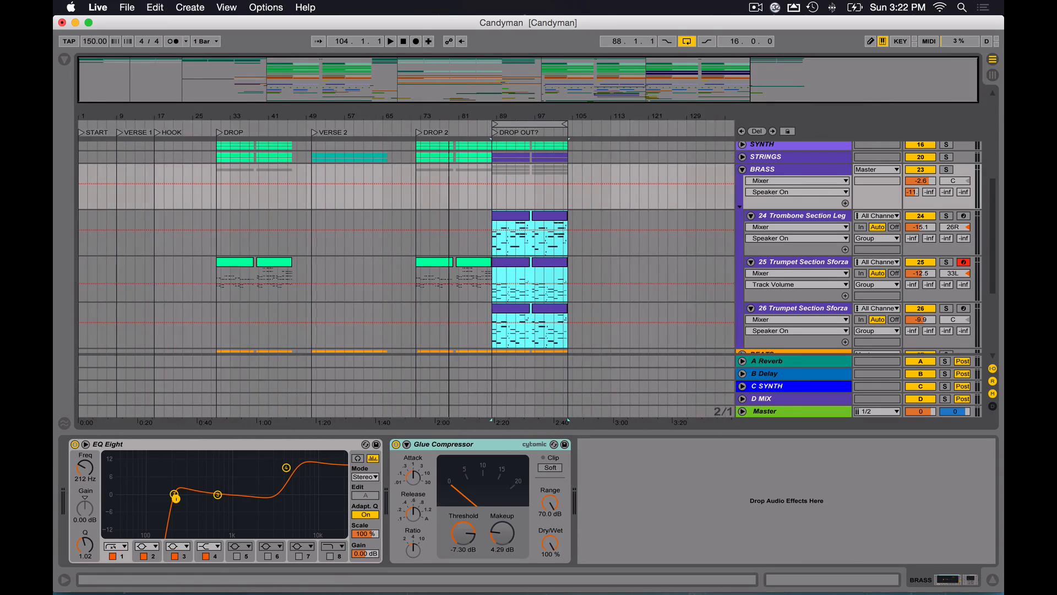
pyautogui.click(742, 171)
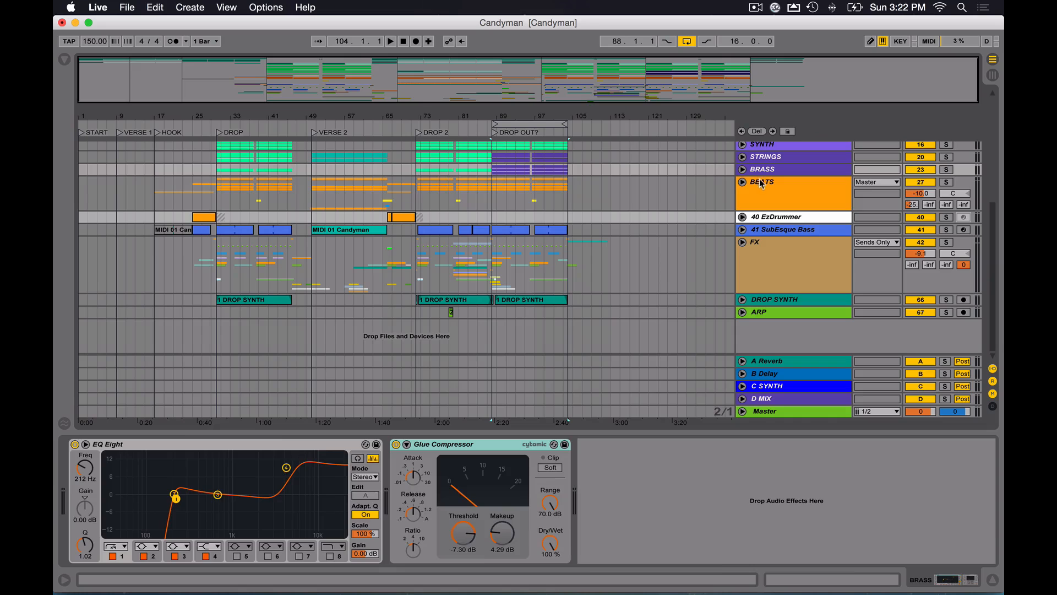
pyautogui.click(758, 190)
pyautogui.click(742, 182)
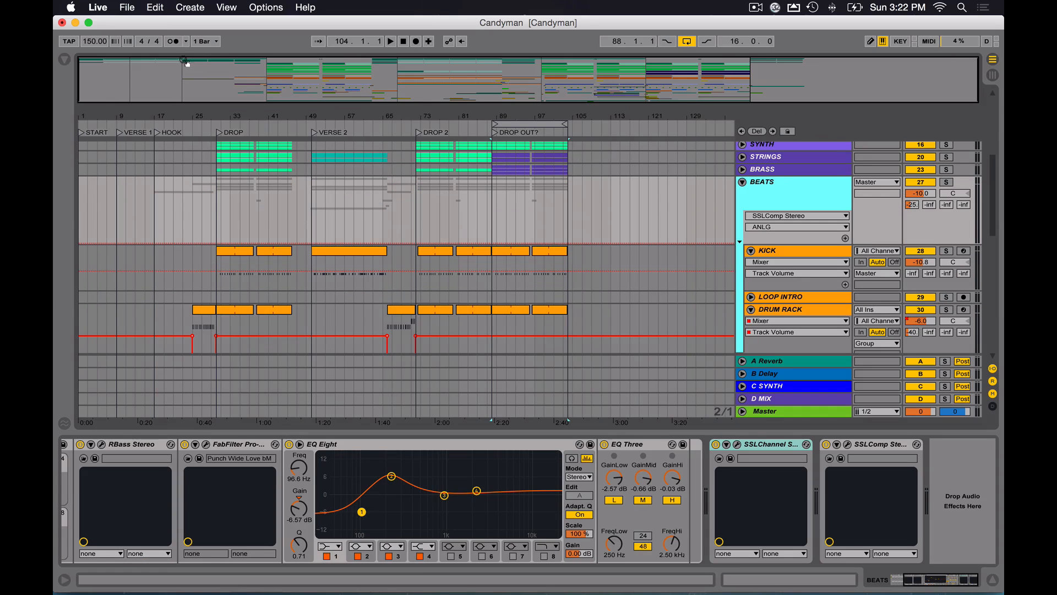
# - Survey the BEATS group's tracks and show the devices of track 31 Kit-Core 808
pyautogui.moveTo(255, 82); pyautogui.dragTo(318, 174)
pyautogui.moveTo(321, 81); pyautogui.dragTo(289, 96)
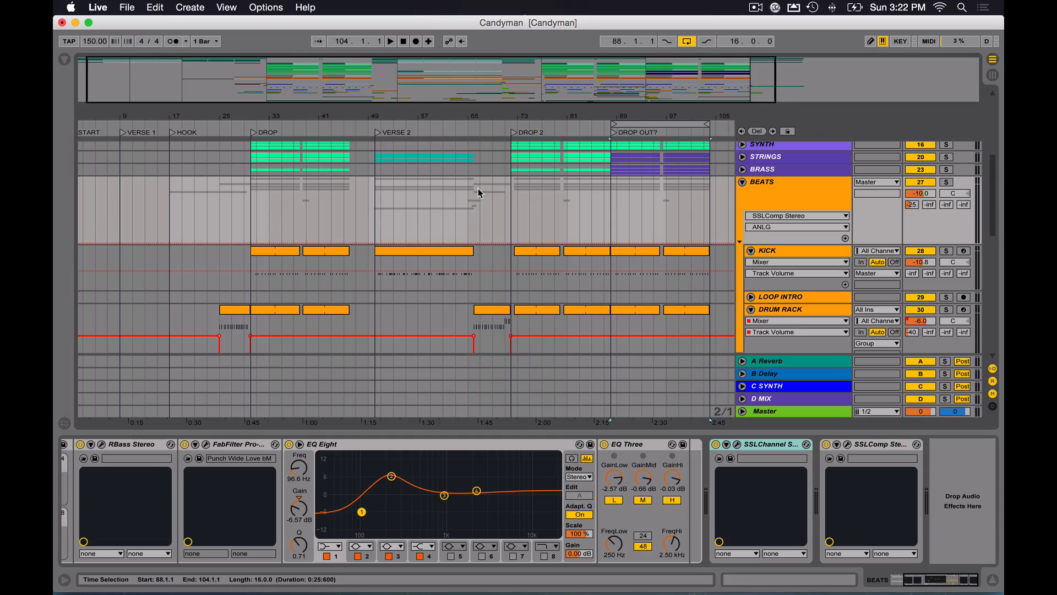
pyautogui.scroll(-3, 485, 217)
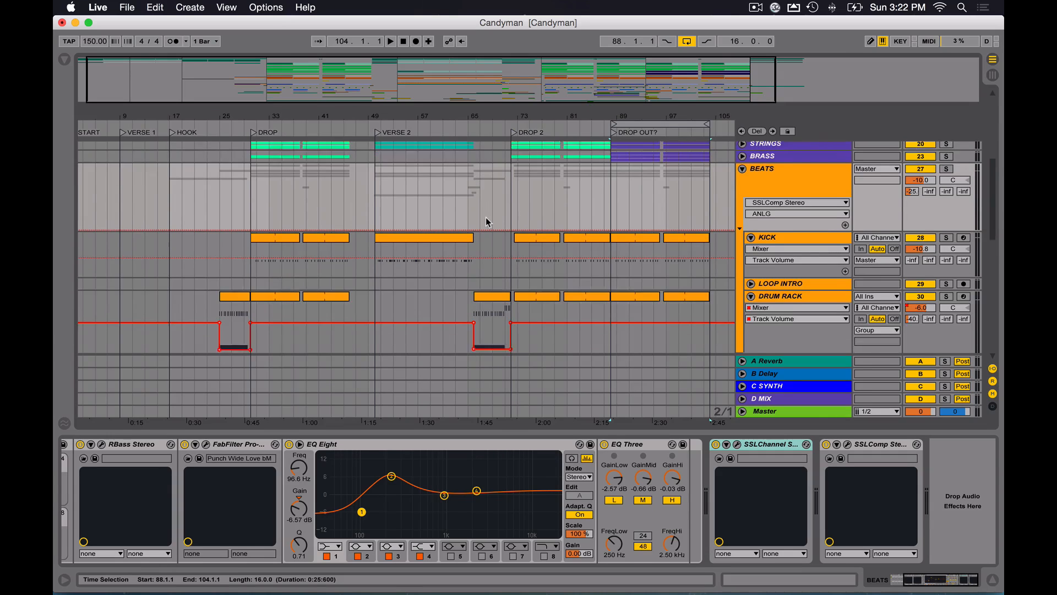
pyautogui.scroll(-6, 486, 221)
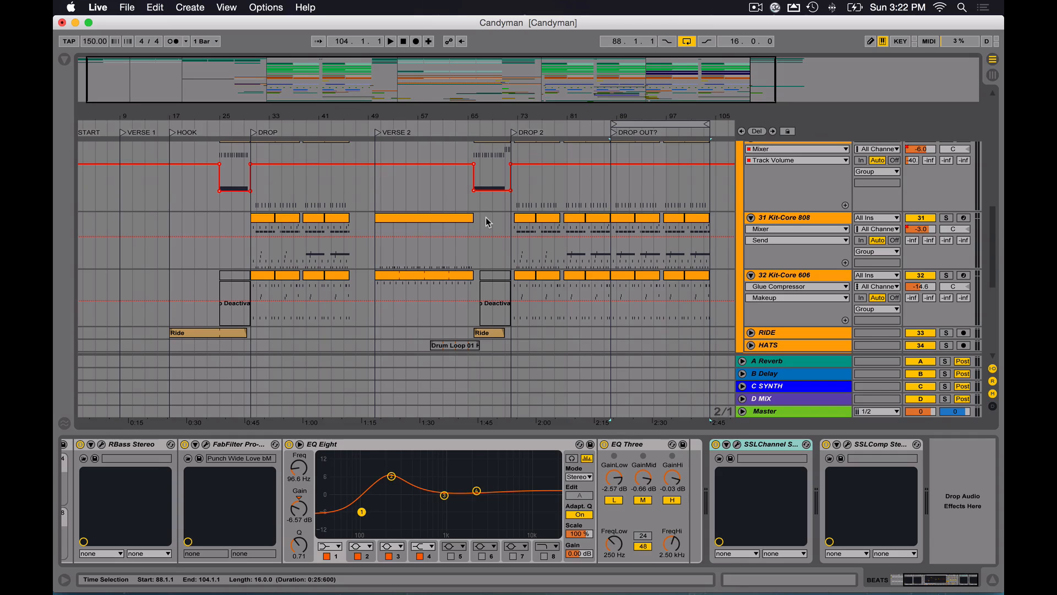
pyautogui.scroll(-3, 485, 217)
pyautogui.scroll(6, 485, 217)
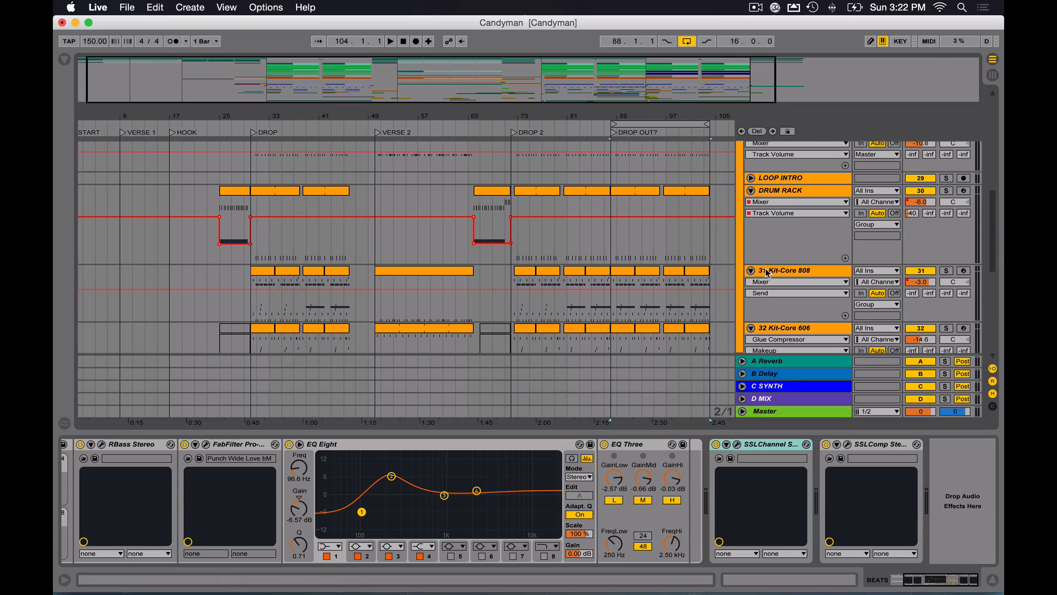
pyautogui.click(802, 273)
pyautogui.scroll(-1, 810, 278)
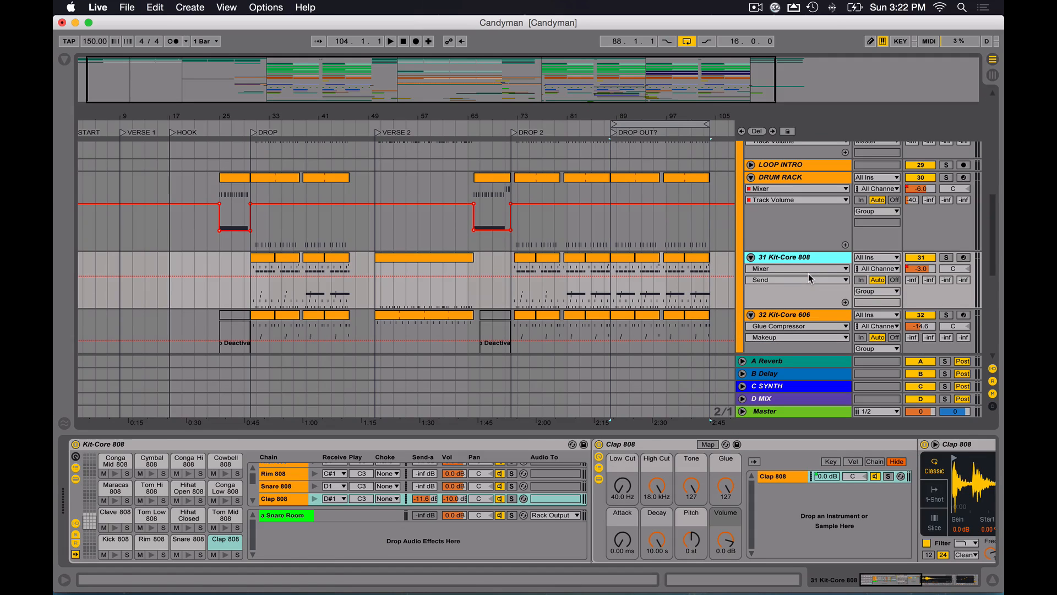
pyautogui.scroll(-1, 435, 330)
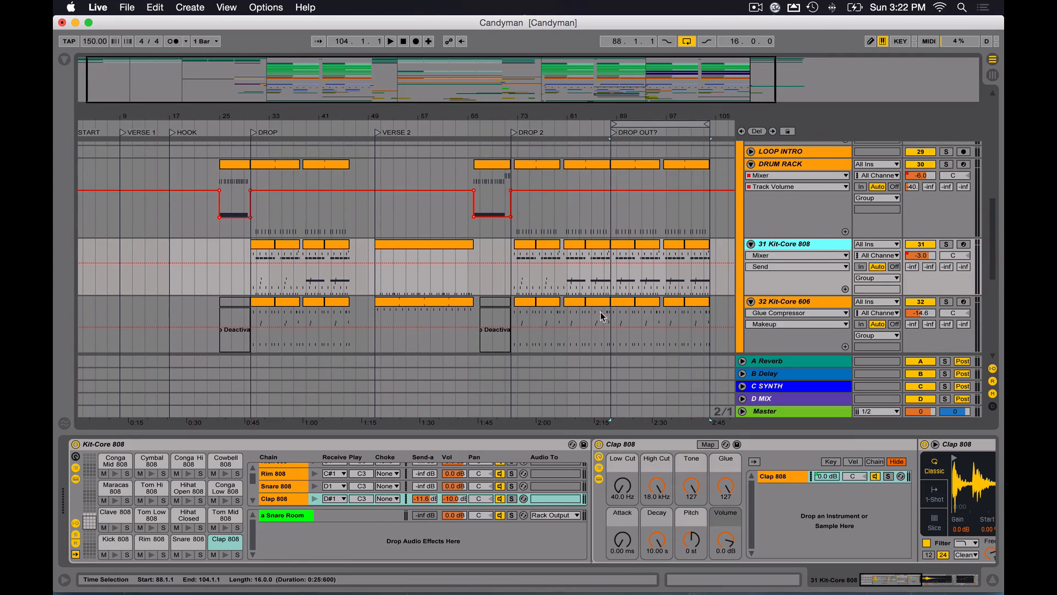
# - Show the devices of track 32 Kit-Core 606 and look through its effects chain
pyautogui.scroll(-5, 603, 316)
pyautogui.click(792, 236)
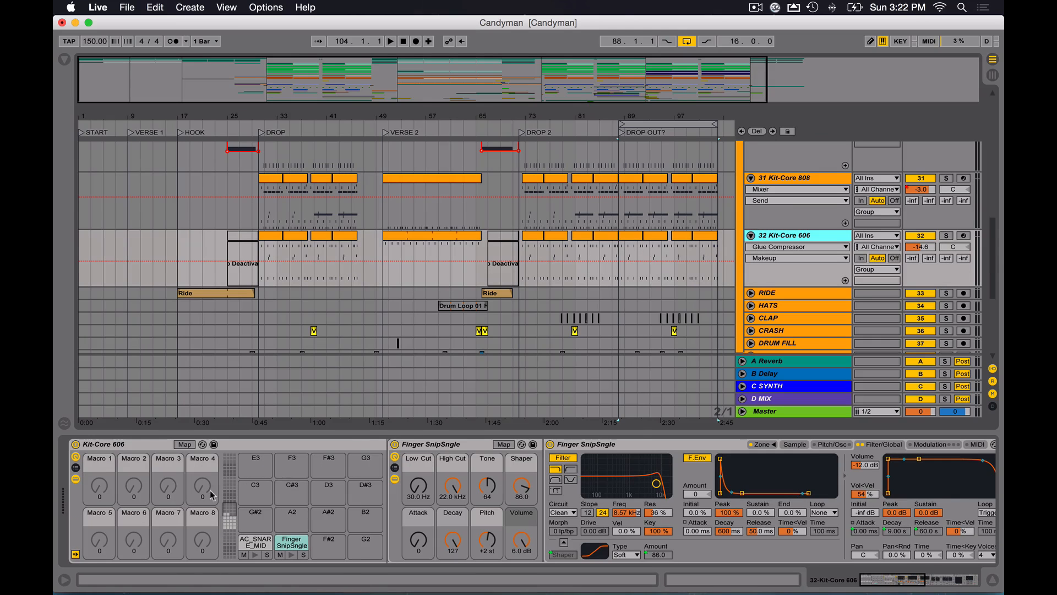
pyautogui.hscroll(5, 623, 476)
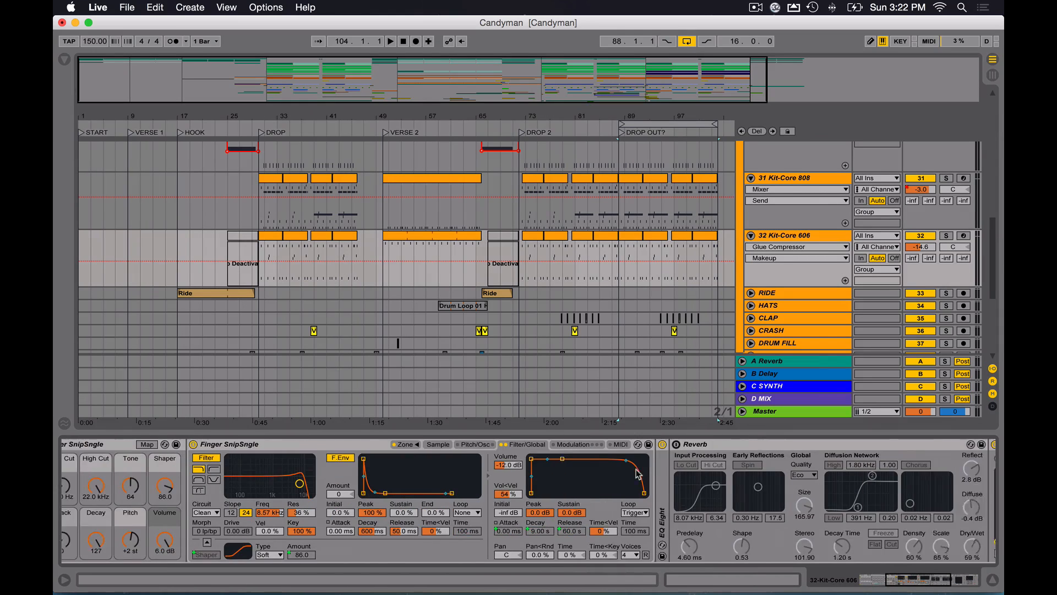
pyautogui.hscroll(-5, 625, 474)
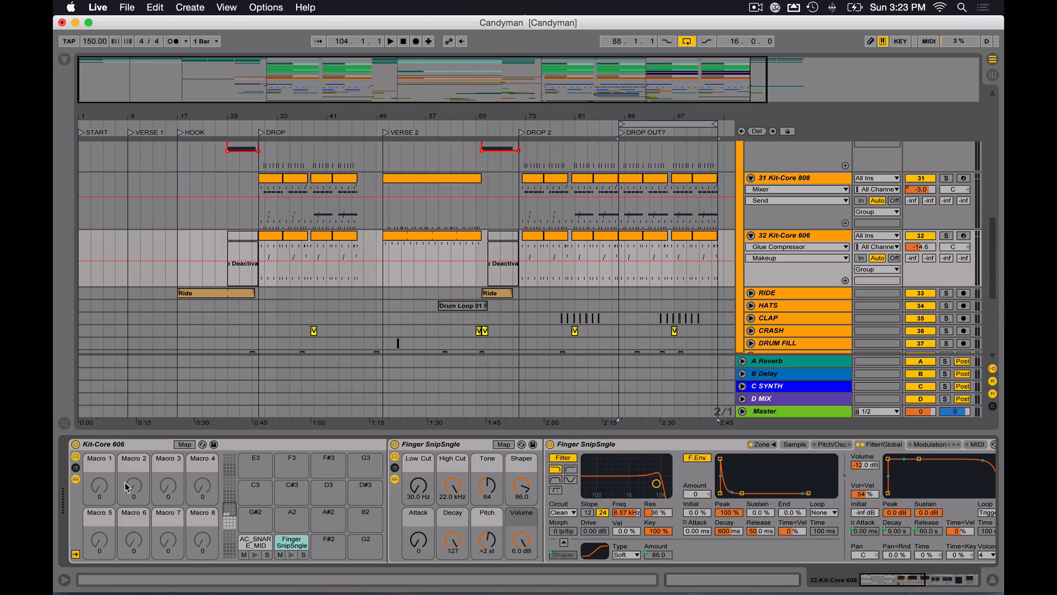
# - Show the Kit-Core 606 rack's chain list and its C1 to D#2 pads, and hide its macro controls
pyautogui.click(76, 468)
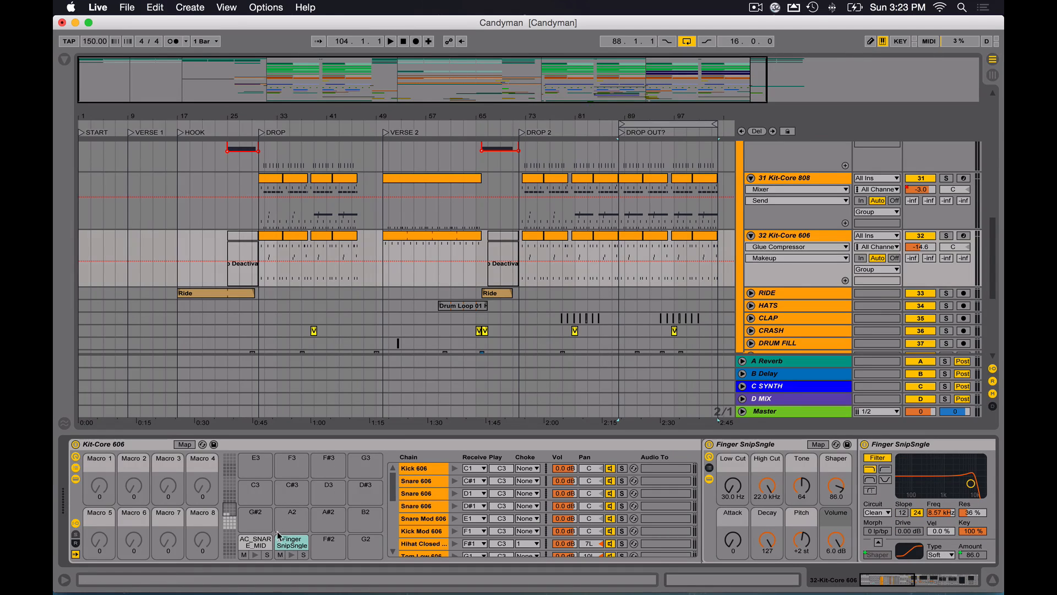
pyautogui.click(232, 522)
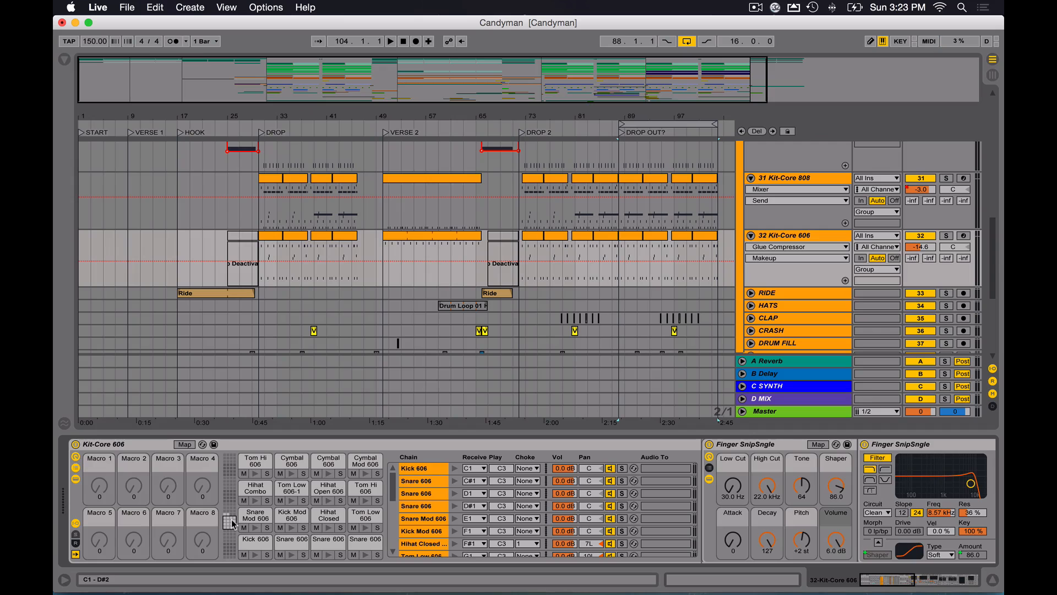
pyautogui.click(76, 457)
pyautogui.hscroll(10, 778, 533)
pyautogui.hscroll(-10, 778, 532)
# - Look through the Sample and Pitch/Osc pages of the Finger SnipSngle sampler
pyautogui.click(930, 444)
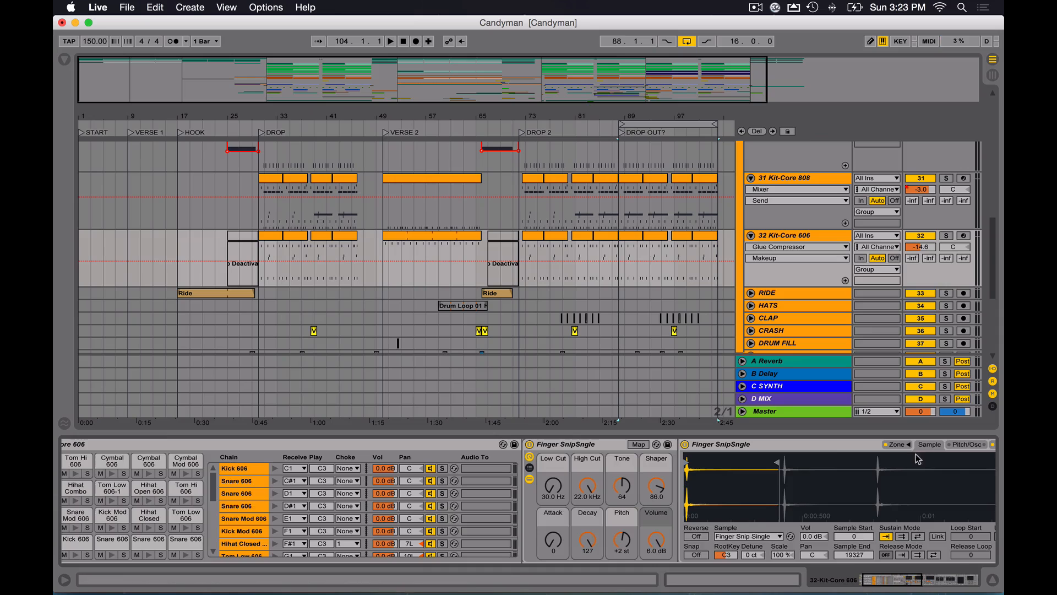
pyautogui.hscroll(8, 799, 495)
pyautogui.click(666, 445)
pyautogui.click(639, 445)
pyautogui.click(663, 446)
# - Show the KICK track's sample device and solo the track
pyautogui.scroll(8, 559, 243)
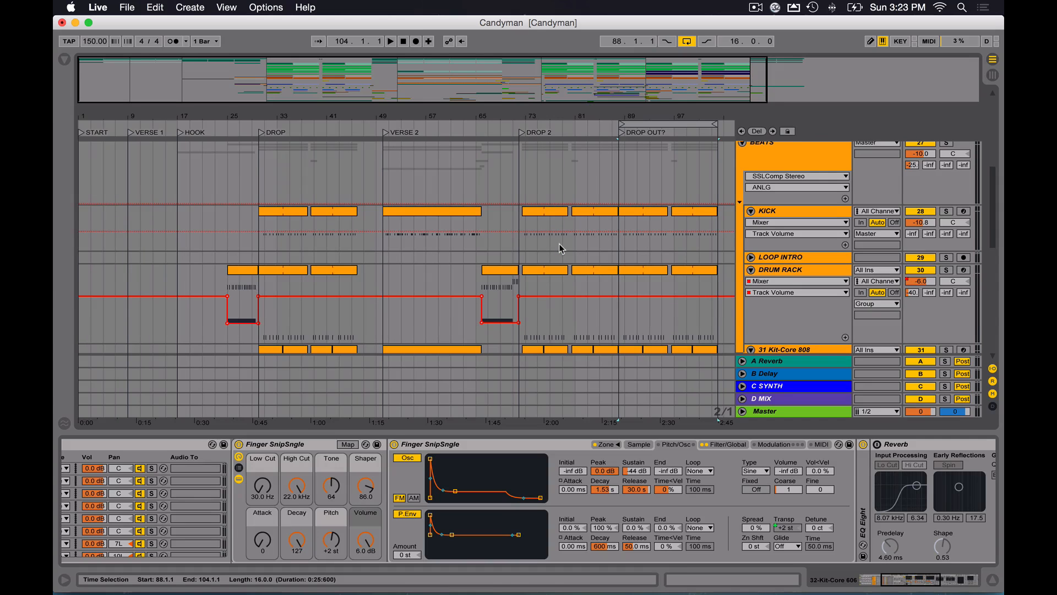
pyautogui.scroll(4, 559, 244)
pyautogui.click(802, 266)
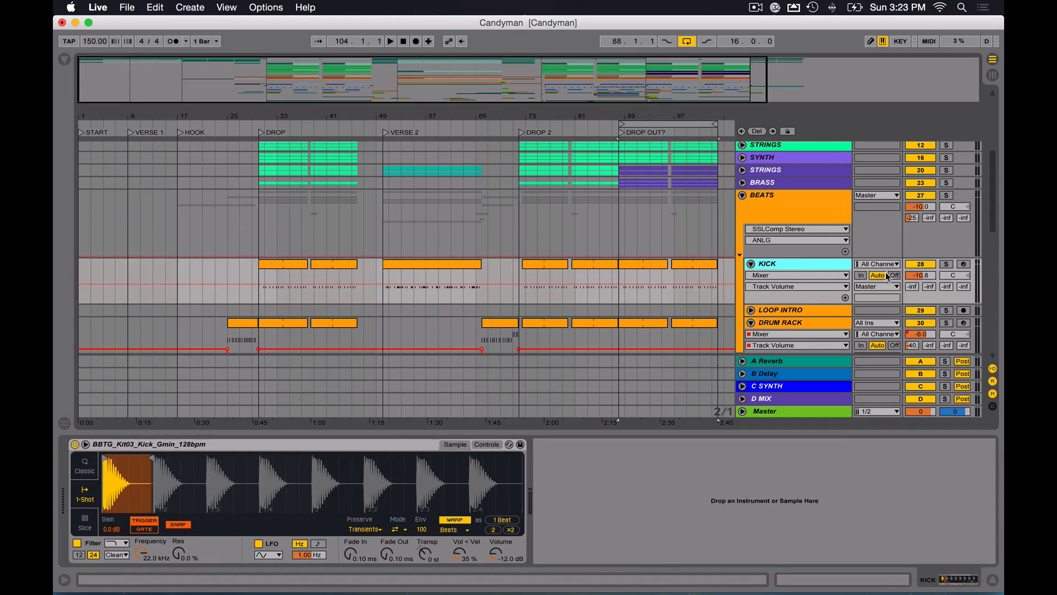
pyautogui.scroll(-2, 798, 267)
pyautogui.scroll(2, 798, 266)
pyautogui.click(946, 264)
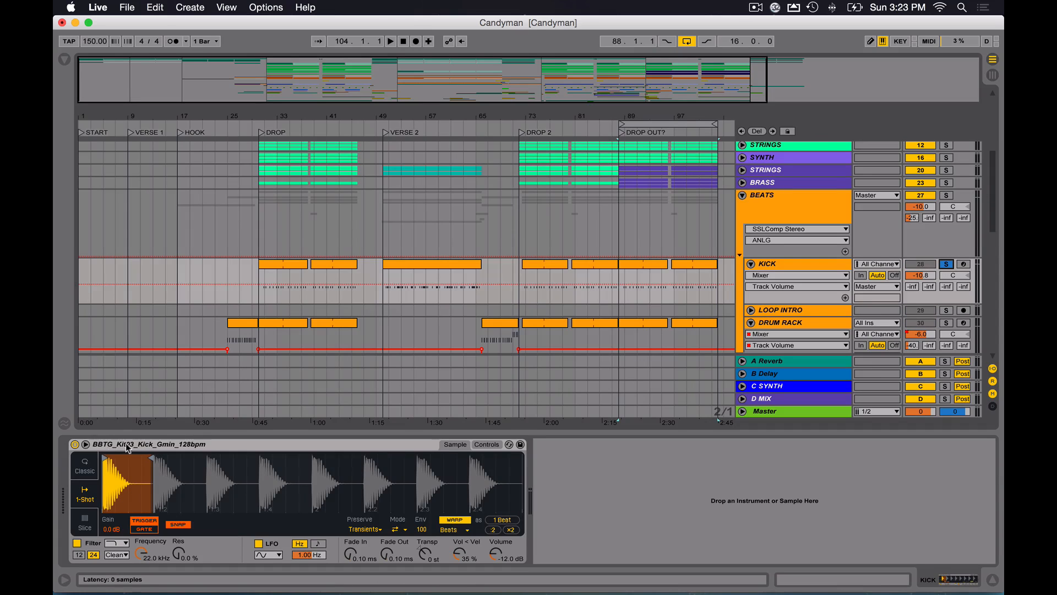
# - Set the insert marker at bar 30, zoom in on the DROP section and play the soloed kick
pyautogui.click(257, 299)
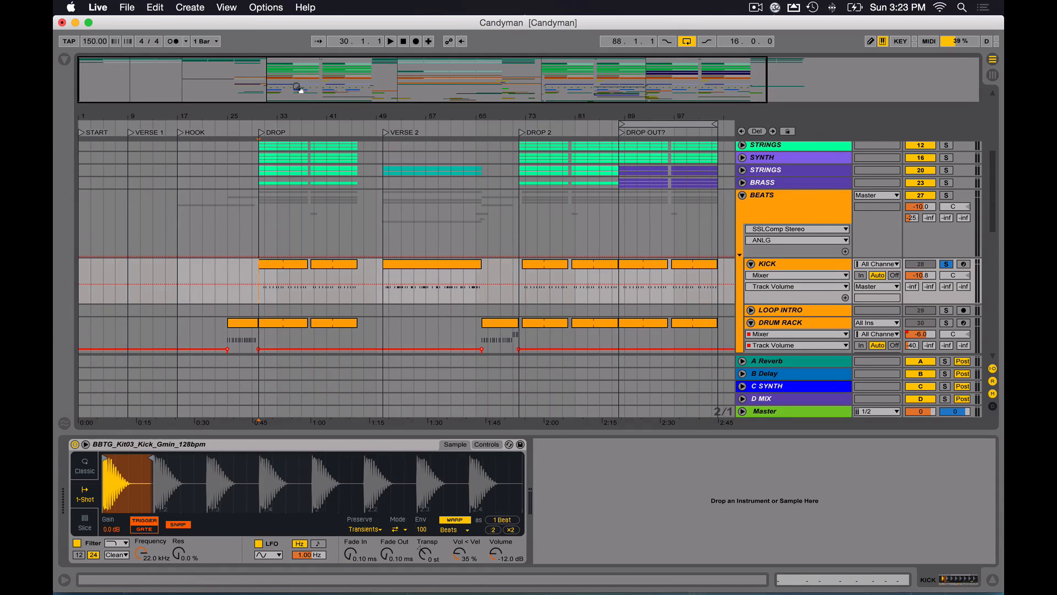
pyautogui.moveTo(278, 80); pyautogui.dragTo(278, 110)
pyautogui.scroll(-1, 331, 264)
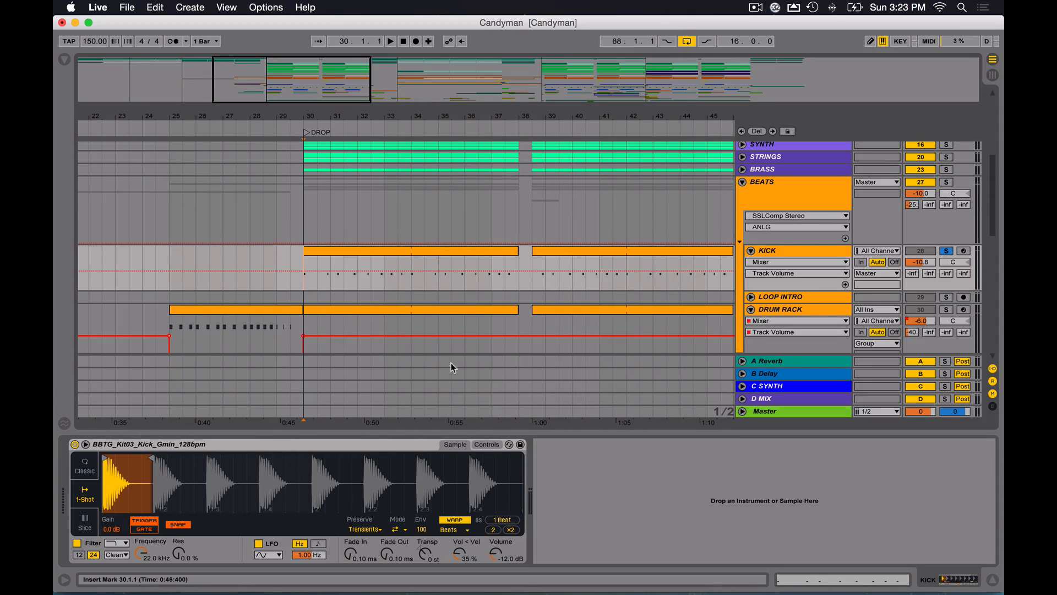
pyautogui.press('space')
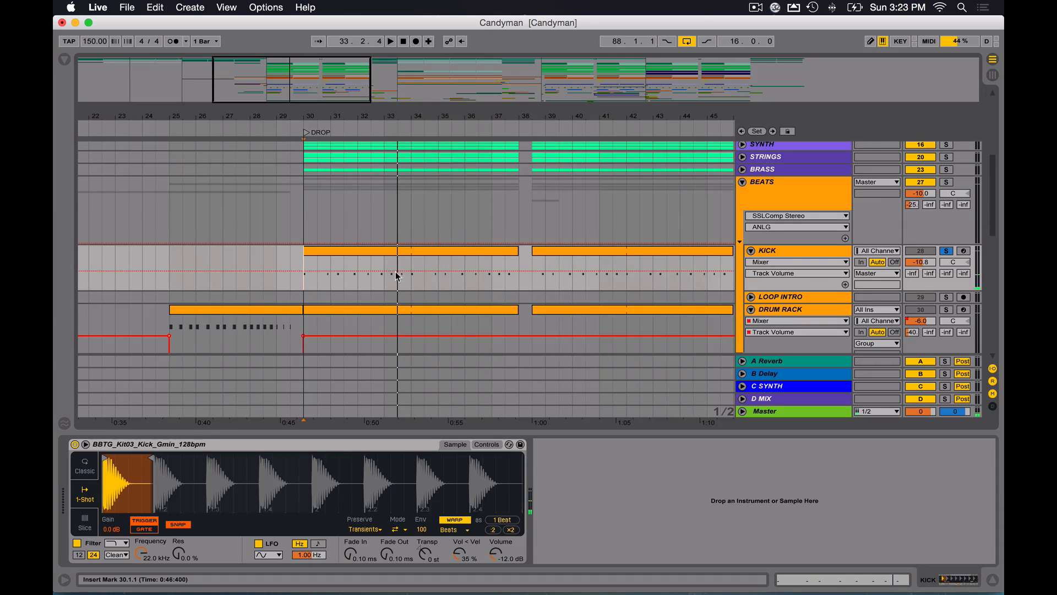
# - Show the DRUM RACK track's devices with its kick, snare and hi-hat pads, and look through its effects chain
pyautogui.scroll(-5, 396, 275)
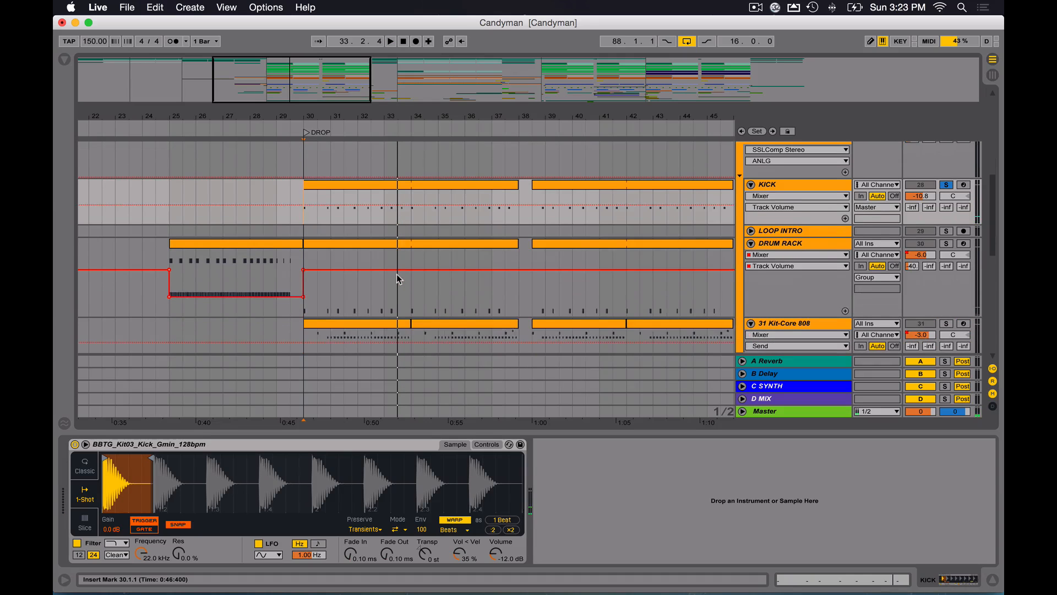
pyautogui.click(783, 247)
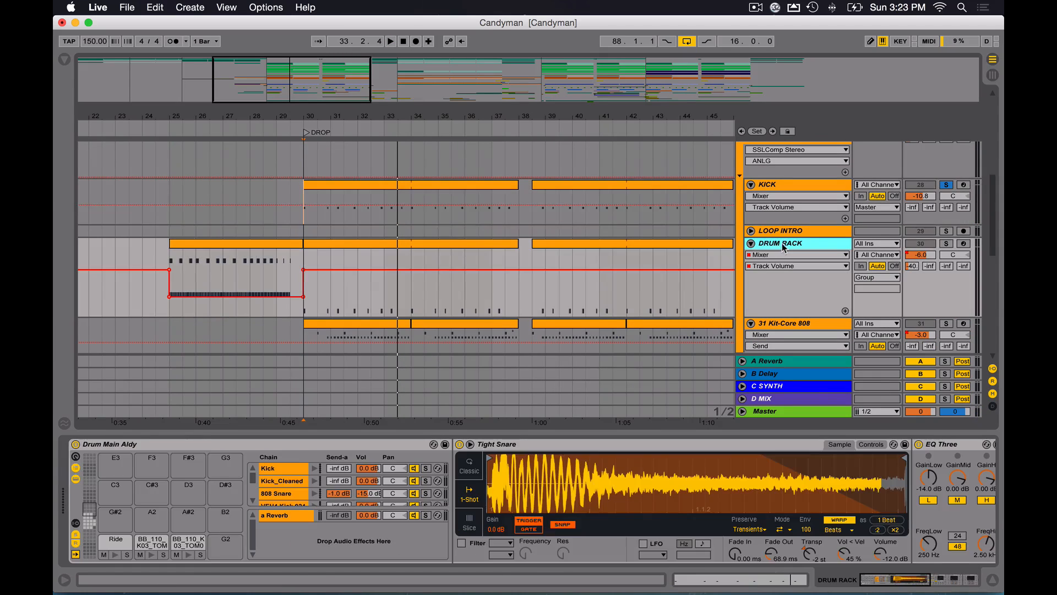
pyautogui.click(91, 526)
pyautogui.hscroll(5, 785, 458)
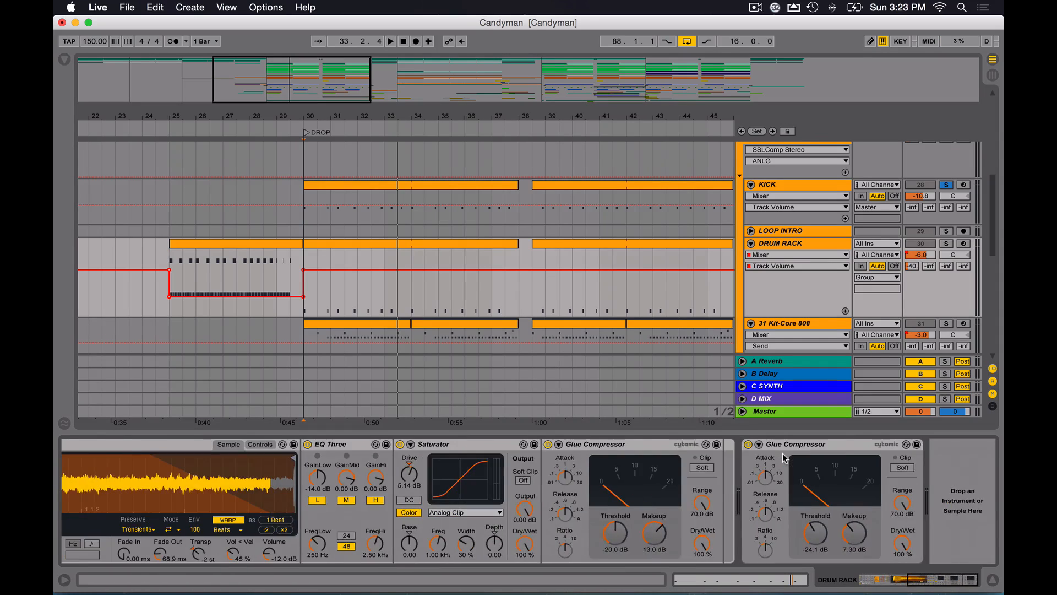
pyautogui.hscroll(-5, 785, 458)
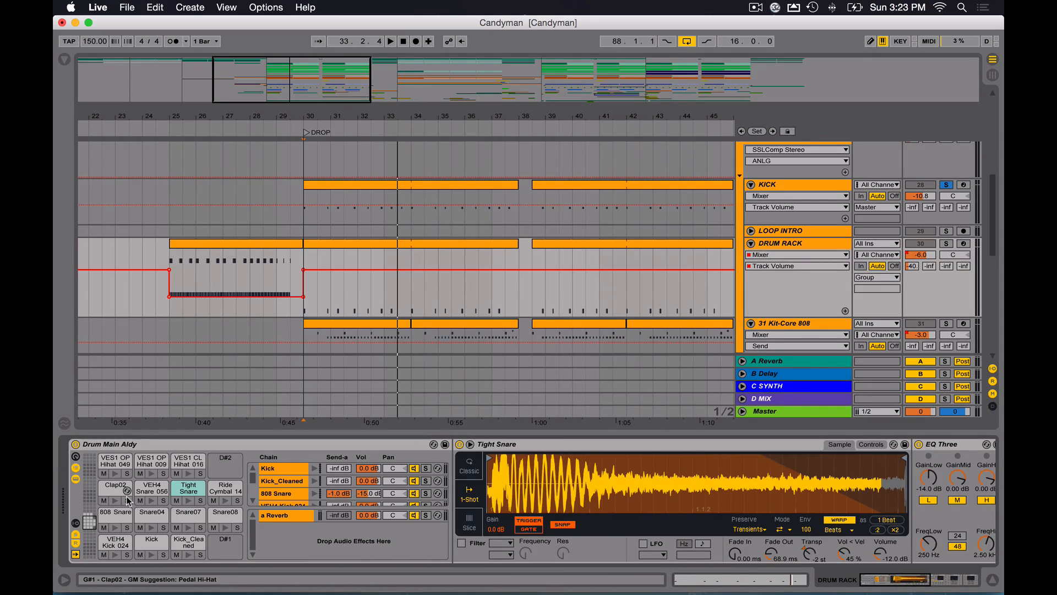
# - Solo the DRUM RACK track and play it from the drop at bar 30
pyautogui.moveTo(394, 61); pyautogui.dragTo(374, 76)
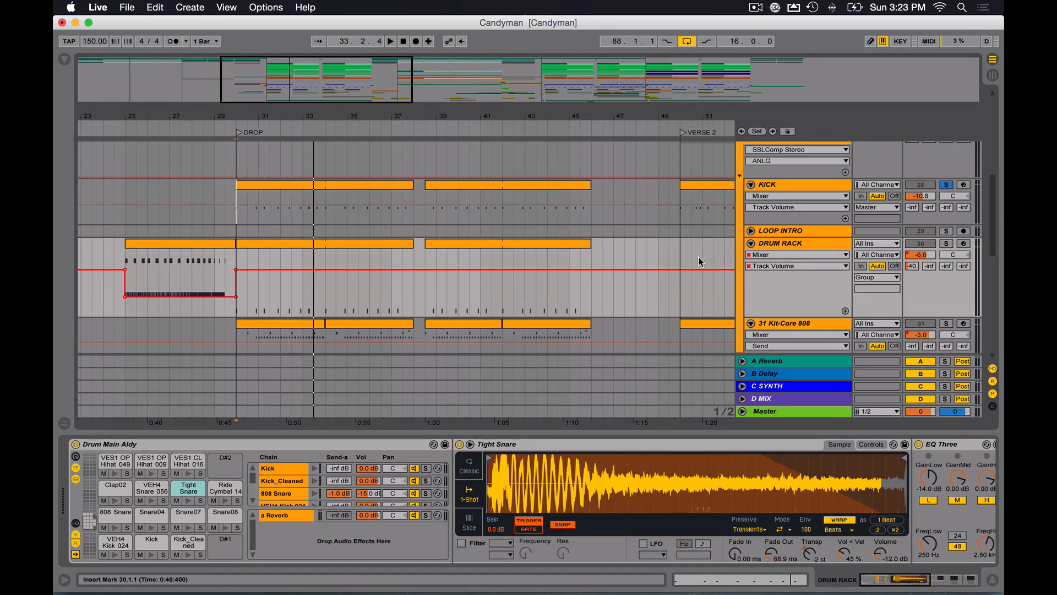
pyautogui.click(946, 243)
pyautogui.press('space')
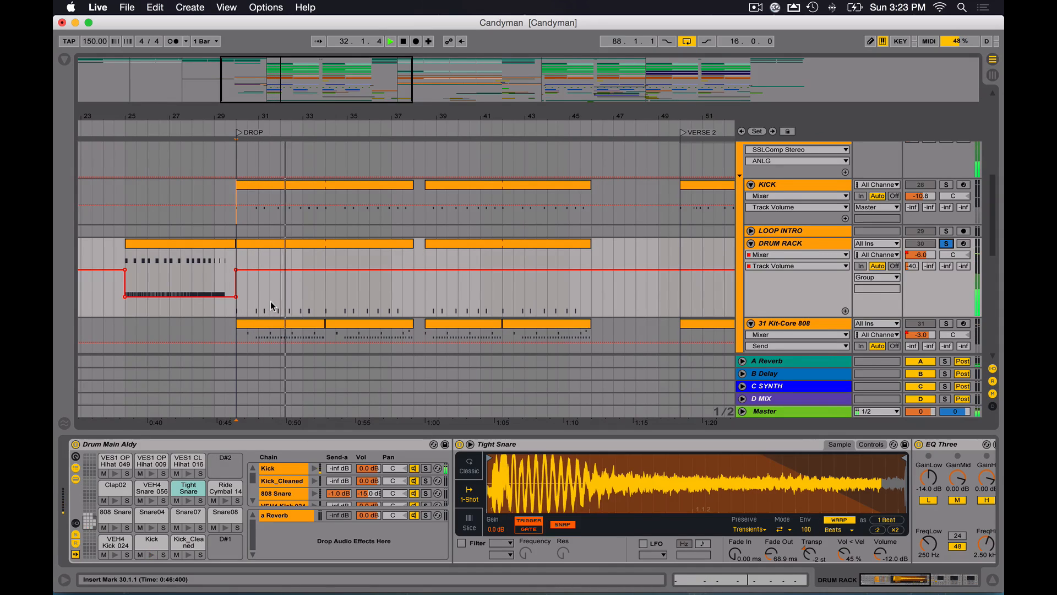
# - Select the drum rack's Kick pad, stop playback and compare its sample with the one on the KICK track
pyautogui.click(146, 542)
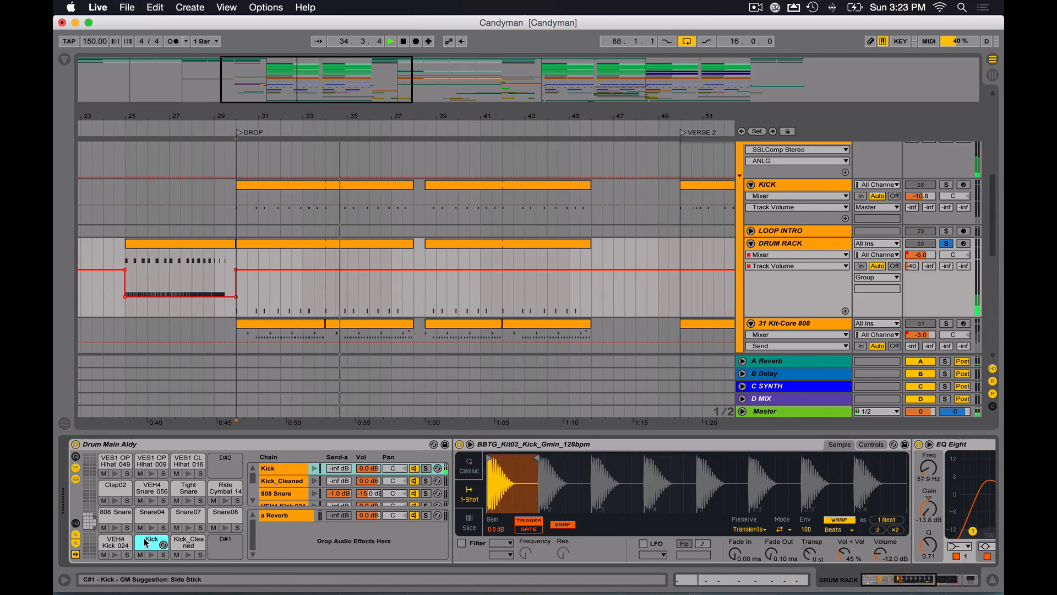
pyautogui.press('space')
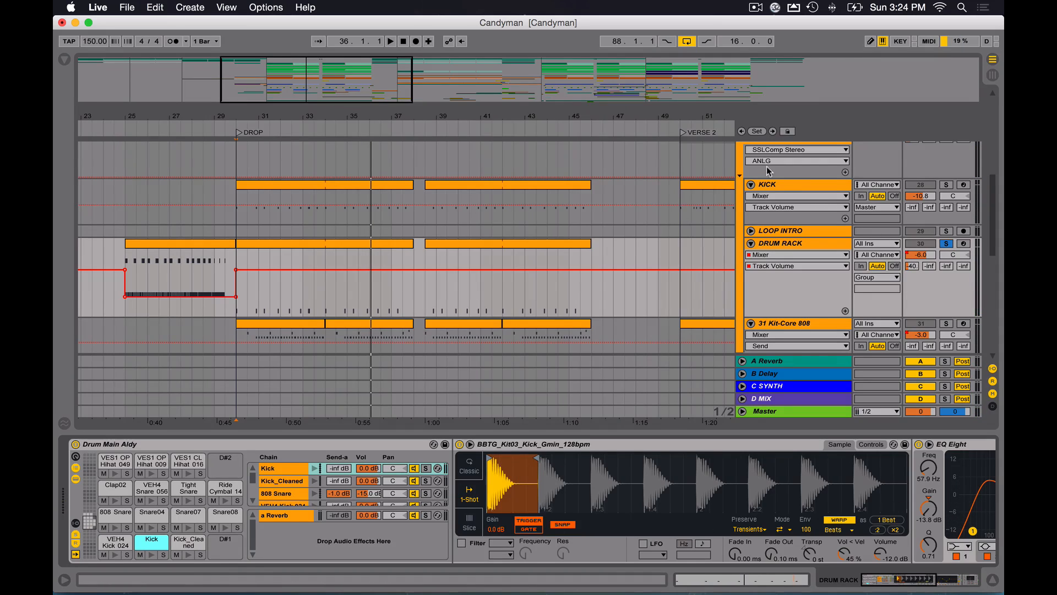
pyautogui.click(784, 188)
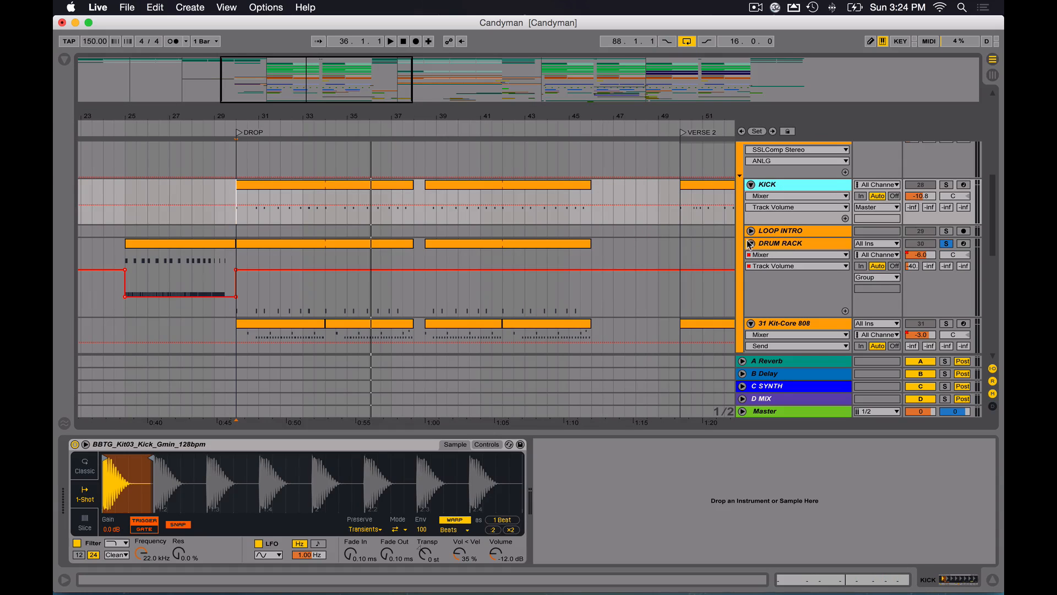
pyautogui.click(789, 247)
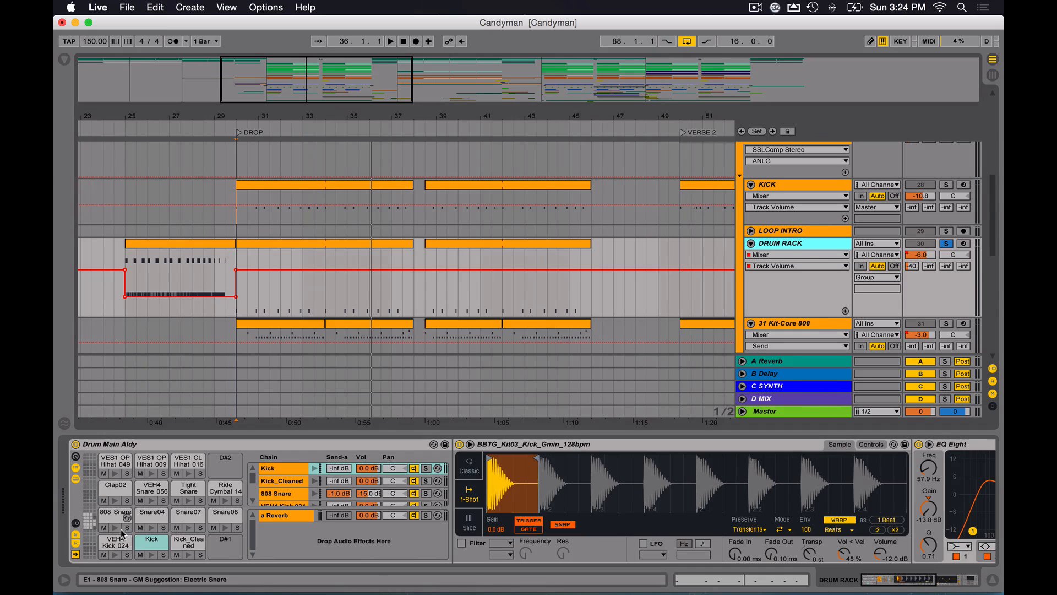
# - Move band 1 of the Kick pad's EQ Eight slightly higher in frequency and select band 2
pyautogui.hscroll(10, 578, 502)
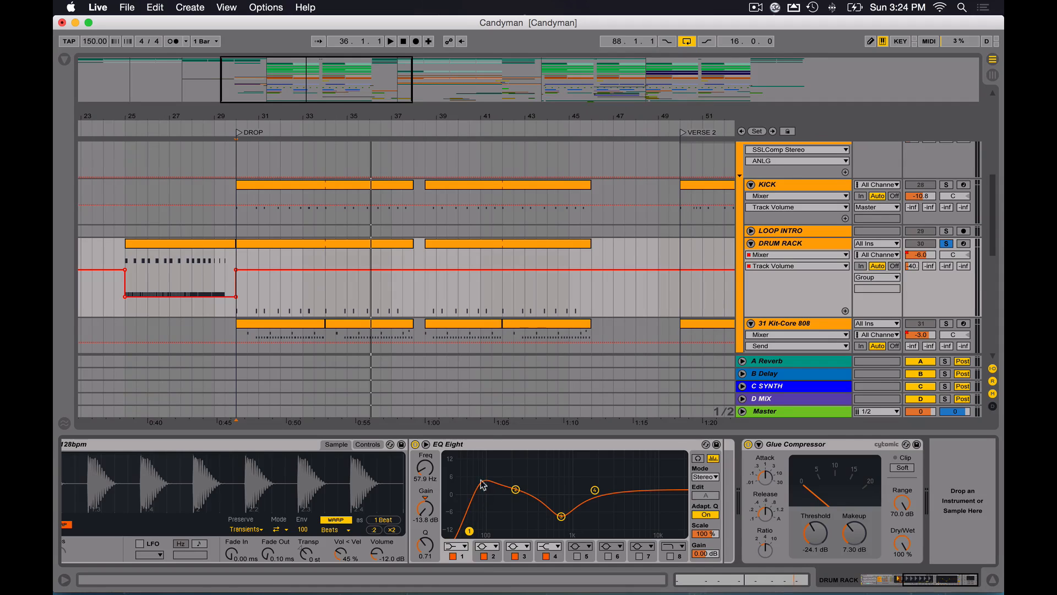
pyautogui.moveTo(469, 531); pyautogui.dragTo(471, 531)
pyautogui.click(516, 490)
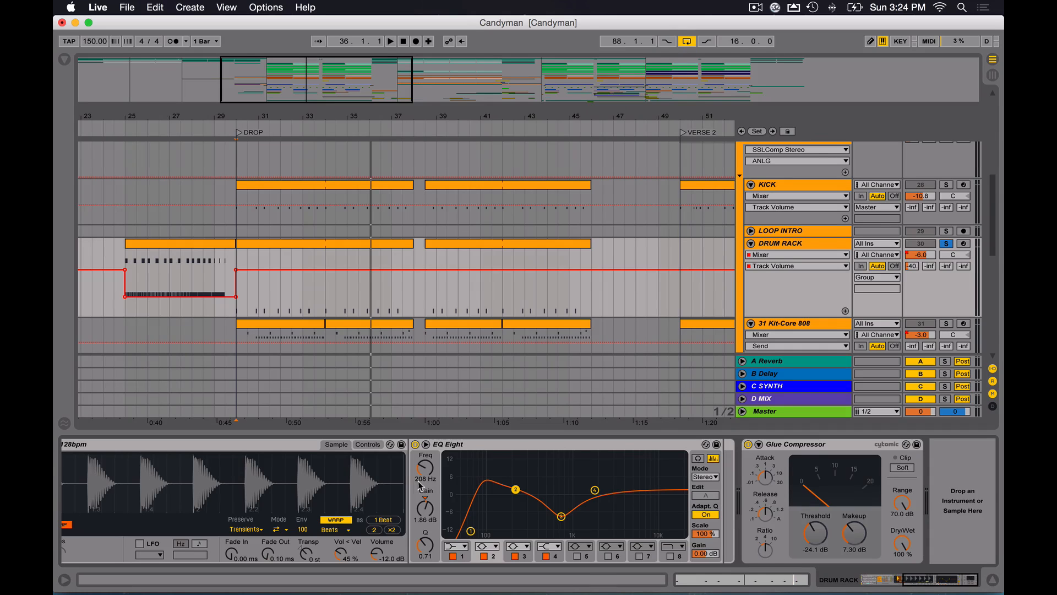
pyautogui.hscroll(-6, 543, 492)
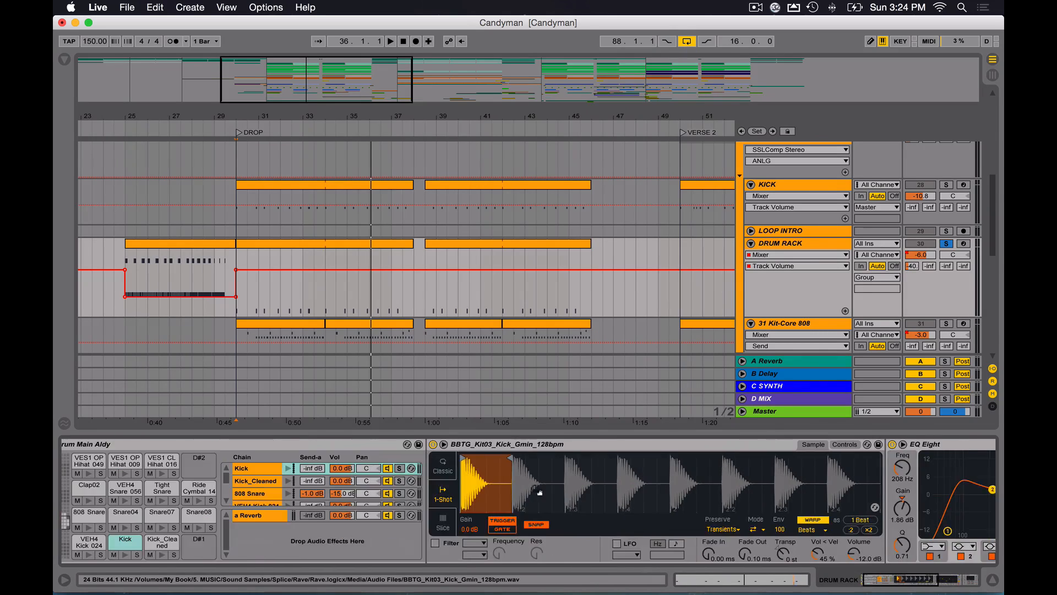
pyautogui.hscroll(-2, 540, 492)
# - Select the DRUM RACK clip spanning bars 25 to 30 and play the soloed track from its start
pyautogui.scroll(-3, 384, 220)
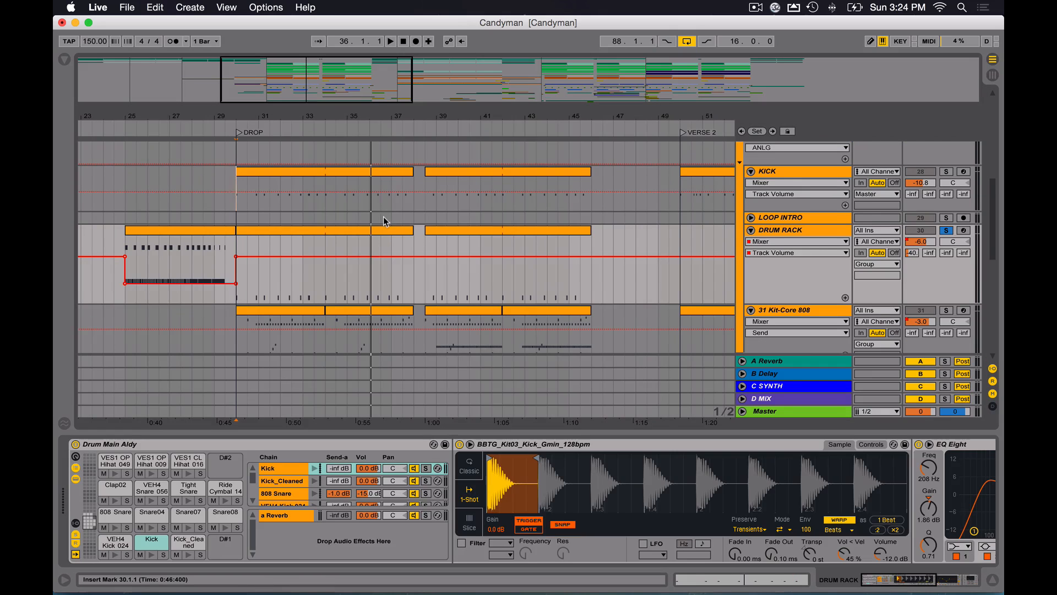
pyautogui.scroll(-1, 384, 220)
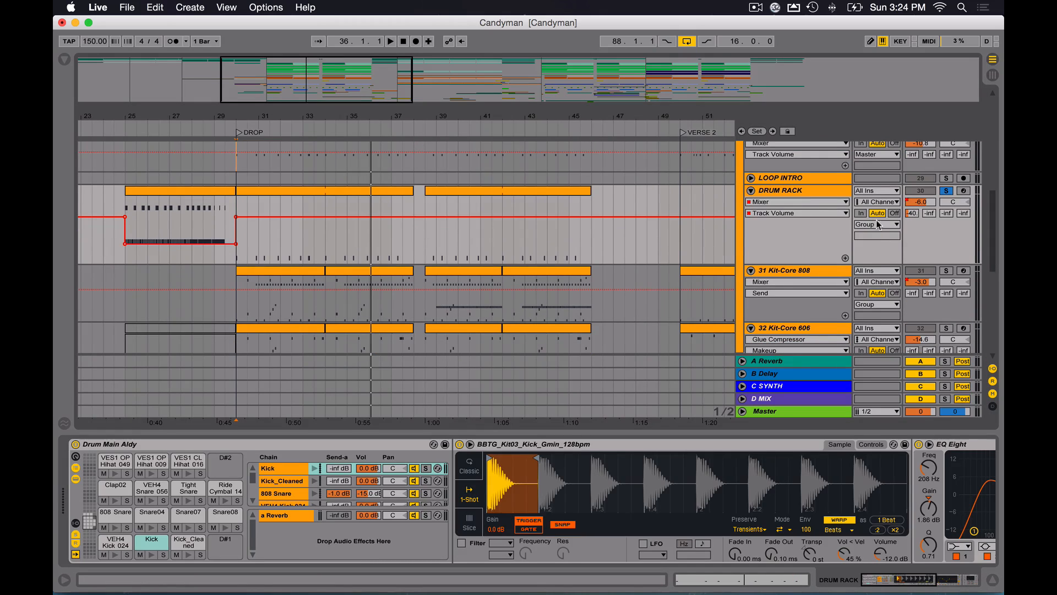
pyautogui.click(833, 195)
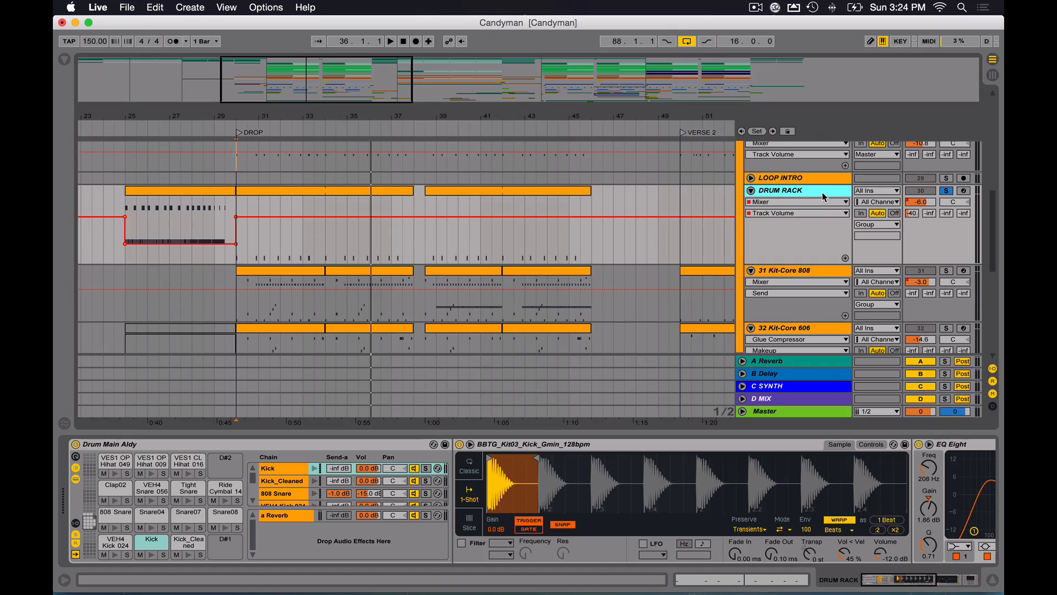
pyautogui.click(145, 192)
pyautogui.press('space')
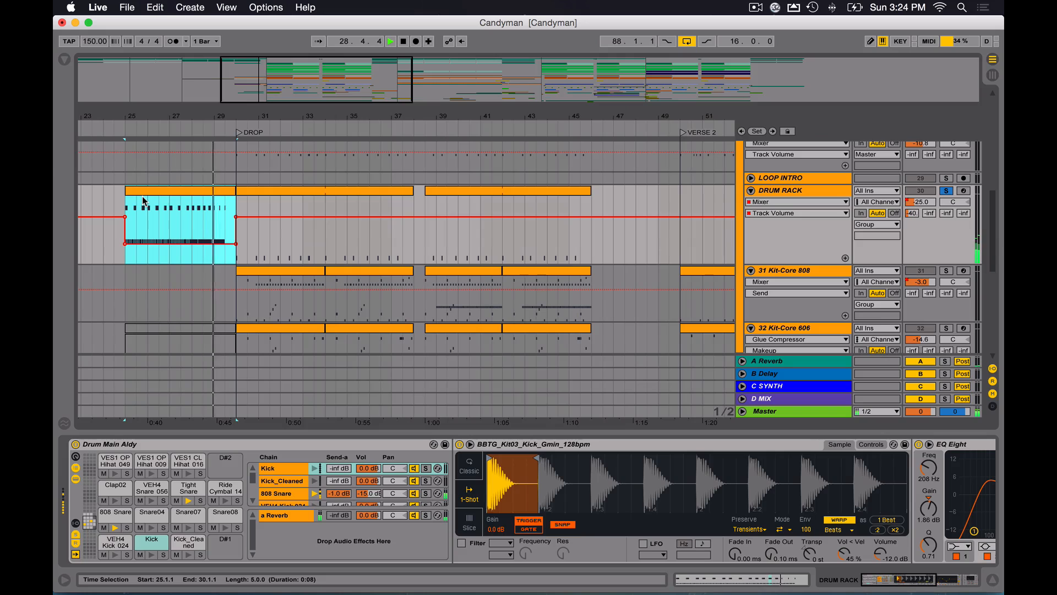
# - Stop the DRUM RACK playback, solo the 31 Kit-Core 808 track and play it from the drop at bar 30
pyautogui.press('space')
pyautogui.scroll(-10, 144, 201)
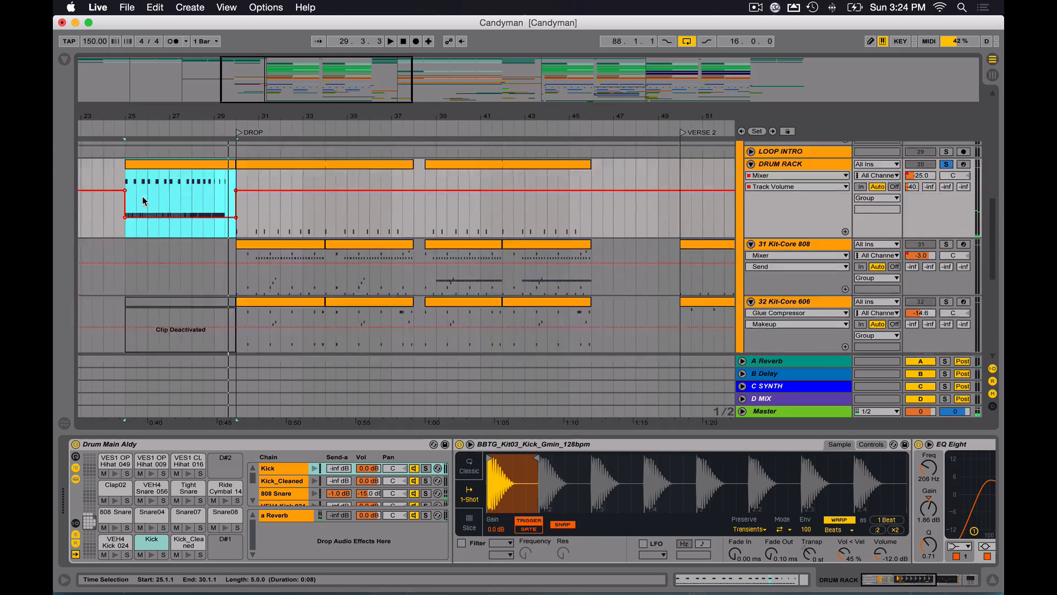
pyautogui.scroll(11, 920, 216)
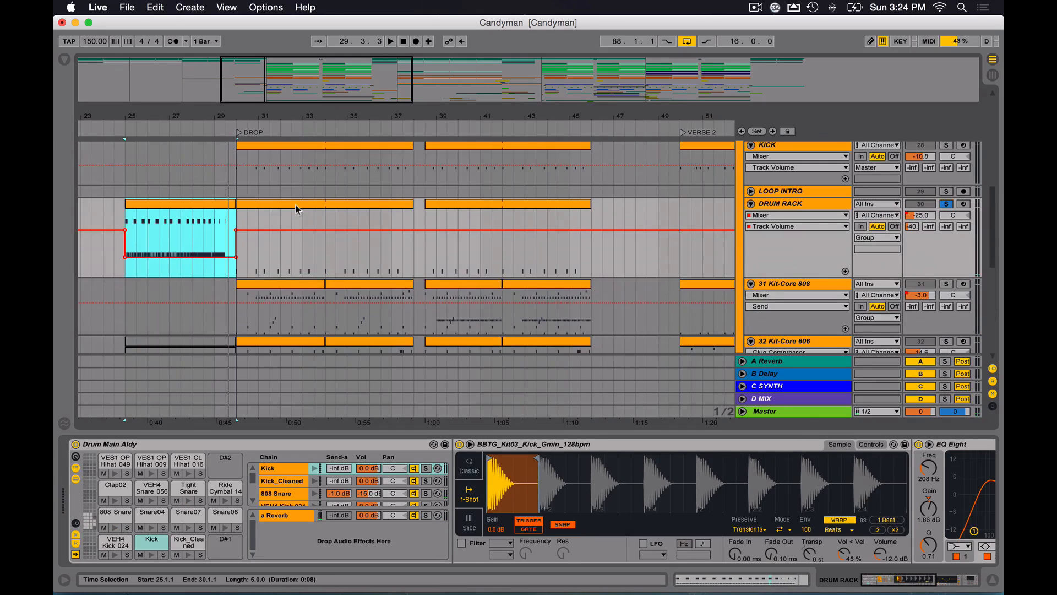
pyautogui.click(801, 208)
pyautogui.scroll(-2, 803, 219)
pyautogui.click(841, 237)
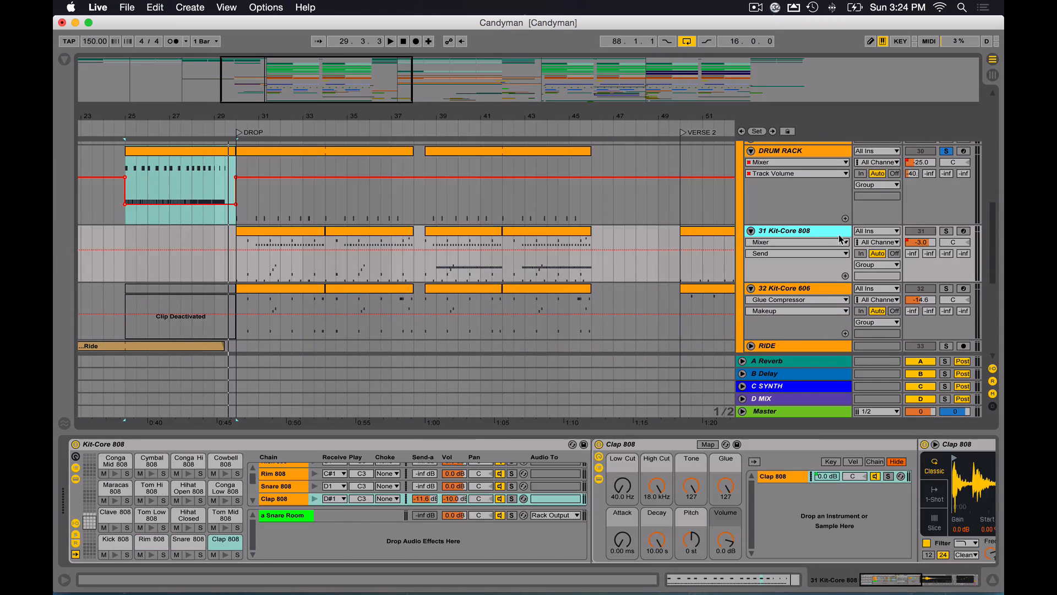
pyautogui.click(947, 231)
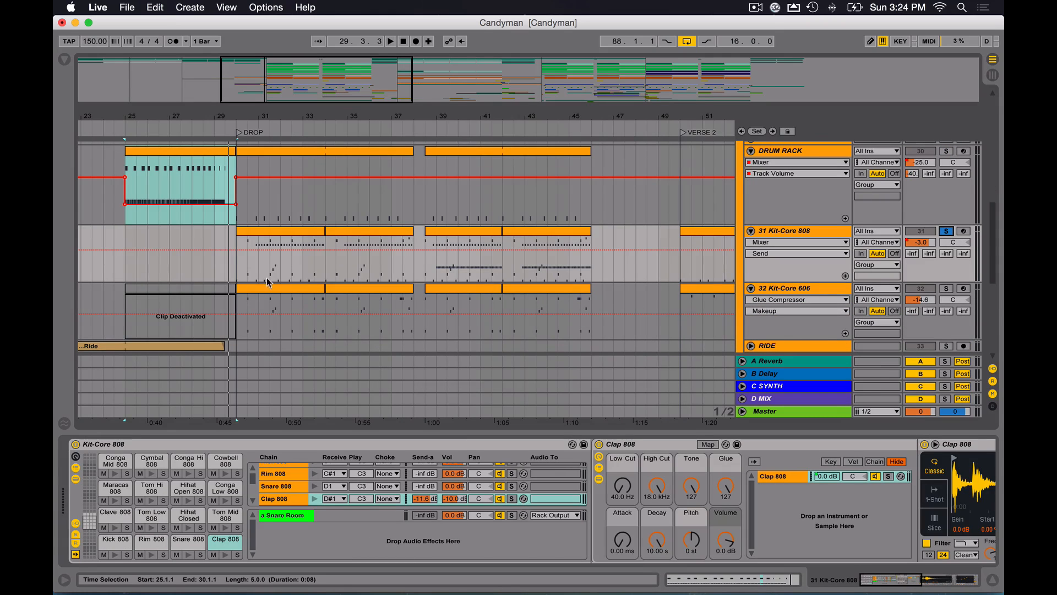
pyautogui.click(236, 272)
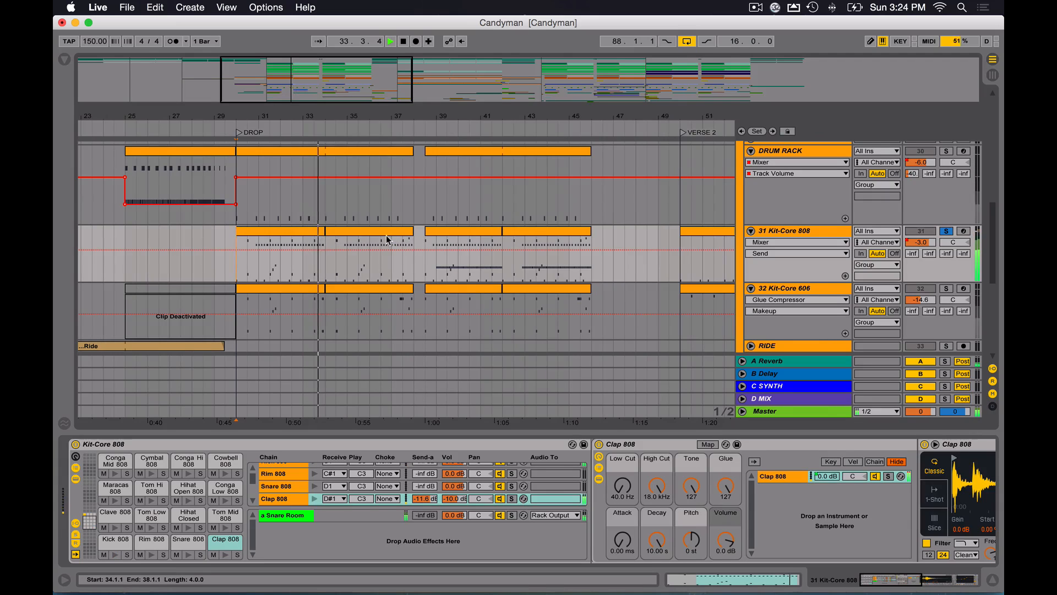
# - Enlarge the chain list of the Kit-Core 808 rack and look through the Clap 808 chain's devices up to its EQ Eight
pyautogui.scroll(1, 312, 482)
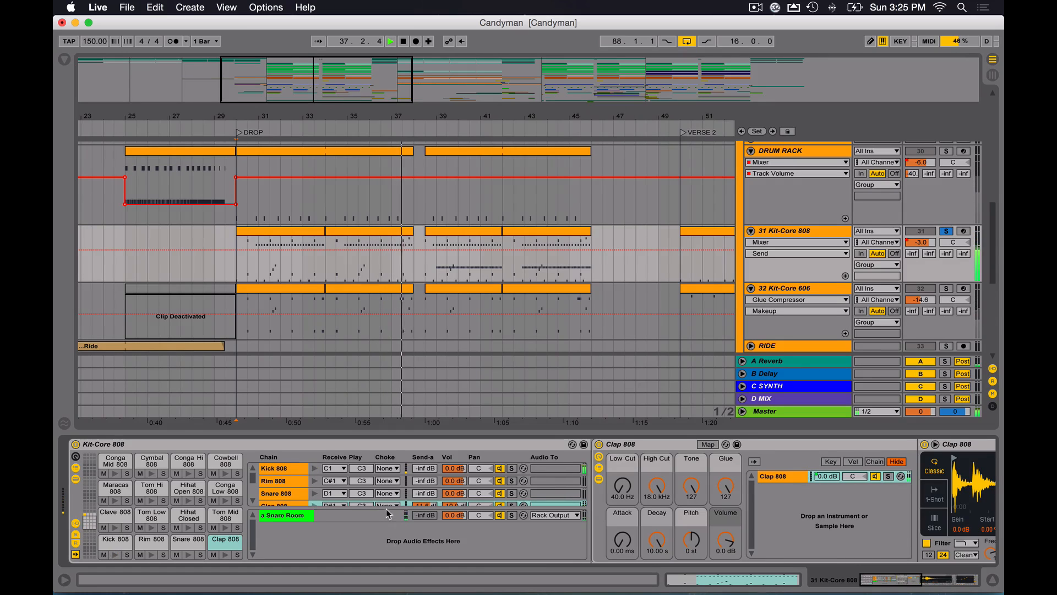
pyautogui.moveTo(386, 510); pyautogui.dragTo(381, 528)
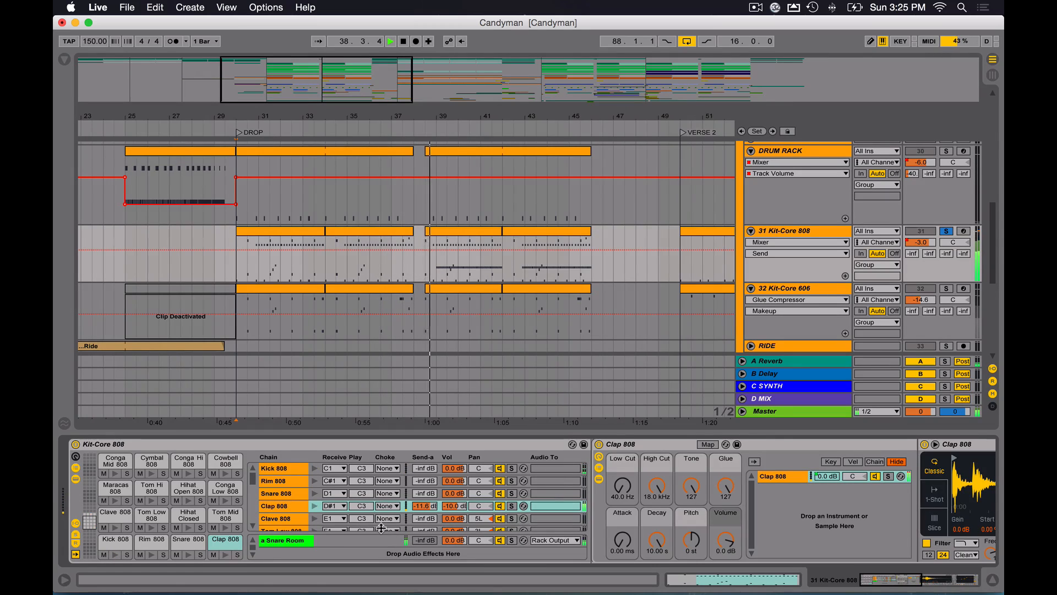
pyautogui.scroll(-2, 457, 205)
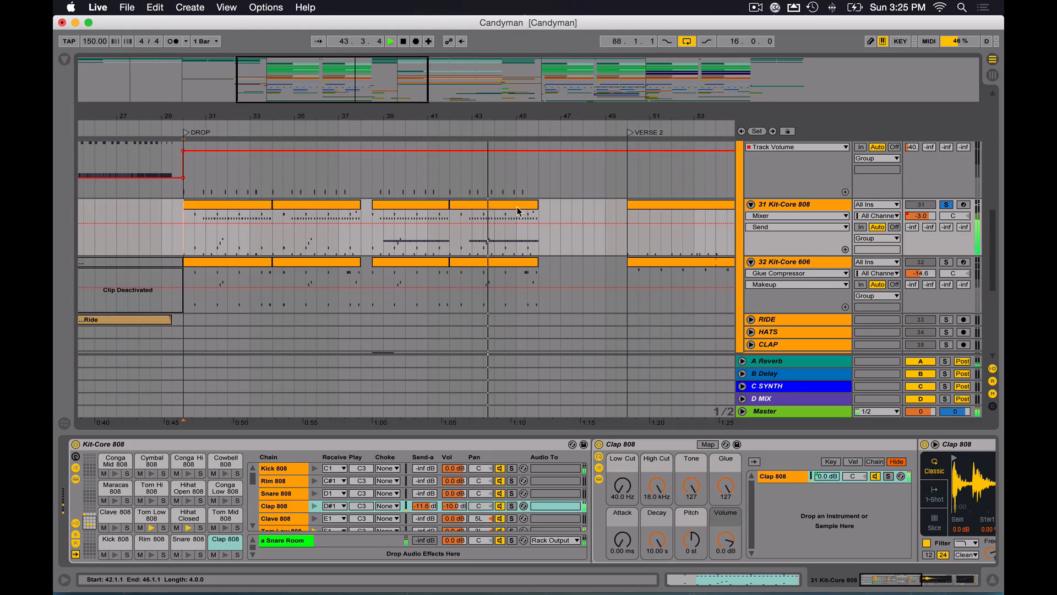
pyautogui.hscroll(10, 850, 540)
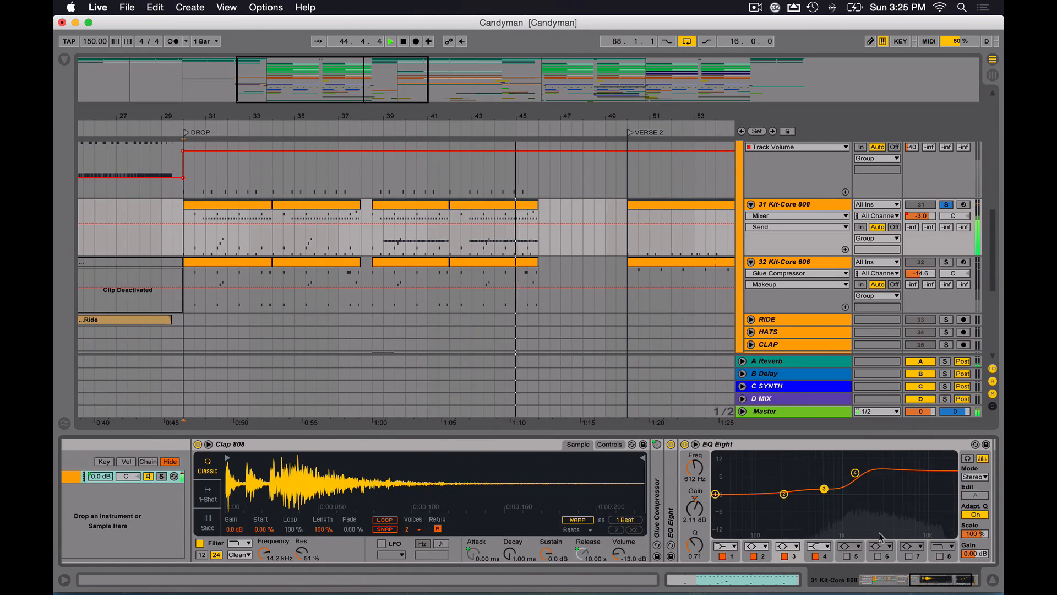
pyautogui.hscroll(-13, 880, 537)
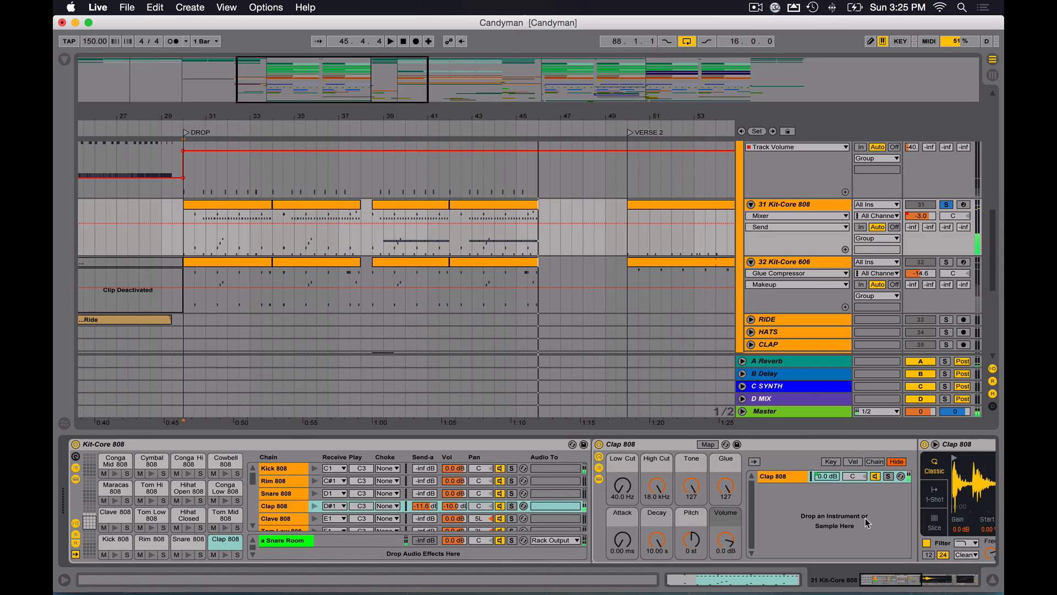
# - Solo the 32 Kit-Core 606 track, play its clip from bar 30 and show the drum rack's pads and chains
pyautogui.click(233, 262)
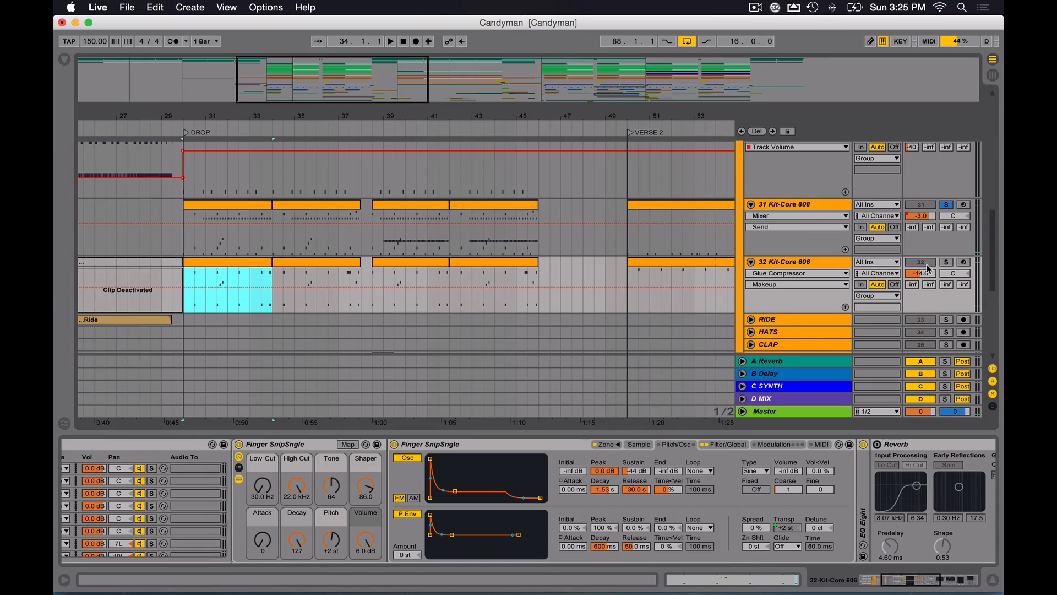
pyautogui.click(945, 263)
pyautogui.press('space')
pyautogui.hscroll(-3, 342, 306)
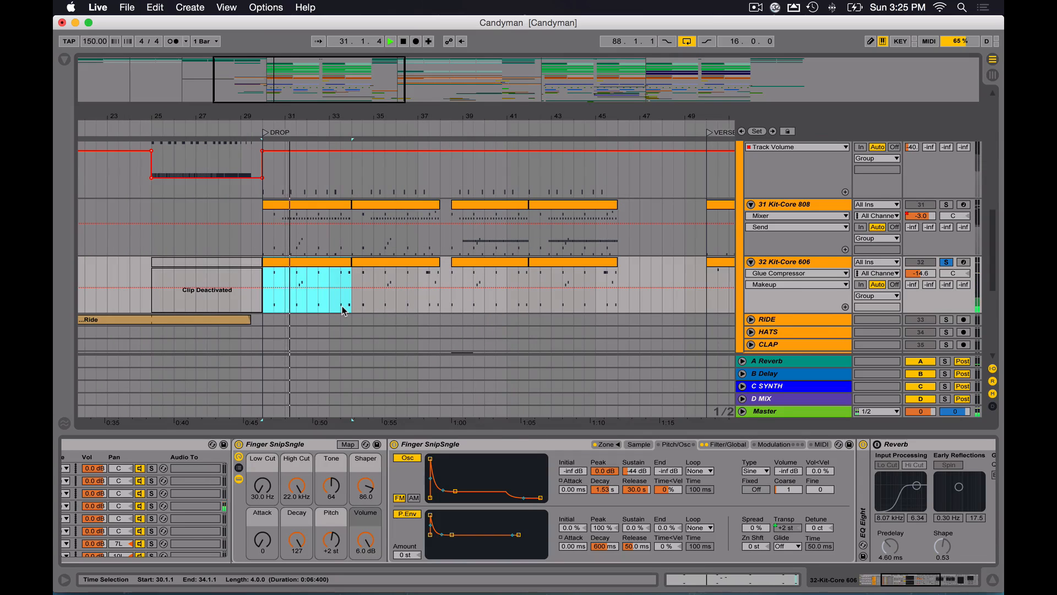
pyautogui.hscroll(-8, 336, 501)
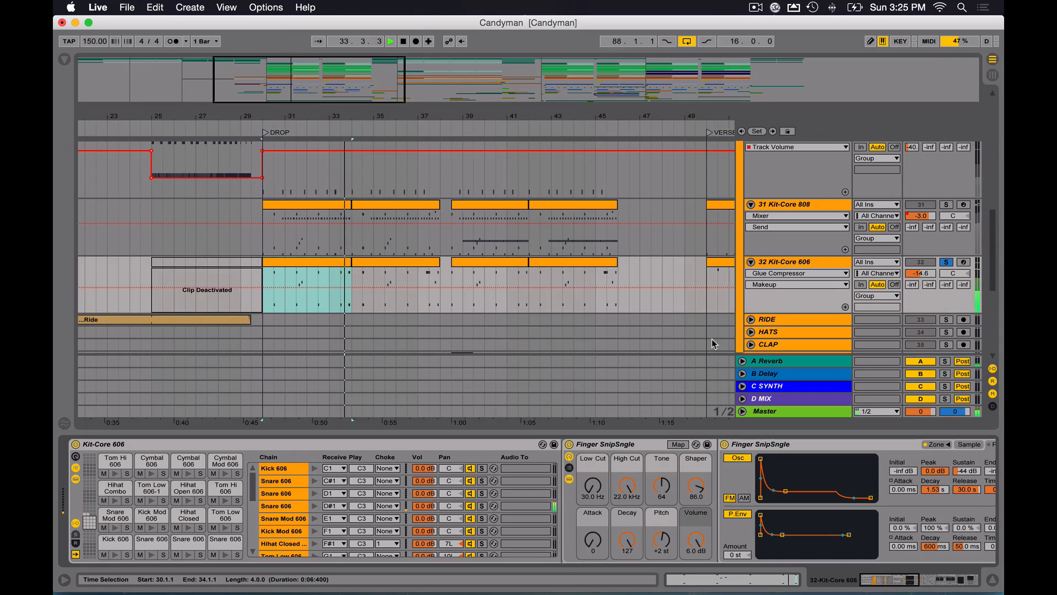
# - Replay the soloed 32 Kit-Core 606 track from bar 30, stop it and select its clip spanning bars 30 to 34
pyautogui.press('space')
pyautogui.click(812, 264)
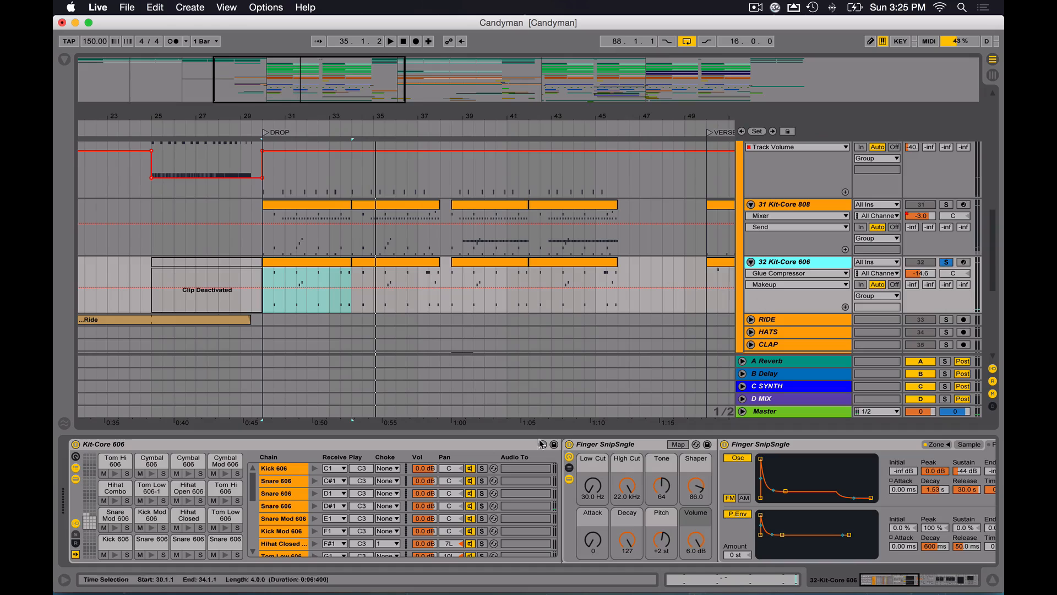
pyautogui.press('space')
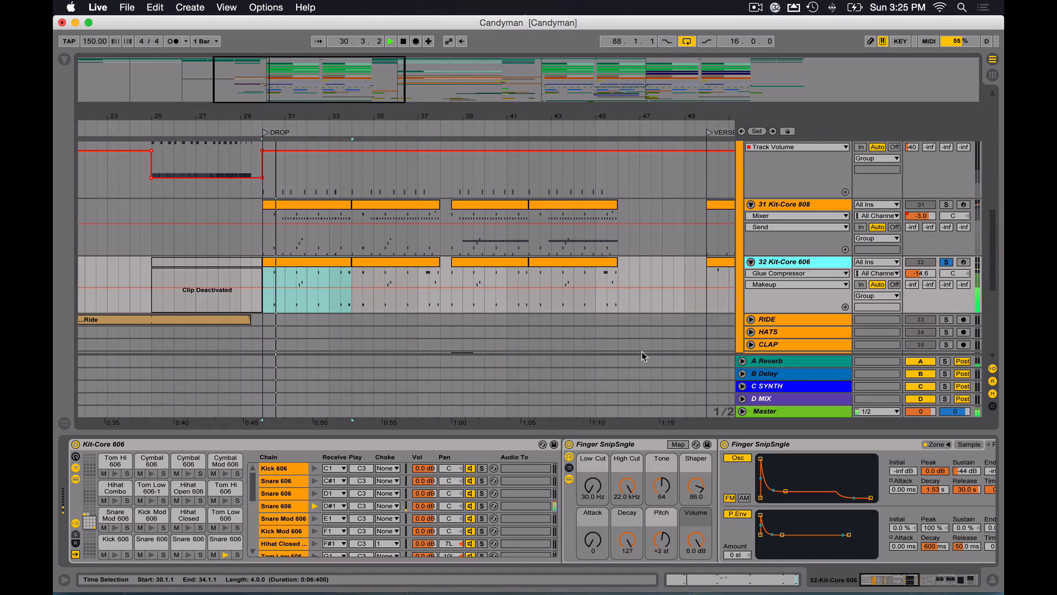
pyautogui.press('space')
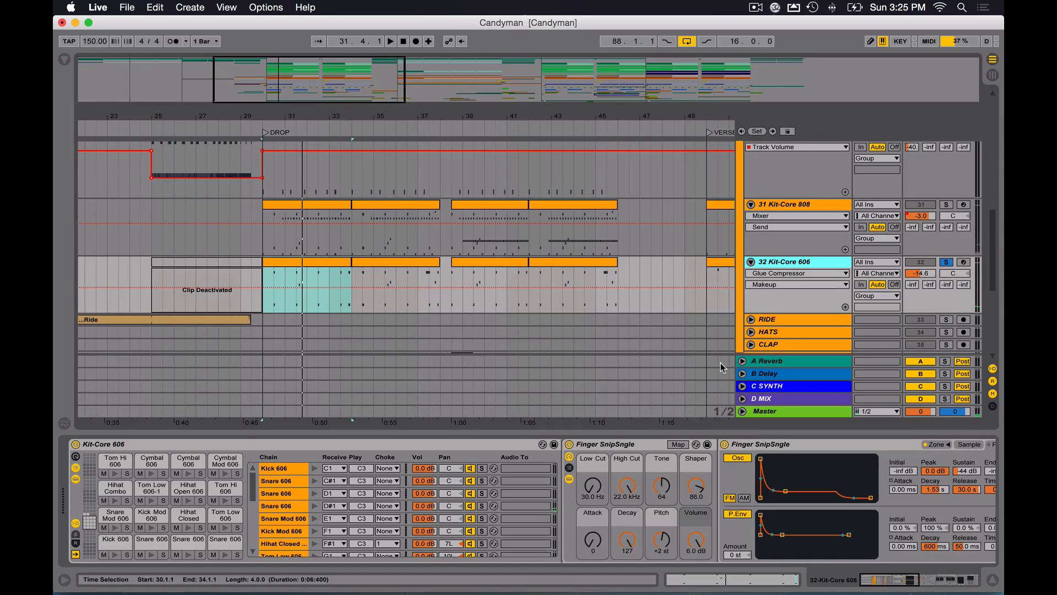
pyautogui.click(325, 271)
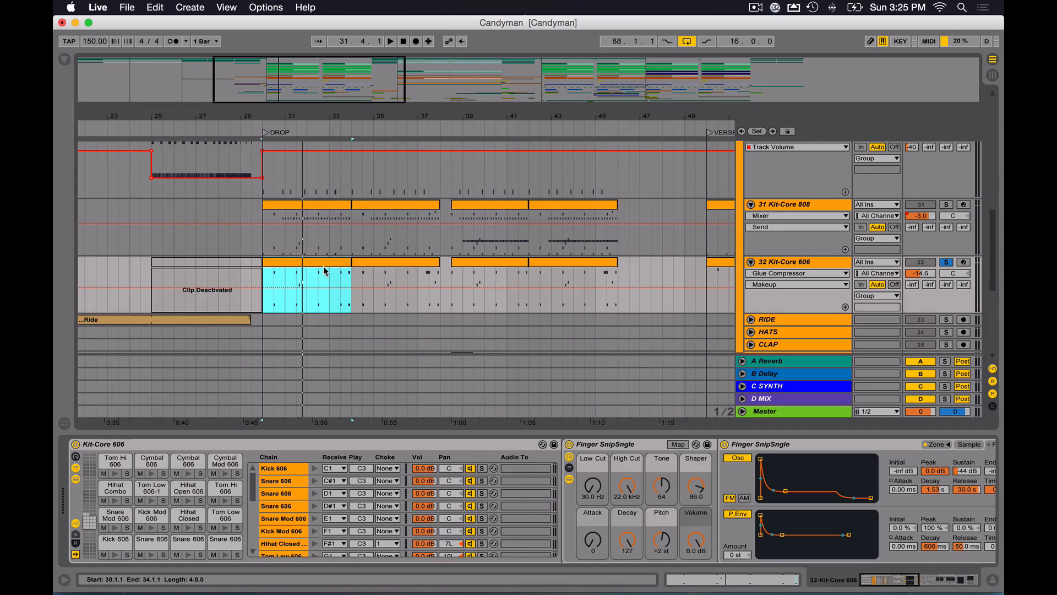
# - Compare the drum racks of the 31 Kit-Core 808 and 32 Kit-Core 606 tracks by switching between them
pyautogui.click(791, 209)
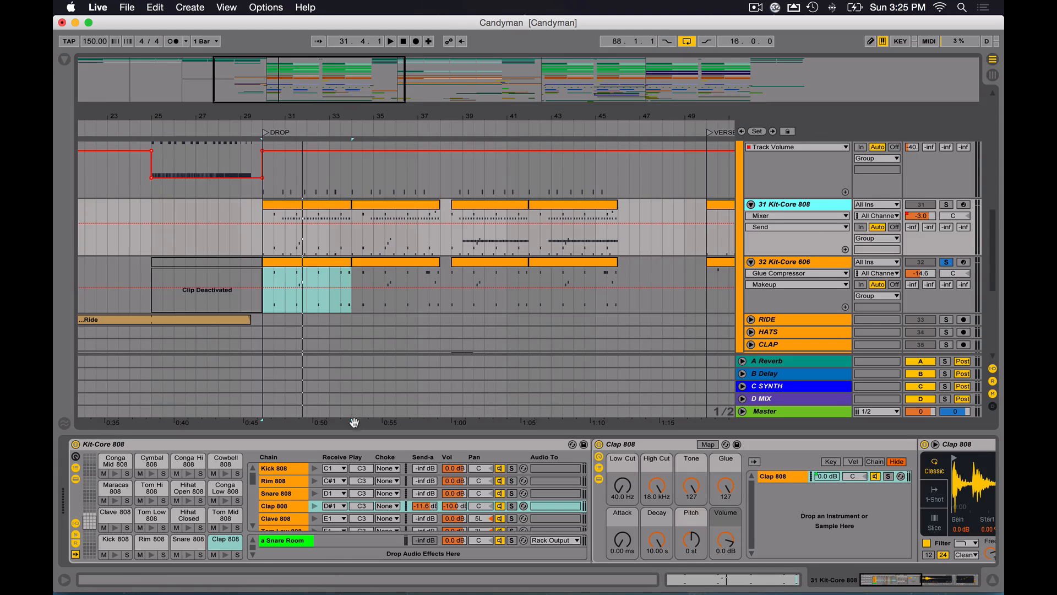
pyautogui.click(807, 263)
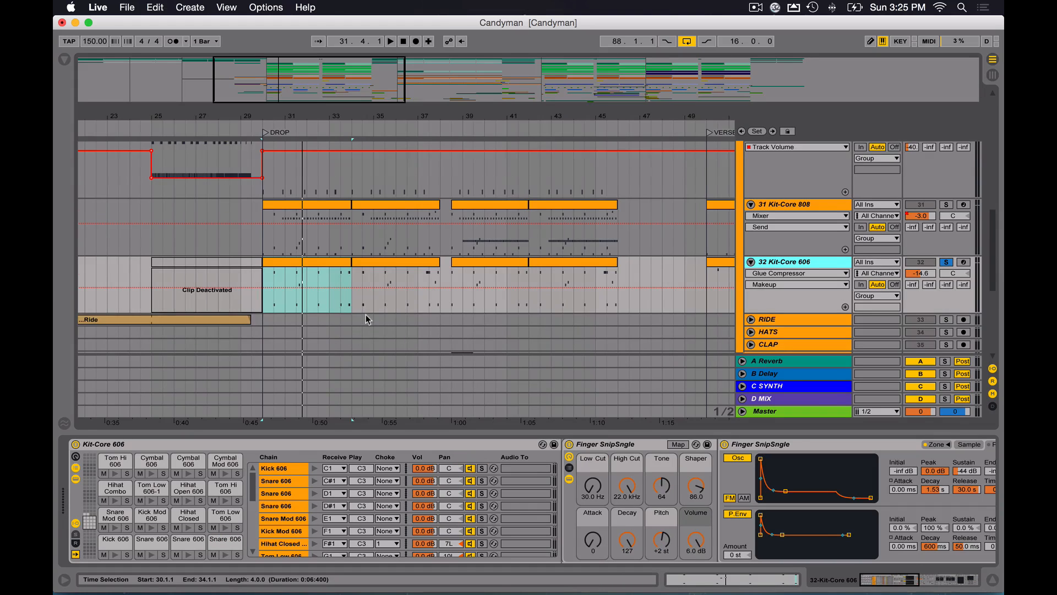
pyautogui.scroll(-2, 366, 315)
pyautogui.scroll(3, 366, 315)
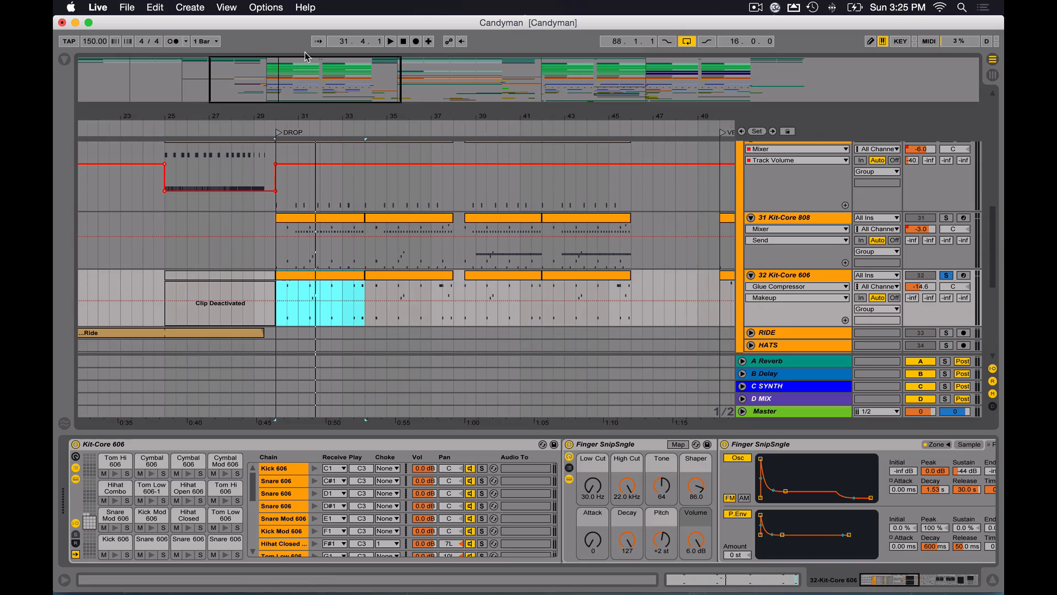
pyautogui.press('-')
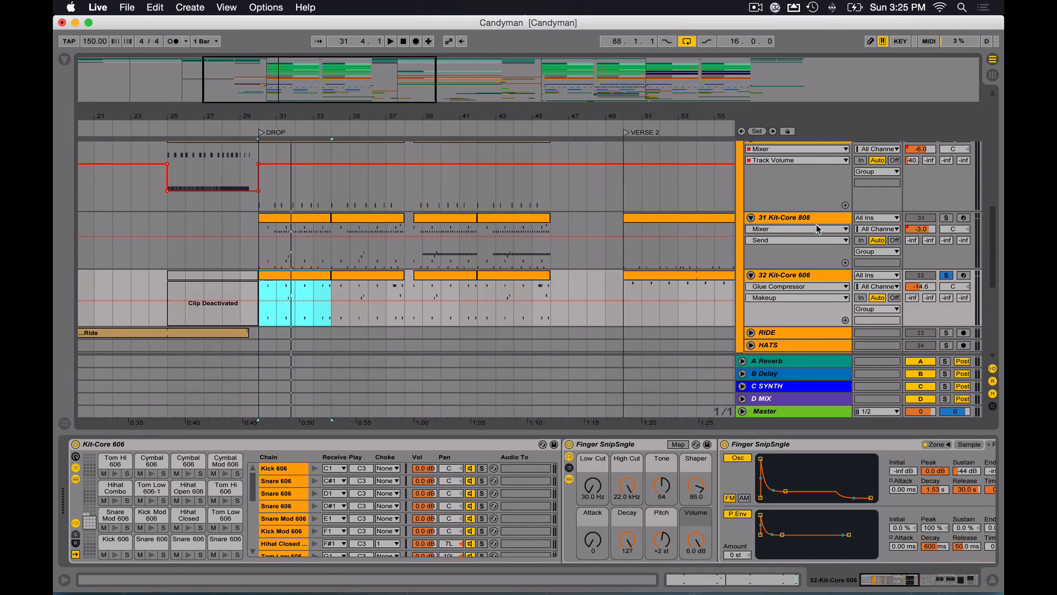
pyautogui.click(812, 221)
pyautogui.click(808, 271)
pyautogui.click(822, 218)
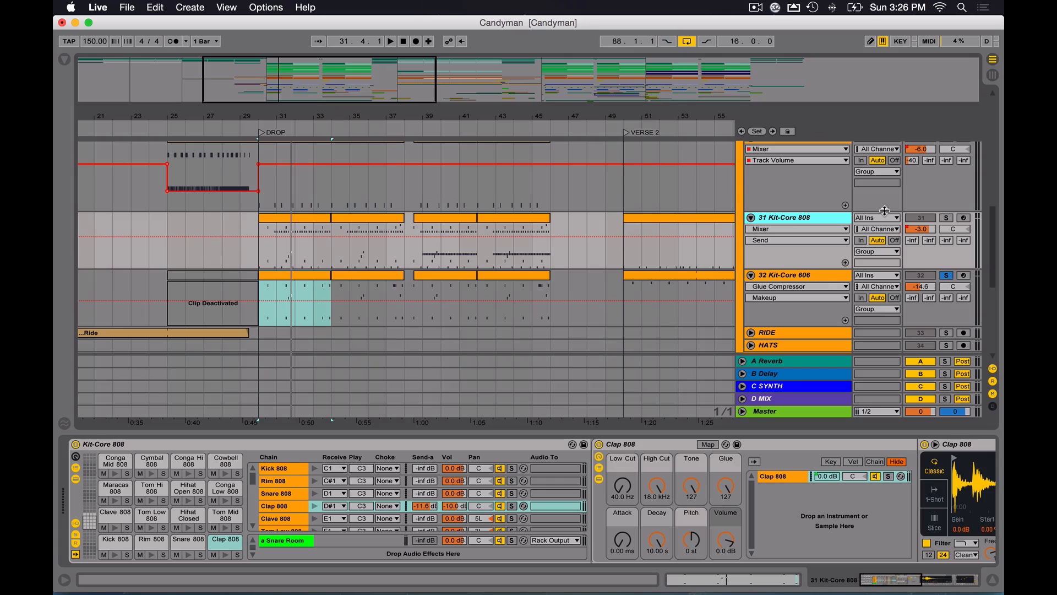
# - Examine the Kit-Core 808 and 606 clips around the drop up close and bring up the Kit-Core 606 rack again
pyautogui.moveTo(249, 85); pyautogui.dragTo(250, 105)
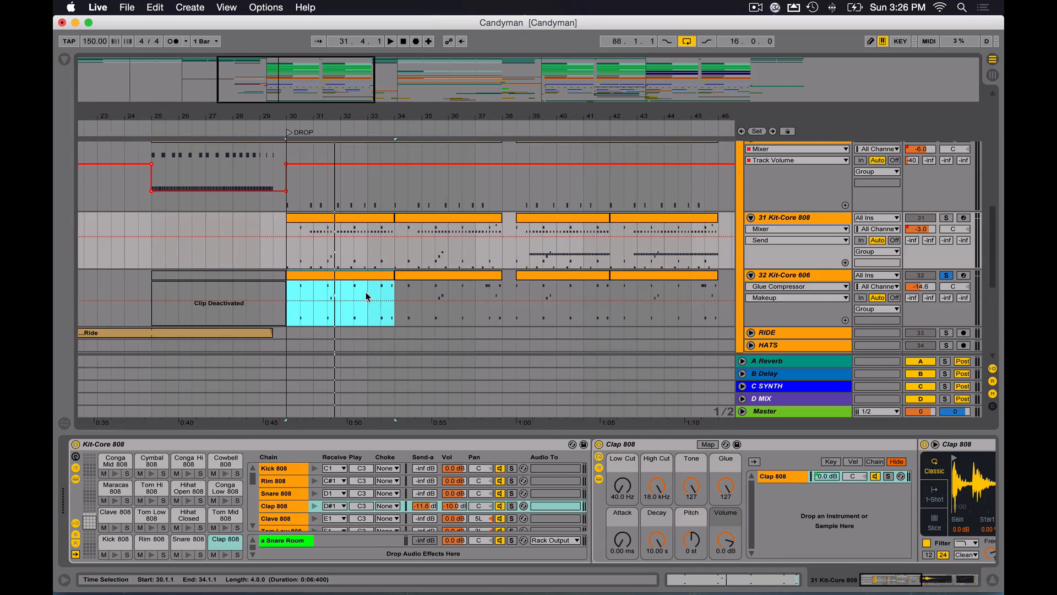
pyautogui.scroll(-3, 385, 264)
pyautogui.scroll(2, 385, 264)
pyautogui.scroll(-1, 385, 267)
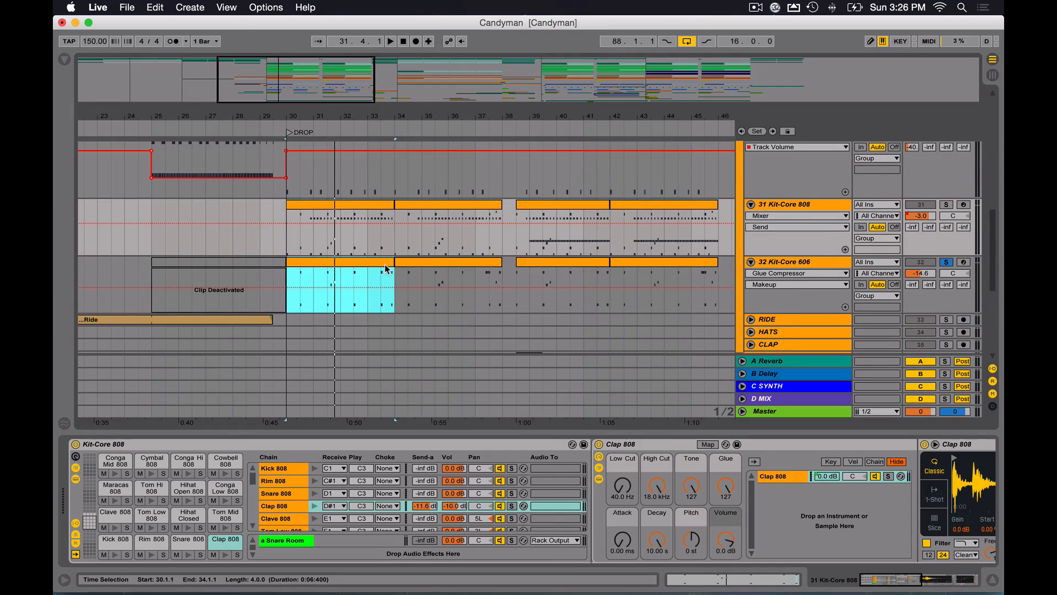
pyautogui.click(814, 237)
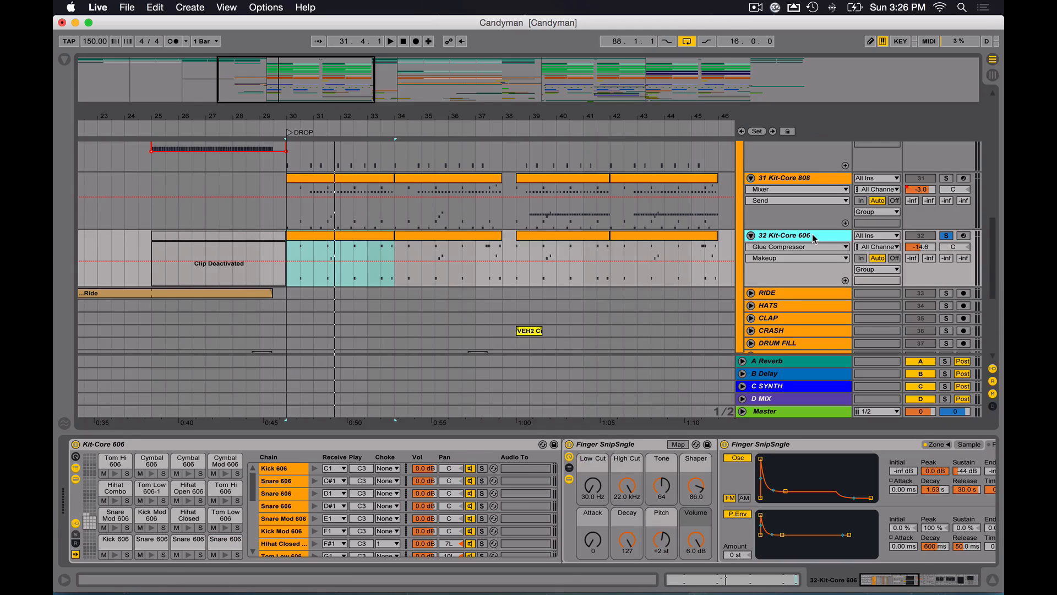
# - Solo the RIDE track and audition its Ride clip in the HOOK section
pyautogui.scroll(-3, 814, 238)
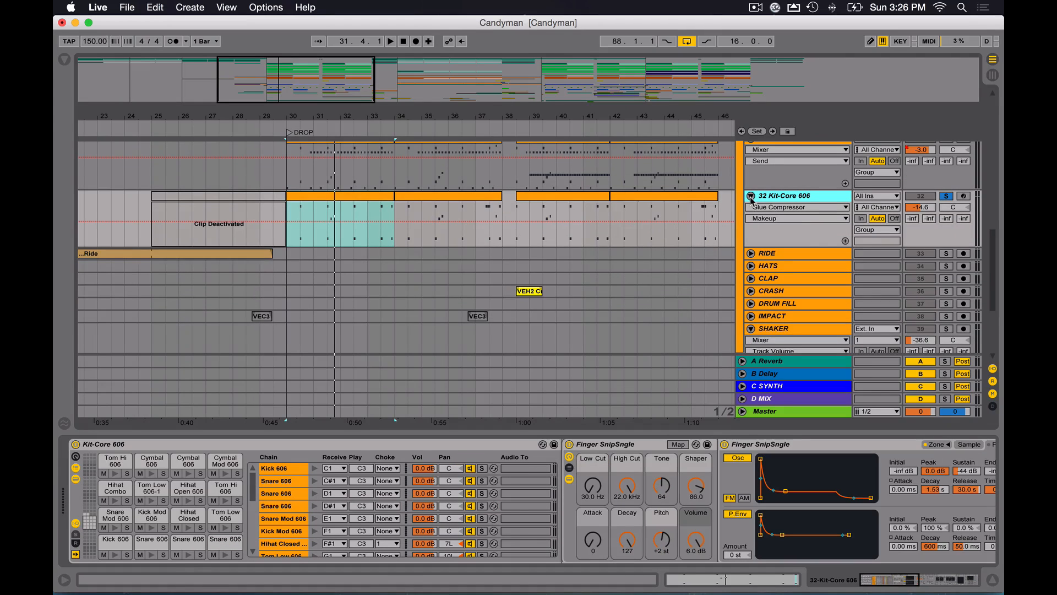
pyautogui.scroll(5, 752, 199)
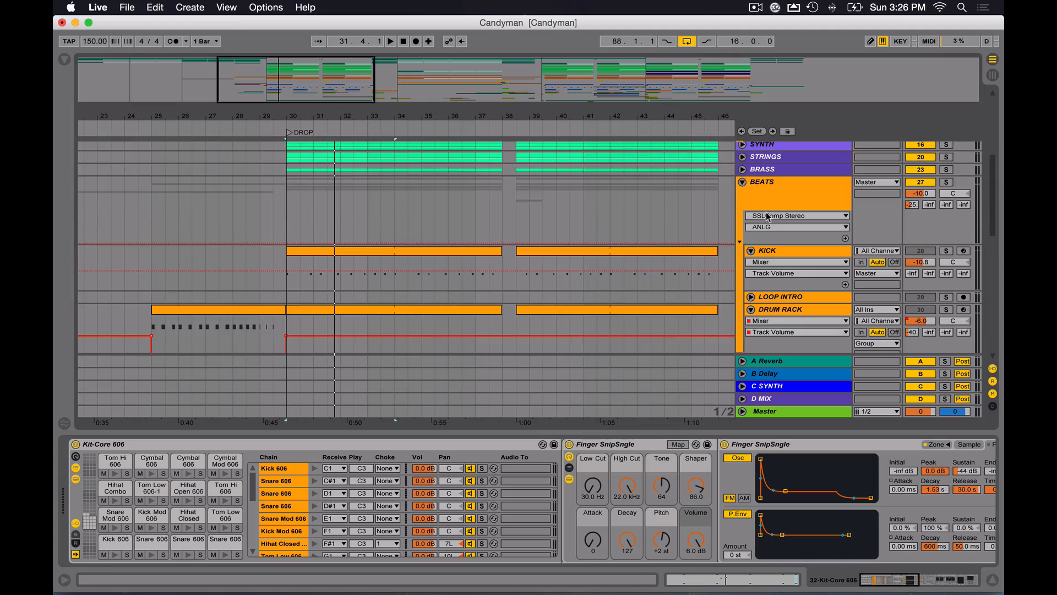
pyautogui.scroll(-6, 768, 216)
pyautogui.moveTo(300, 87); pyautogui.dragTo(300, 62)
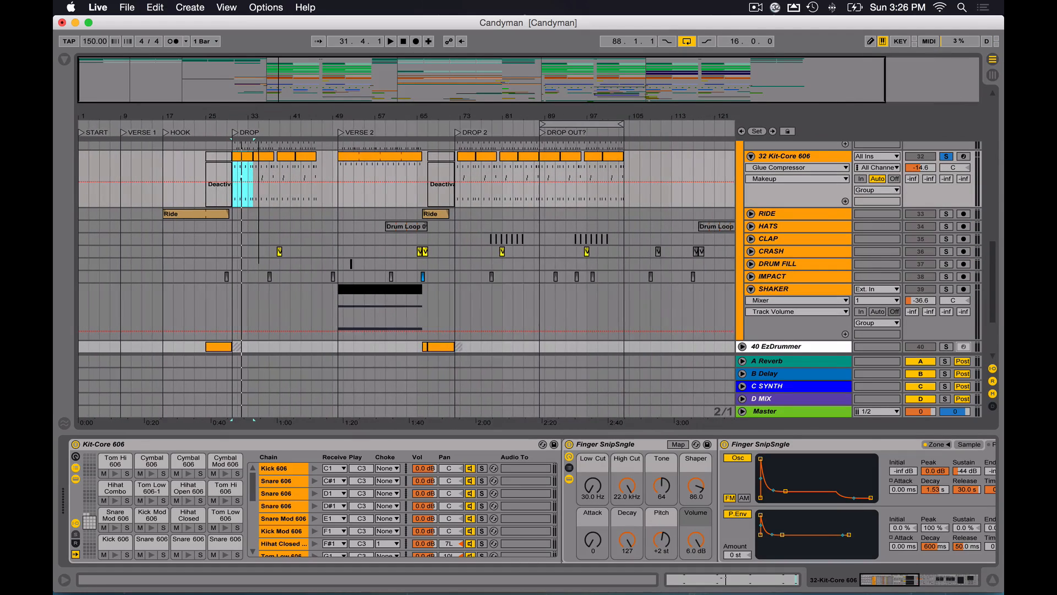
pyautogui.click(820, 217)
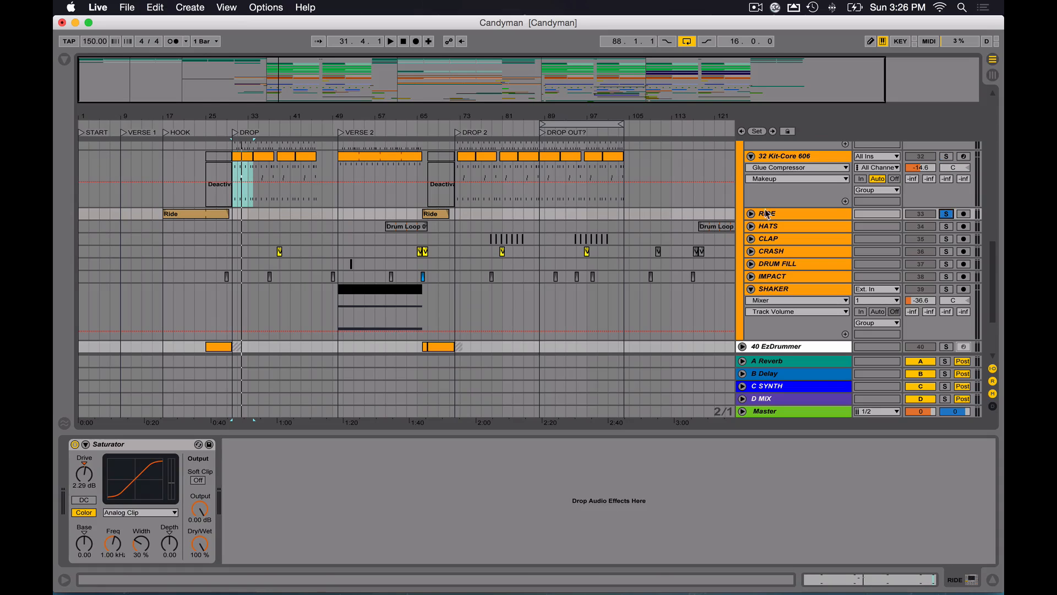
pyautogui.click(214, 214)
pyautogui.press('space')
pyautogui.click(750, 213)
pyautogui.click(750, 214)
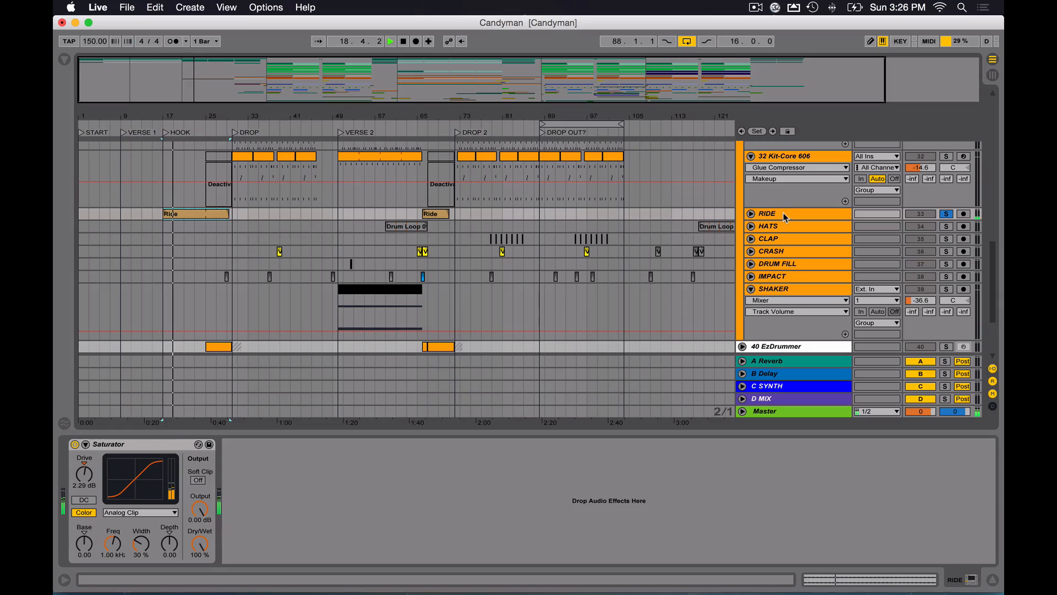
# - Inspect the RIDE track's Saturator effect and its expanded clip waveform, leaving the track folded
pyautogui.click(786, 218)
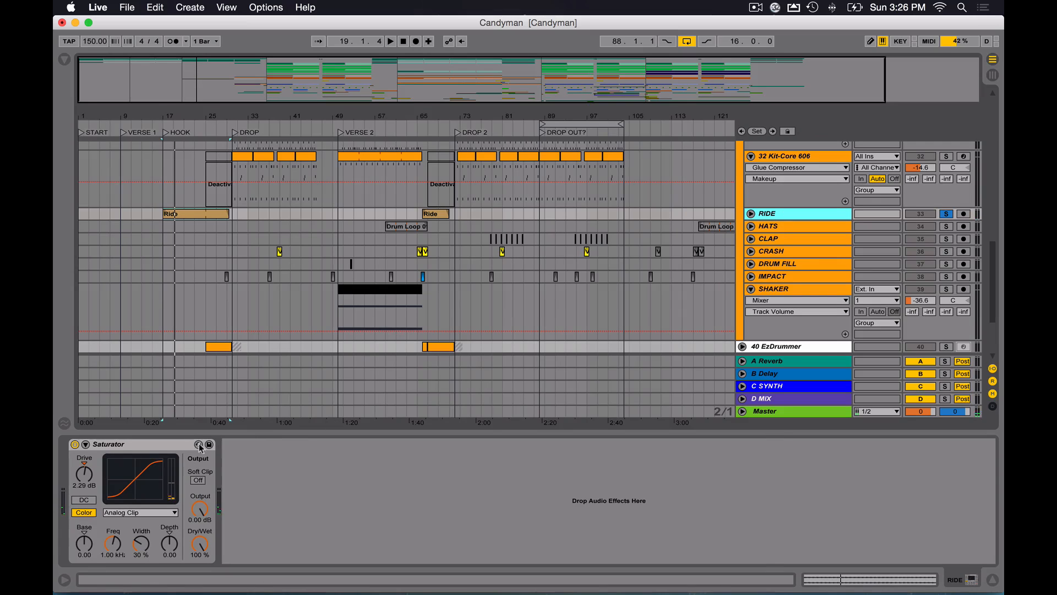
pyautogui.click(159, 446)
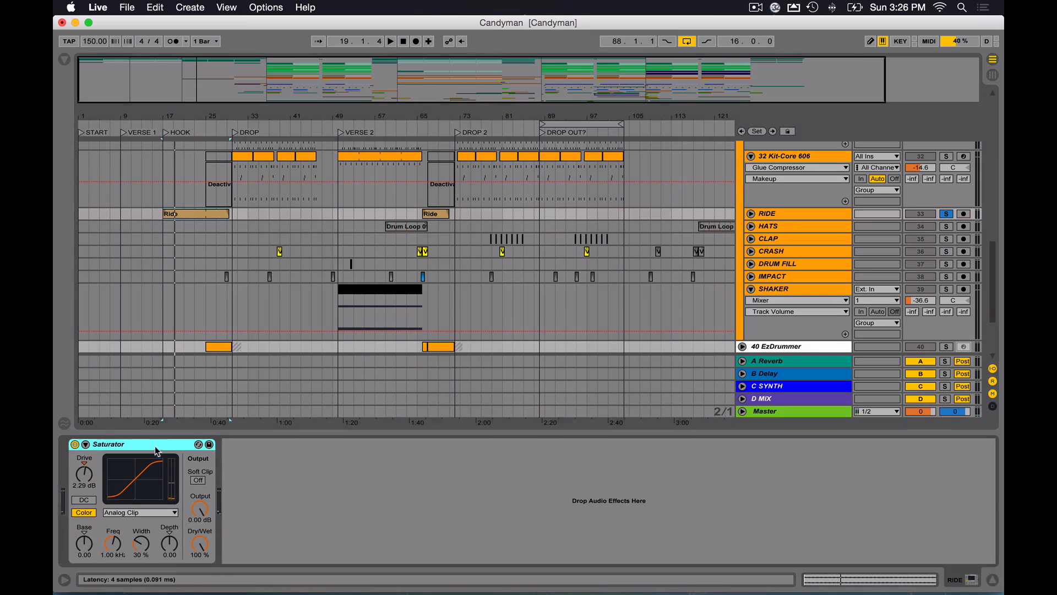
pyautogui.click(750, 214)
pyautogui.click(750, 214)
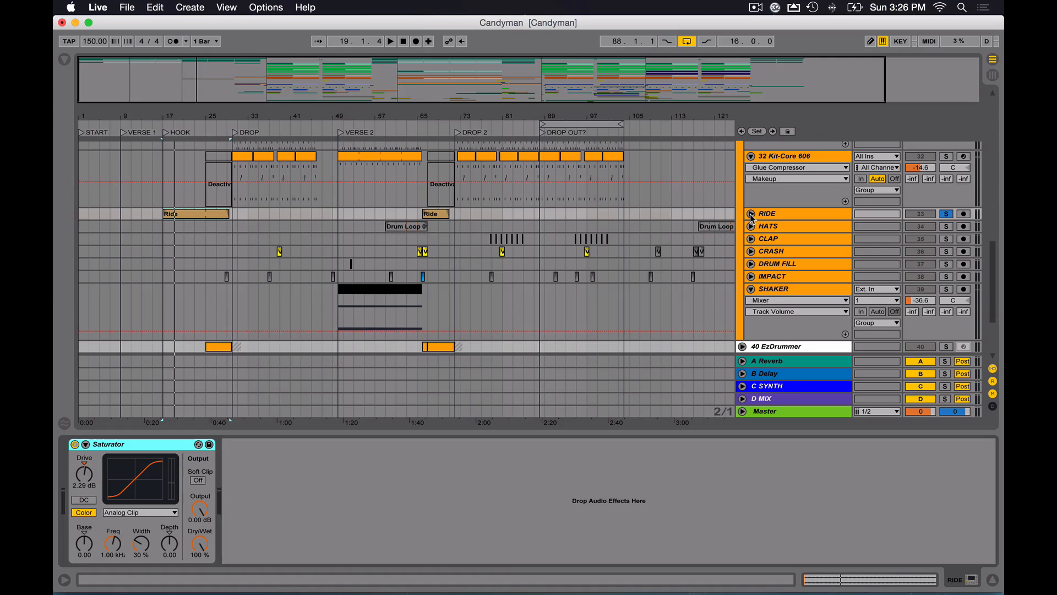
pyautogui.click(751, 215)
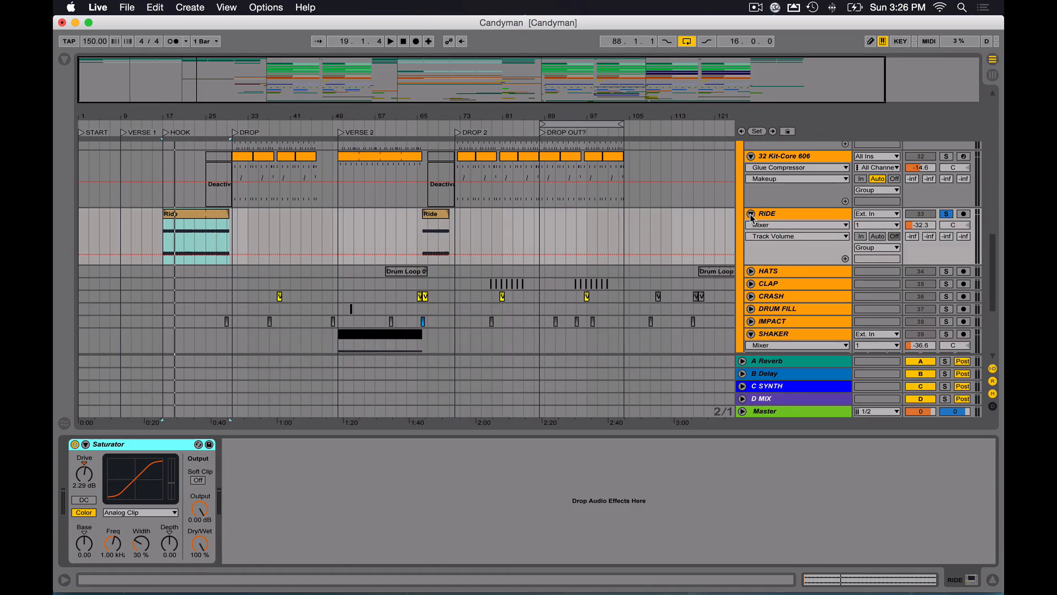
pyautogui.click(750, 214)
# - Unsolo the RIDE track and deactivate the CLAP track
pyautogui.click(771, 230)
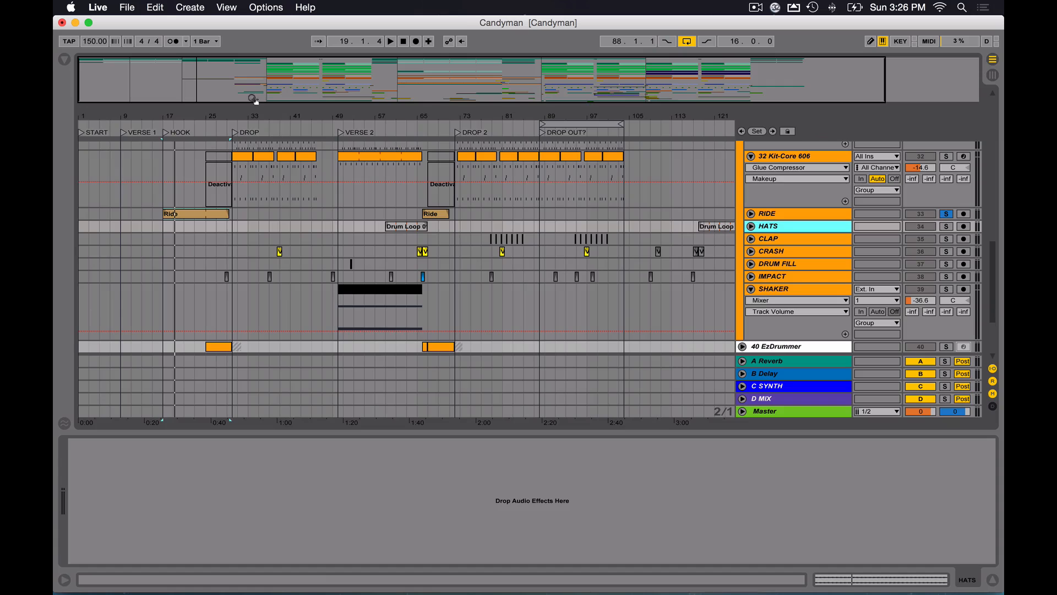
pyautogui.moveTo(222, 76)
pyautogui.mouseDown()
pyautogui.moveTo(222, 63)
pyautogui.moveTo(222, 75)
pyautogui.mouseUp()
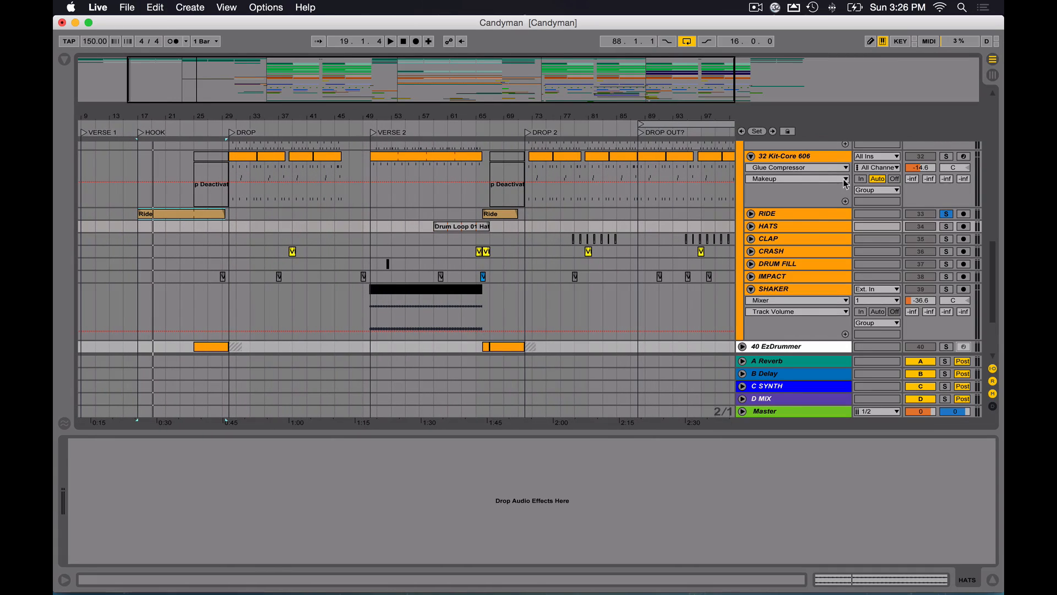
pyautogui.click(793, 241)
pyautogui.moveTo(475, 88); pyautogui.dragTo(944, 141)
pyautogui.click(948, 216)
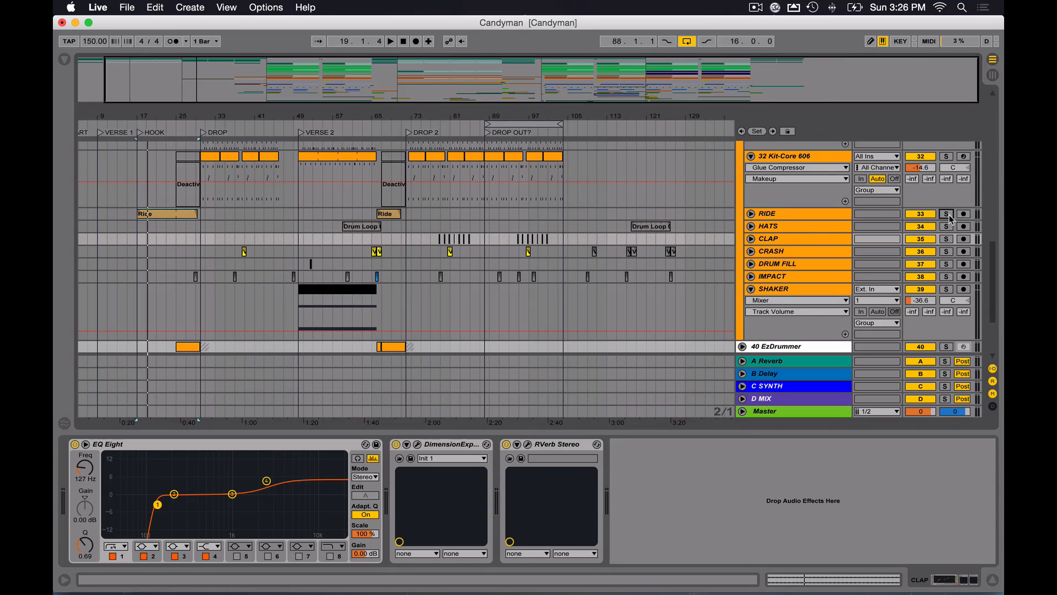
pyautogui.click(921, 239)
# - Audition the CRASH track's clip in the DROP section, first soloed and with its lane unfolded, then unsolo and fold the track
pyautogui.click(771, 252)
pyautogui.moveTo(232, 77); pyautogui.dragTo(322, 97)
pyautogui.click(417, 251)
pyautogui.press('space')
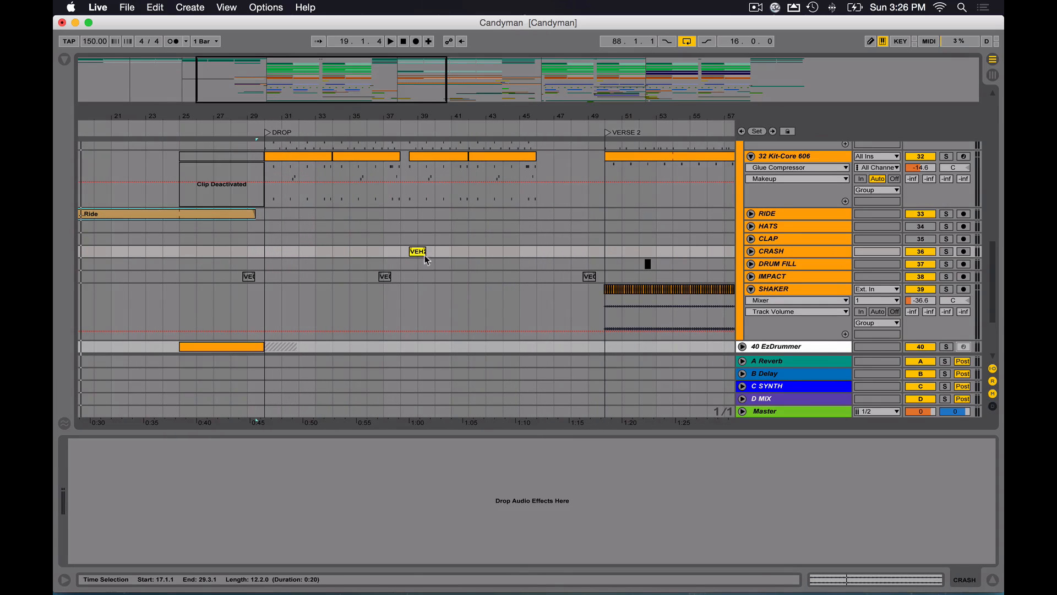
pyautogui.click(946, 252)
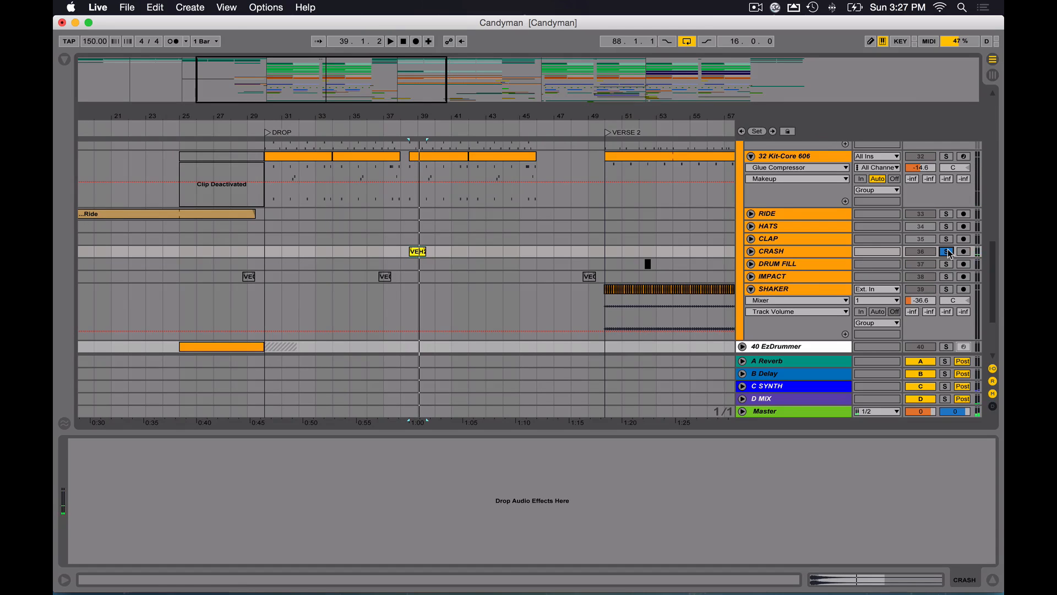
pyautogui.press('a')
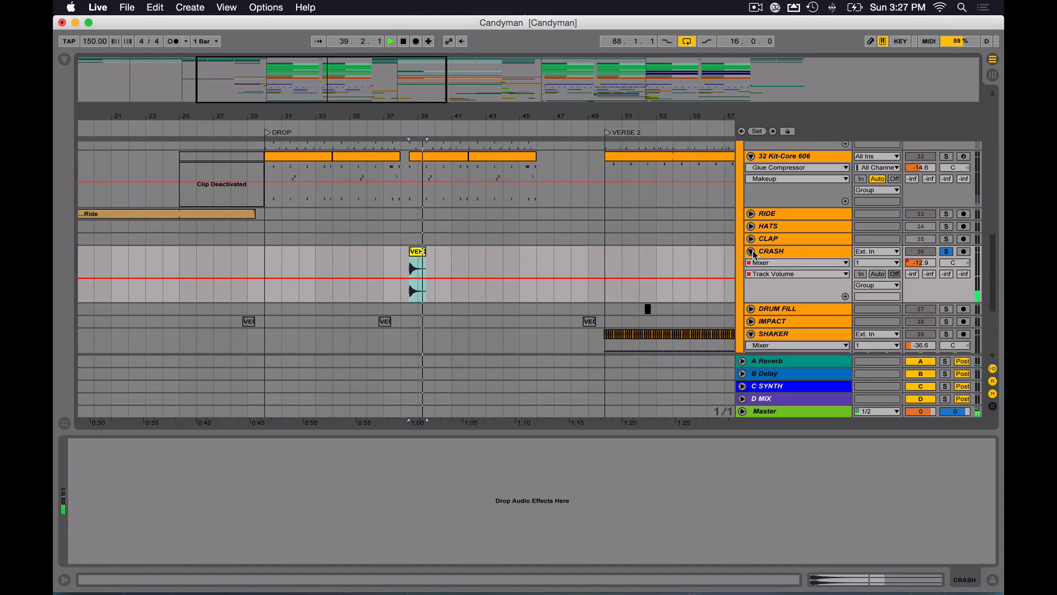
pyautogui.click(946, 252)
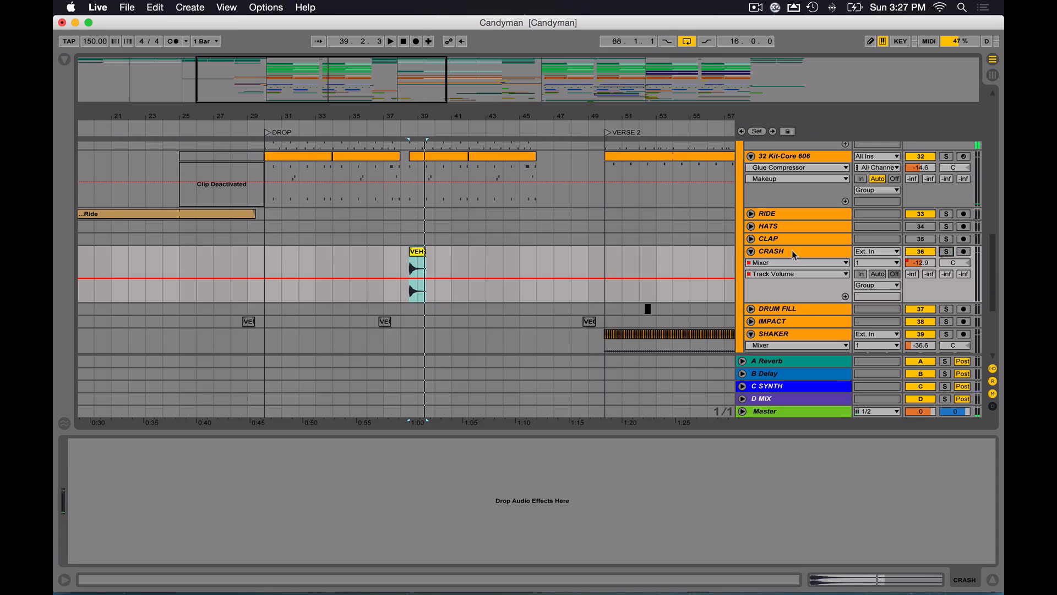
pyautogui.click(752, 252)
# - Unfold the IMPACT track and audition its VEC3 FX Impact 22 clip near bar 66, with the track soloed
pyautogui.moveTo(427, 118); pyautogui.dragTo(430, 165)
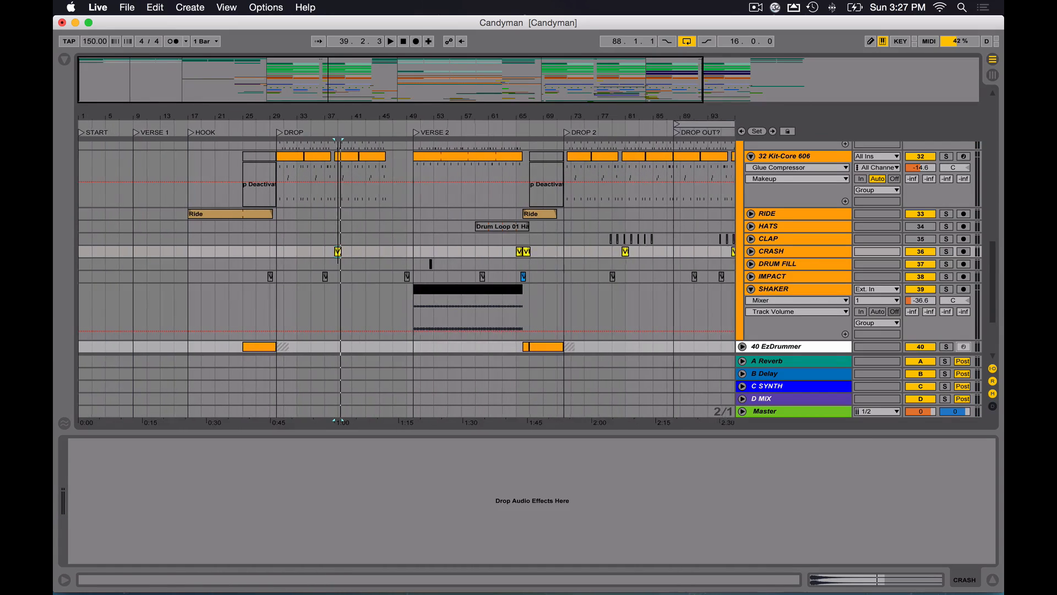
pyautogui.scroll(-2, 738, 254)
pyautogui.click(769, 239)
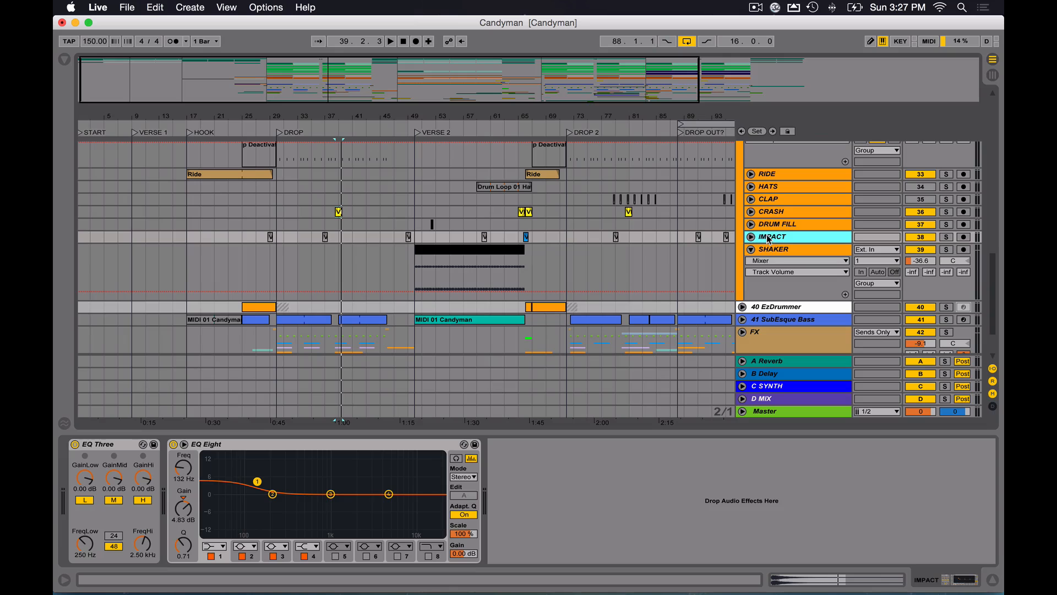
pyautogui.click(752, 237)
pyautogui.moveTo(368, 84); pyautogui.dragTo(550, 127)
pyautogui.click(451, 265)
pyautogui.moveTo(475, 86); pyautogui.dragTo(489, 166)
pyautogui.press('space')
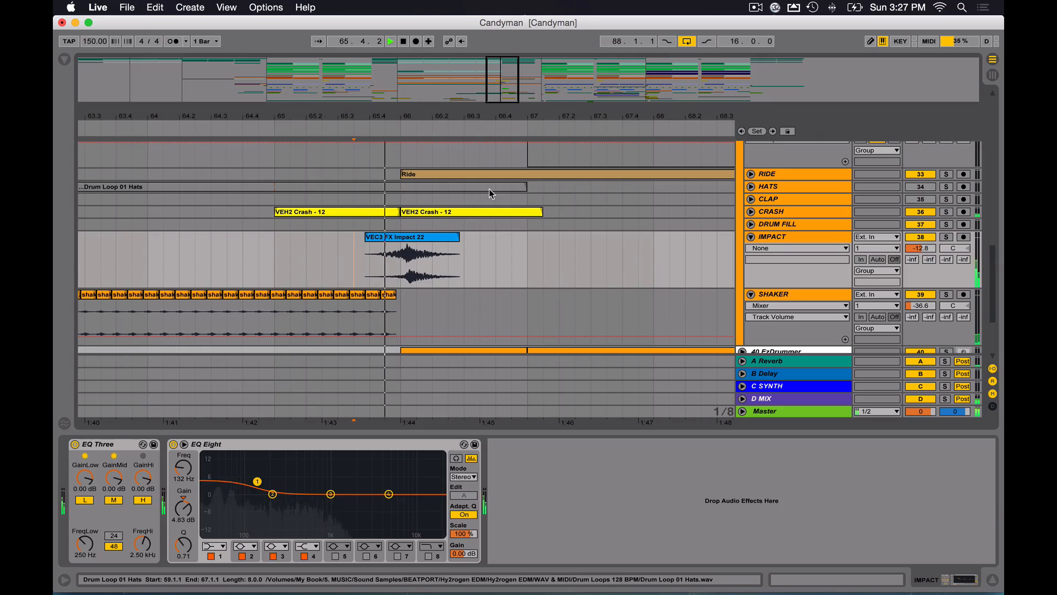
pyautogui.click(949, 238)
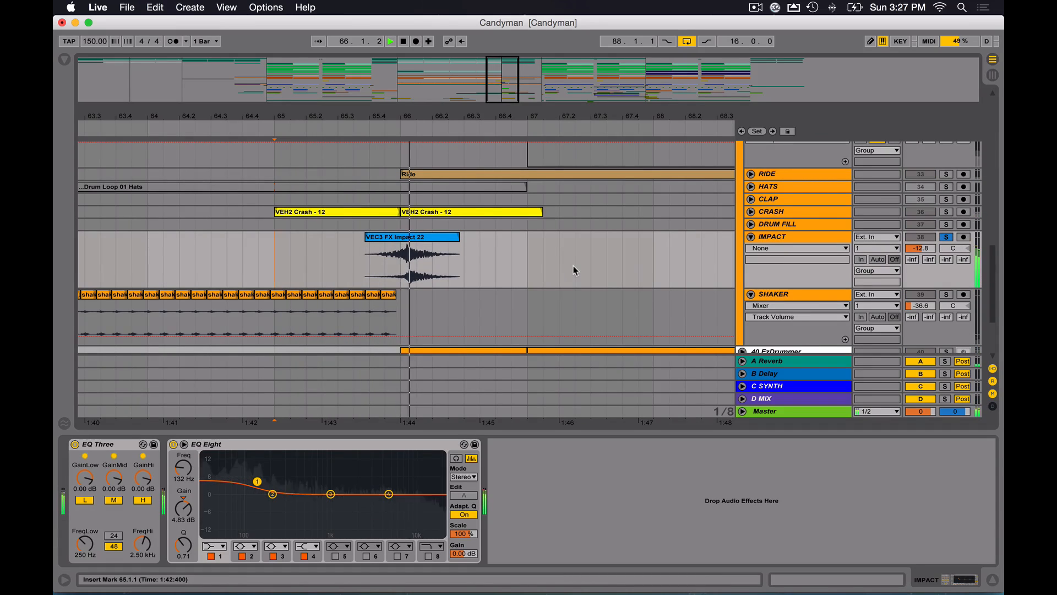
pyautogui.press('space')
# - Show the IMPACT track's Fades and lengthen the fade-in and fade-out on the VEC3 FX Impact 22 clip, playing it back
pyautogui.click(778, 249)
pyautogui.click(786, 266)
pyautogui.click(454, 248)
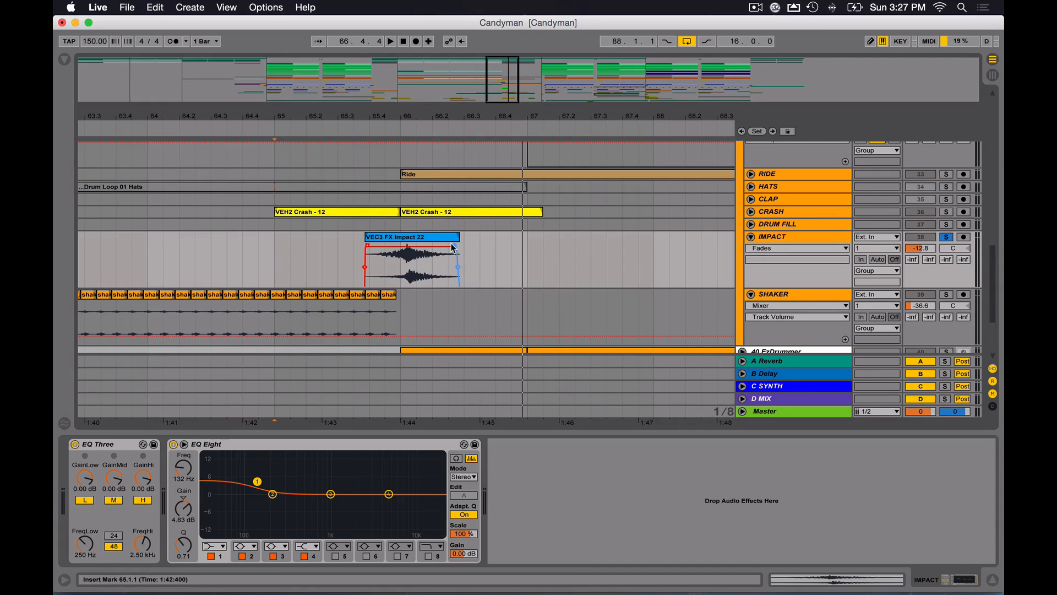
pyautogui.click(338, 248)
pyautogui.press('space')
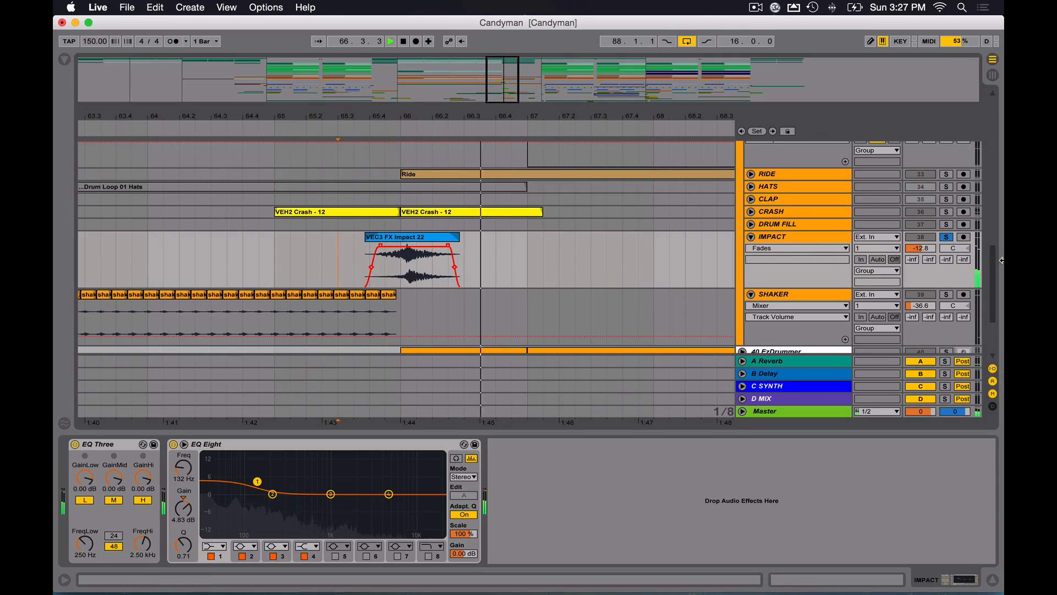
# - Set the IMPACT track's A-Reverb send to about -20 dB and audition the impact with reverb
pyautogui.click(912, 260)
pyautogui.press('space')
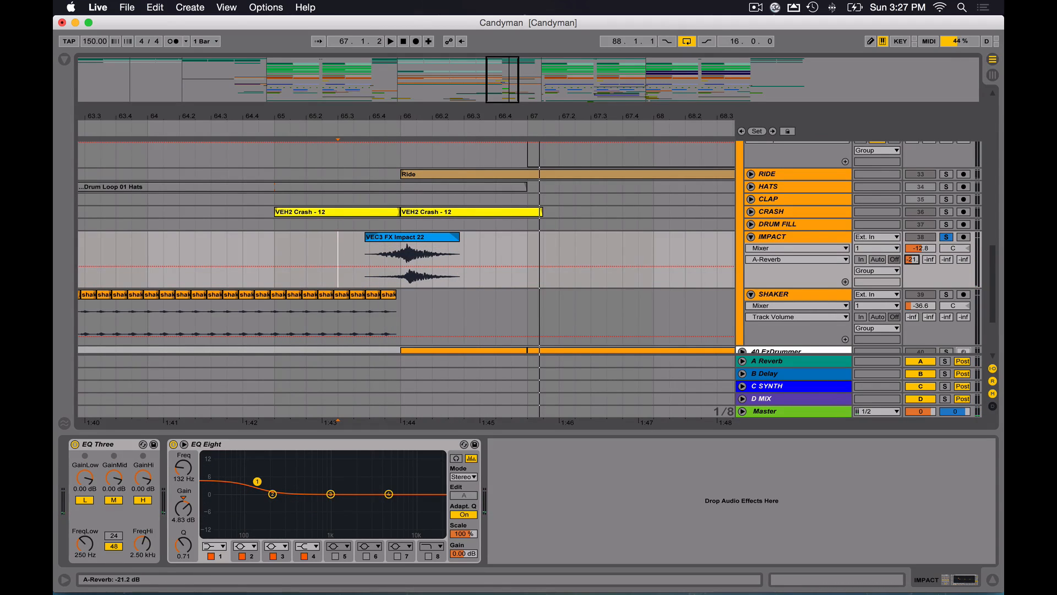
pyautogui.press('space')
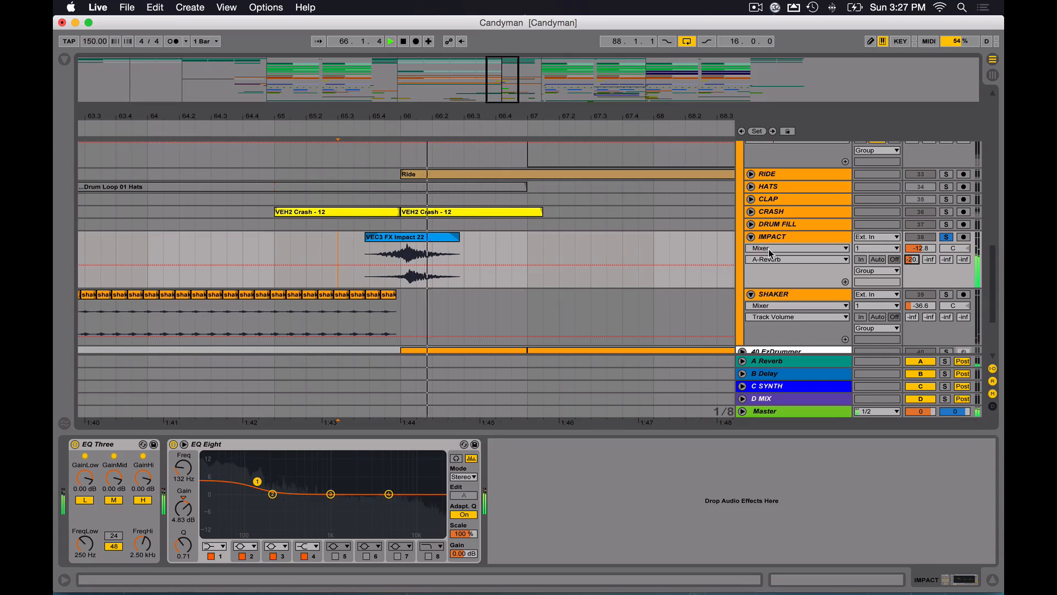
pyautogui.press('space')
# - Fold and unsolo the IMPACT track, and audition the impact in the full mix from bar 65
pyautogui.click(750, 237)
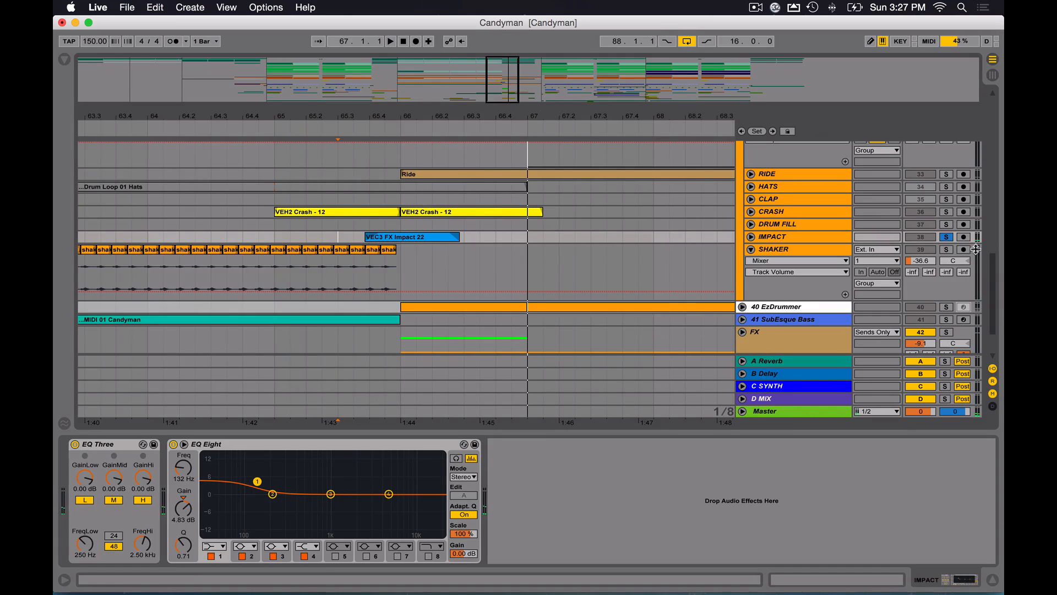
pyautogui.click(947, 237)
pyautogui.click(286, 231)
pyautogui.press('space')
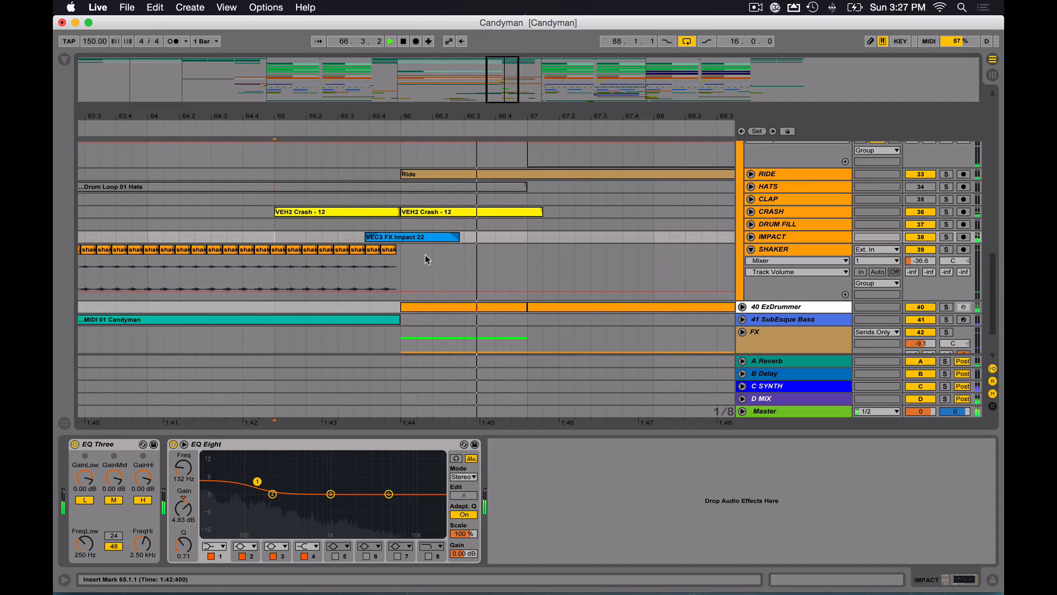
pyautogui.press('space')
pyautogui.press('-')
pyautogui.press('-')
pyautogui.press('-')
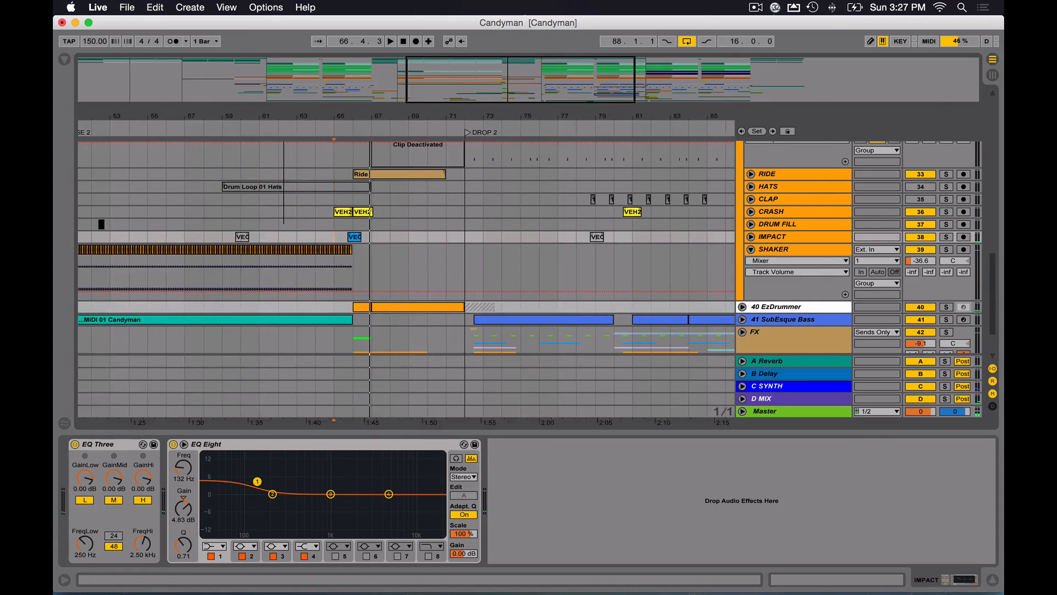
# - Solo the SHAKER track and audition its shaker clips from the start of VERSE 2
pyautogui.click(773, 239)
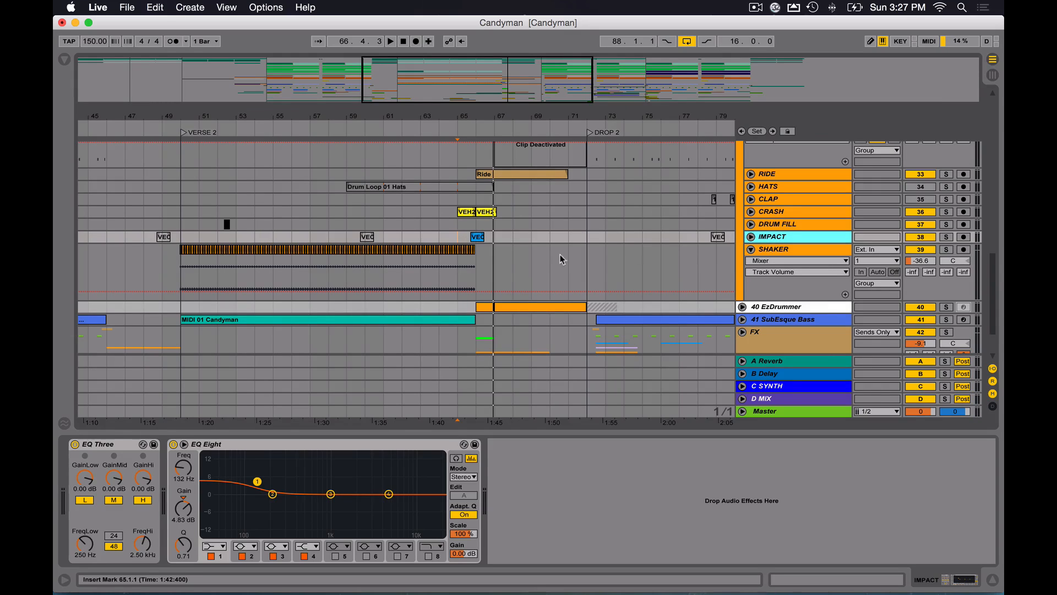
pyautogui.hscroll(-2, 512, 257)
pyautogui.click(760, 252)
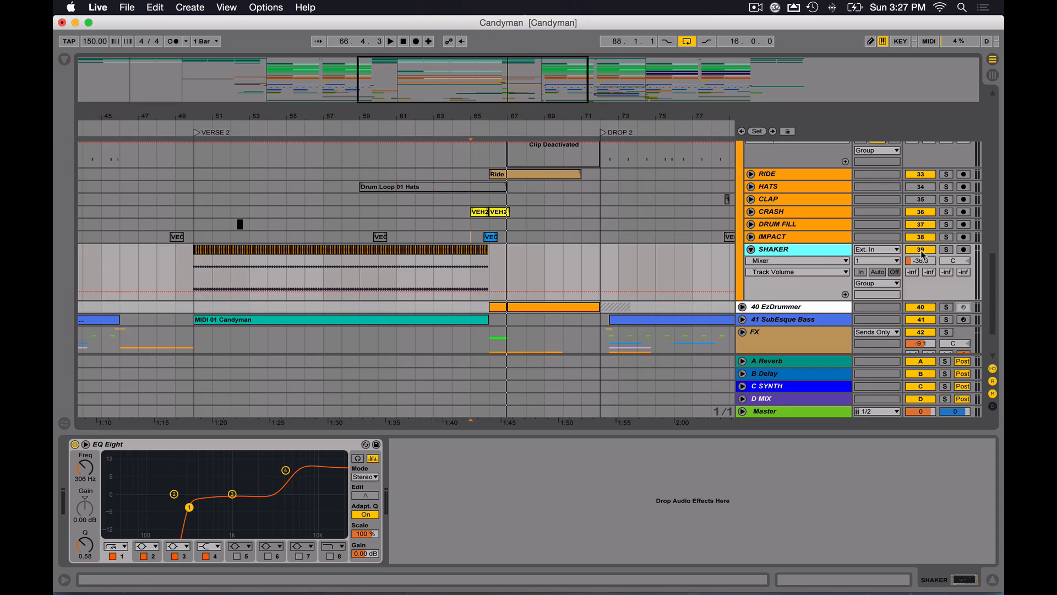
pyautogui.click(947, 251)
pyautogui.click(197, 275)
pyautogui.press('space')
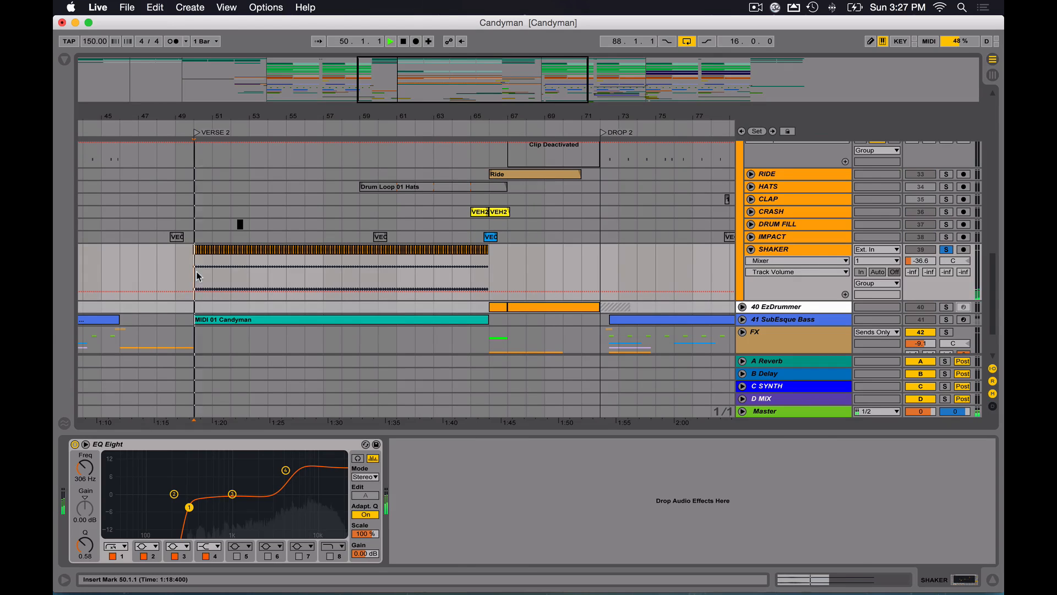
pyautogui.click(782, 251)
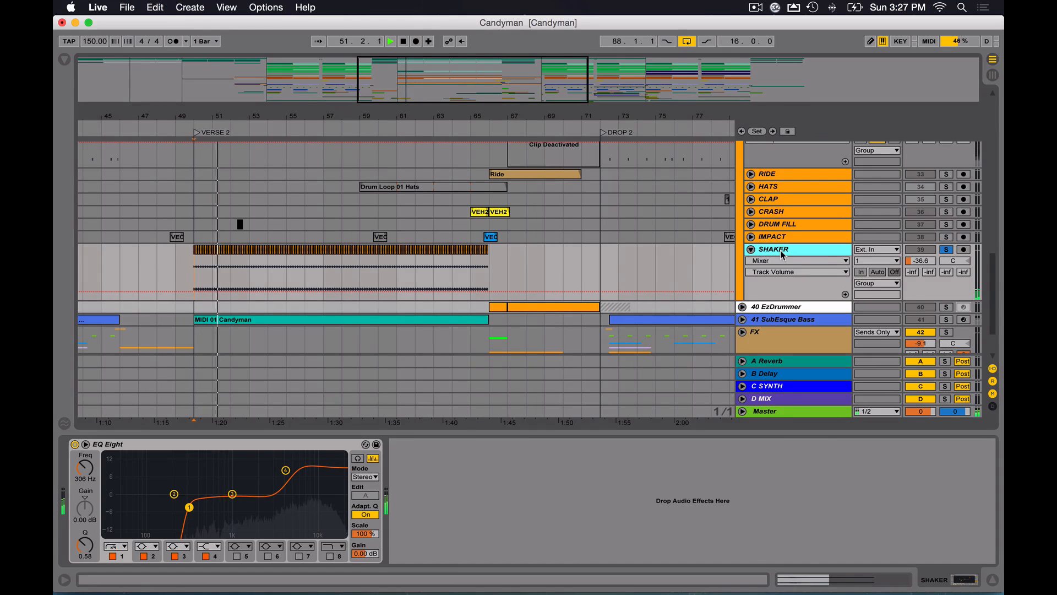
pyautogui.moveTo(419, 116); pyautogui.dragTo(426, 121)
pyautogui.moveTo(241, 117)
pyautogui.mouseDown()
pyautogui.moveTo(241, 176)
pyautogui.moveTo(242, 118)
pyautogui.mouseUp()
pyautogui.click(826, 254)
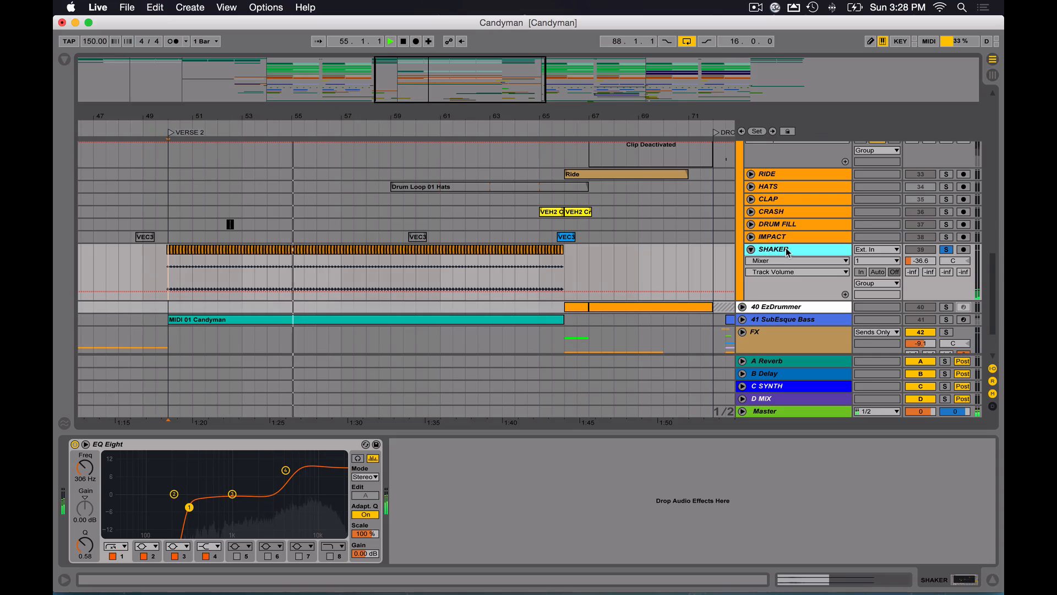
# - Unsolo the SHAKER track to hear it in the full mix, and stop playback
pyautogui.click(947, 250)
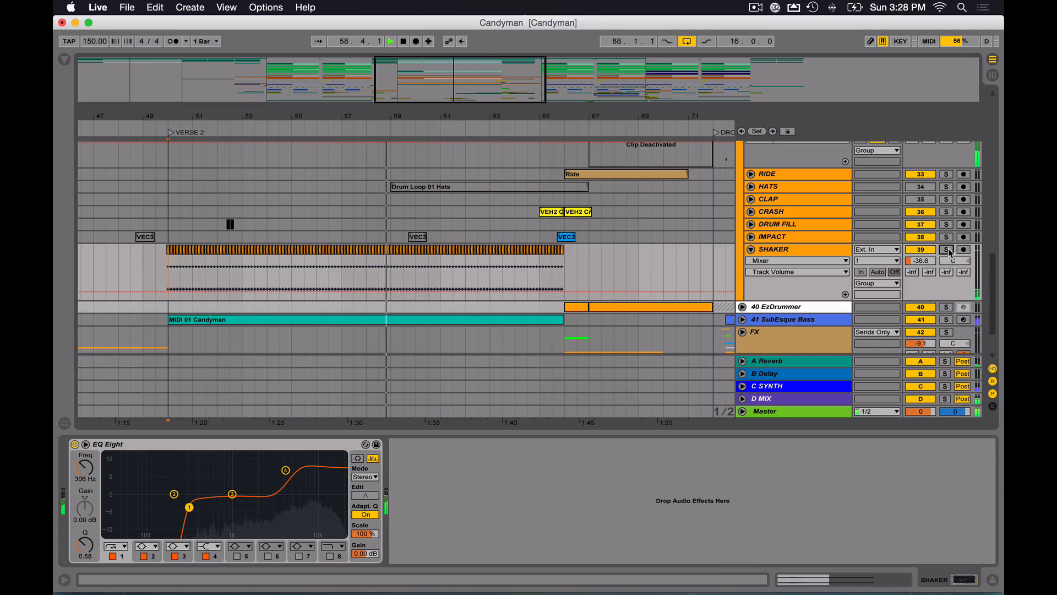
pyautogui.press('space')
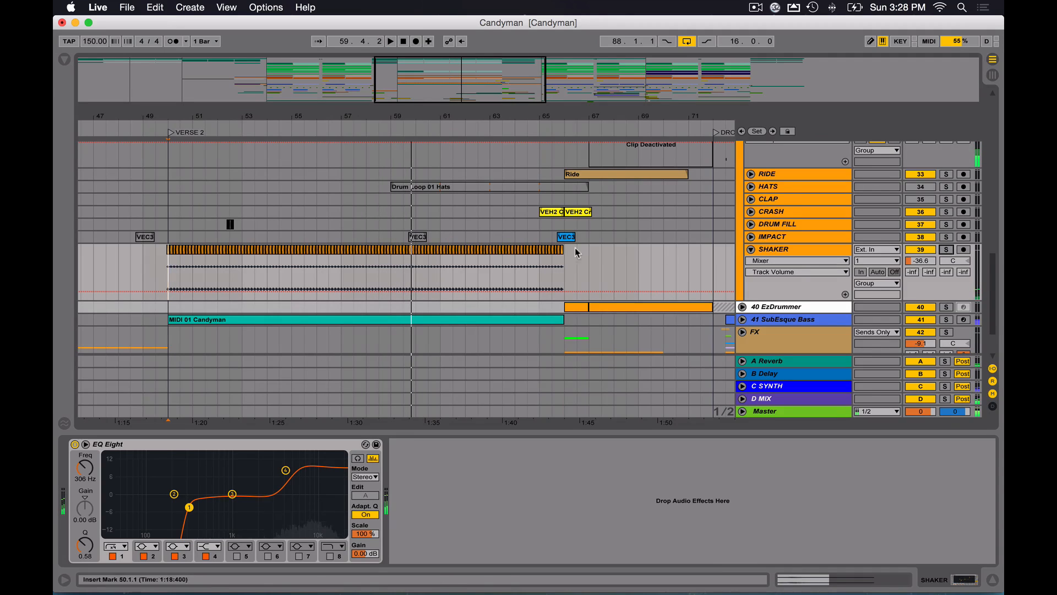
pyautogui.scroll(5, 567, 266)
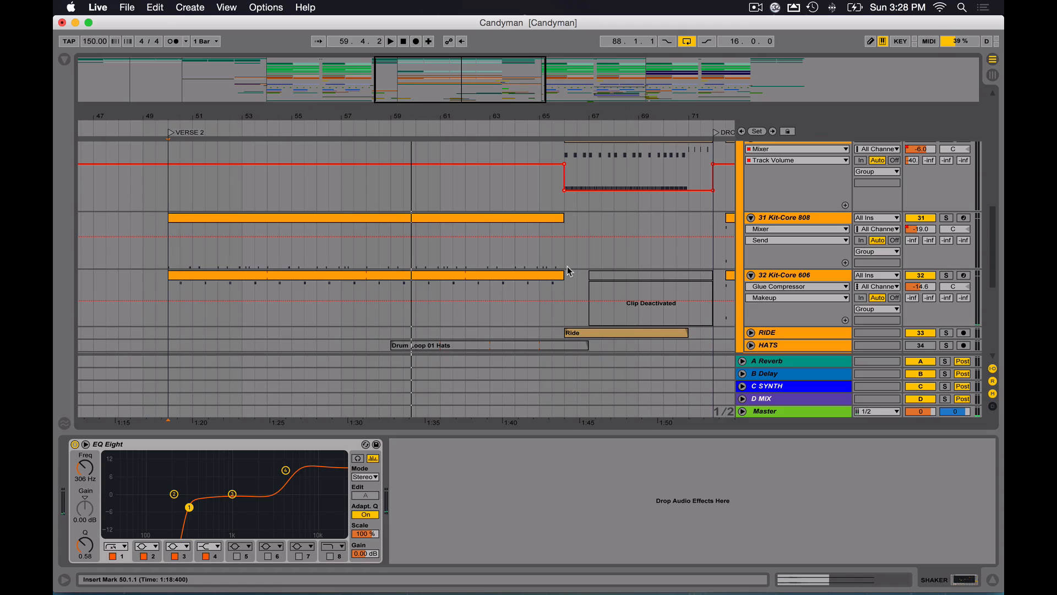
# - Solo the 31 Kit-Core 808 track and audition its VERSE 2 clip from bar 50
pyautogui.scroll(-2, 567, 266)
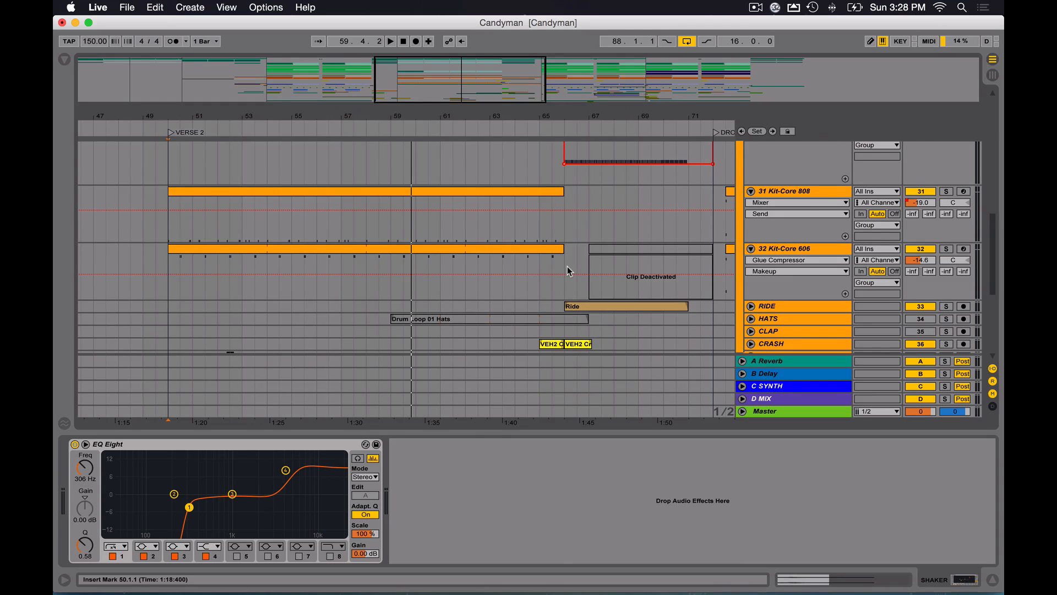
pyautogui.click(789, 254)
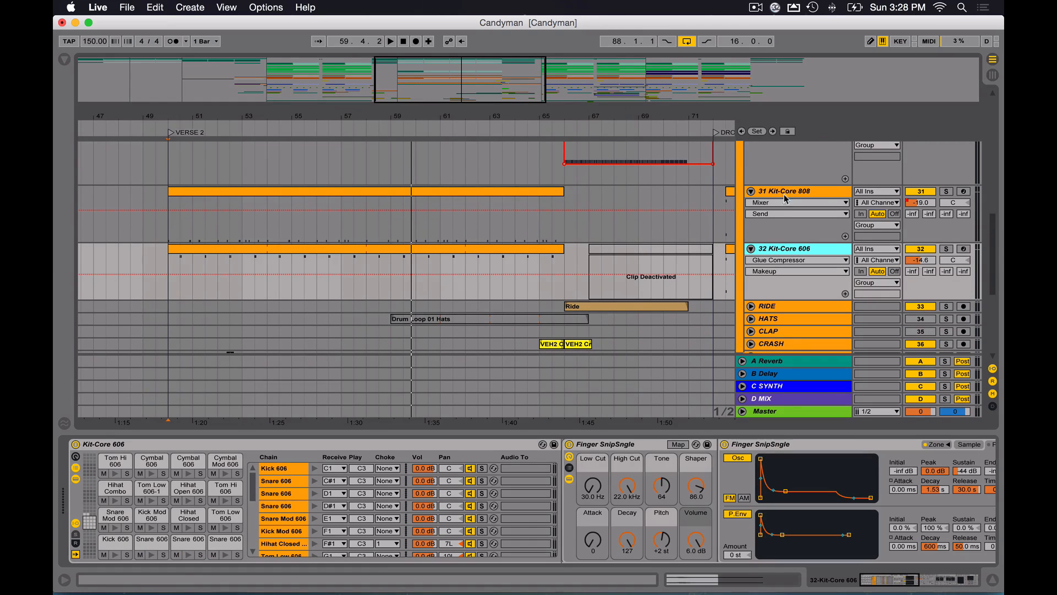
pyautogui.click(368, 247)
pyautogui.click(373, 190)
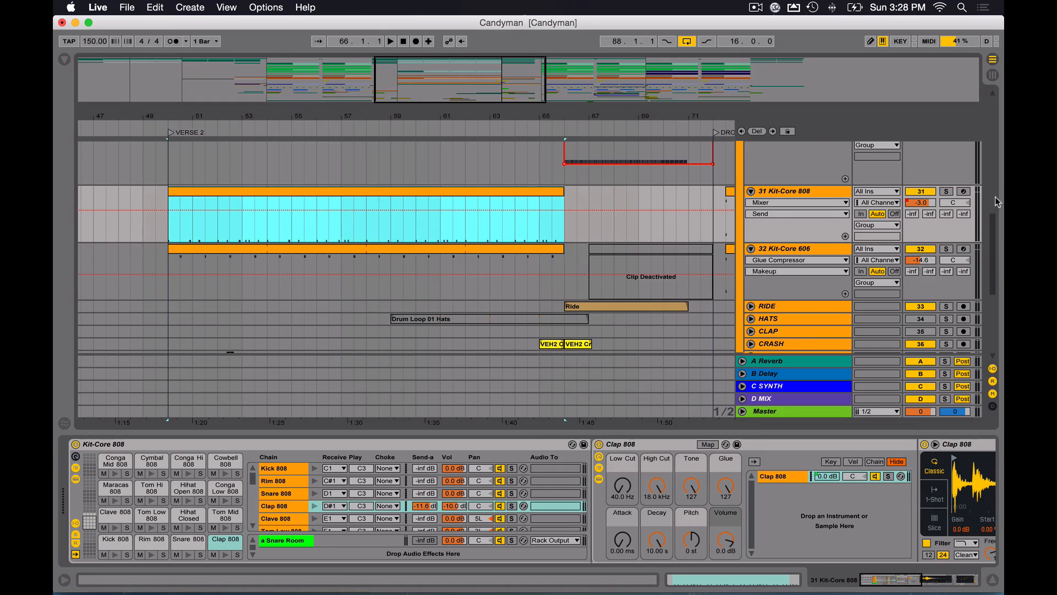
pyautogui.click(946, 193)
pyautogui.press('space')
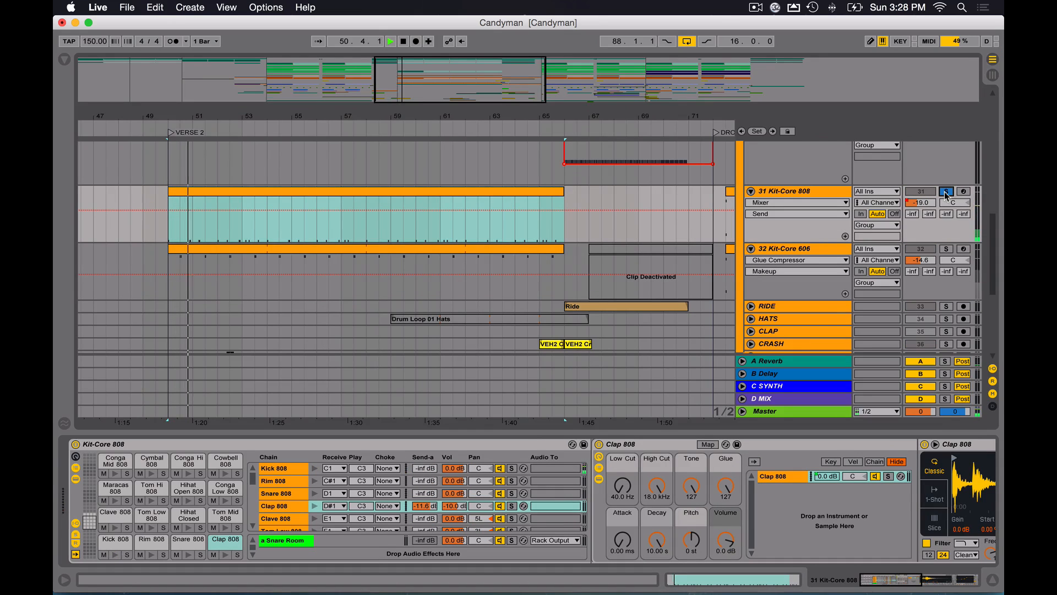
# - Solo the 32 Kit-Core 606 track instead, audition it while opening its VERSE 2 MIDI clip, and stop playback
pyautogui.click(946, 251)
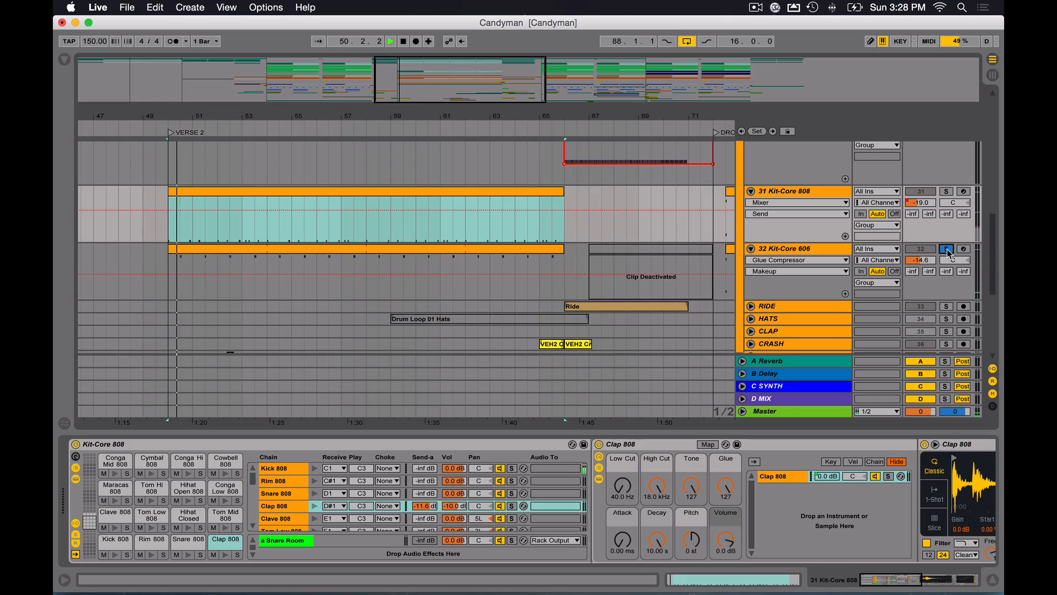
pyautogui.click(331, 248)
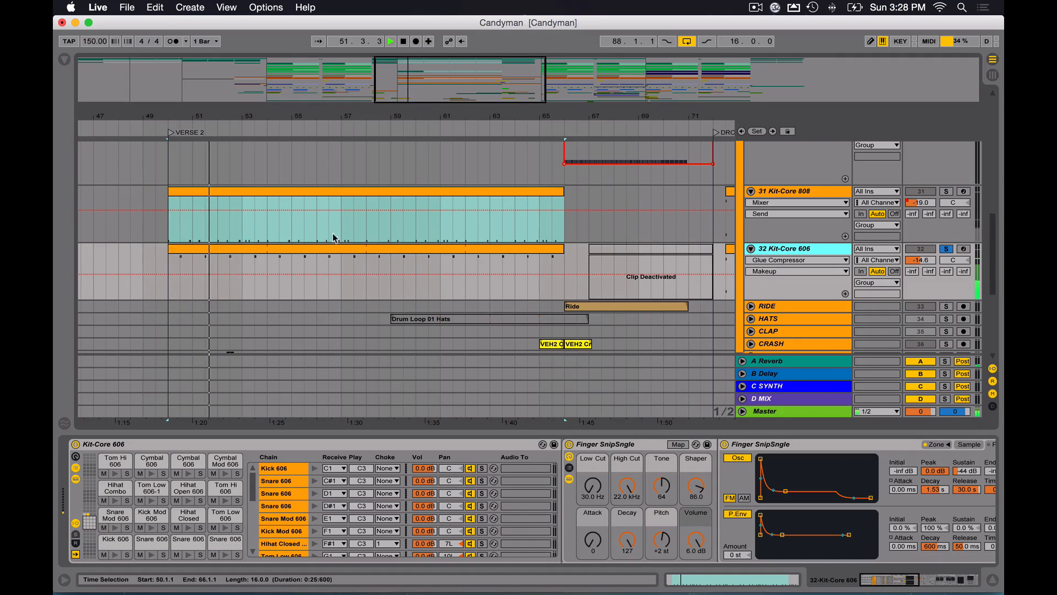
pyautogui.doubleClick(278, 255)
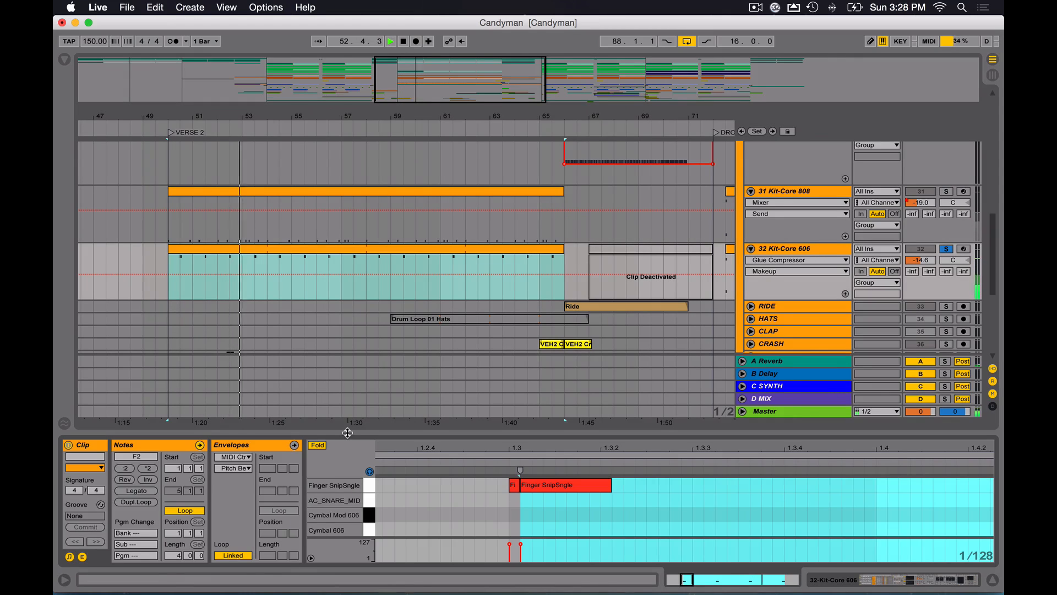
pyautogui.press('space')
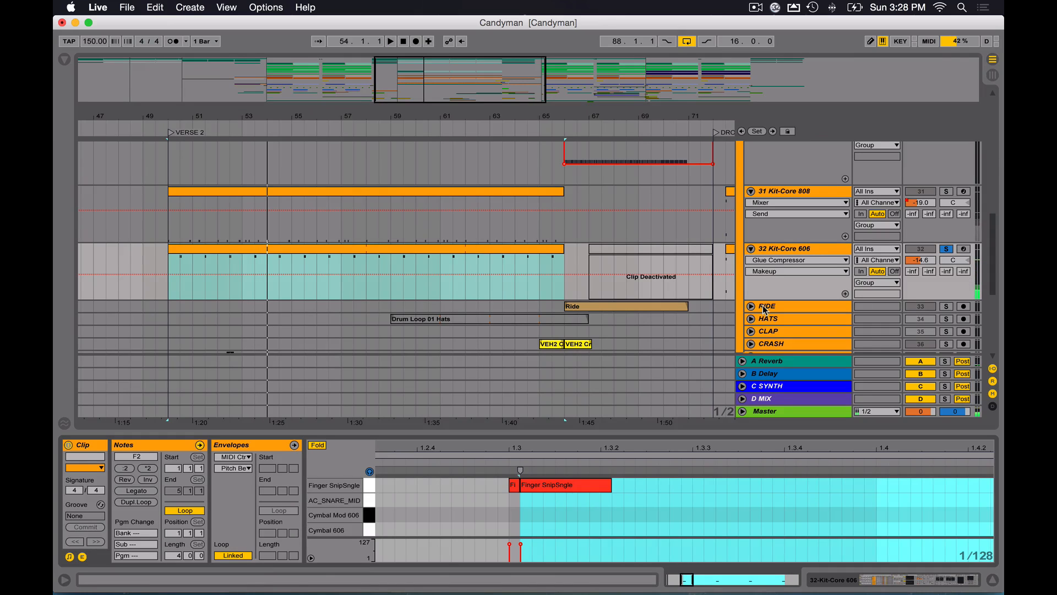
# - Preview the Finger SnipSngle pad in the Kit-Core 606 drum rack and show its sample waveform
pyautogui.hotkey('shift', 'Tab')
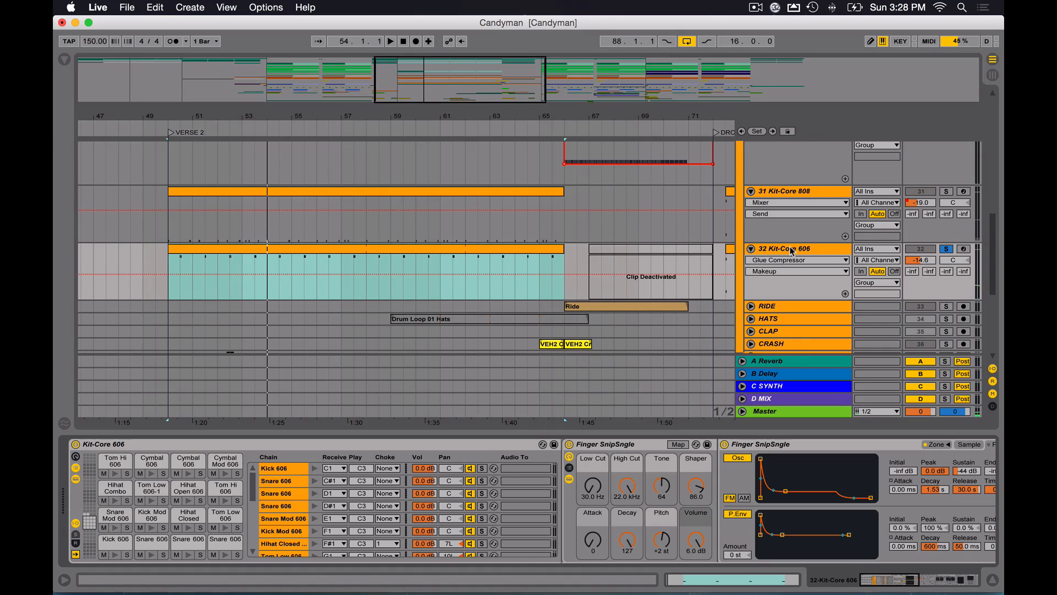
pyautogui.click(89, 509)
pyautogui.click(151, 556)
pyautogui.click(151, 556)
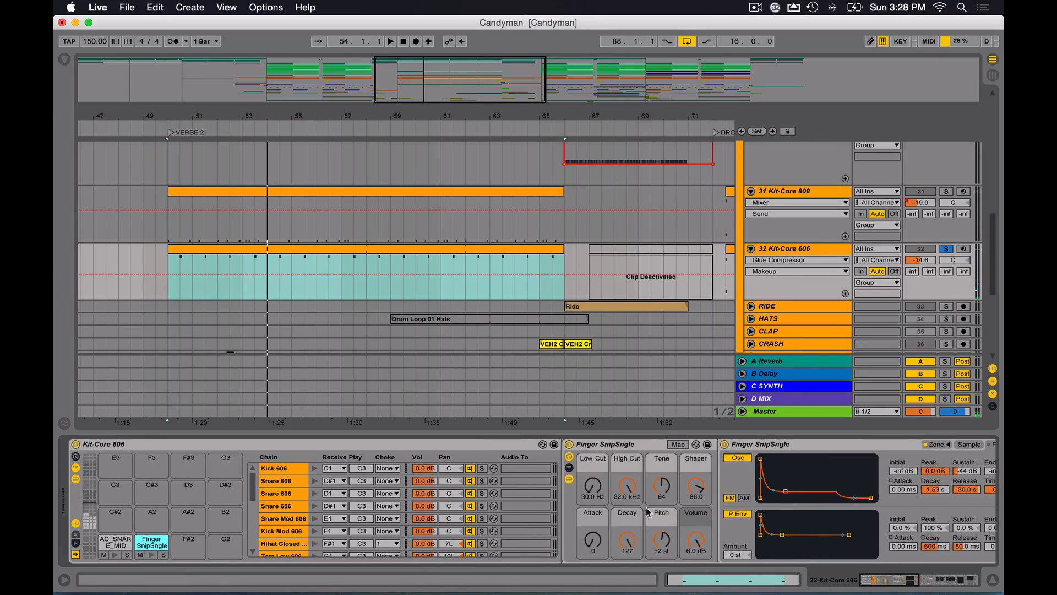
pyautogui.hscroll(8, 501, 505)
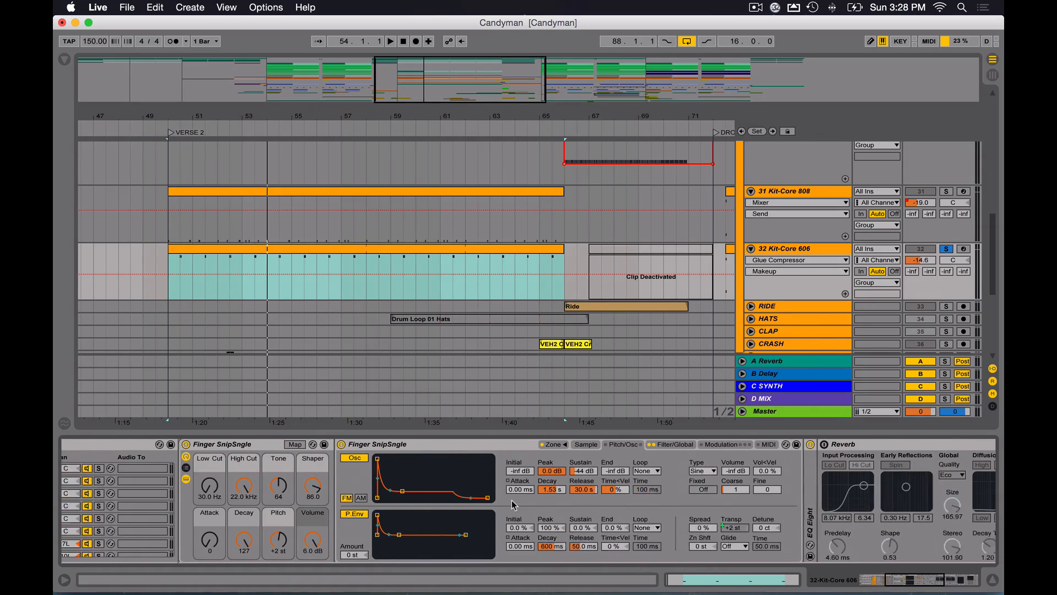
pyautogui.click(546, 444)
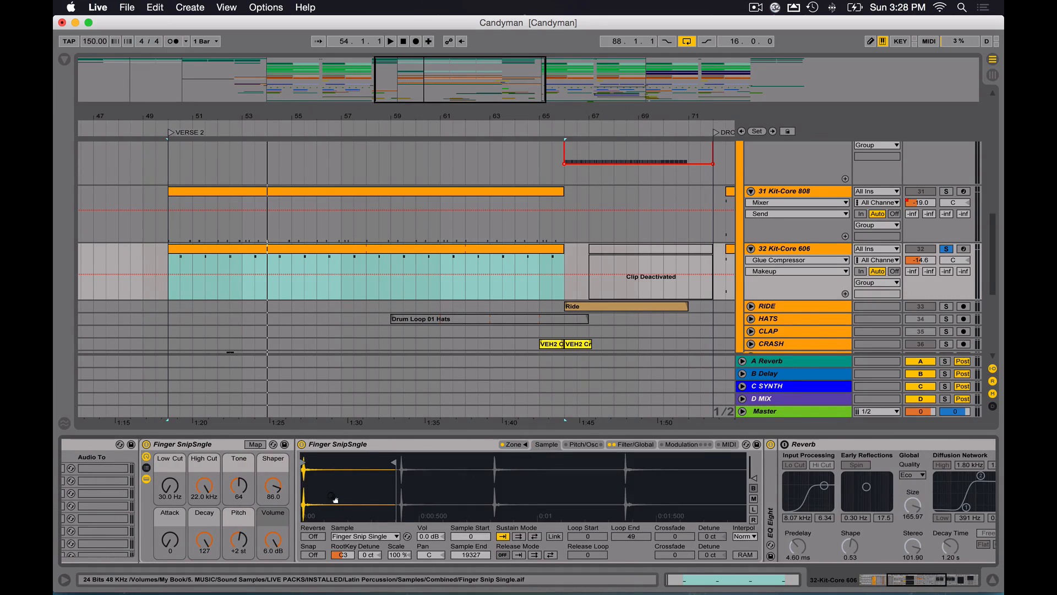
# - Return to the drum rack's upper pad bank and preview the Finger SnipSngle pad again
pyautogui.hscroll(-8, 334, 499)
pyautogui.hscroll(-5, 179, 553)
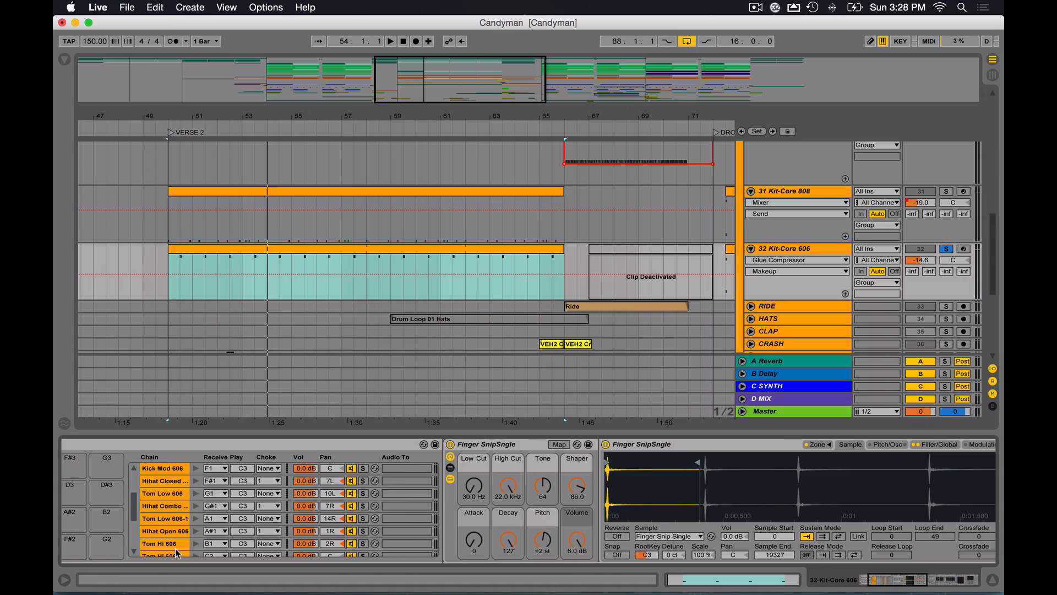
pyautogui.click(84, 519)
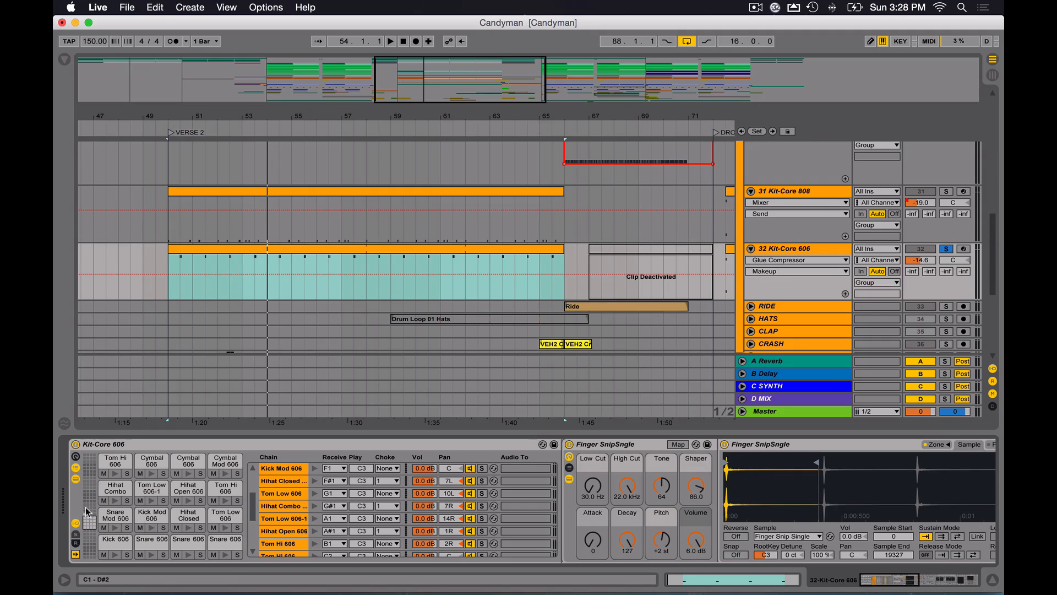
pyautogui.click(88, 518)
pyautogui.click(154, 555)
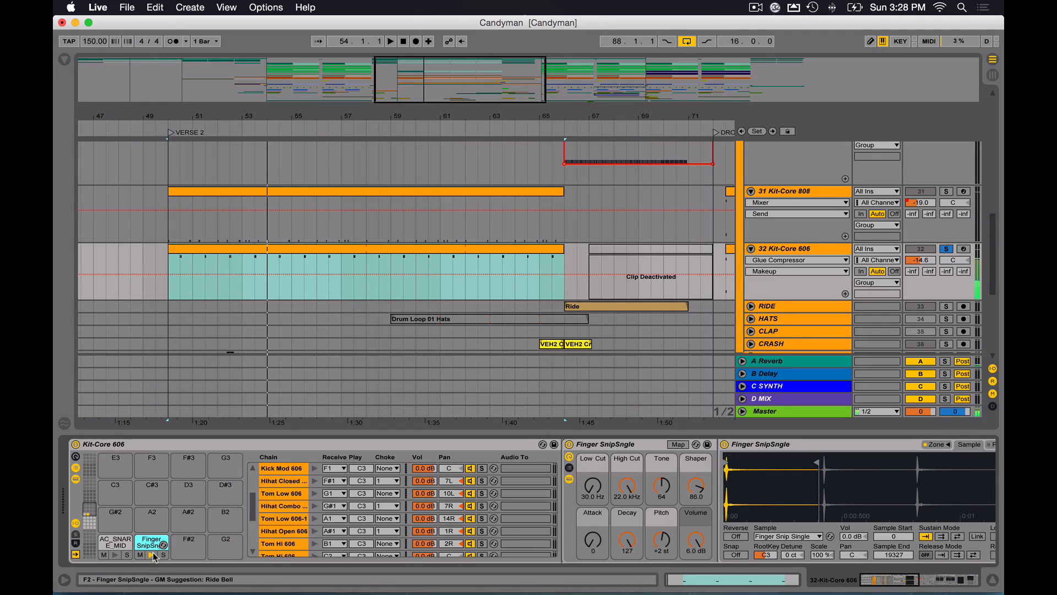
# - Set the Finger SnipSngle rack's Low Cut to 116 Hz and preview the filtered snap
pyautogui.moveTo(592, 486)
pyautogui.mouseDown()
pyautogui.moveTo(593, 468)
pyautogui.moveTo(592, 477)
pyautogui.mouseUp()
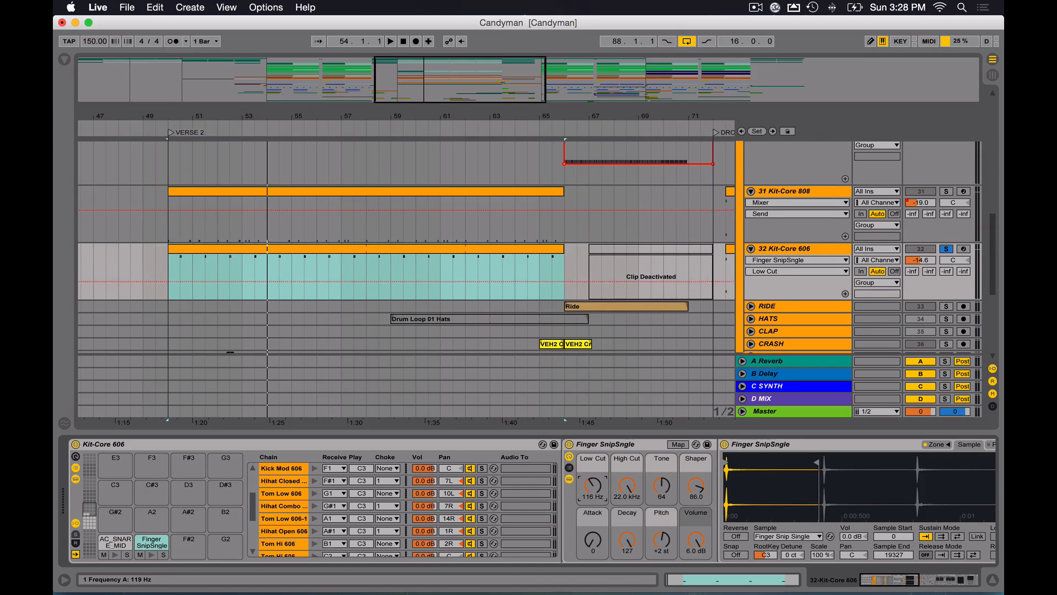
pyautogui.click(153, 555)
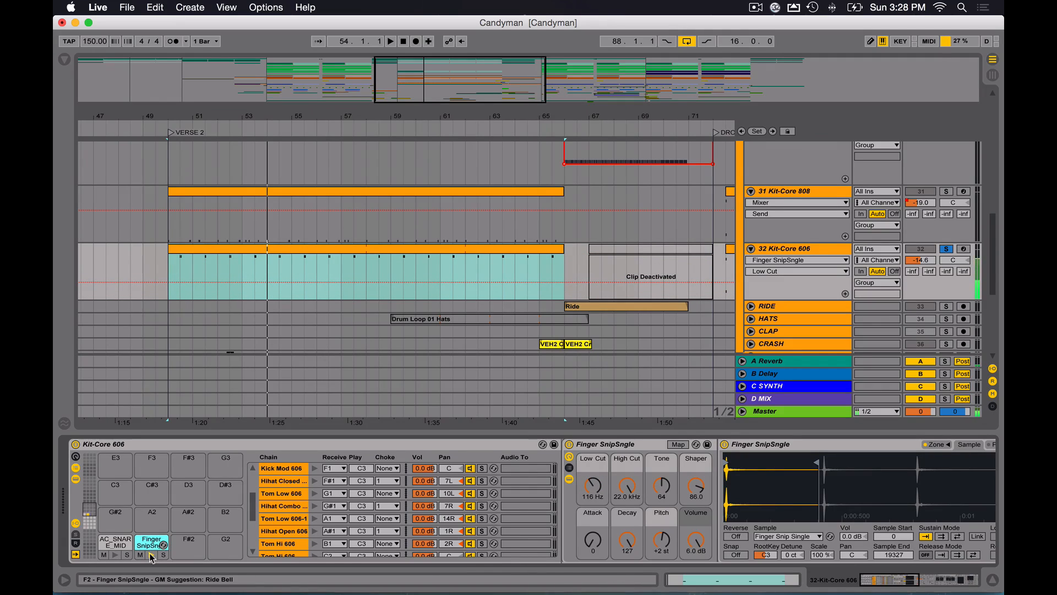
pyautogui.click(592, 486)
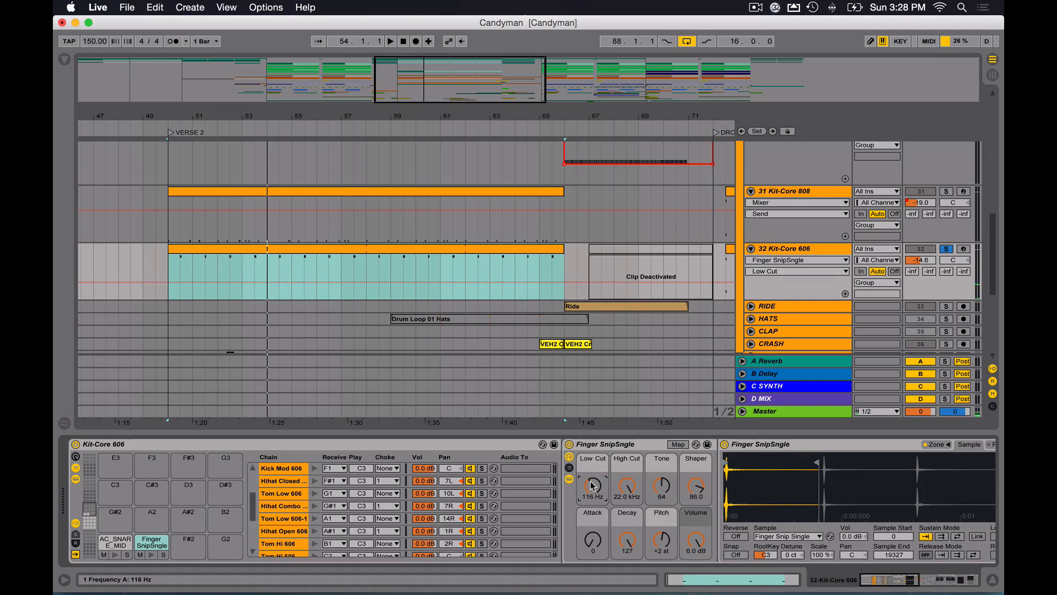
# - View the AC_SNARE_MID pad's sample, return to the Finger SnipSngle pad, and leave the browser hidden
pyautogui.click(131, 544)
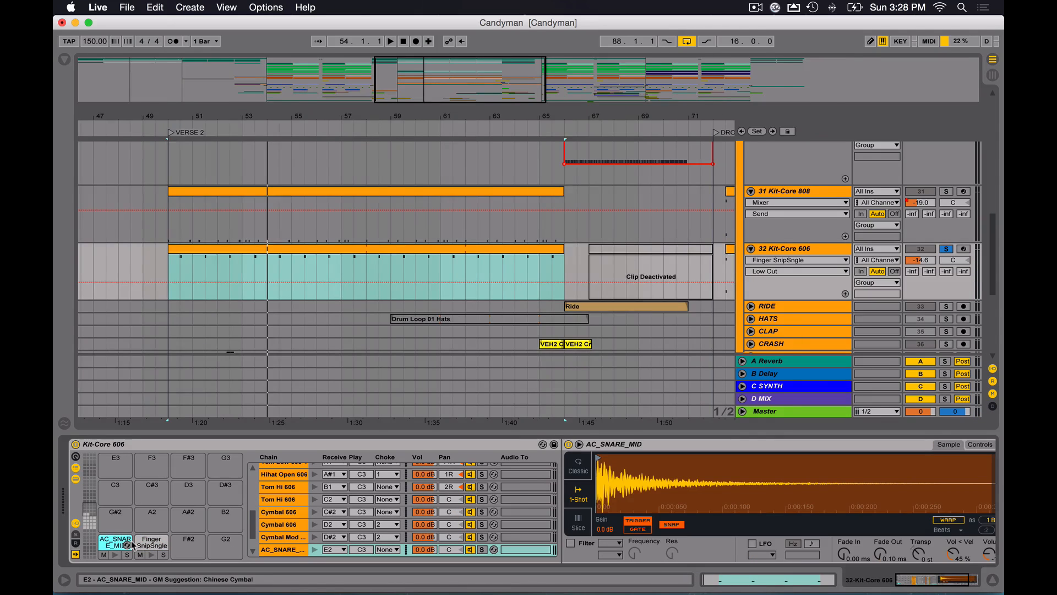
pyautogui.press('super+alt+b')
pyautogui.click(152, 542)
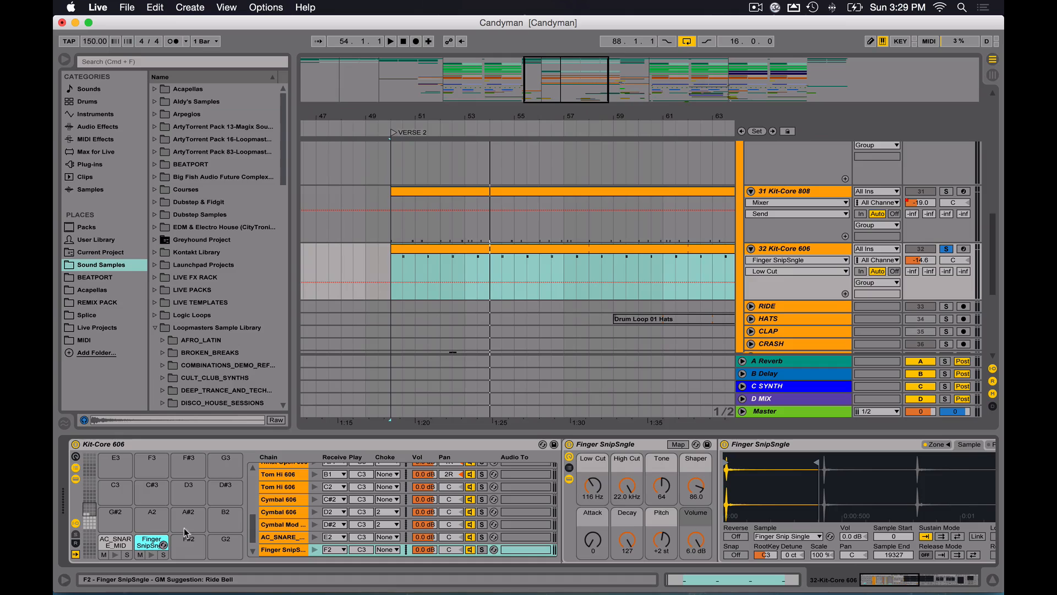
pyautogui.press('super+alt+b')
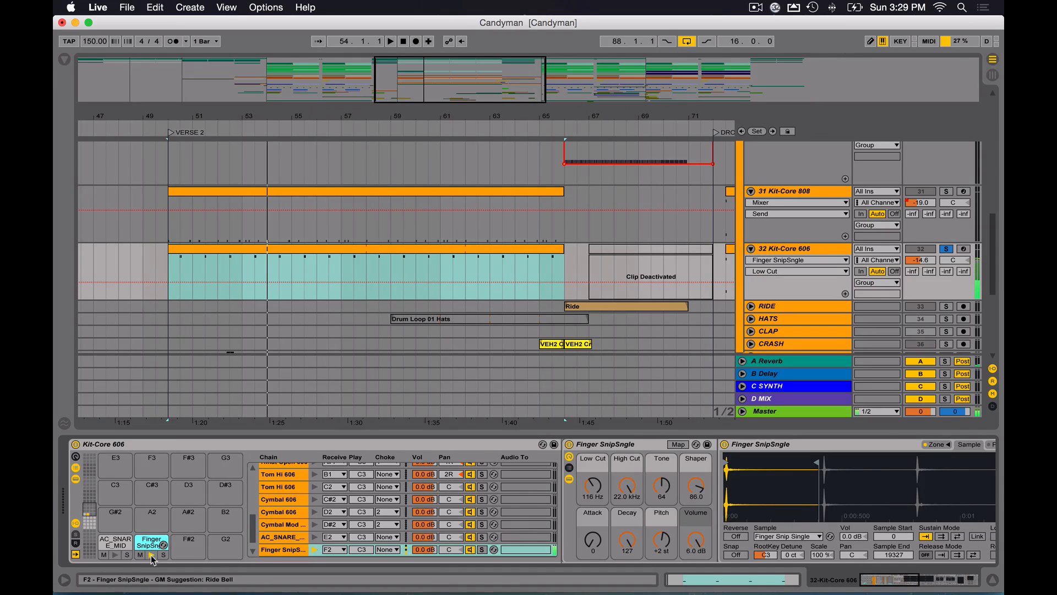
# - Audition the soloed Kit-Core 606 clip from VERSE 2 while examining the Finger SnipSngle devices, and stop playback
pyautogui.click(759, 444)
pyautogui.press('space')
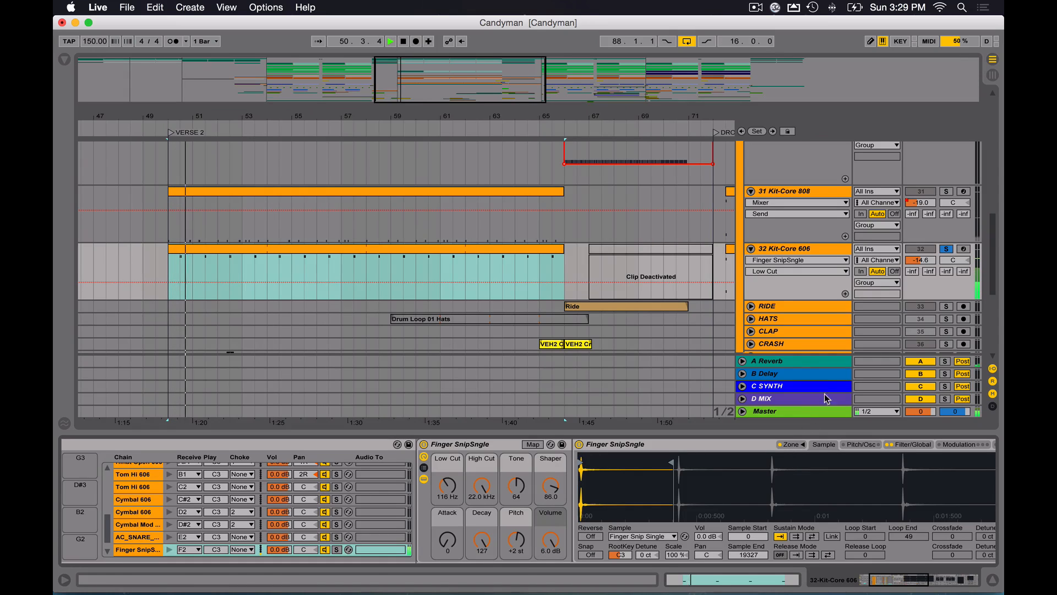
pyautogui.hscroll(5, 778, 475)
pyautogui.hscroll(-5, 778, 476)
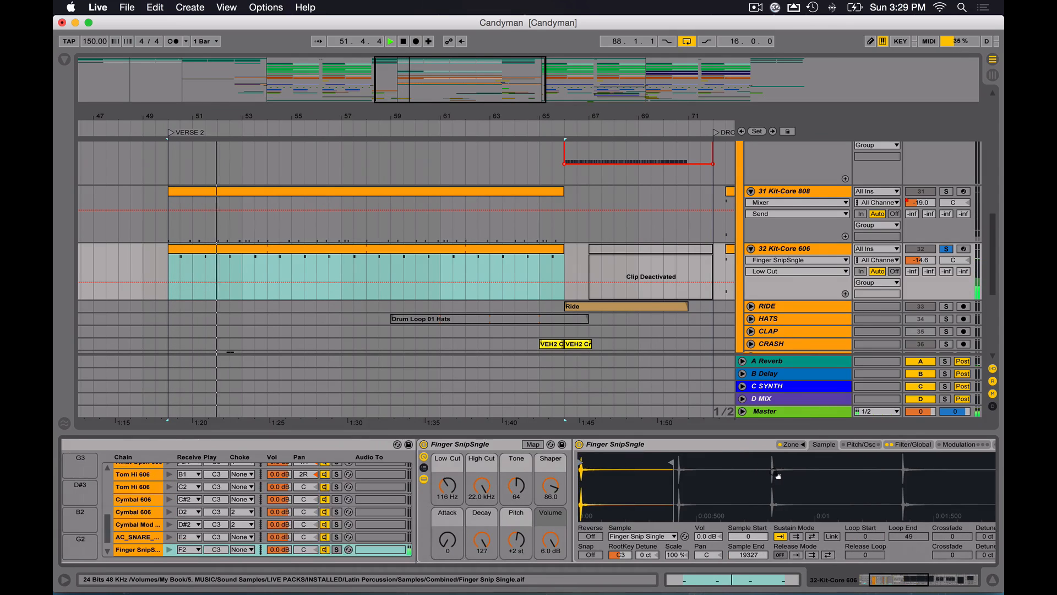
pyautogui.hscroll(-3, 778, 476)
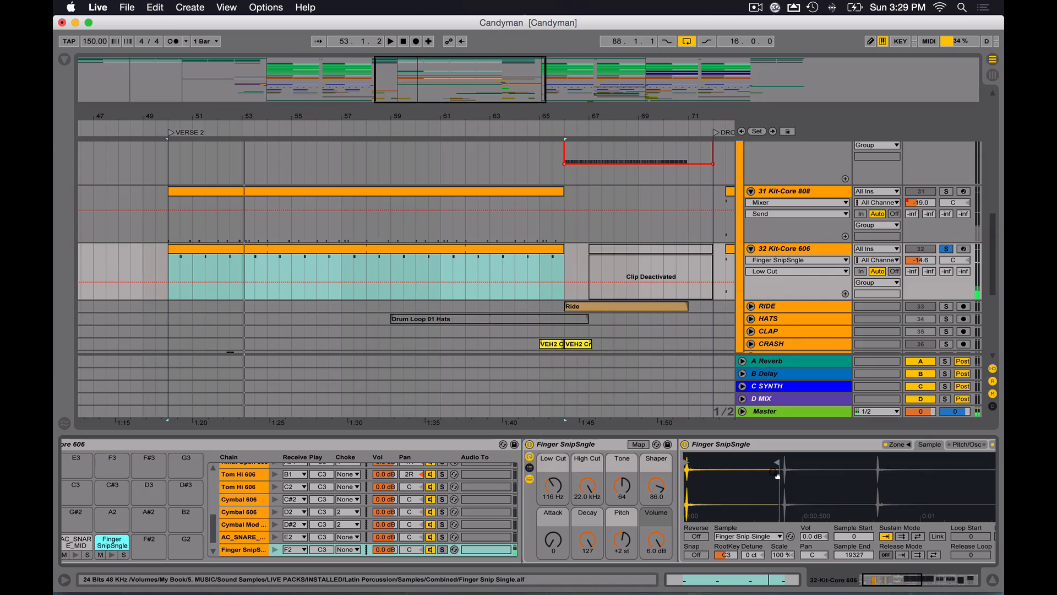
pyautogui.hscroll(-3, 386, 507)
pyautogui.press('space')
# - Unsolo the Kit-Core 606 track, audition the finger snaps in the full mix from VERSE 2, and stop playback
pyautogui.click(946, 249)
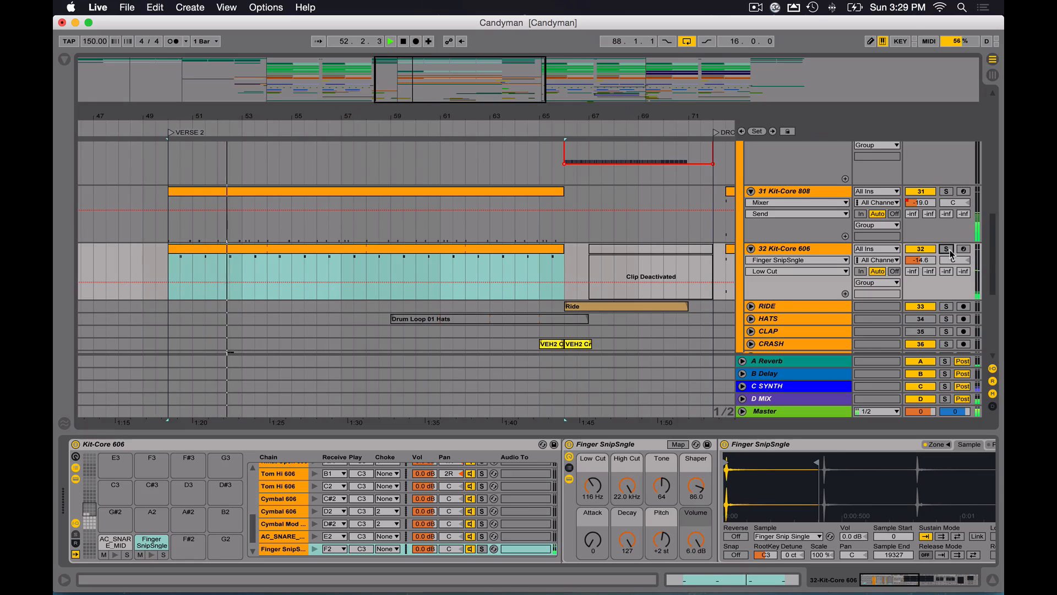
pyautogui.scroll(-1, 420, 276)
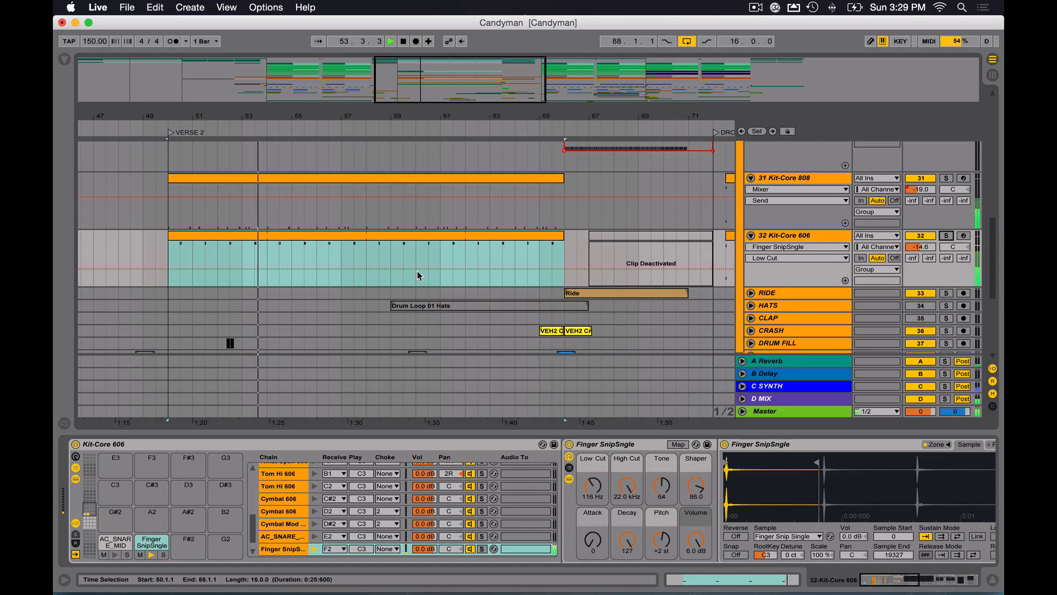
pyautogui.press('space')
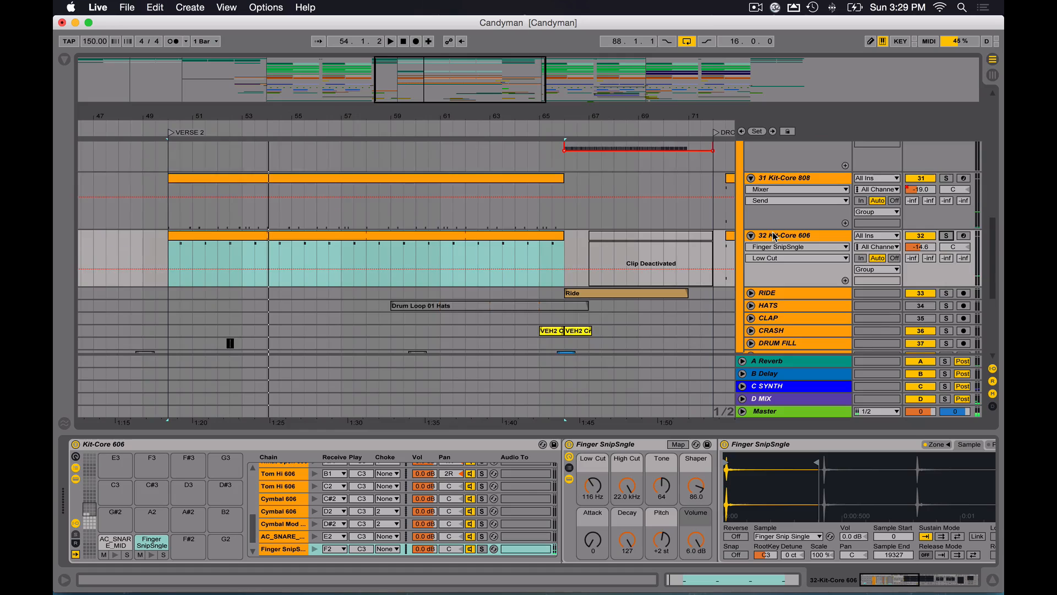
# - Select and unfold the frozen 40 EzDrummer track, and unfreeze it
pyautogui.scroll(-10, 776, 237)
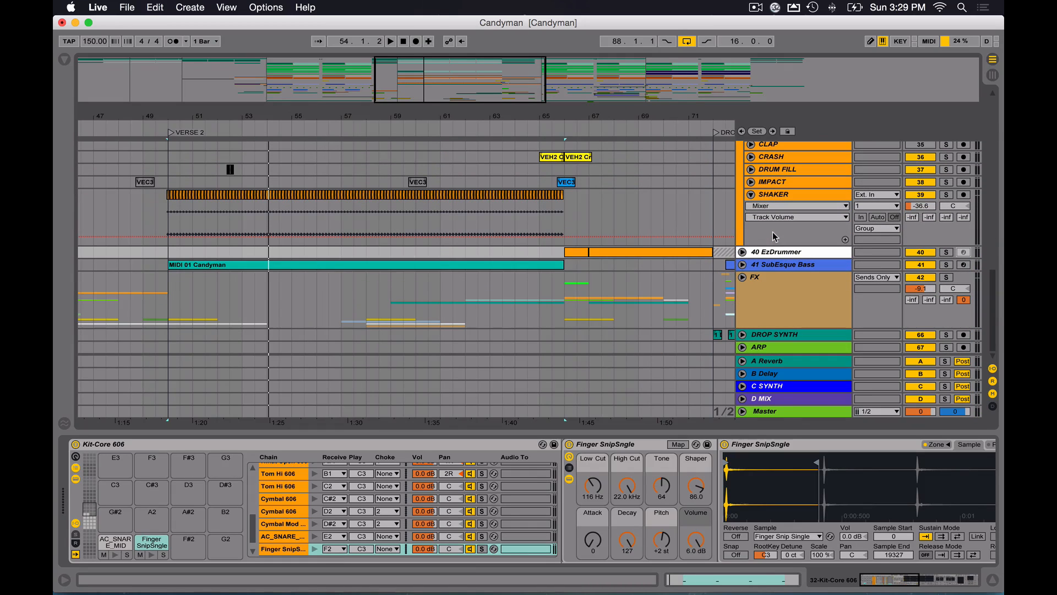
pyautogui.click(768, 255)
pyautogui.moveTo(346, 55)
pyautogui.mouseDown()
pyautogui.moveTo(346, 25)
pyautogui.moveTo(340, 72)
pyautogui.mouseUp()
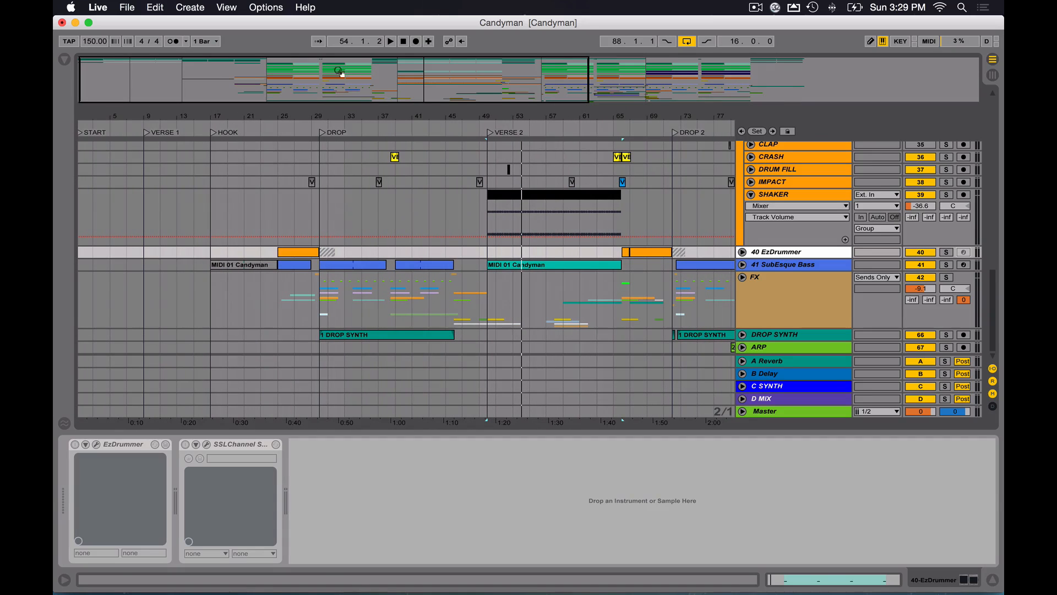
pyautogui.click(799, 255)
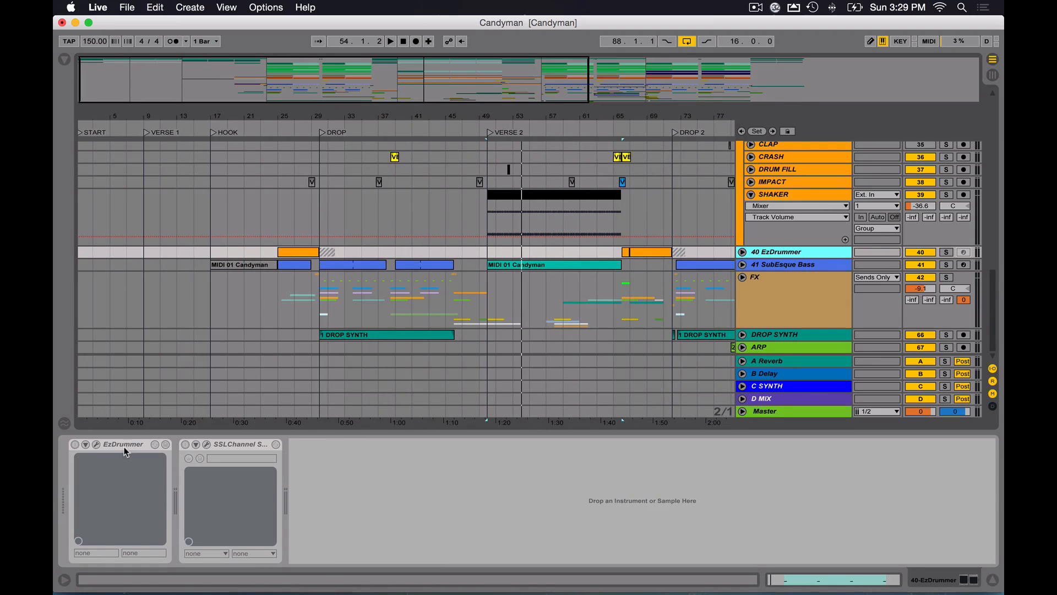
pyautogui.click(742, 253)
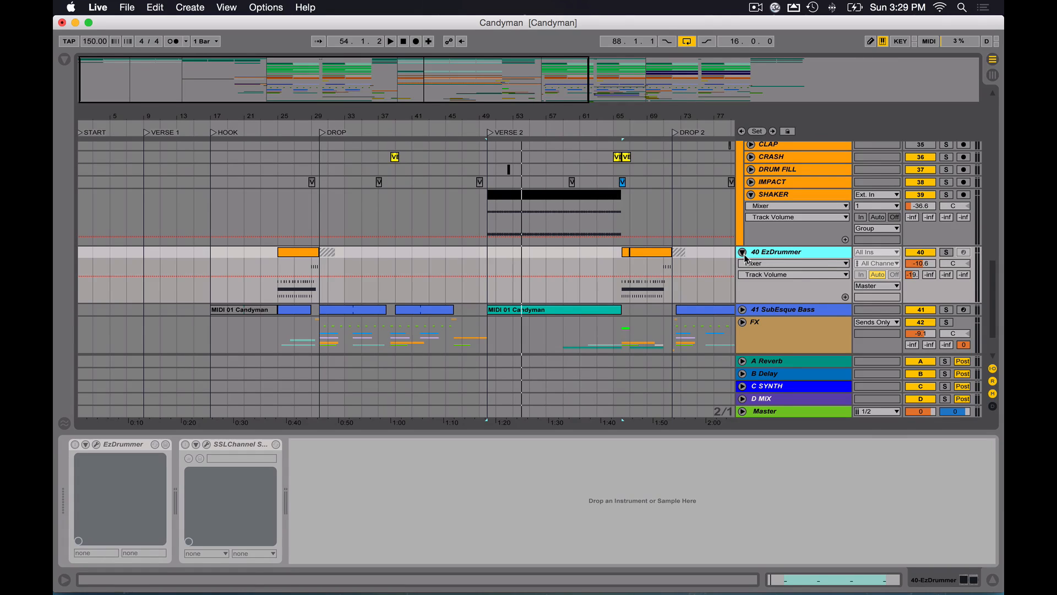
pyautogui.rightClick(800, 259)
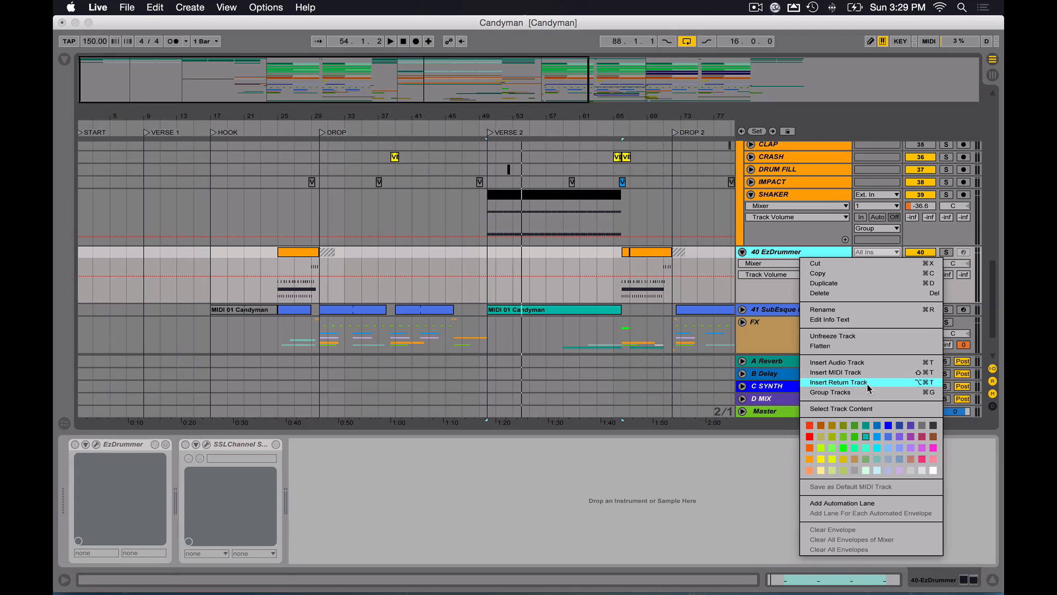
pyautogui.click(859, 337)
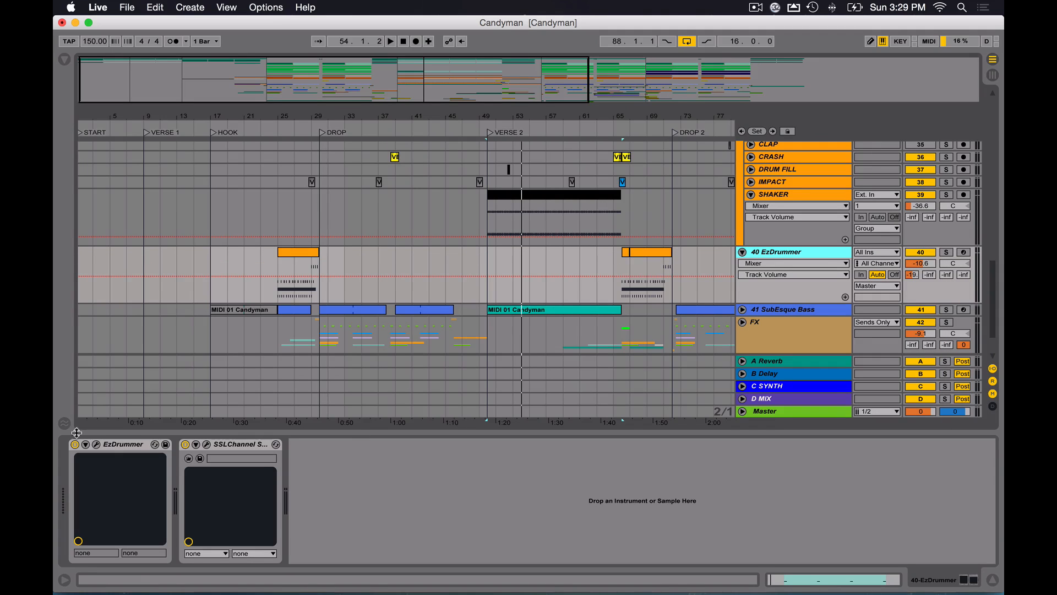
# - Solo the EzDrummer track and audition its first drum clip from bar 25
pyautogui.moveTo(406, 81); pyautogui.dragTo(315, 284)
pyautogui.click(312, 286)
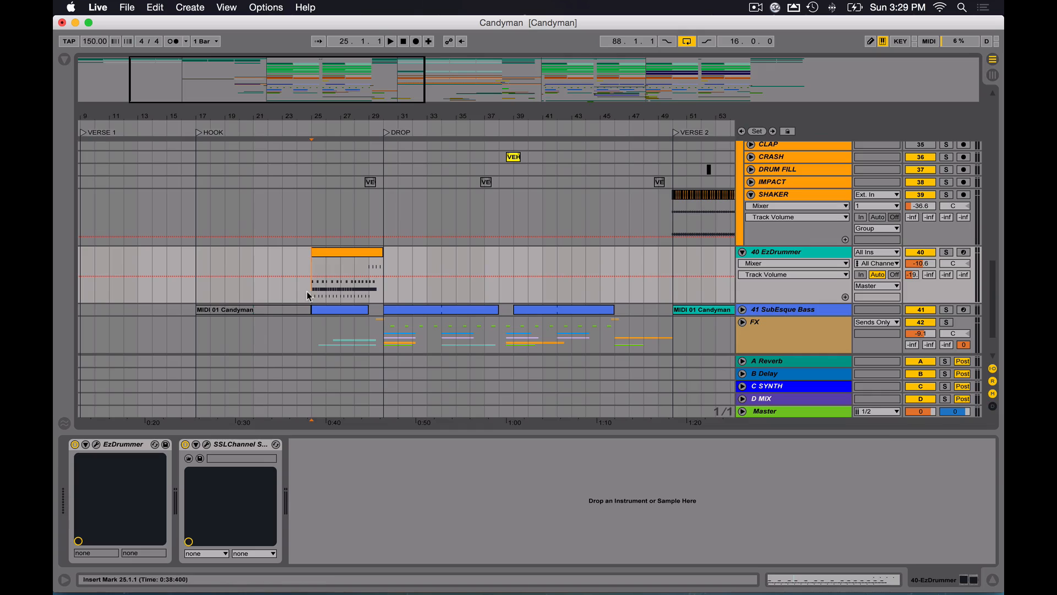
pyautogui.click(946, 254)
pyautogui.press('space')
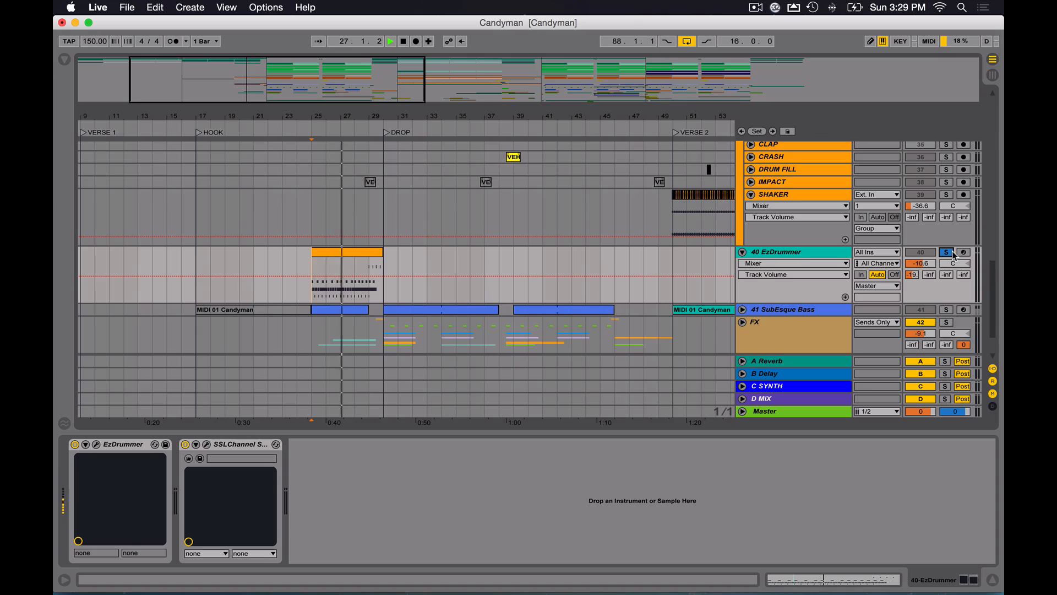
# - Stop playback, unsolo the EzDrummer track, and play the full mix from bar 25
pyautogui.press('space')
pyautogui.click(947, 253)
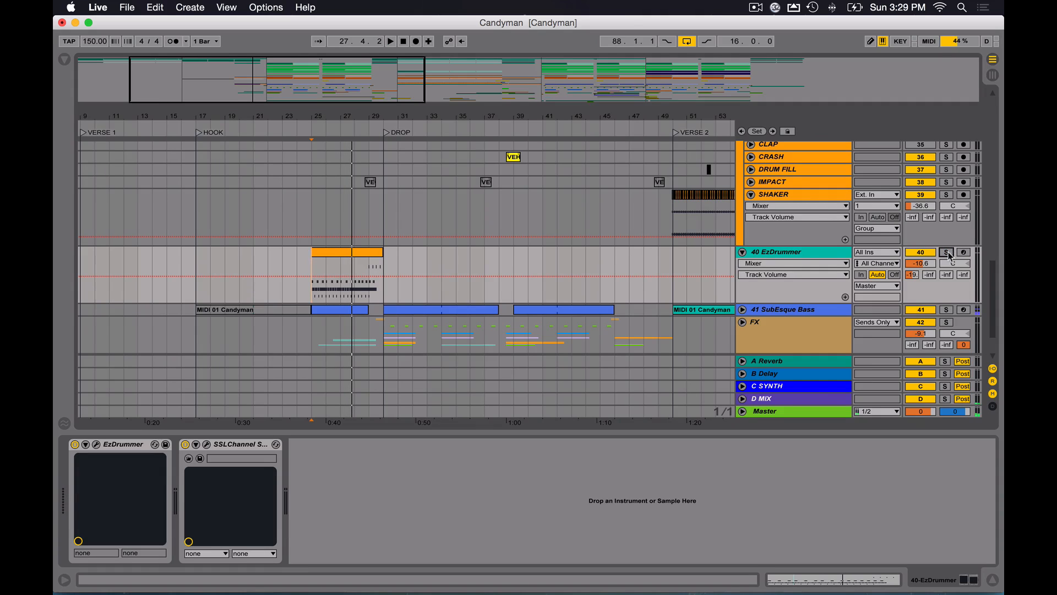
pyautogui.click(800, 253)
pyautogui.press('space')
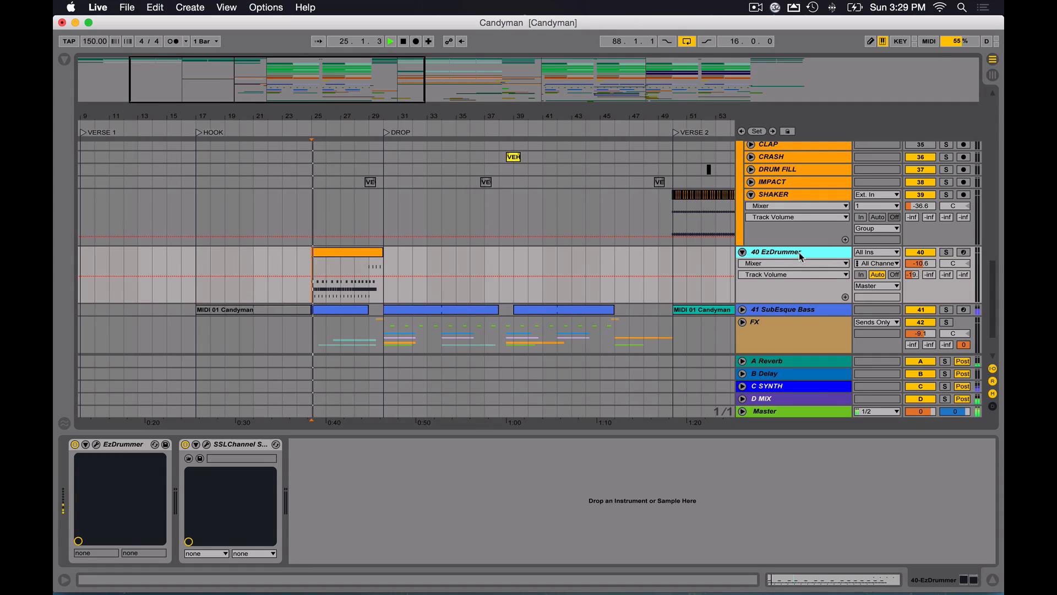
# - Solo the EzDrummer track again and audition its unfrozen drum part alone from bar 25
pyautogui.click(947, 252)
pyautogui.press('space')
pyautogui.press('space')
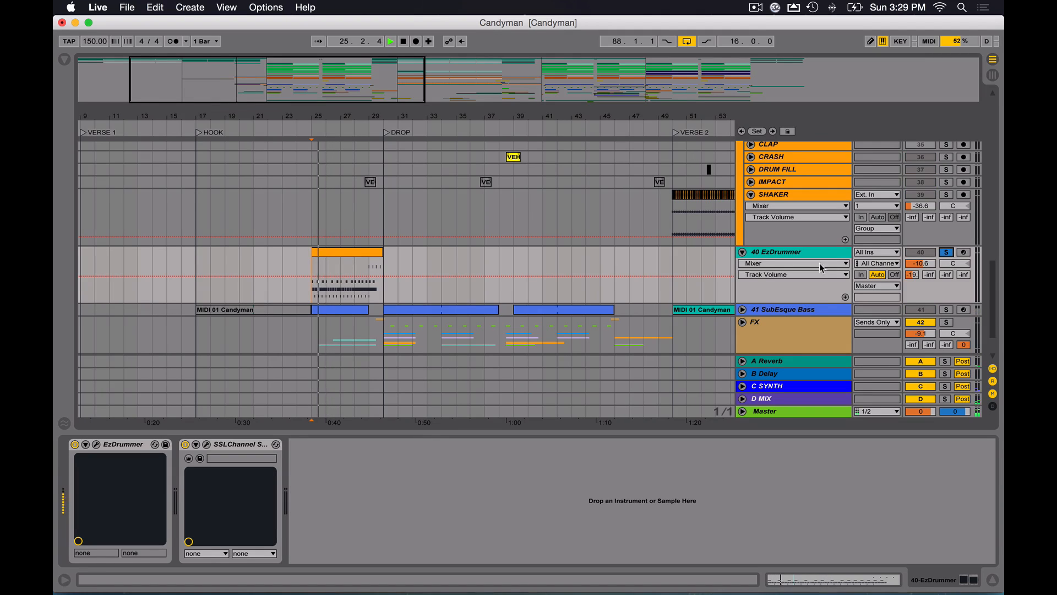
pyautogui.press('space')
pyautogui.press('space')
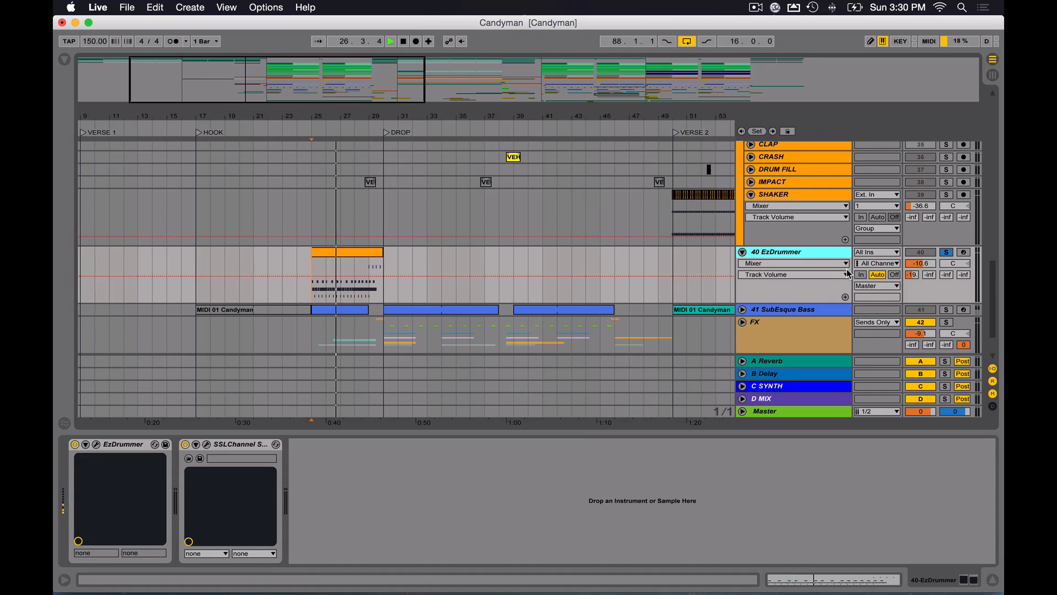
# - Freeze the soloed EzDrummer track and audition the frozen drum part from bar 25, then stop playback
pyautogui.press('space')
pyautogui.press('space')
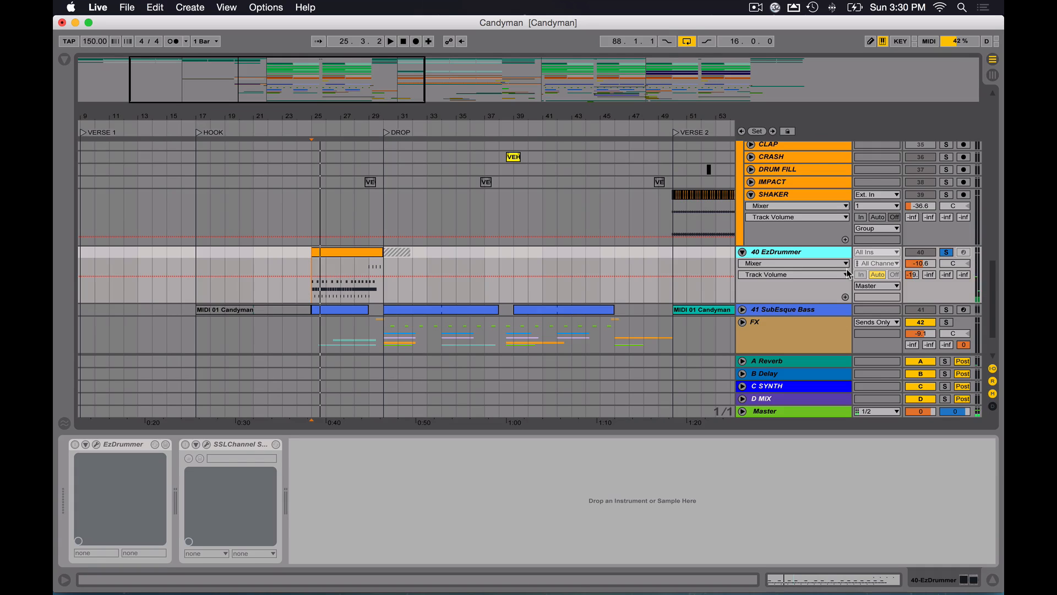
pyautogui.press('space')
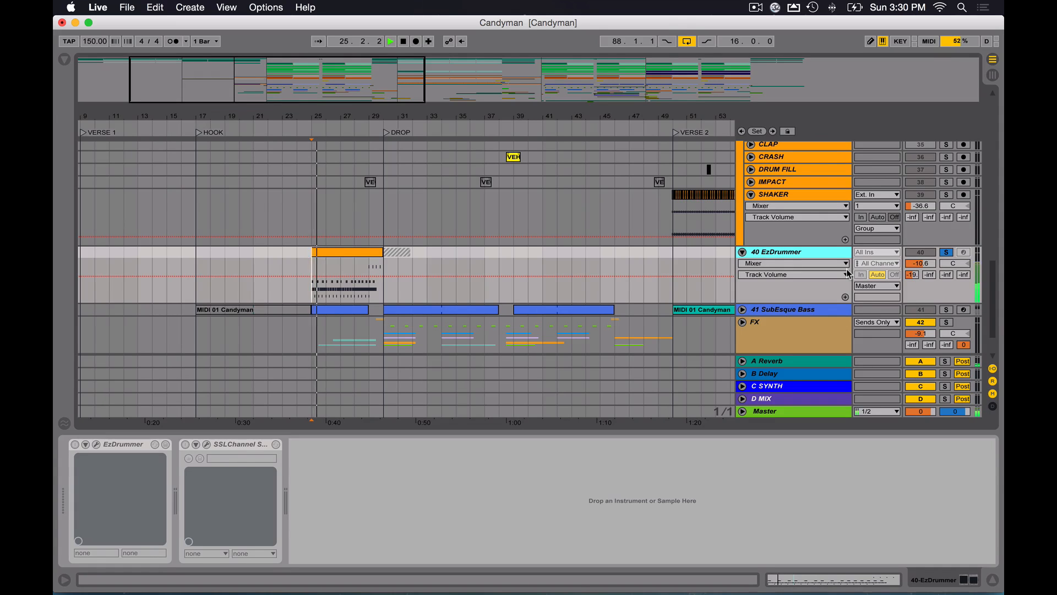
pyautogui.press('space')
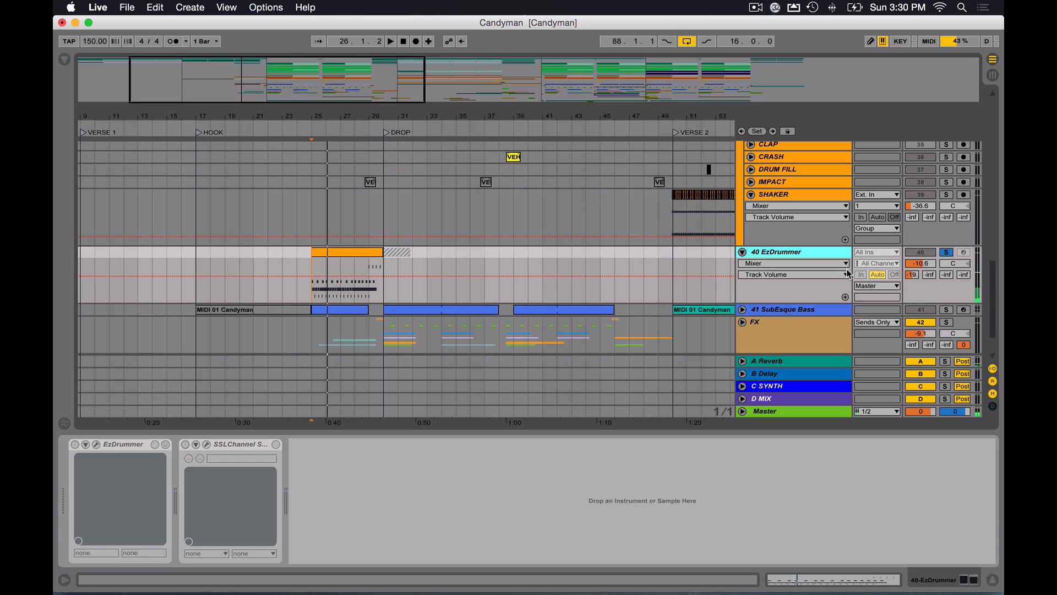
pyautogui.click(326, 256)
pyautogui.press('space')
pyautogui.press('space')
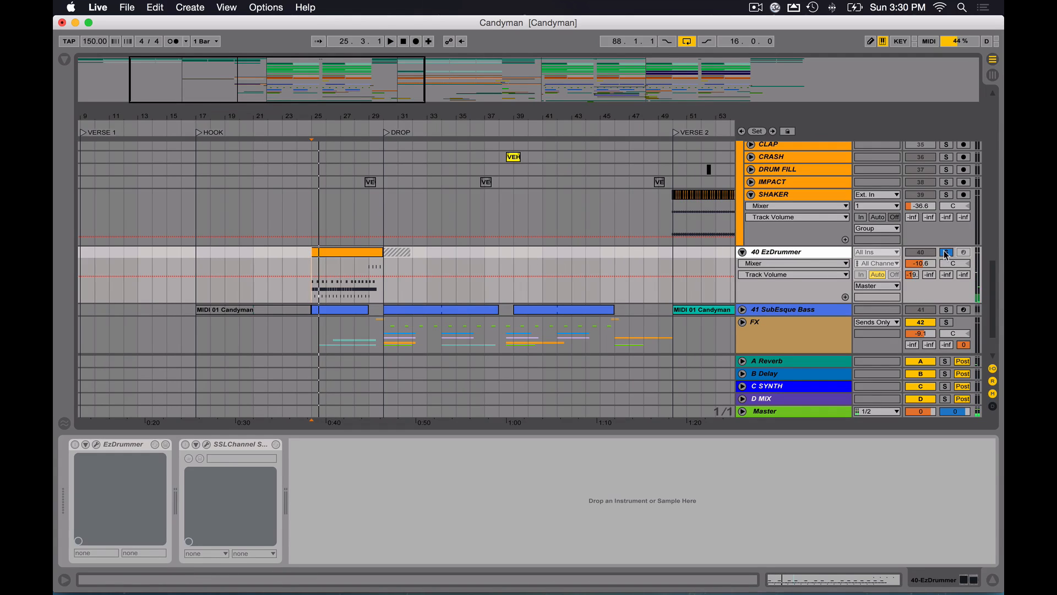
# - Unfreeze the EzDrummer track and audition its bar 25 clip soloed, then stop playback
pyautogui.rightClick(781, 254)
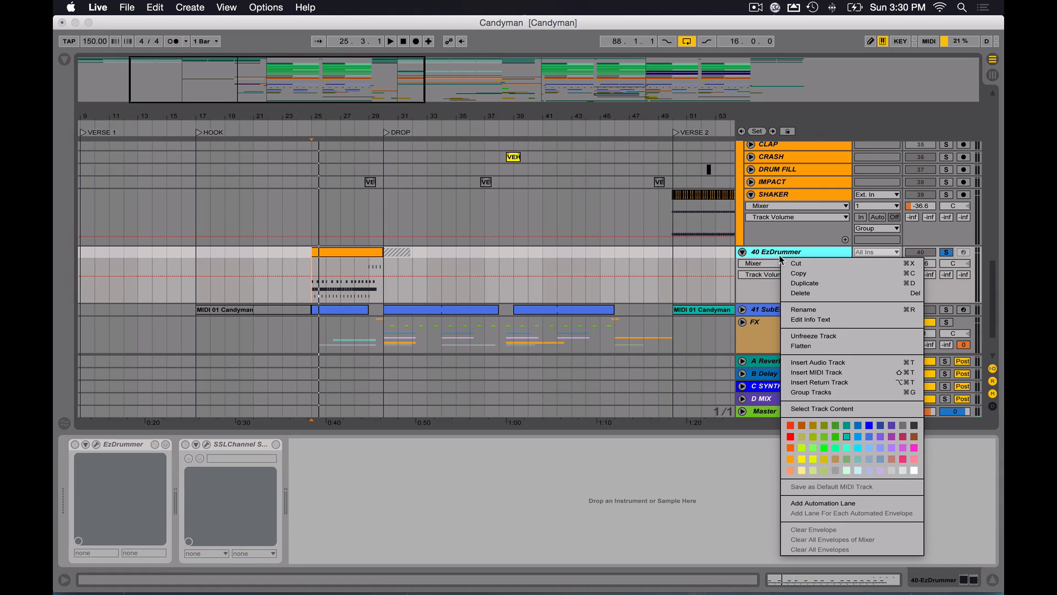
pyautogui.click(833, 337)
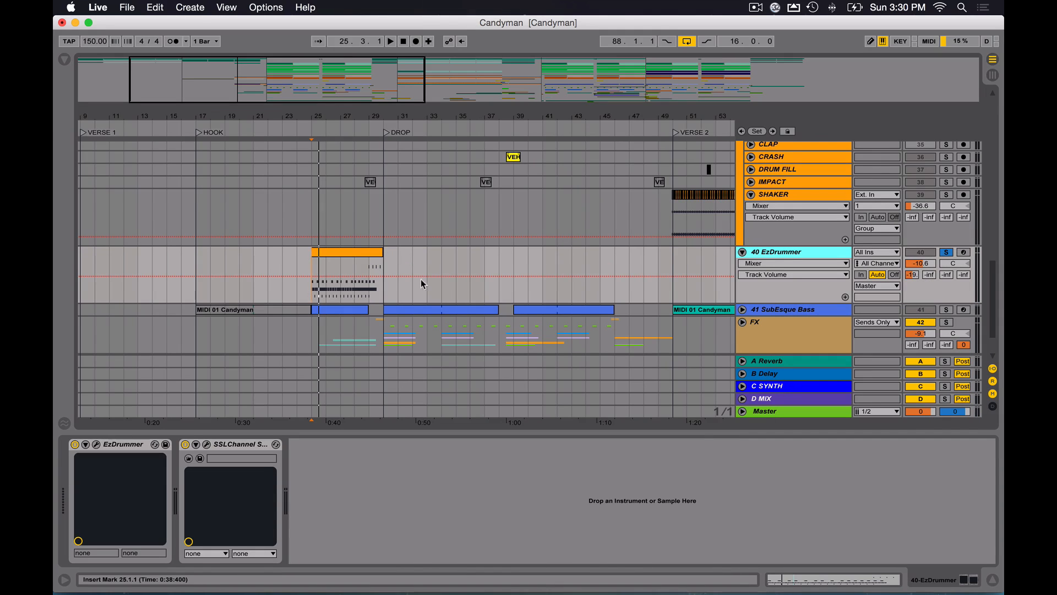
pyautogui.click(353, 256)
pyautogui.press('space')
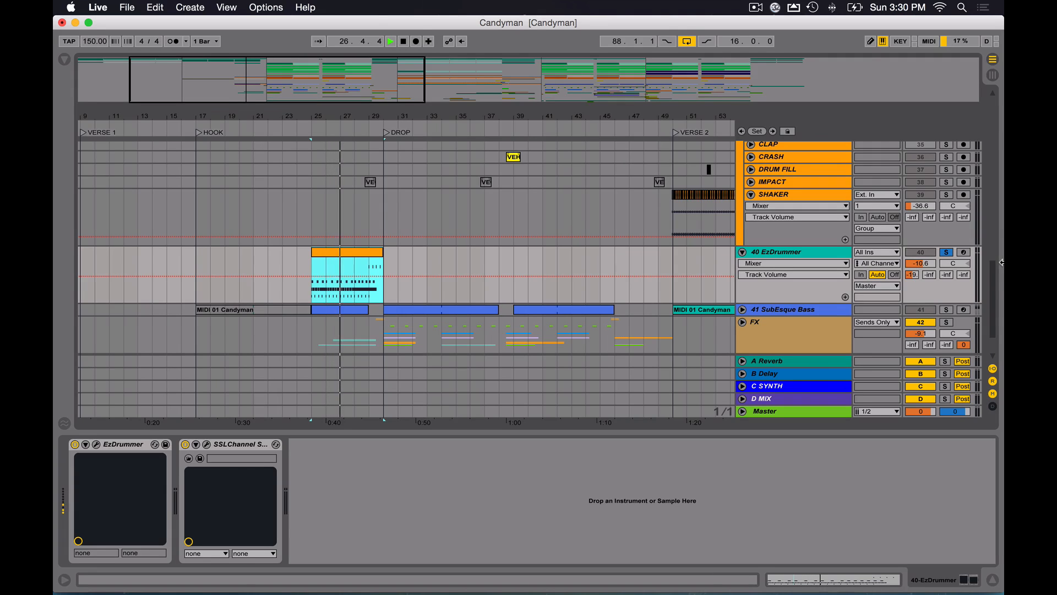
pyautogui.press('space')
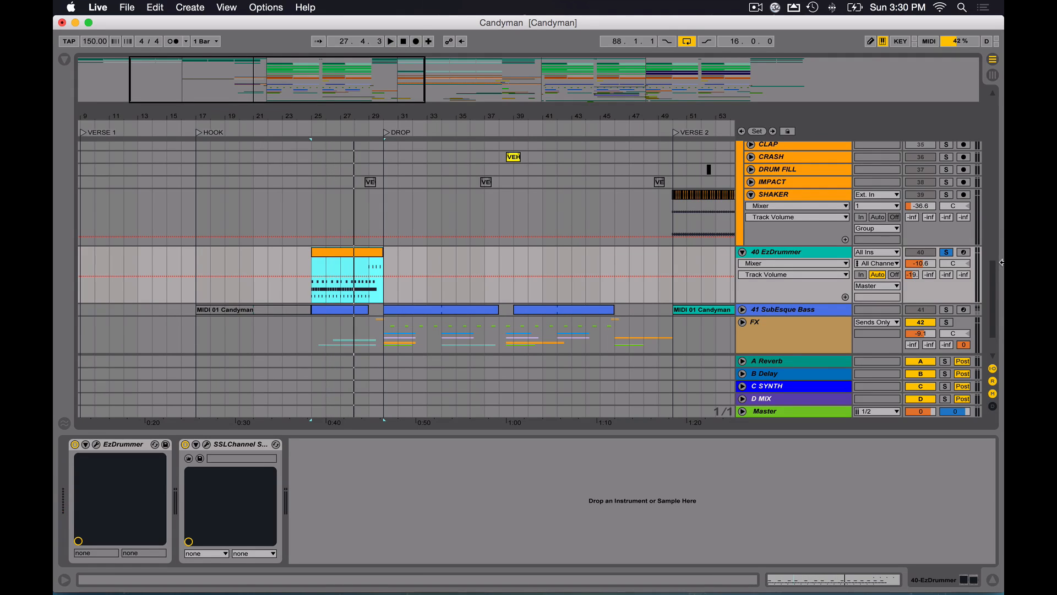
# - Select the EzDrummer device and replay the unfrozen clip from bar 25 for a short check
pyautogui.click(105, 447)
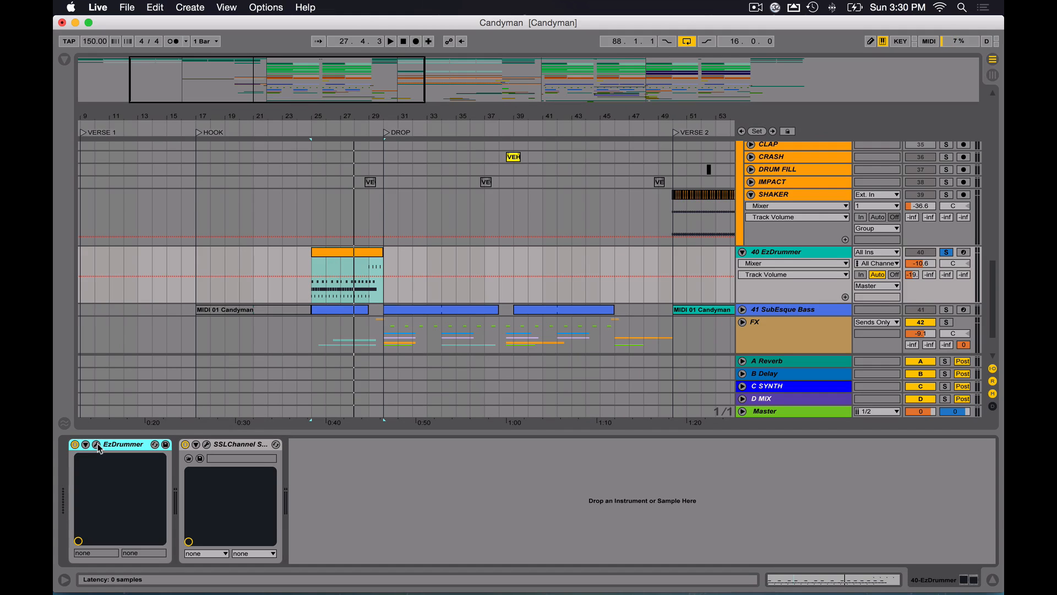
pyautogui.press('space')
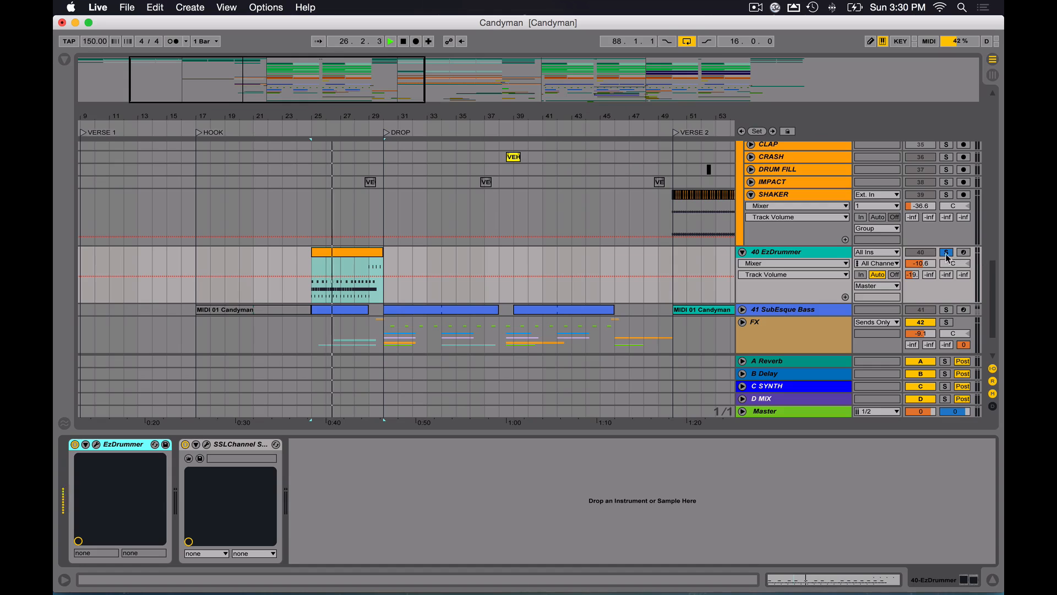
pyautogui.press('space')
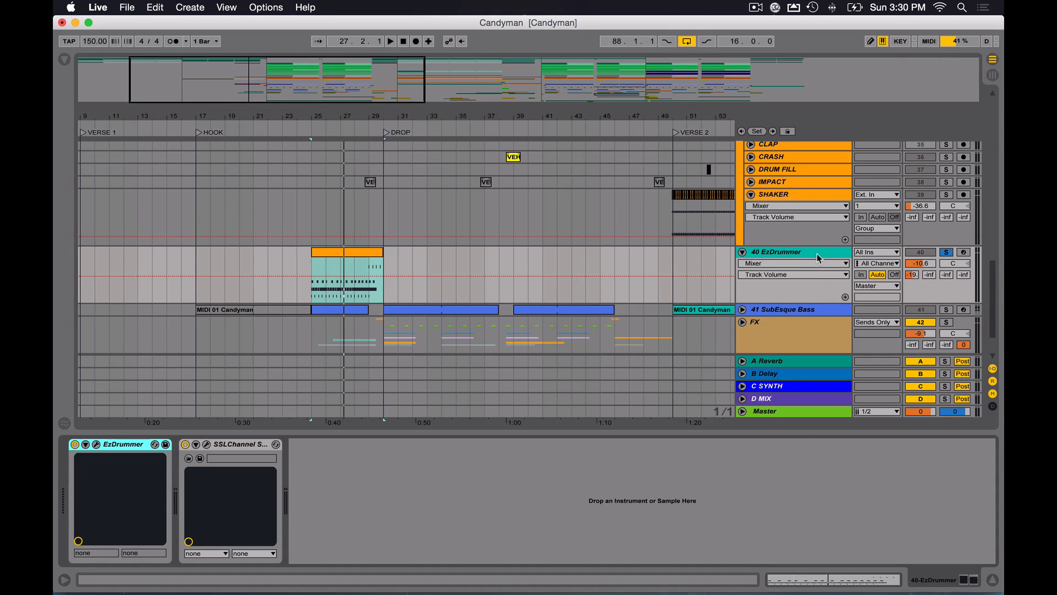
# - Refreeze the EzDrummer track and briefly replay its frozen clip from bar 25 for comparison
pyautogui.rightClick(818, 253)
pyautogui.click(848, 333)
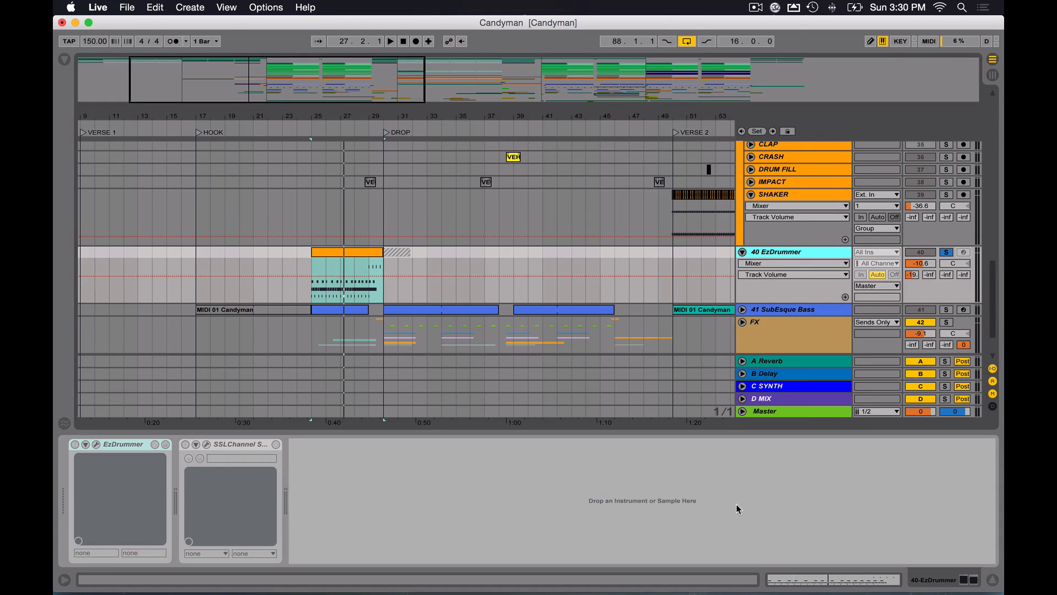
pyautogui.press('space')
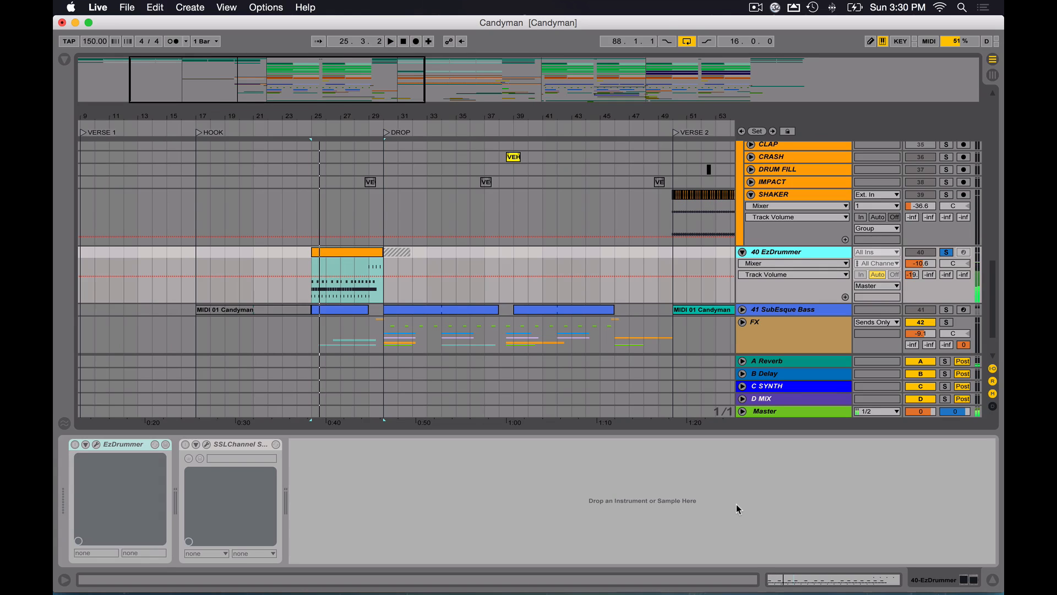
# - Unfreeze the EzDrummer track, inspect the EzDrummer plug-in window, dismiss its sound-file warning, and close the window
pyautogui.rightClick(800, 255)
pyautogui.click(846, 332)
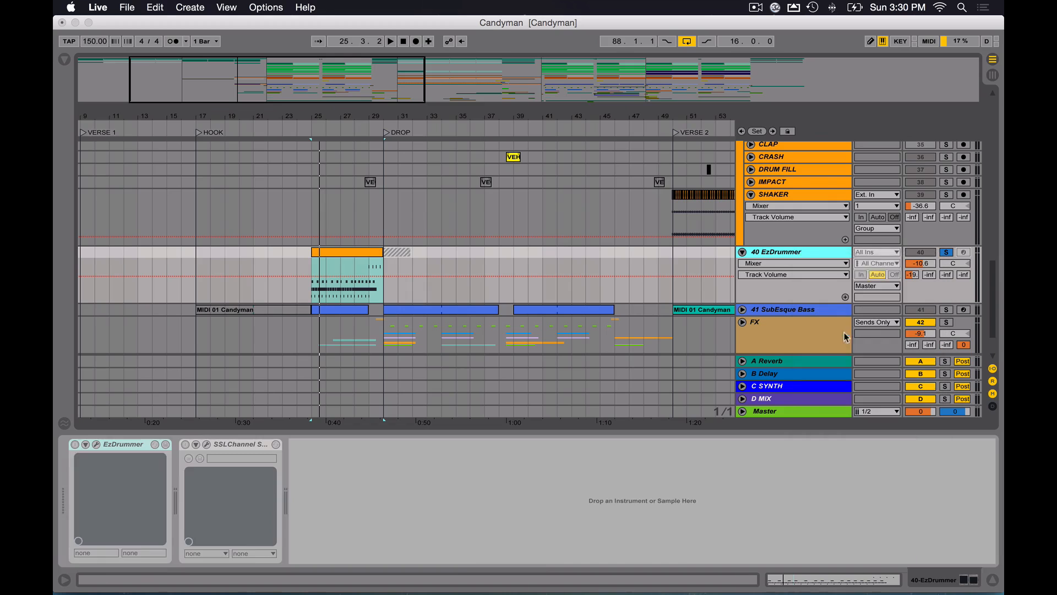
pyautogui.click(97, 444)
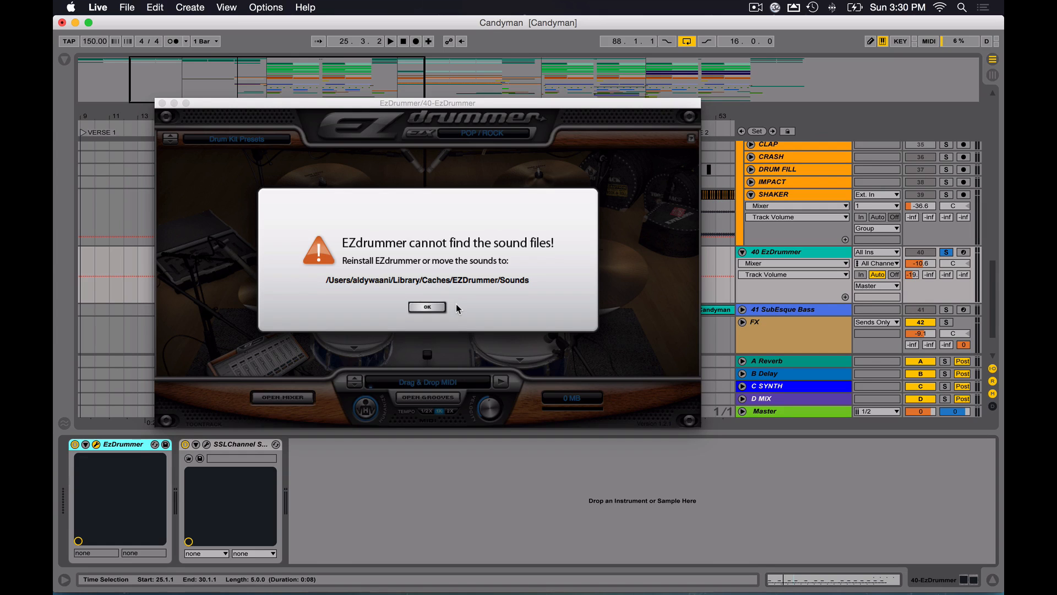
pyautogui.moveTo(391, 105); pyautogui.dragTo(500, 134)
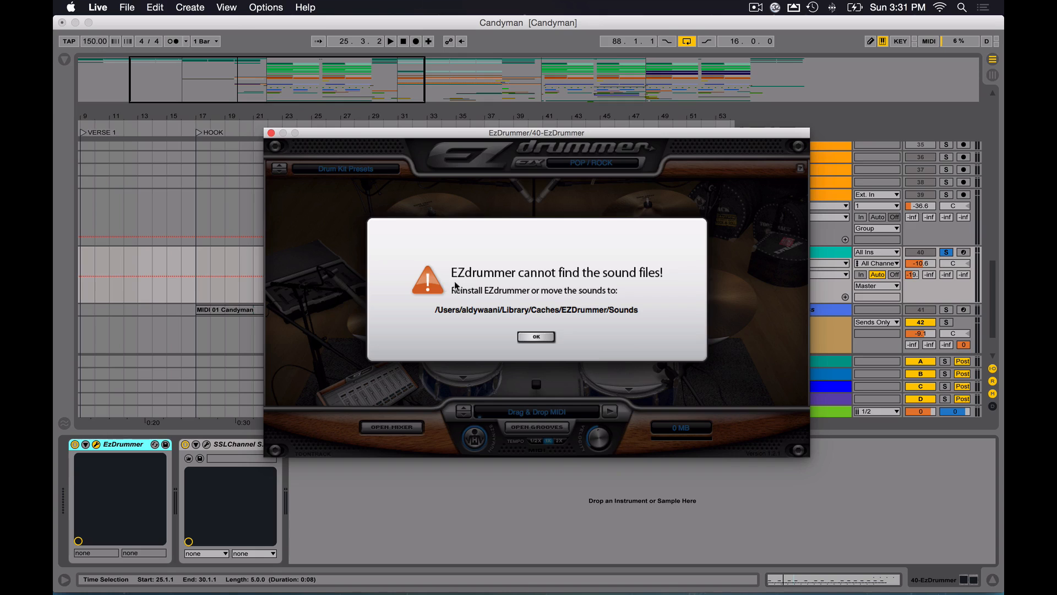
pyautogui.click(539, 337)
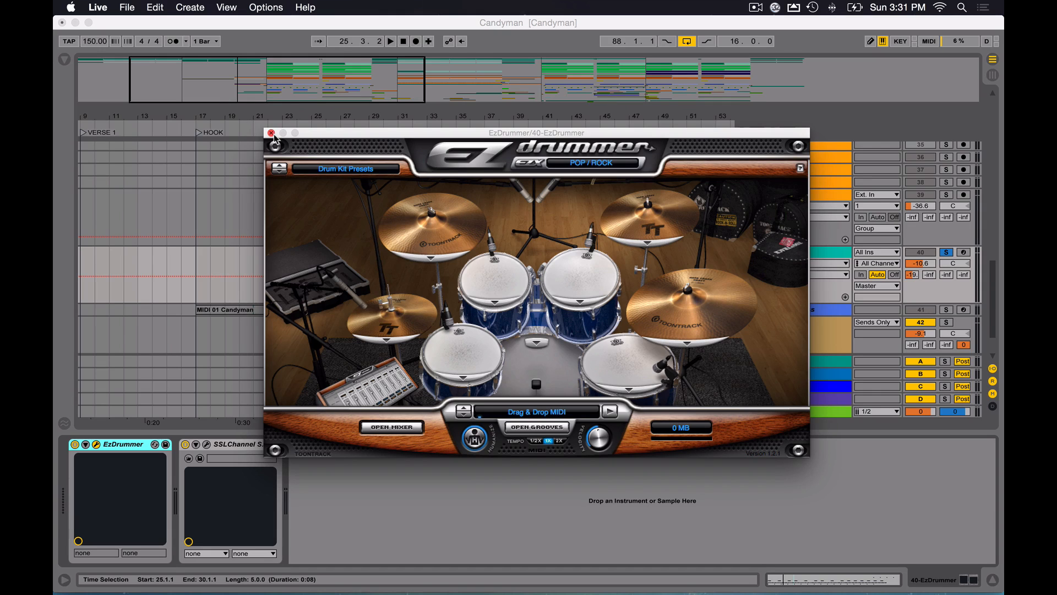
pyautogui.click(271, 133)
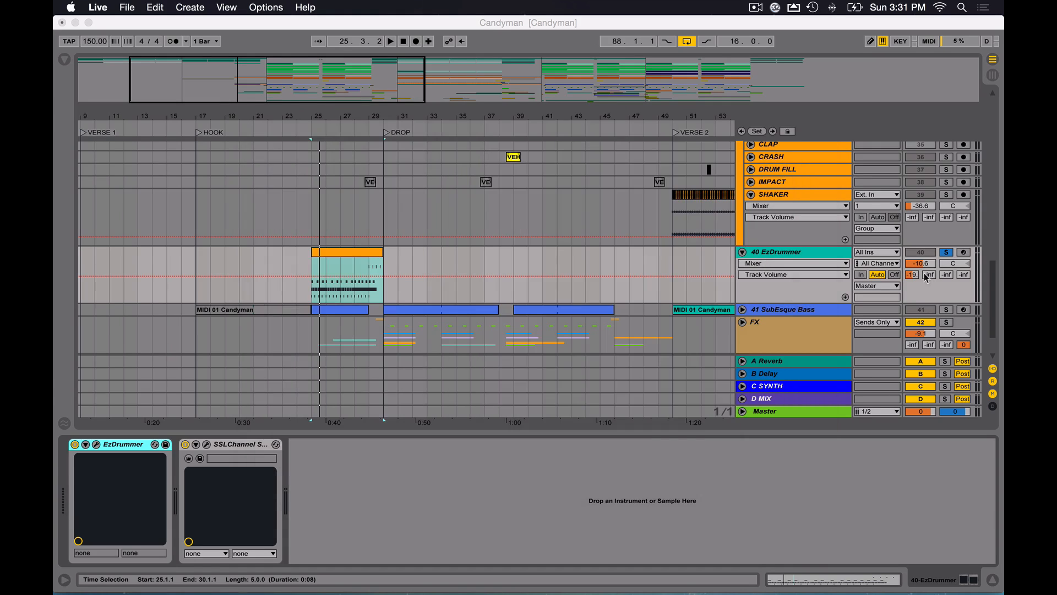
# - Freeze the EzDrummer track and open its bar 25 clip in an enlarged note editor showing the whole pattern
pyautogui.rightClick(782, 252)
pyautogui.click(759, 467)
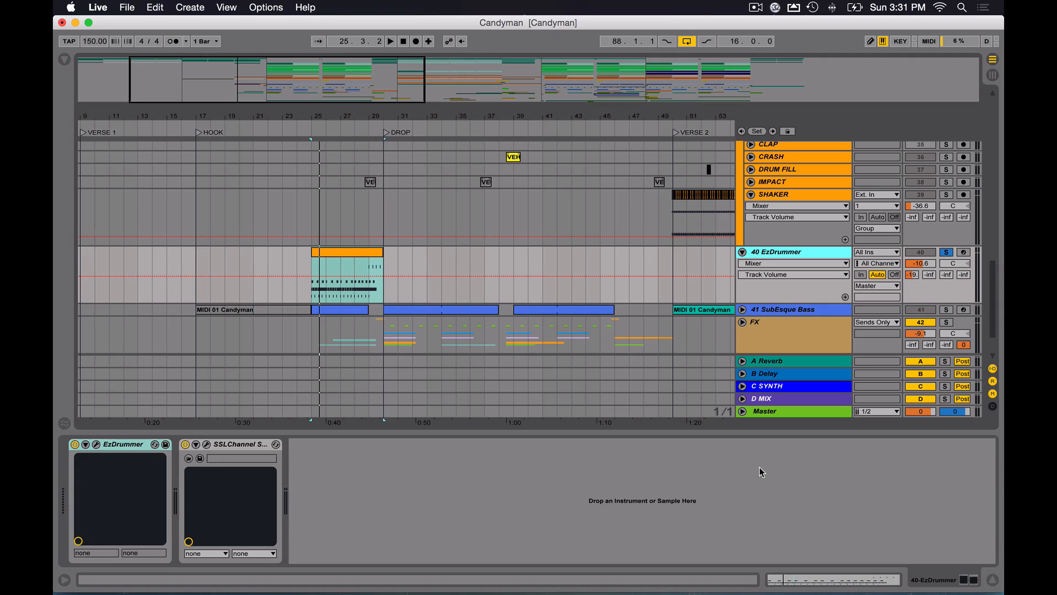
pyautogui.doubleClick(336, 261)
pyautogui.moveTo(558, 439); pyautogui.dragTo(552, 255)
pyautogui.scroll(3, 533, 379)
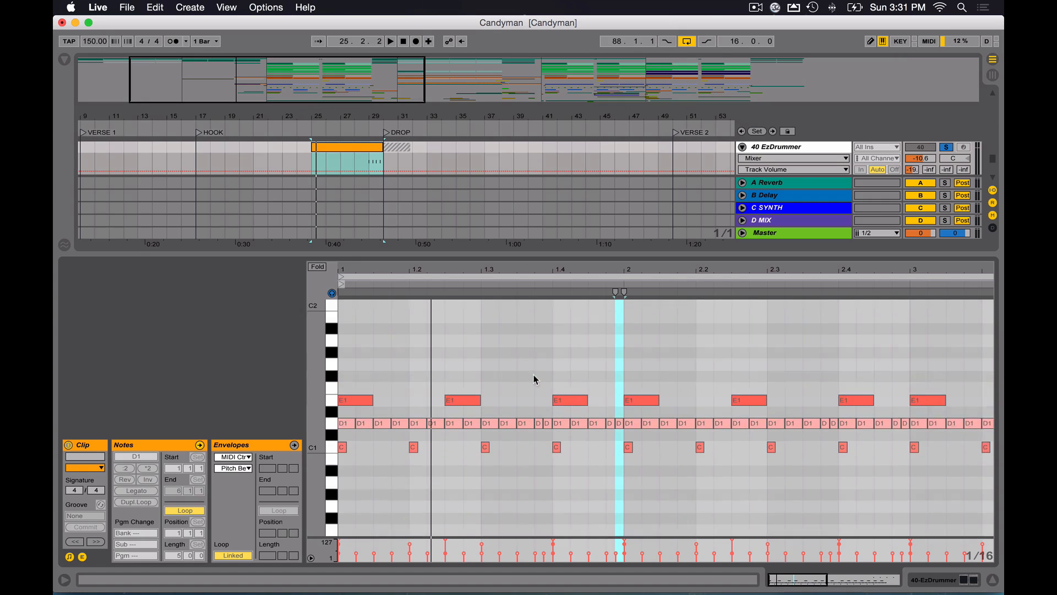
pyautogui.moveTo(811, 580); pyautogui.dragTo(833, 562)
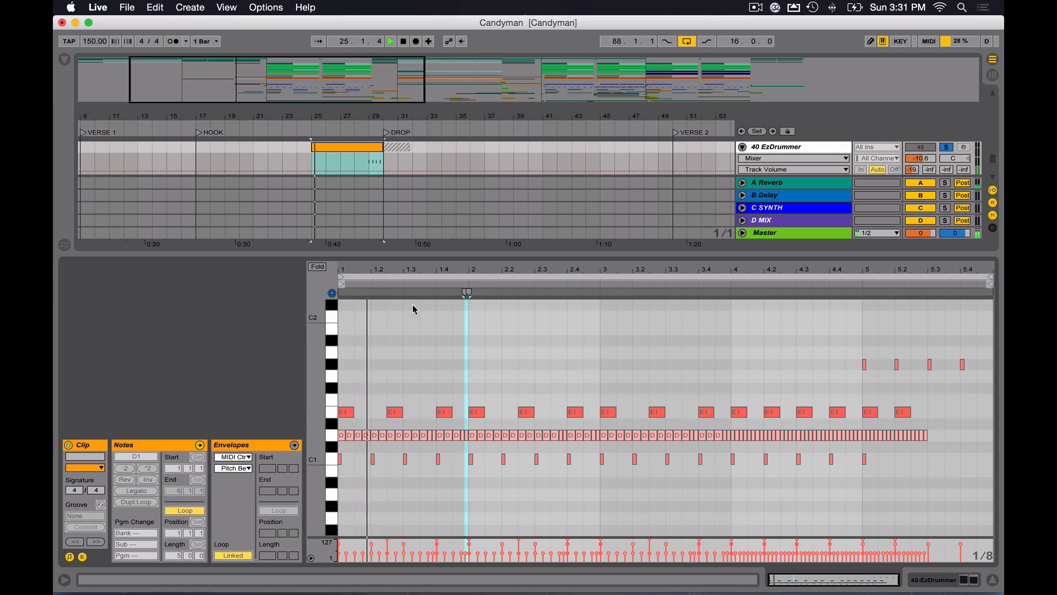
# - Play the drum clip while highlighting its C1 notes and D1 notes in turn, then stop playback
pyautogui.click(330, 459)
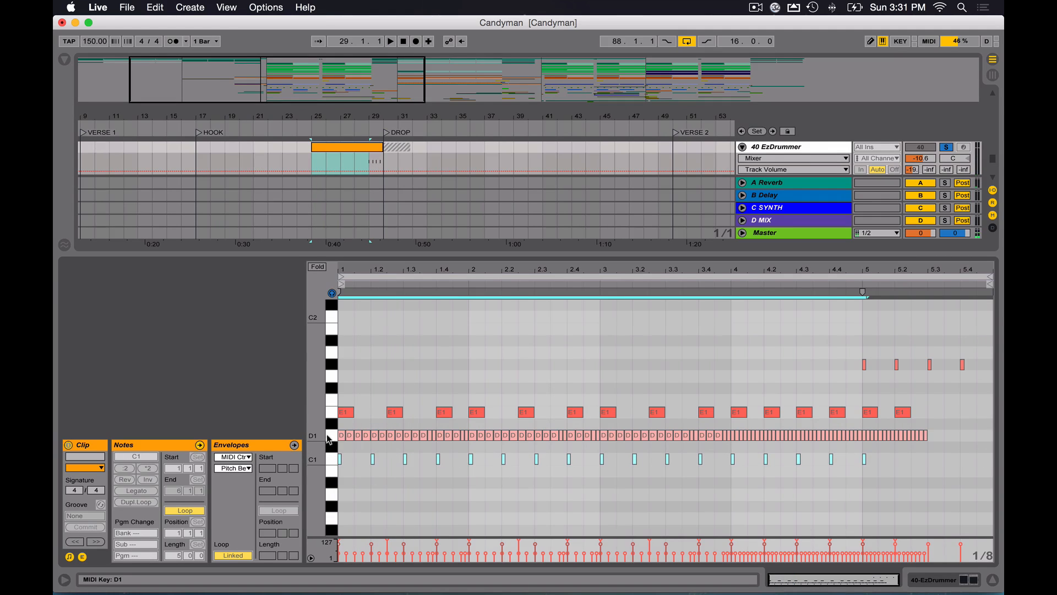
pyautogui.click(331, 436)
pyautogui.press('space')
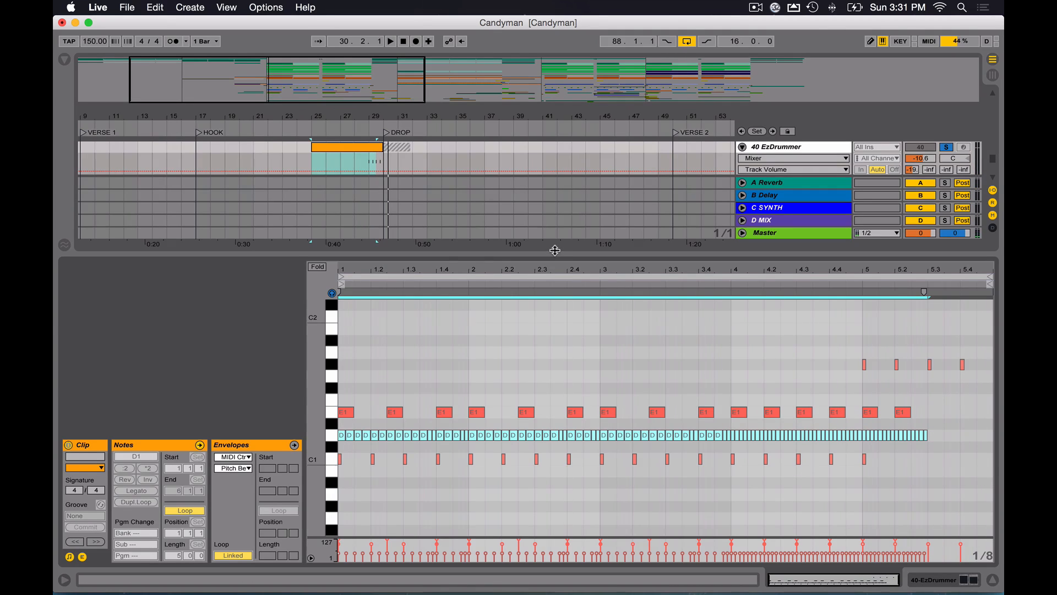
# - Shrink the note editor and examine where the EzDrummer clips sit across the whole arrangement
pyautogui.moveTo(554, 250); pyautogui.dragTo(563, 462)
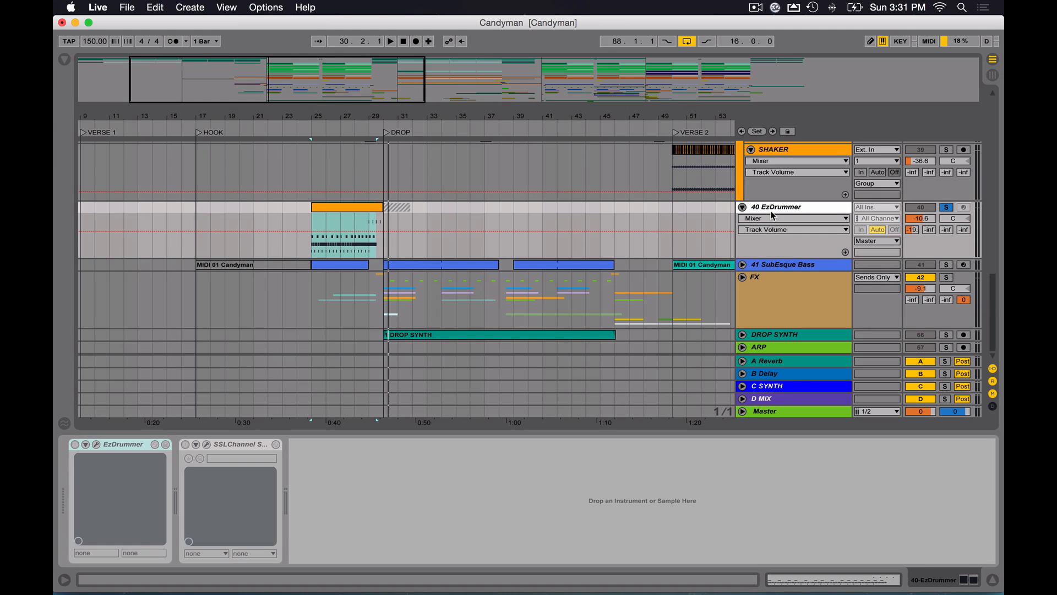
pyautogui.moveTo(595, 116); pyautogui.dragTo(627, 150)
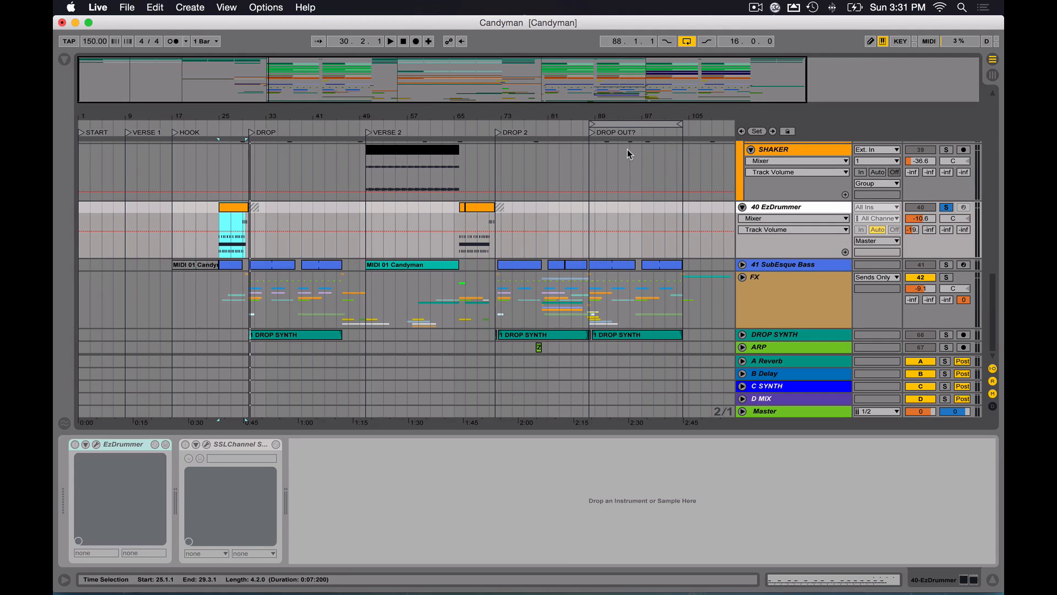
pyautogui.scroll(3, 426, 250)
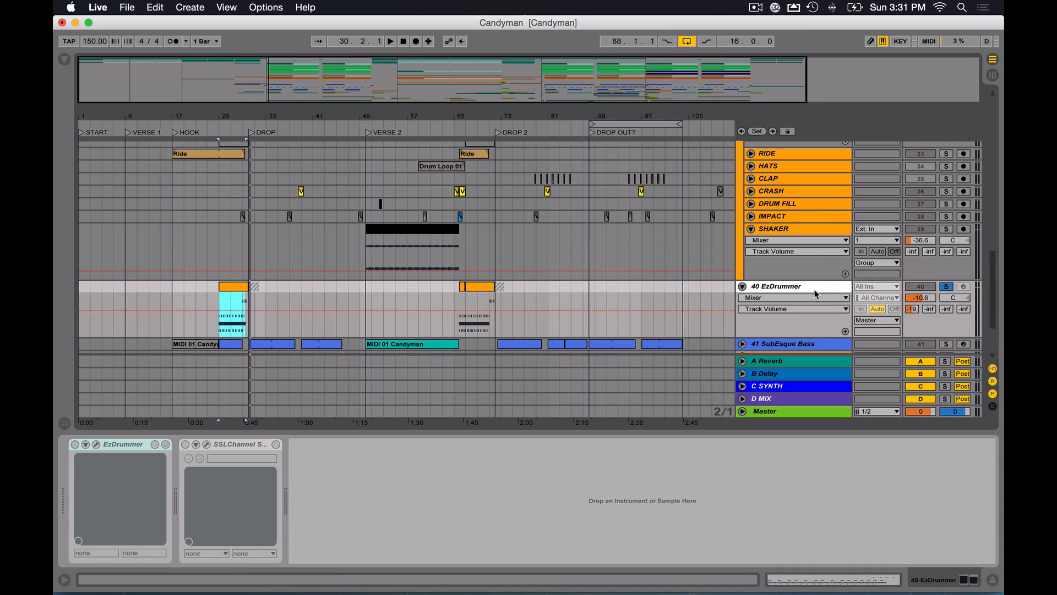
pyautogui.scroll(-2, 816, 294)
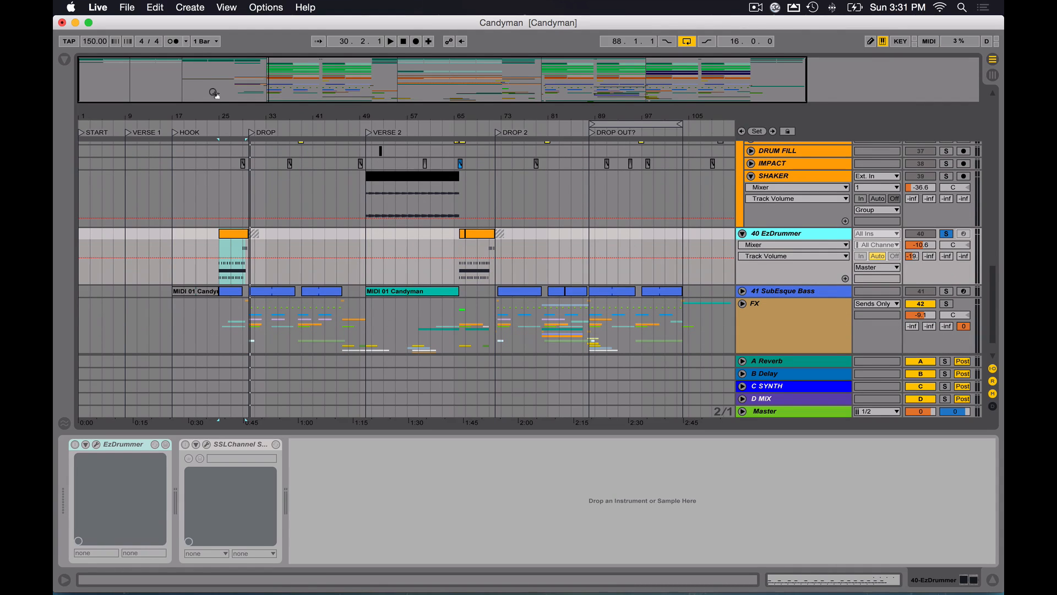
pyautogui.moveTo(201, 81); pyautogui.dragTo(277, 83)
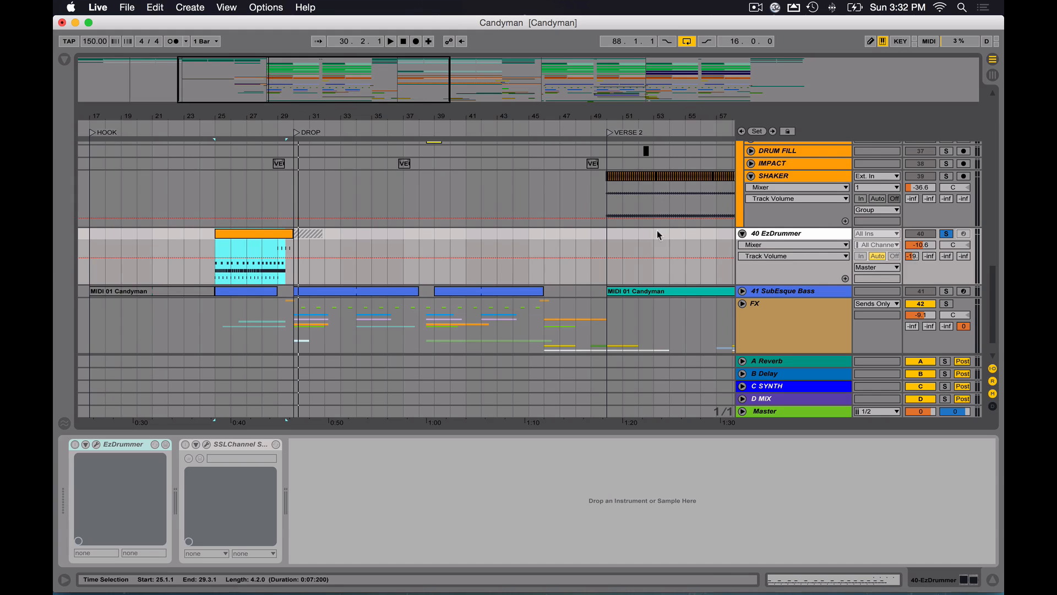
# - Unsolo the EzDrummer track and audition its frozen clip within the full mix from bar 25
pyautogui.click(796, 234)
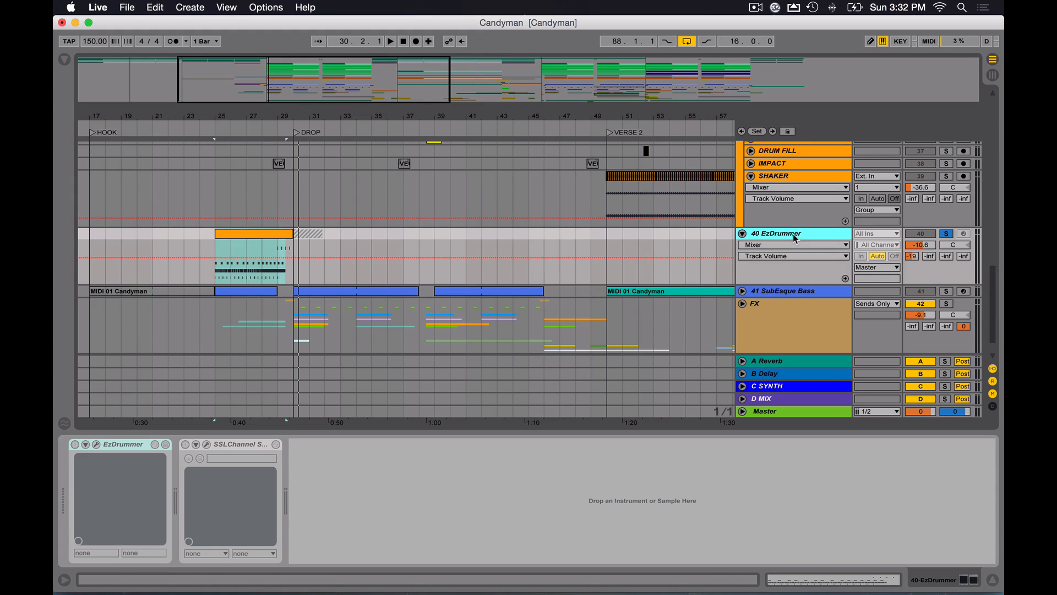
pyautogui.click(258, 236)
pyautogui.click(946, 234)
pyautogui.scroll(-1, 178, 259)
pyautogui.click(258, 267)
# - Select the 41 SubEsque Bass track to show its devices, and unfold it
pyautogui.click(786, 268)
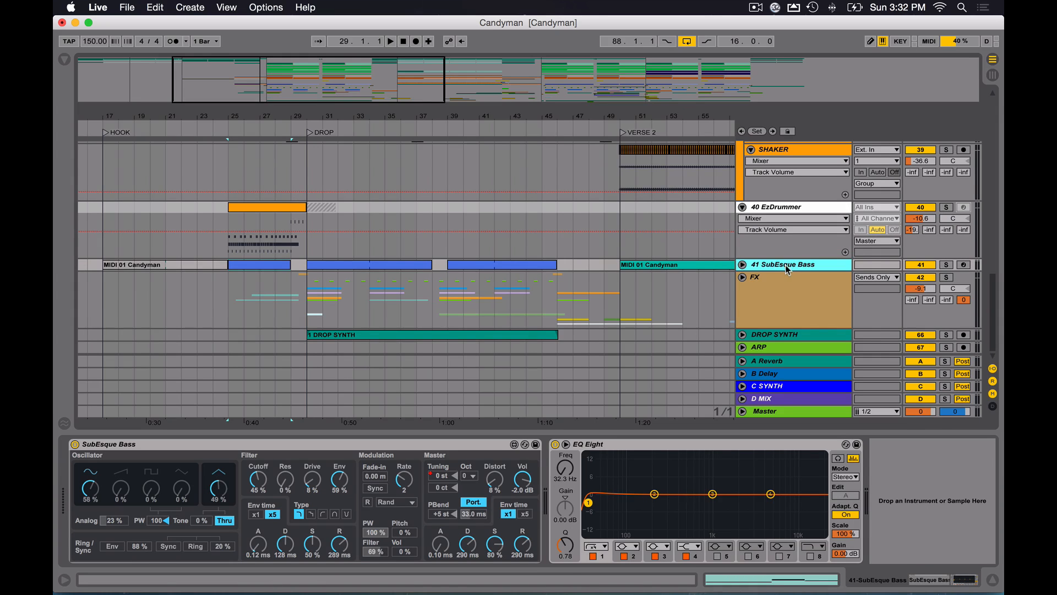
pyautogui.click(742, 265)
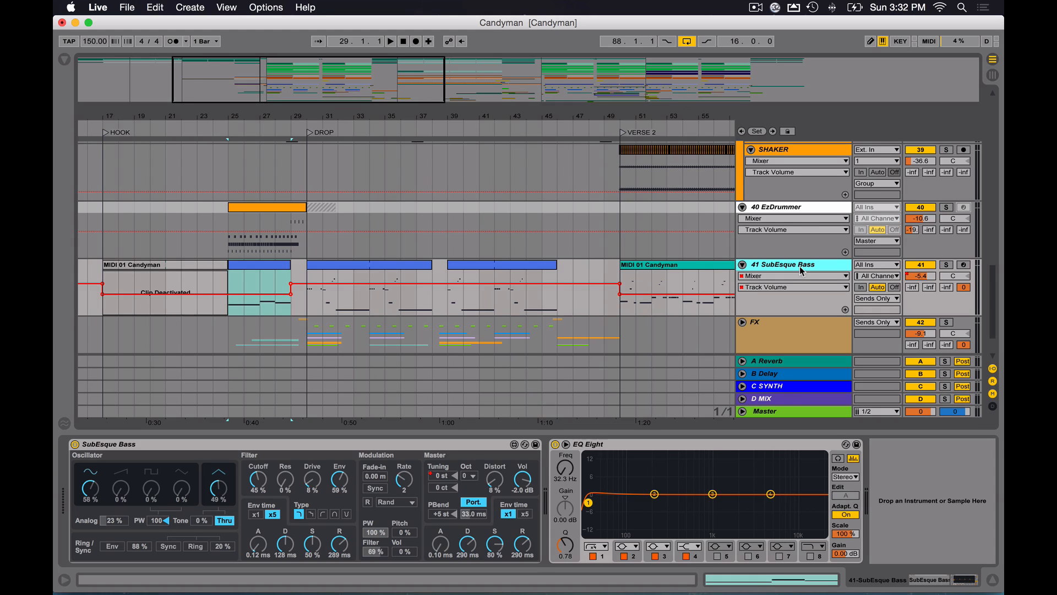
# - Solo and arm the 41 SubEsque Bass track, lower the computer keyboard's octave, and play the bass from bar 25
pyautogui.click(224, 447)
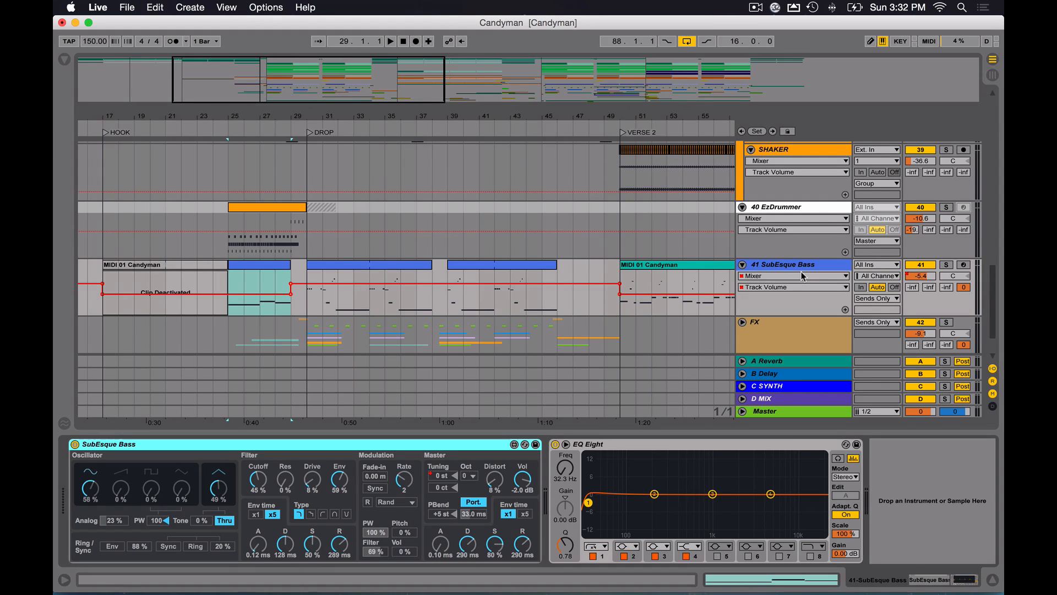
pyautogui.click(795, 268)
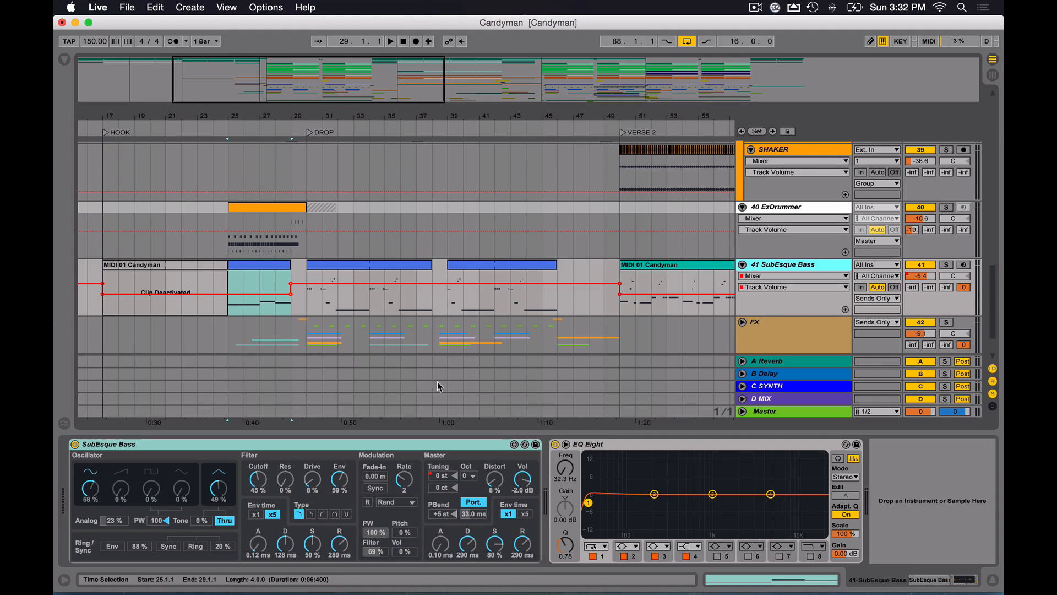
pyautogui.click(947, 265)
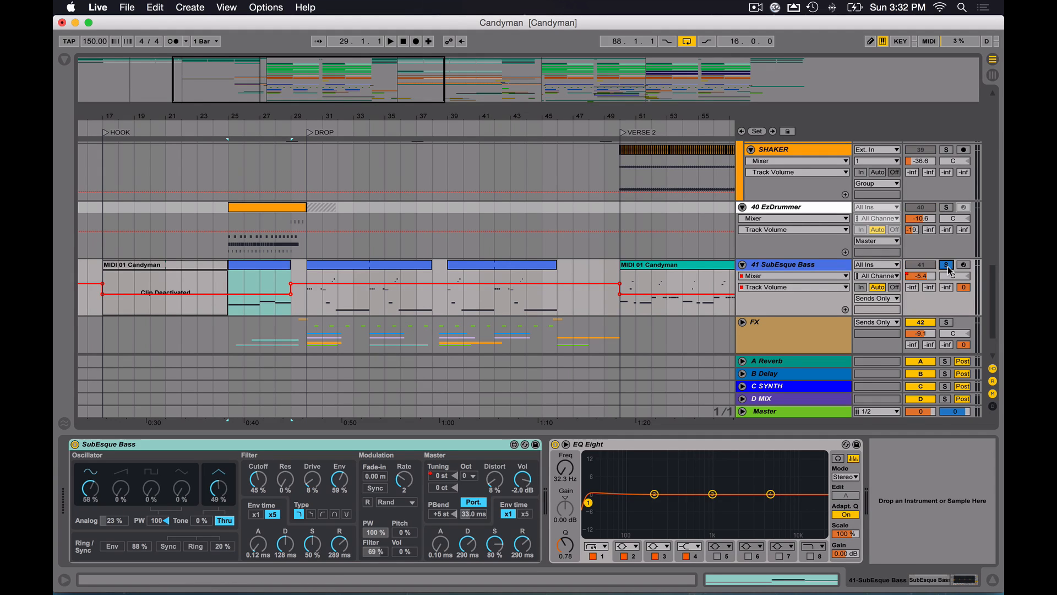
pyautogui.click(964, 266)
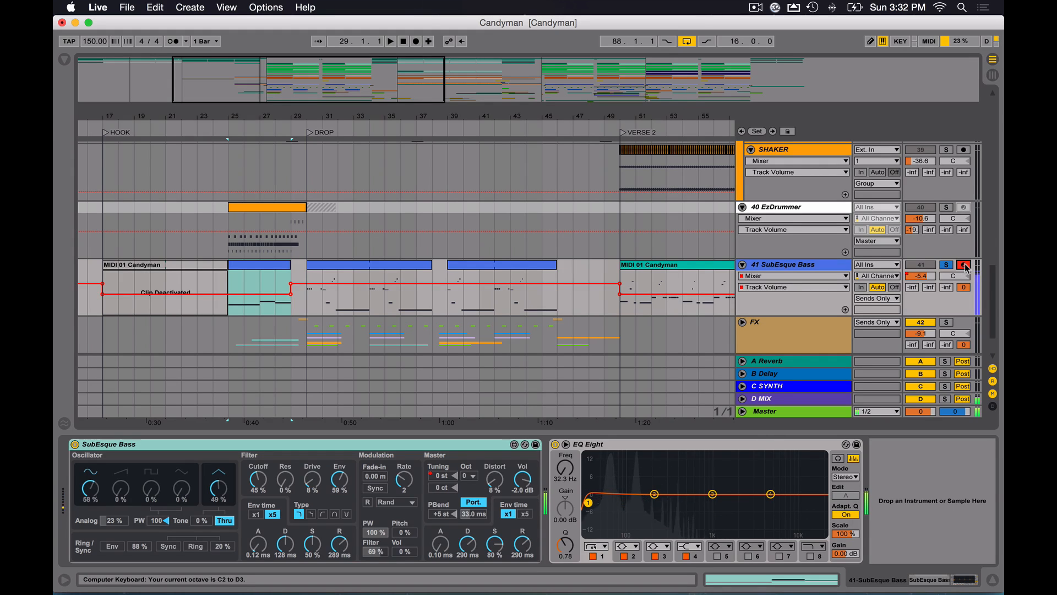
pyautogui.press('z')
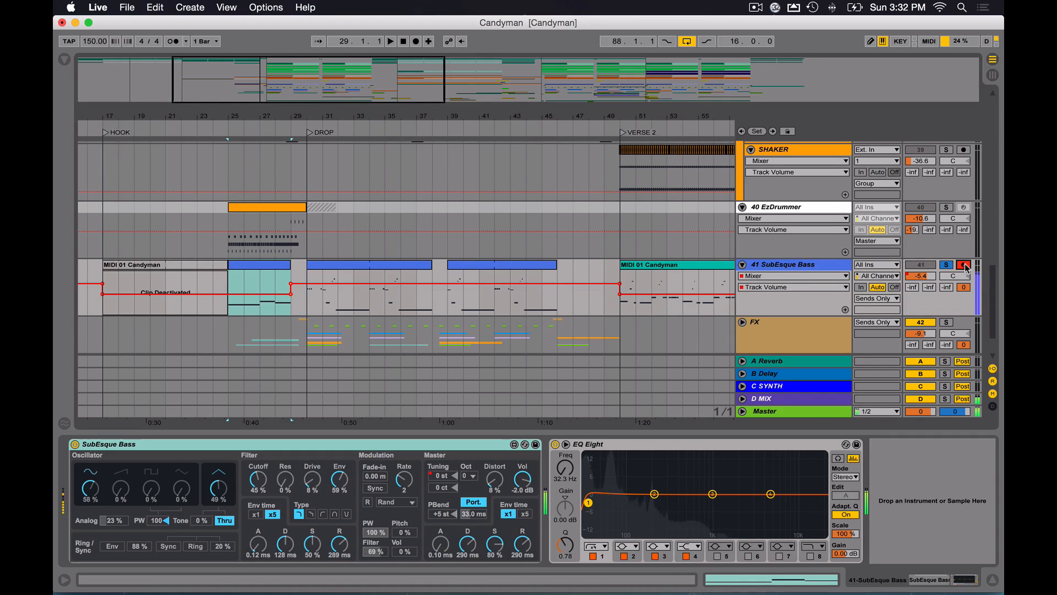
pyautogui.press('space')
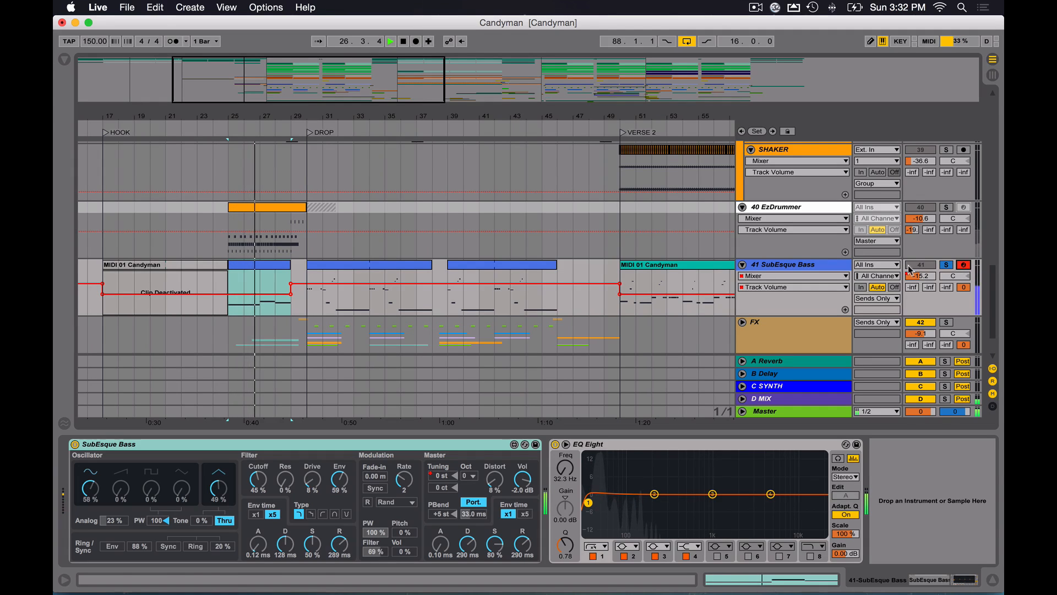
# - Open the bass clip at the start of the DROP, examine its full note pattern in an enlarged editor, and return to the devices
pyautogui.click(307, 309)
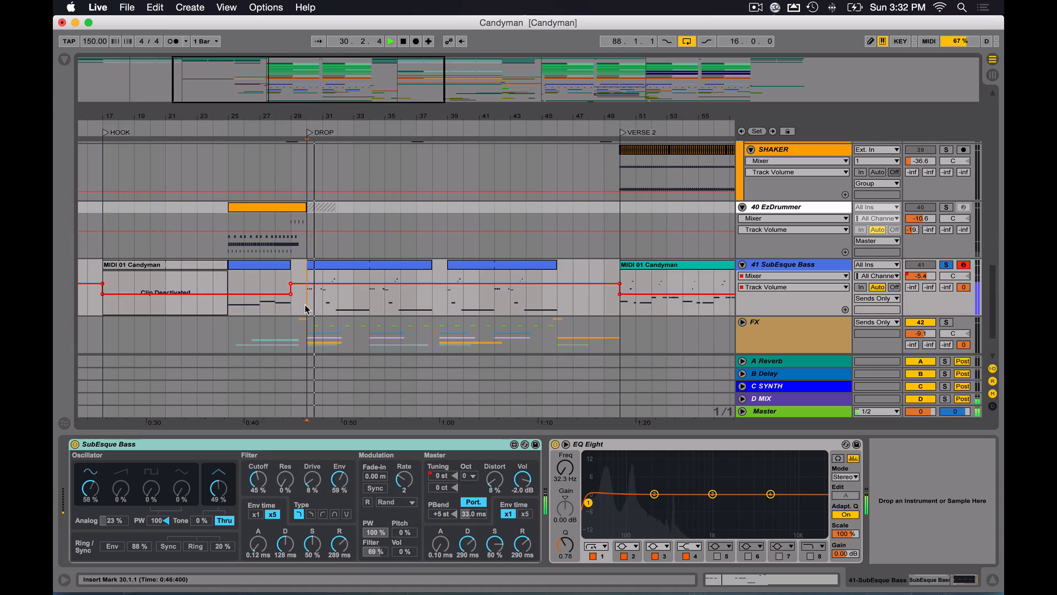
pyautogui.click(337, 265)
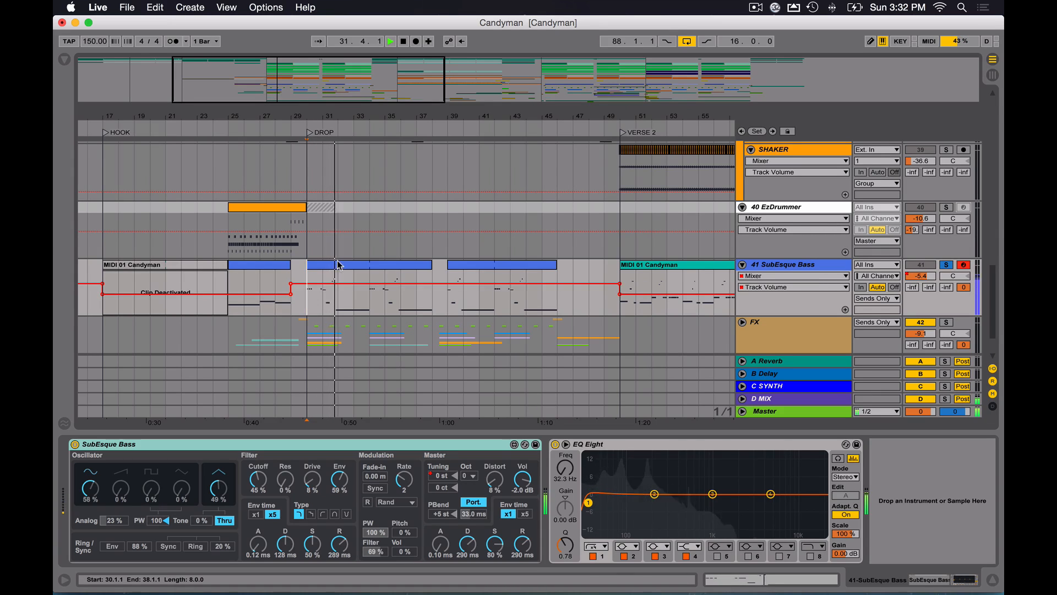
pyautogui.doubleClick(337, 266)
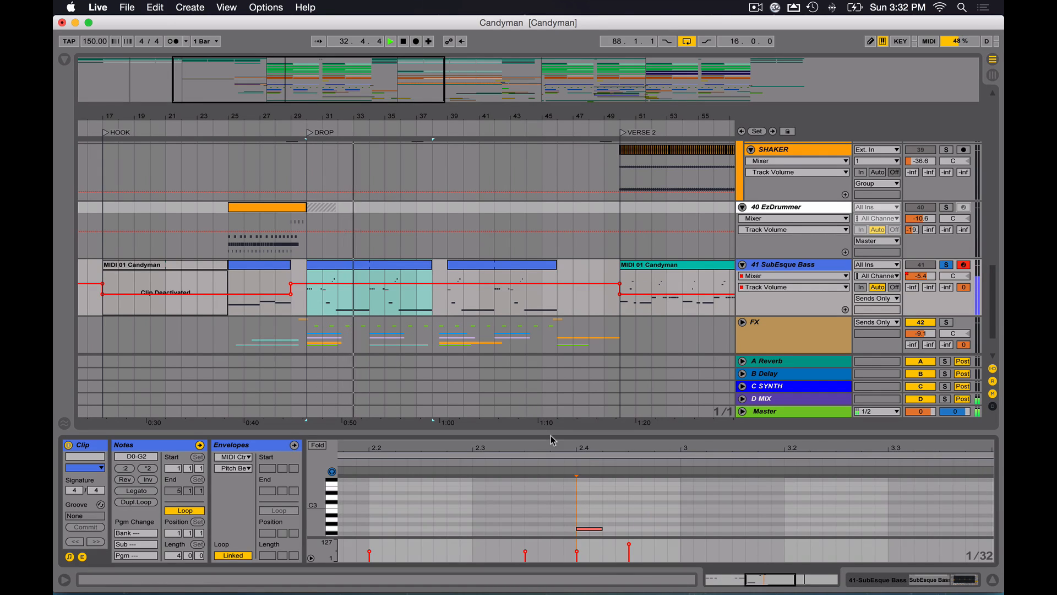
pyautogui.moveTo(551, 435); pyautogui.dragTo(551, 268)
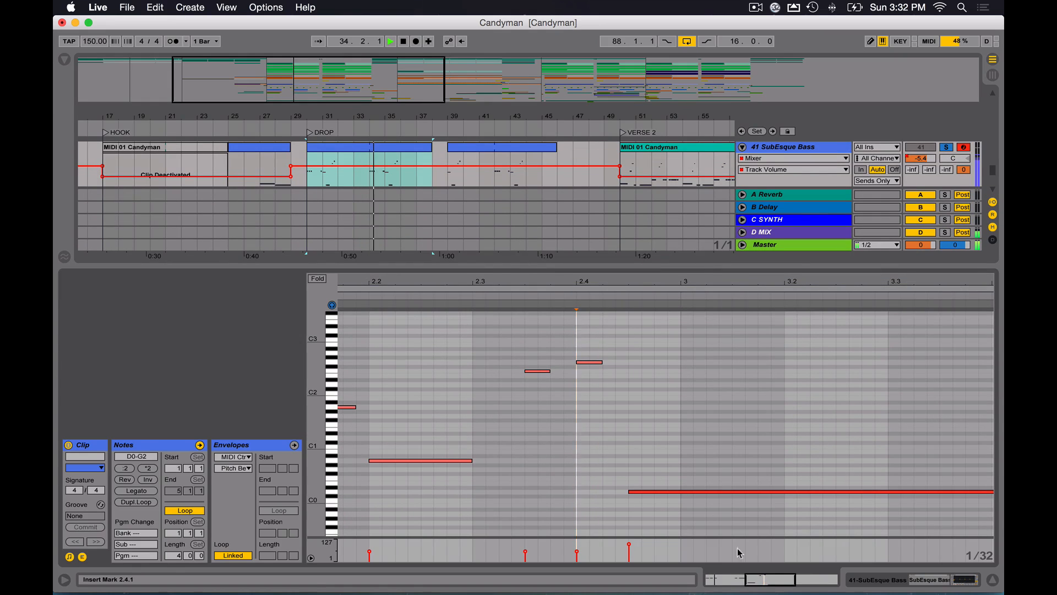
pyautogui.press('-')
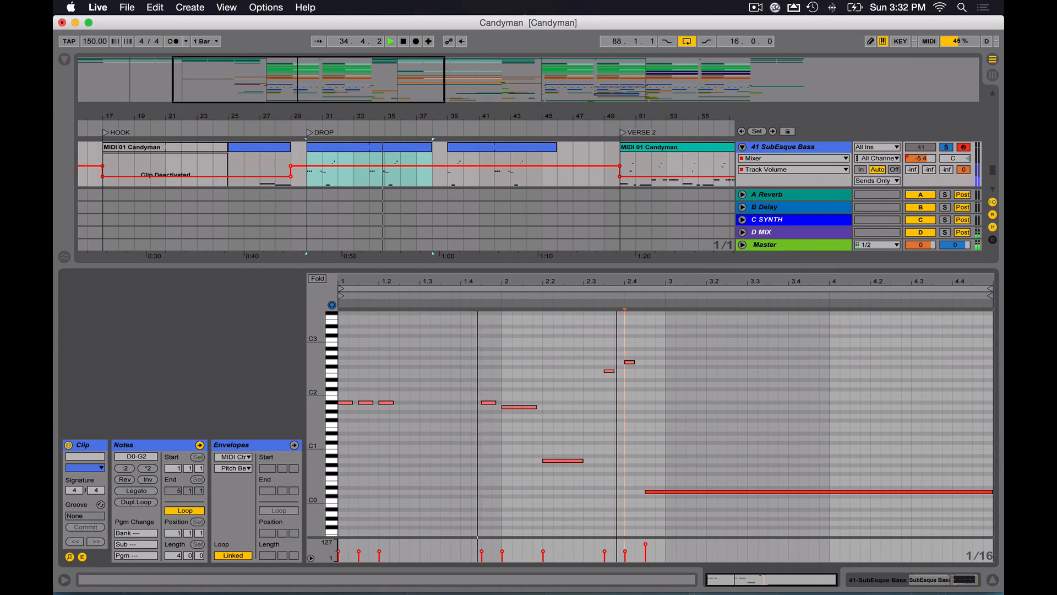
pyautogui.click(664, 438)
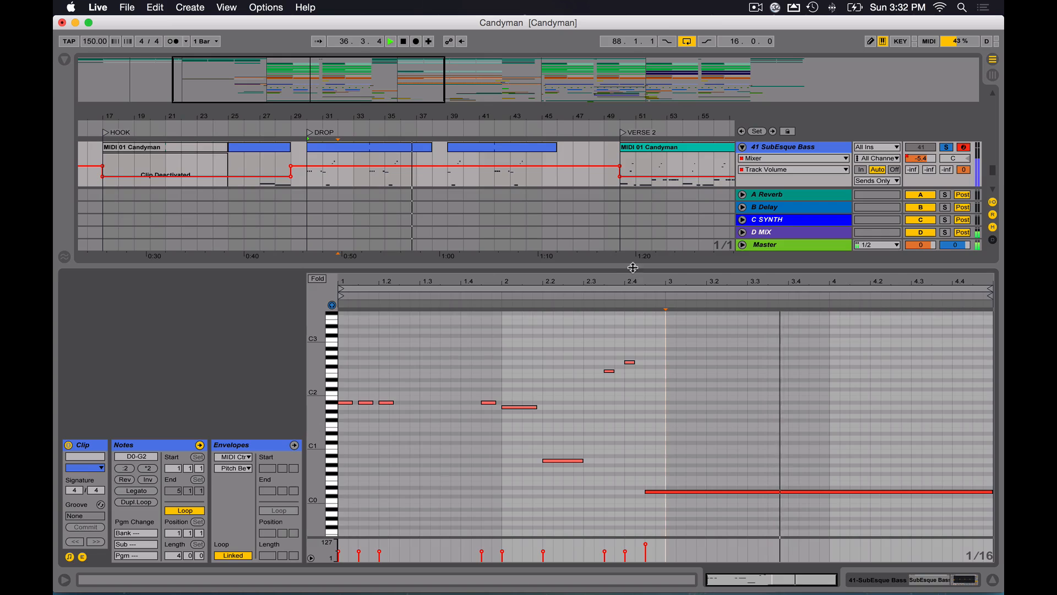
pyautogui.moveTo(633, 268); pyautogui.dragTo(633, 573)
pyautogui.hotkey('shift', 'Tab')
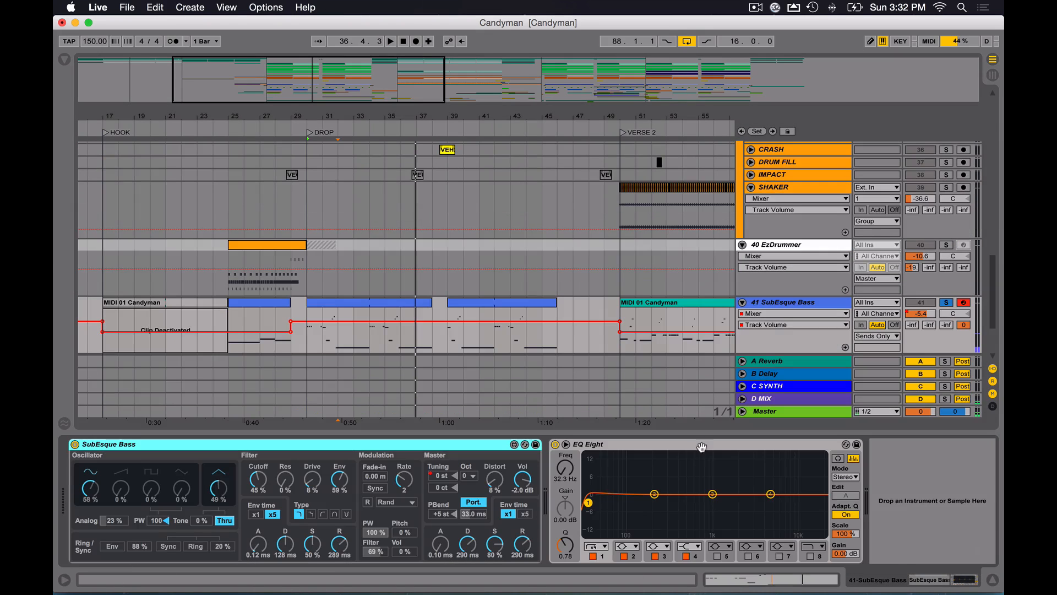
# - Add the Spectrum audio effect after EQ Eight on the SubEsque Bass track
pyautogui.click(881, 514)
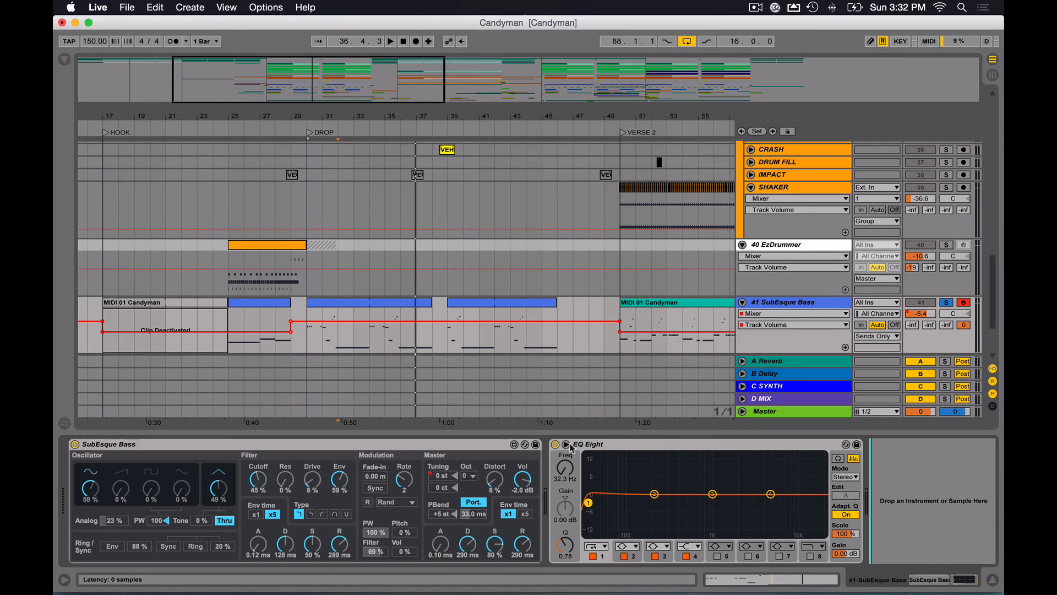
pyautogui.press('super+alt+b')
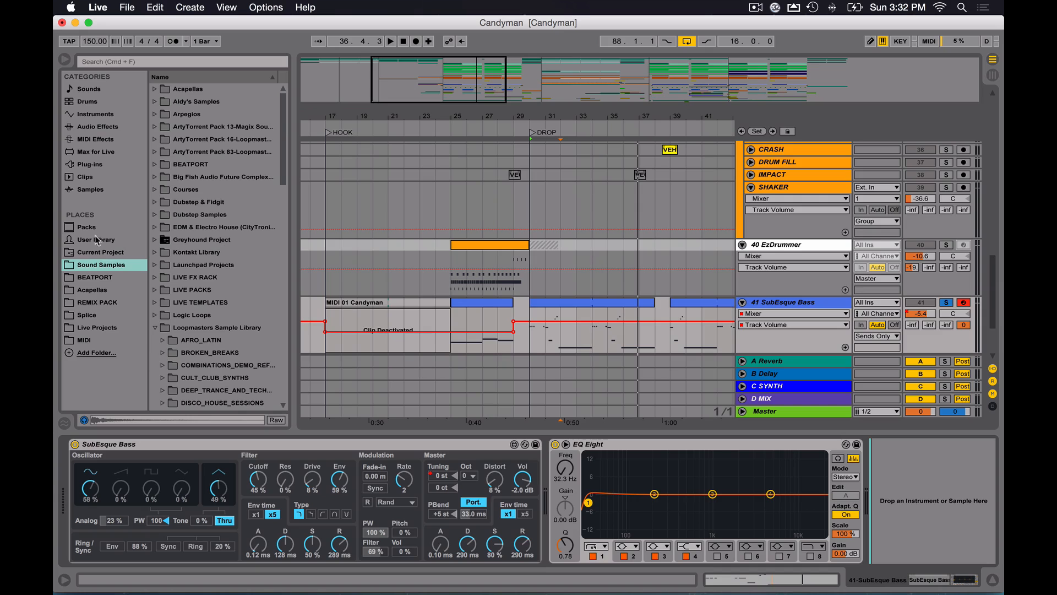
pyautogui.click(89, 127)
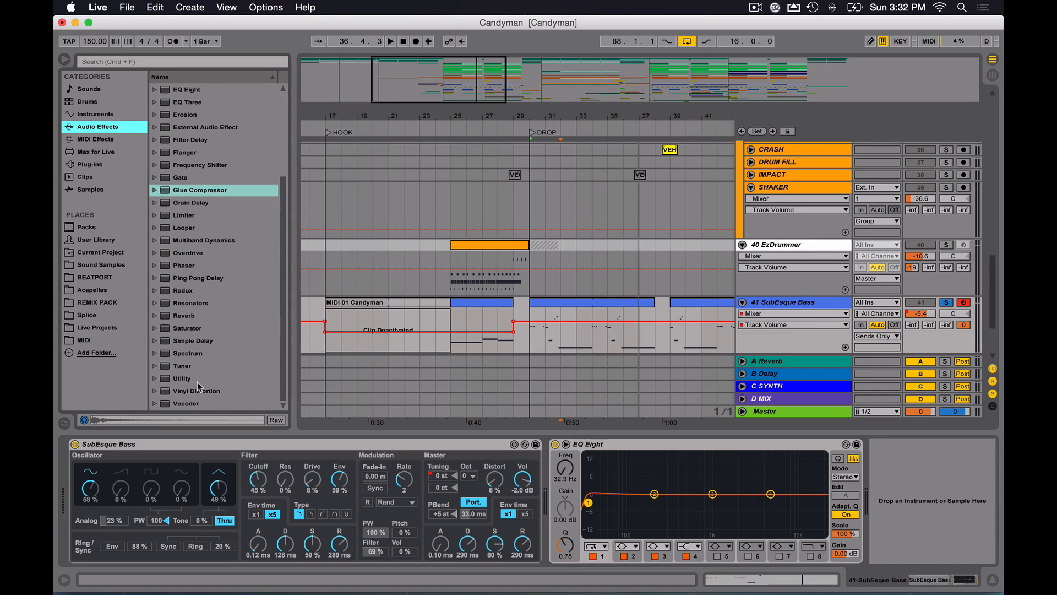
pyautogui.click(194, 354)
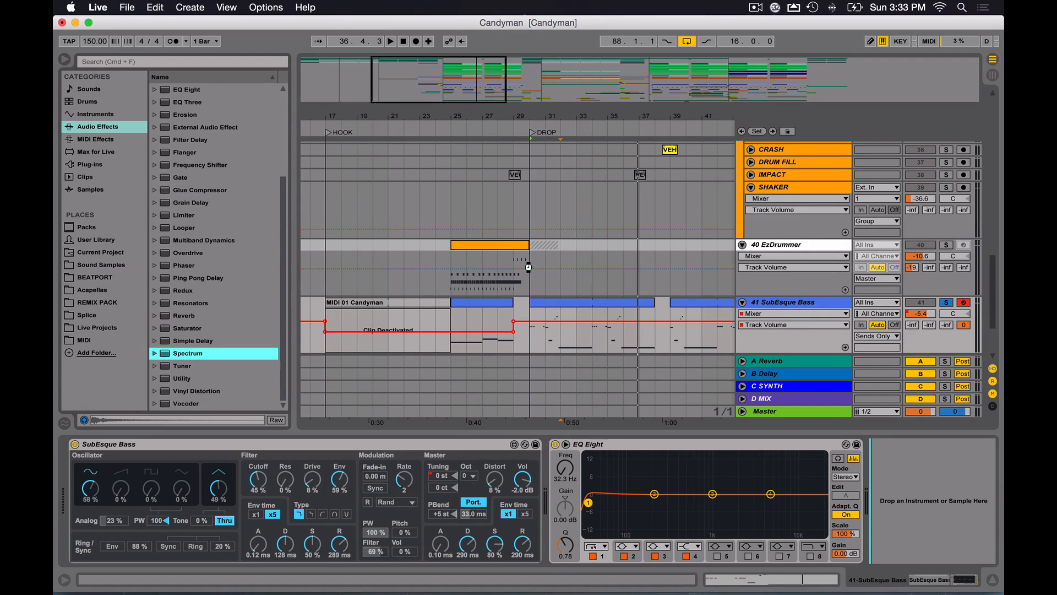
pyautogui.press('Return')
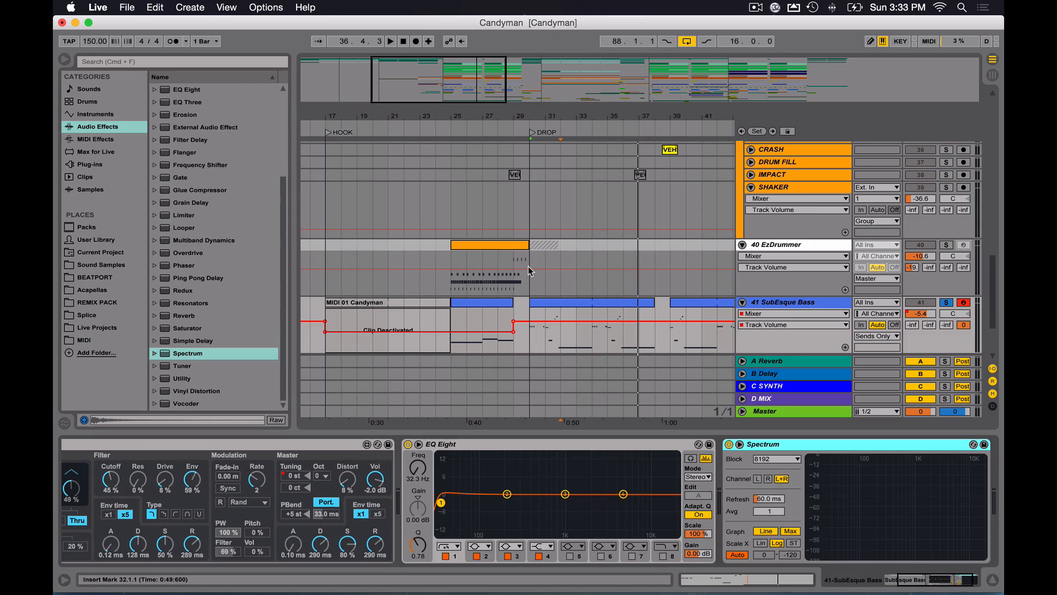
# - Expand the Spectrum display, examine the bass frequencies during playback, and delete the Spectrum device
pyautogui.click(740, 445)
pyautogui.press('super+alt+b')
pyautogui.press('space')
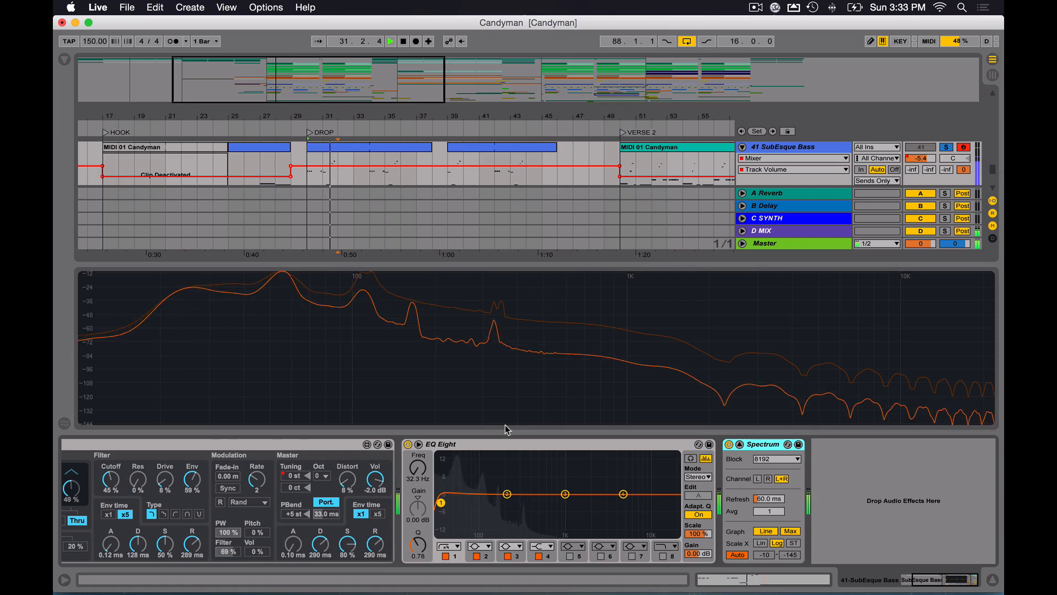
pyautogui.moveTo(182, 306)
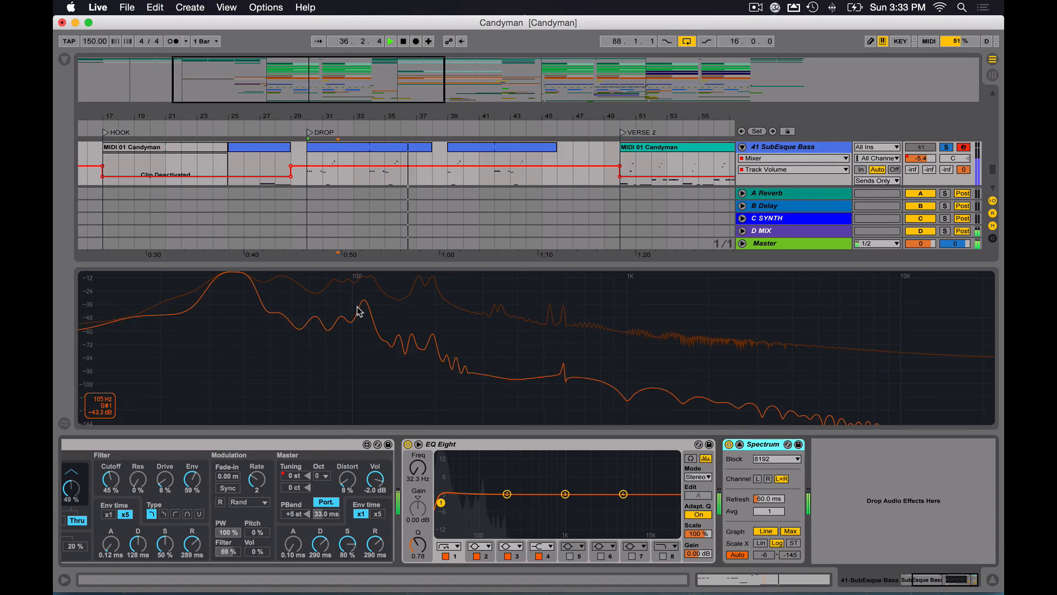
pyautogui.press('space')
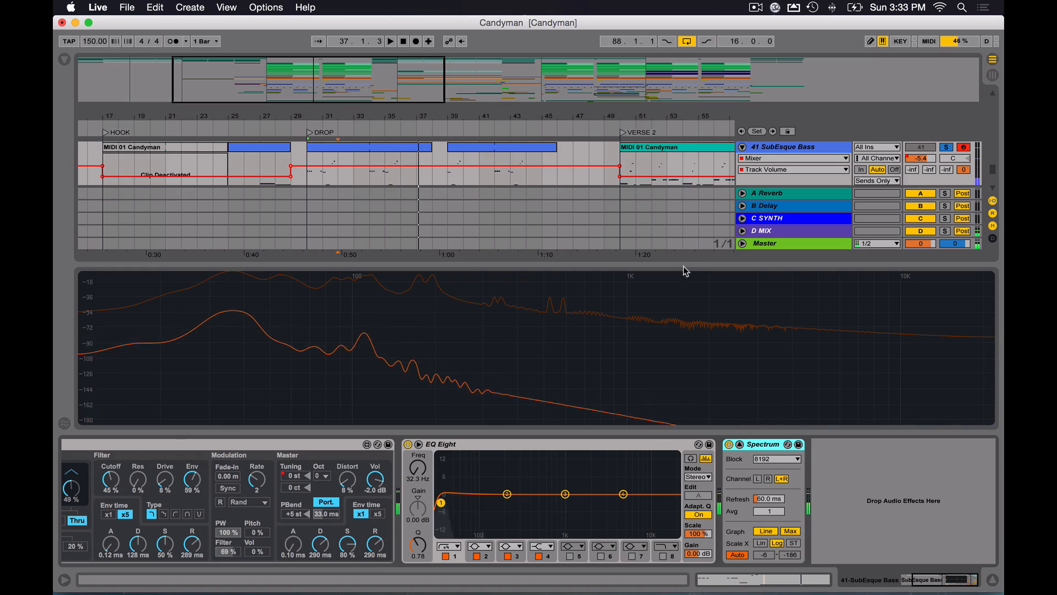
pyautogui.moveTo(687, 262)
pyautogui.mouseDown()
pyautogui.moveTo(699, 324)
pyautogui.moveTo(695, 248)
pyautogui.mouseUp()
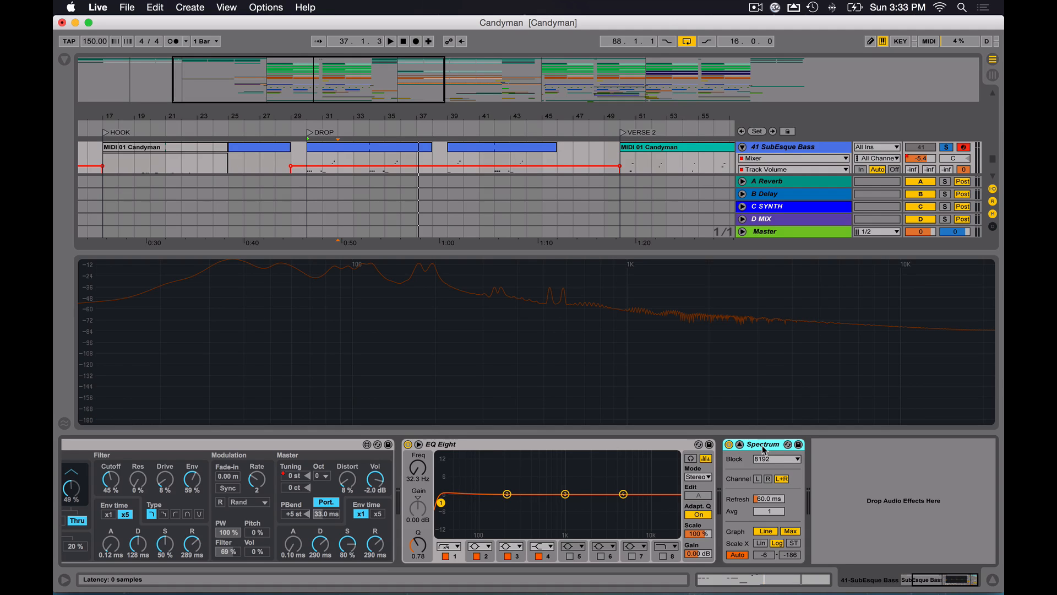
pyautogui.press('Delete')
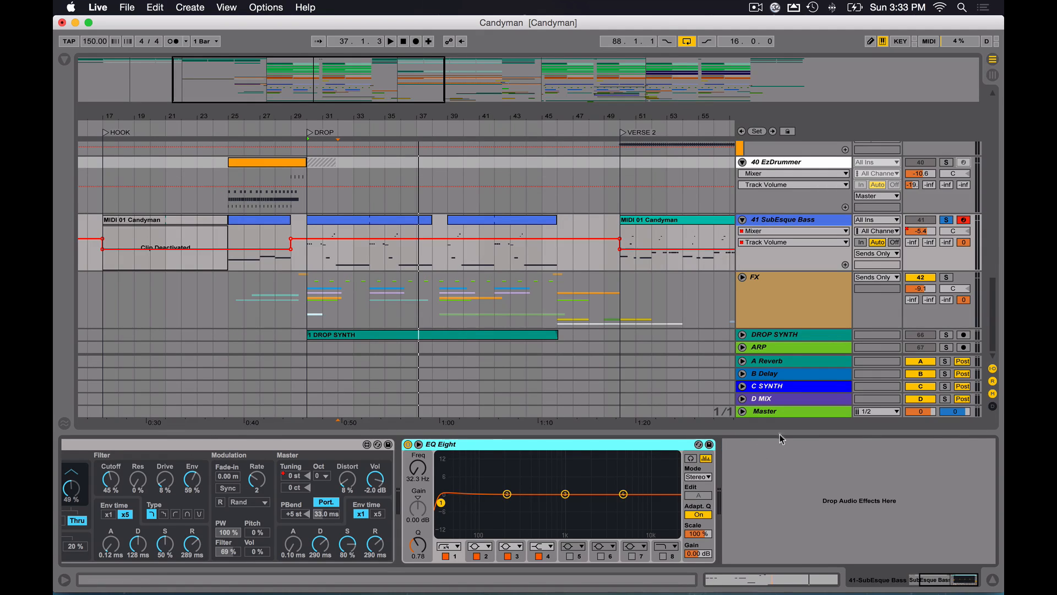
# - Examine where the SubEsque Bass clips sit across the whole arrangement
pyautogui.scroll(3, 681, 272)
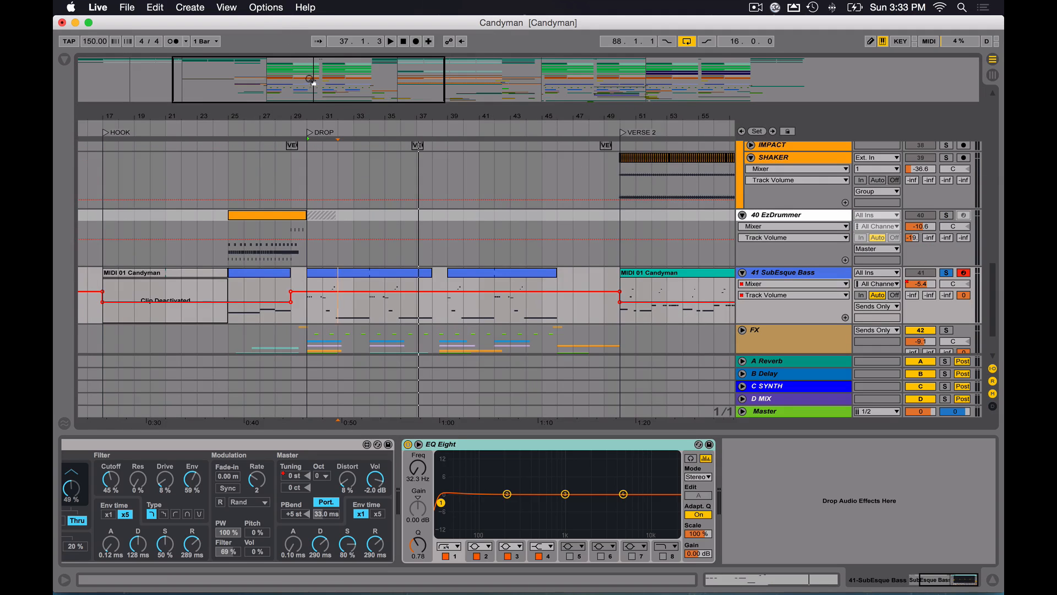
pyautogui.press('-')
pyautogui.press('-')
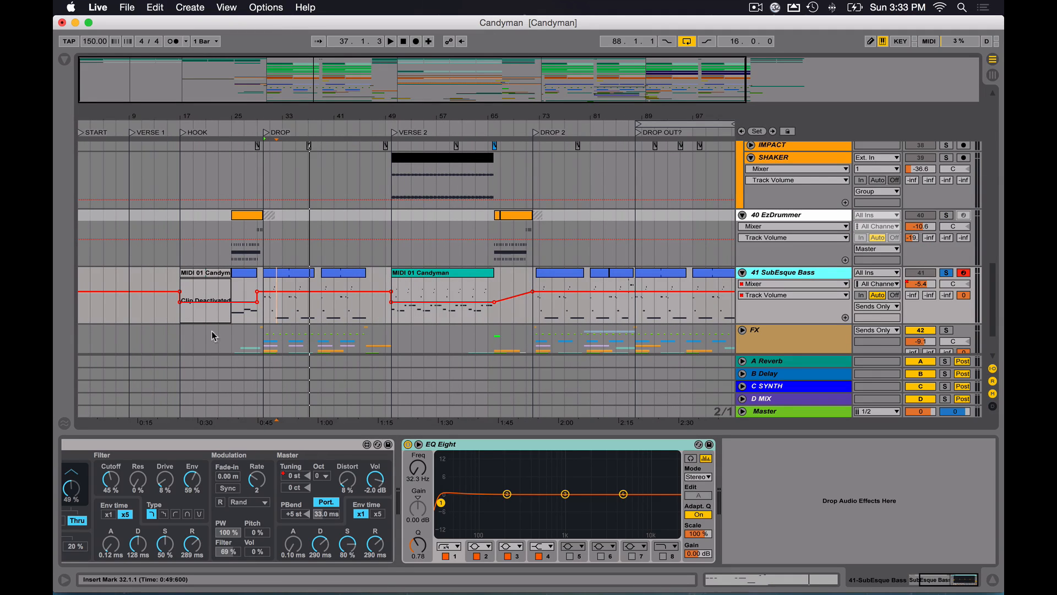
pyautogui.hscroll(5, 331, 324)
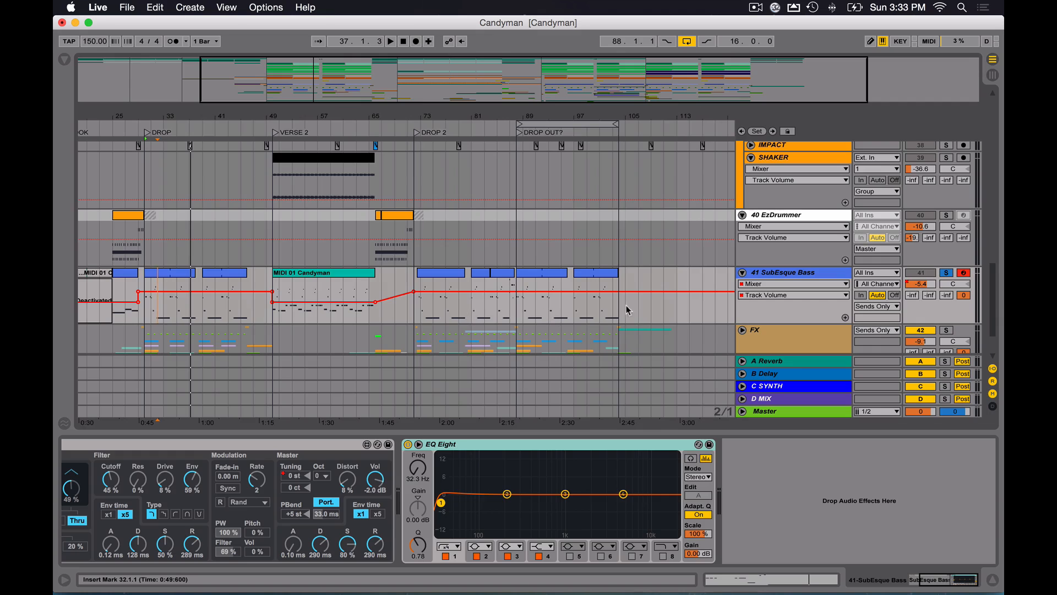
pyautogui.hscroll(-5, 622, 311)
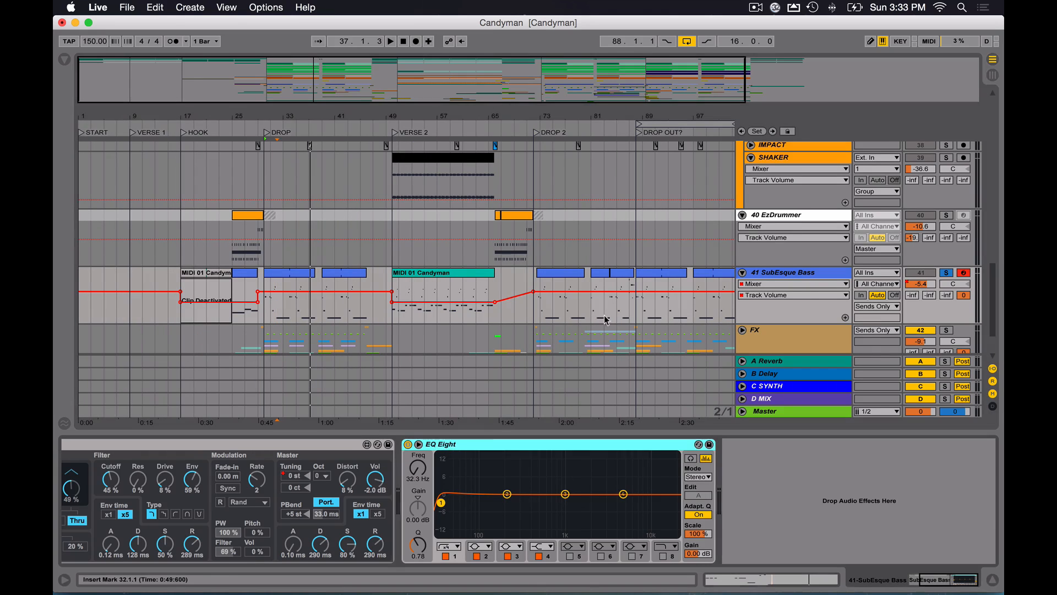
pyautogui.scroll(-2, 551, 308)
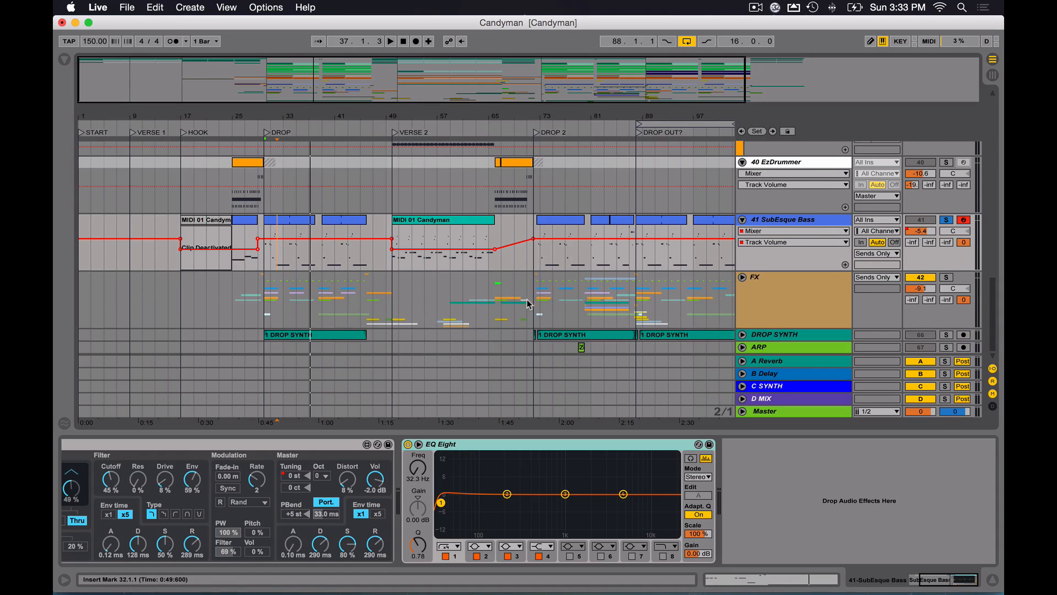
# - Fold the 41 SubEsque Bass and 40 EzDrummer tracks, and unfold the FX group
pyautogui.click(743, 220)
pyautogui.click(742, 162)
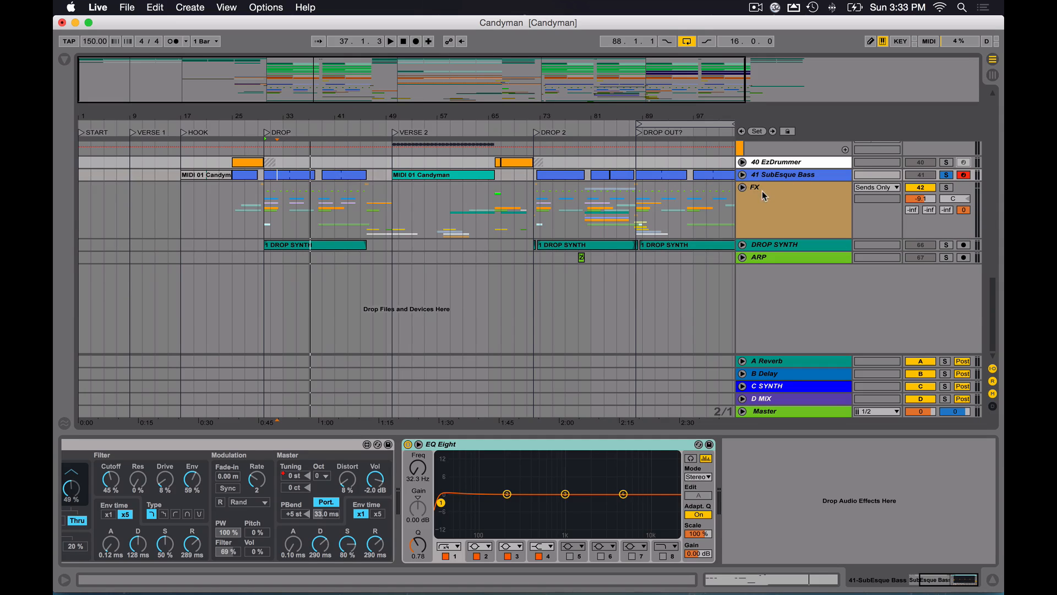
pyautogui.click(763, 191)
pyautogui.click(742, 187)
pyautogui.moveTo(487, 120); pyautogui.dragTo(487, 104)
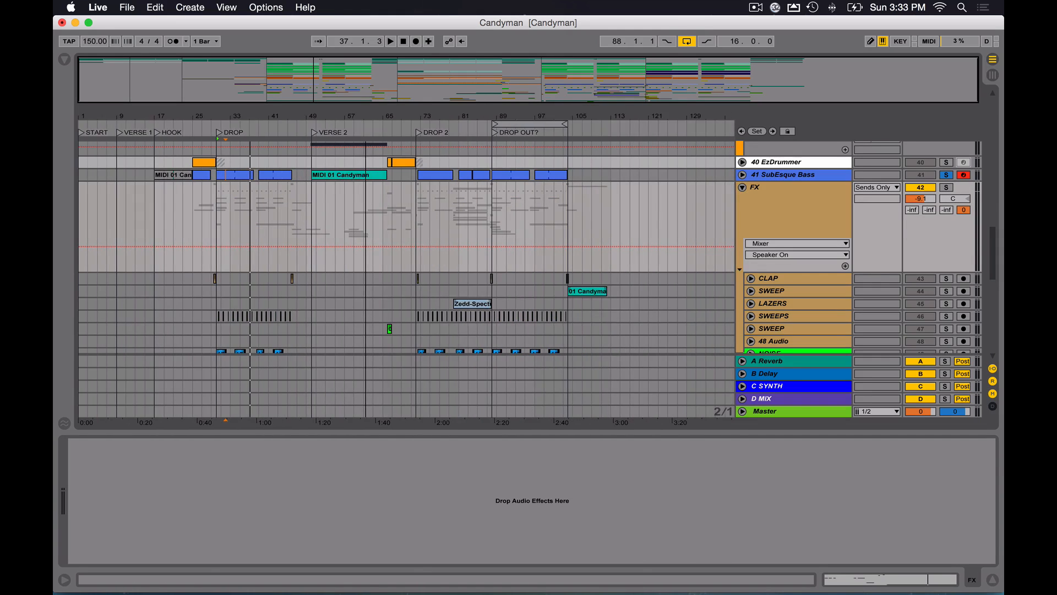
# - Look through the FX group's tracks across the arrangement and fold its Crash track
pyautogui.scroll(-5, 589, 259)
pyautogui.scroll(5, 589, 259)
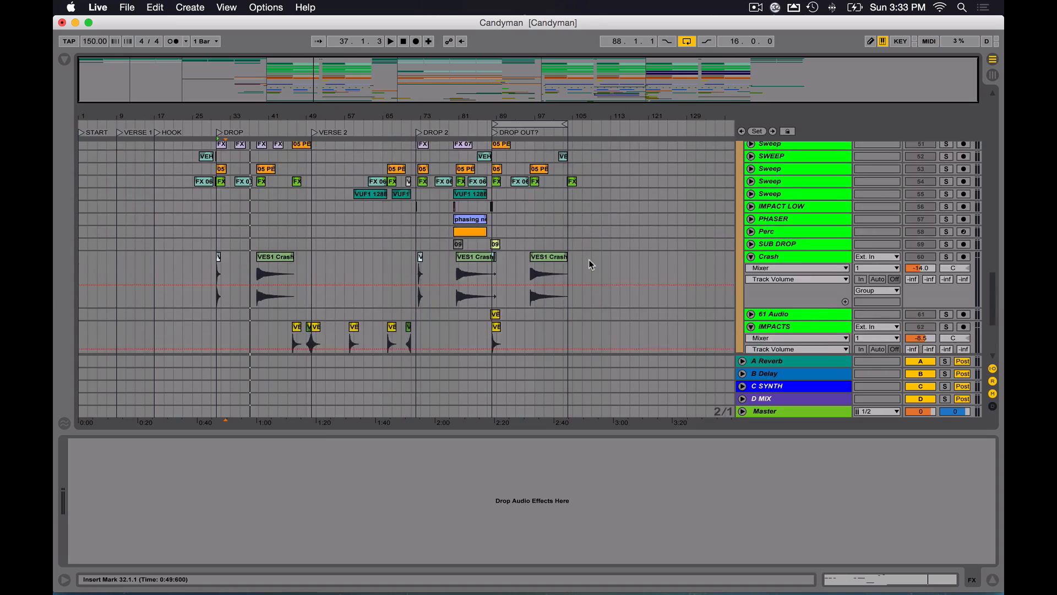
pyautogui.click(790, 214)
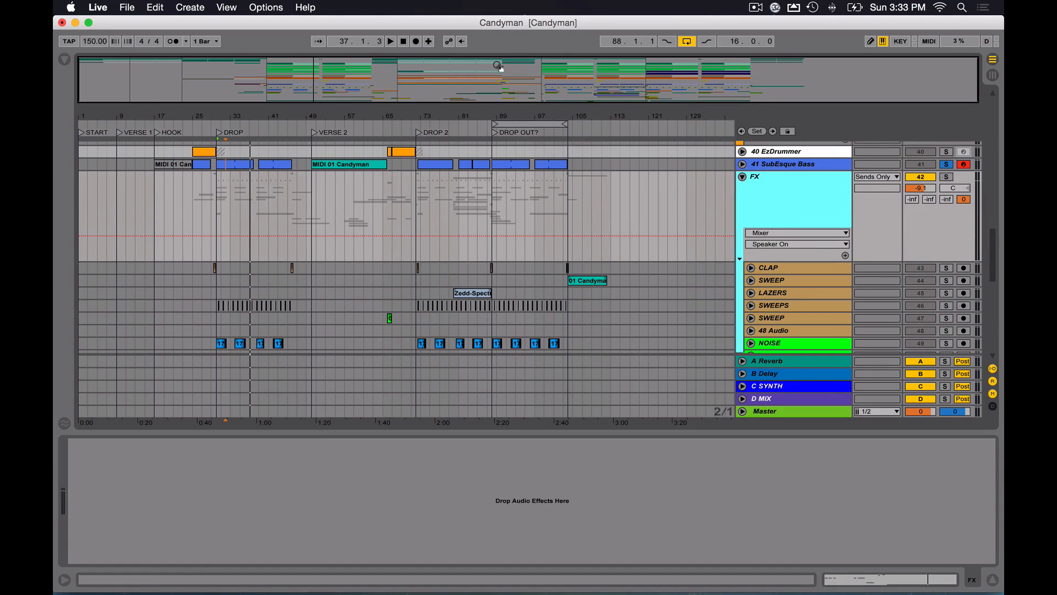
pyautogui.click(499, 66)
pyautogui.click(784, 203)
pyautogui.scroll(1, 784, 204)
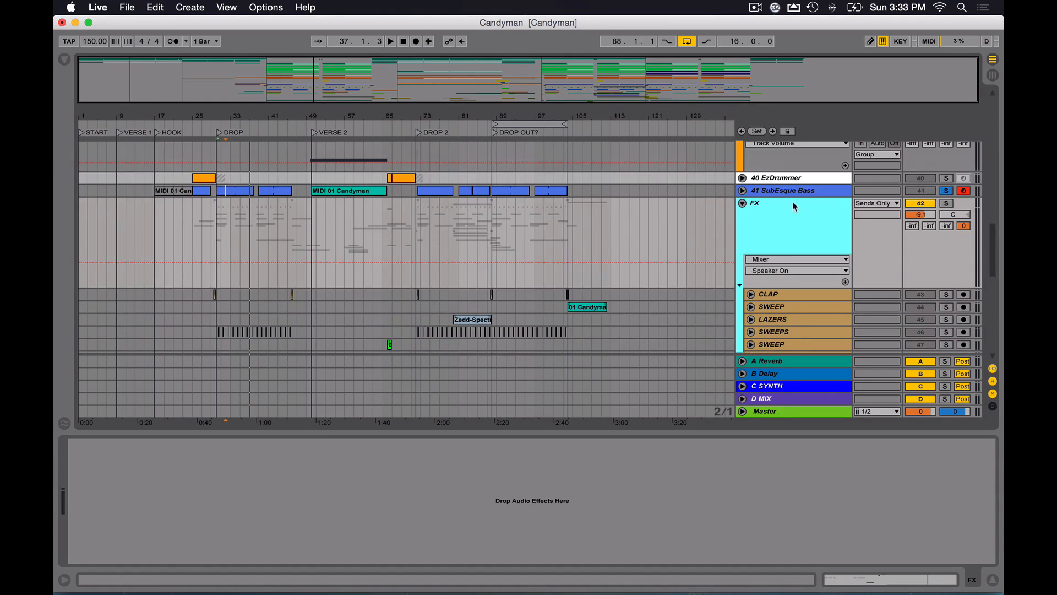
pyautogui.scroll(-6, 763, 216)
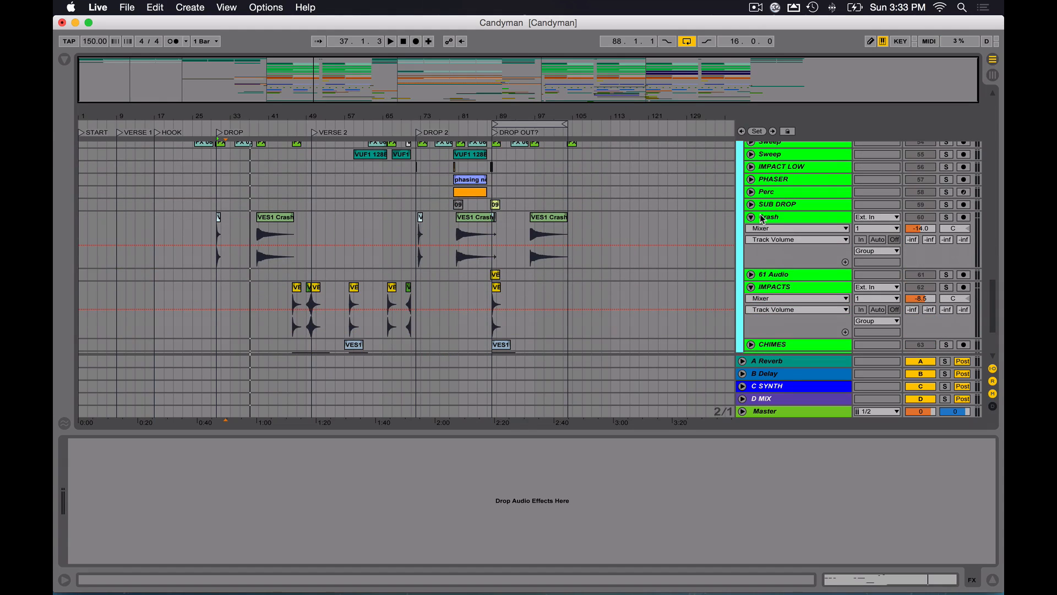
pyautogui.click(751, 217)
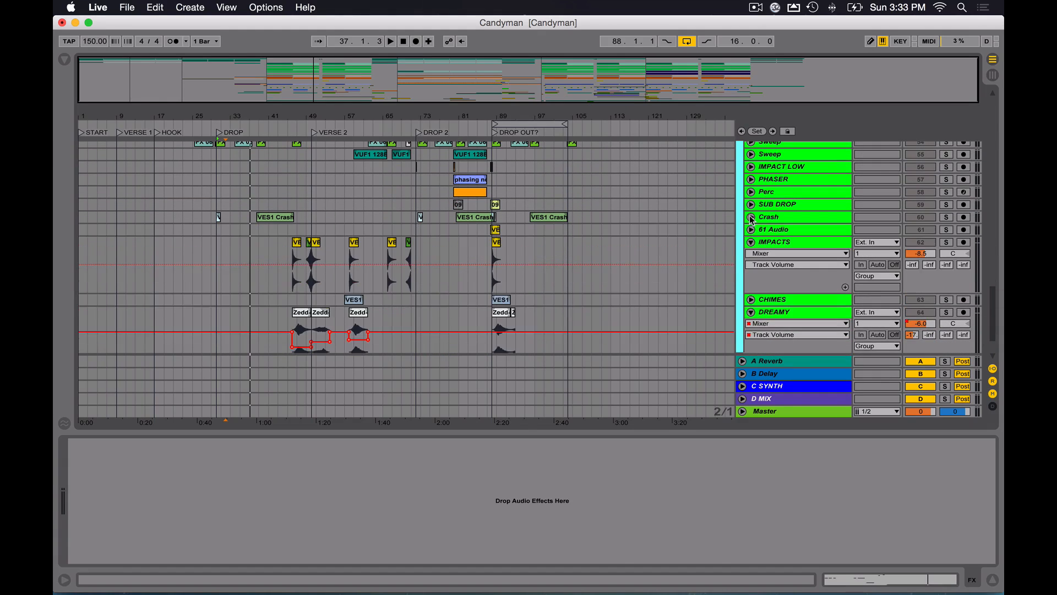
# - Fold the IMPACTS and DREAMY tracks and look back over the FX group's tracks
pyautogui.click(751, 242)
pyautogui.click(751, 267)
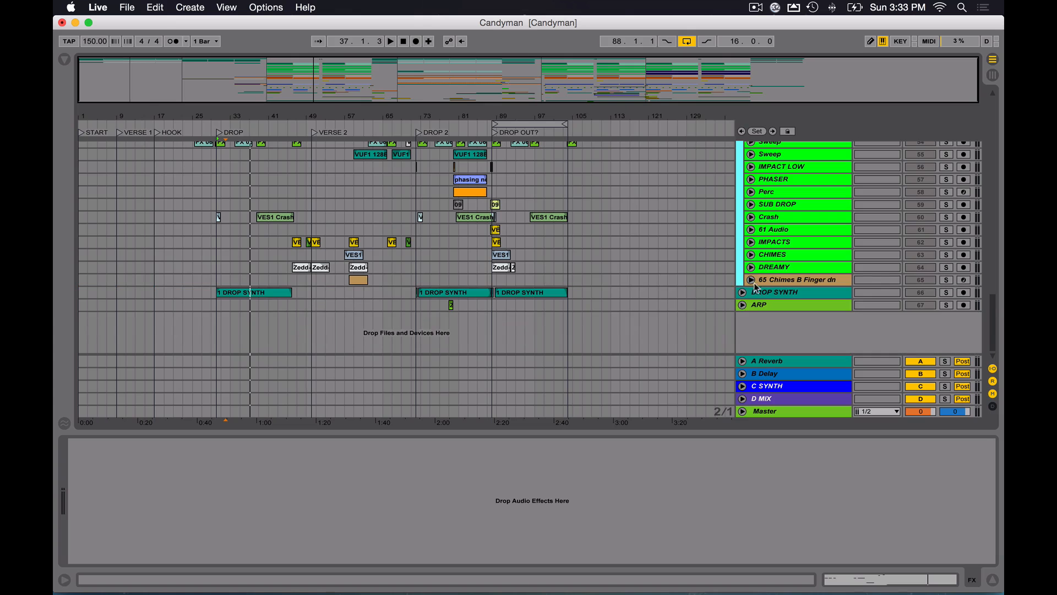
pyautogui.scroll(6, 758, 280)
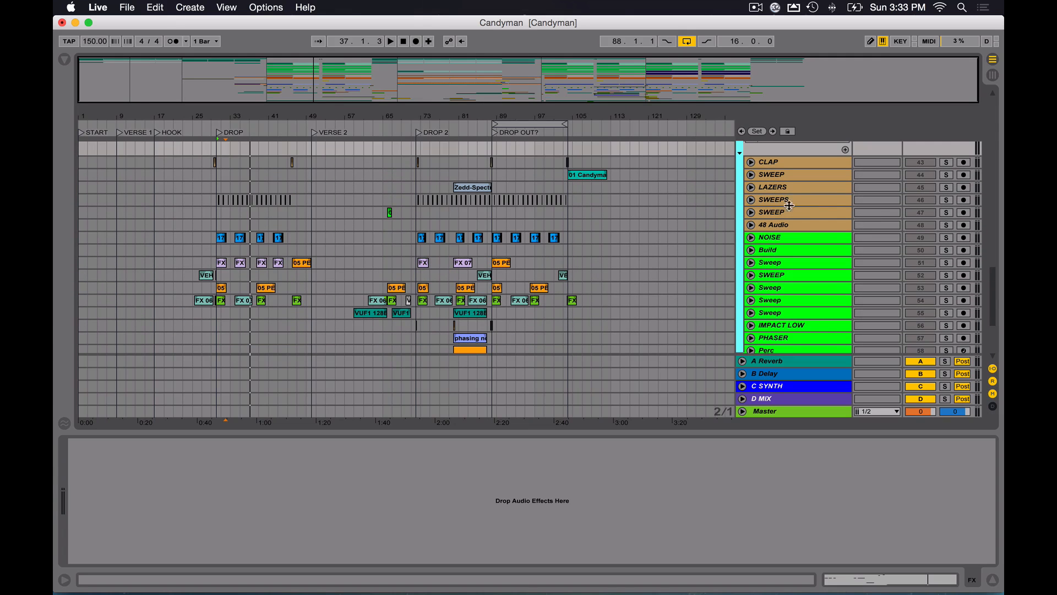
pyautogui.scroll(3, 742, 200)
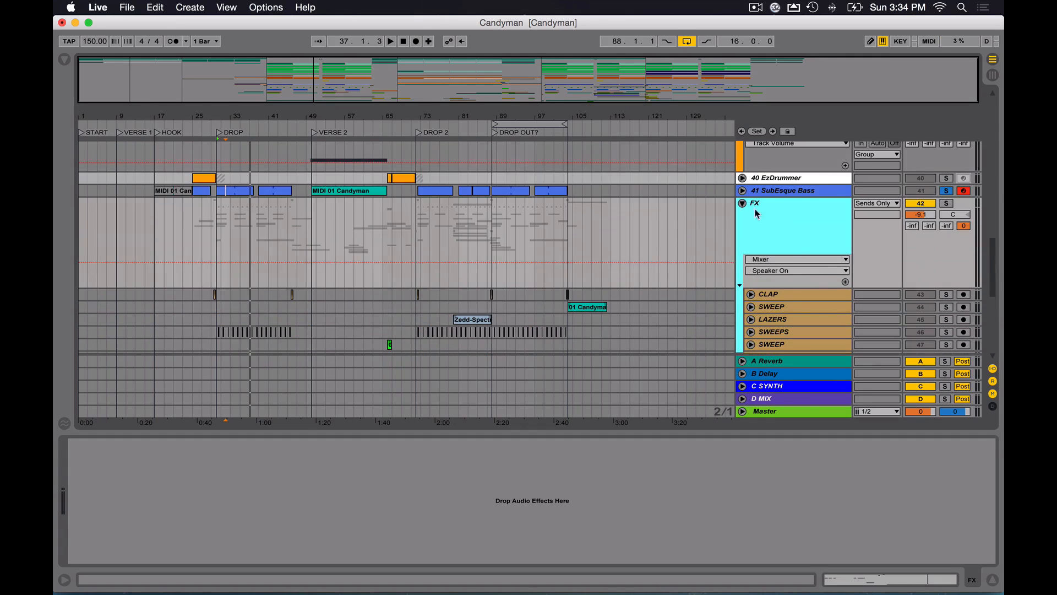
pyautogui.scroll(-3, 815, 275)
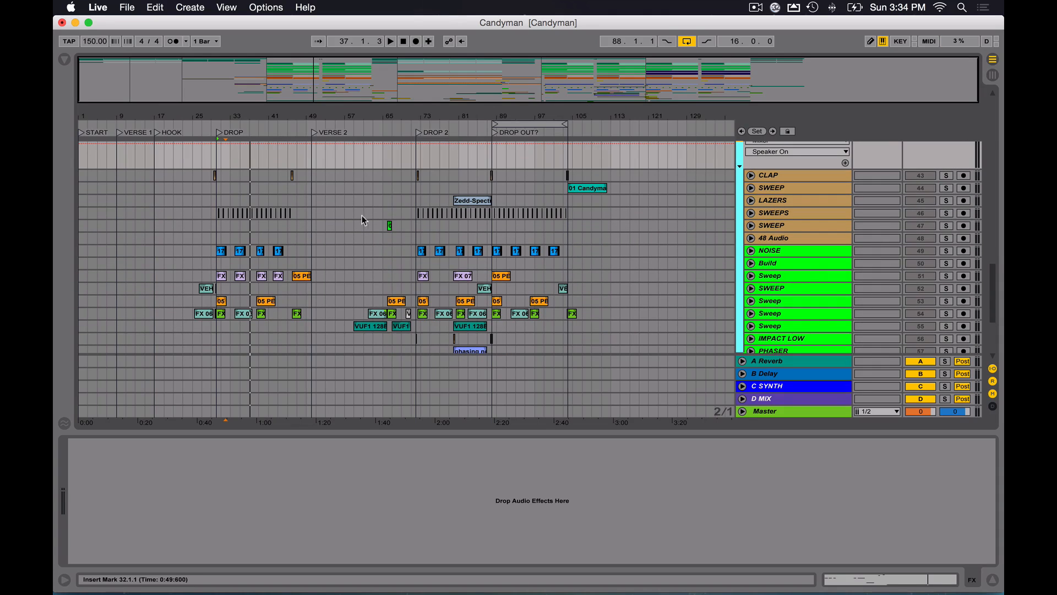
# - Solo the FX group and audition it through the DROP section while viewing its tracks
pyautogui.moveTo(242, 85); pyautogui.dragTo(265, 75)
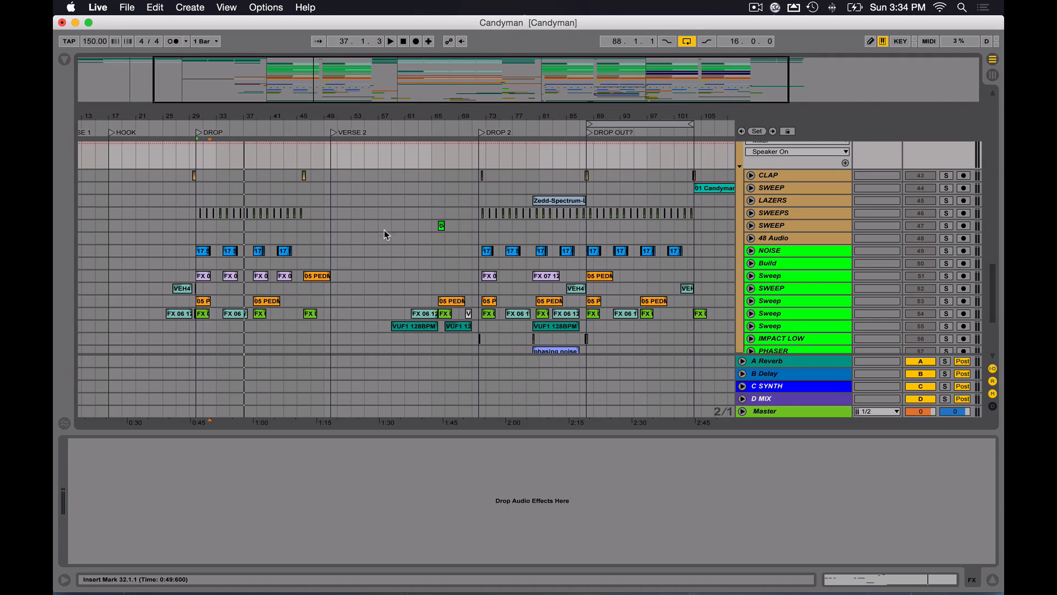
pyautogui.scroll(2, 363, 215)
pyautogui.scroll(-1, 363, 215)
pyautogui.scroll(2, 407, 220)
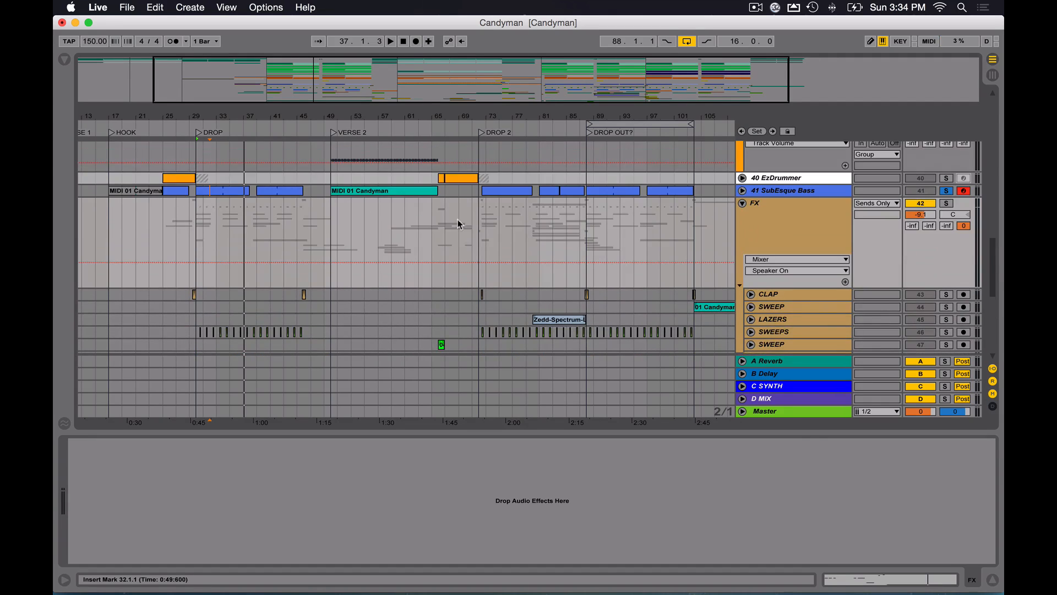
pyautogui.click(755, 236)
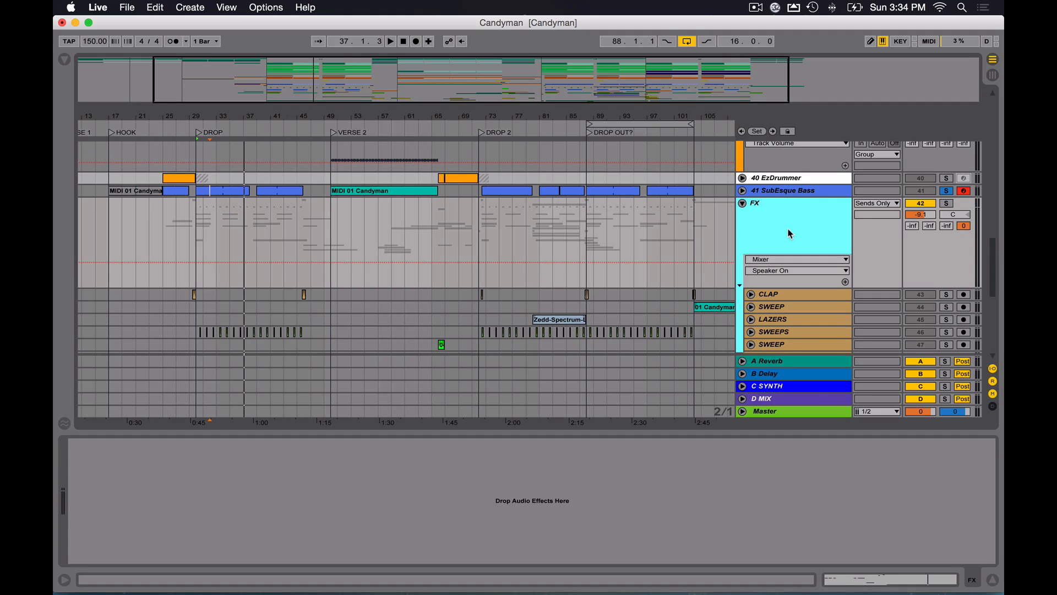
pyautogui.click(948, 203)
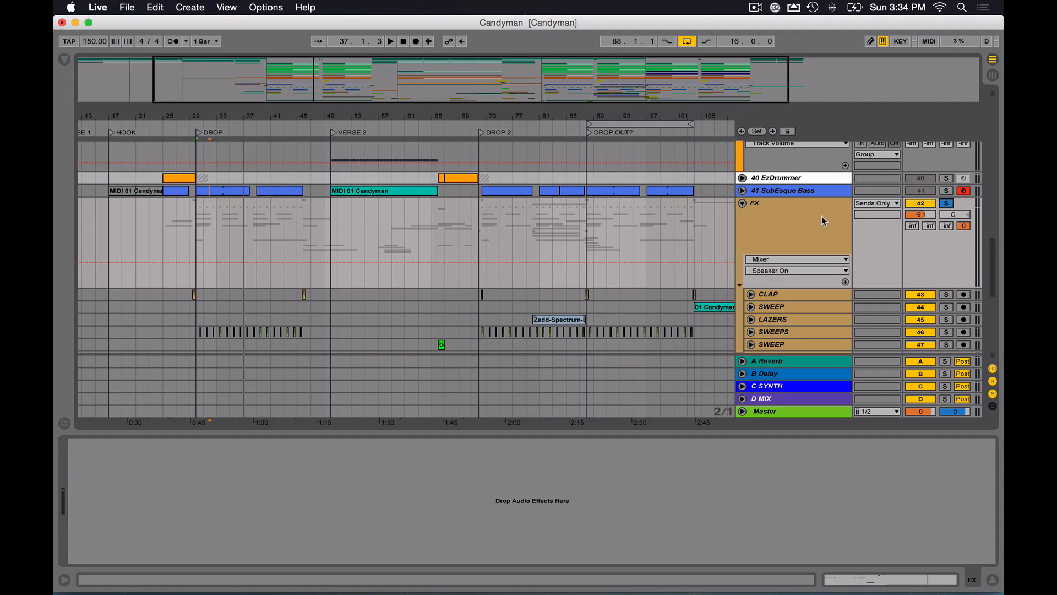
pyautogui.scroll(-6, 308, 253)
pyautogui.press('space')
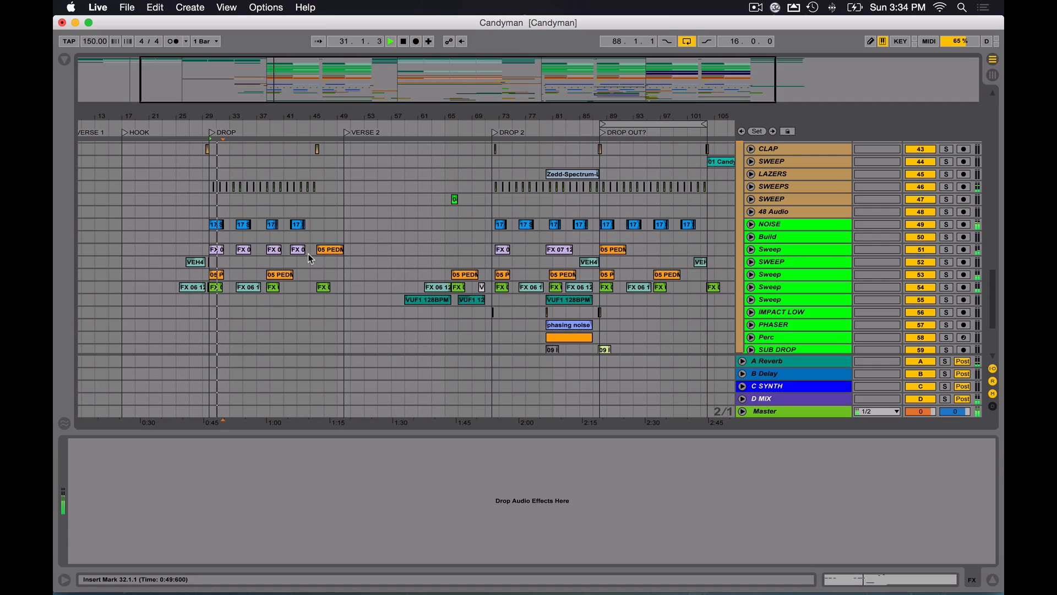
pyautogui.scroll(-6, 308, 253)
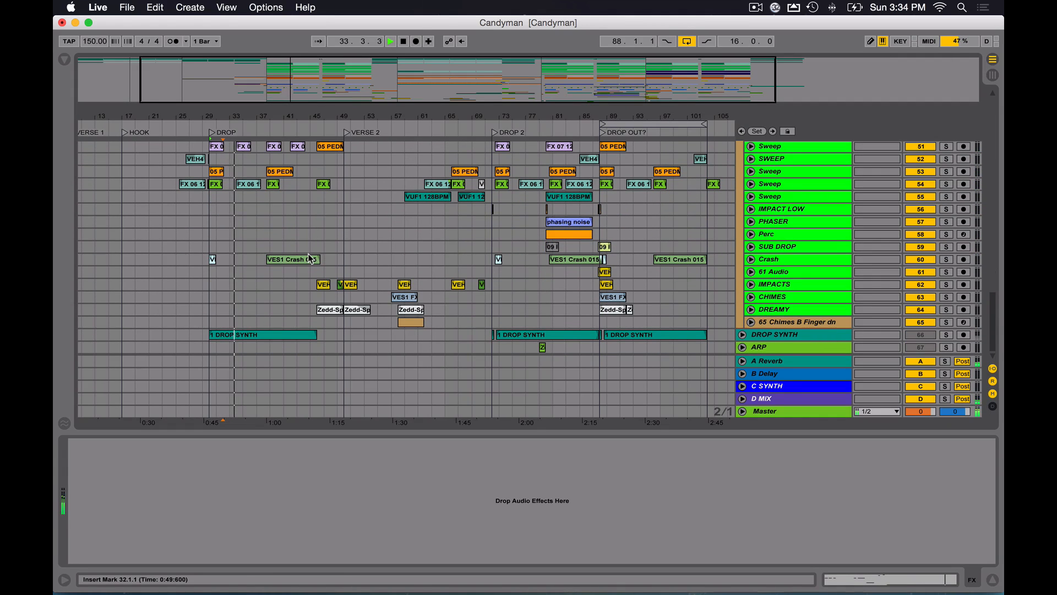
pyautogui.scroll(12, 309, 253)
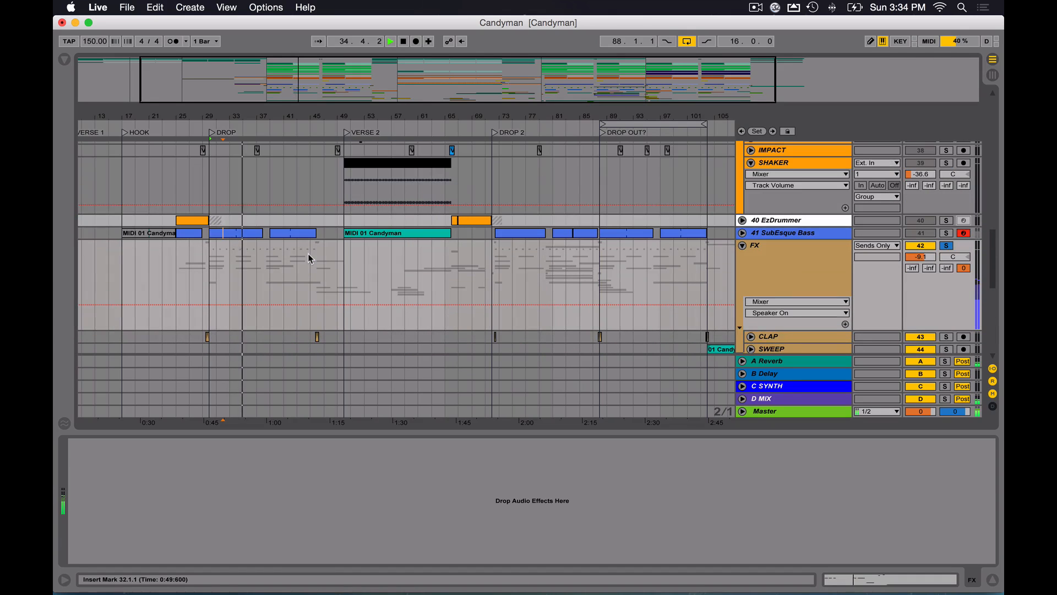
pyautogui.press('space')
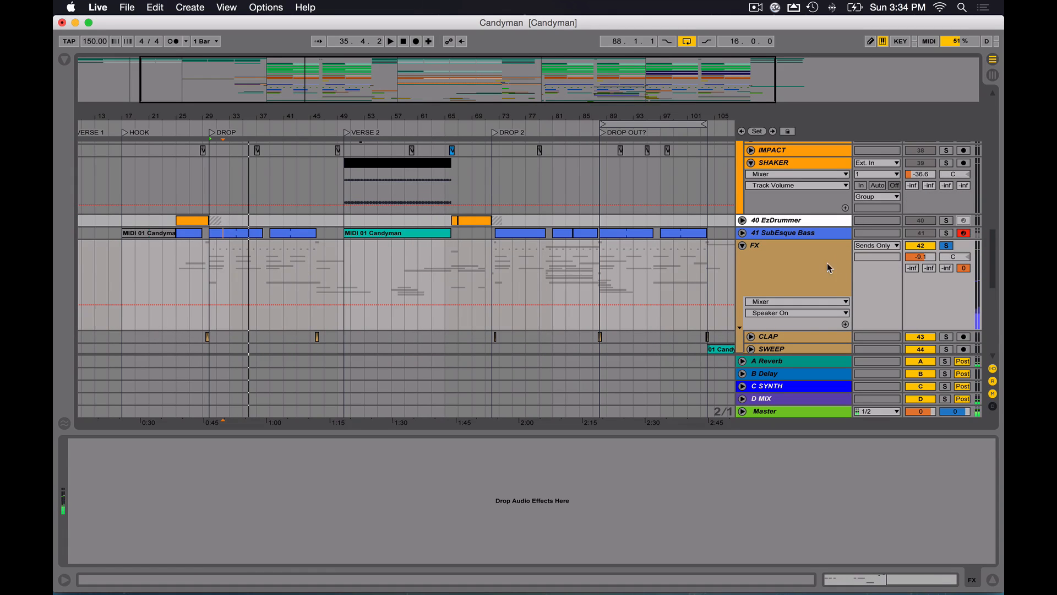
# - Fold the FX group and switch the solo to the DROP SYNTH track
pyautogui.scroll(-4, 824, 264)
pyautogui.scroll(5, 821, 263)
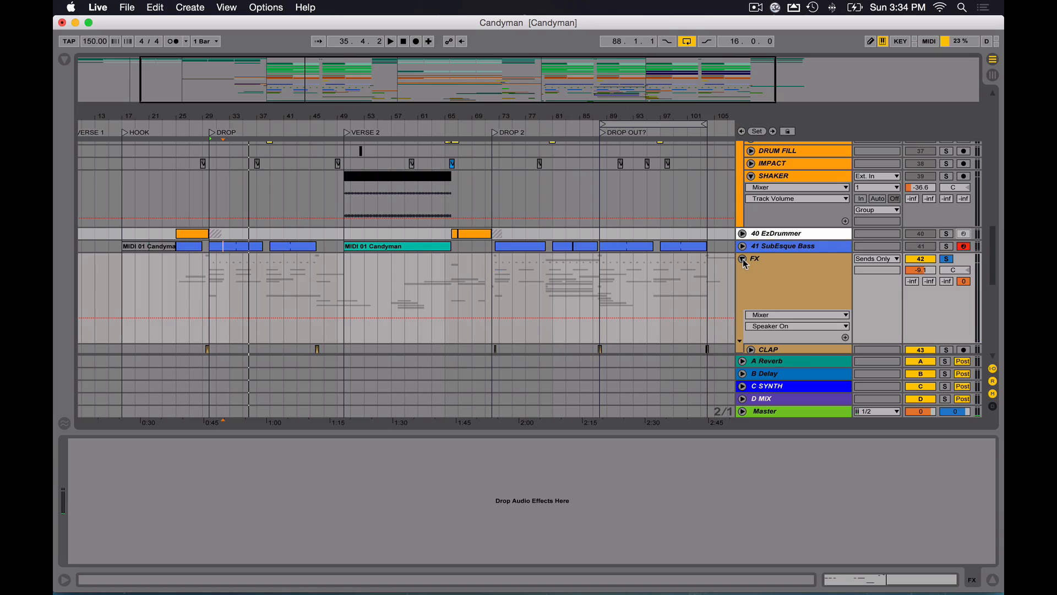
pyautogui.click(742, 259)
pyautogui.click(777, 318)
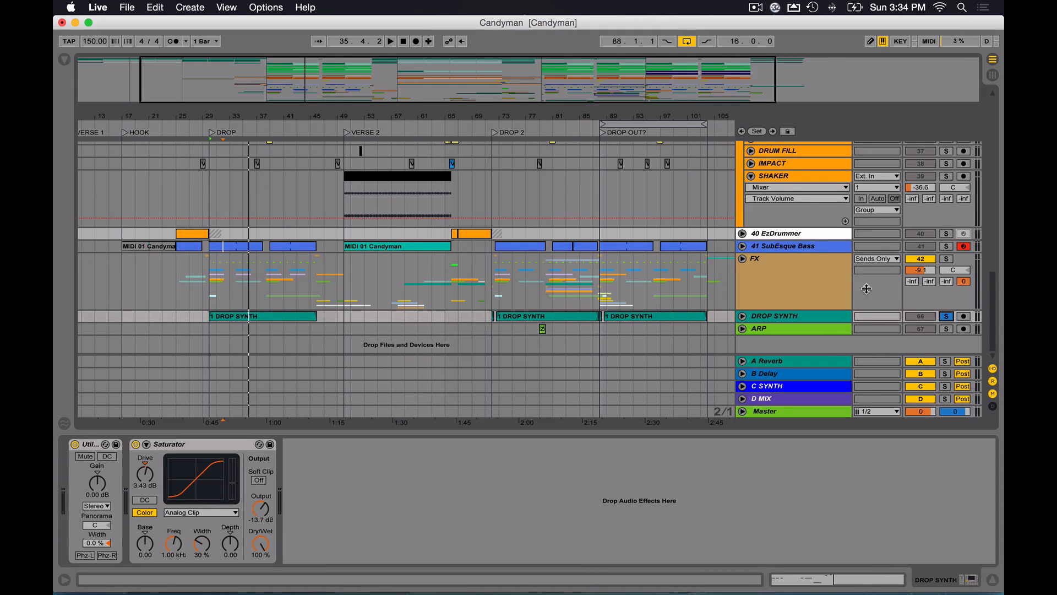
# - Fold the BEATS group and the 4 Grand Piano Stretch Mello track
pyautogui.scroll(10, 803, 246)
pyautogui.scroll(5, 803, 247)
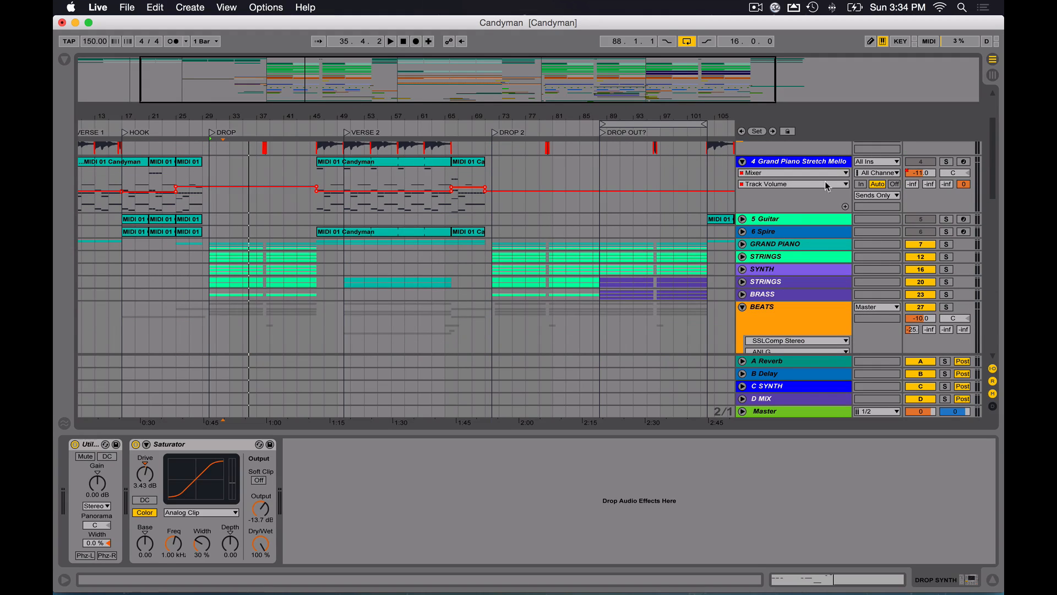
pyautogui.click(742, 307)
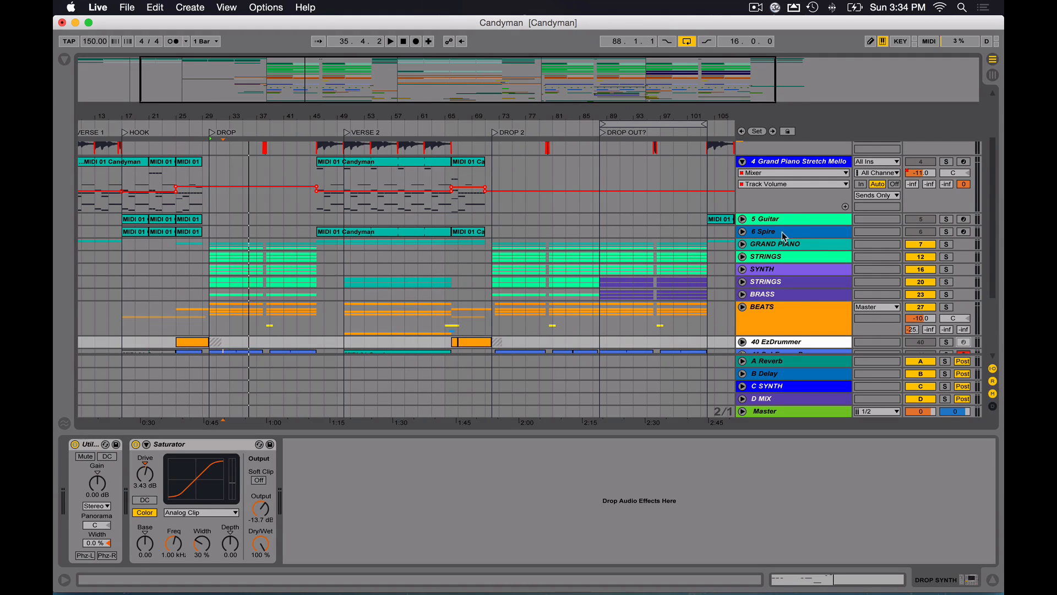
pyautogui.scroll(3, 783, 224)
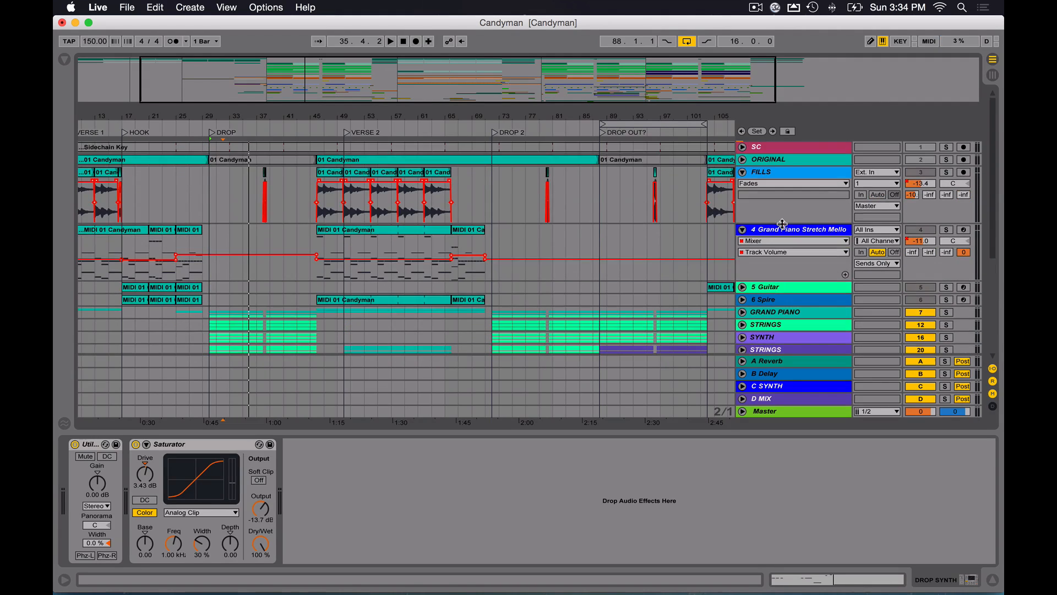
pyautogui.click(743, 229)
pyautogui.scroll(-4, 689, 265)
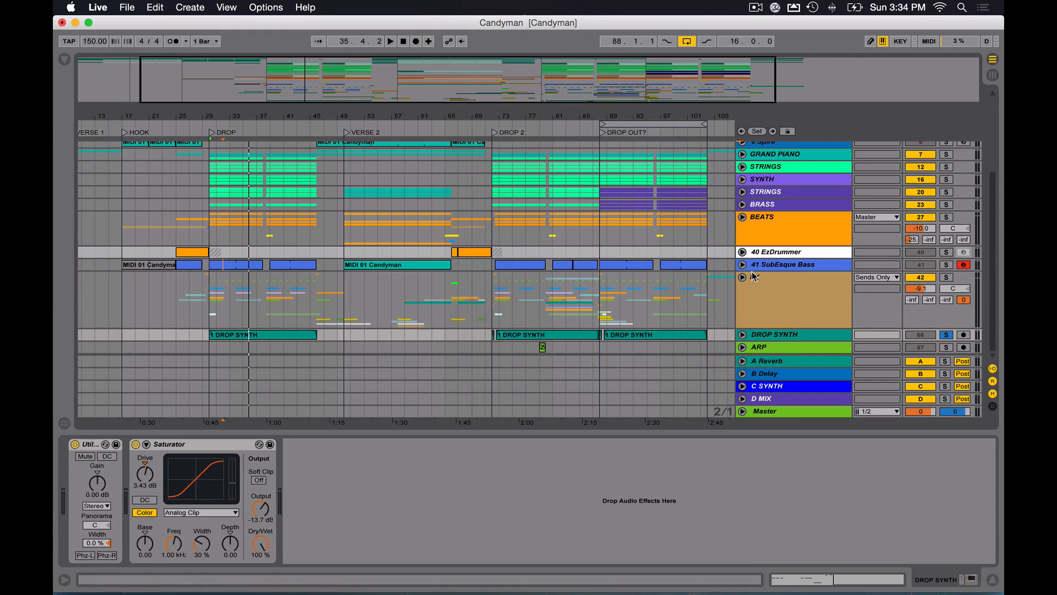
# - Audition the soloed DROP SYNTH track in the DROP section
pyautogui.click(773, 337)
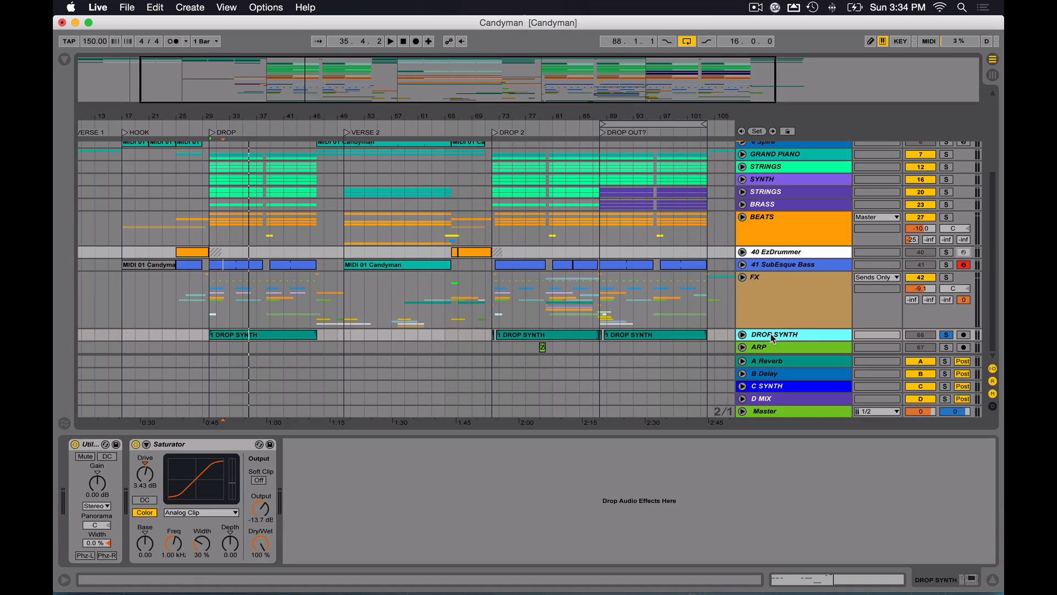
pyautogui.press('space')
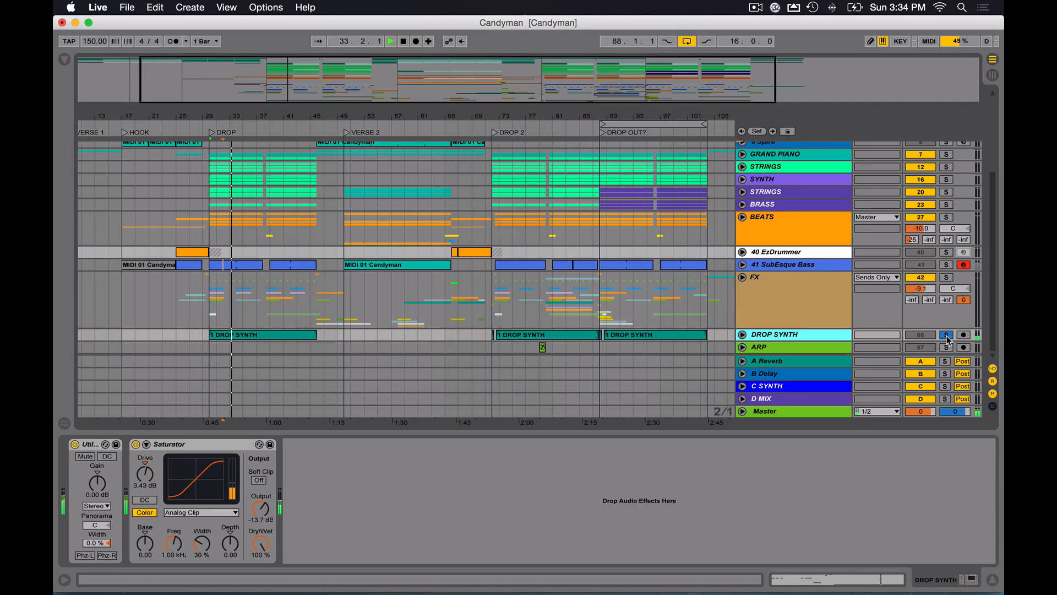
pyautogui.press('space')
pyautogui.click(946, 336)
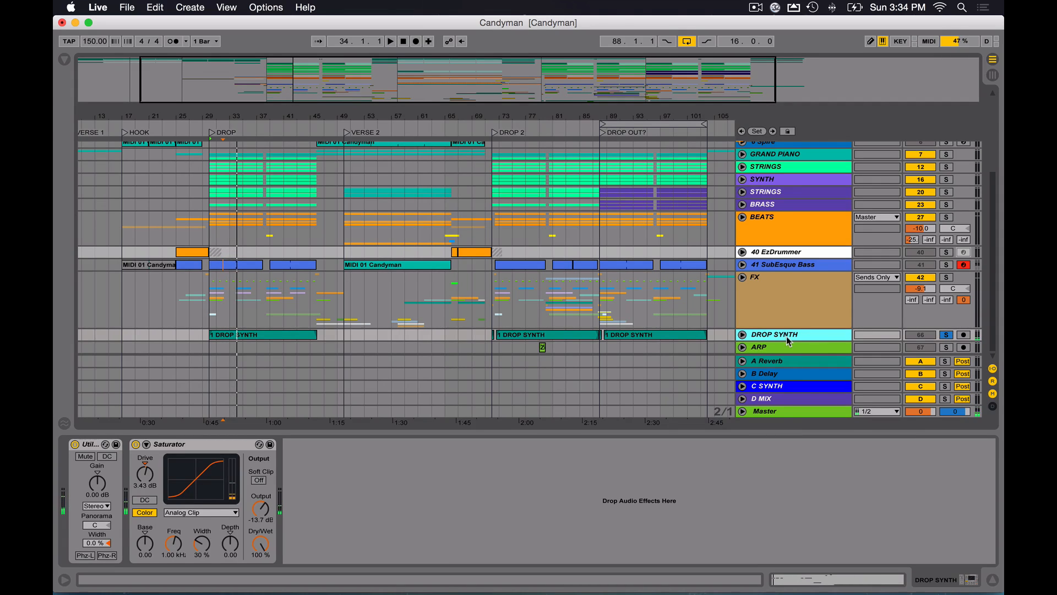
# - Examine the DROP SYNTH track's Utility and Saturator devices and its unfolded audio clips, and fold the track again
pyautogui.click(88, 453)
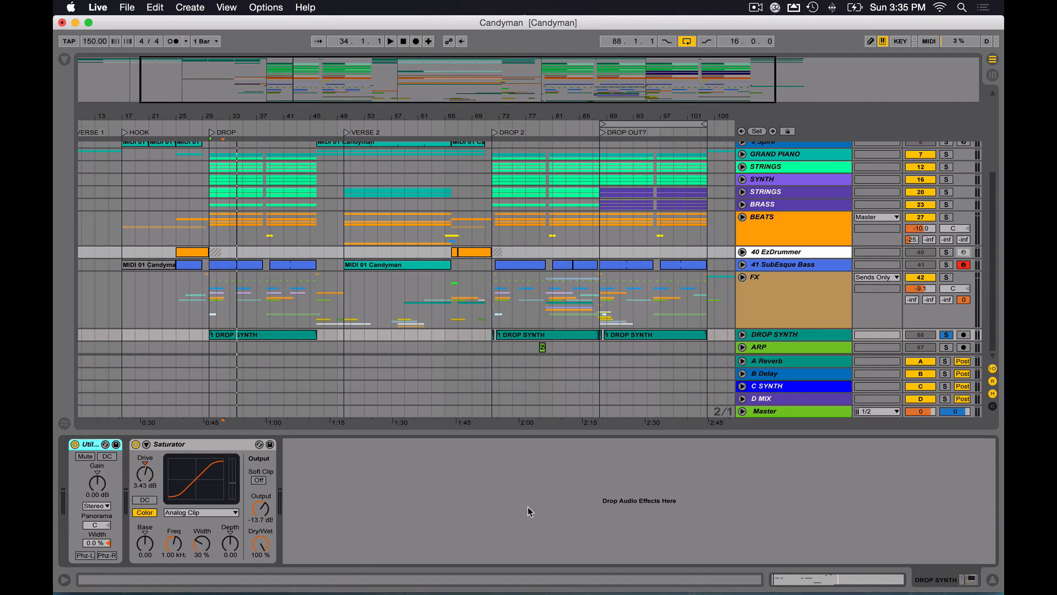
pyautogui.click(771, 335)
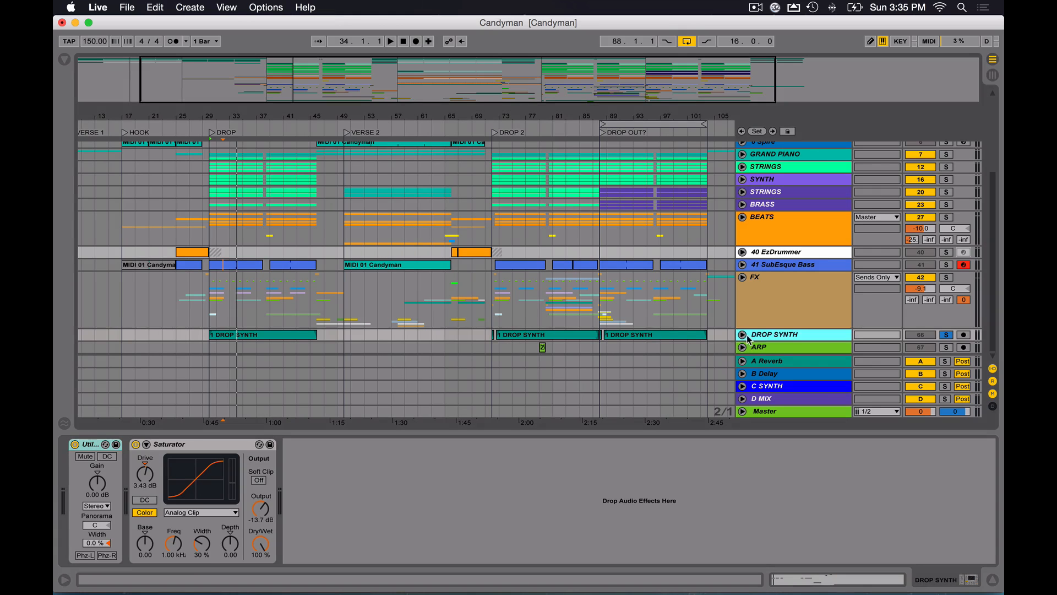
pyautogui.click(742, 334)
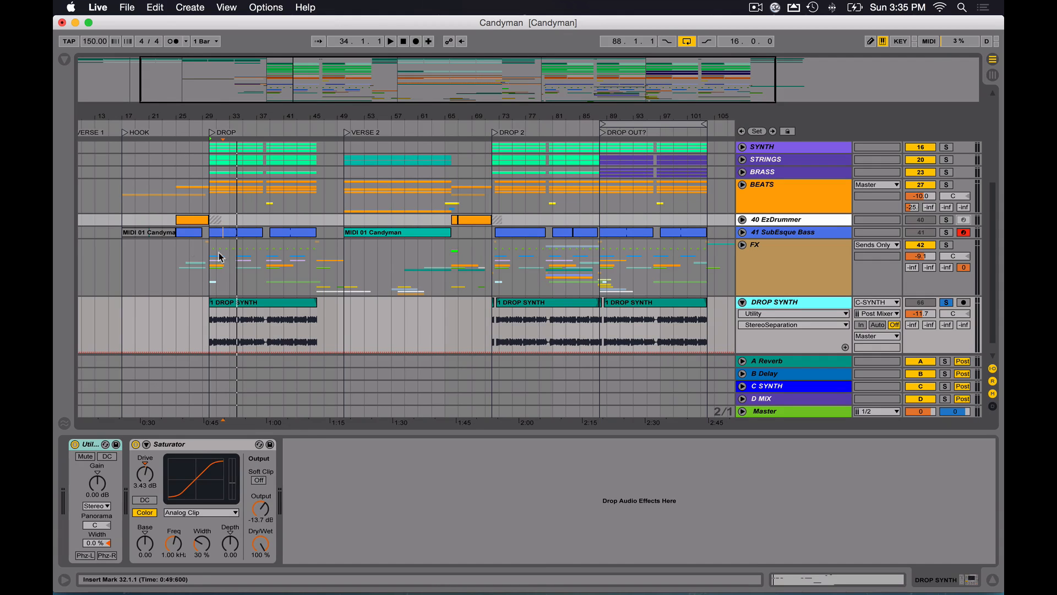
pyautogui.click(194, 444)
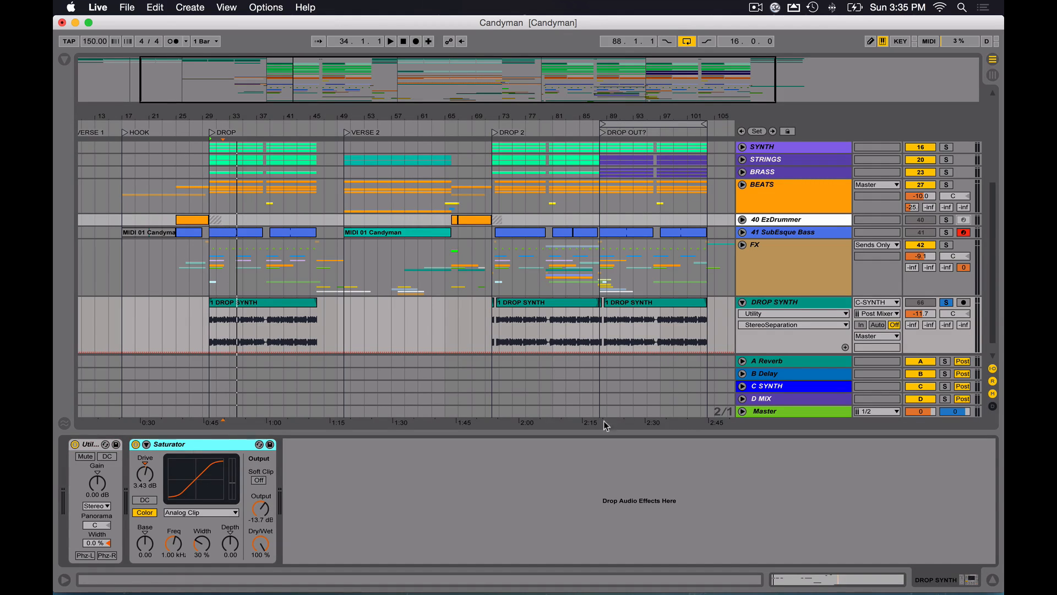
pyautogui.click(742, 302)
# - Play the DROP section and toggle the DROP SYNTH solo to compare it with the full mix, leaving solo off
pyautogui.press('space')
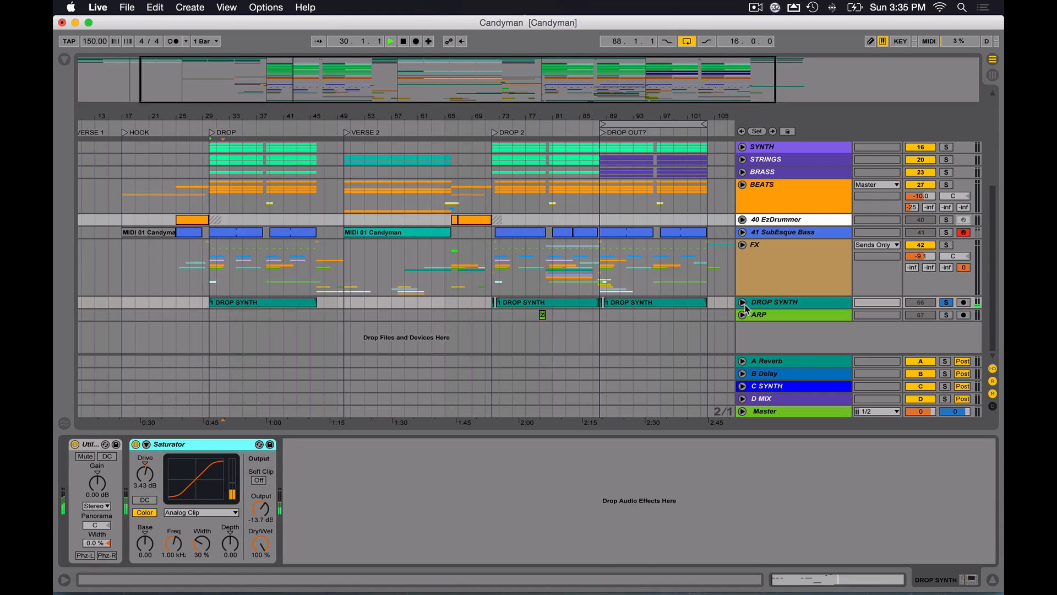
pyautogui.click(947, 303)
pyautogui.click(947, 304)
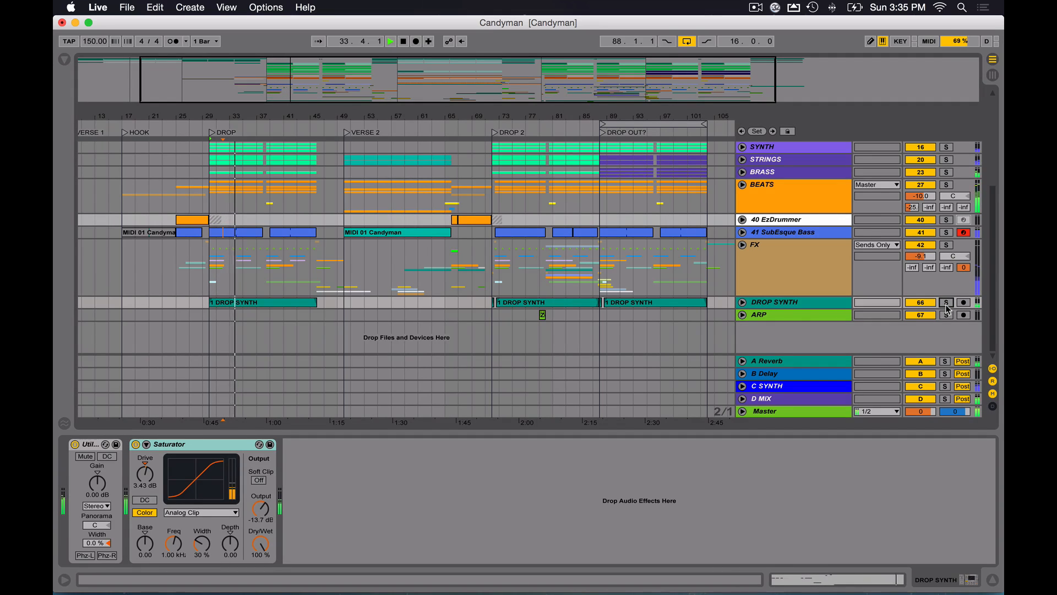
# - Unfold the ARP track and play the arrangement from the start of its clip in DROP 2
pyautogui.click(788, 318)
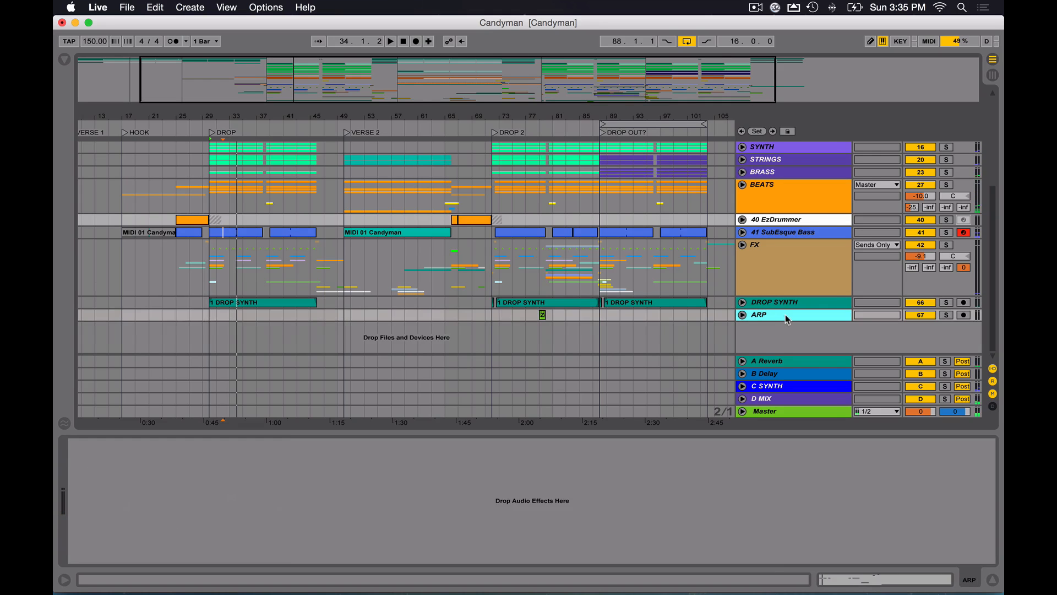
pyautogui.click(743, 315)
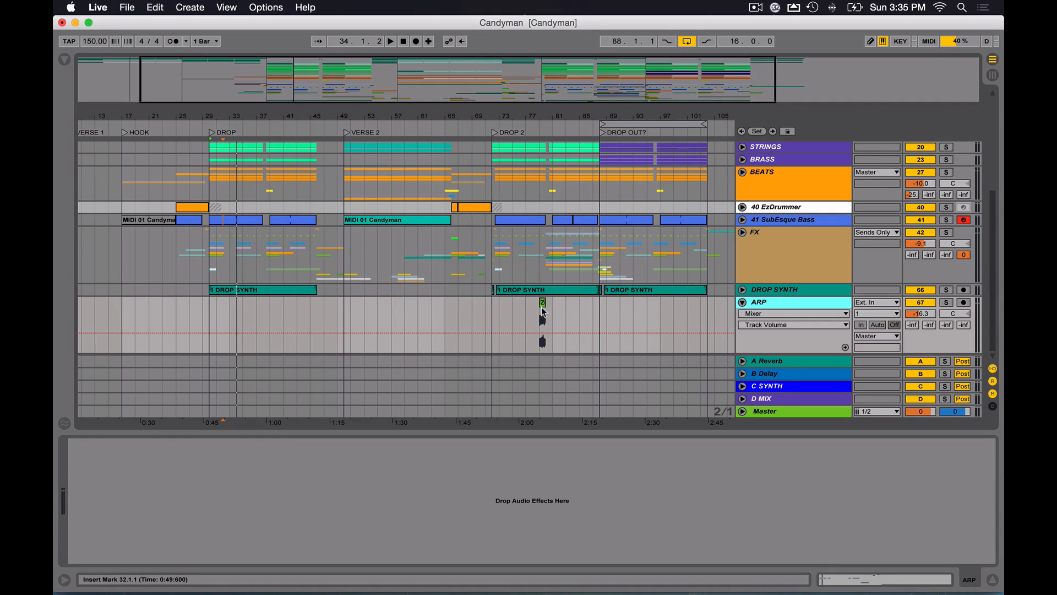
pyautogui.click(538, 320)
pyautogui.moveTo(461, 76); pyautogui.dragTo(565, 77)
pyautogui.press('space')
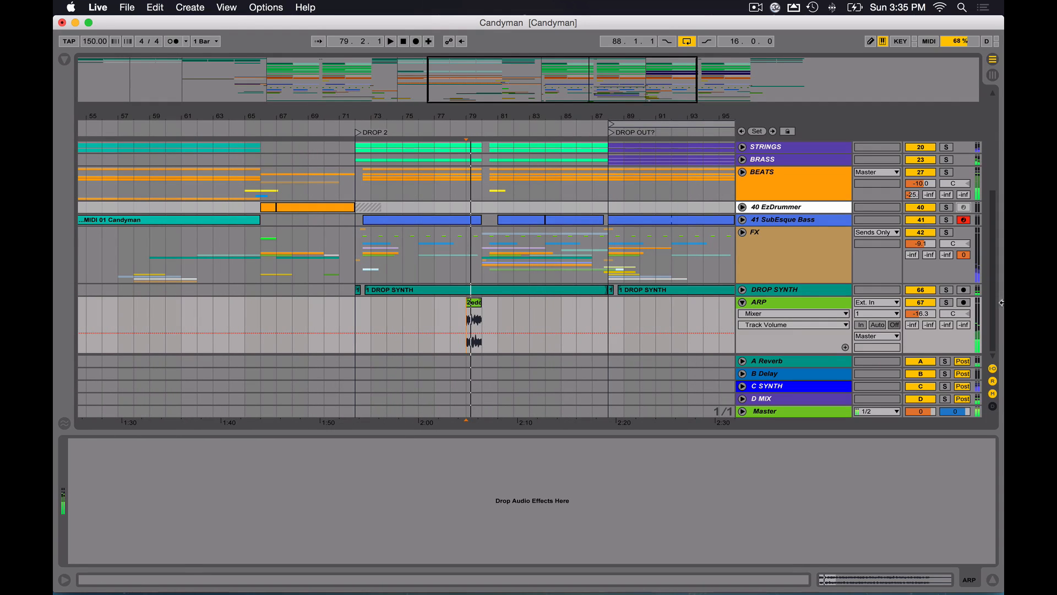
# - Solo the ARP track, play from bar 77, and unsolo it to hear its clip in the full mix
pyautogui.click(947, 303)
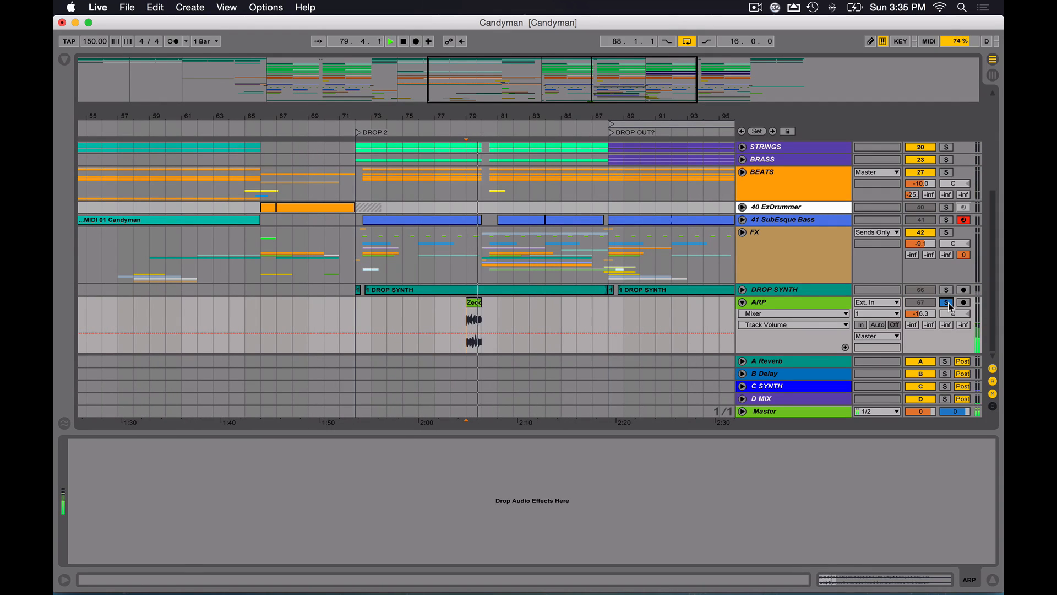
pyautogui.click(430, 321)
pyautogui.press('space')
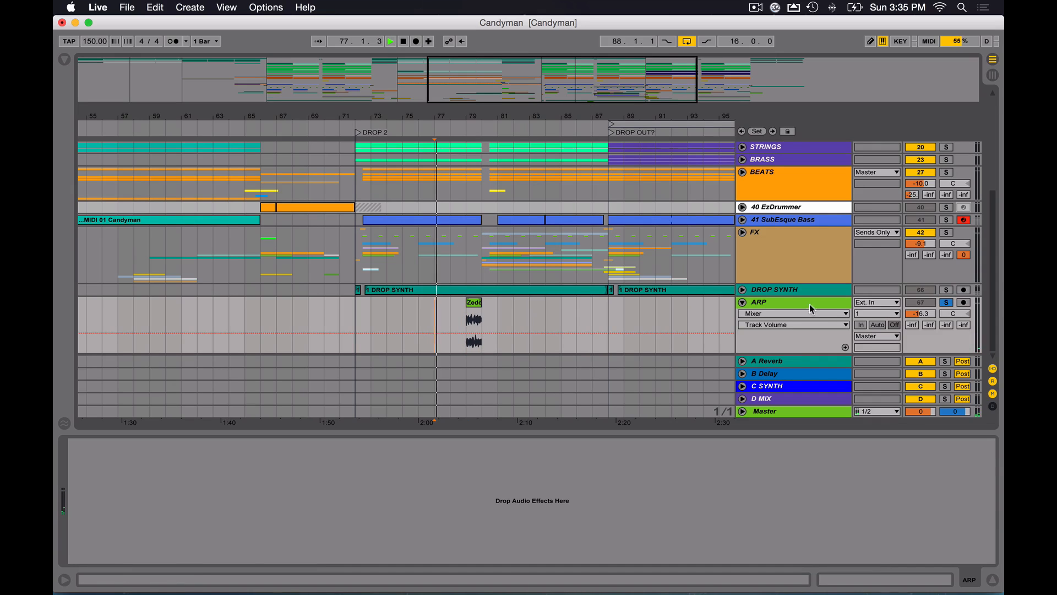
pyautogui.click(948, 303)
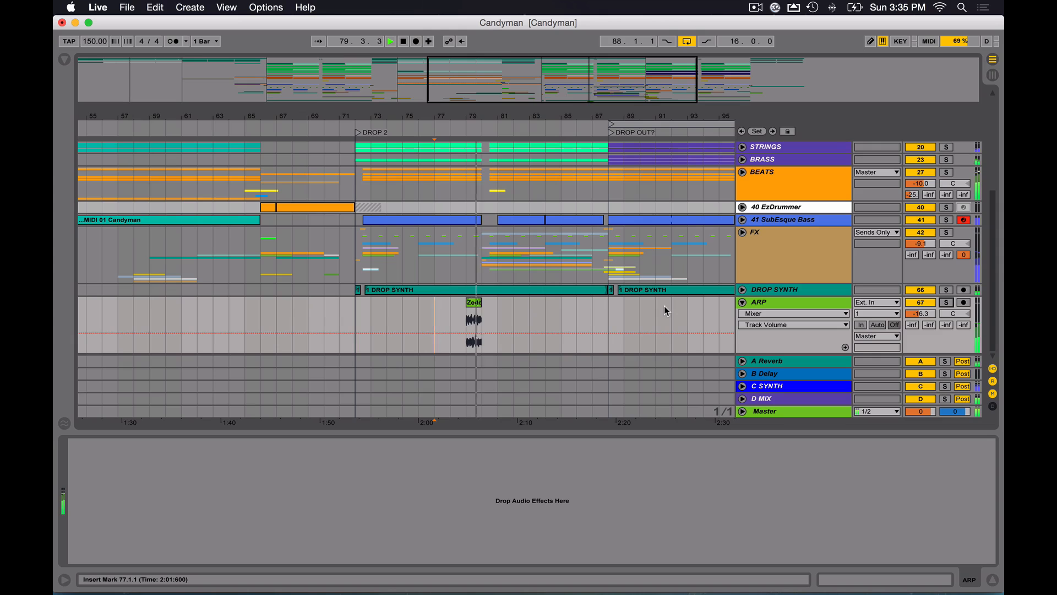
# - Fold the ARP track, stop playback, and show the whole arrangement
pyautogui.click(743, 303)
pyautogui.press('space')
pyautogui.moveTo(494, 78); pyautogui.dragTo(494, 31)
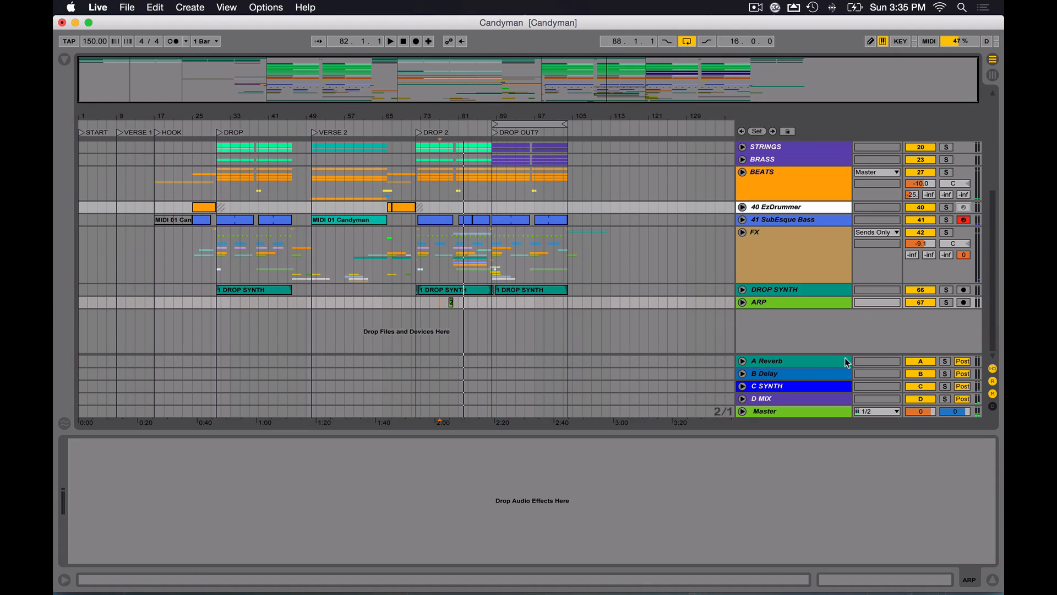
# - Look through the A Reverb and B Delay return tracks and display the Reverb device's settings
pyautogui.click(825, 364)
pyautogui.click(777, 377)
pyautogui.click(775, 364)
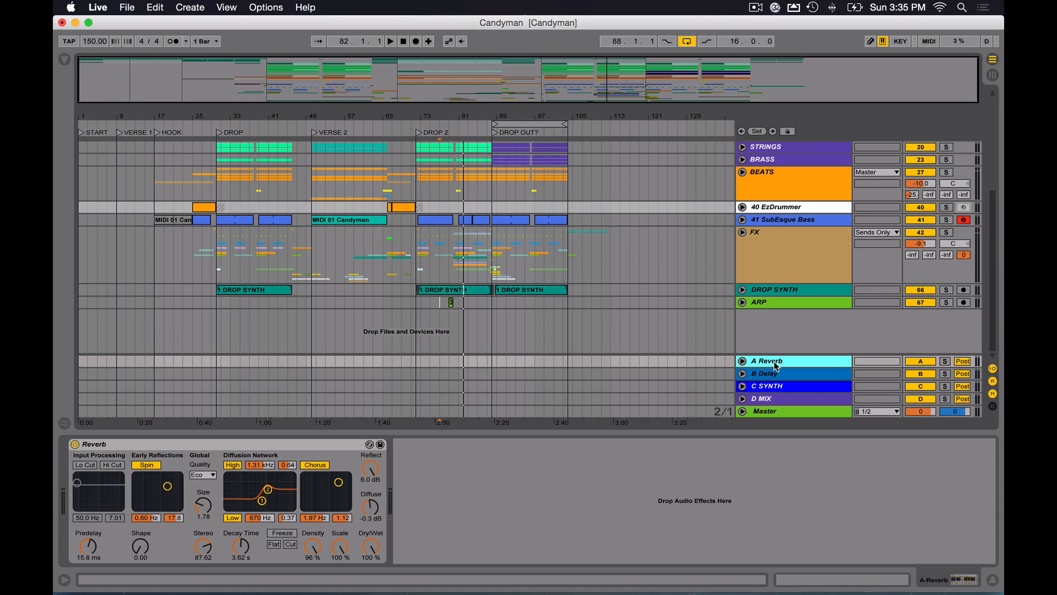
# - Compare the device settings on the A Reverb and B Delay returns, and display the device chain of the C SYNTH return
pyautogui.scroll(6, 777, 366)
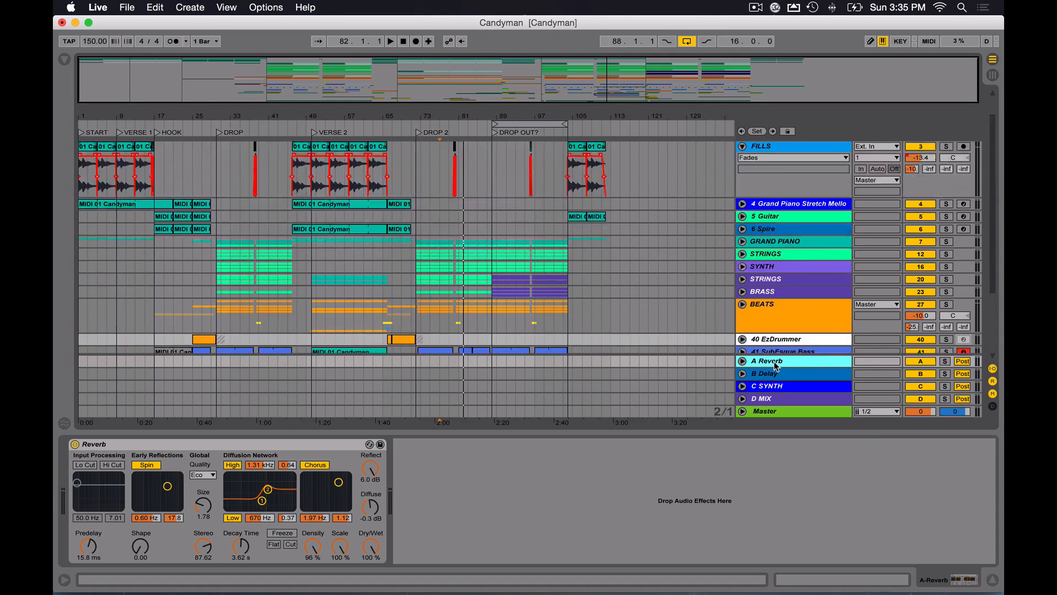
pyautogui.scroll(-4, 786, 331)
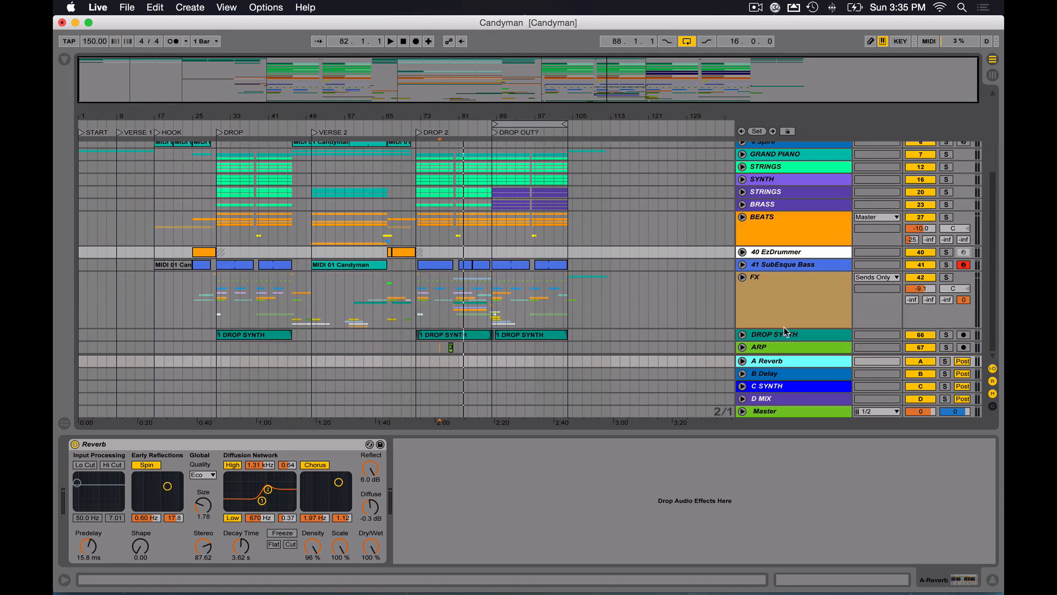
pyautogui.click(777, 376)
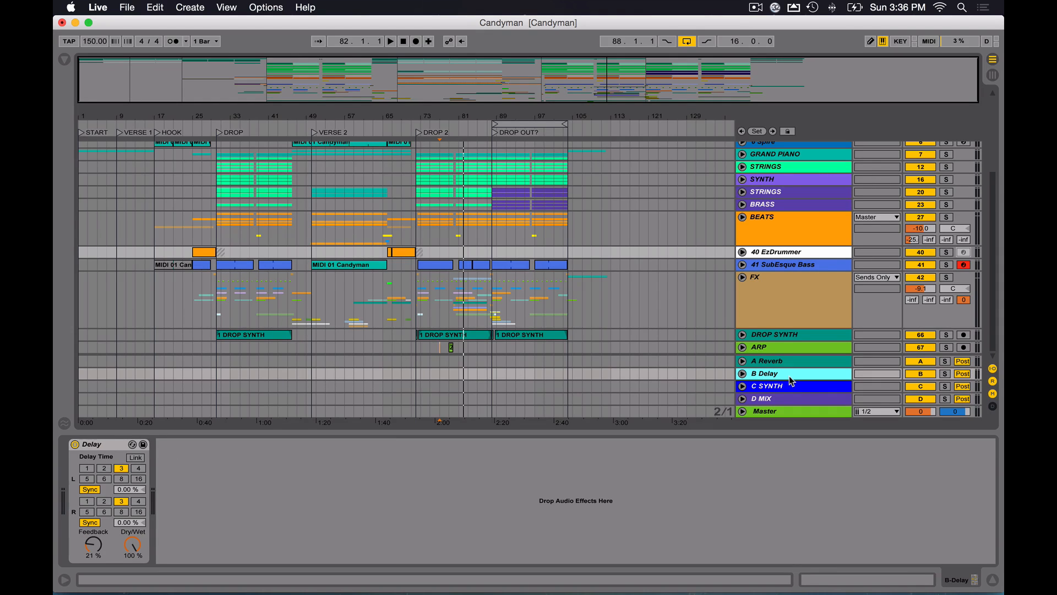
pyautogui.click(747, 365)
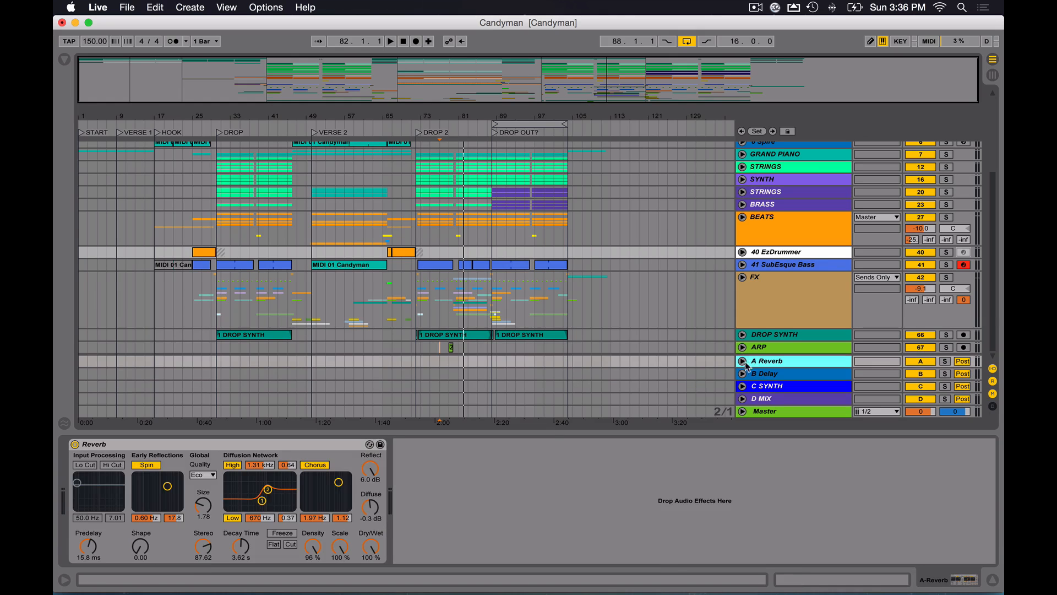
pyautogui.click(792, 377)
pyautogui.click(789, 390)
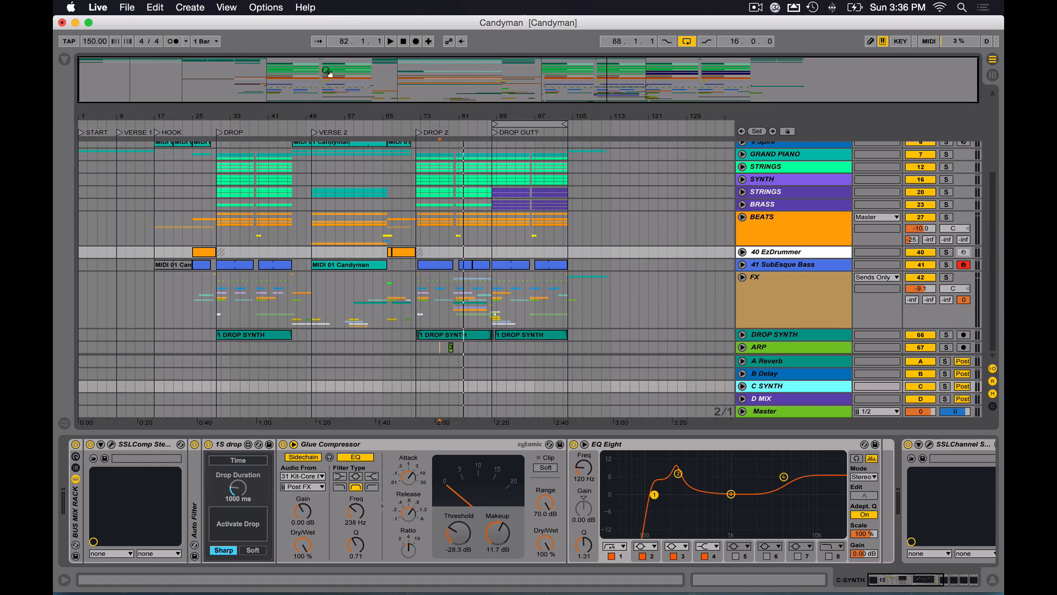
pyautogui.click(791, 388)
# - View the device chains on the SYNTH, STRINGS and BRASS group tracks one after another
pyautogui.scroll(5, 764, 198)
pyautogui.click(779, 291)
pyautogui.click(781, 280)
pyautogui.click(783, 292)
pyautogui.click(783, 304)
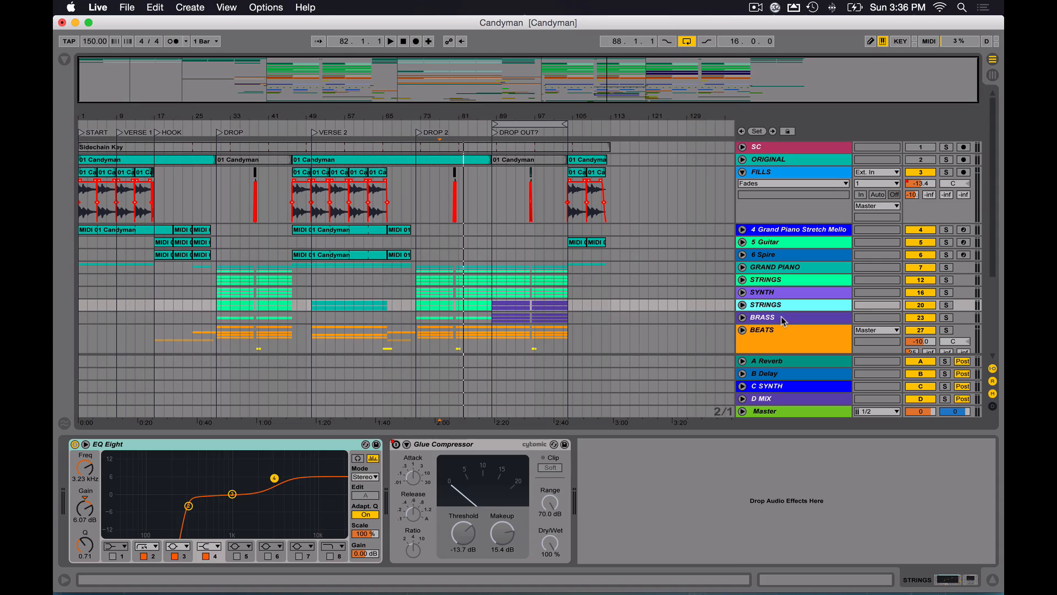
pyautogui.click(783, 321)
pyautogui.scroll(-5, 783, 321)
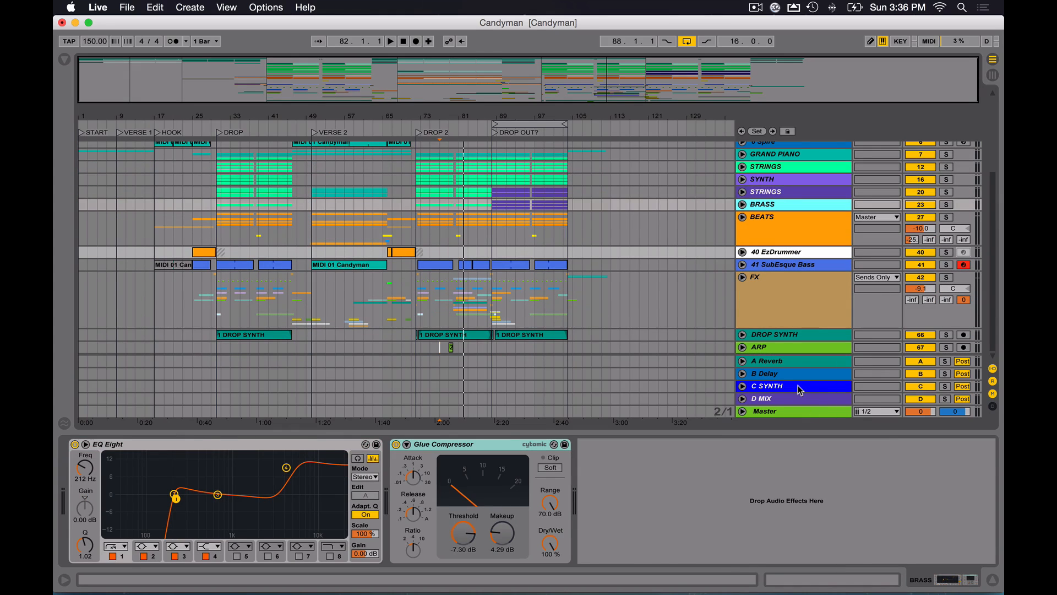
# - Look through the whole C SYNTH return chain and select its Glue Compressor
pyautogui.click(799, 389)
pyautogui.hscroll(5, 413, 480)
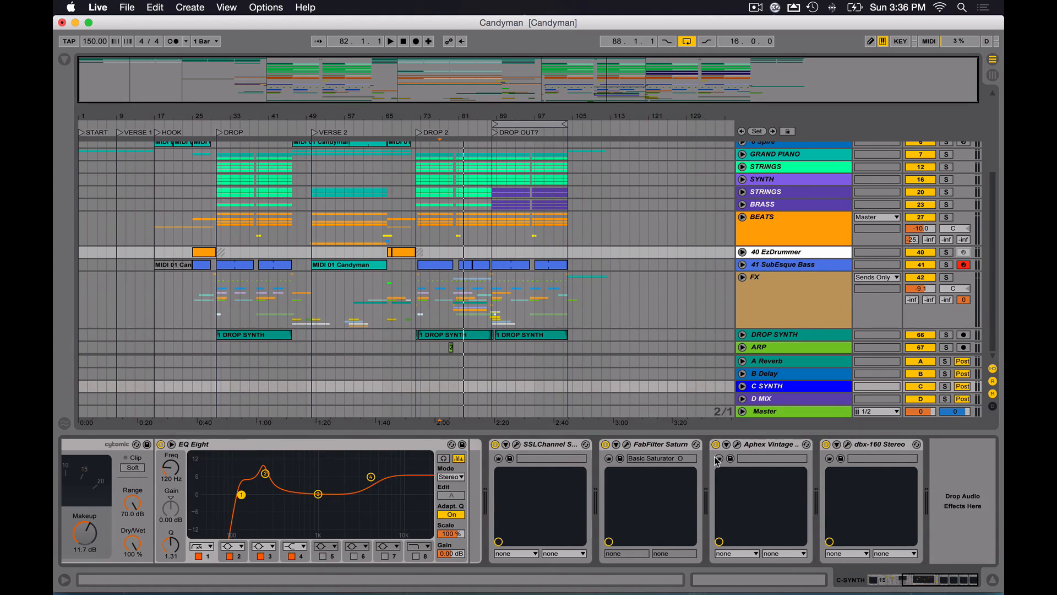
pyautogui.hscroll(-5, 717, 462)
pyautogui.click(396, 450)
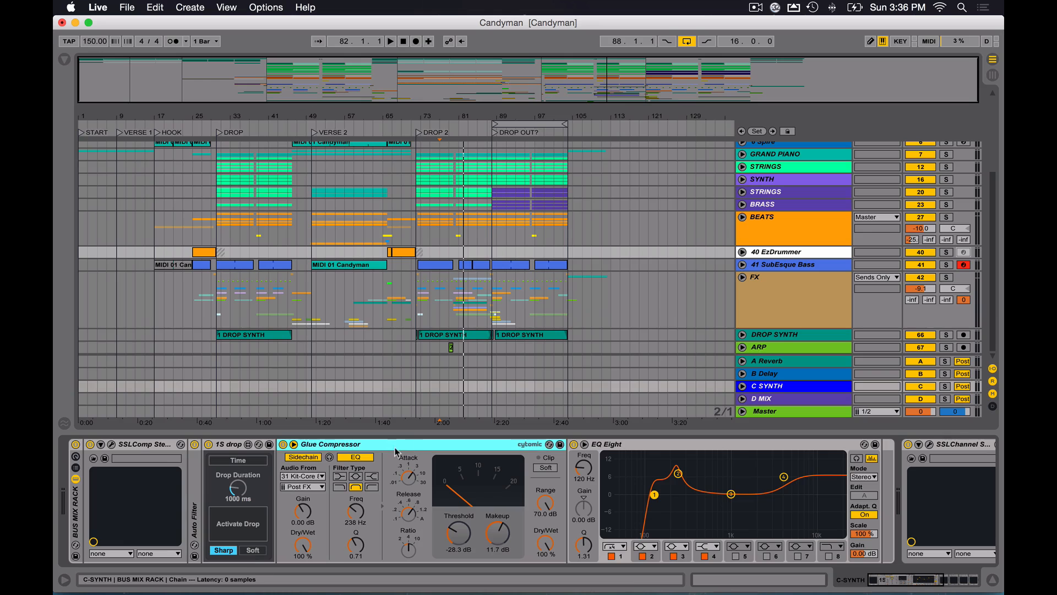
# - Inspect the SSLComp Stereo plug-in window and the folded Auto Filter's settings on C SYNTH, closing each after viewing
pyautogui.click(139, 449)
pyautogui.click(111, 445)
pyautogui.click(112, 445)
pyautogui.click(112, 445)
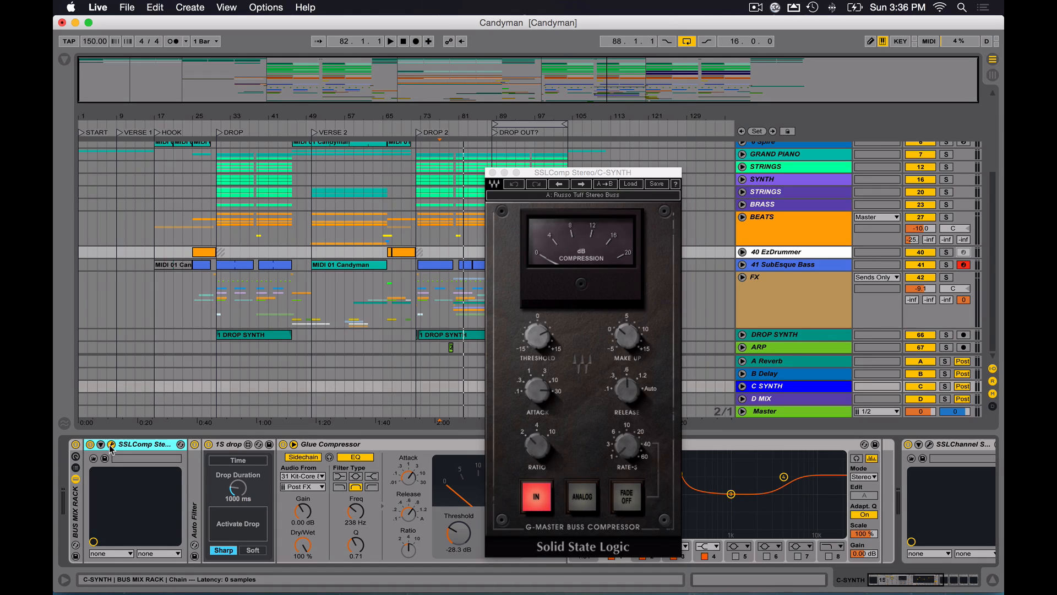
pyautogui.click(112, 445)
pyautogui.doubleClick(199, 469)
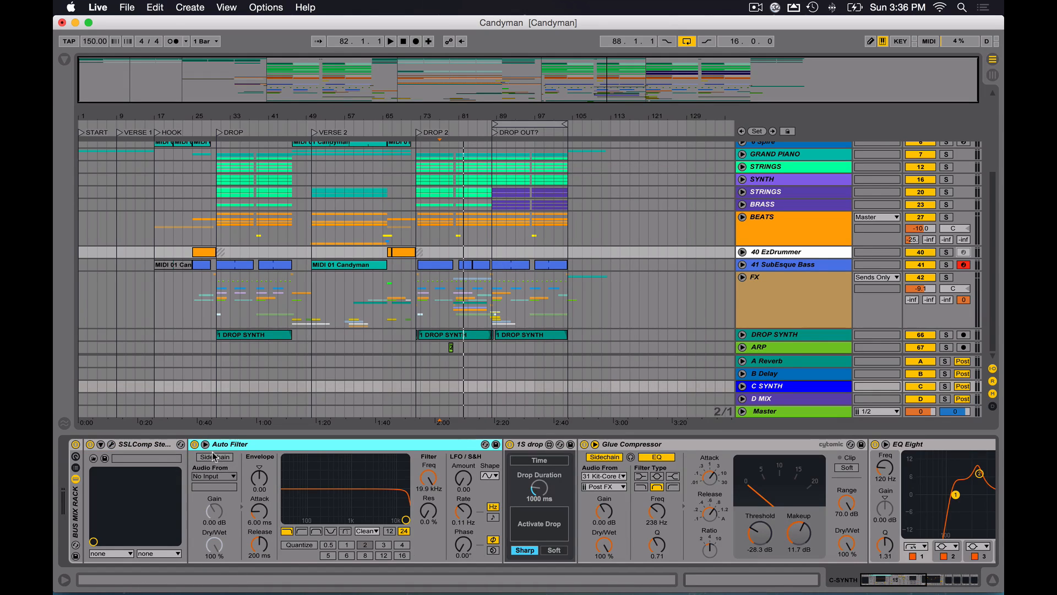
pyautogui.doubleClick(279, 445)
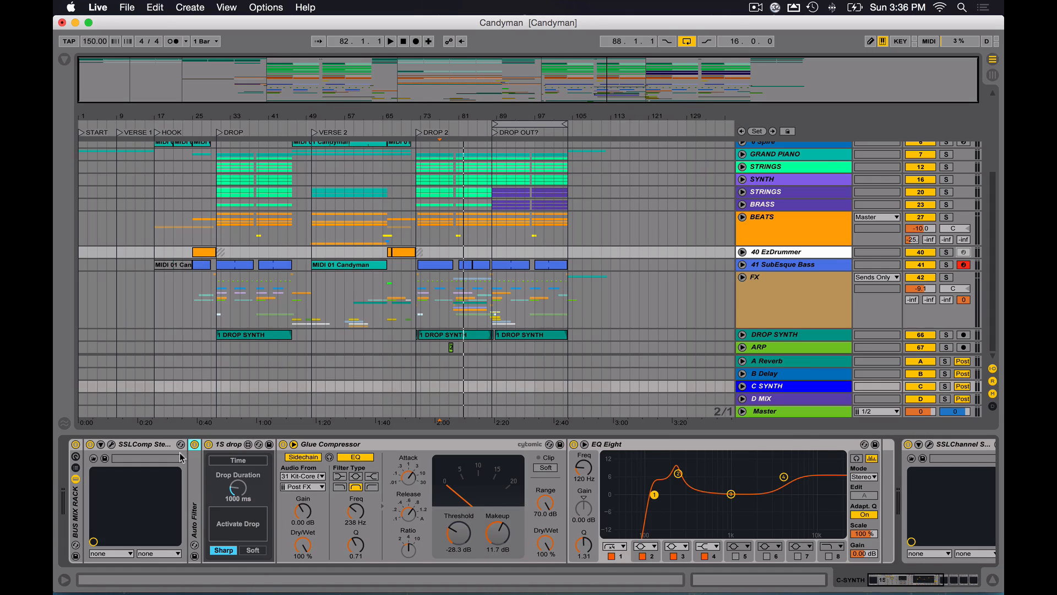
# - Turn off the 1S drop device on C SYNTH and select the Glue Compressor after it
pyautogui.click(232, 445)
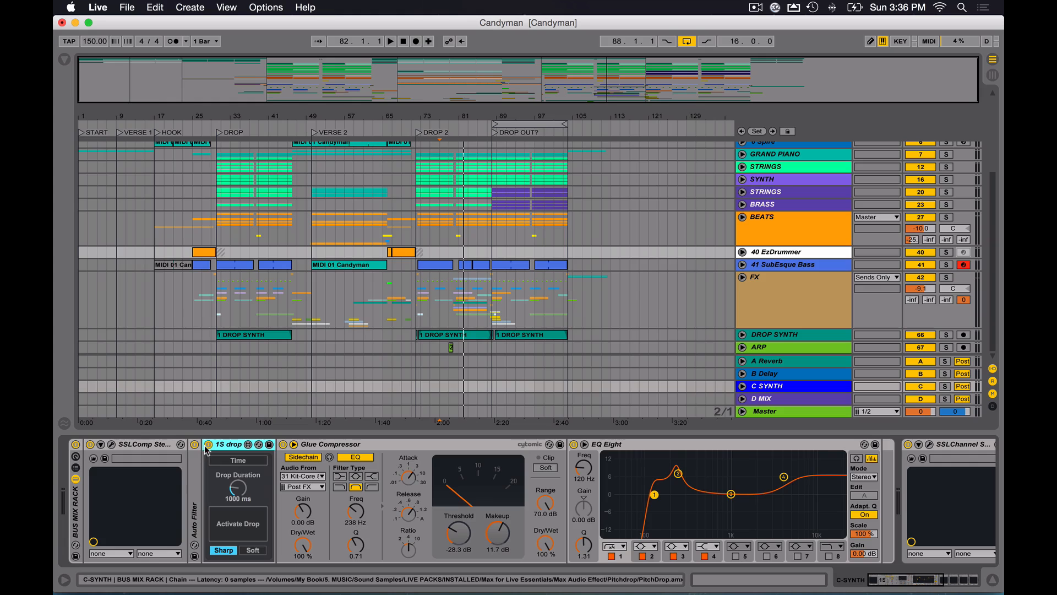
pyautogui.click(424, 445)
pyautogui.hscroll(3, 443, 447)
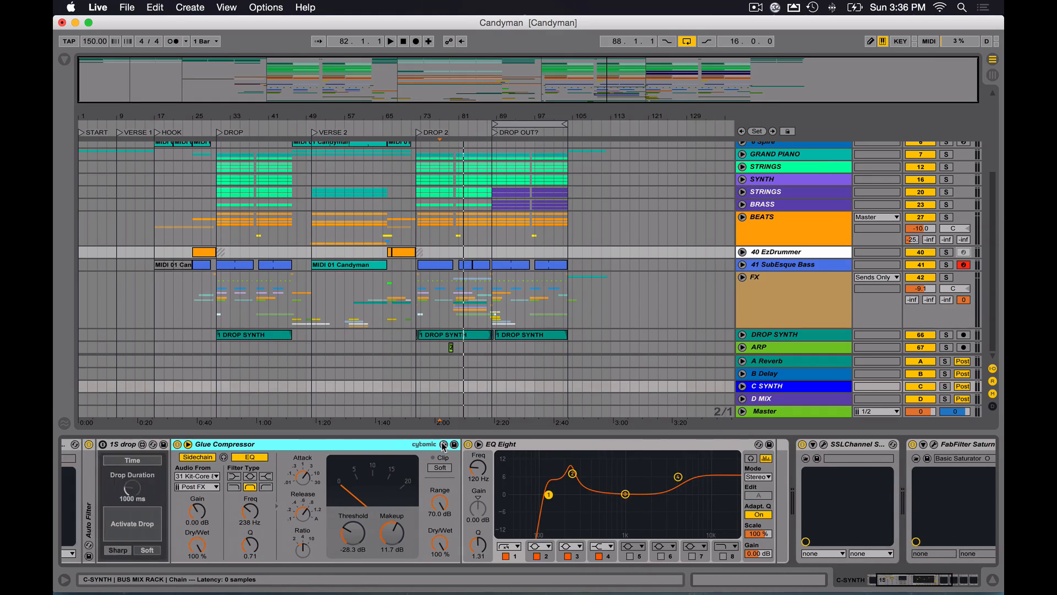
pyautogui.hscroll(4, 443, 447)
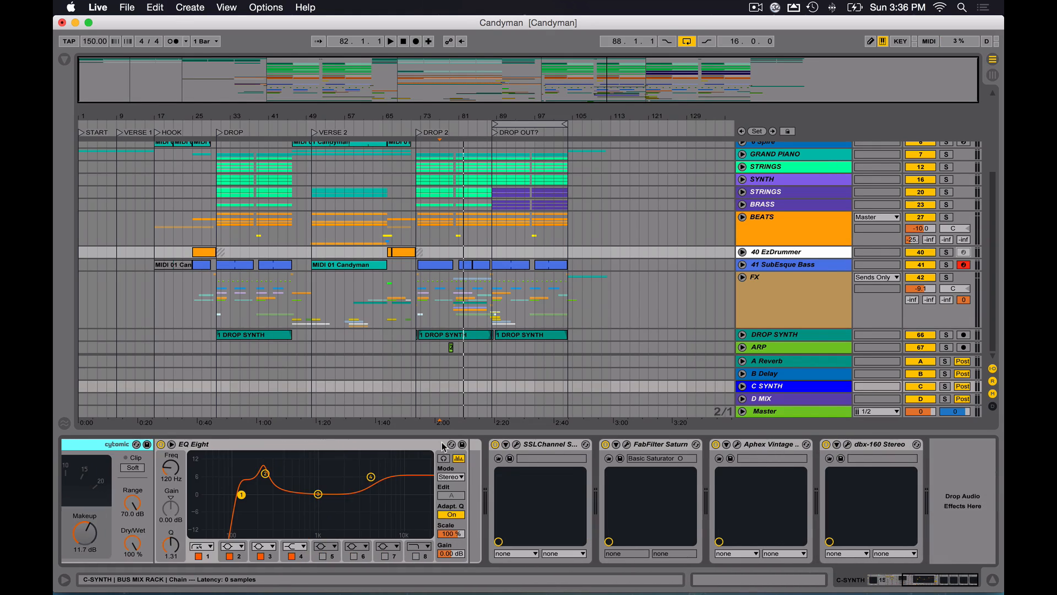
# - Select the EQ Eight on C SYNTH, view the SSLChannel Stereo plug-in's window and close it
pyautogui.click(321, 445)
pyautogui.click(512, 449)
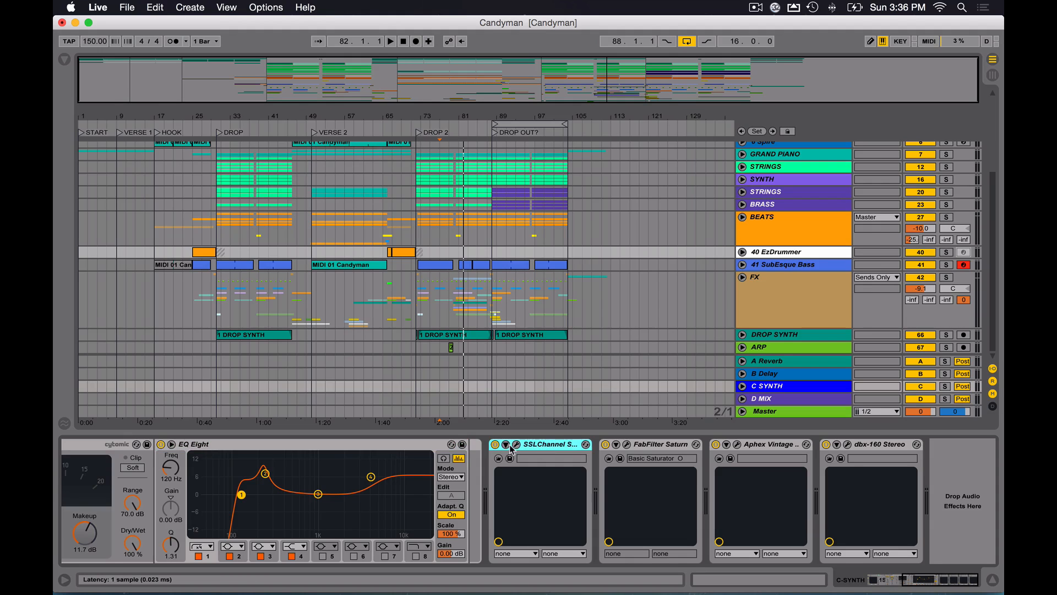
pyautogui.click(516, 445)
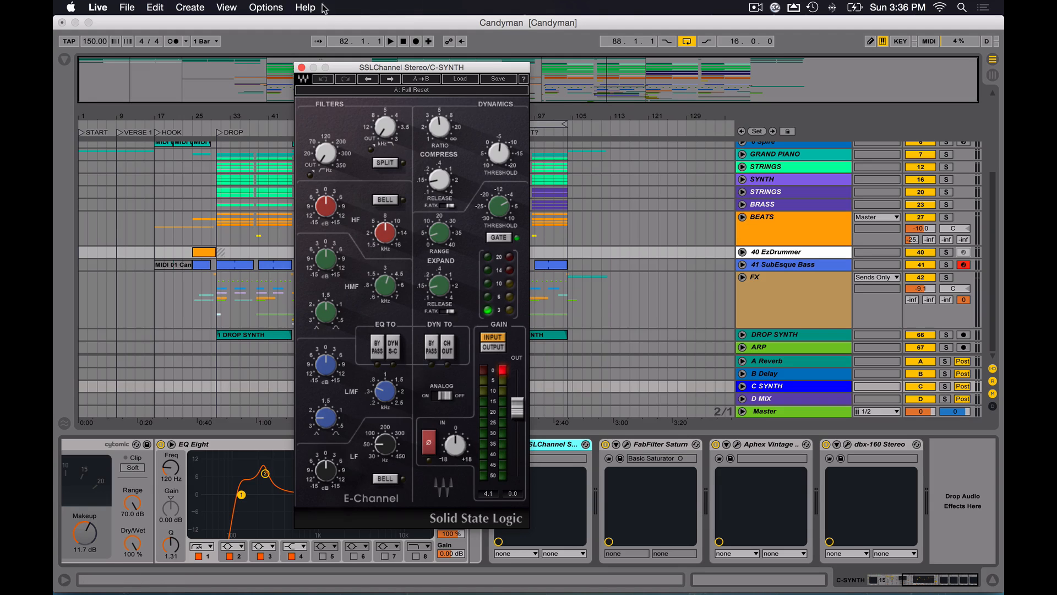
pyautogui.click(301, 67)
# - View the FabFilter Saturn plug-in's window on C SYNTH and close it
pyautogui.click(663, 450)
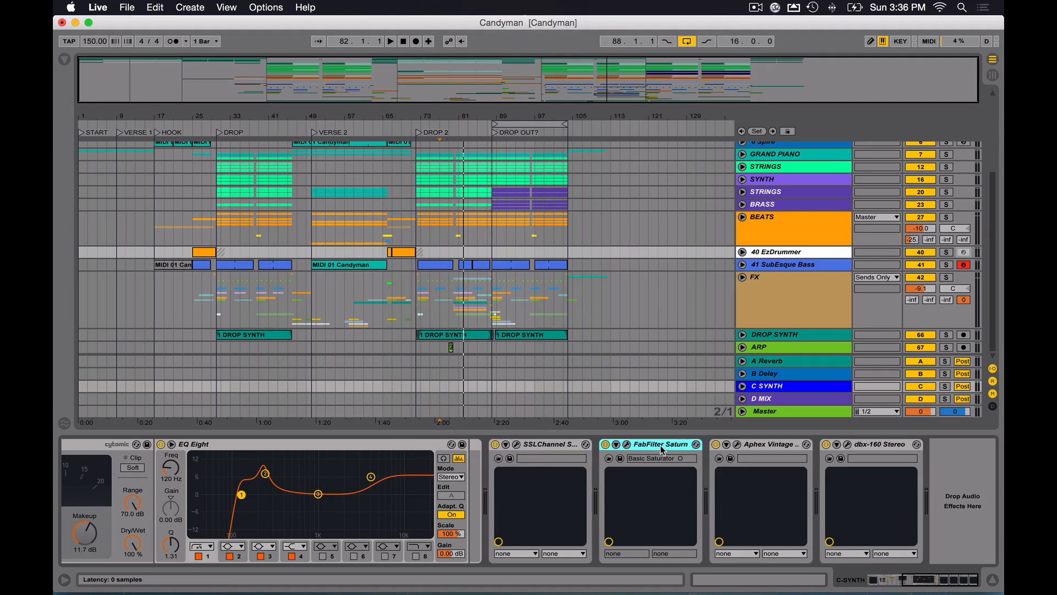
pyautogui.click(628, 445)
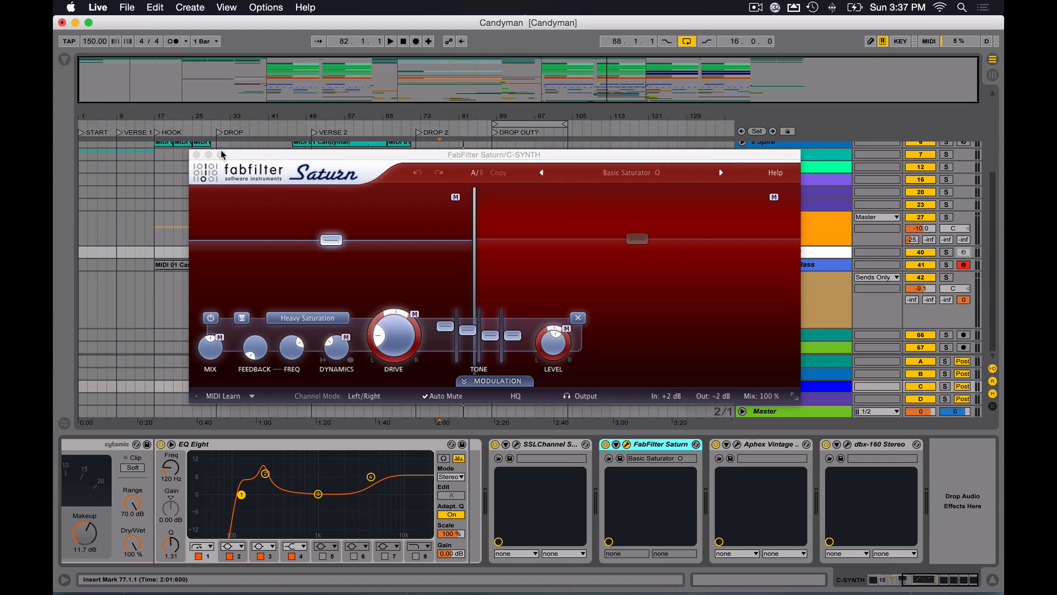
pyautogui.click(196, 154)
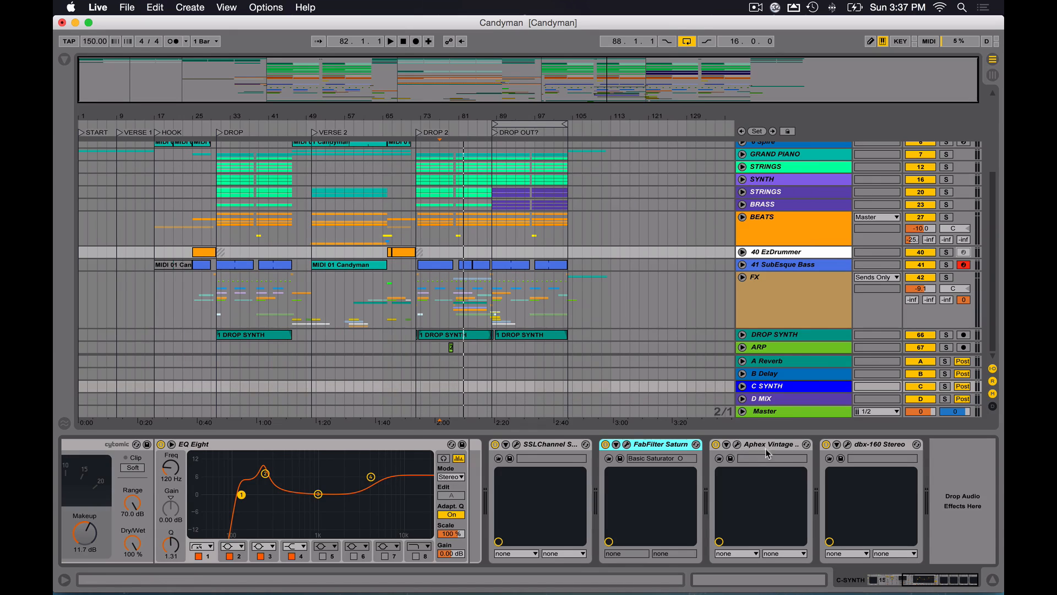
# - Show the Aphex Vintage Exciter window on C SYNTH and move it over the arrangement
pyautogui.click(737, 445)
pyautogui.moveTo(622, 145)
pyautogui.mouseDown()
pyautogui.moveTo(542, 193)
pyautogui.moveTo(528, 173)
pyautogui.mouseUp()
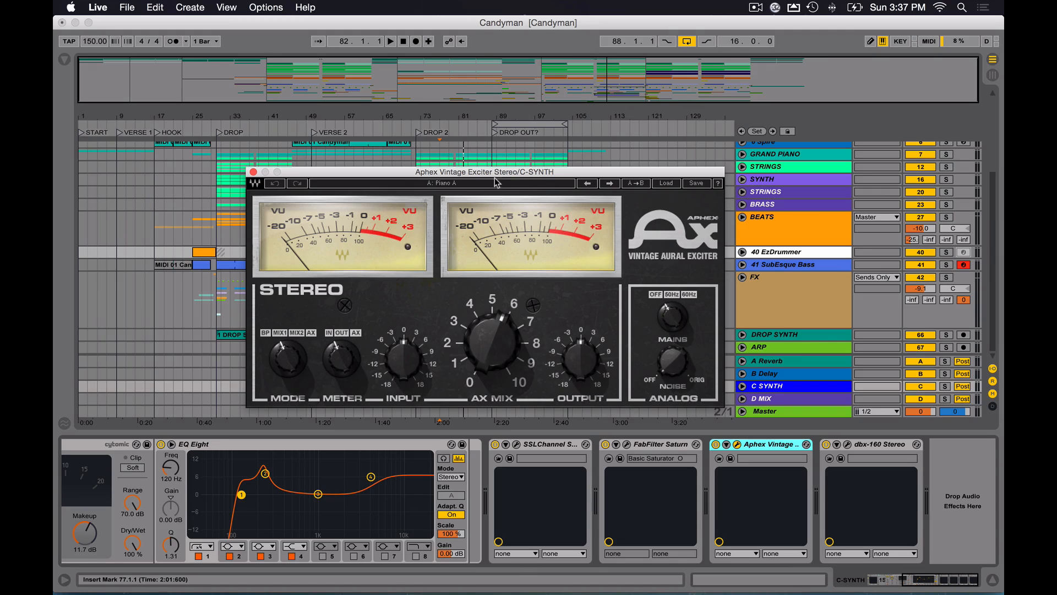
# - Audition the C SYNTH and D MIX returns soloed together from bar 77, unsolo both and close the Aphex Vintage Exciter window
pyautogui.click(945, 399)
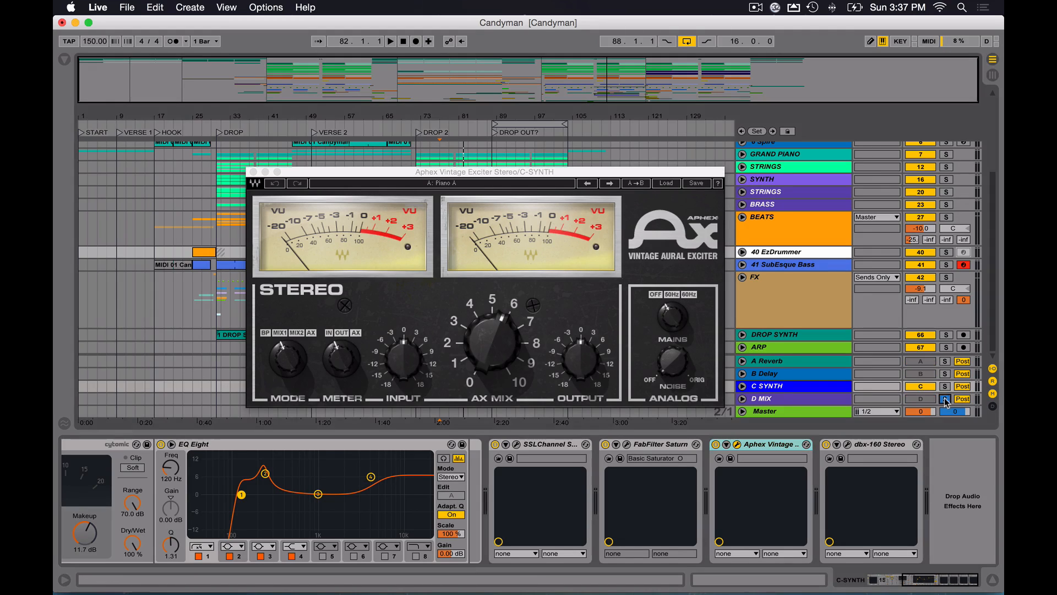
pyautogui.click(945, 386)
pyautogui.press('space')
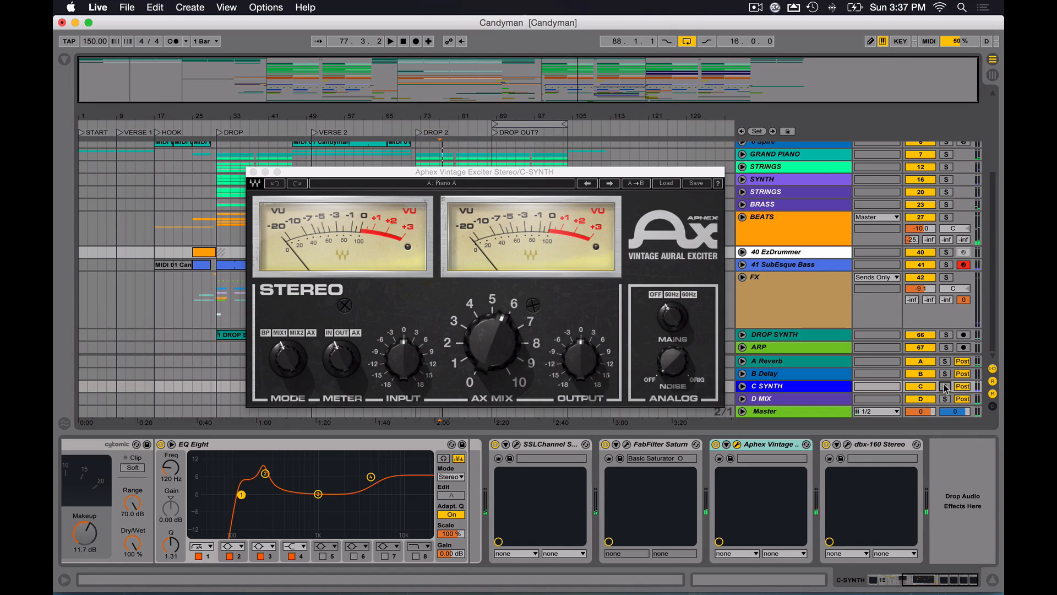
pyautogui.keyDown('super'); pyautogui.click(945, 399); pyautogui.keyUp('super')
pyautogui.press('space')
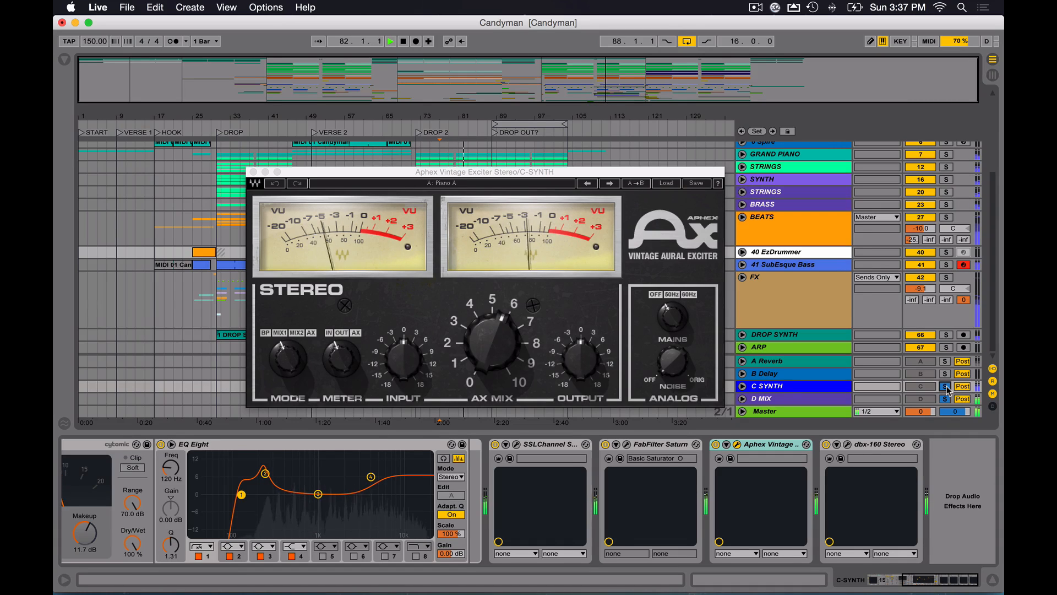
pyautogui.press('space')
pyautogui.click(945, 386)
pyautogui.click(945, 399)
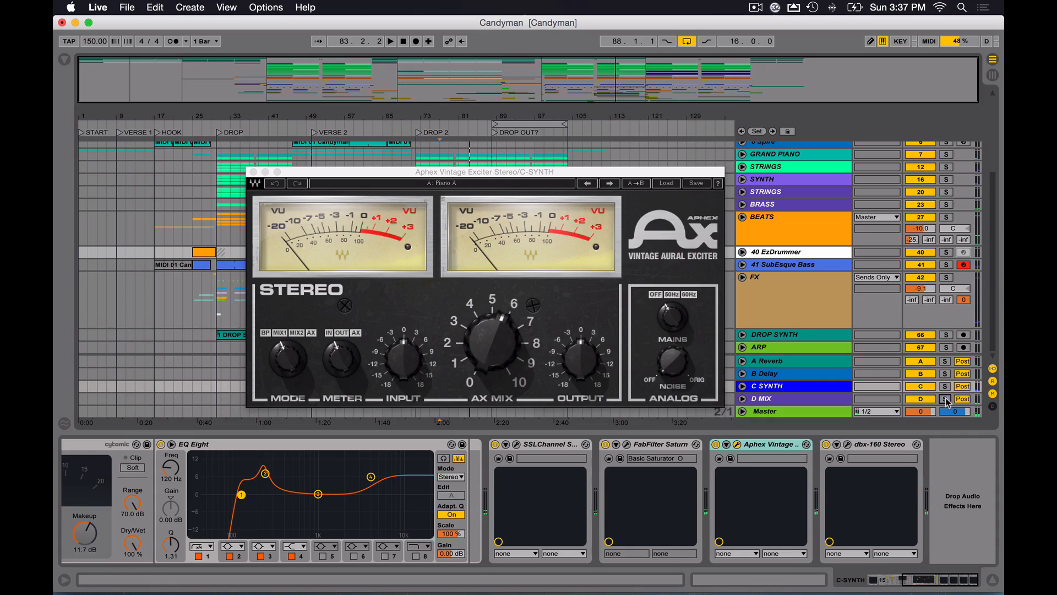
pyautogui.click(254, 172)
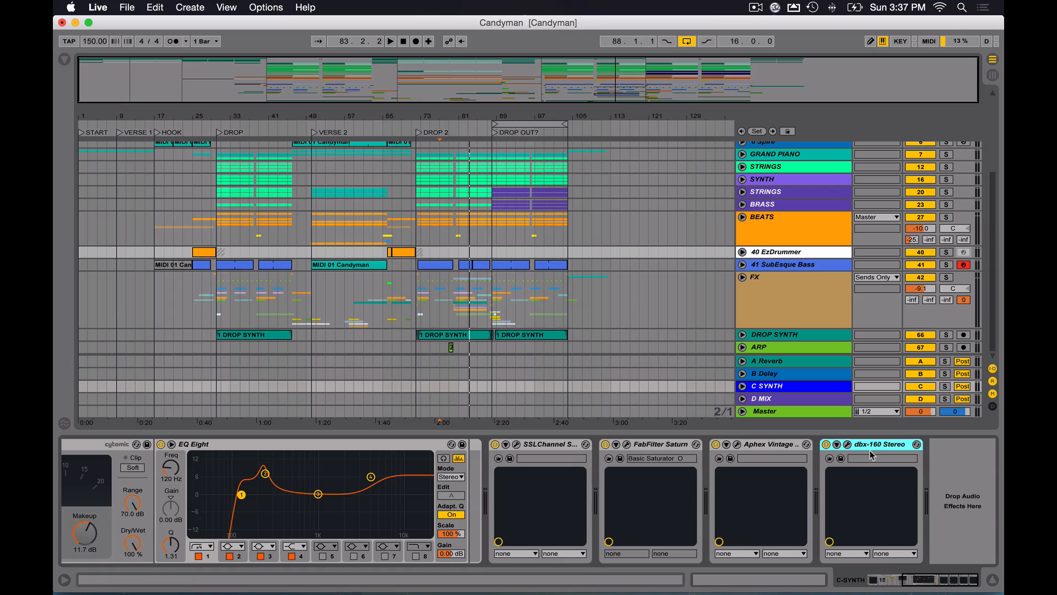
# - Show the dbx-160 Stereo compressor's plug-in window on C SYNTH and reposition it slightly
pyautogui.rightClick(849, 448)
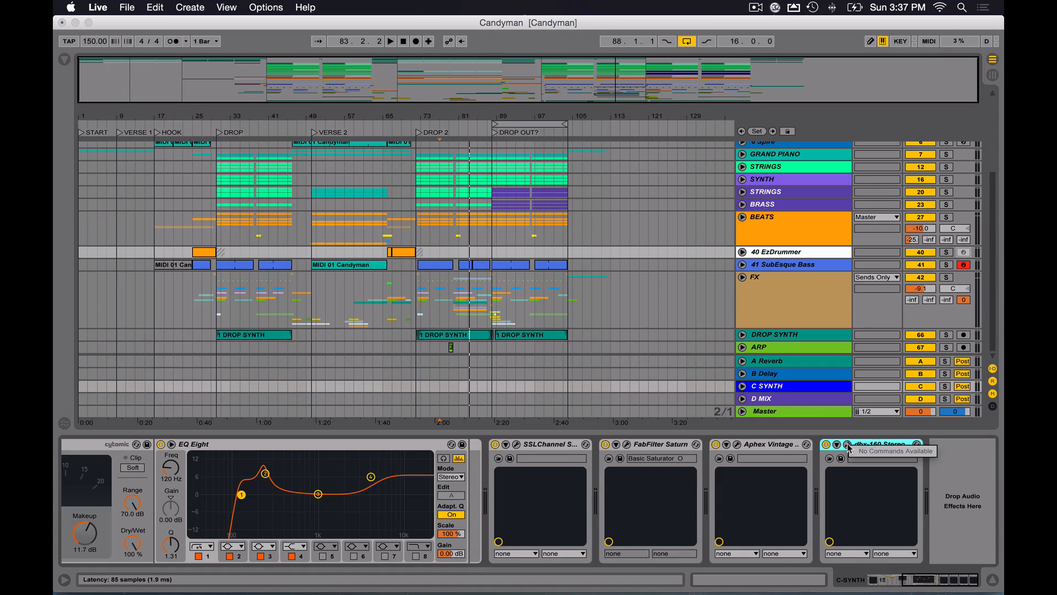
pyautogui.rightClick(849, 443)
pyautogui.click(842, 428)
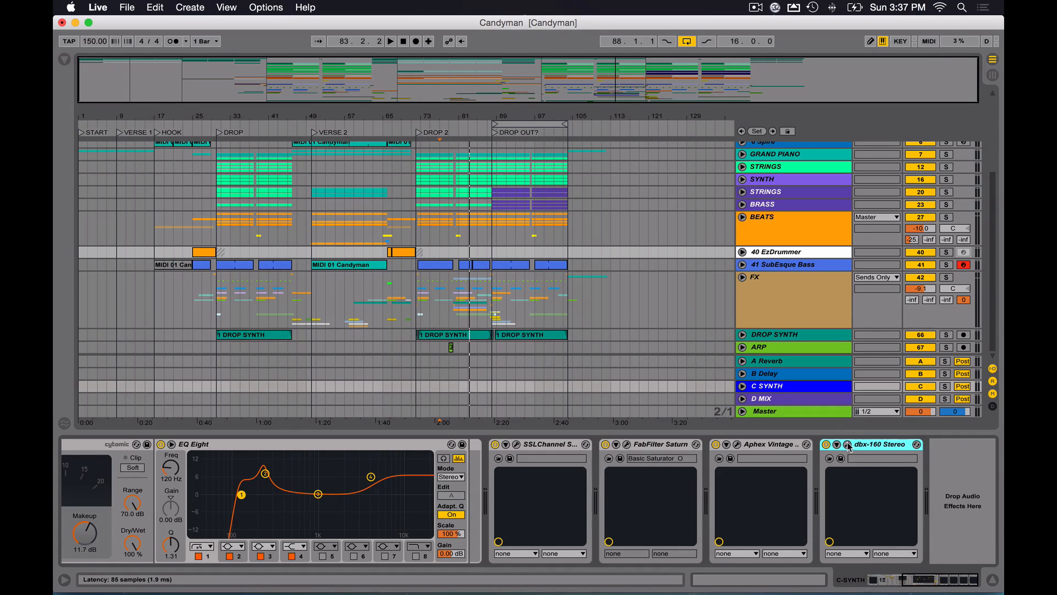
pyautogui.click(848, 445)
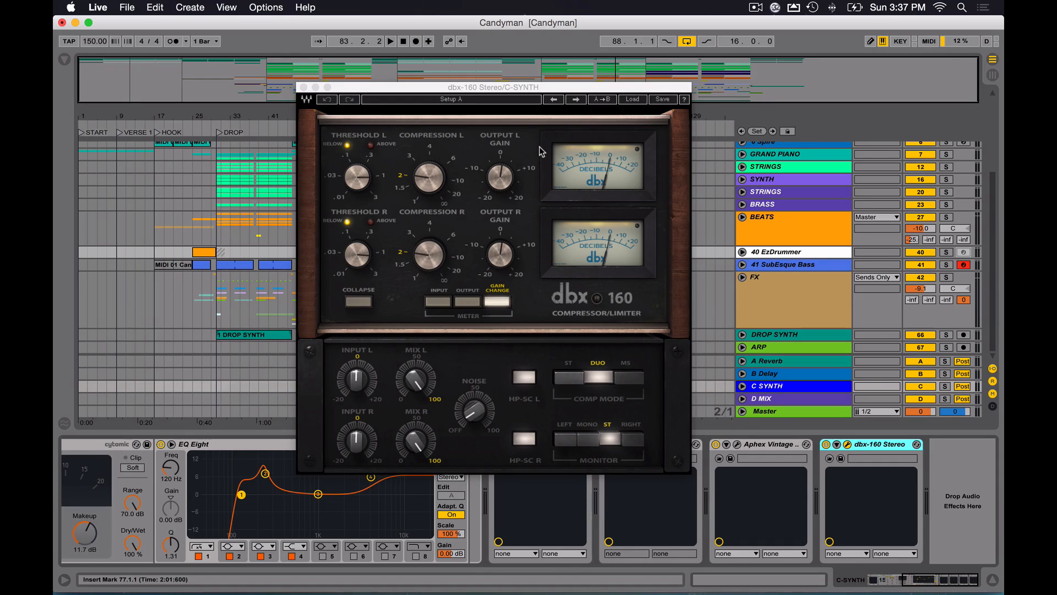
pyautogui.moveTo(415, 88); pyautogui.dragTo(402, 83)
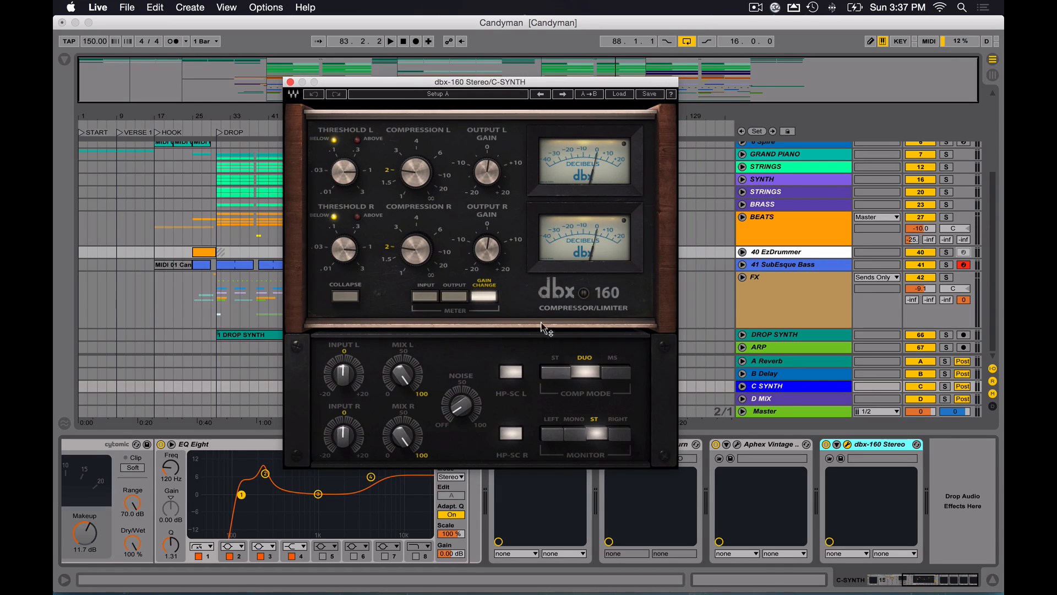
# - Look through the dbx-160's factory presets and dismiss the list without loading one
pyautogui.click(614, 98)
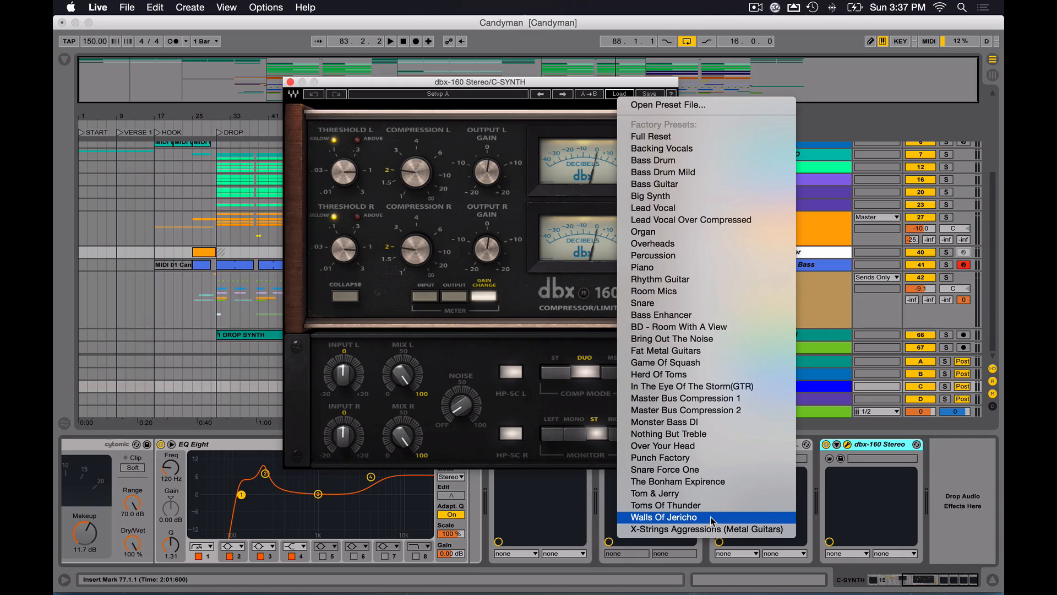
pyautogui.click(487, 84)
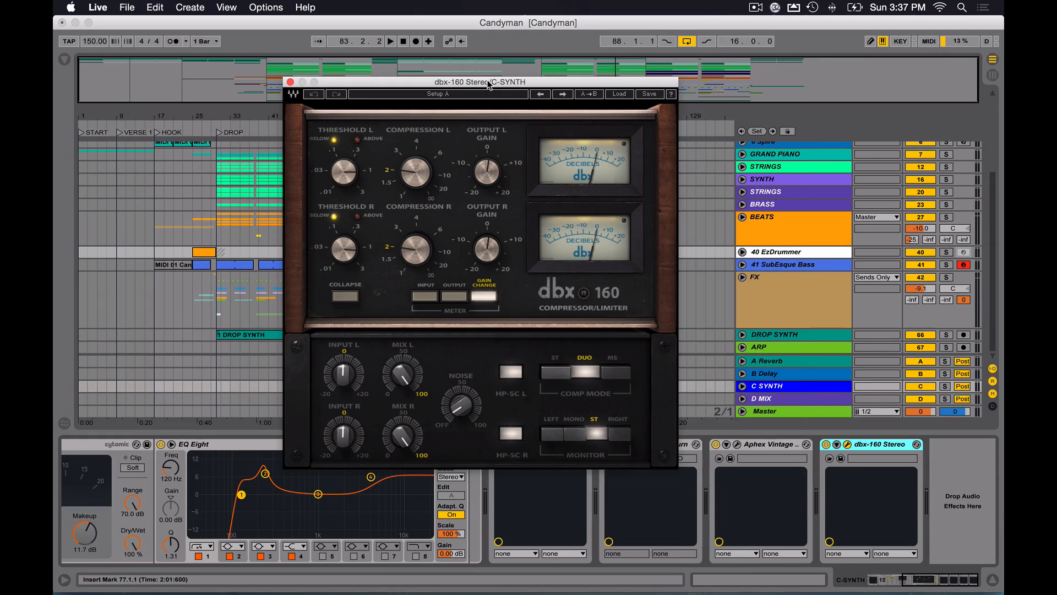
pyautogui.click(617, 94)
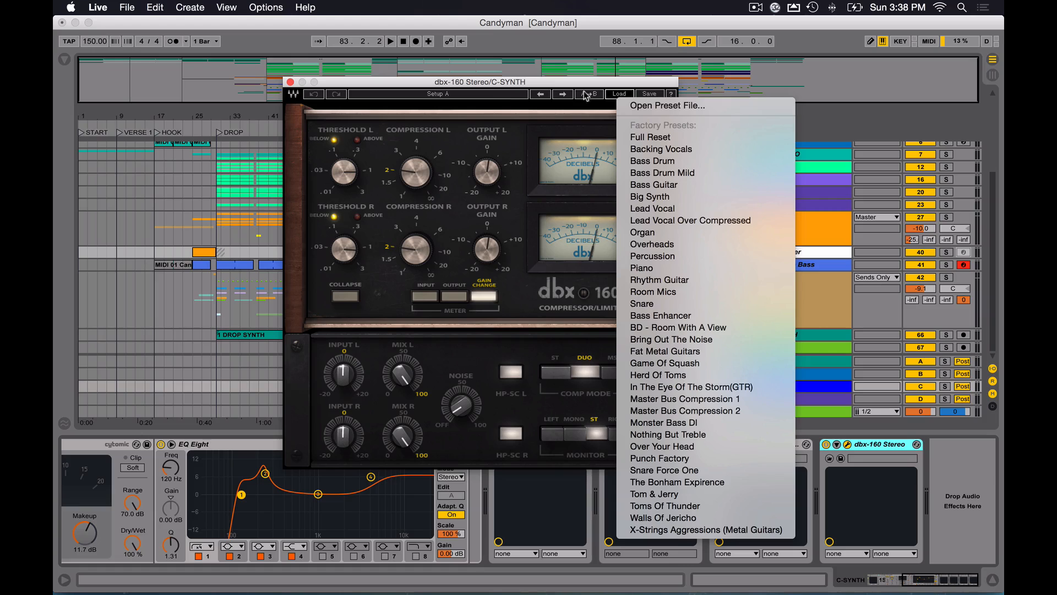
pyautogui.click(551, 94)
# - Play the full mix from bar 77 with the dbx-160 window open to watch its meters
pyautogui.moveTo(484, 172)
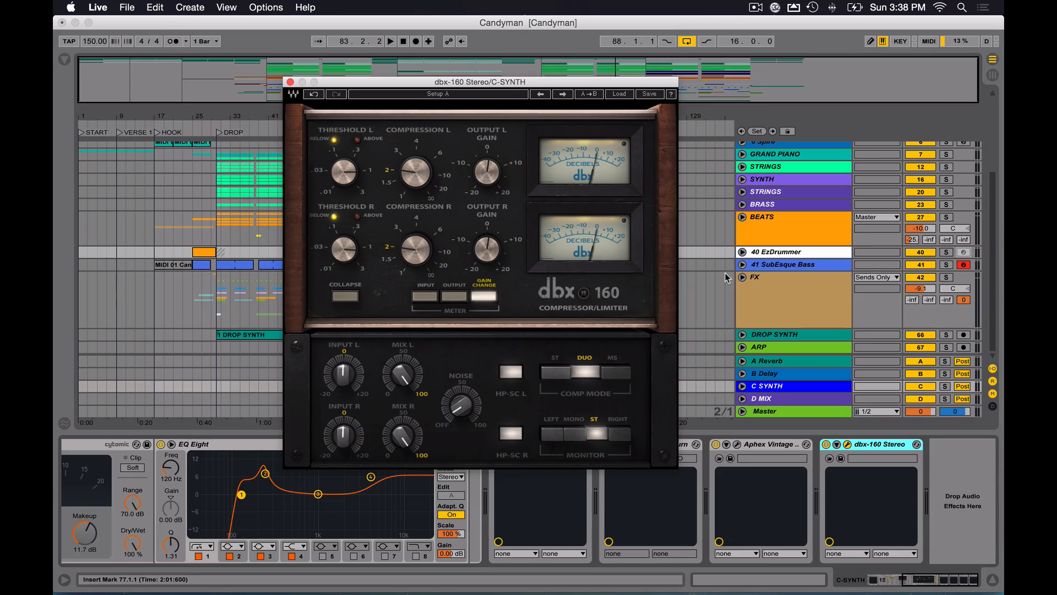
pyautogui.press('space')
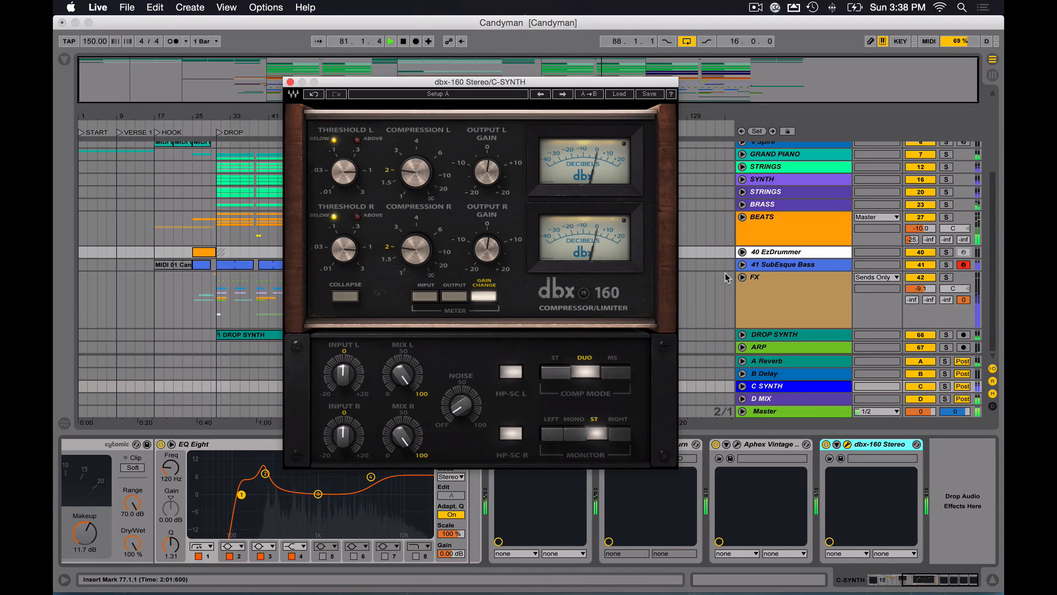
# - Stop playback, close the dbx-160 window and unfold the C SYNTH return
pyautogui.press('space')
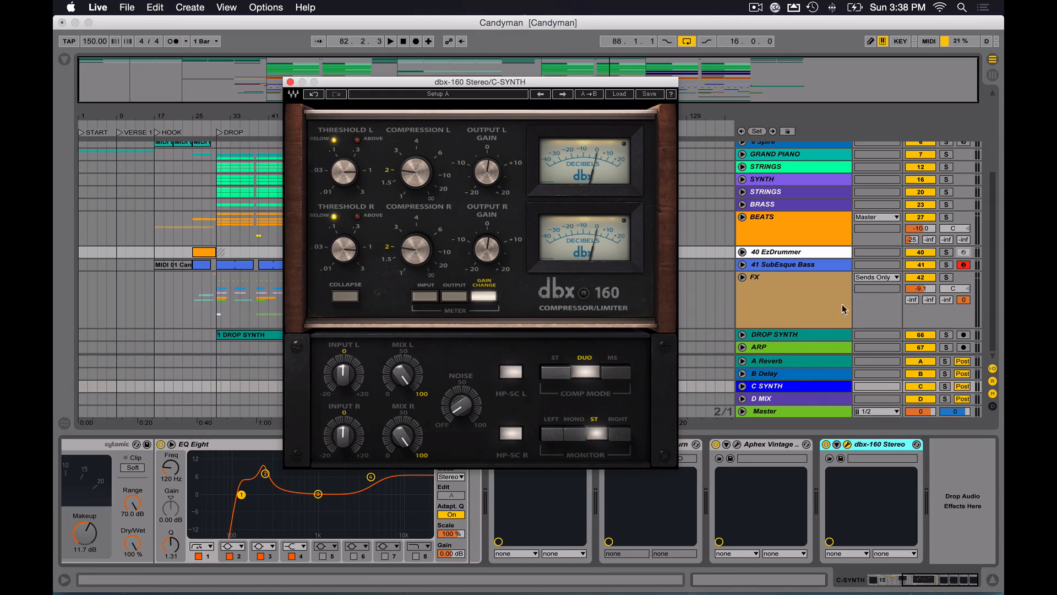
pyautogui.click(814, 388)
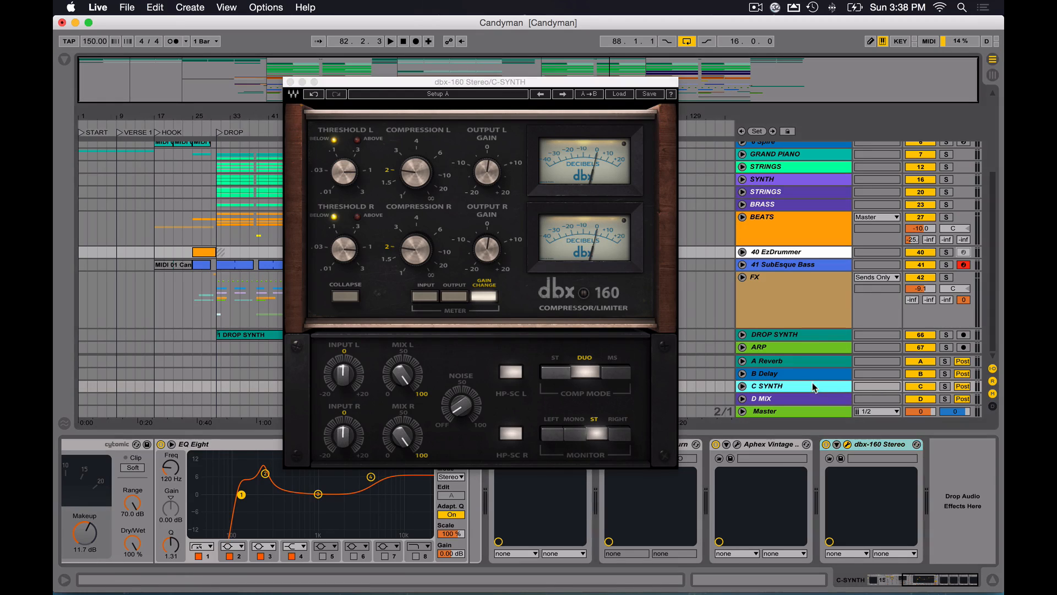
pyautogui.click(291, 82)
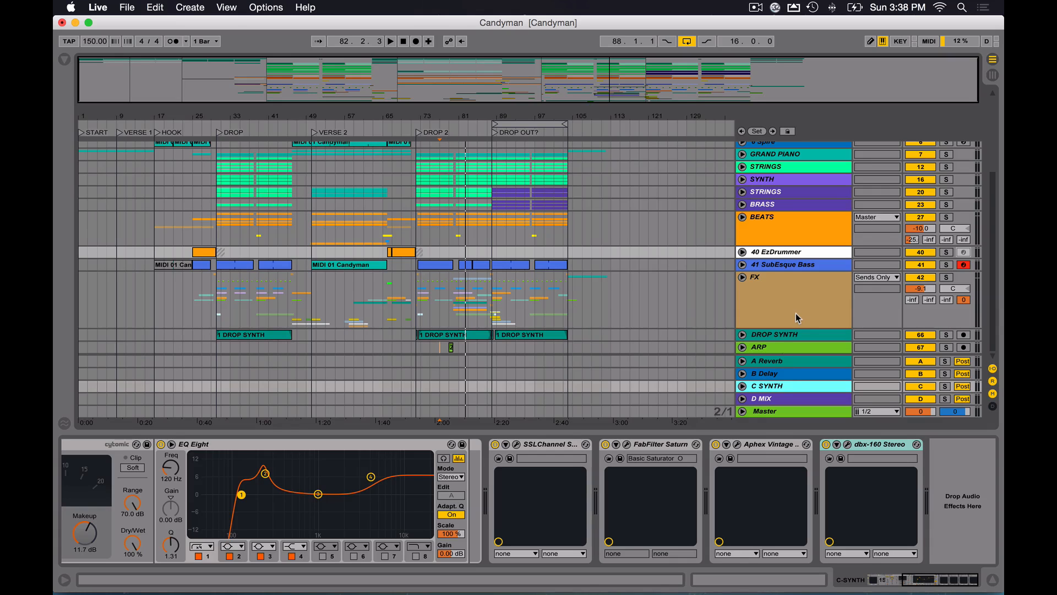
pyautogui.click(741, 386)
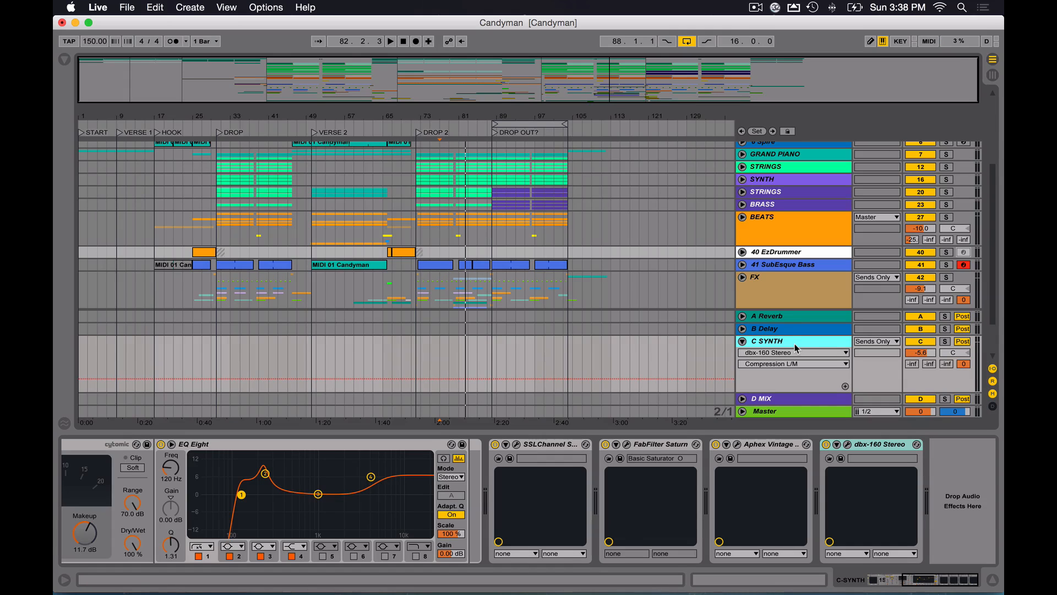
# - Unfold the B Delay and A Reverb returns and view their devices and routing
pyautogui.click(762, 400)
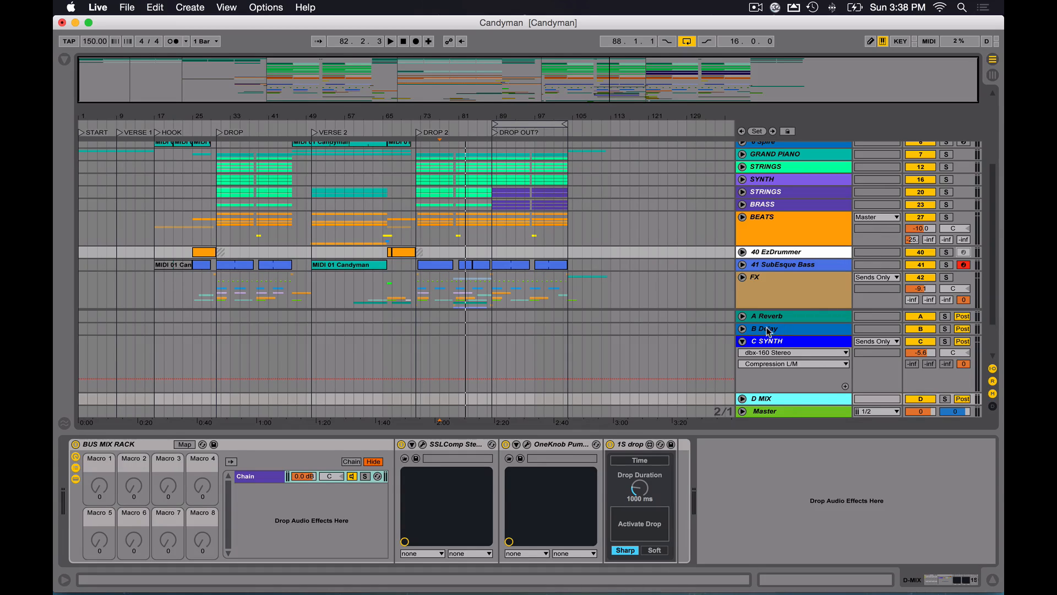
pyautogui.click(742, 329)
pyautogui.click(811, 283)
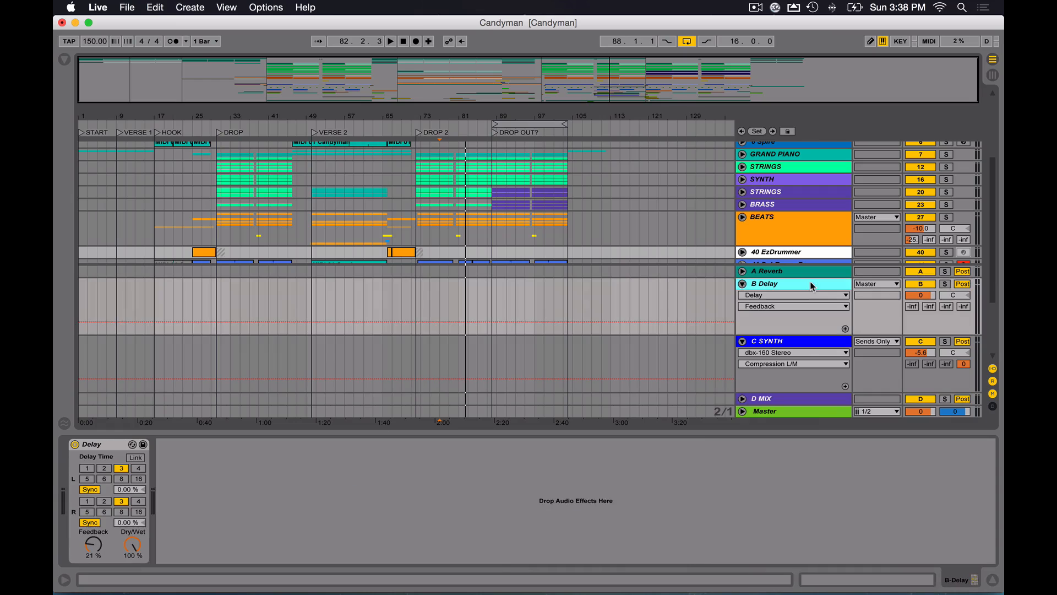
pyautogui.moveTo(781, 266); pyautogui.dragTo(782, 221)
pyautogui.moveTo(994, 271); pyautogui.dragTo(997, 223)
pyautogui.click(792, 225)
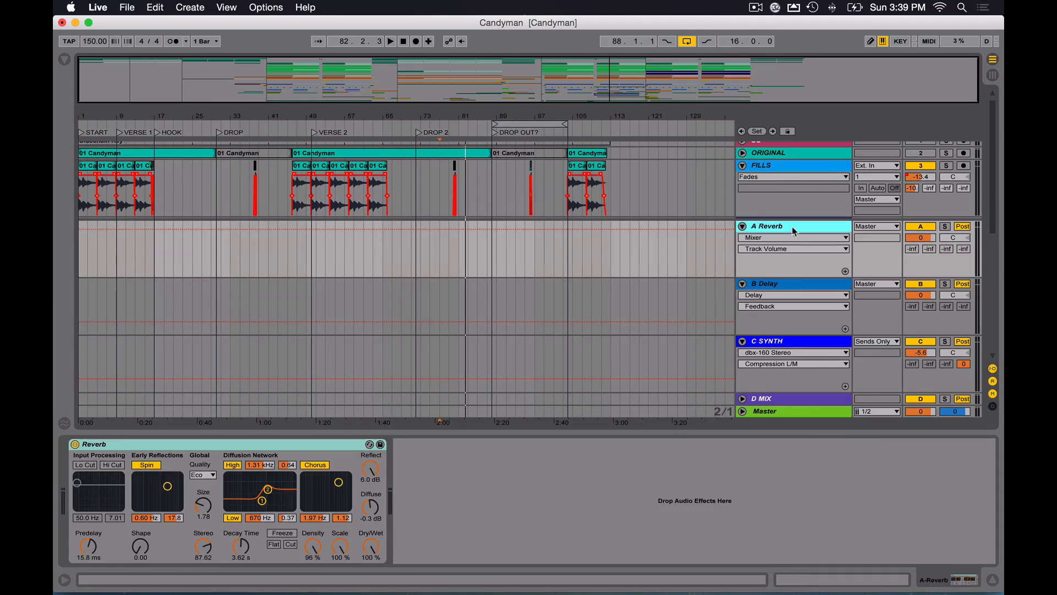
pyautogui.click(798, 296)
pyautogui.click(794, 232)
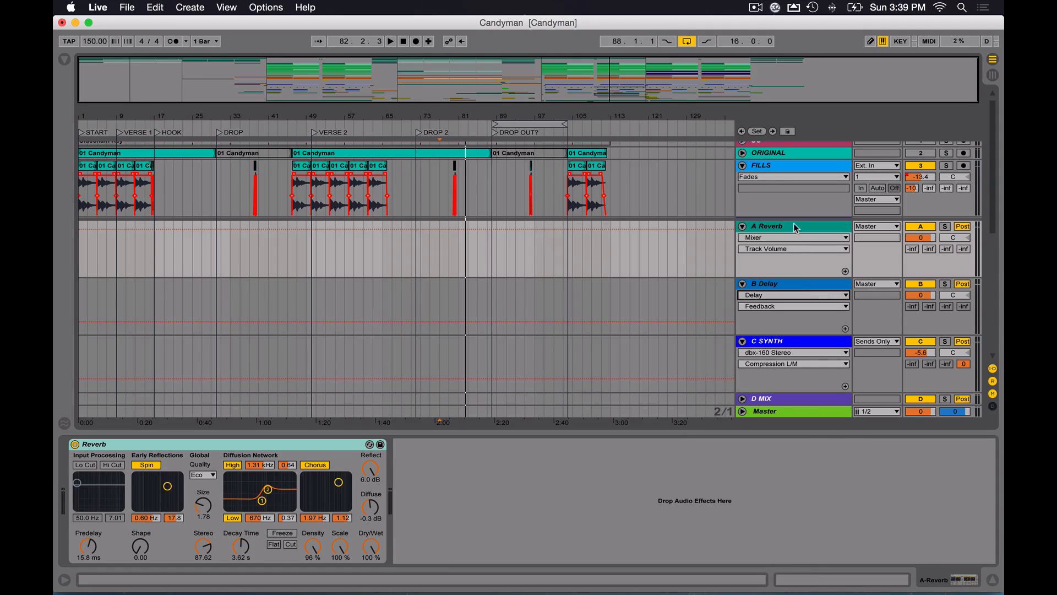
pyautogui.rightClick(795, 287)
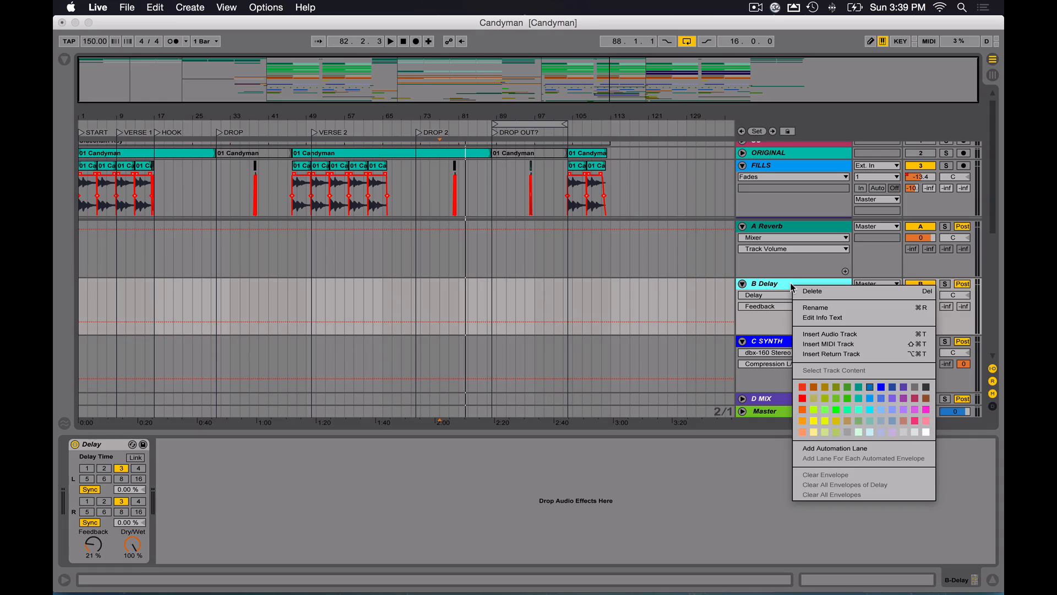
pyautogui.click(719, 450)
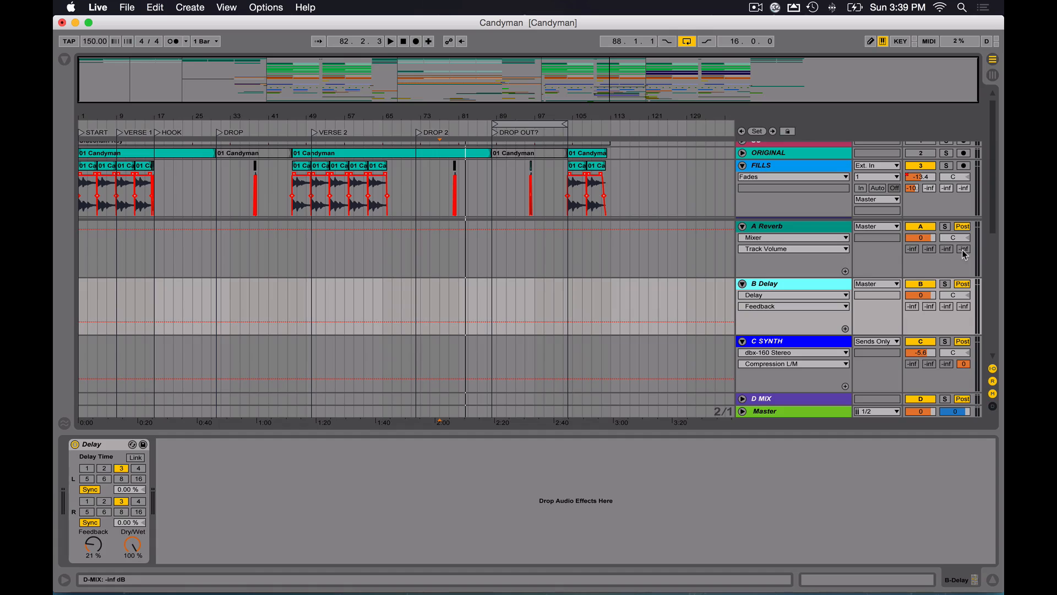
pyautogui.click(771, 227)
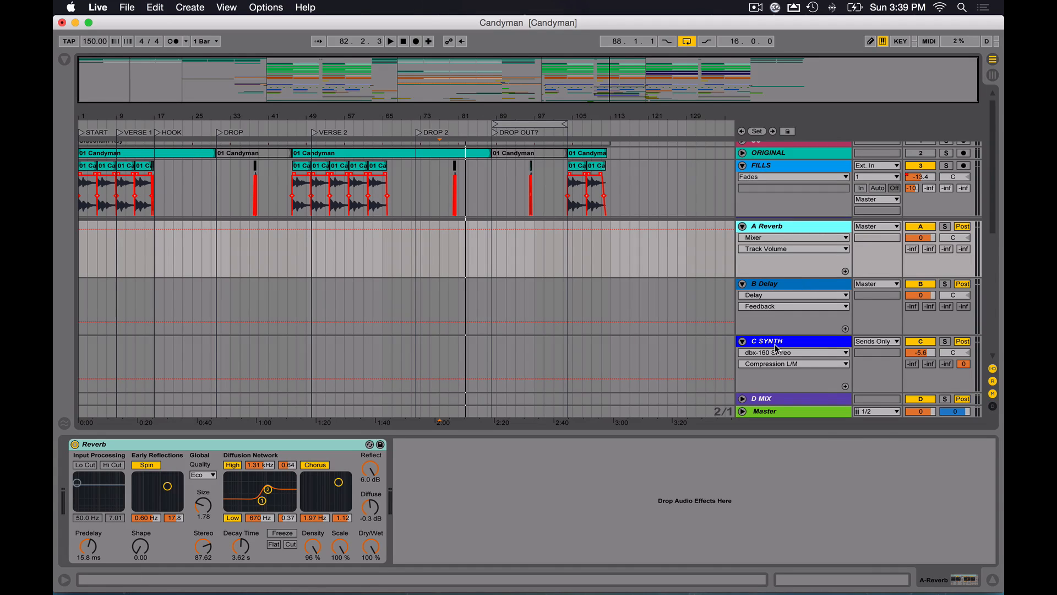
# - Try enabling the A Reverb return's send to D MIX and undo the change
pyautogui.rightClick(966, 249)
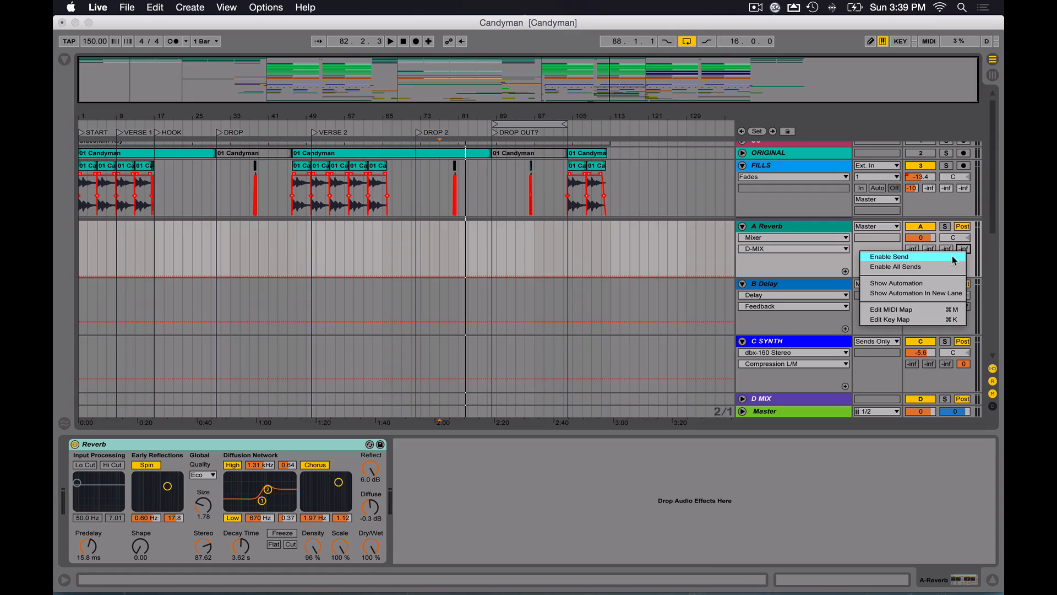
pyautogui.click(956, 261)
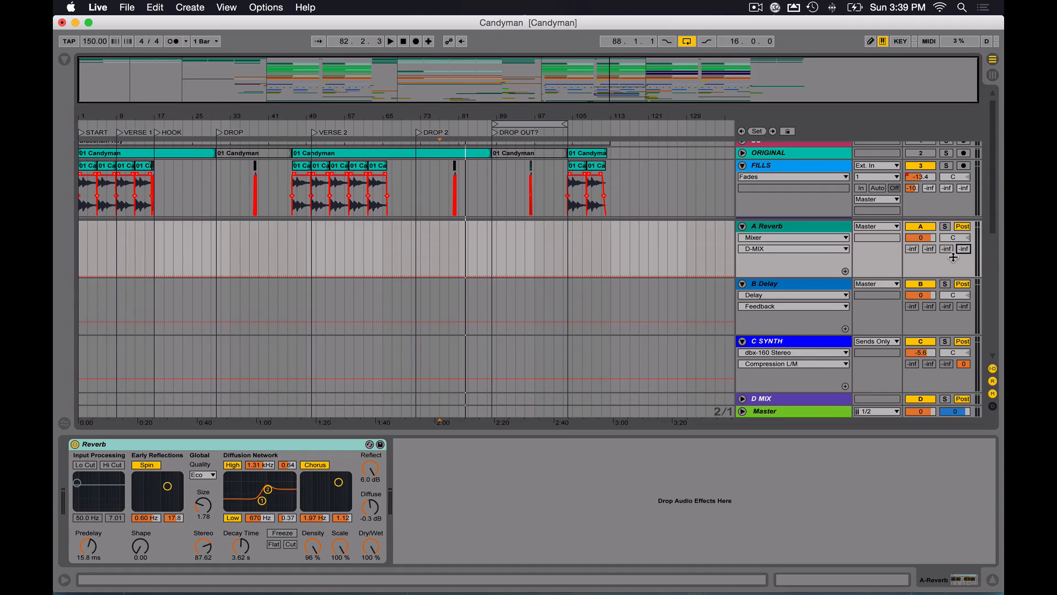
pyautogui.moveTo(953, 256)
pyautogui.mouseDown()
pyautogui.moveTo(954, 198)
pyautogui.moveTo(963, 255)
pyautogui.mouseUp()
pyautogui.press('super+z')
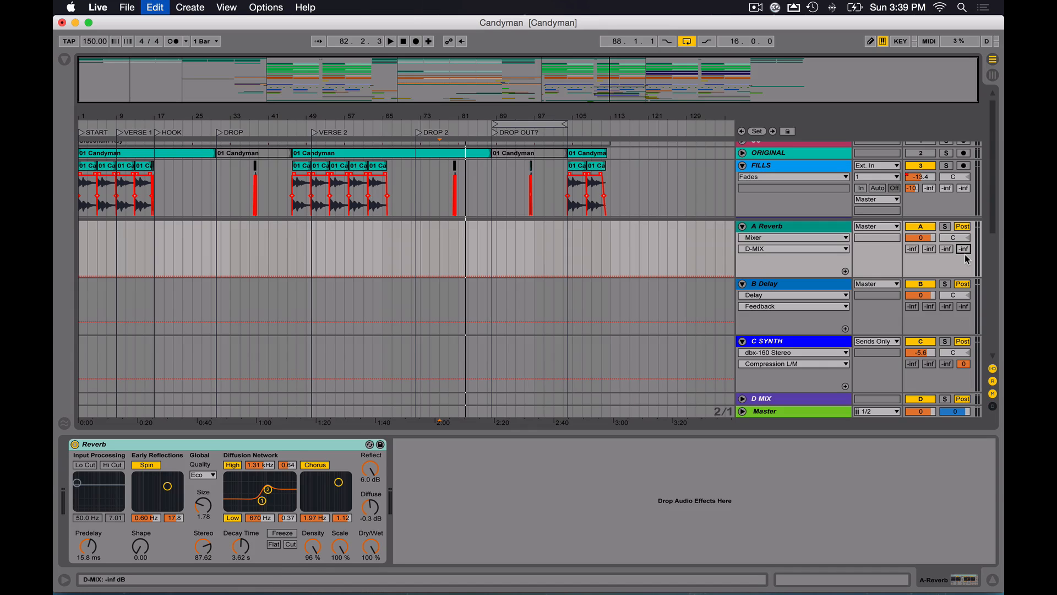
# - Fold the A Reverb and B Delay returns and display C SYNTH's device chain
pyautogui.click(743, 226)
pyautogui.click(742, 284)
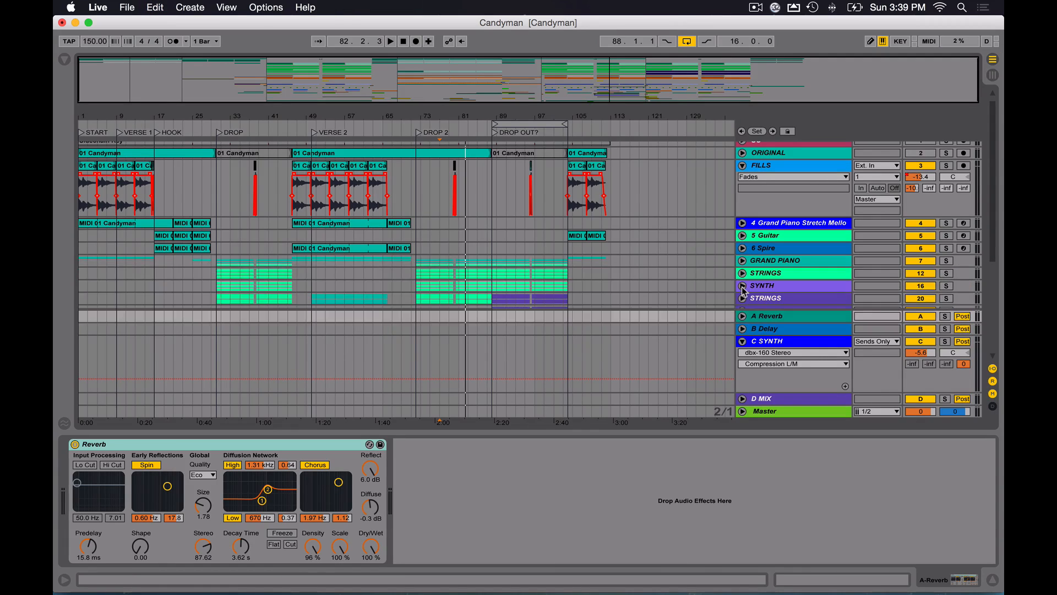
pyautogui.click(778, 343)
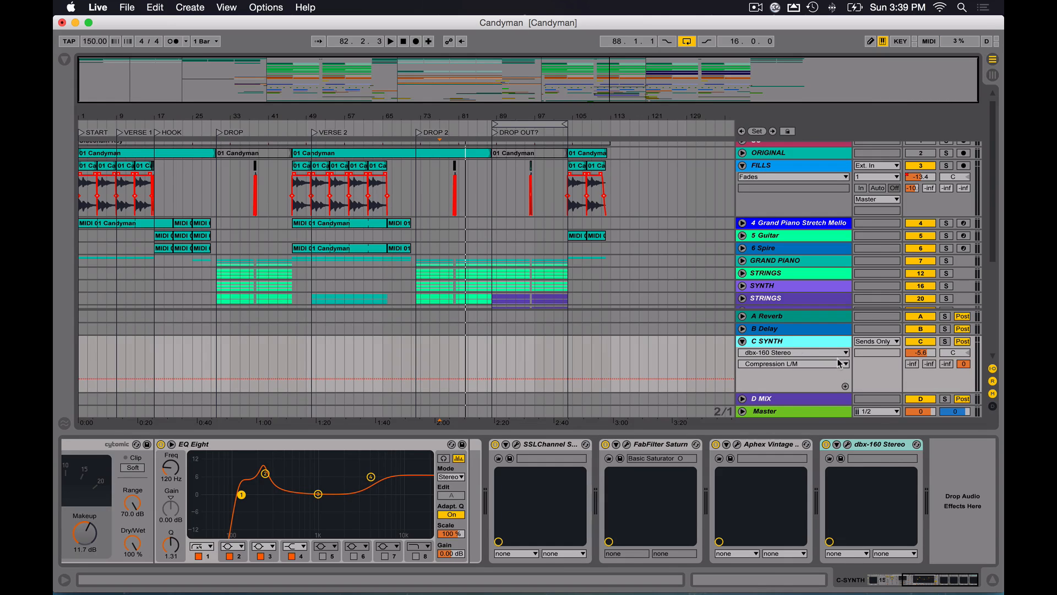
# - Unfold the D MIX return, solo it and audition it briefly from bar 77
pyautogui.click(774, 398)
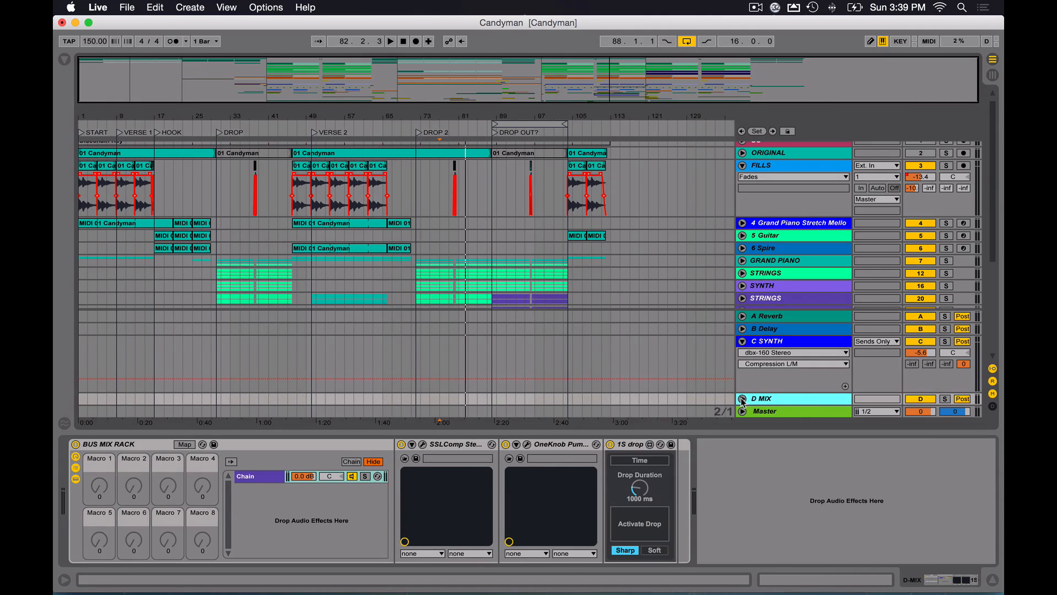
pyautogui.click(742, 398)
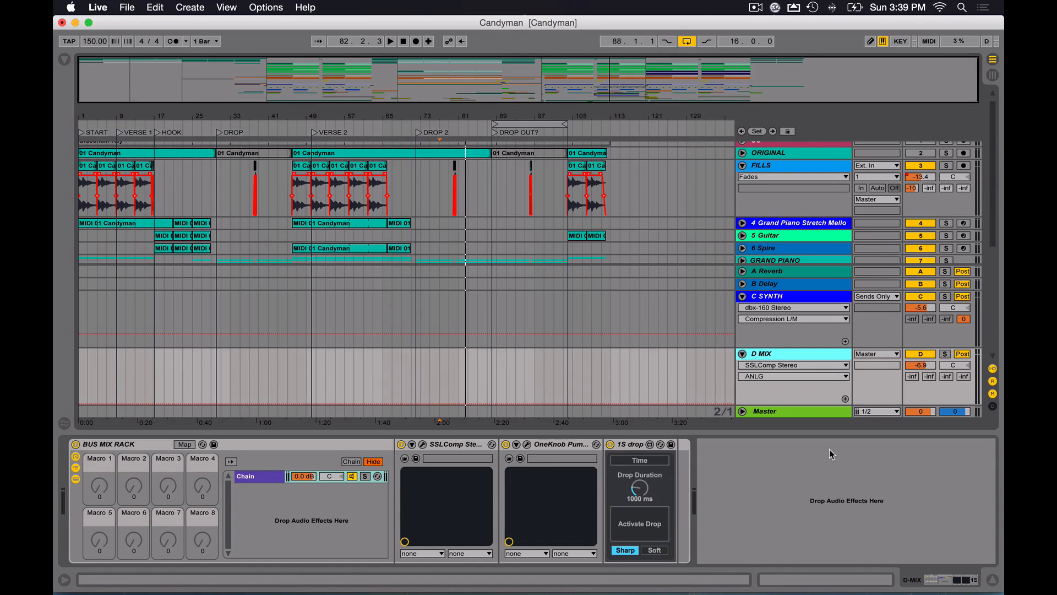
pyautogui.click(945, 354)
pyautogui.press('space')
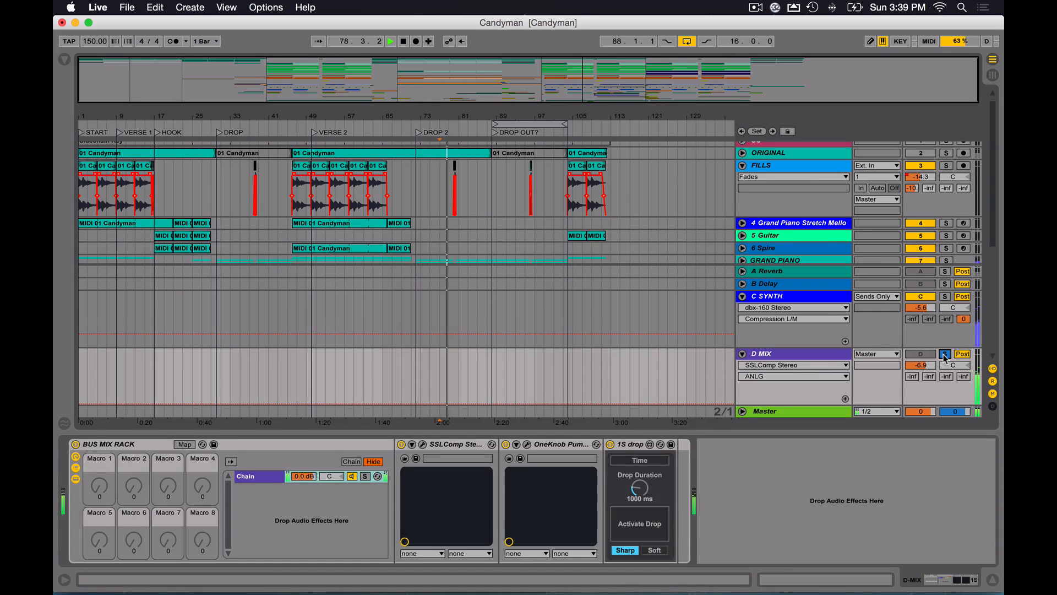
pyautogui.press('space')
pyautogui.click(839, 355)
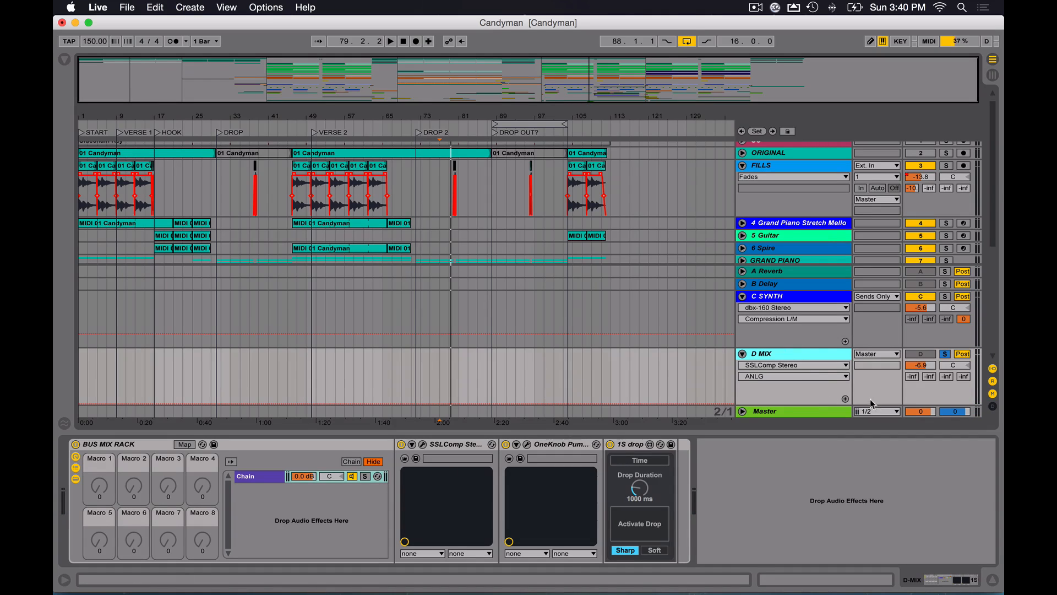
# - Unfold the FILLS track to check its output routing and sends, and fold it again
pyautogui.scroll(1, 805, 247)
pyautogui.scroll(-5, 747, 176)
pyautogui.scroll(-5, 758, 220)
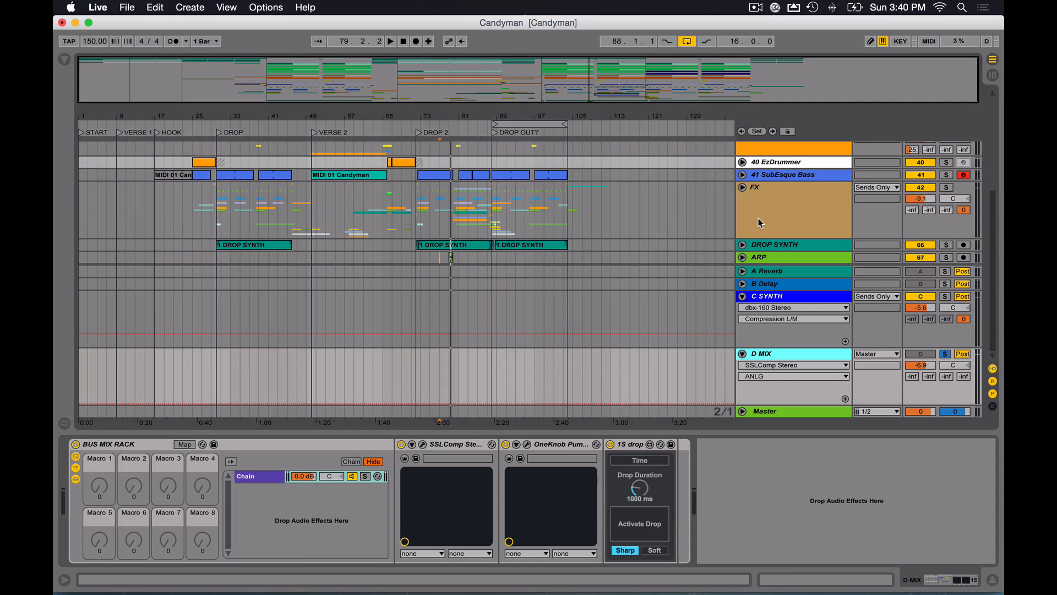
pyautogui.scroll(10, 758, 218)
pyautogui.click(747, 171)
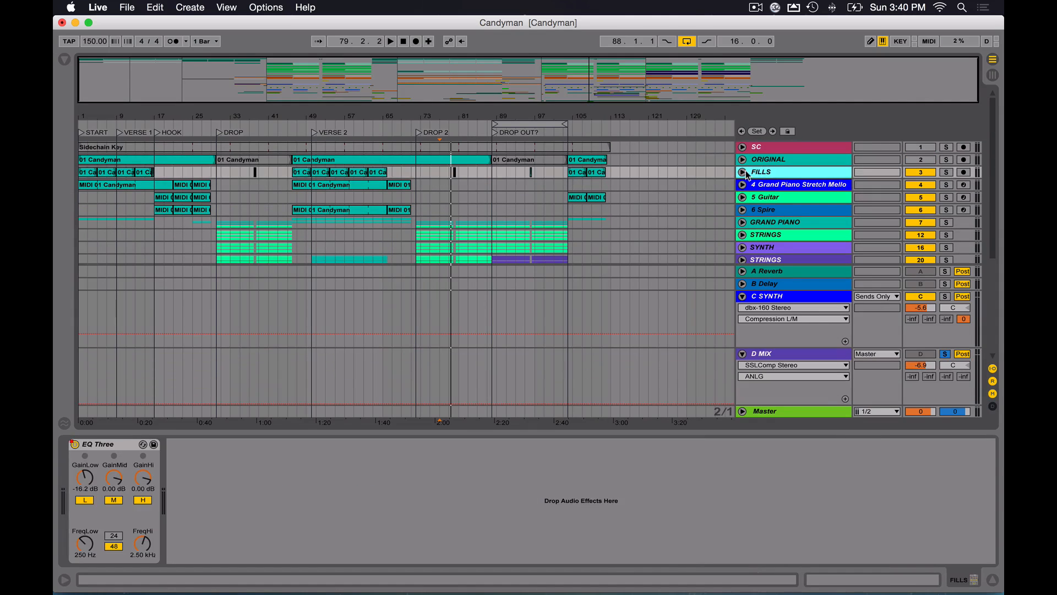
pyautogui.click(743, 171)
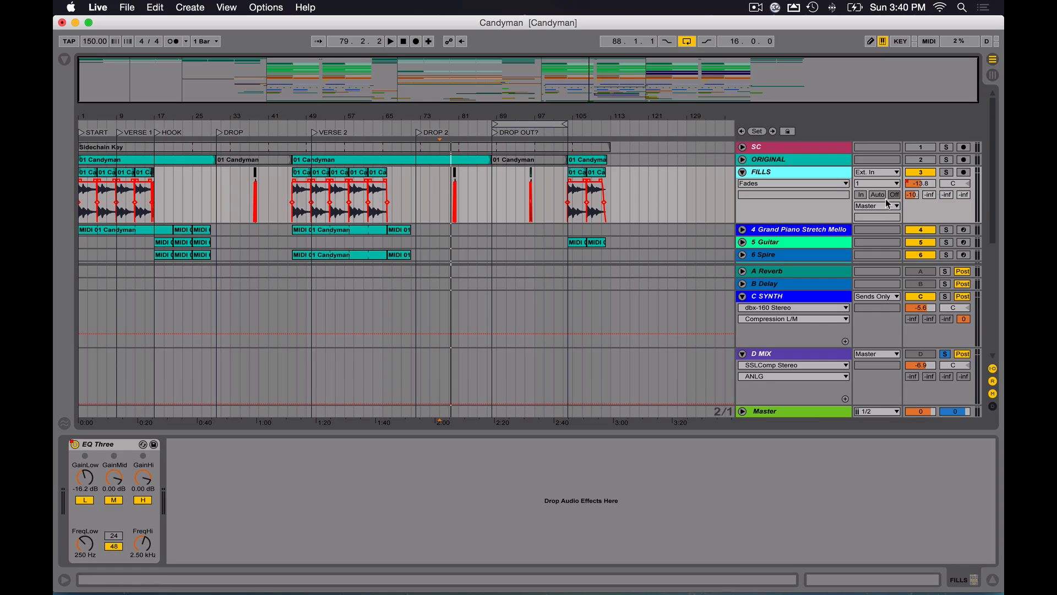
pyautogui.click(743, 172)
pyautogui.scroll(-10, 799, 220)
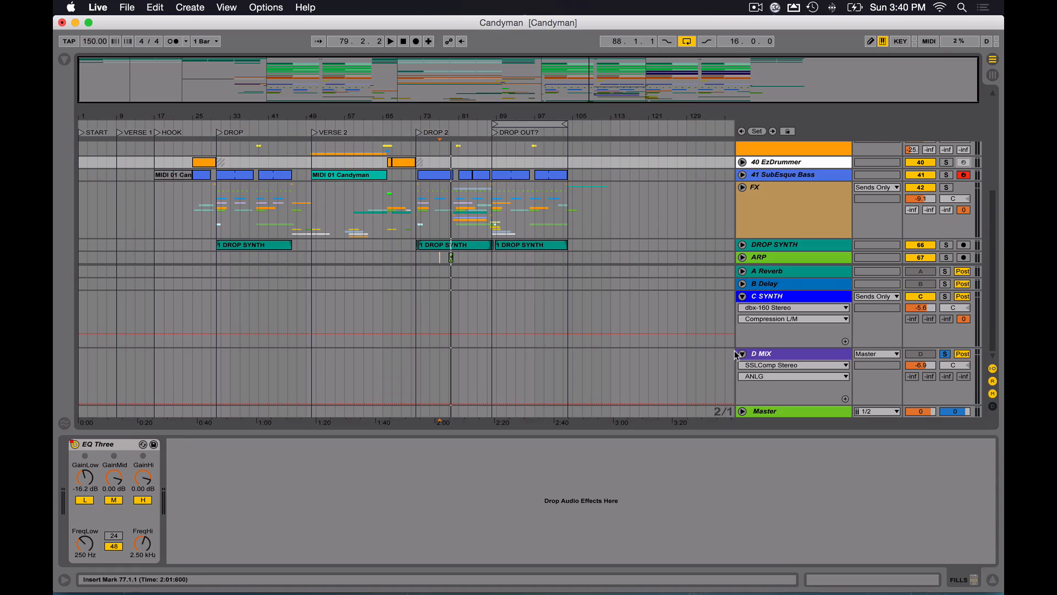
# - Examine the SSLComp Stereo compressor's plug-in window on D MIX and close it
pyautogui.click(765, 359)
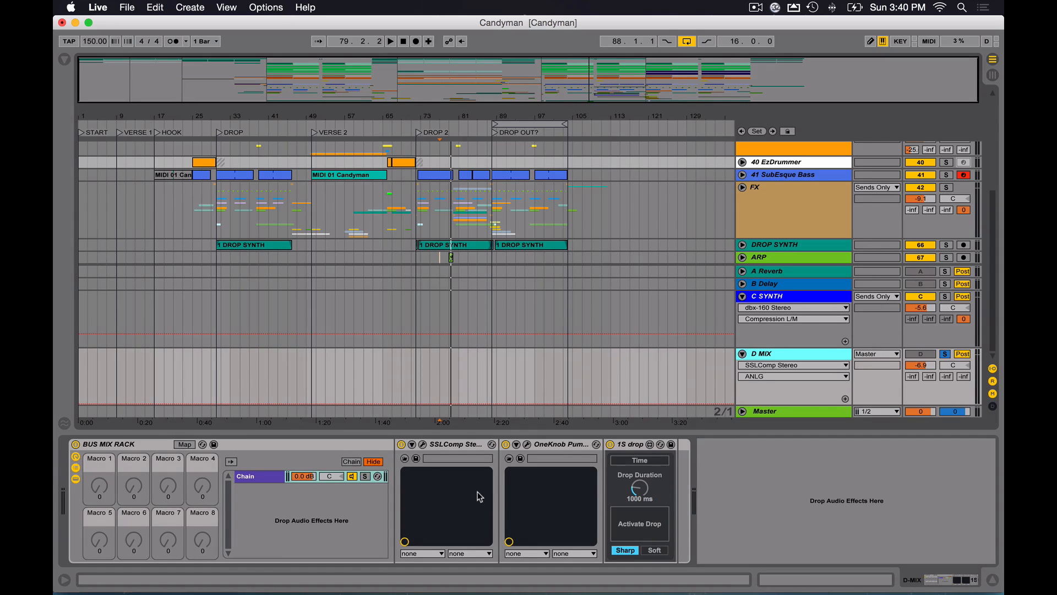
pyautogui.click(455, 449)
pyautogui.click(423, 445)
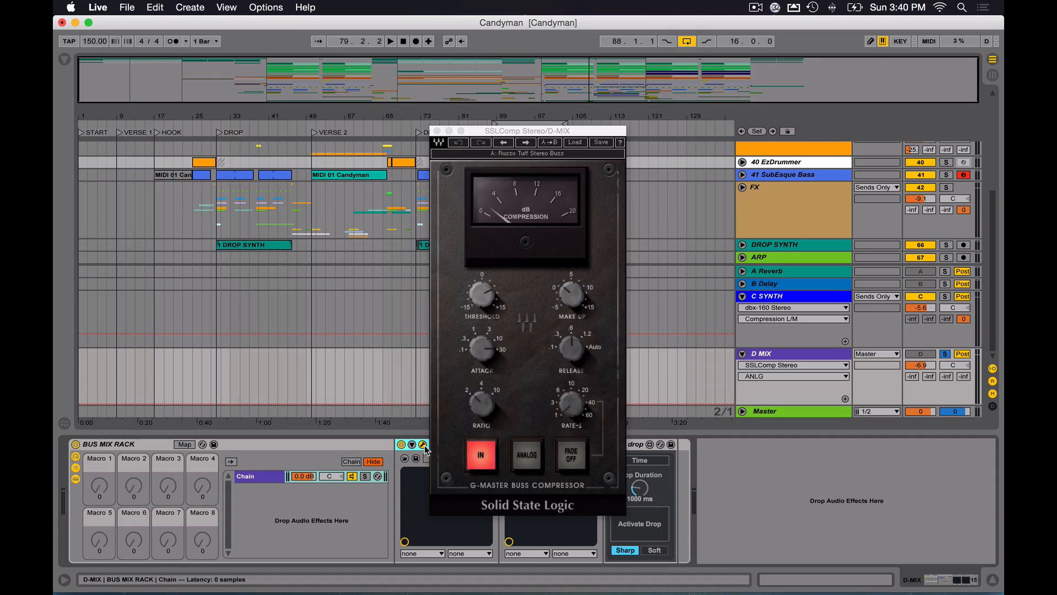
pyautogui.moveTo(492, 124); pyautogui.dragTo(147, 124)
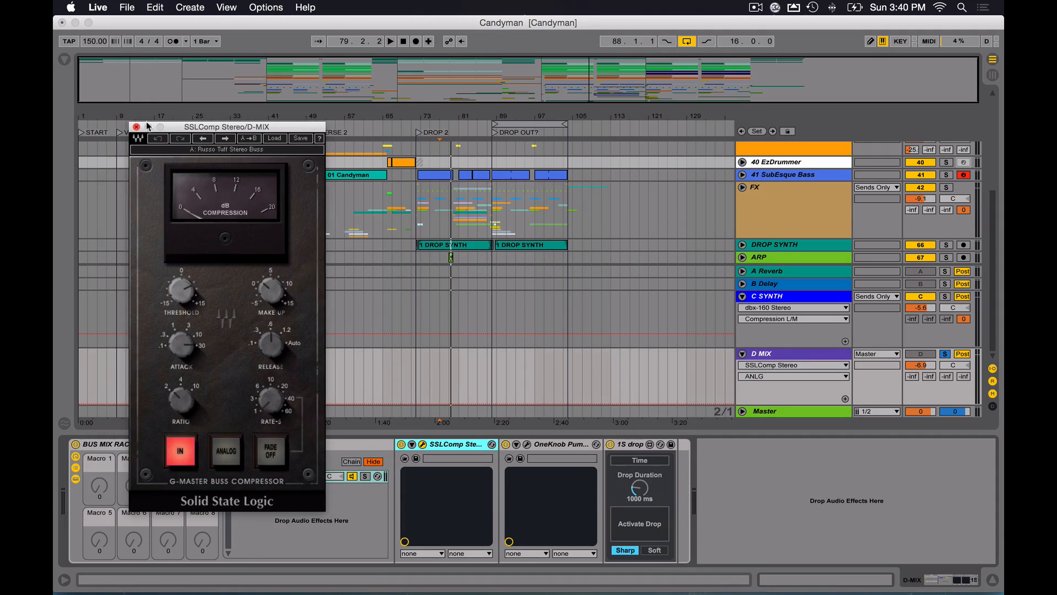
pyautogui.click(138, 127)
# - Show the OneKnob Pumper's plug-in window on D MIX, folding C SYNTH and shrinking the returns area to reveal more tracks
pyautogui.click(527, 444)
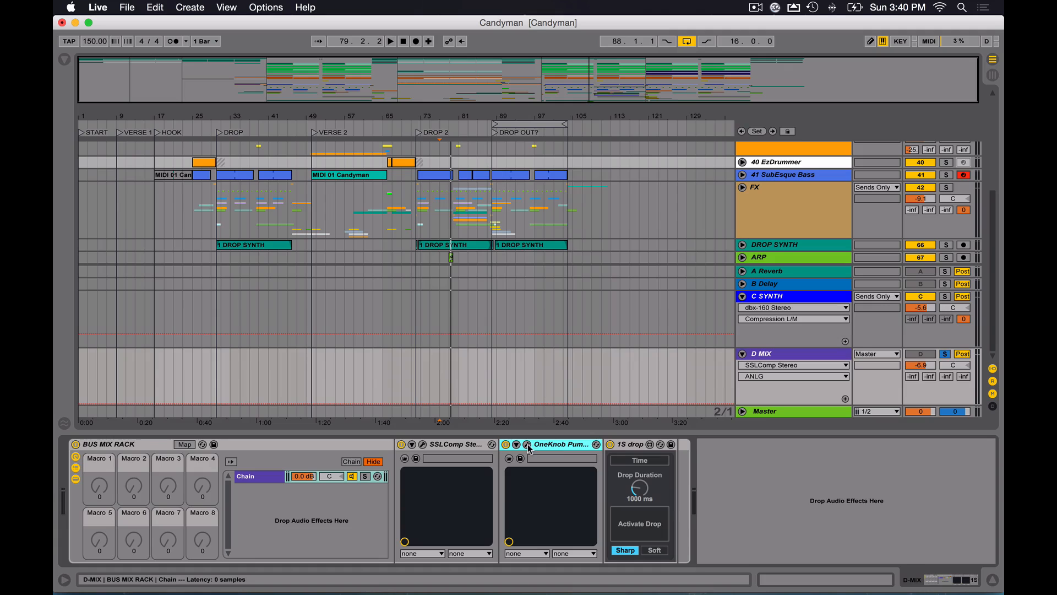
pyautogui.moveTo(517, 138); pyautogui.dragTo(410, 300)
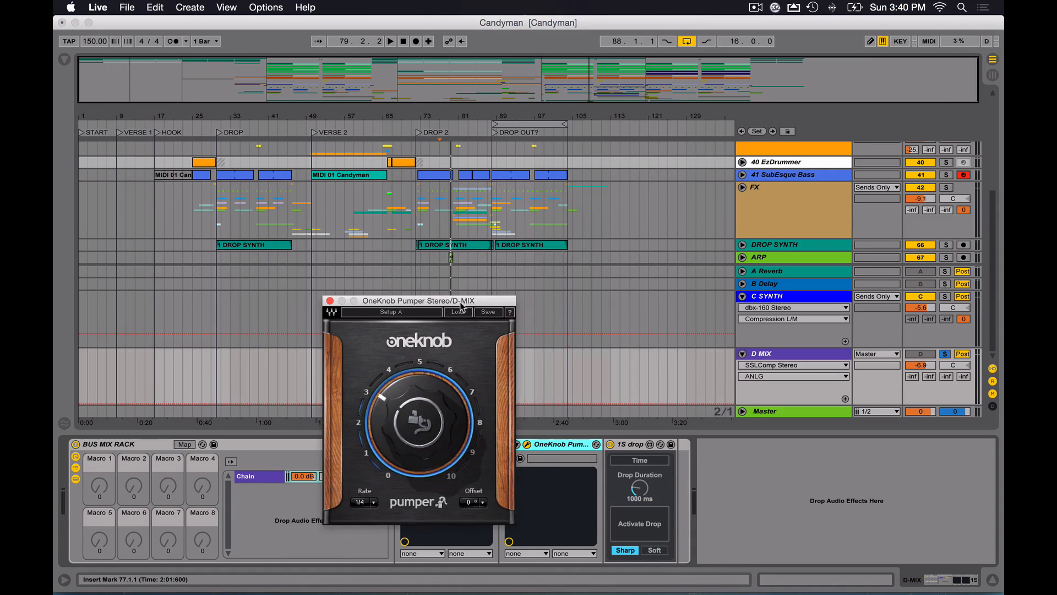
pyautogui.scroll(5, 740, 285)
pyautogui.click(742, 297)
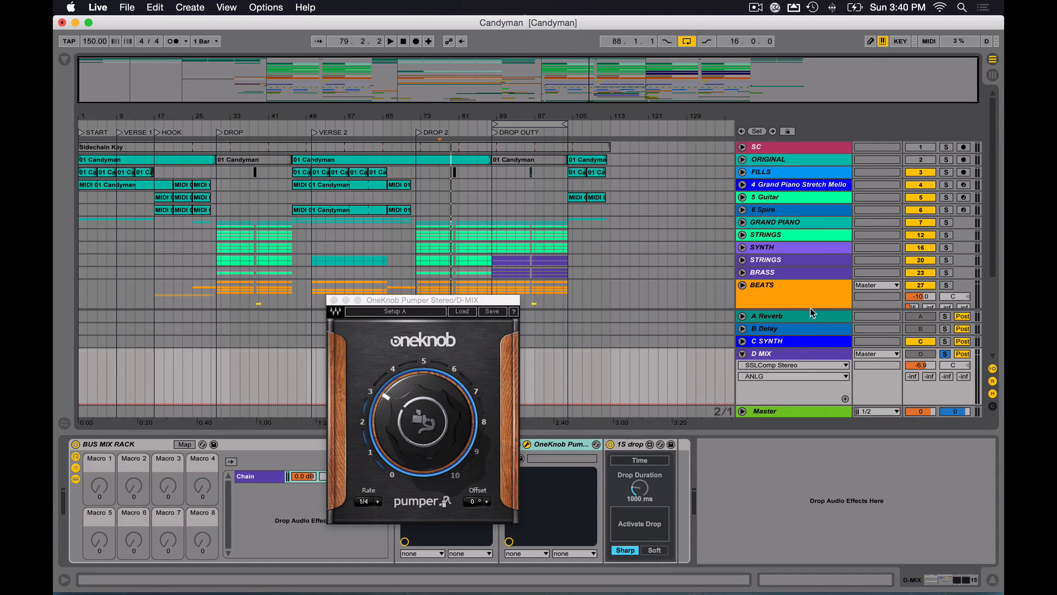
pyautogui.moveTo(793, 346)
pyautogui.mouseDown()
pyautogui.moveTo(794, 377)
pyautogui.moveTo(793, 365)
pyautogui.mouseUp()
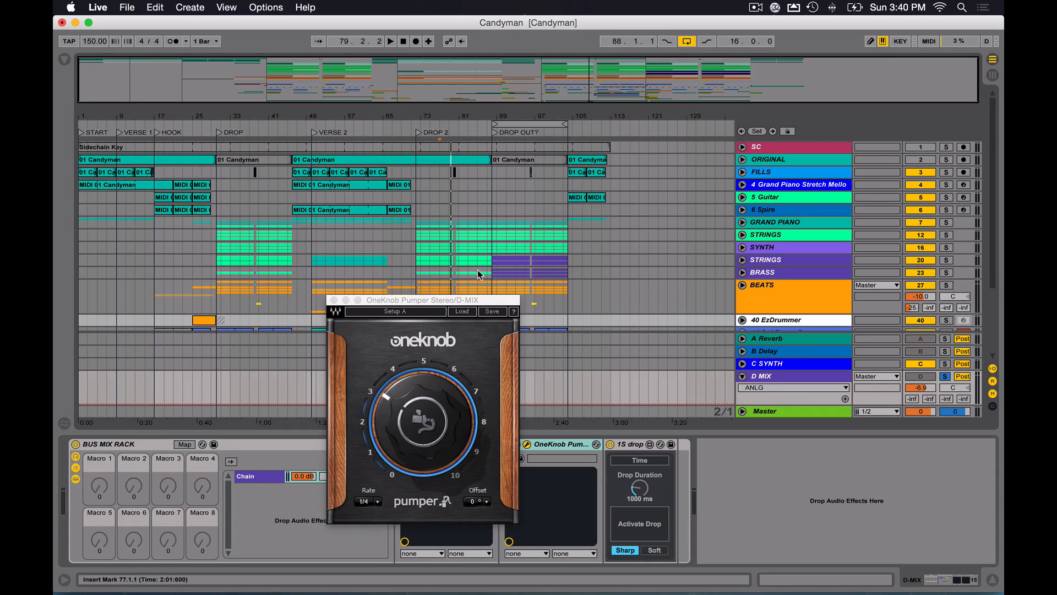
pyautogui.moveTo(442, 305); pyautogui.dragTo(825, 335)
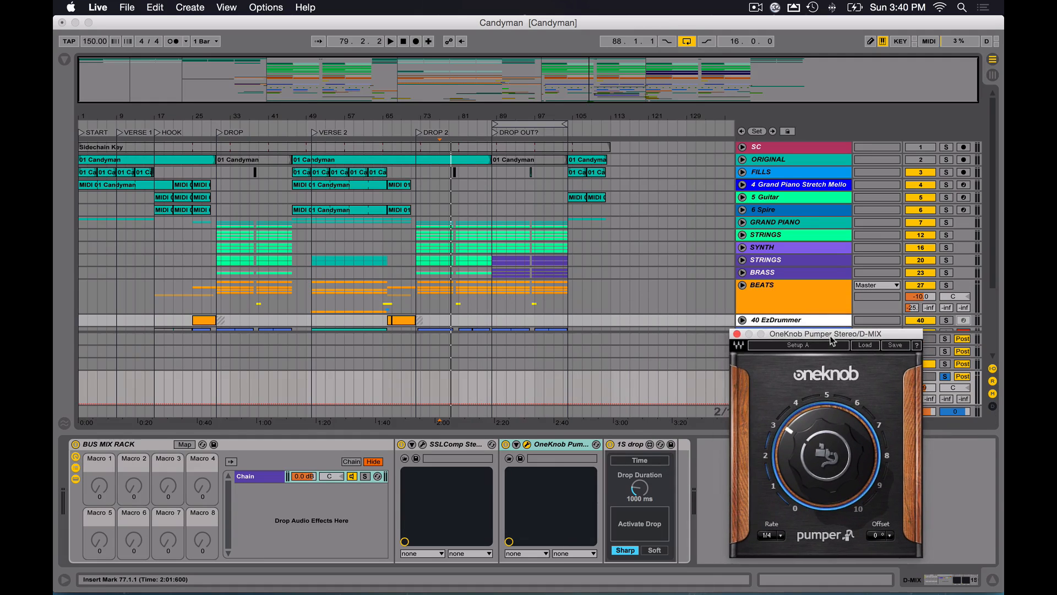
# - Unfold the SC track and select its deactivated Sidechain Key clip
pyautogui.click(767, 147)
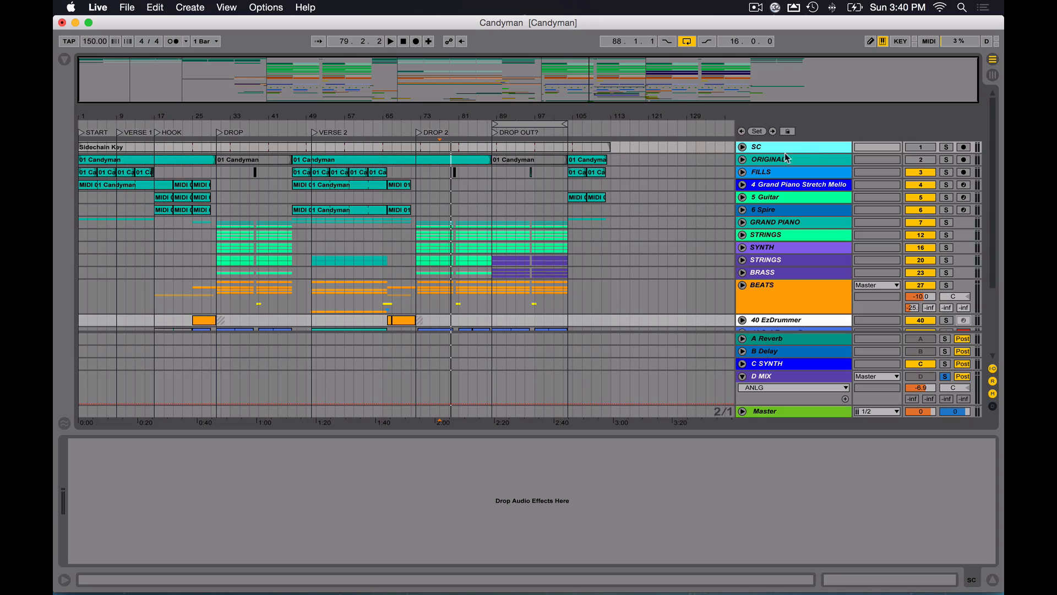
pyautogui.click(743, 147)
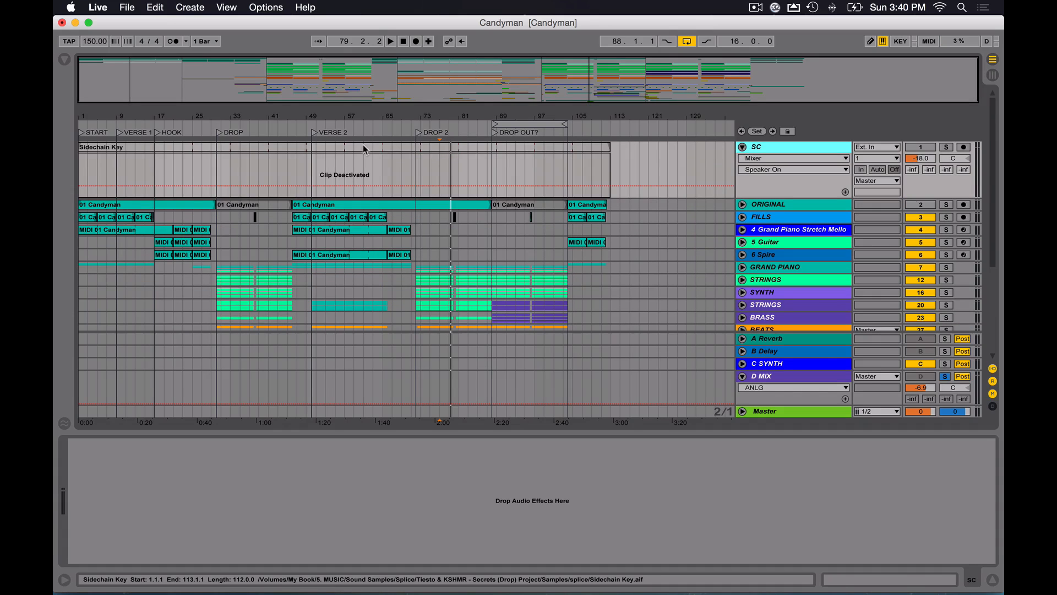
pyautogui.click(363, 144)
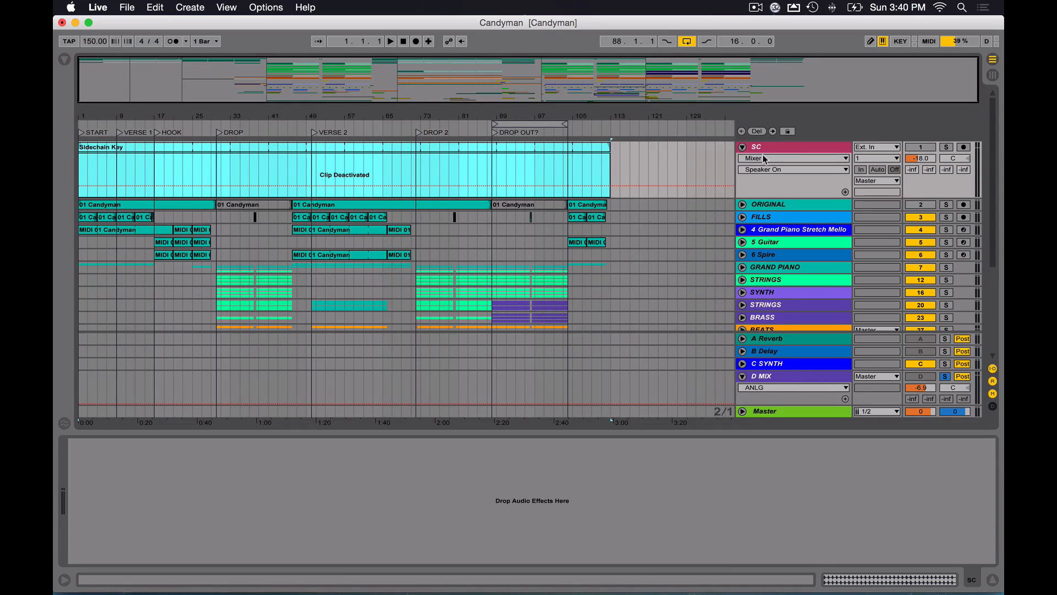
# - Fold the SC track and bring back D MIX's OneKnob Pumper plug-in window, moving it clear of the arrangement
pyautogui.click(743, 147)
pyautogui.click(782, 376)
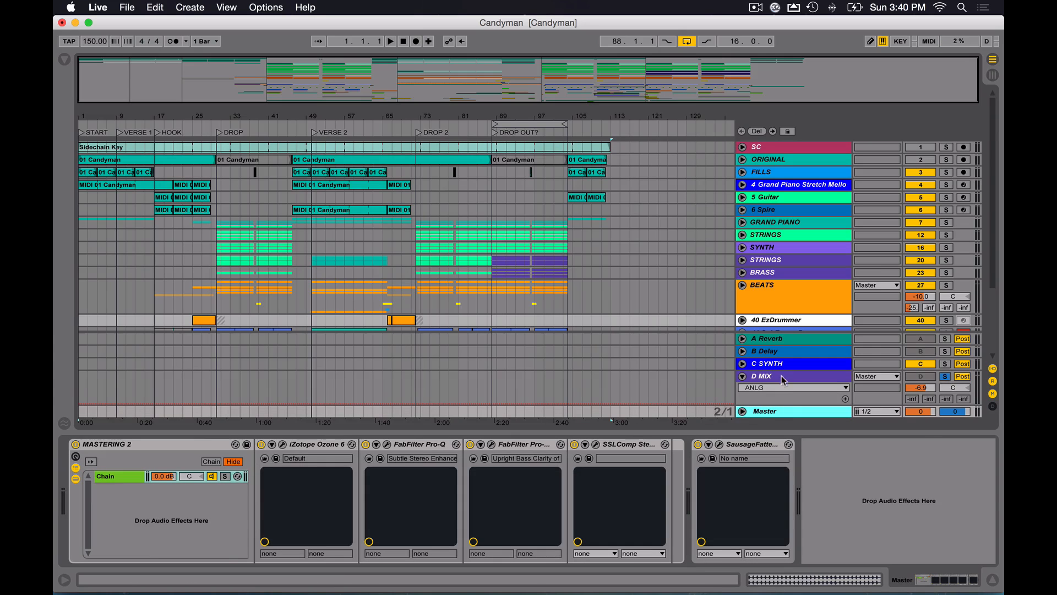
pyautogui.moveTo(810, 330); pyautogui.dragTo(458, 268)
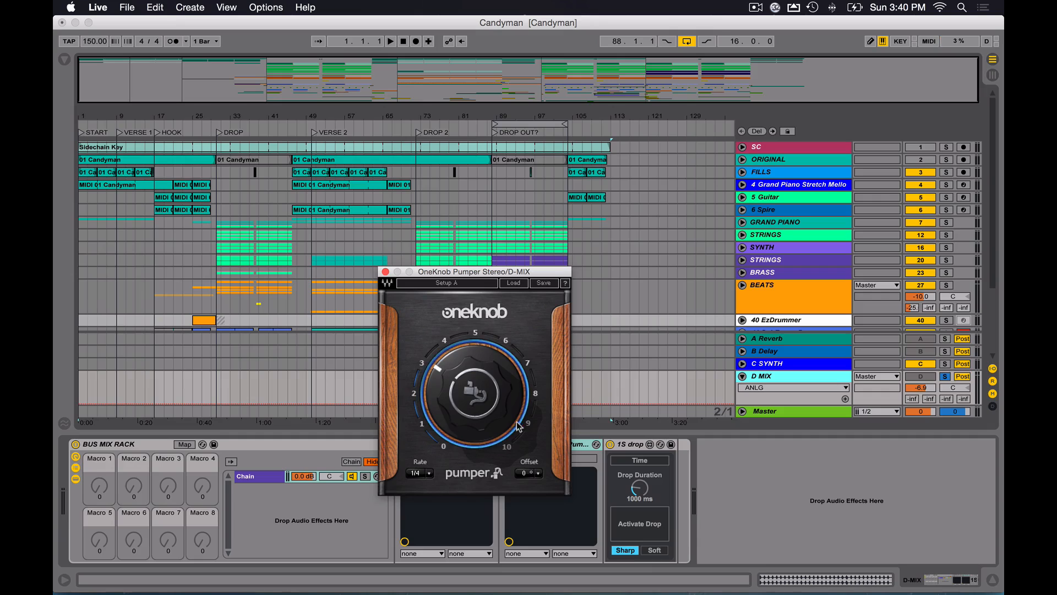
pyautogui.click(516, 389)
pyautogui.moveTo(453, 281); pyautogui.dragTo(810, 275)
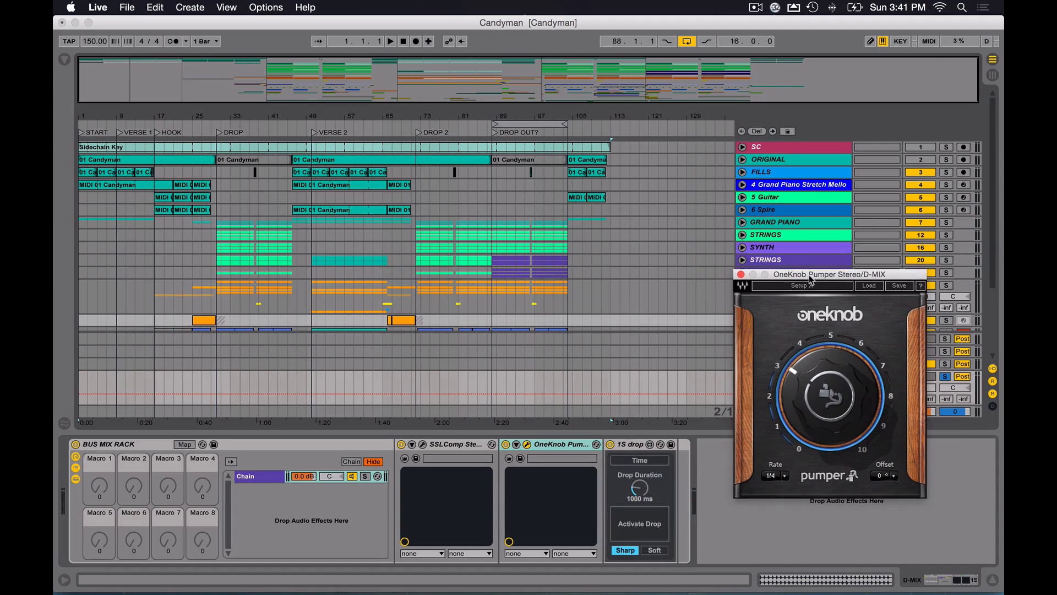
# - Audition the OneKnob Pumper during playback by lowering its knob to 0.0 and raising it to 3.1, then stop and close its window
pyautogui.press('space')
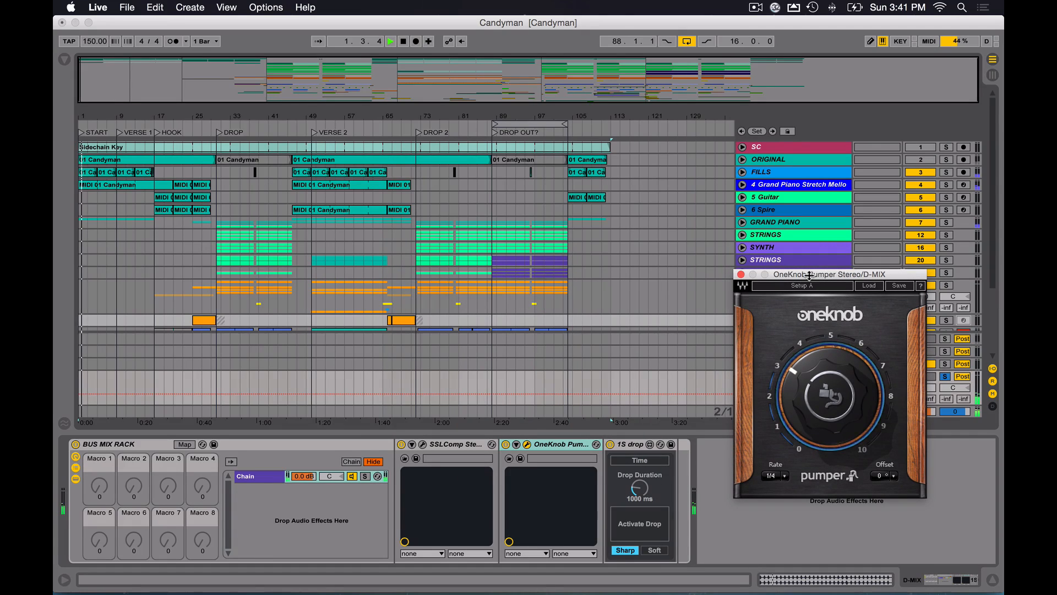
pyautogui.moveTo(828, 398); pyautogui.dragTo(826, 479)
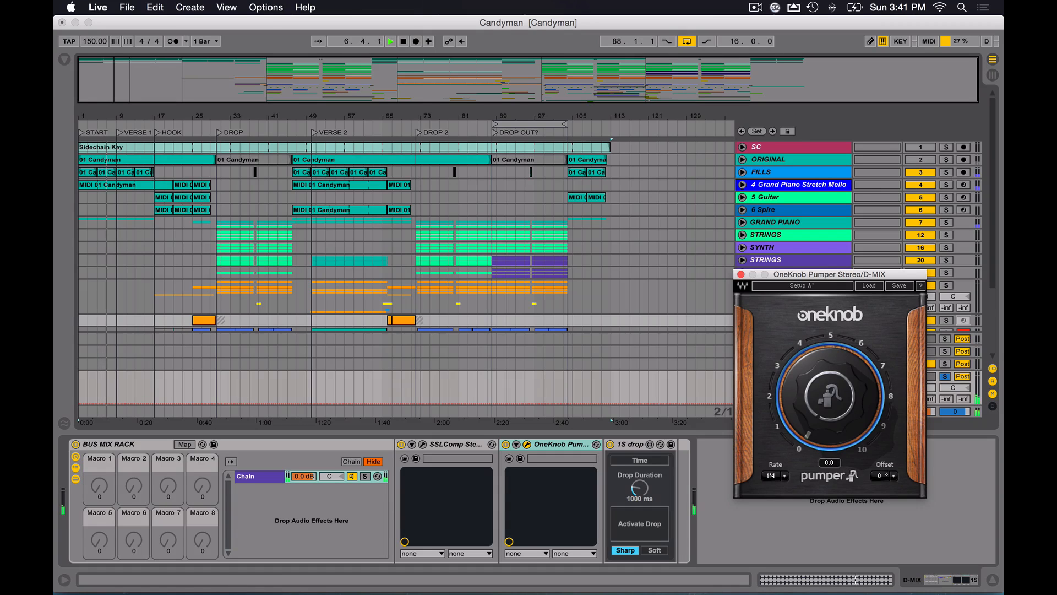
pyautogui.moveTo(827, 398)
pyautogui.mouseDown()
pyautogui.moveTo(828, 331)
pyautogui.moveTo(834, 402)
pyautogui.moveTo(835, 385)
pyautogui.mouseUp()
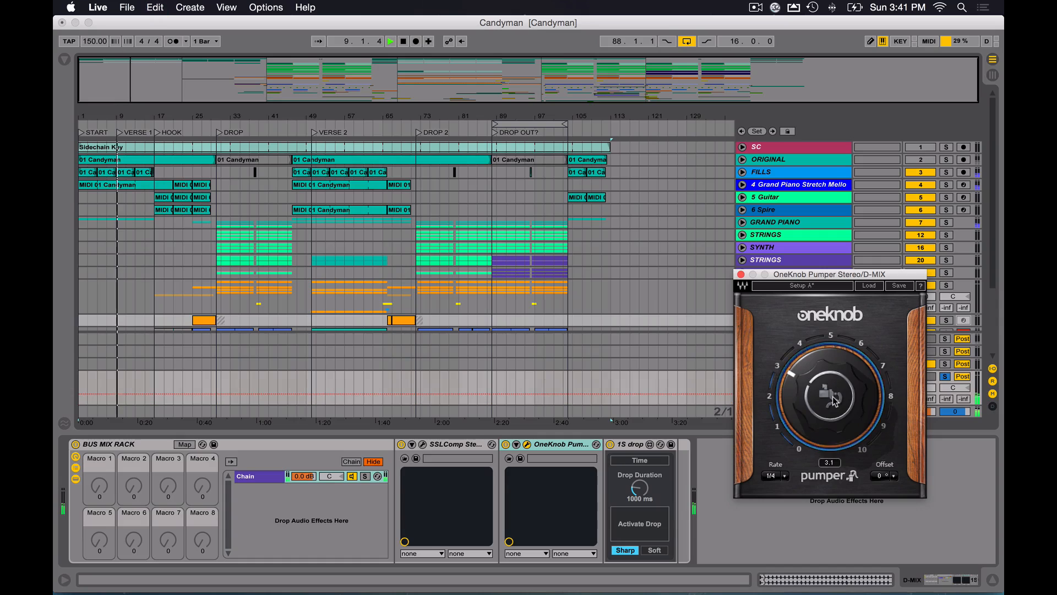
pyautogui.press('space')
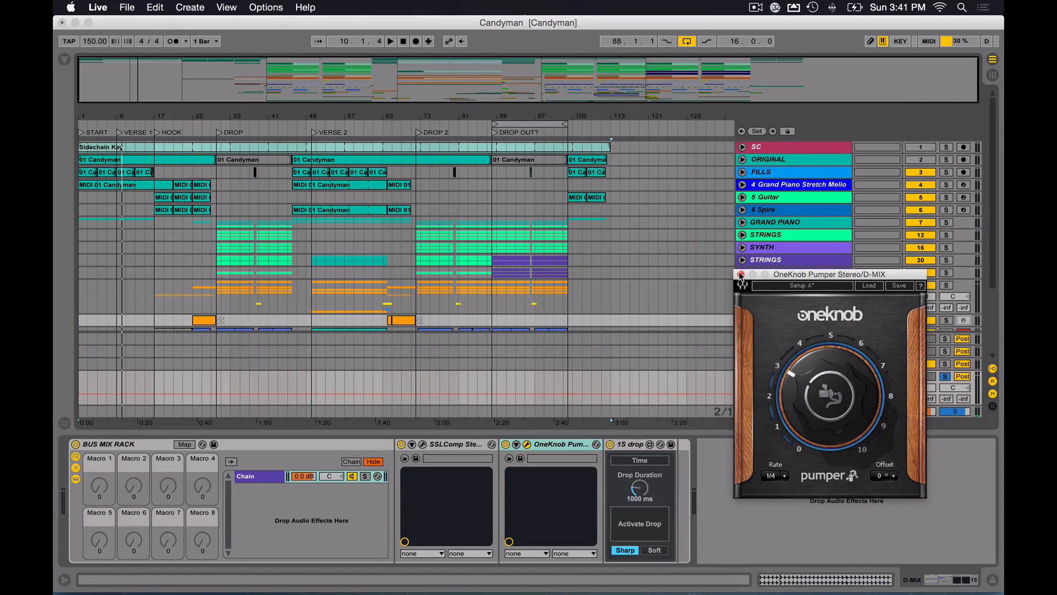
pyautogui.click(741, 275)
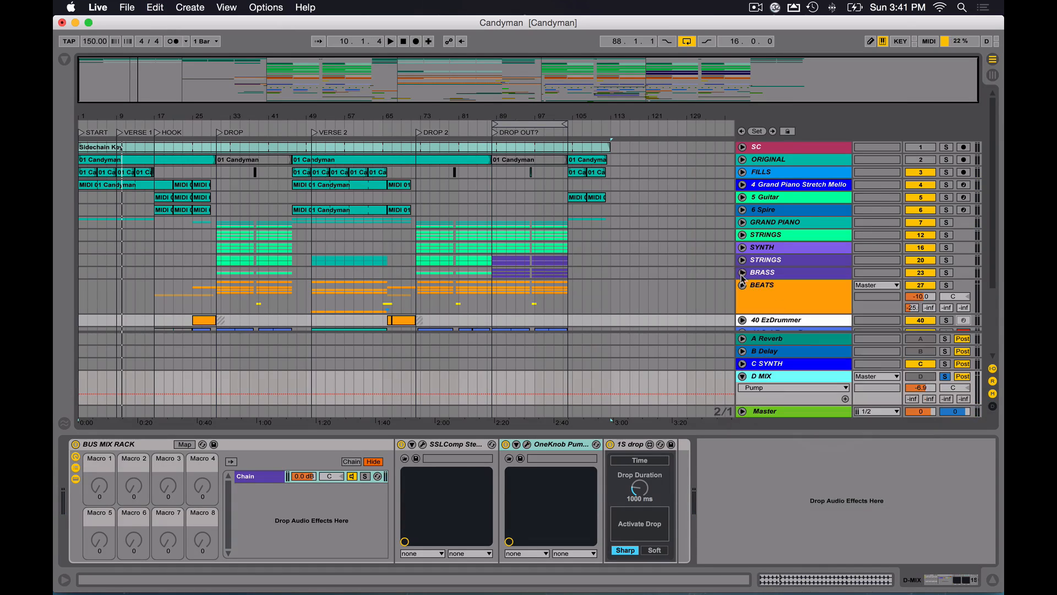
# - Switch off the 1S drop device at the end of the D MIX chain and delete it
pyautogui.click(628, 447)
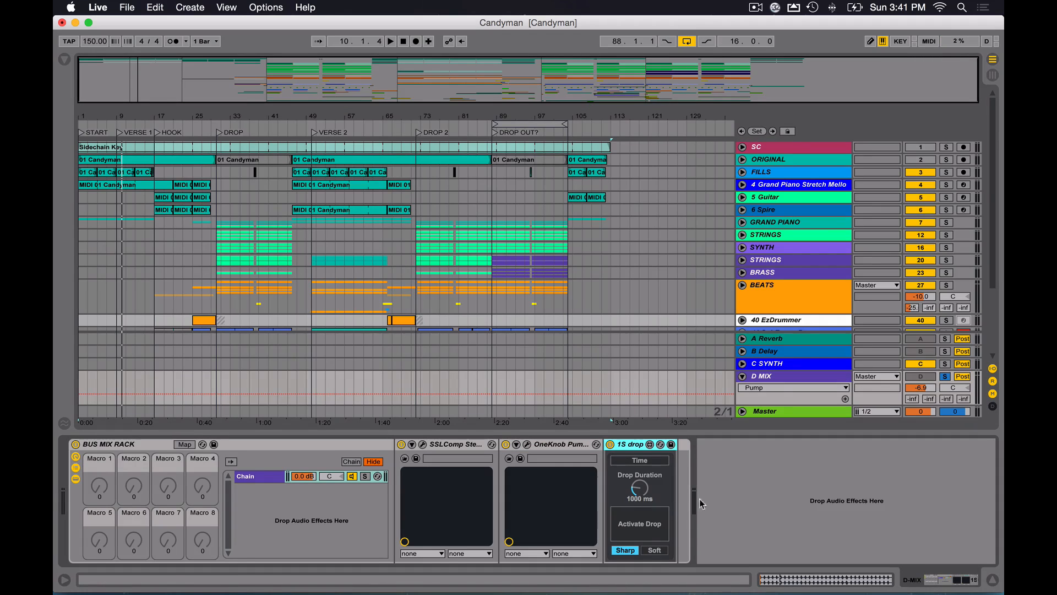
pyautogui.click(611, 445)
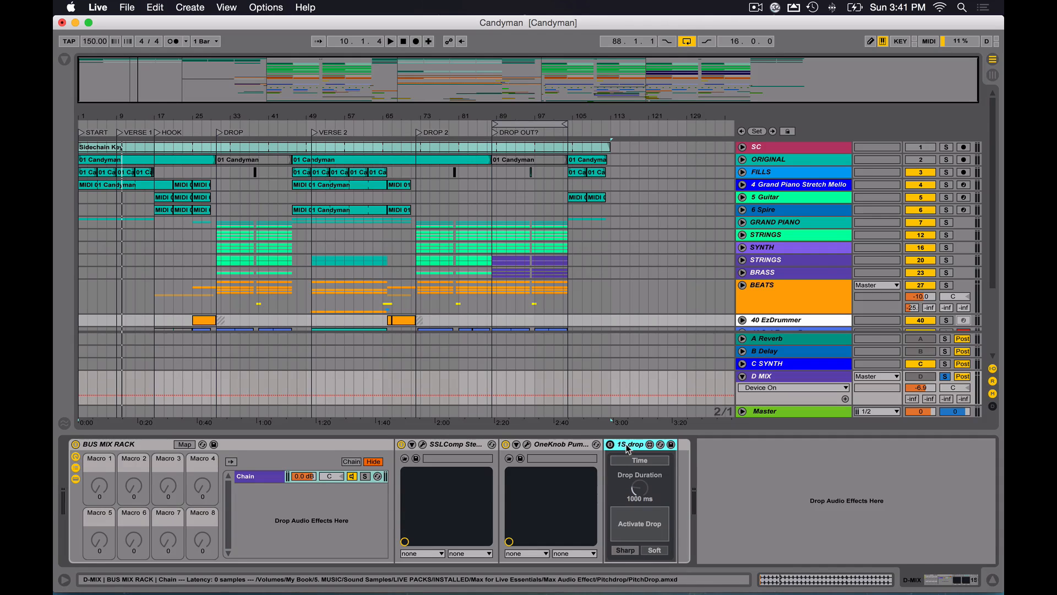
pyautogui.press('Delete')
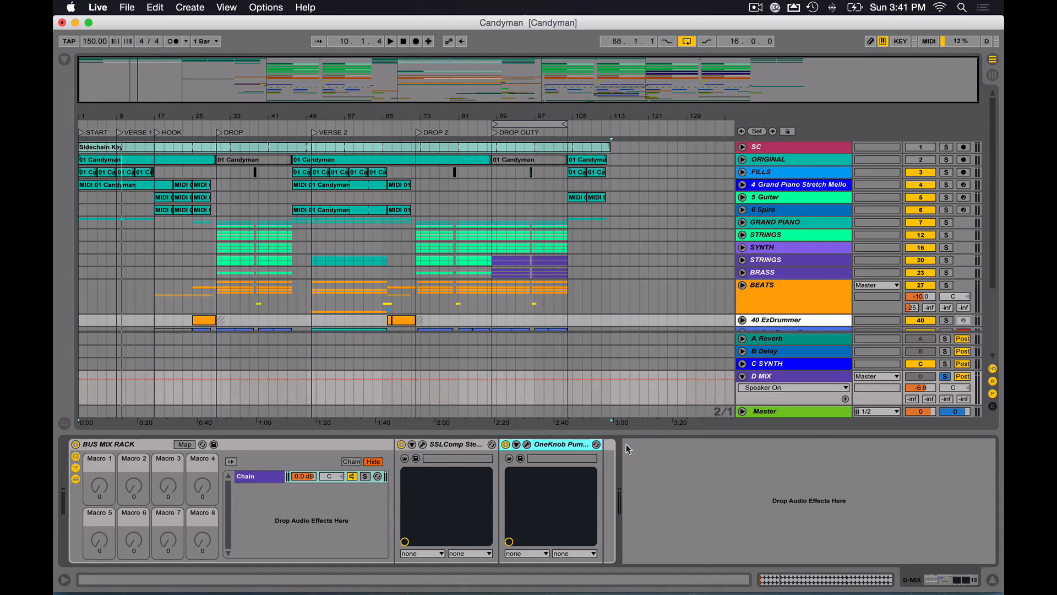
pyautogui.click(779, 377)
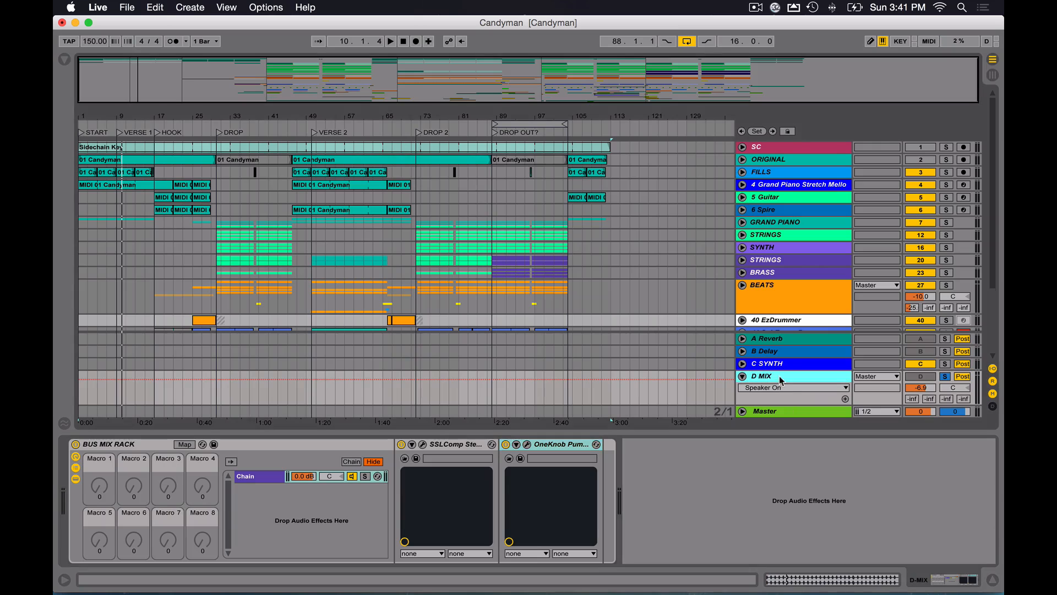
pyautogui.click(760, 410)
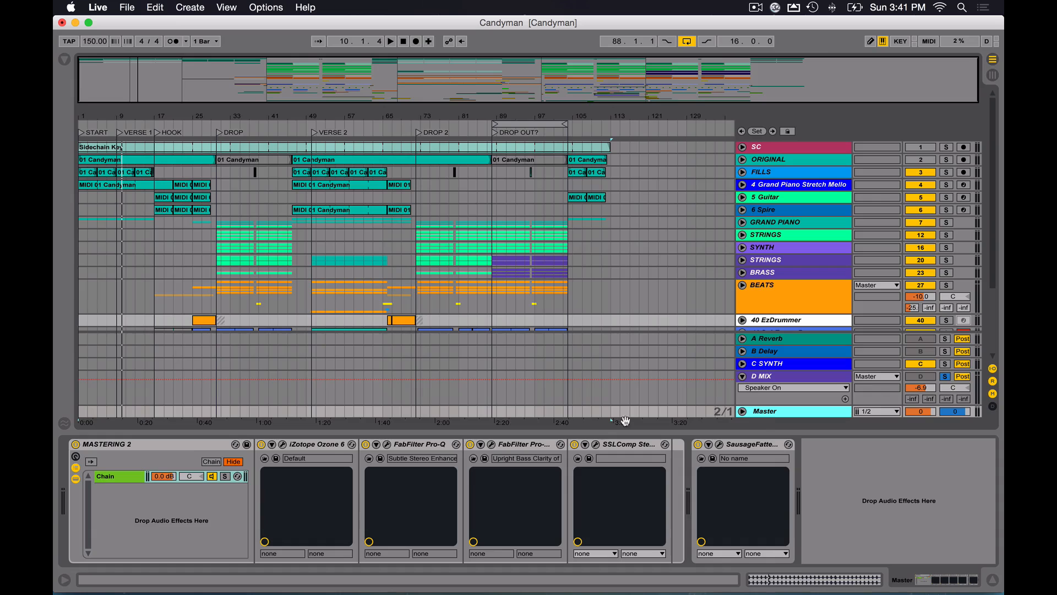
pyautogui.click(124, 446)
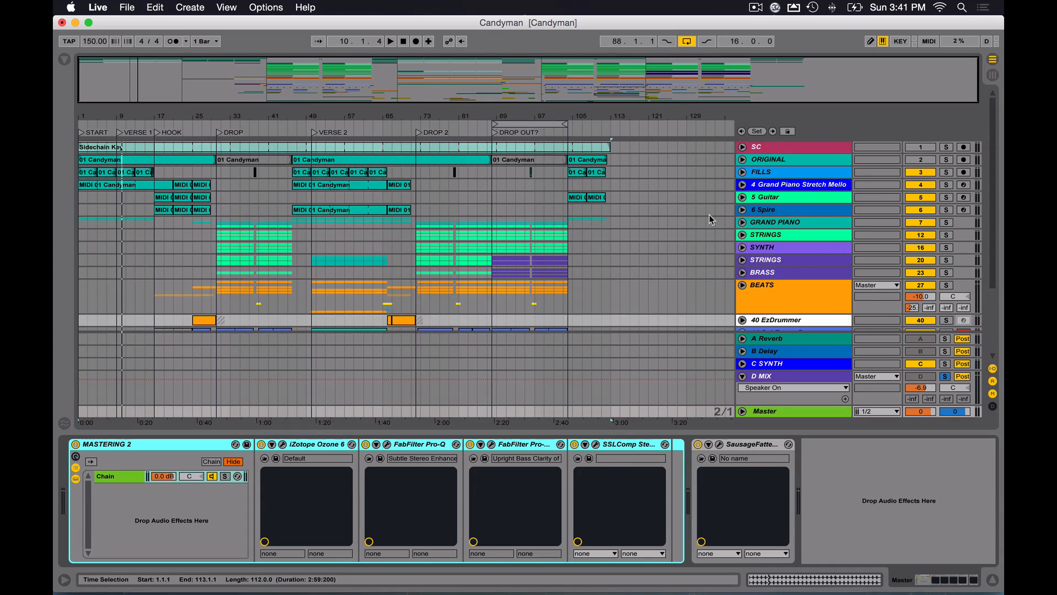
pyautogui.scroll(-5, 709, 215)
pyautogui.scroll(5, 709, 215)
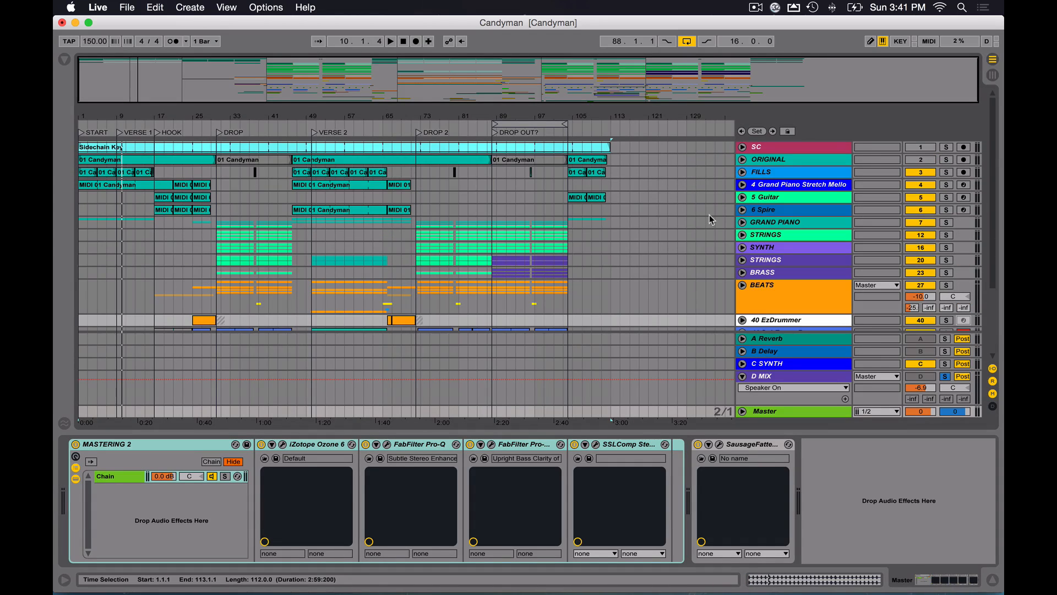
pyautogui.scroll(-5, 707, 213)
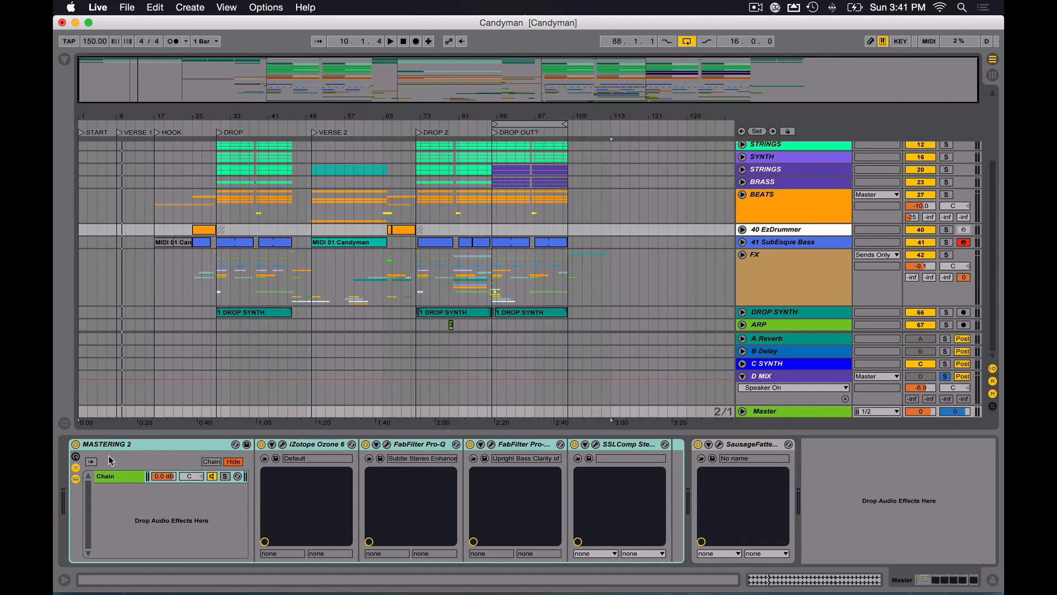
pyautogui.click(75, 445)
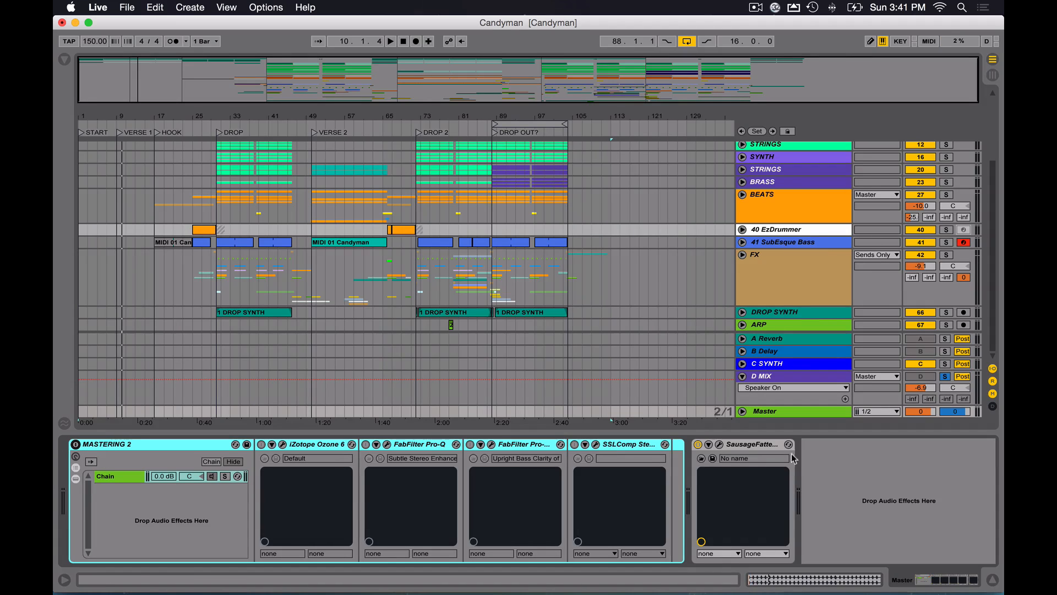
pyautogui.click(76, 444)
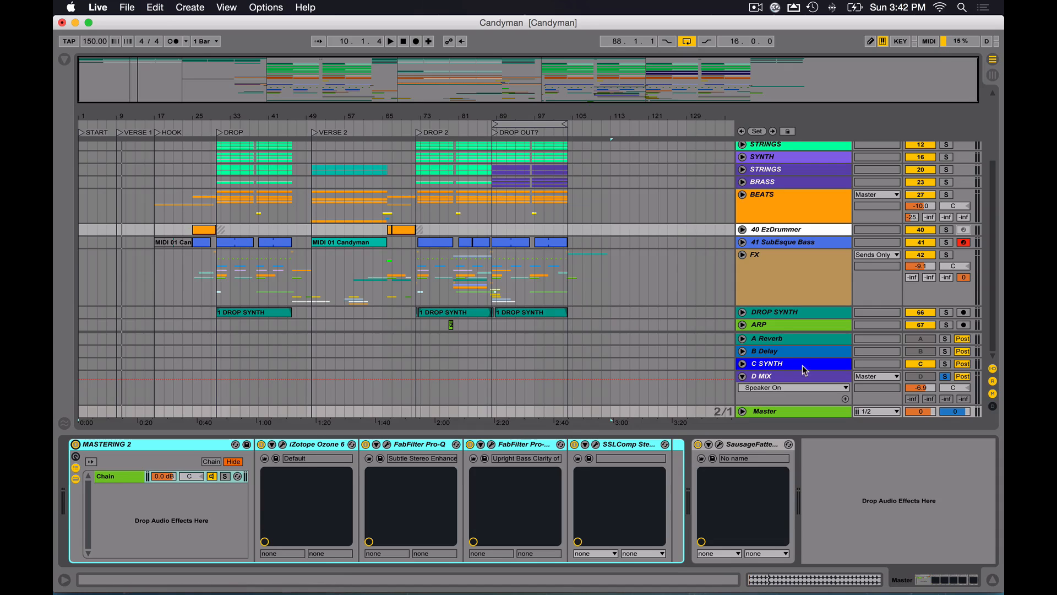
pyautogui.click(742, 376)
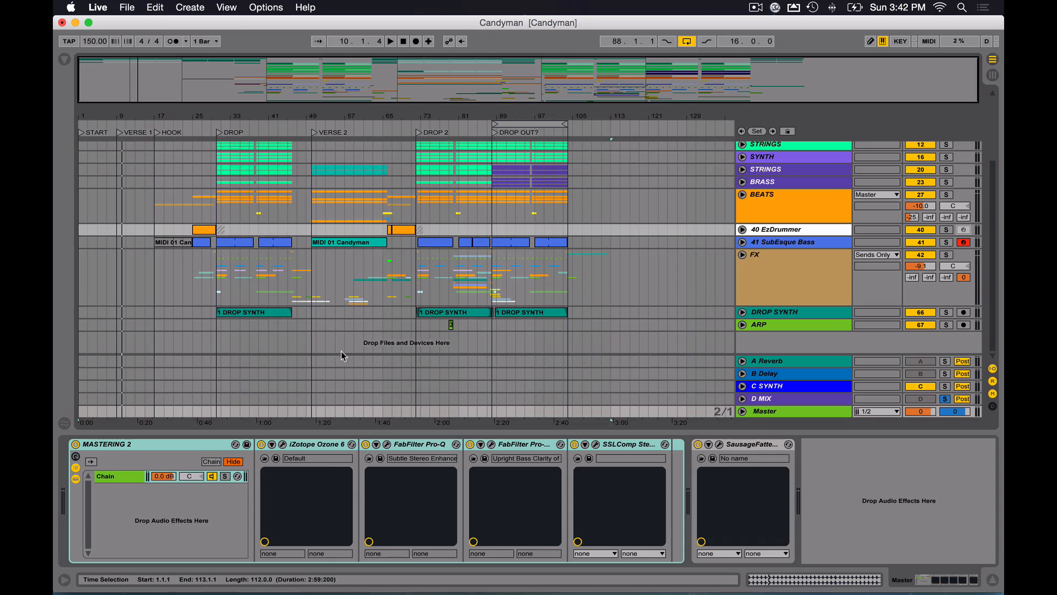
# - Open the iZotope Ozone 6 plug-in window from the MASTERING 2 rack and shift it slightly upward
pyautogui.click(324, 445)
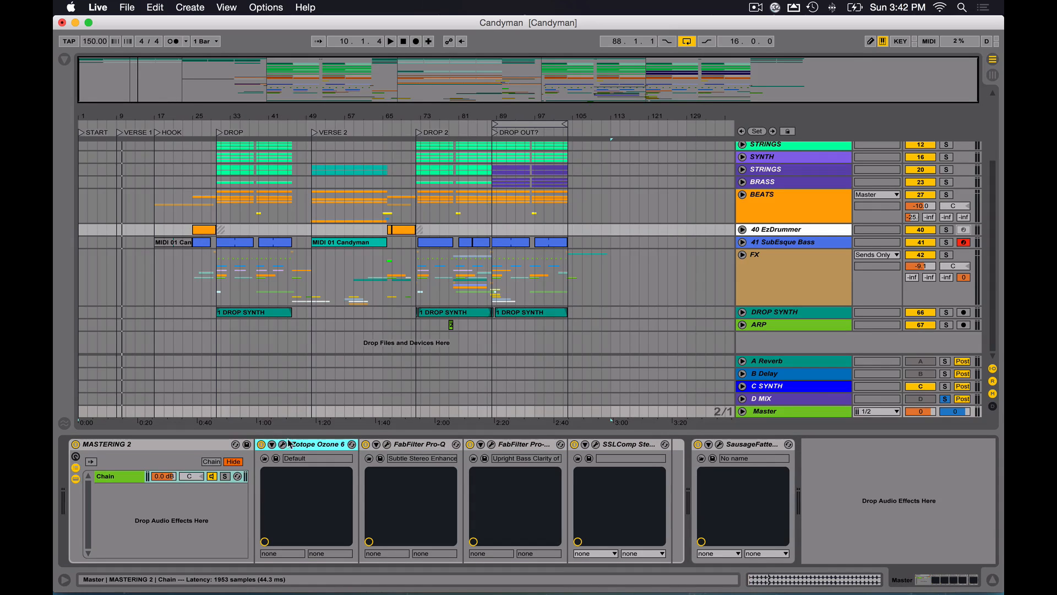
pyautogui.press('super+alt+p')
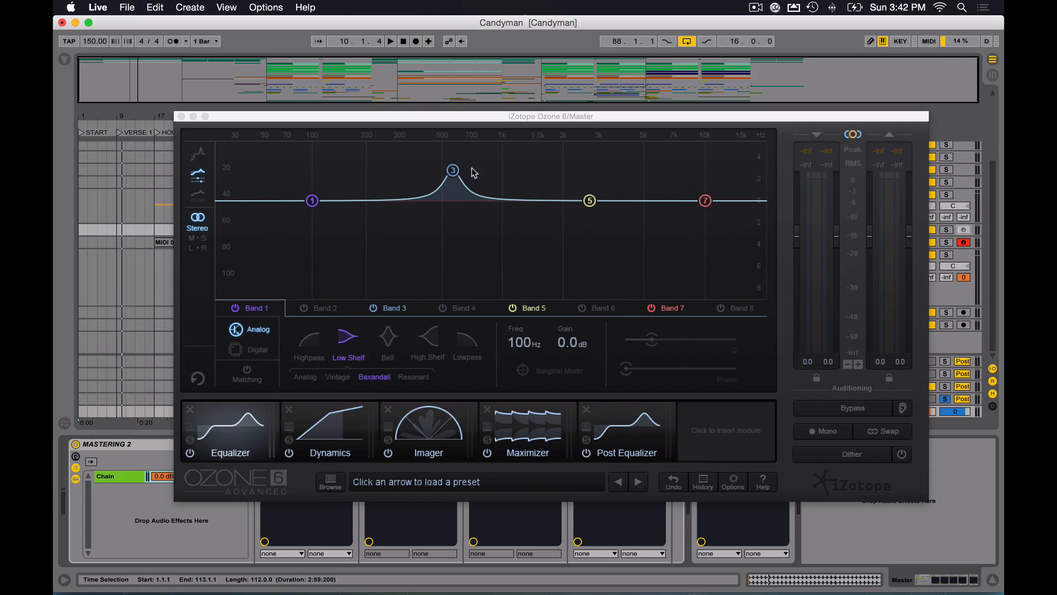
pyautogui.click(519, 118)
pyautogui.moveTo(520, 118); pyautogui.dragTo(513, 95)
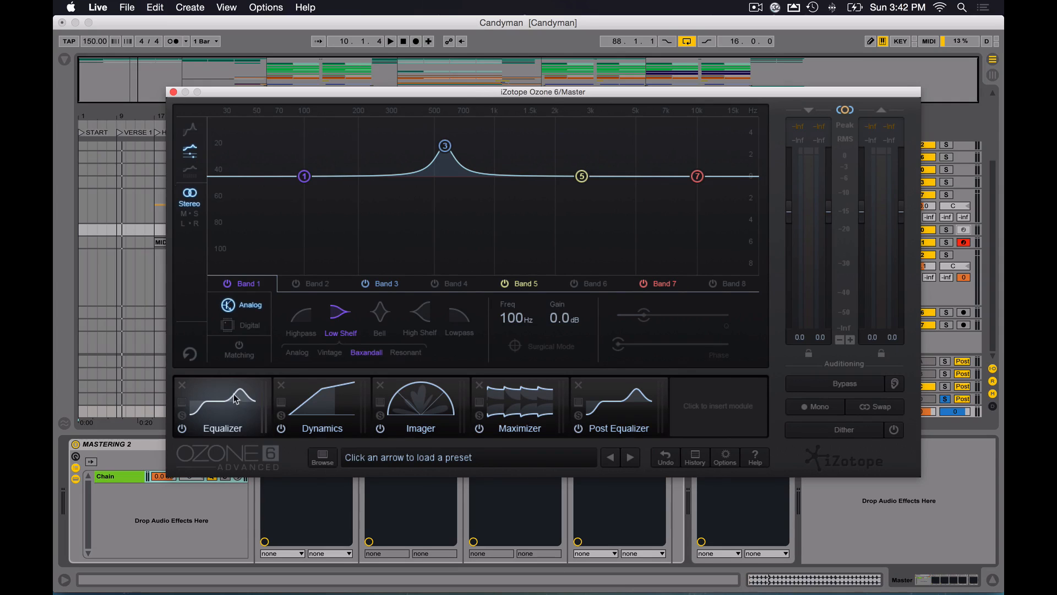
# - Look through Ozone 6's Dynamics, Imager, Maximizer and Post Equalizer modules, and examine Band 3 of the Equalizer
pyautogui.click(319, 398)
pyautogui.click(410, 399)
pyautogui.click(526, 400)
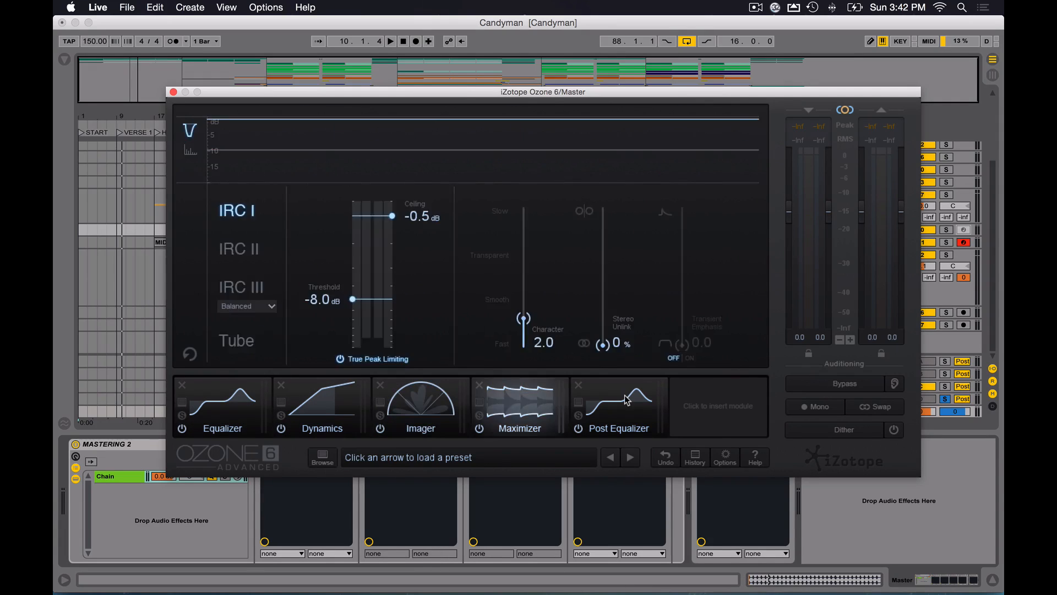
pyautogui.click(627, 400)
pyautogui.click(238, 403)
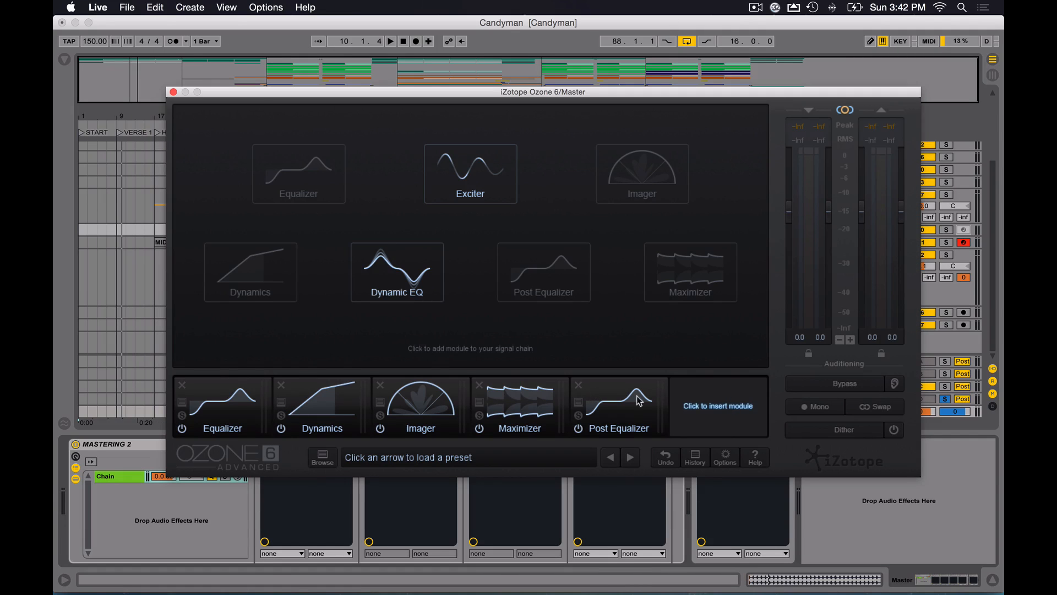
pyautogui.click(241, 415)
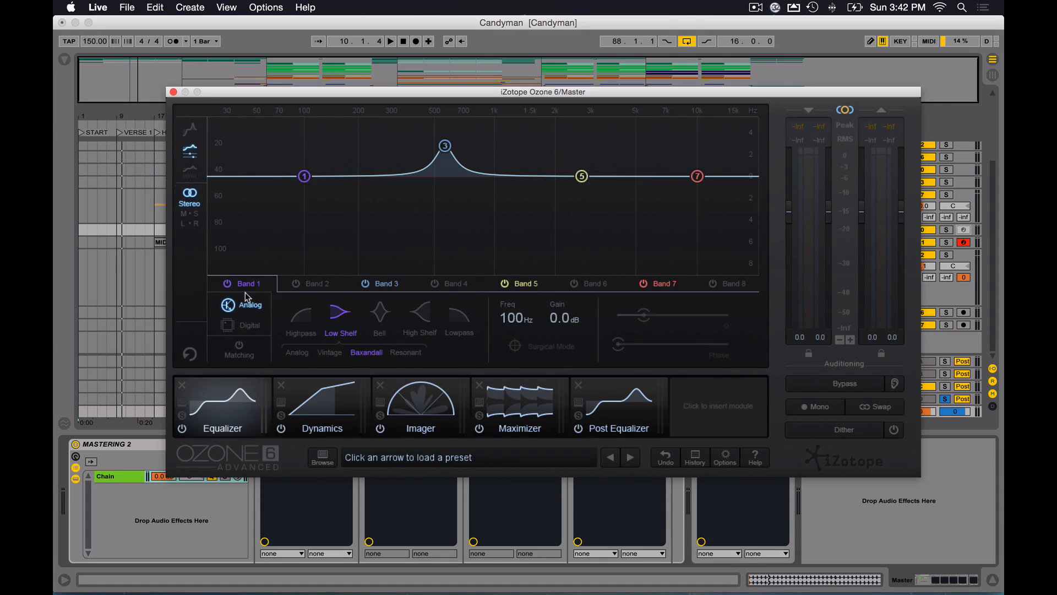
pyautogui.click(446, 146)
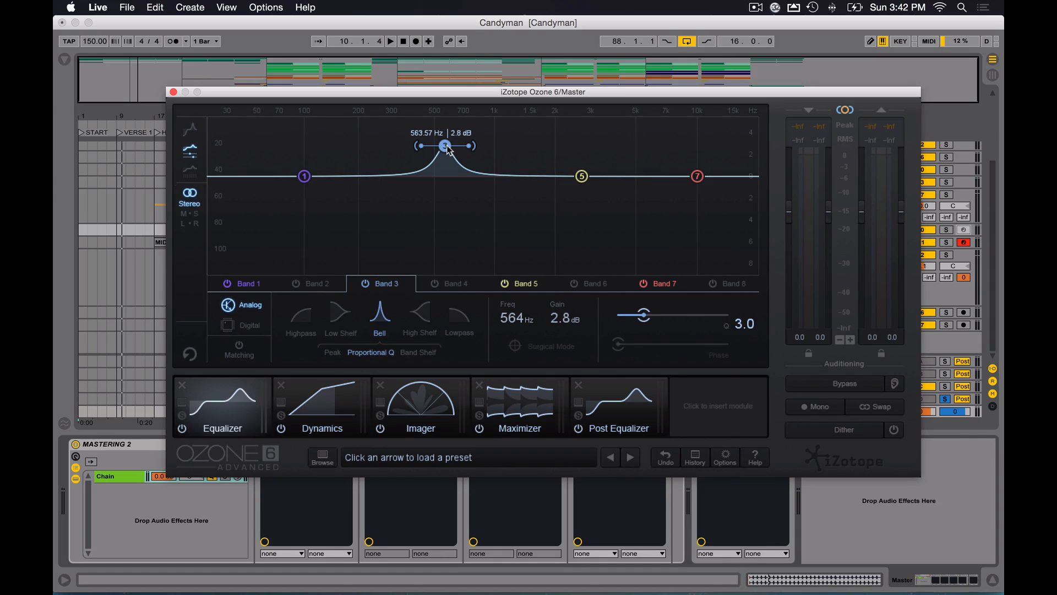
# - Examine the compressor and limiter settings of all four bands in Ozone 6's Dynamics module, returning to Band 1
pyautogui.click(318, 410)
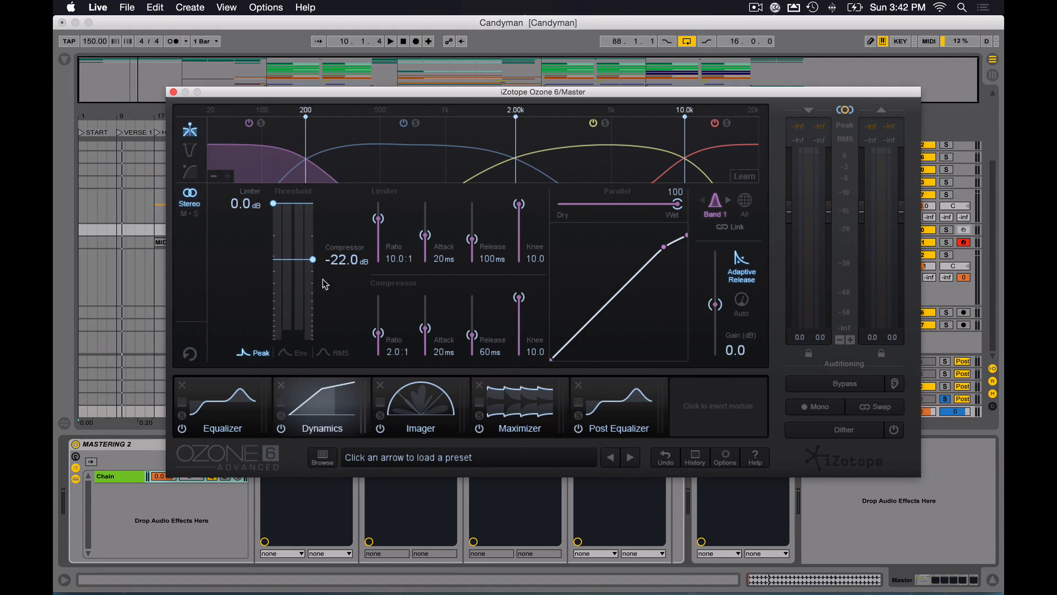
pyautogui.click(432, 158)
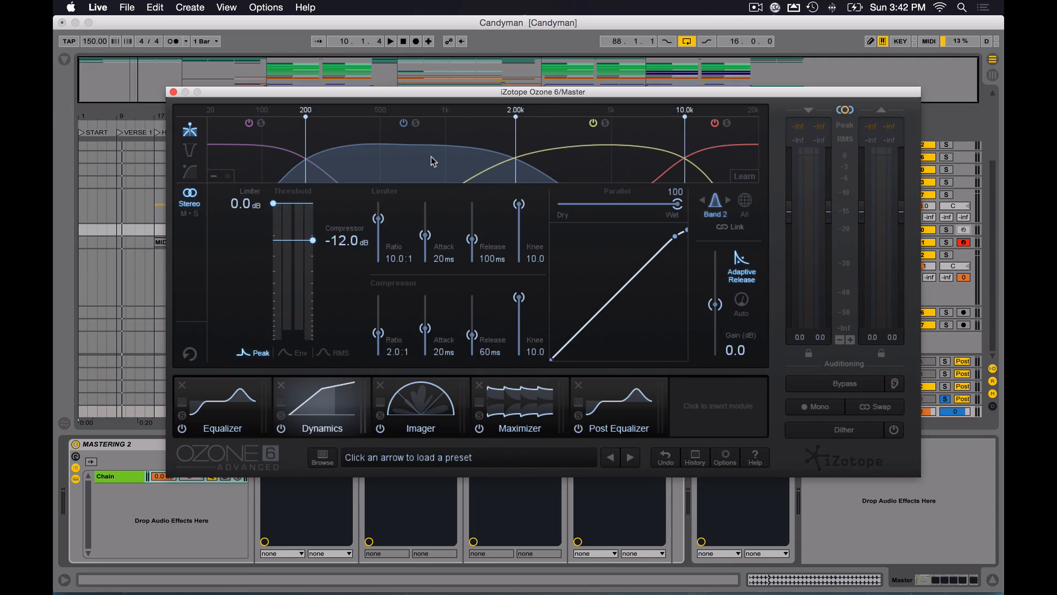
pyautogui.click(269, 162)
pyautogui.click(437, 152)
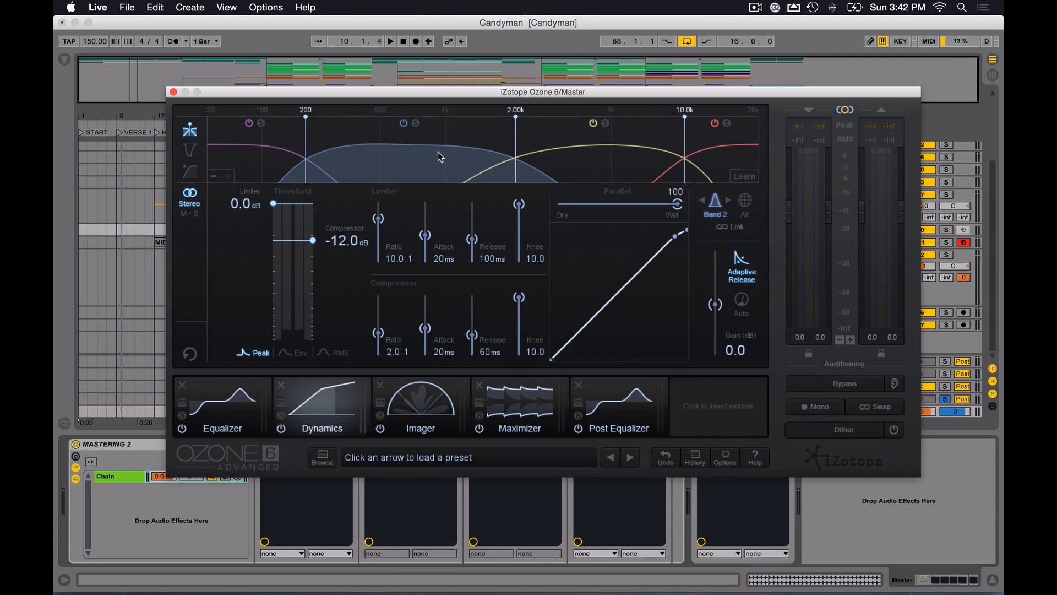
pyautogui.click(596, 150)
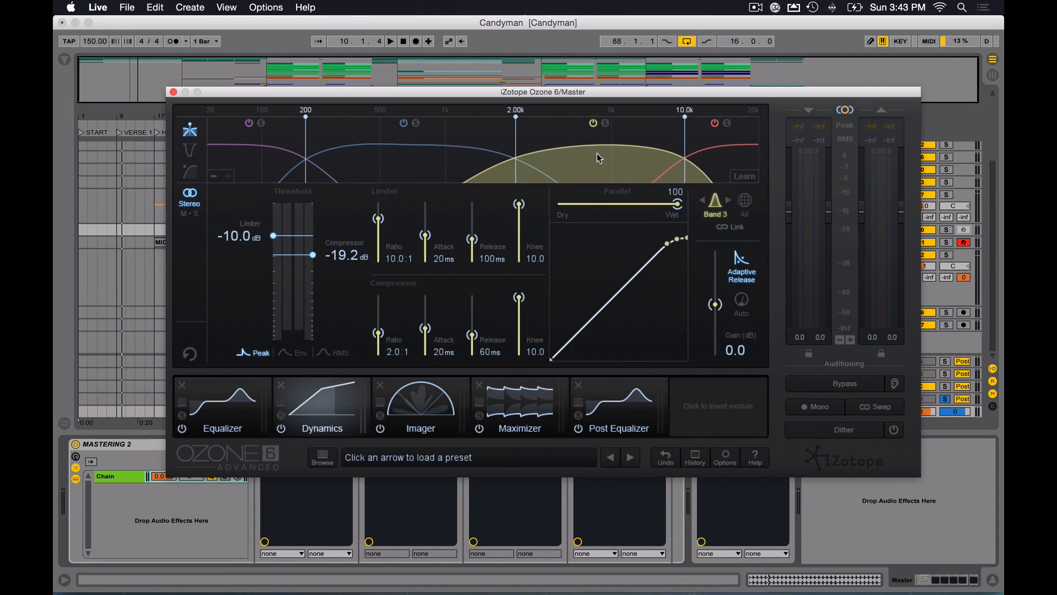
pyautogui.click(710, 154)
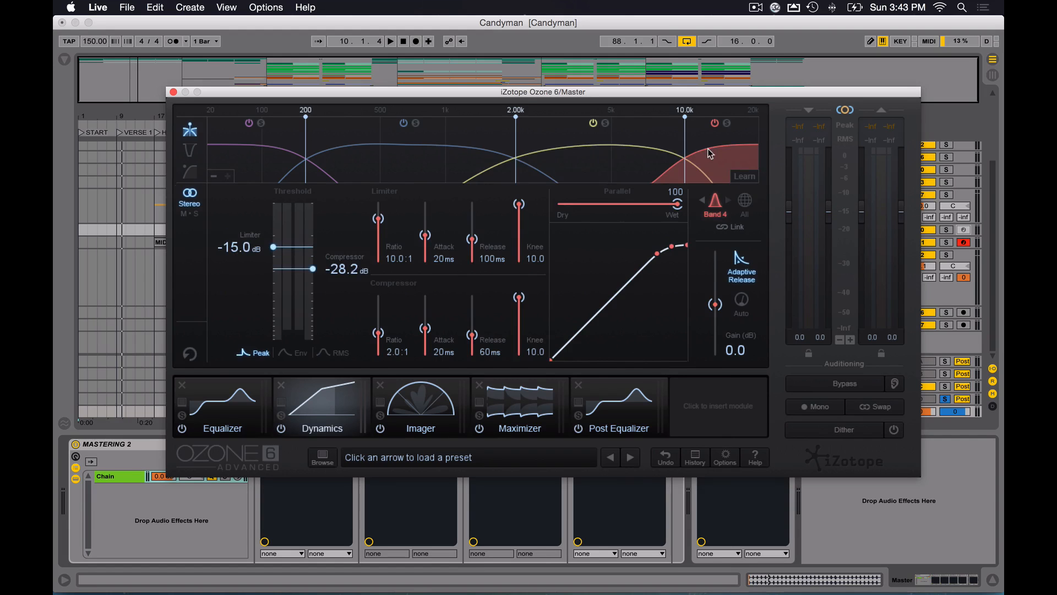
pyautogui.click(270, 169)
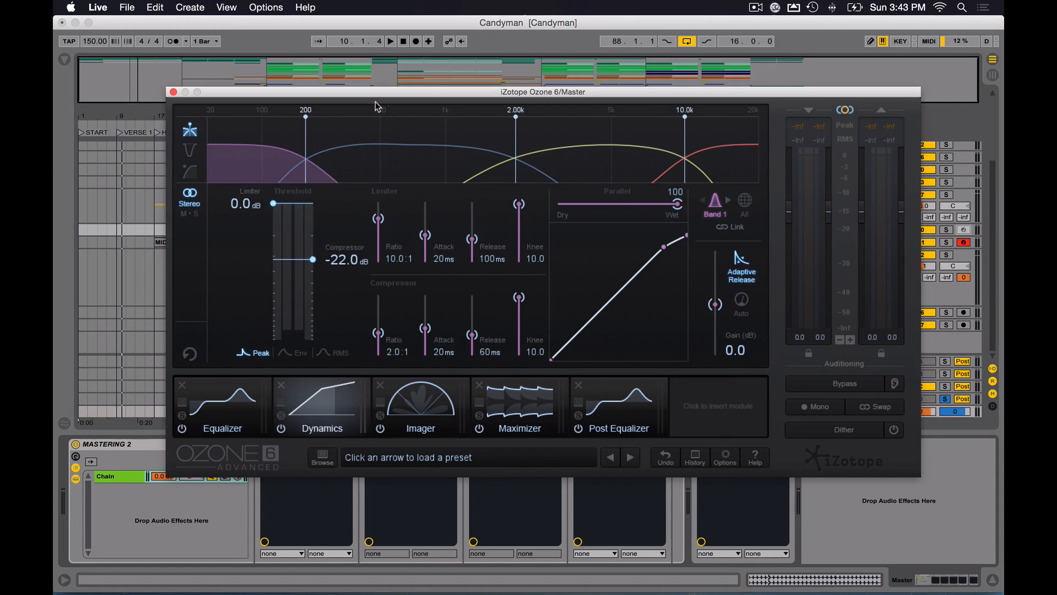
# - Move the Ozone 6 window down to uncover the arrangement and start playback with the Dynamics module showing
pyautogui.moveTo(528, 98); pyautogui.dragTo(551, 106)
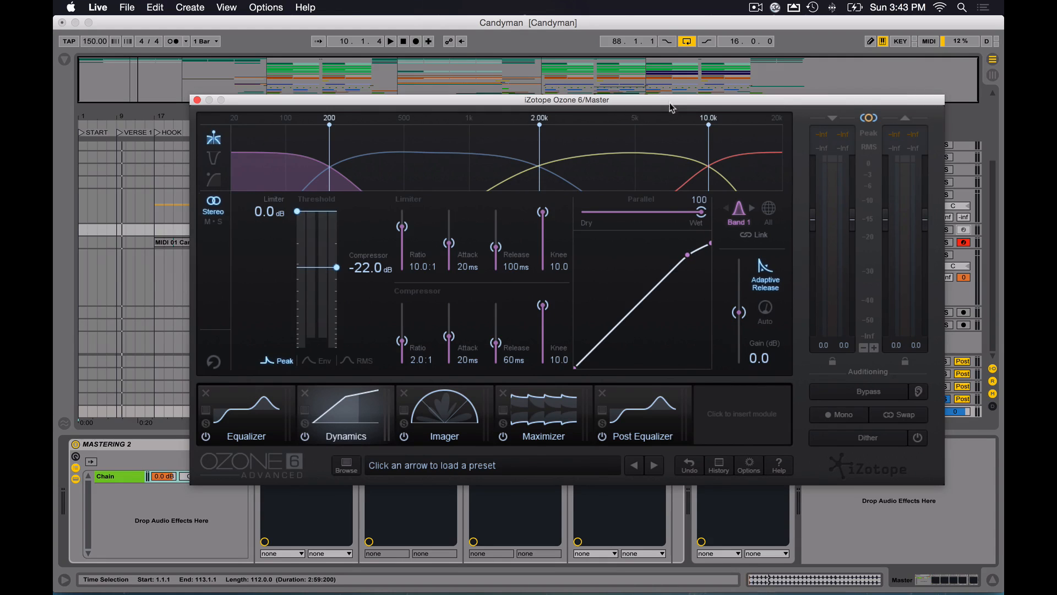
pyautogui.moveTo(670, 102); pyautogui.dragTo(666, 112)
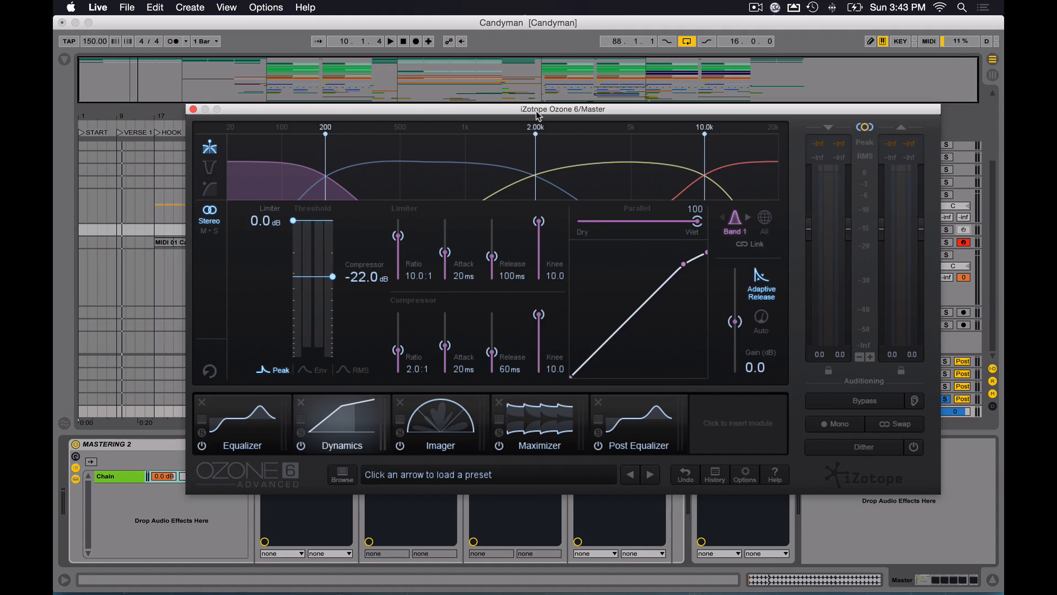
pyautogui.moveTo(538, 110); pyautogui.dragTo(484, 270)
pyautogui.press('space')
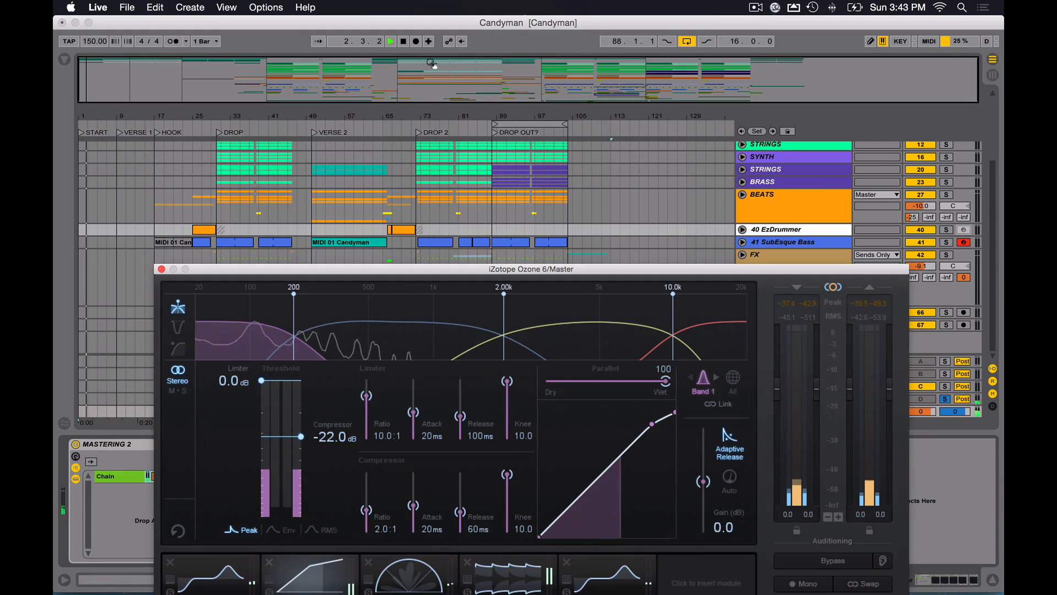
# - Select the loop over DROP OUT?, move the Ozone 6 window up, and audition individual Dynamics bands in solo
pyautogui.click(517, 123)
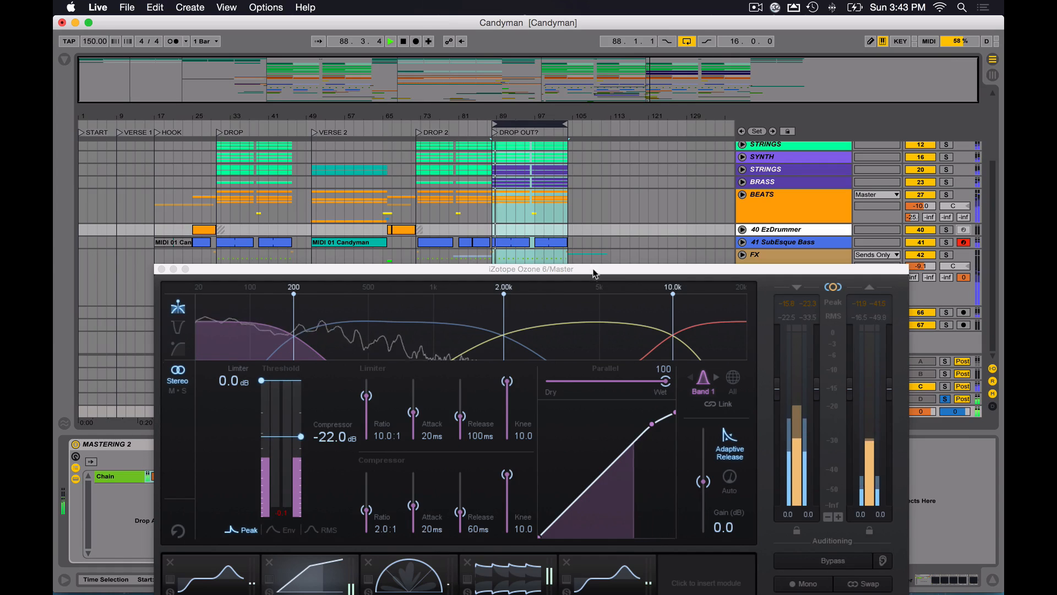
pyautogui.moveTo(592, 274); pyautogui.dragTo(588, 127)
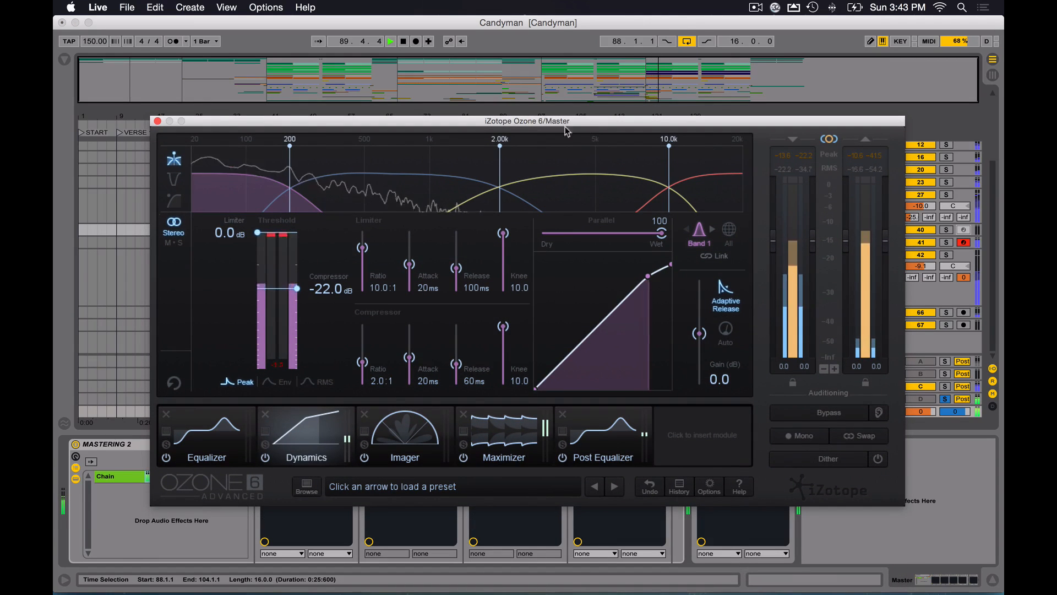
pyautogui.moveTo(246, 160)
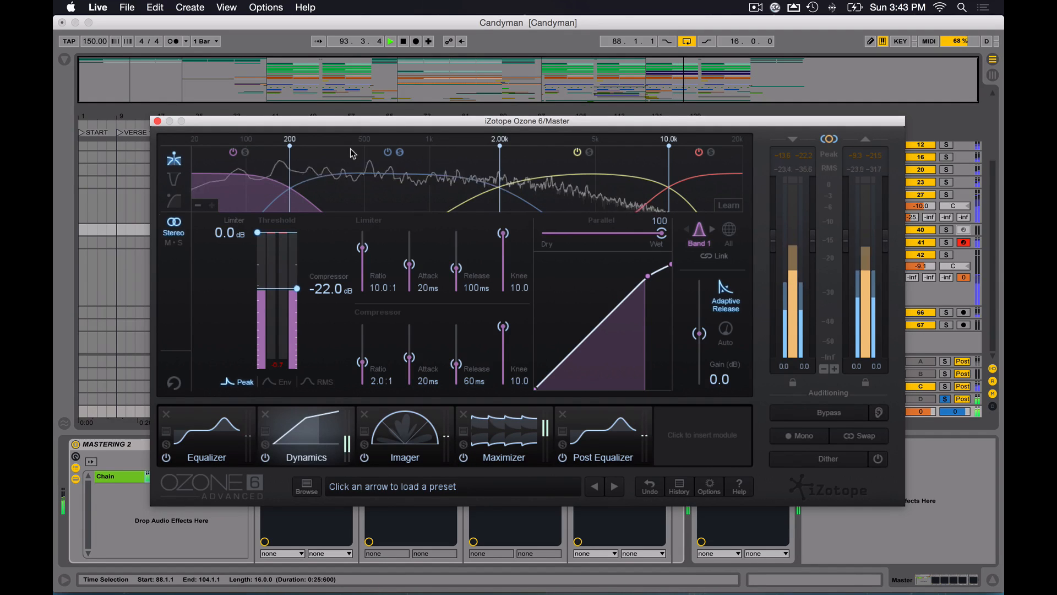
pyautogui.click(589, 152)
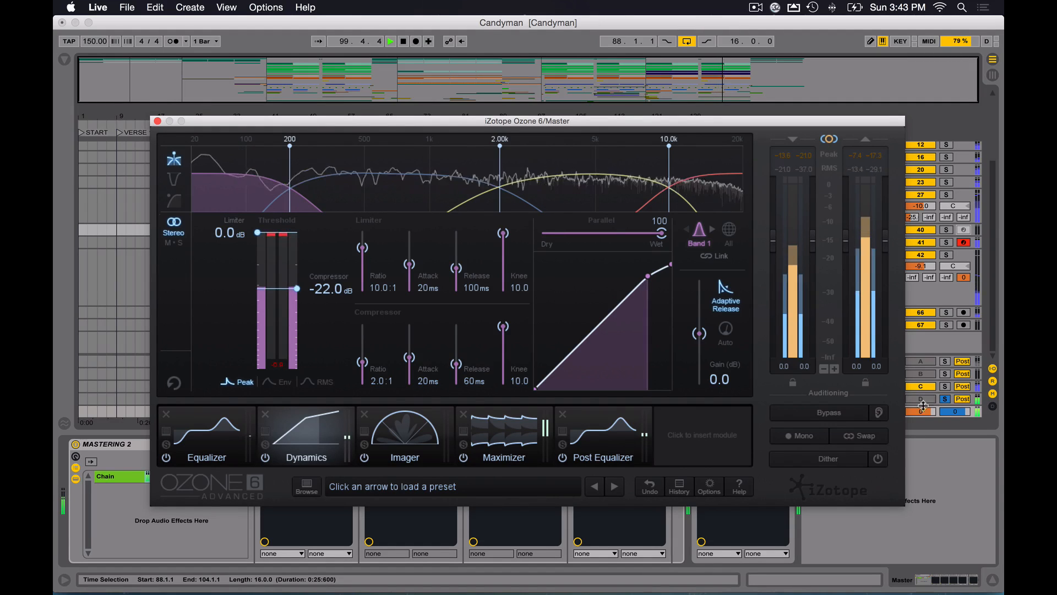
# - Take the D MIX return out of solo to hear the full mix through Ozone 6, and stop playback
pyautogui.click(410, 249)
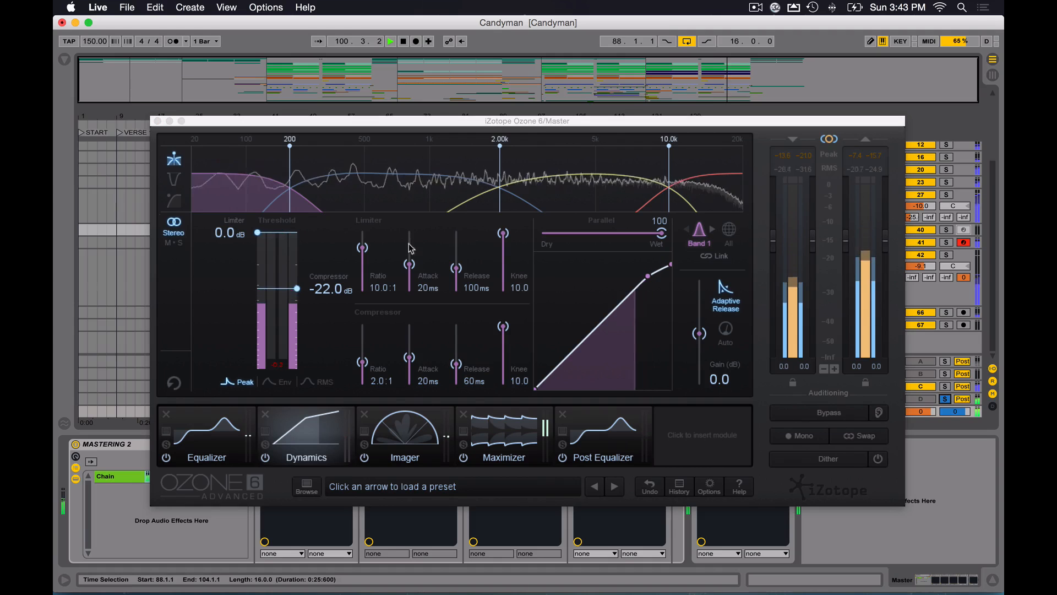
pyautogui.click(945, 399)
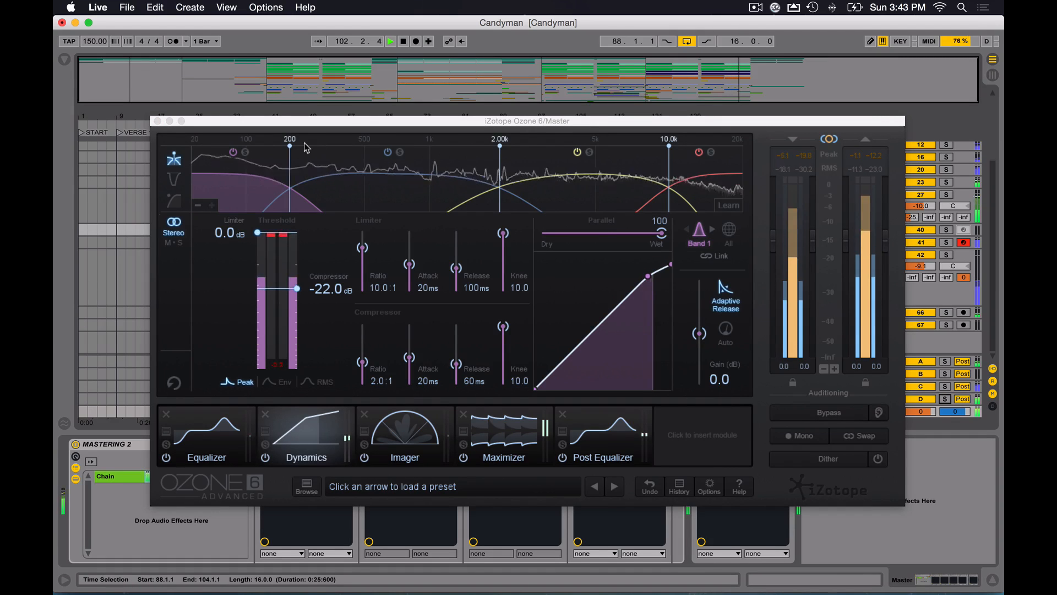
pyautogui.press('space')
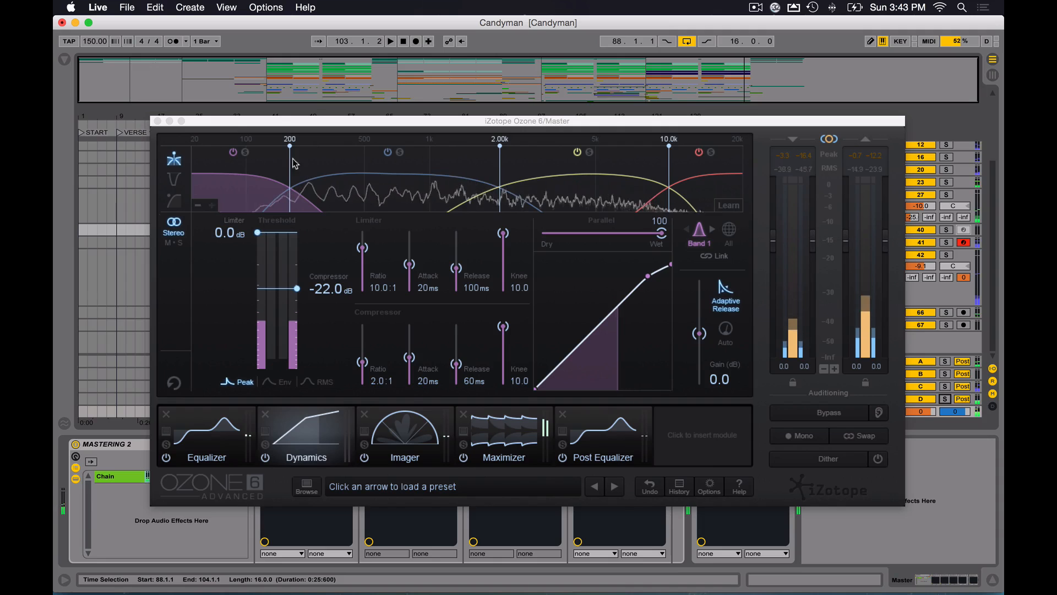
# - Show Ozone 6's Imager module, audition Band 3 briefly in solo, stop playback, and select Band 4
pyautogui.click(407, 445)
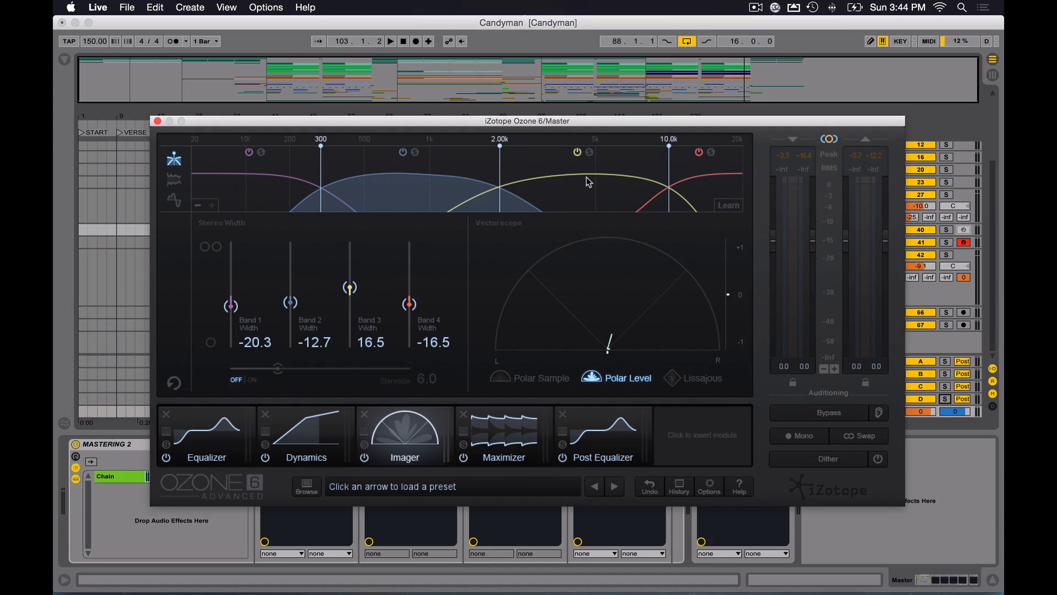
pyautogui.click(590, 153)
pyautogui.press('space')
pyautogui.press('space')
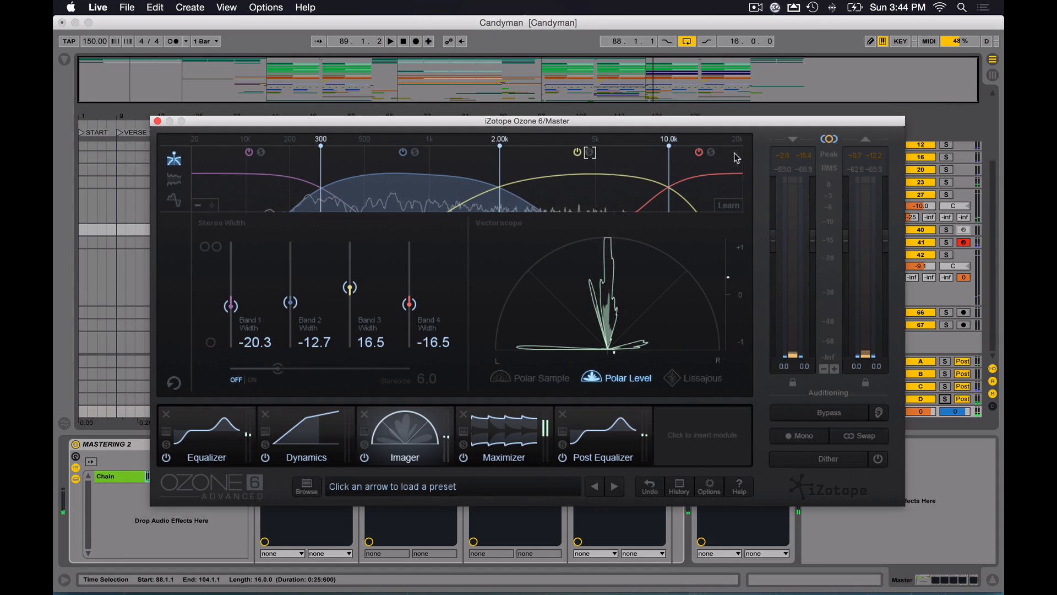
pyautogui.click(737, 158)
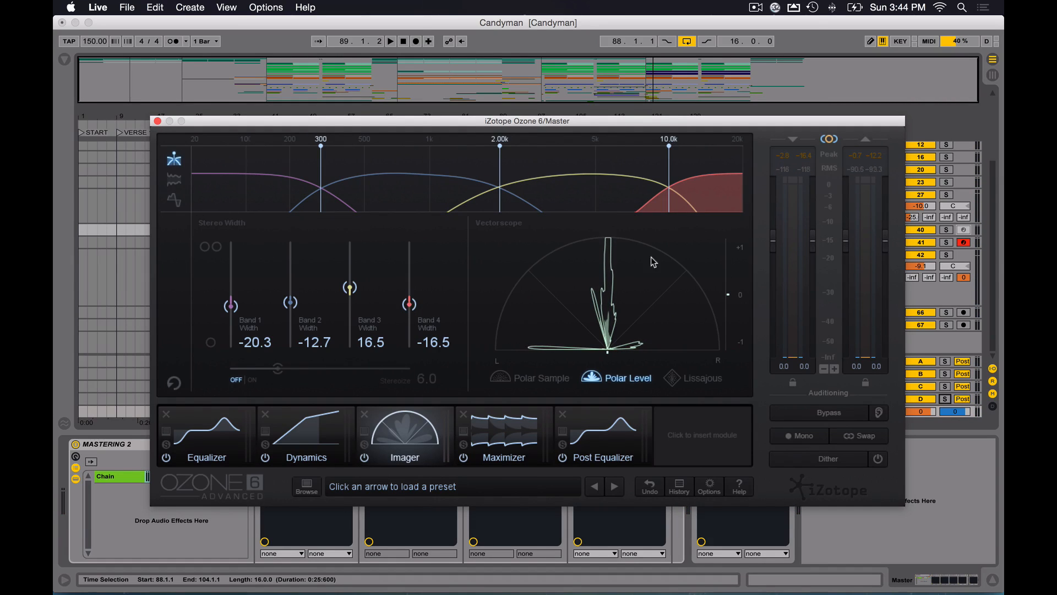
# - Show Ozone 6's Maximizer module and play a short passage to watch its limiting
pyautogui.click(505, 456)
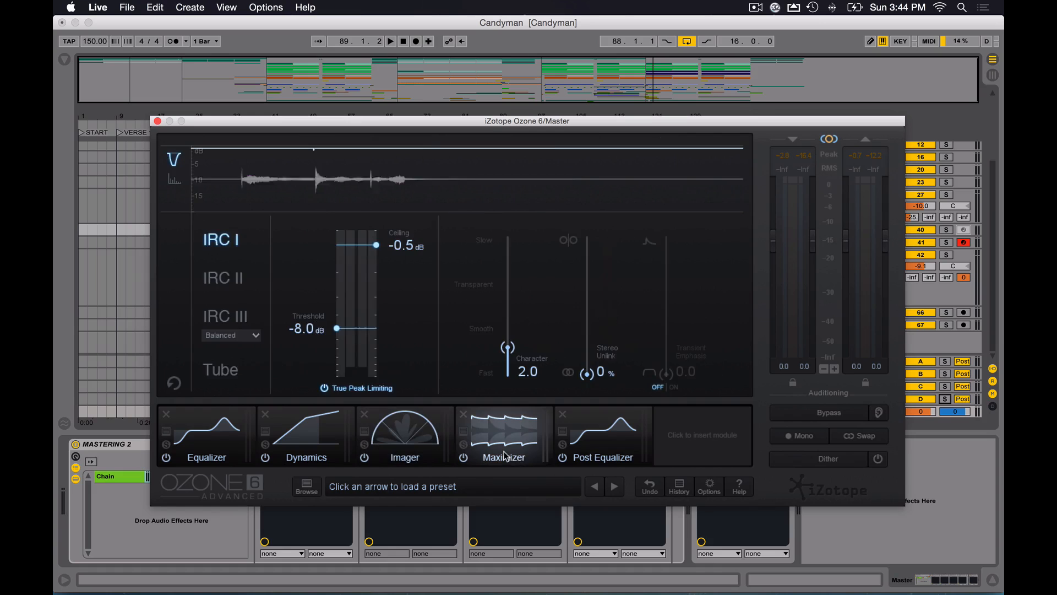
pyautogui.moveTo(562, 126); pyautogui.dragTo(564, 116)
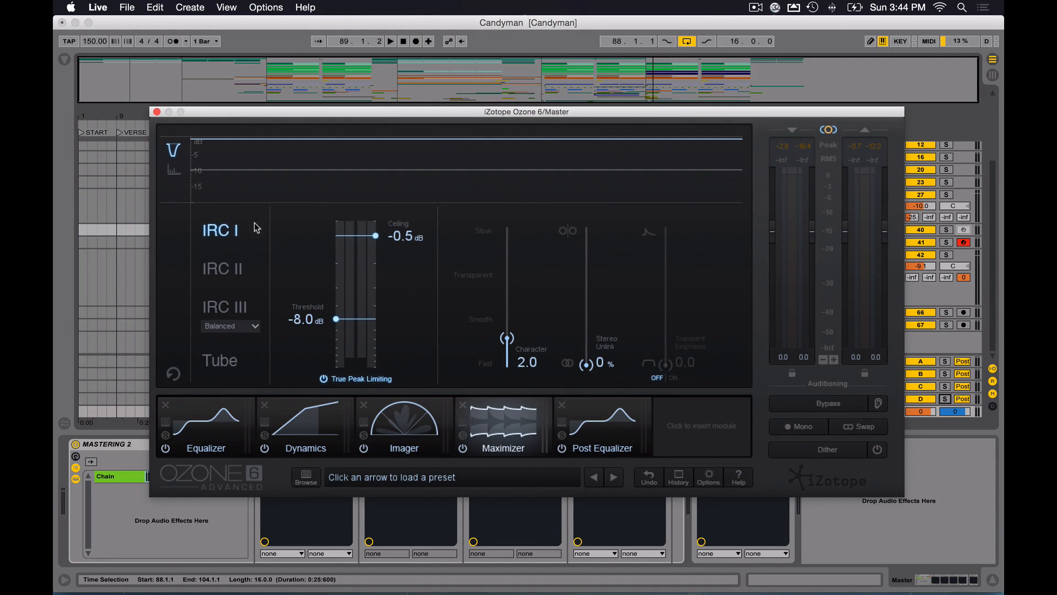
pyautogui.press('space')
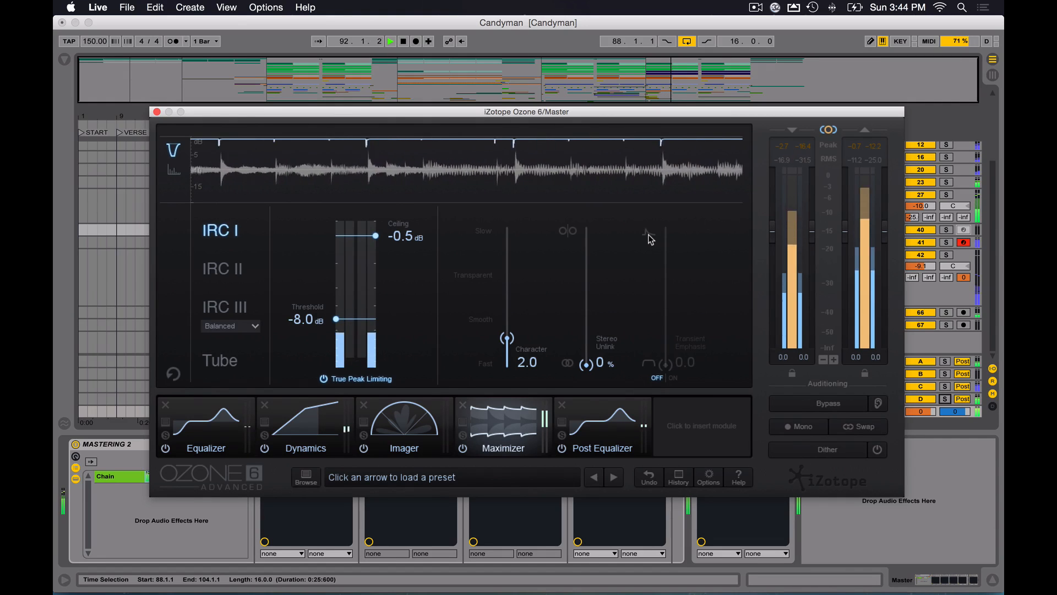
pyautogui.press('space')
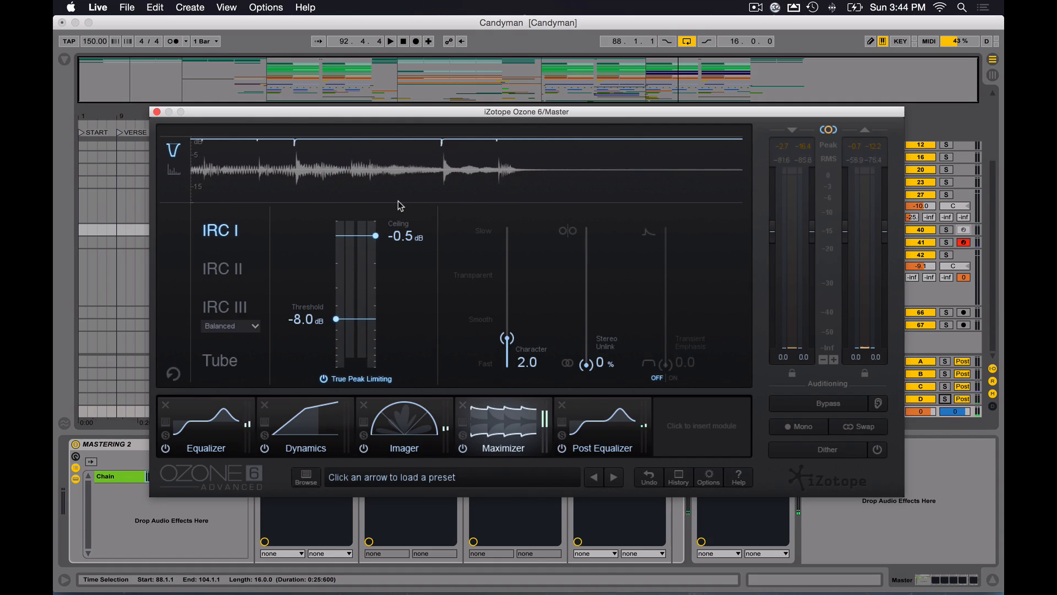
# - Show the Post Equalizer module and examine the settings of its Band 7 and Band 1
pyautogui.moveTo(562, 117)
pyautogui.mouseDown()
pyautogui.moveTo(542, 69)
pyautogui.moveTo(562, 36)
pyautogui.moveTo(565, 97)
pyautogui.mouseUp()
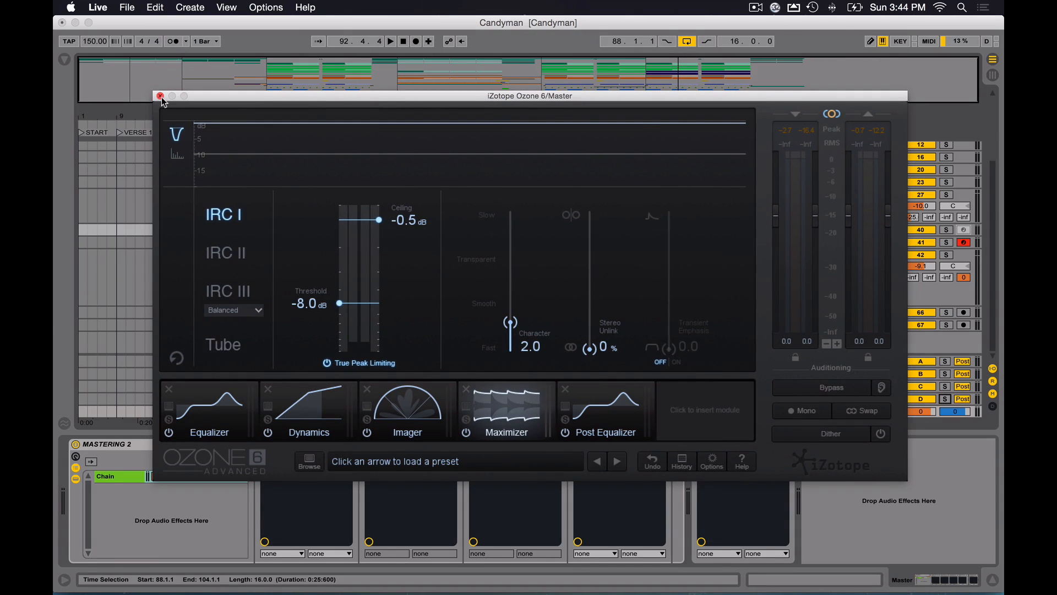
pyautogui.click(608, 423)
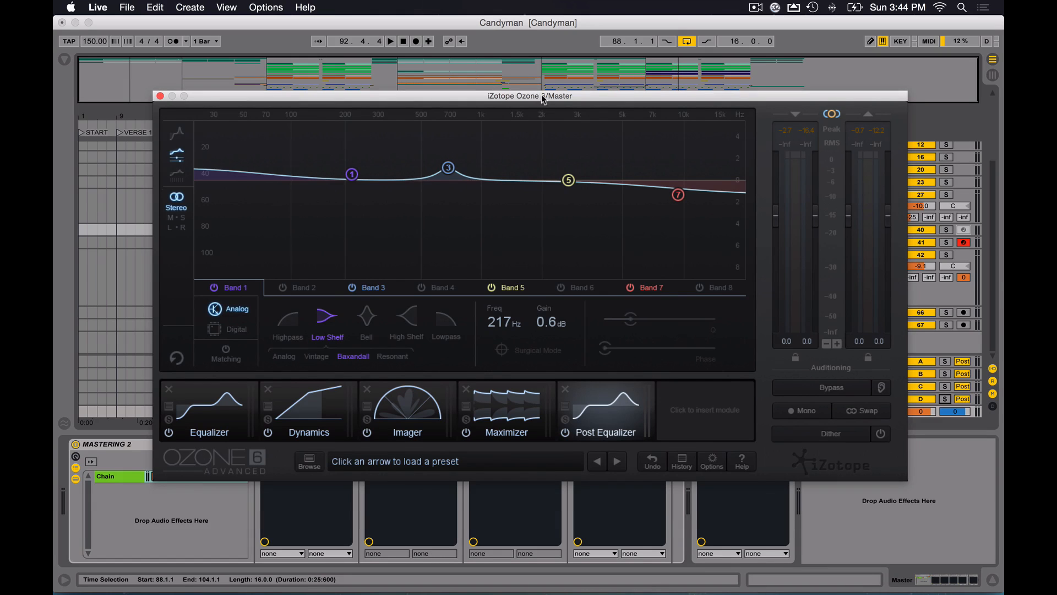
pyautogui.moveTo(541, 94); pyautogui.dragTo(535, 106)
pyautogui.click(673, 207)
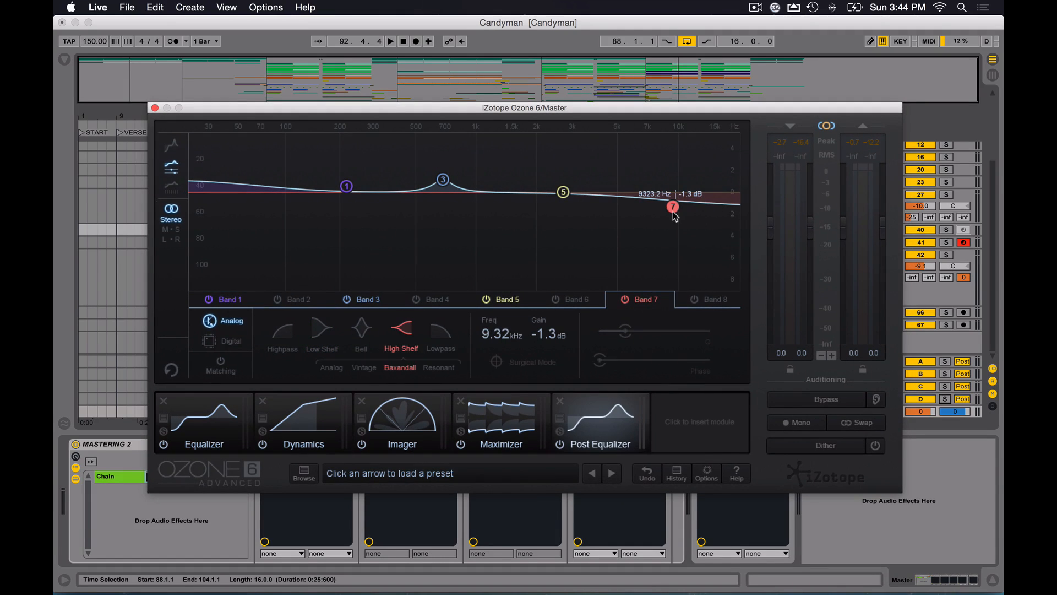
pyautogui.moveTo(673, 211)
pyautogui.click(347, 188)
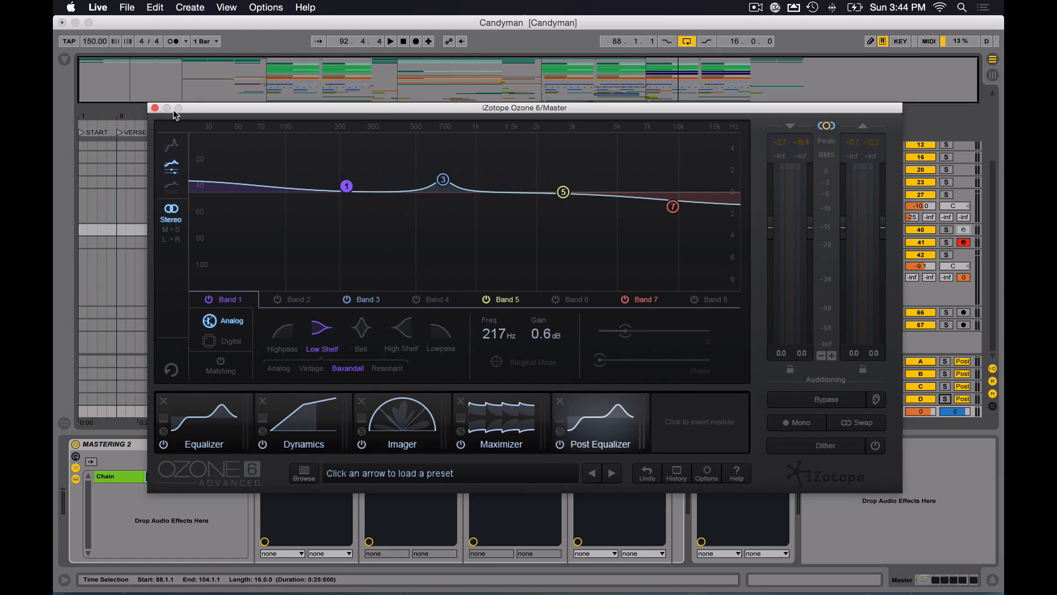
# - Move the Ozone 6 window down to uncover the arrangement, zoom in on it slightly, and bring the window back up
pyautogui.moveTo(499, 111); pyautogui.dragTo(482, 150)
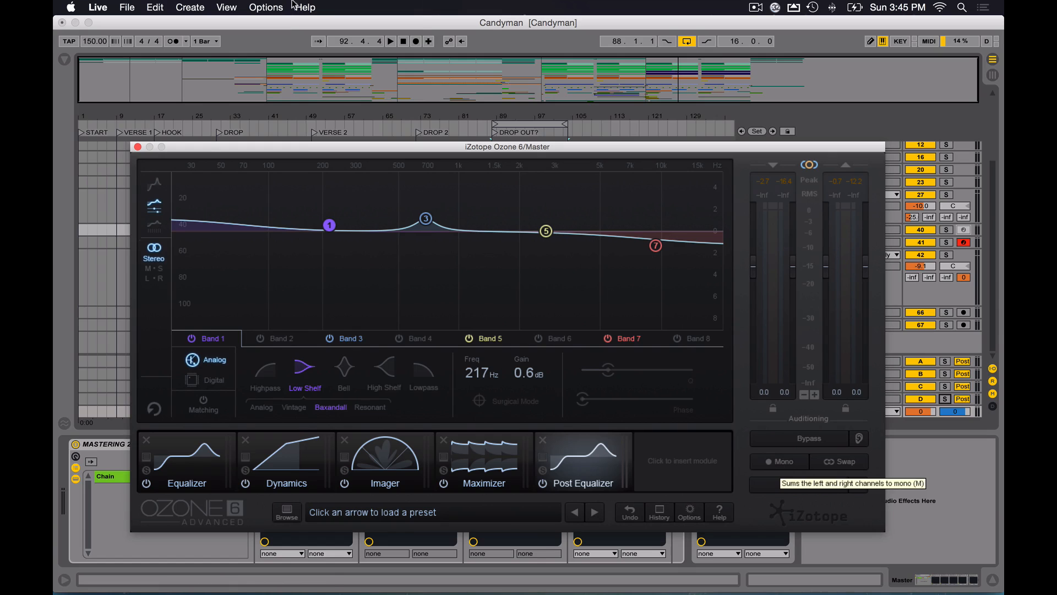
pyautogui.moveTo(468, 149); pyautogui.dragTo(495, 218)
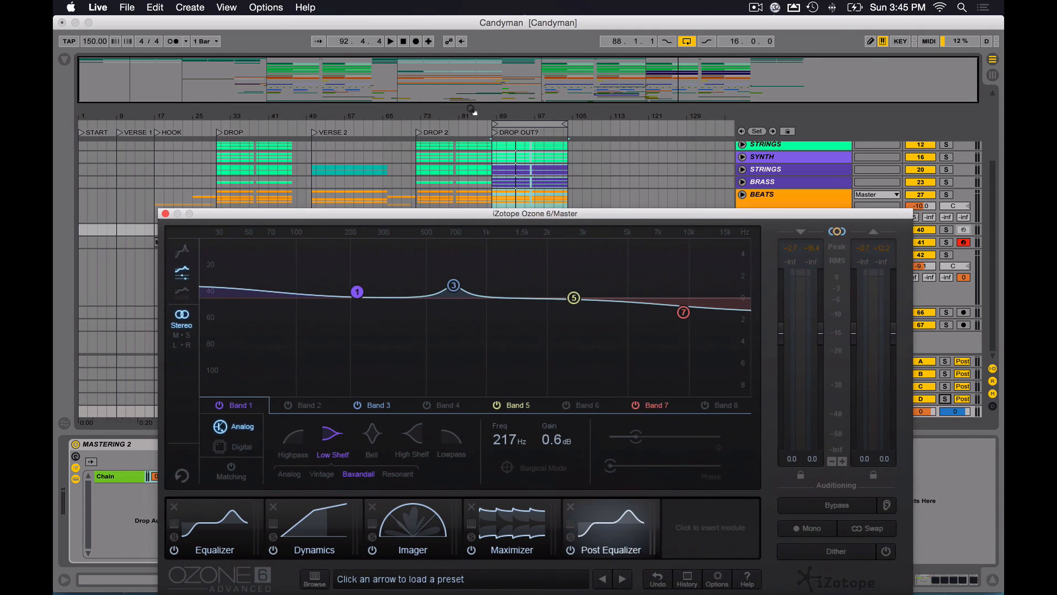
pyautogui.moveTo(393, 83); pyautogui.dragTo(395, 90)
pyautogui.moveTo(528, 214); pyautogui.dragTo(505, 107)
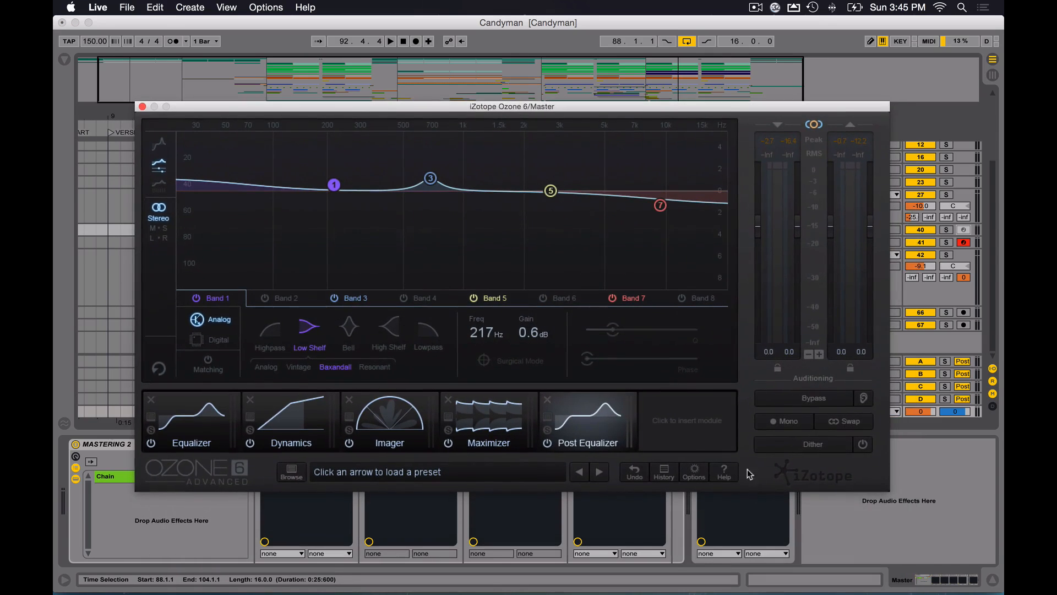
# - Audition the DROP OUT? section with Ozone 6 summed to mono, return to stereo, and stop playback
pyautogui.click(793, 428)
pyautogui.click(533, 87)
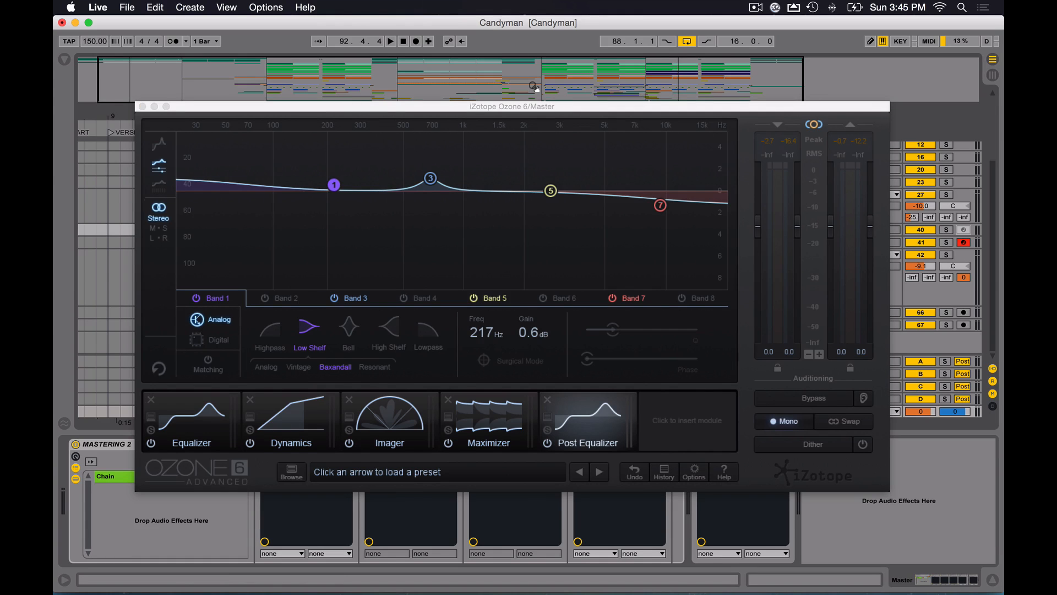
pyautogui.press('space')
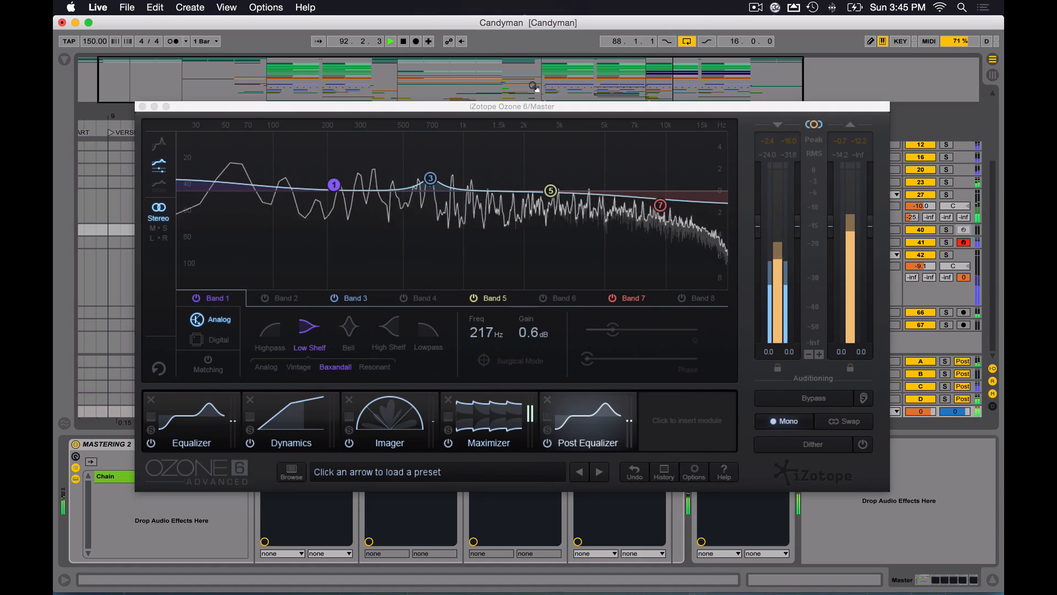
pyautogui.click(801, 422)
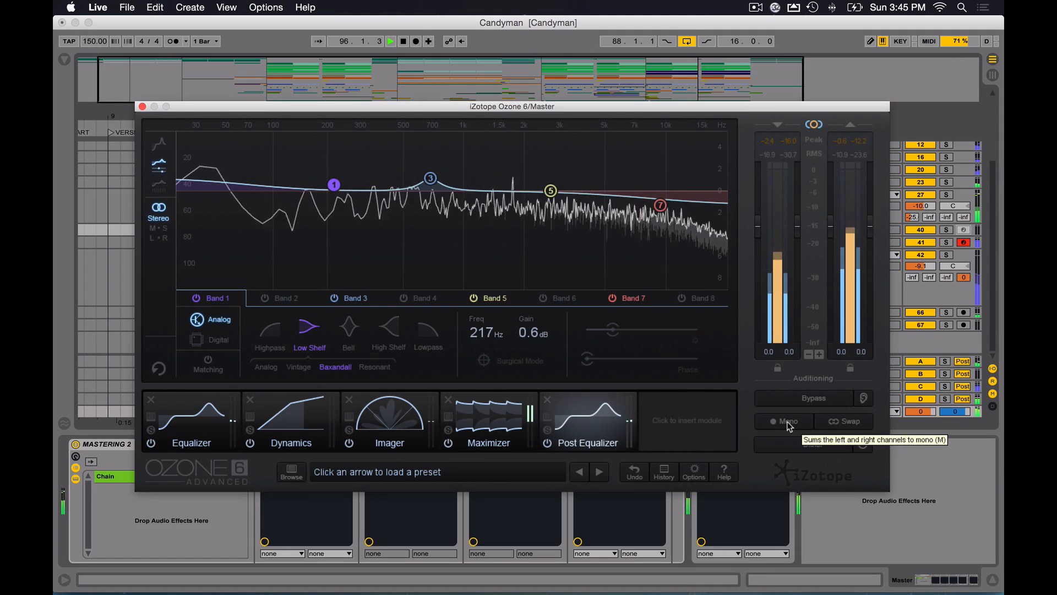
pyautogui.click(787, 421)
pyautogui.press('space')
# - Shift the Ozone 6 window down slightly and look through its Imager, Dynamics and Maximizer modules again
pyautogui.moveTo(486, 108); pyautogui.dragTo(488, 142)
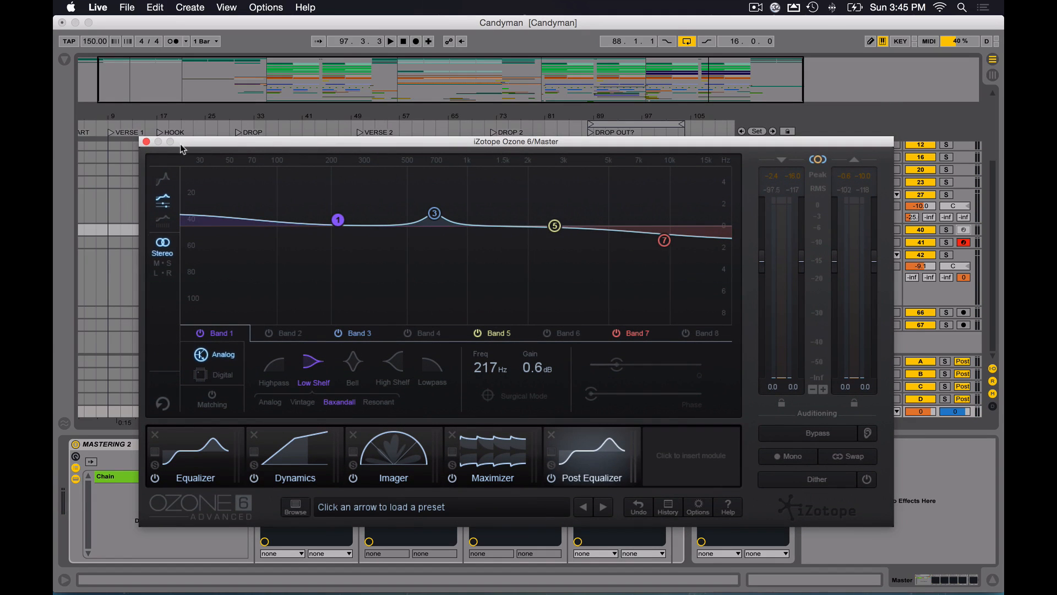
pyautogui.click(146, 142)
pyautogui.click(401, 450)
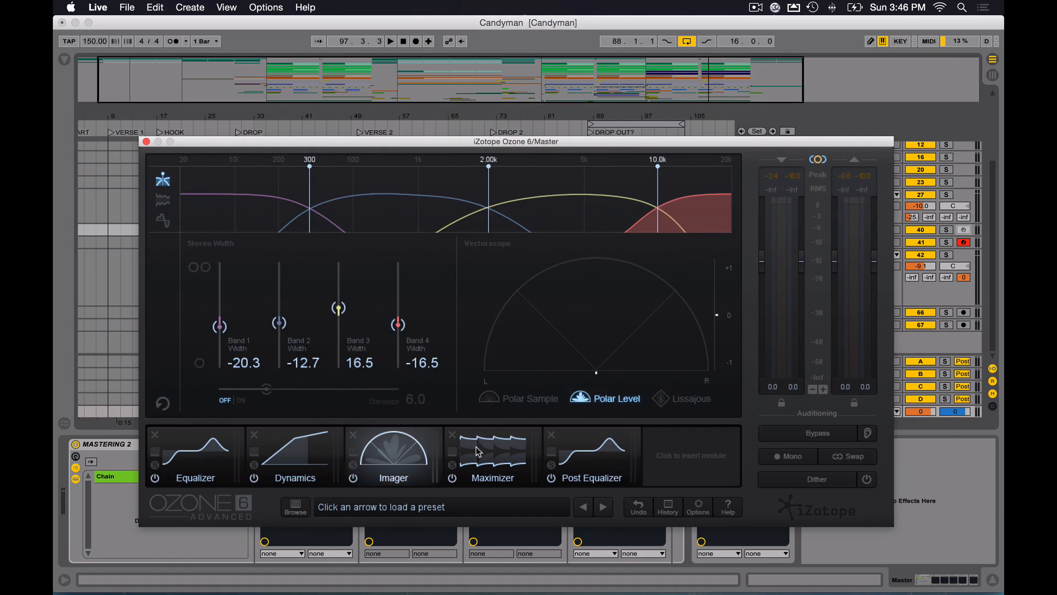
pyautogui.click(495, 452)
pyautogui.click(306, 448)
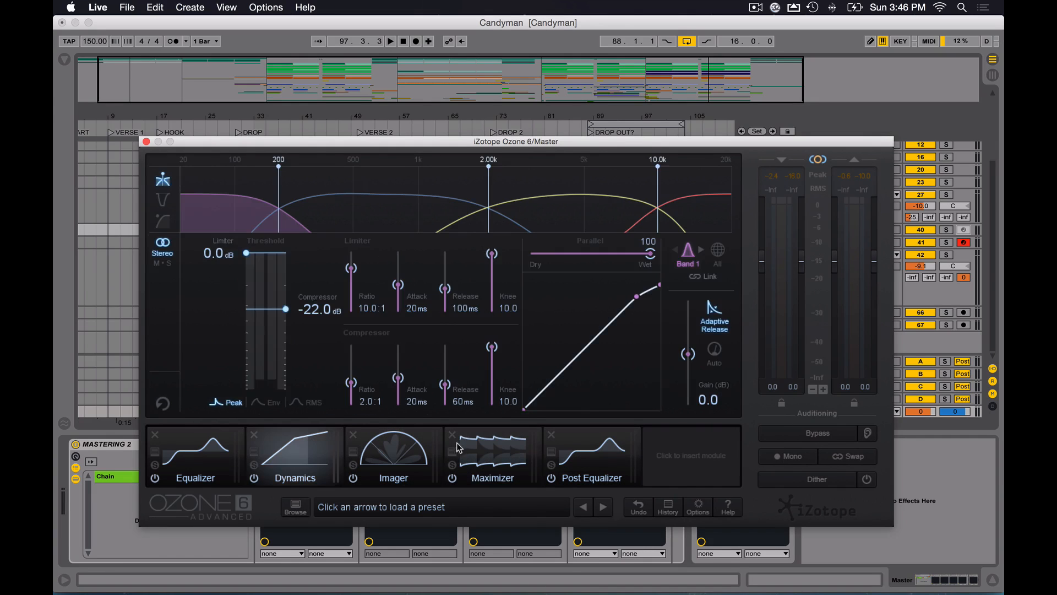
pyautogui.click(408, 448)
pyautogui.click(506, 453)
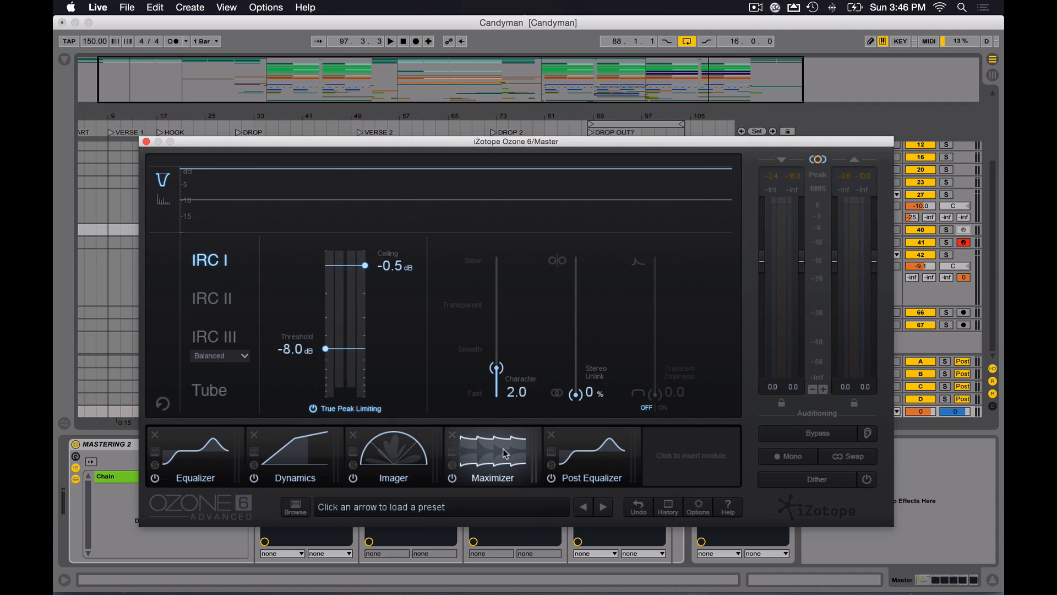
# - Examine the Imager's stereo width settings for all four bands and revisit the Post Equalizer module
pyautogui.click(393, 453)
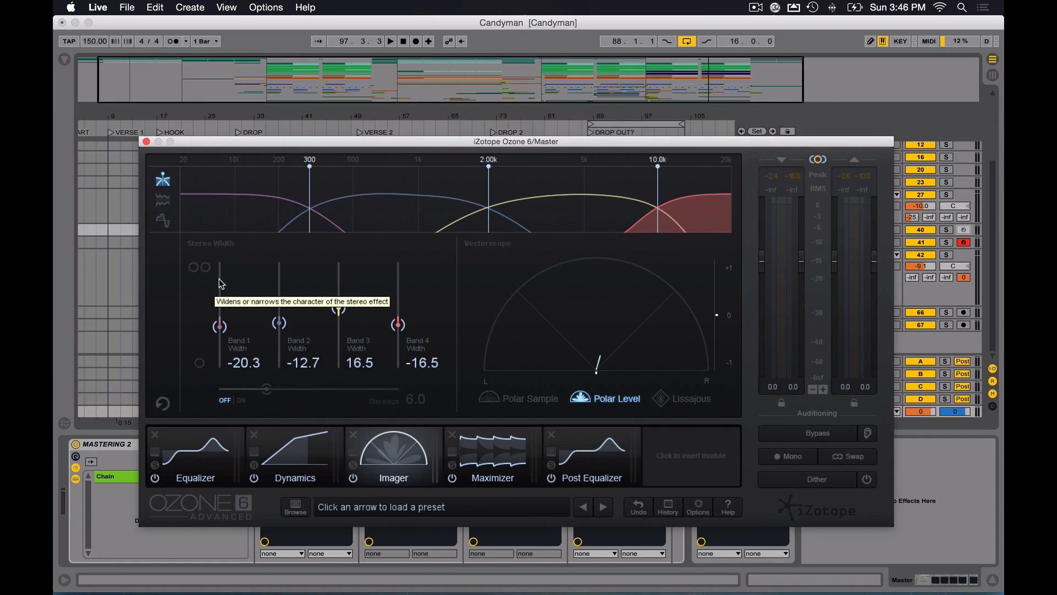
pyautogui.moveTo(526, 145); pyautogui.dragTo(554, 149)
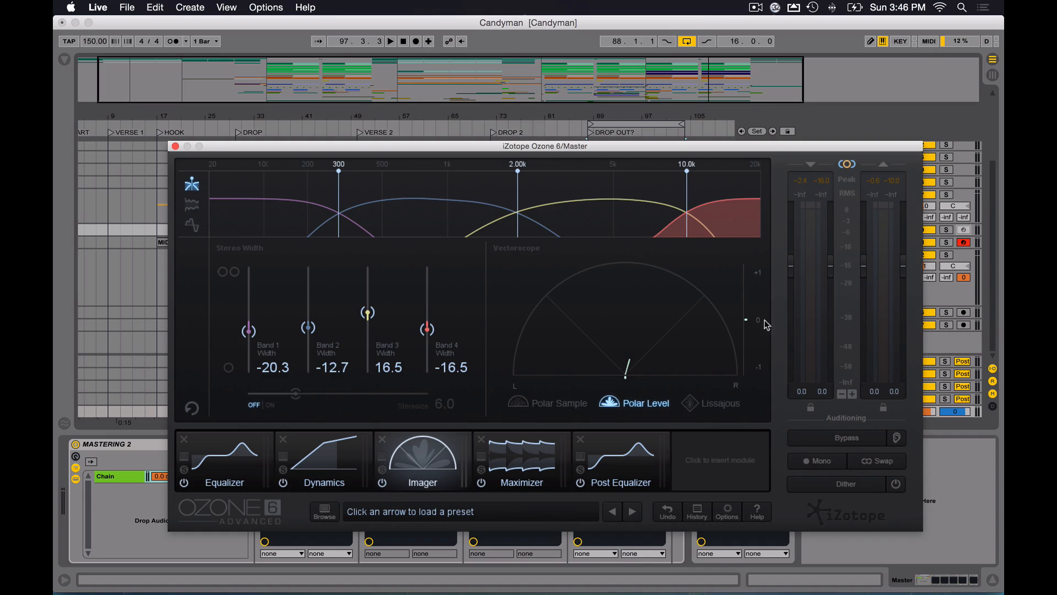
pyautogui.click(658, 453)
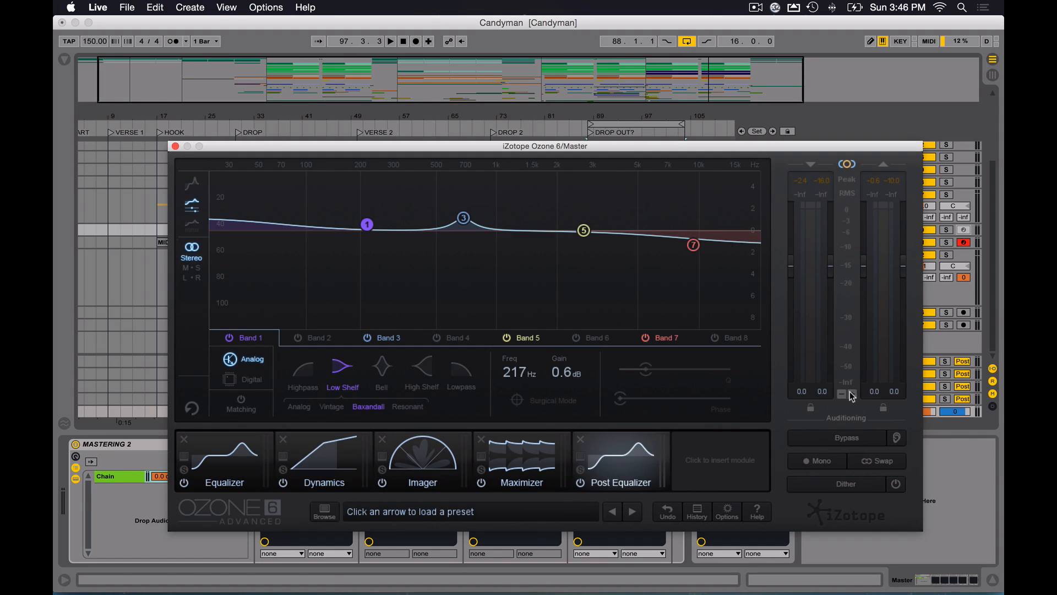
# - Close the Ozone 6 window and select the loop over DROP OUT? with the whole song and uppermost tracks in view
pyautogui.click(175, 147)
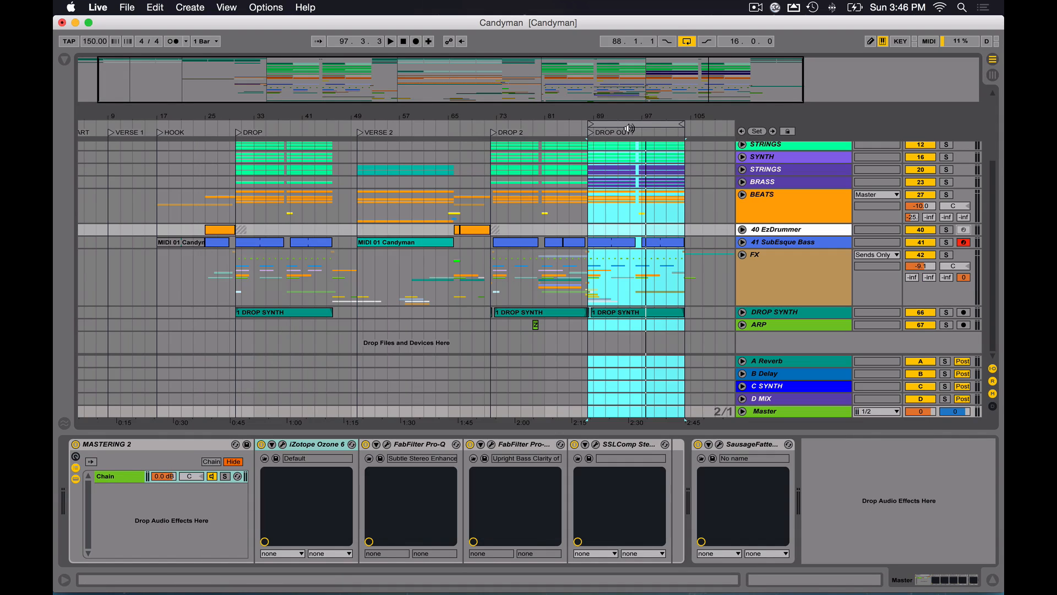
pyautogui.moveTo(573, 83); pyautogui.dragTo(586, 94)
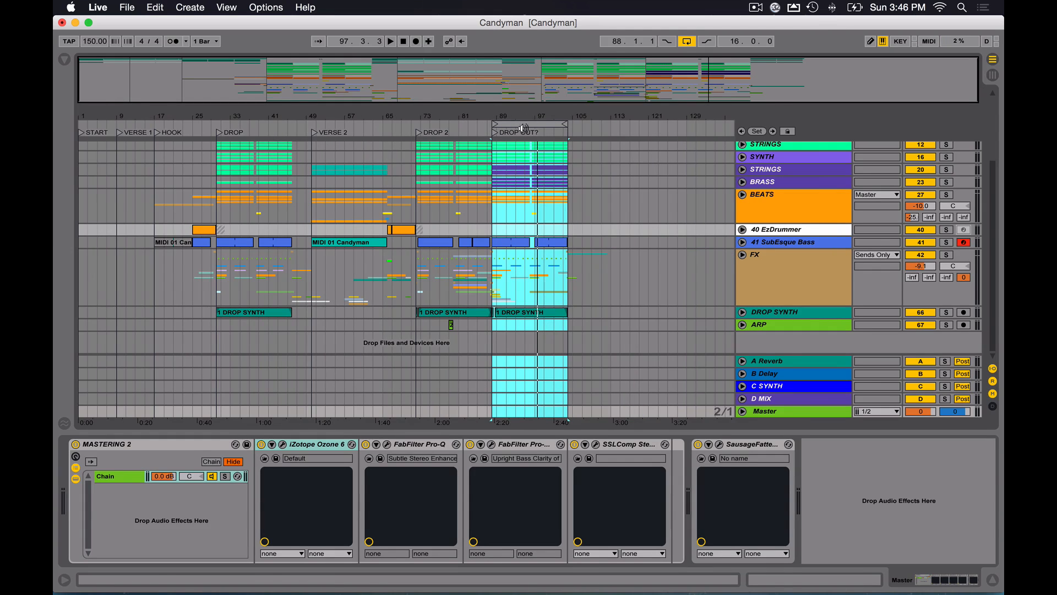
pyautogui.scroll(4, 559, 209)
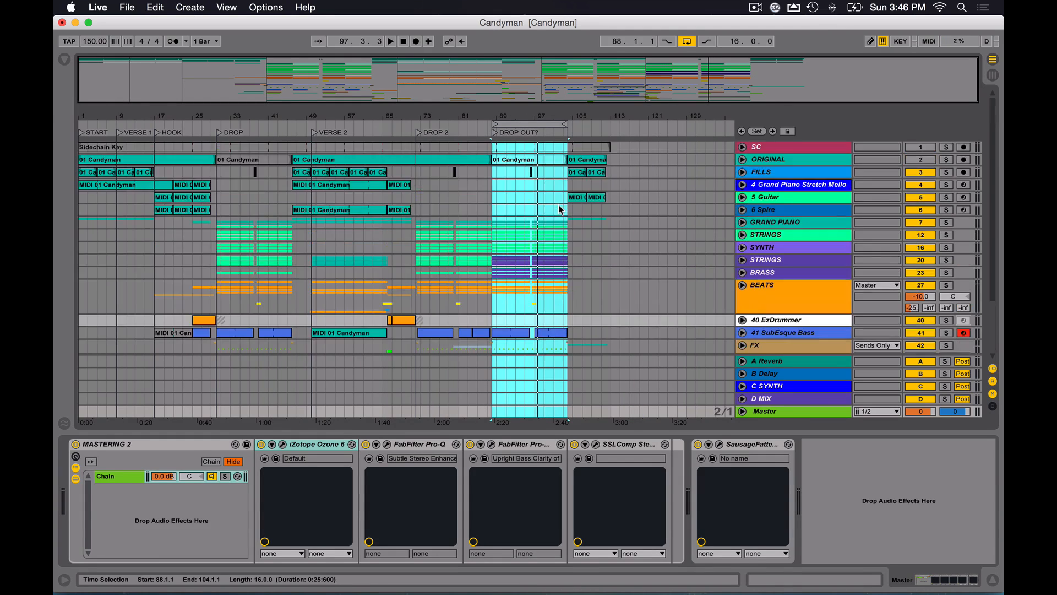
pyautogui.click(517, 126)
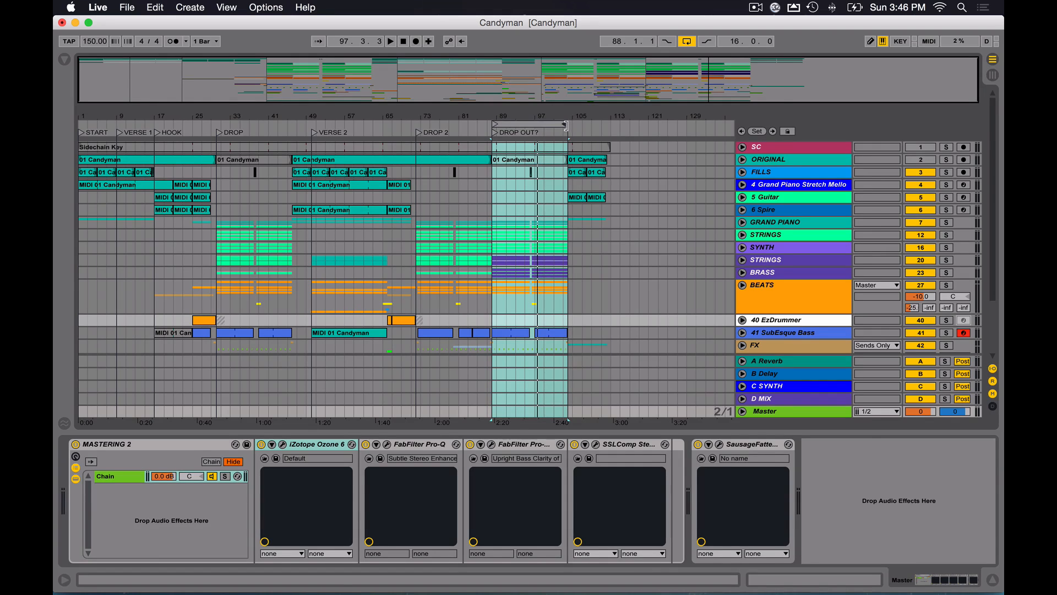
# - Extend the loop from DROP OUT? to a length of 25 bars, play the section, and turn looping off
pyautogui.moveTo(567, 125); pyautogui.dragTo(610, 126)
pyautogui.press('space')
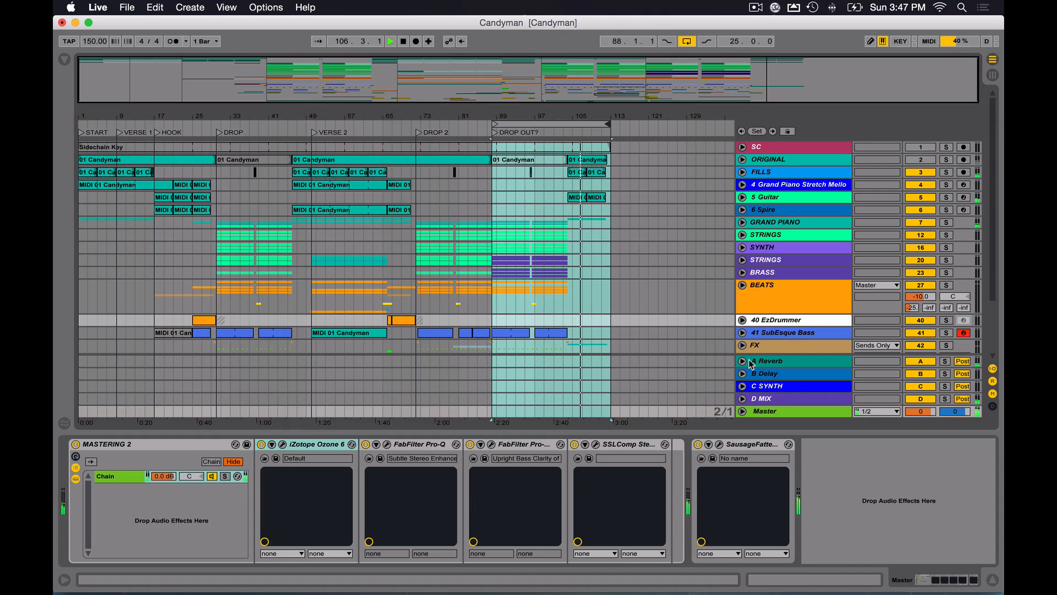
pyautogui.click(686, 42)
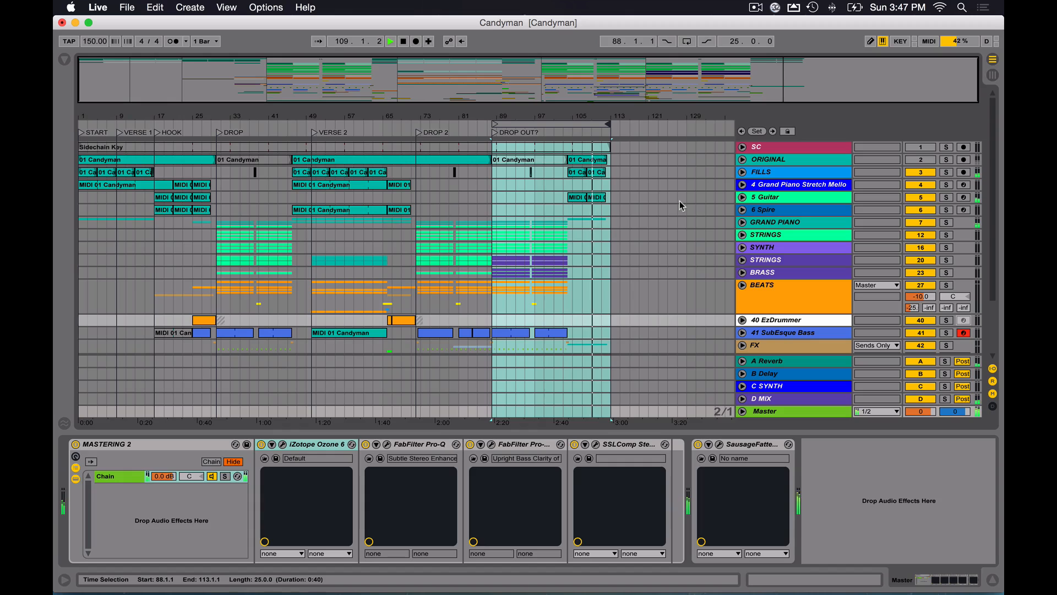
# - Fold the MASTERING 2 rack on the Master and open the SausageFattener window to examine its Fatness, Color and Gain controls
pyautogui.doubleClick(110, 444)
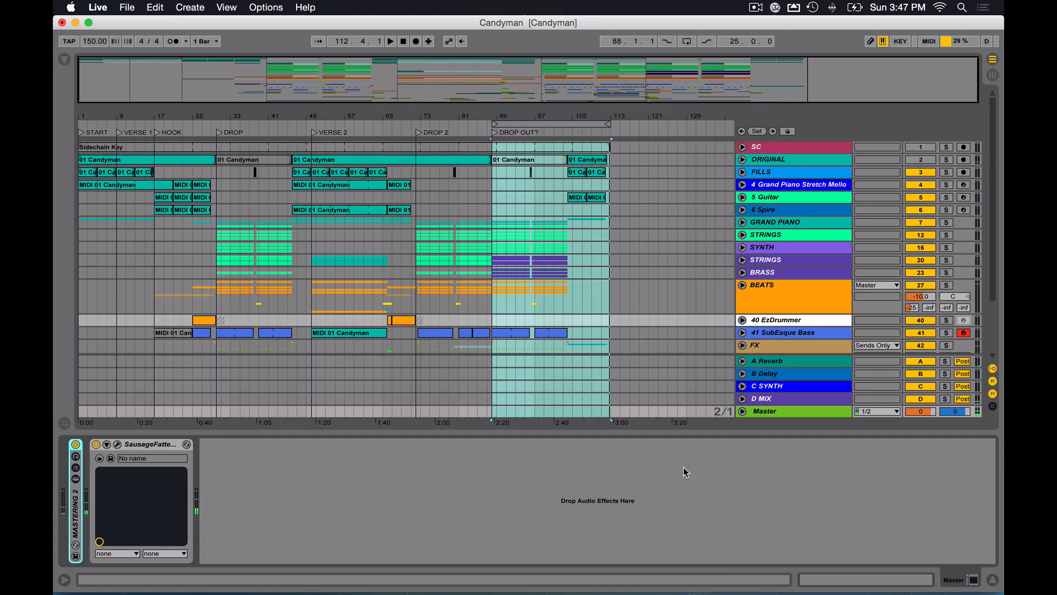
pyautogui.click(117, 443)
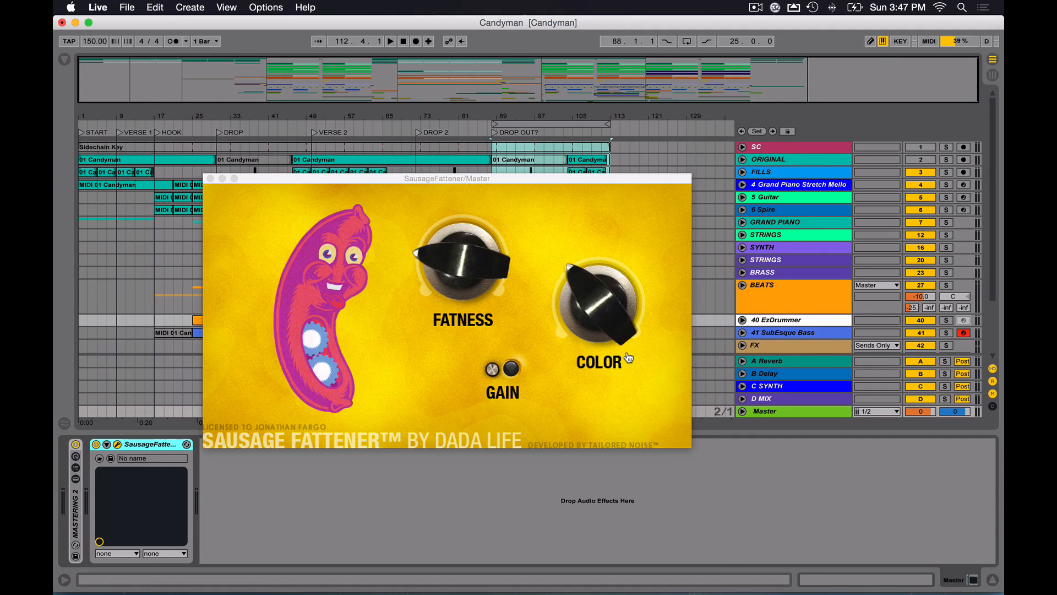
pyautogui.moveTo(483, 177); pyautogui.dragTo(552, 167)
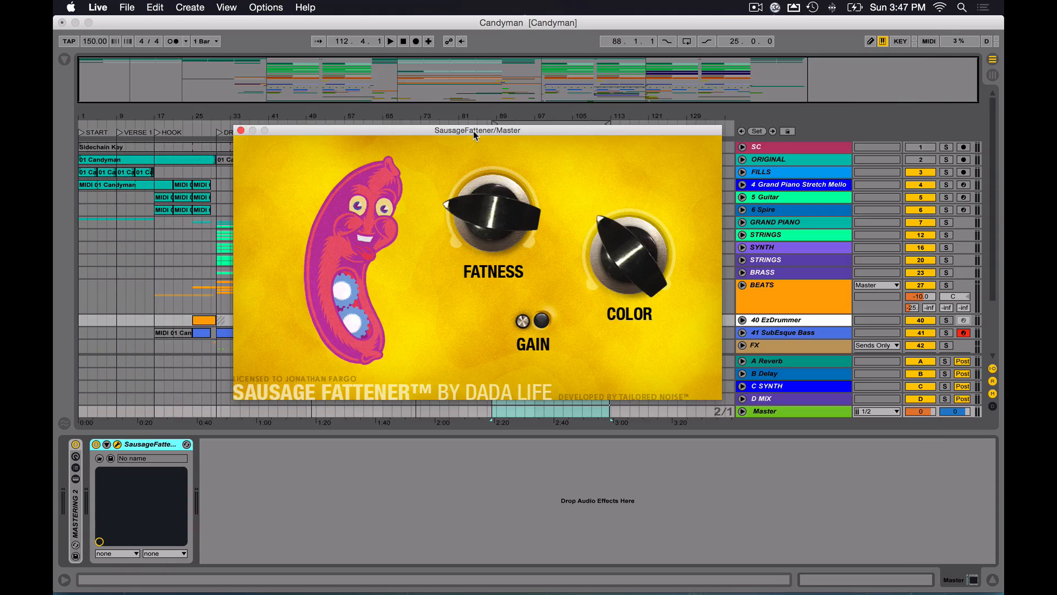
pyautogui.moveTo(474, 130); pyautogui.dragTo(459, 126)
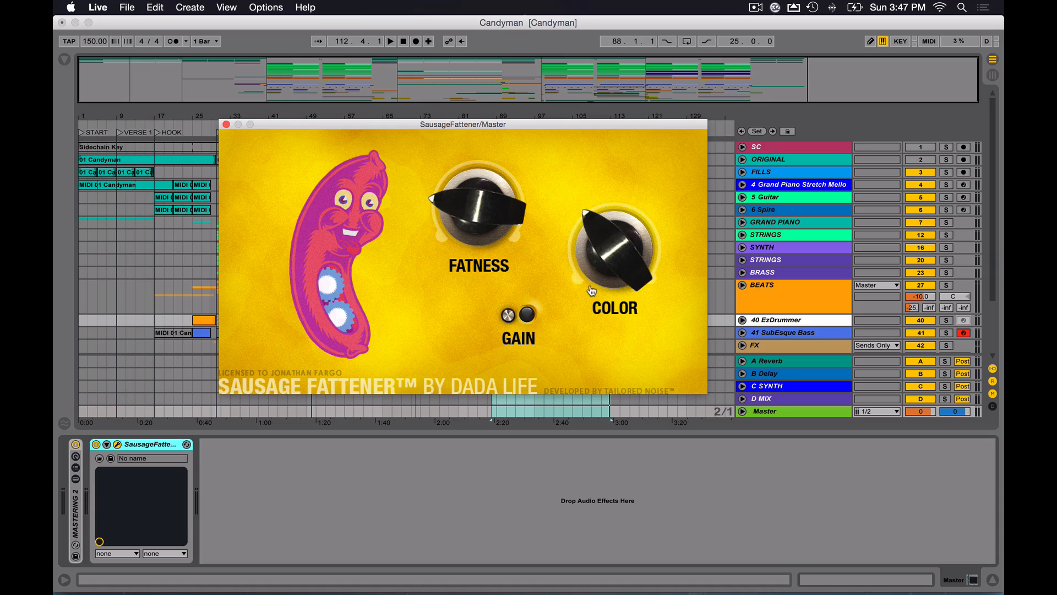
pyautogui.moveTo(466, 124); pyautogui.dragTo(474, 125)
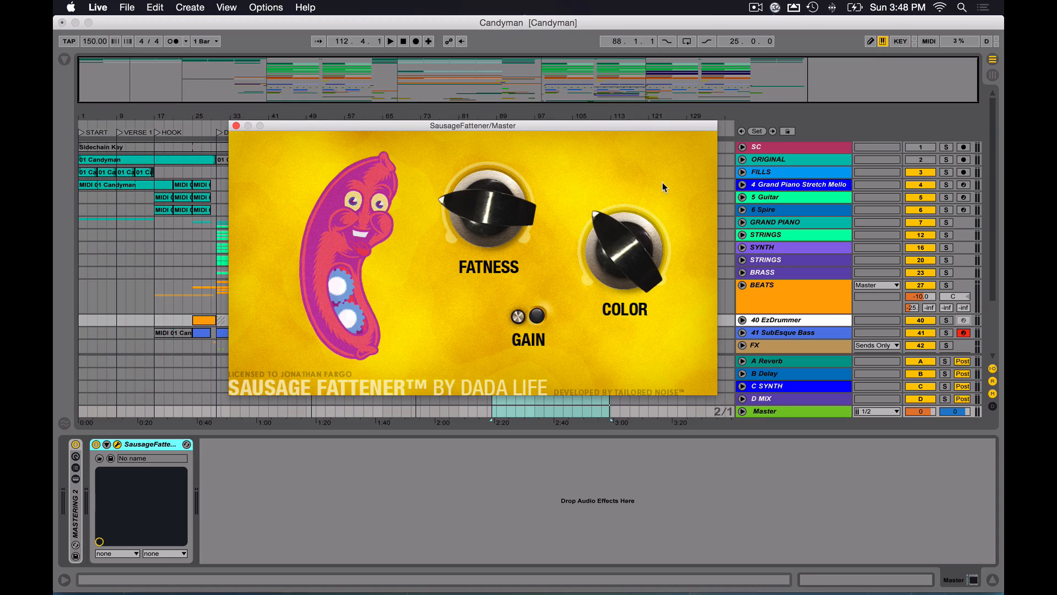
# - Audition the start of DROP OUT? with the SausageFattener window open, stop playback, and close the plug-in window
pyautogui.press('space')
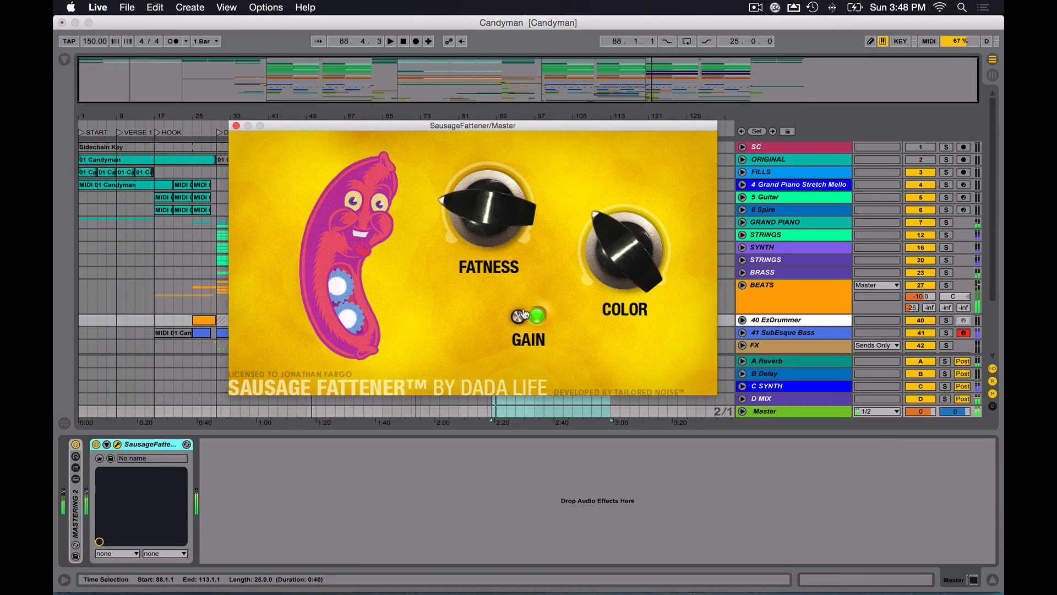
pyautogui.moveTo(556, 126); pyautogui.dragTo(571, 132)
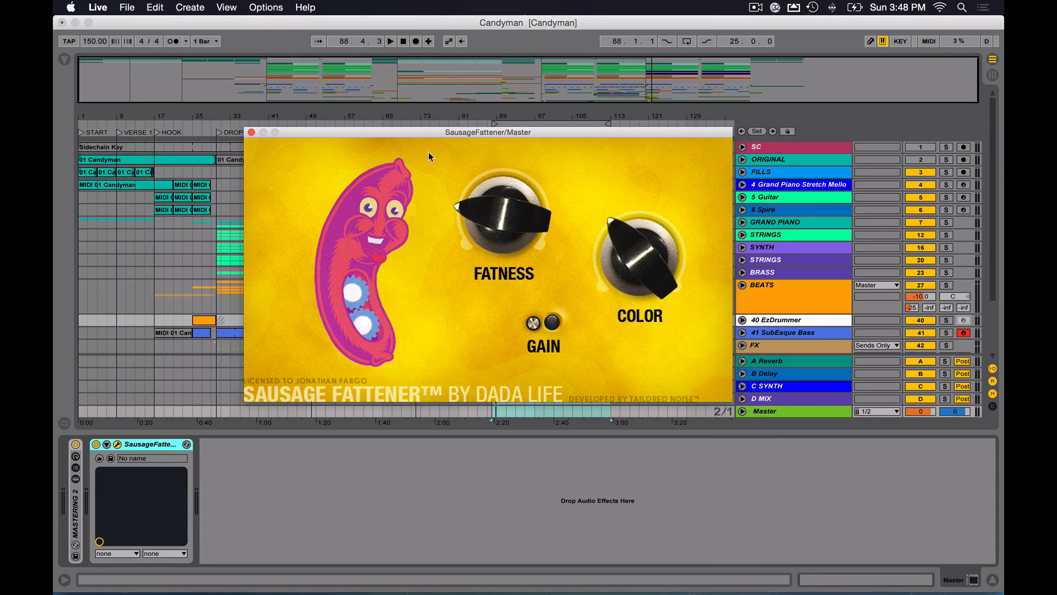
pyautogui.moveTo(399, 130)
pyautogui.mouseDown()
pyautogui.moveTo(381, 117)
pyautogui.moveTo(392, 124)
pyautogui.mouseUp()
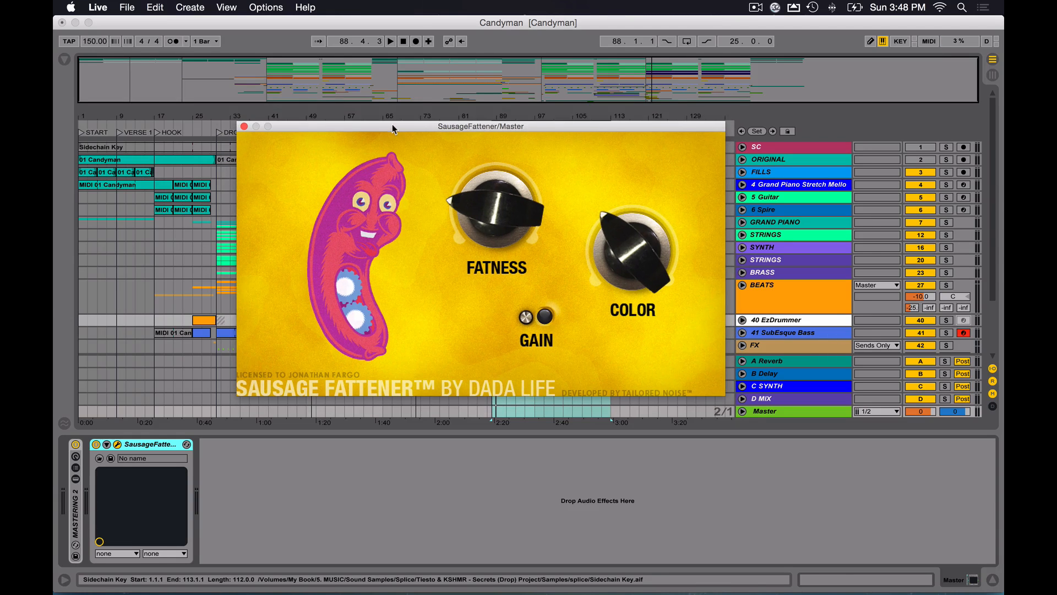
pyautogui.click(244, 126)
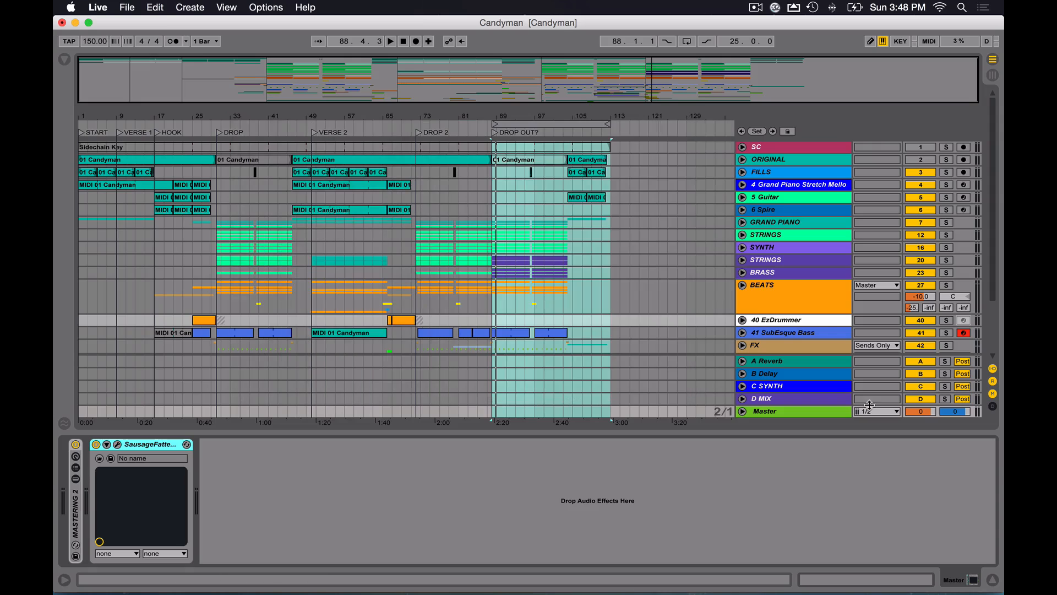
# - Hide the device view so the arrangement shows every track from SC down to ARP together with the returns
pyautogui.click(527, 326)
pyautogui.press('super+z')
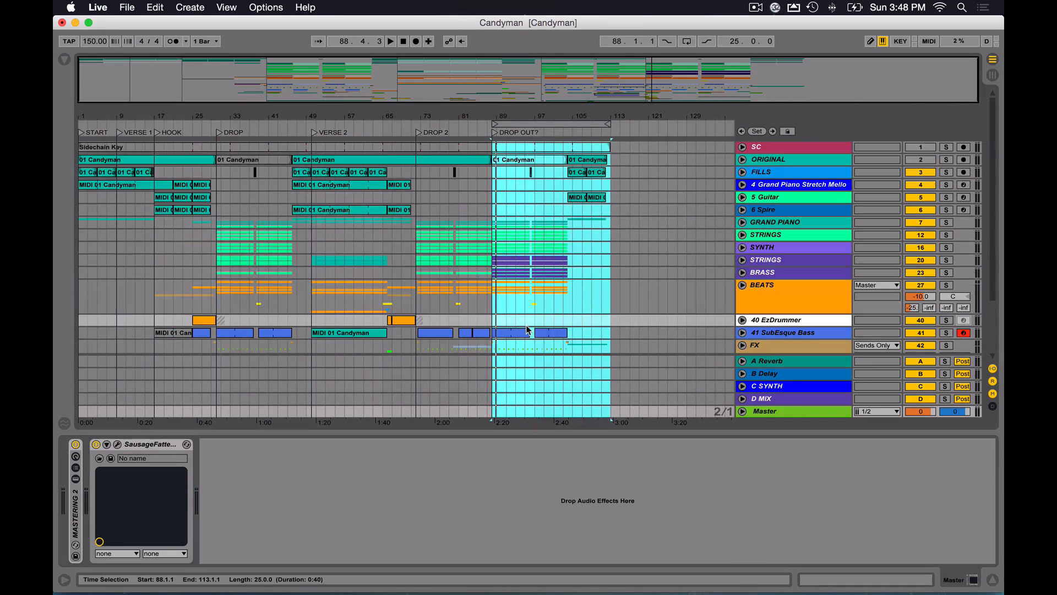
pyautogui.scroll(-3, 527, 330)
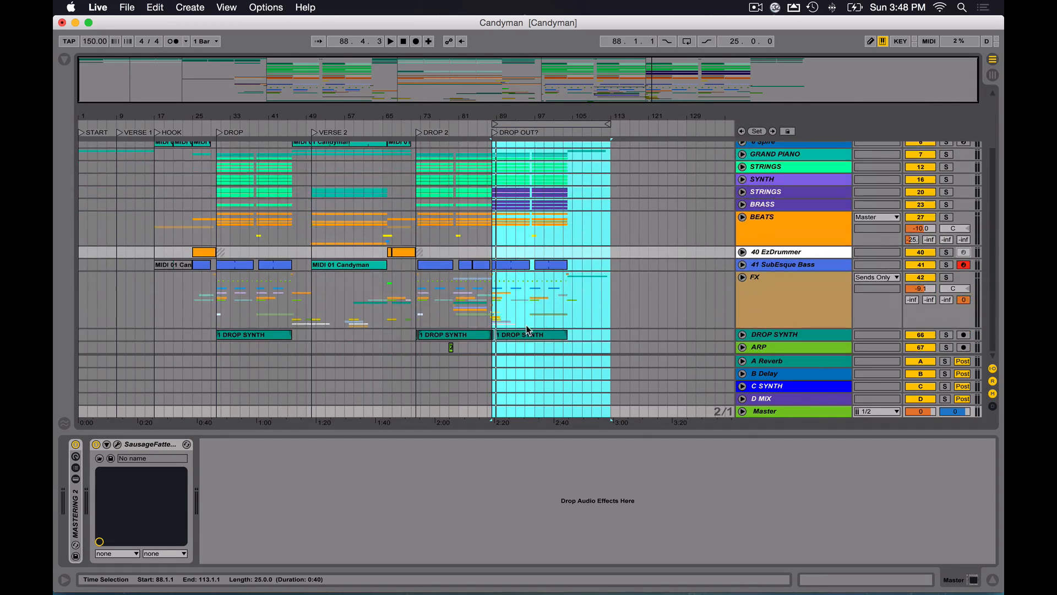
pyautogui.moveTo(554, 432); pyautogui.dragTo(567, 524)
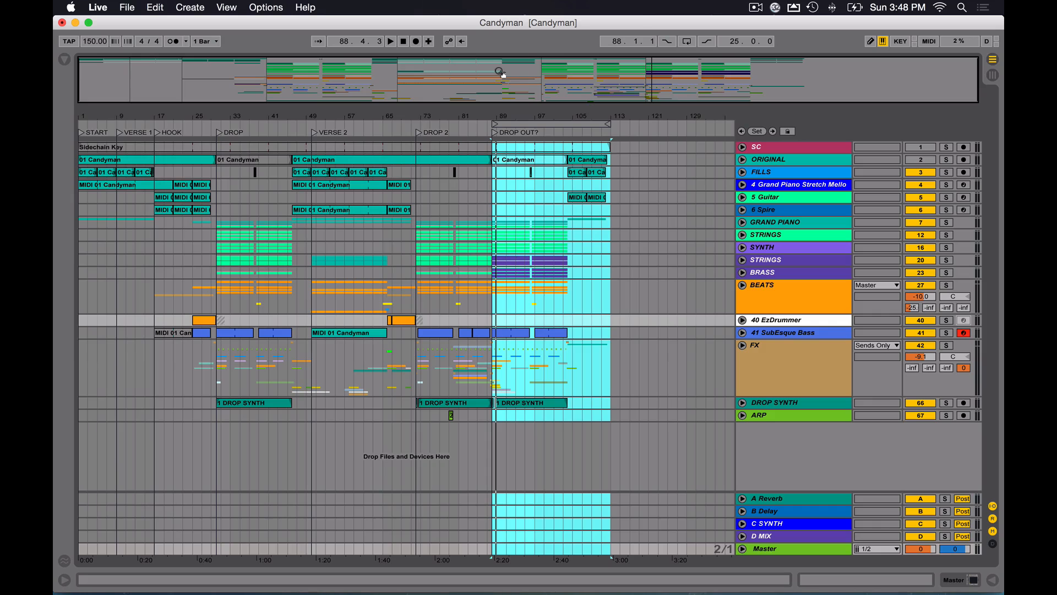
# - Switch to Safari and look through the producer's SoundCloud profile and its list of uploaded remixes
pyautogui.press('super+Tab')
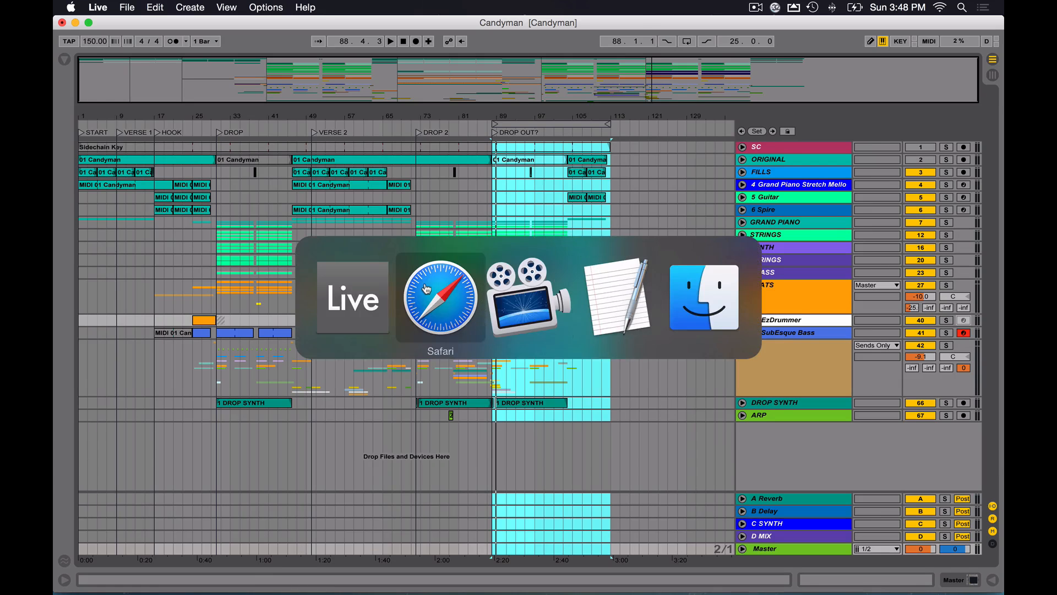
pyautogui.click(678, 48)
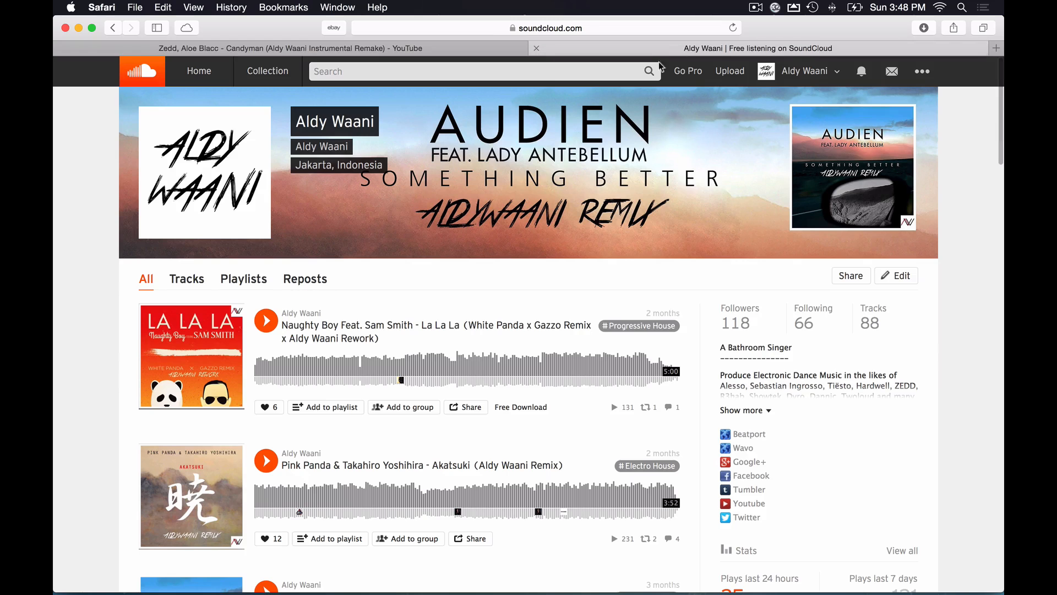
pyautogui.scroll(-5, 77, 193)
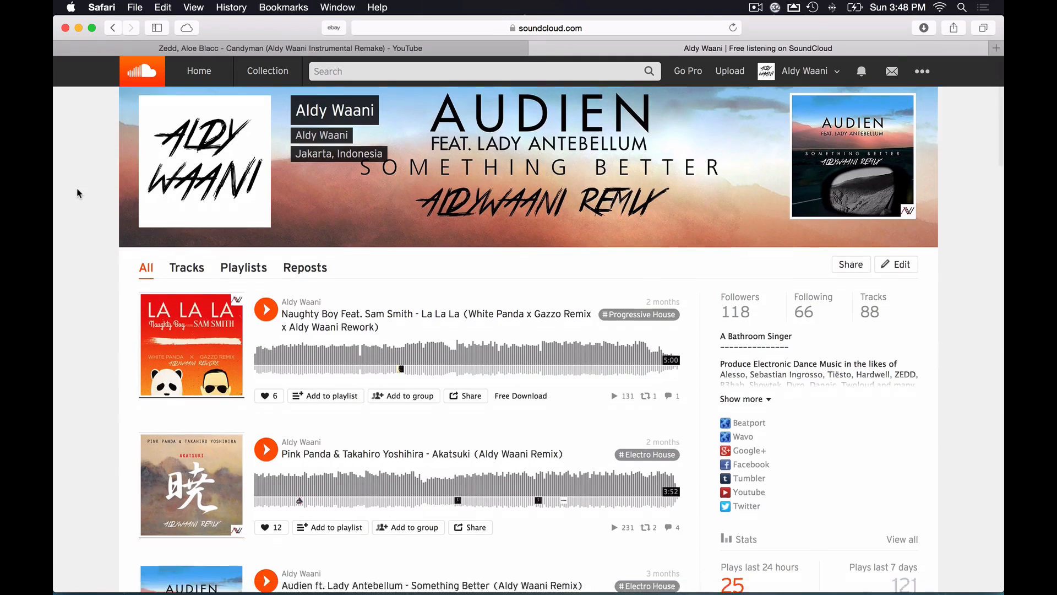
pyautogui.scroll(-4, 80, 193)
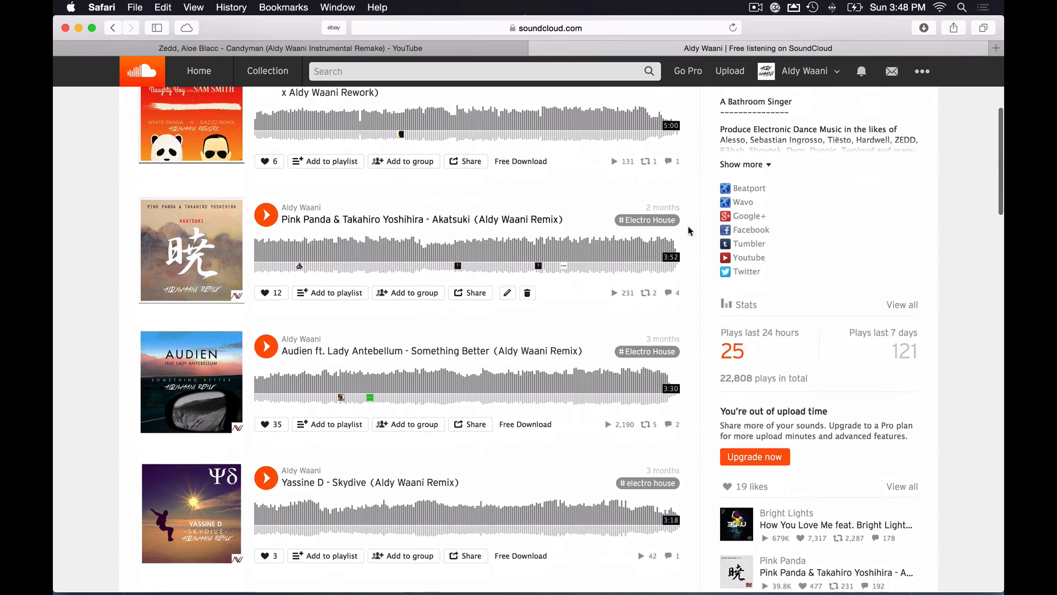
pyautogui.scroll(-5, 255, 268)
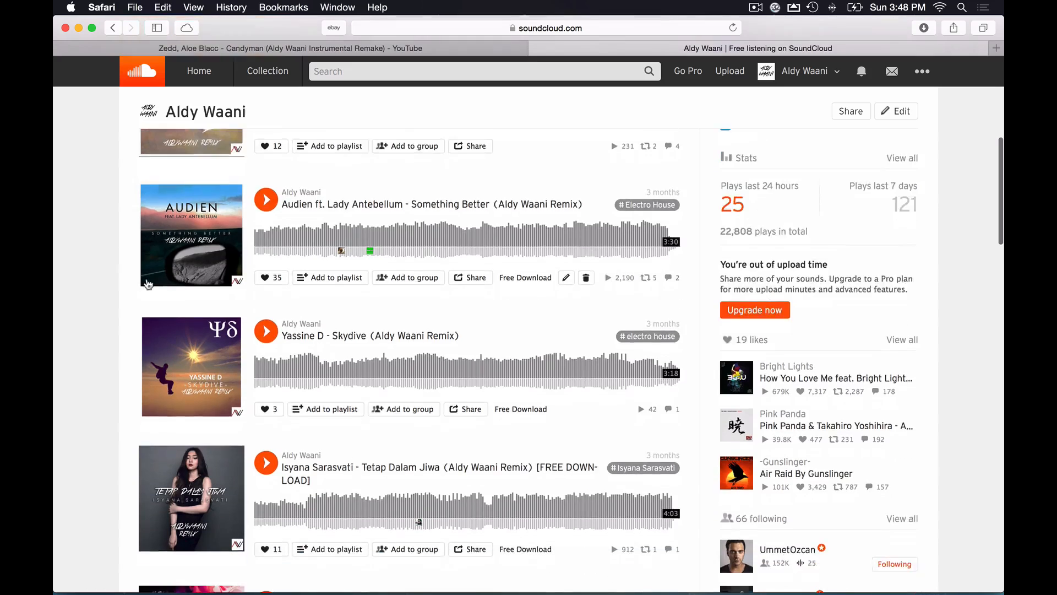
pyautogui.scroll(4, 574, 196)
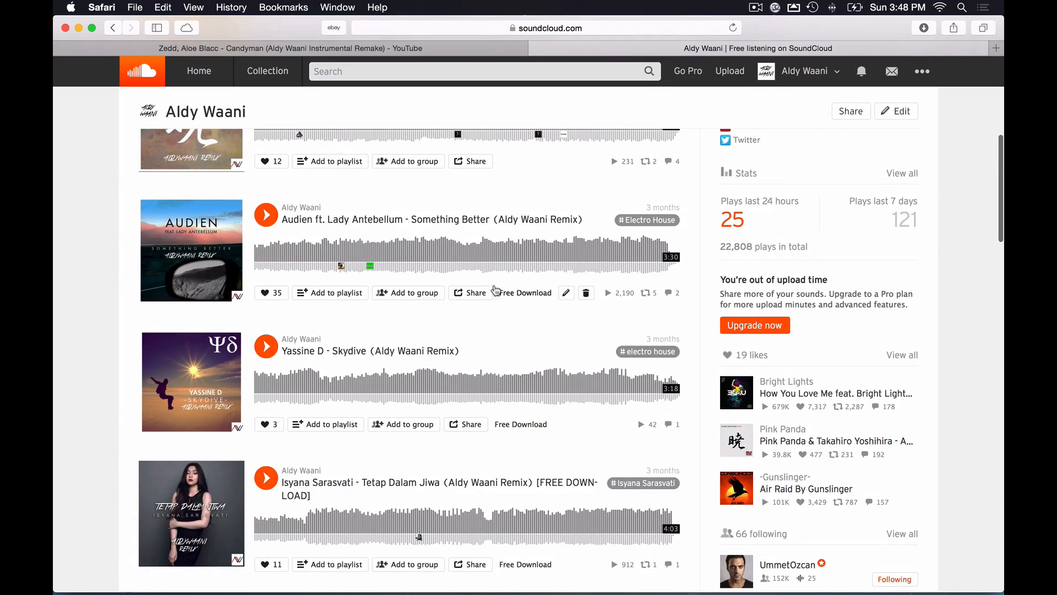
pyautogui.scroll(-10, 552, 308)
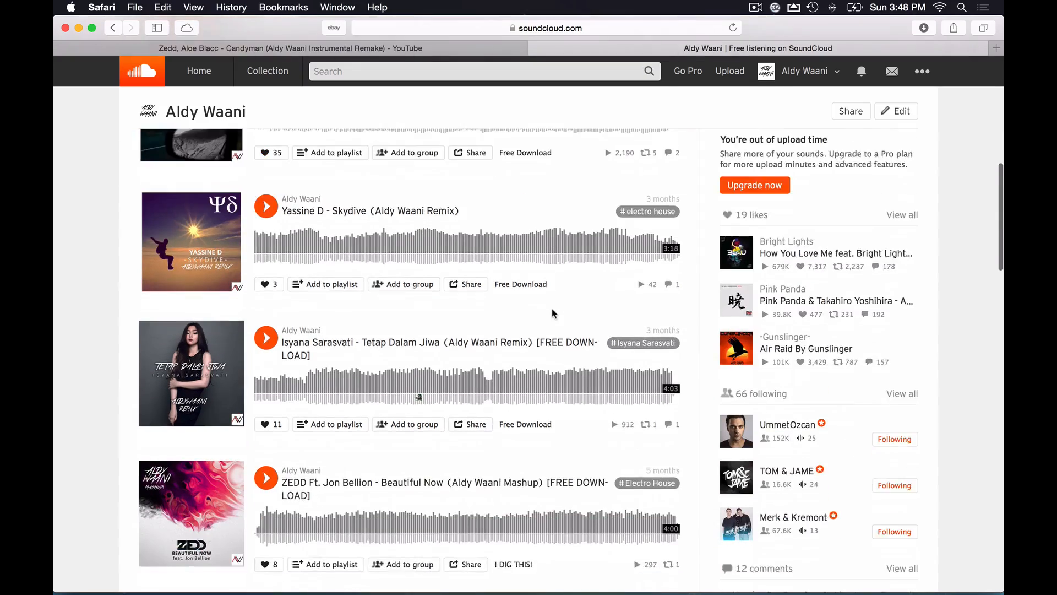
pyautogui.scroll(-9, 504, 339)
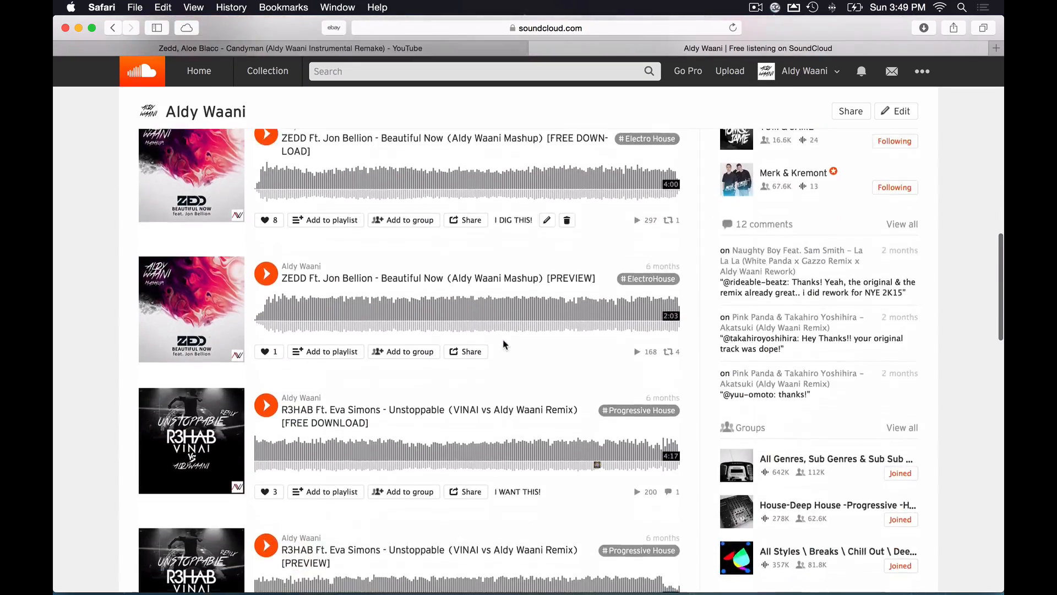
pyautogui.scroll(-5, 517, 357)
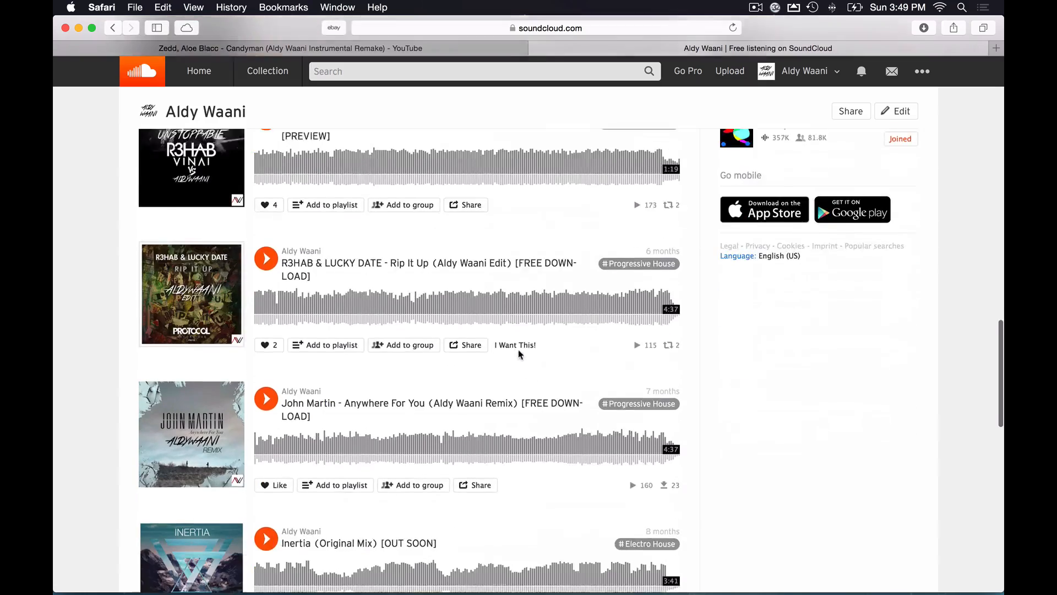
# - Return to the beginning of the SoundCloud profile and bring up the YouTube page of the Candyman instrumental remake
pyautogui.scroll(16, 517, 349)
pyautogui.scroll(15, 517, 349)
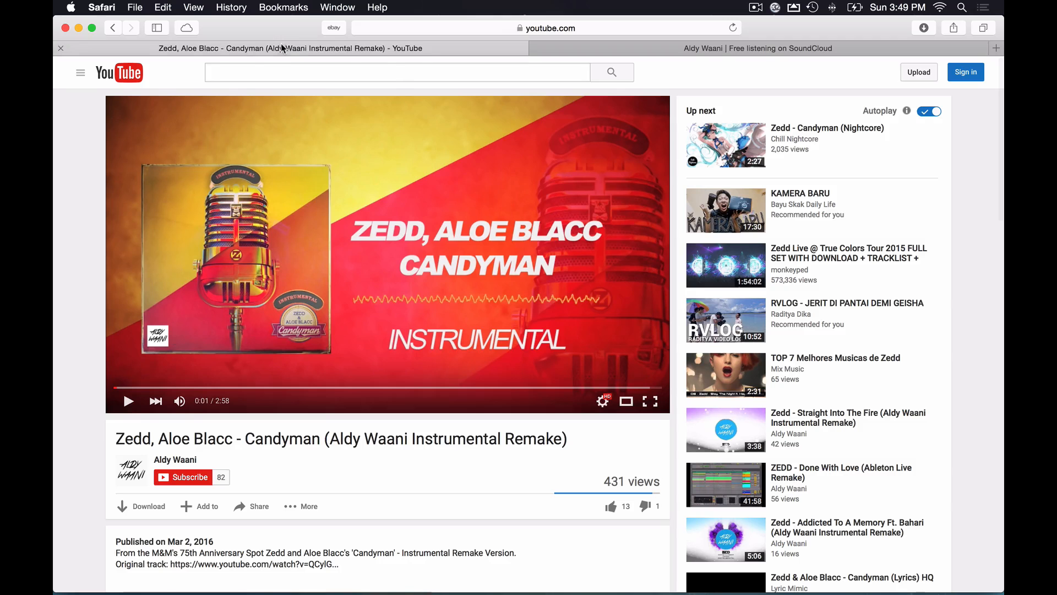
pyautogui.click(282, 47)
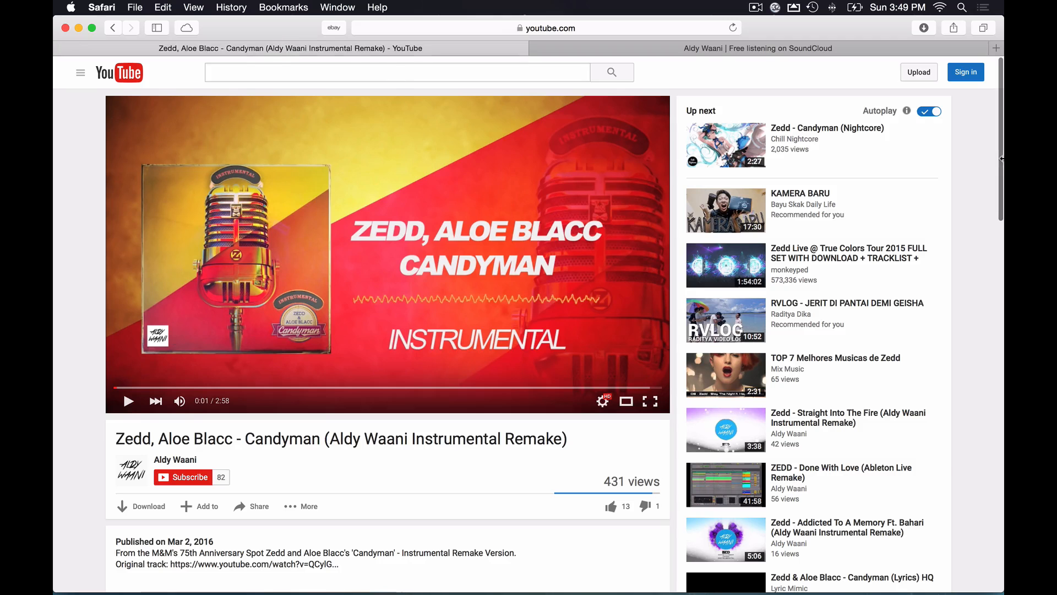